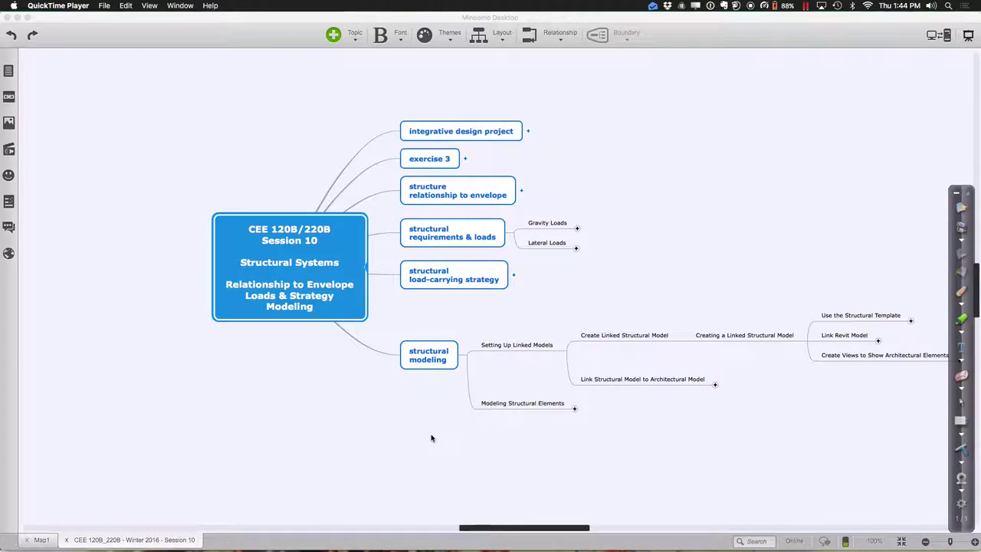
Scroll the map down and right to bring the Setting Up Linked Models subtopics into view.
scroll(430, 438, "down", 2)
scroll(431, 438, "right", 2)
scroll(430, 438, "down", 1)
scroll(431, 439, "right", 1)
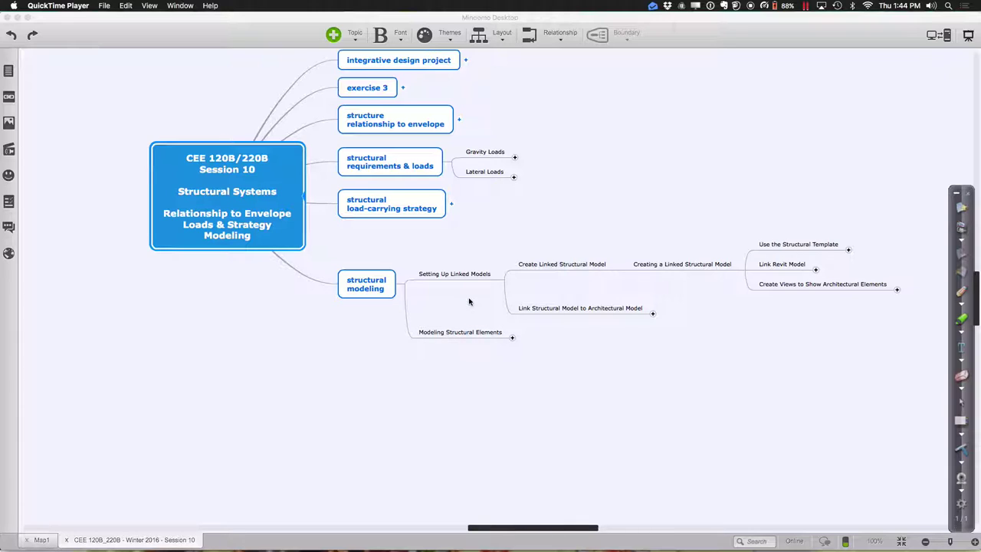
Expand Modeling Structural Elements and Gravity Load System Elements to show the four support topics.
left_click(512, 339)
left_click(511, 339)
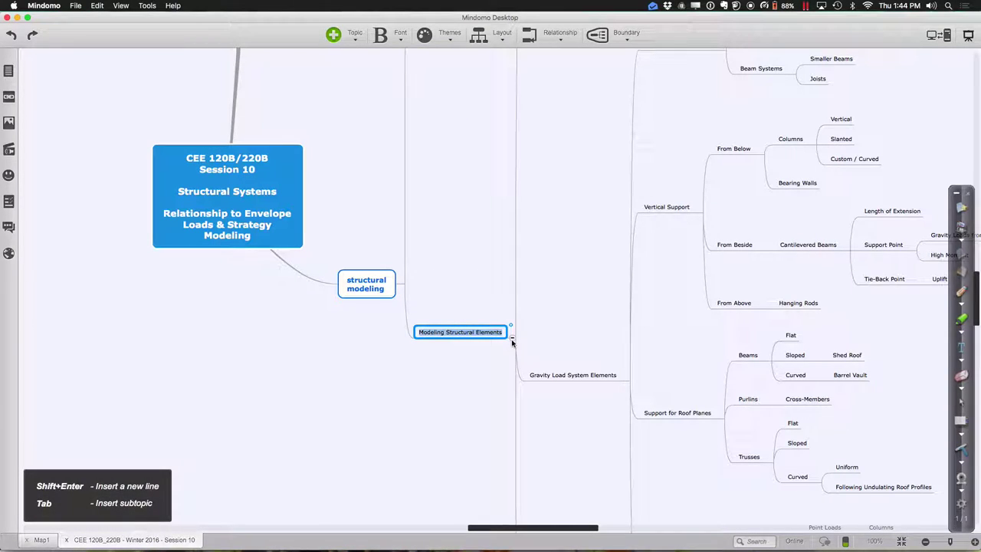
left_click(512, 342)
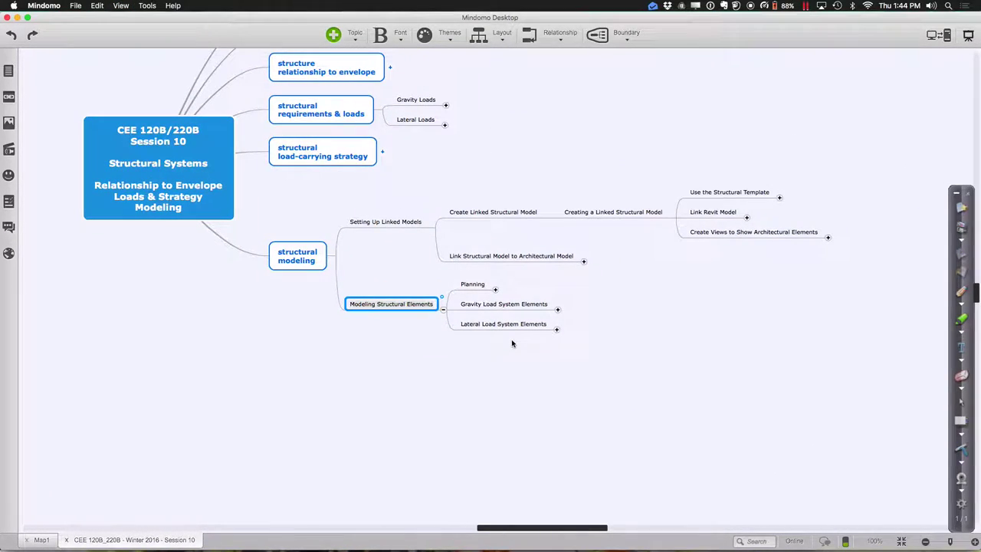
left_click(558, 310)
left_click(558, 309)
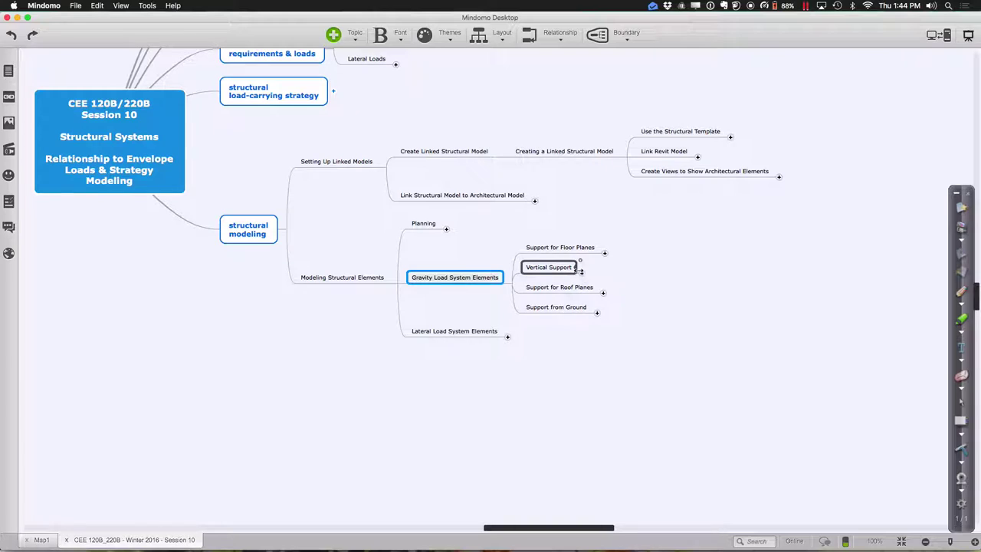
Expand Support for Floor Planes, Vertical Support and Support for Roof Planes into their subtopics.
left_click(606, 257)
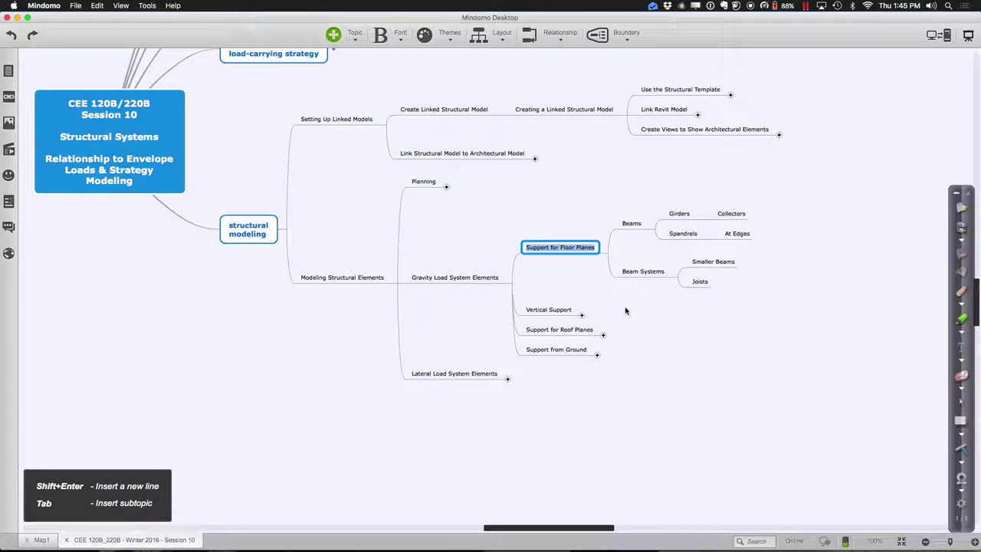
left_click(583, 314)
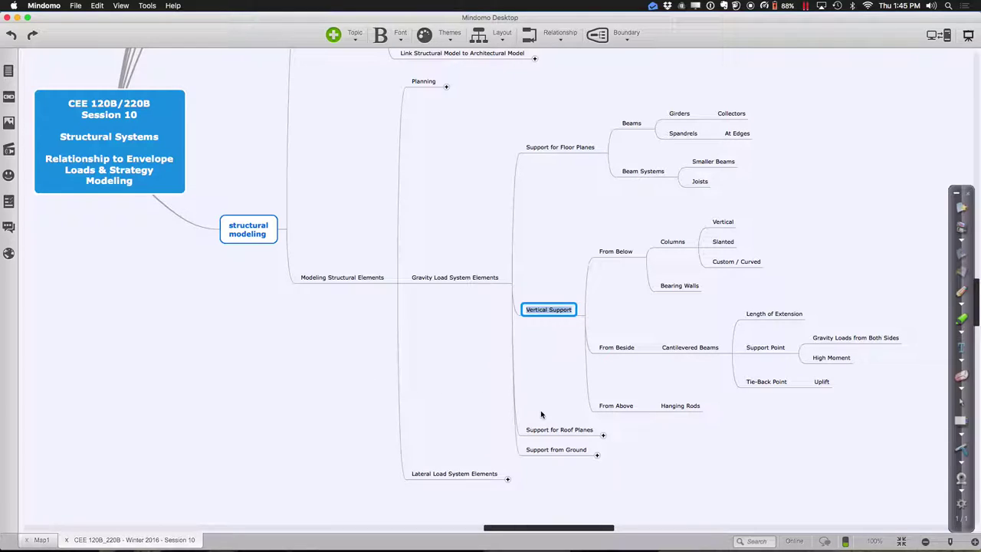
left_click(601, 434)
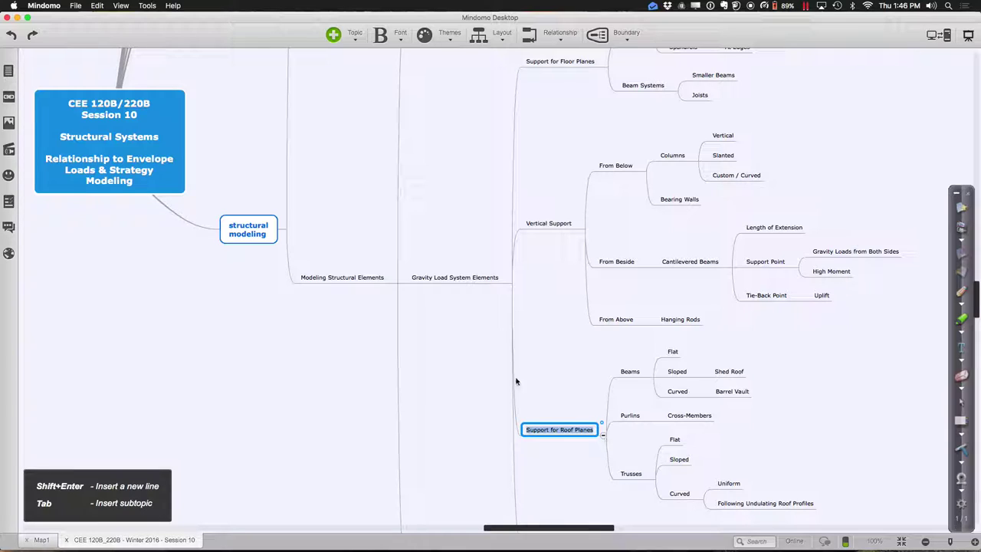
Finish editing Support for Roof Planes and reselect the Modeling Structural Elements topic.
key("Return")
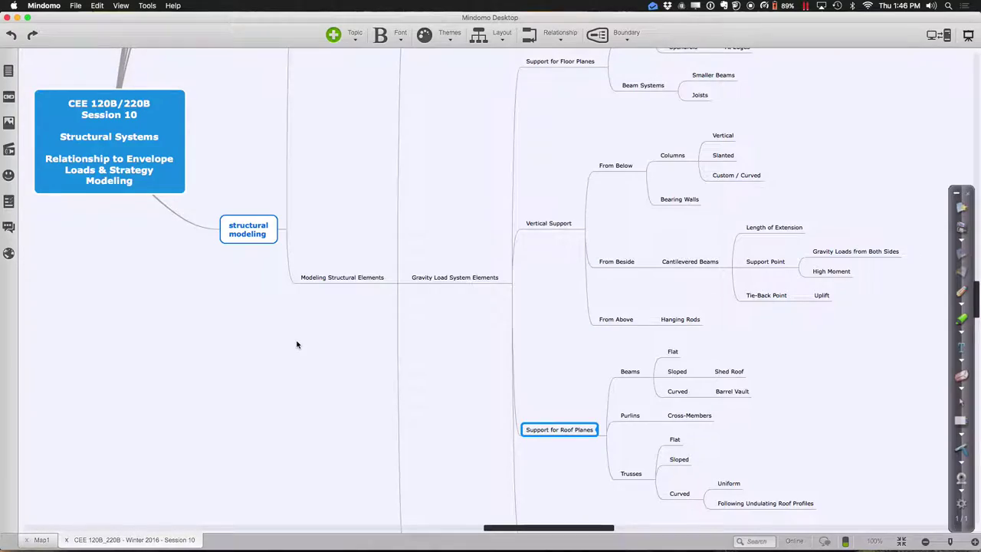
scroll(298, 345, "right", 3)
key("ctrl+Right")
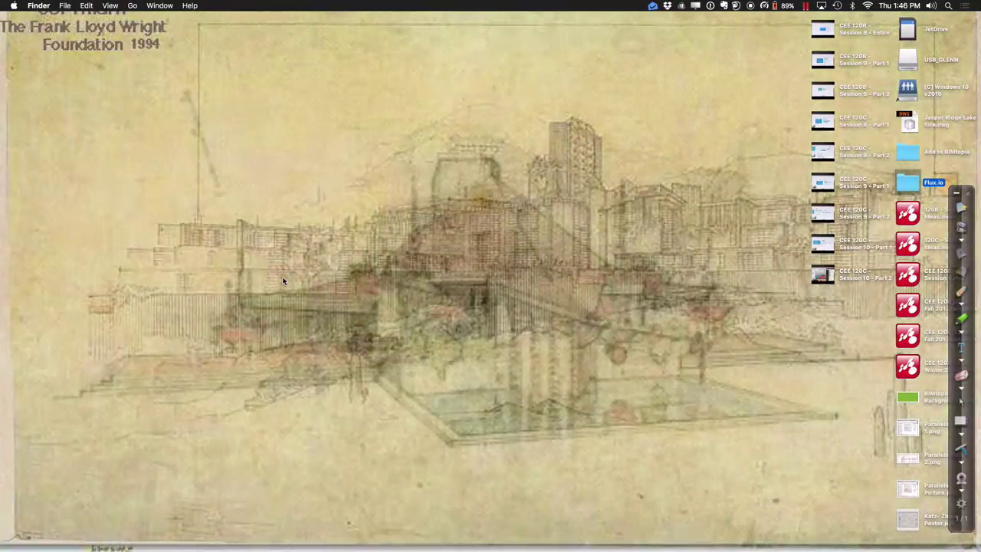
key("ctrl+Left")
left_click(283, 282)
Switch desktop spaces and launch the Windows 10 v2016 virtual machine from Parallels Desktop.
key("ctrl+Right")
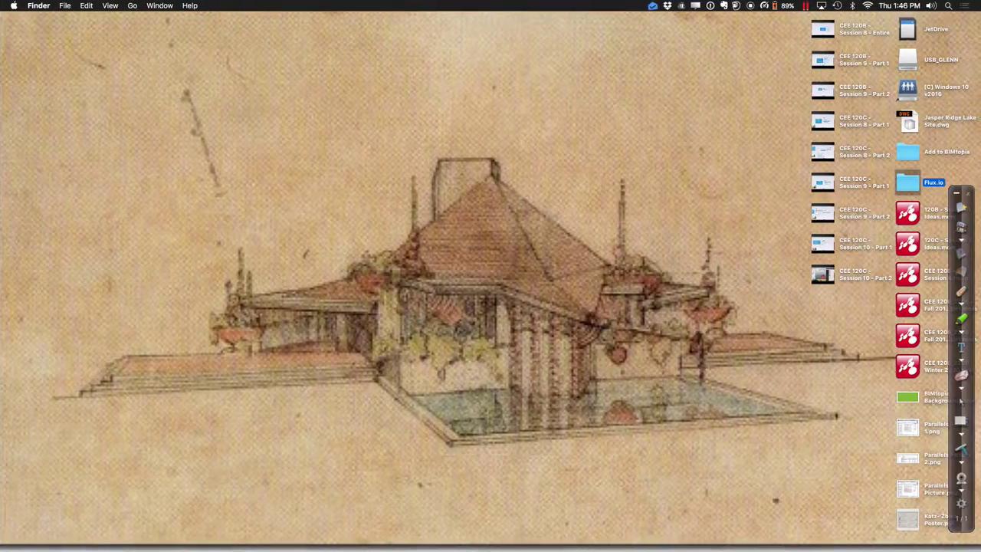
mouse_move(230, 528)
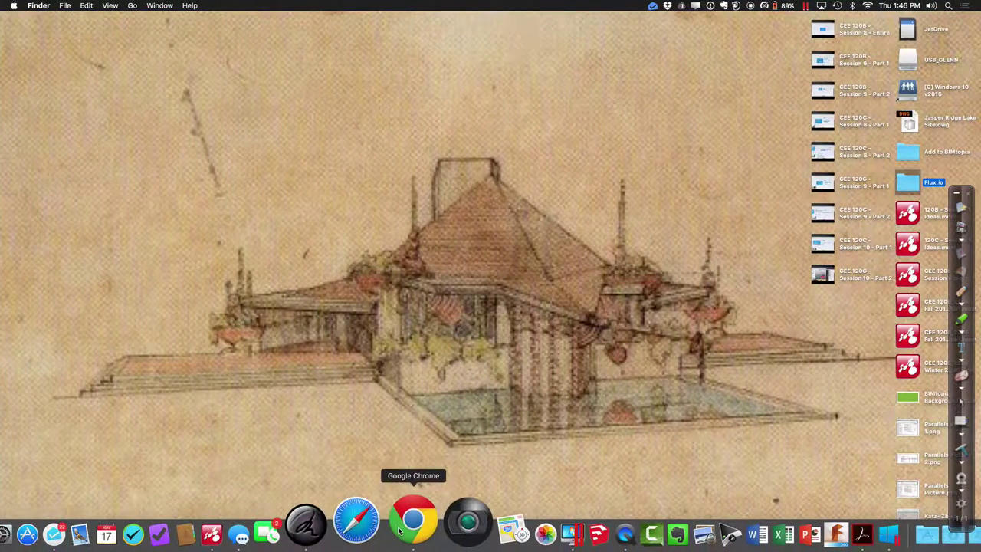
left_click(505, 531)
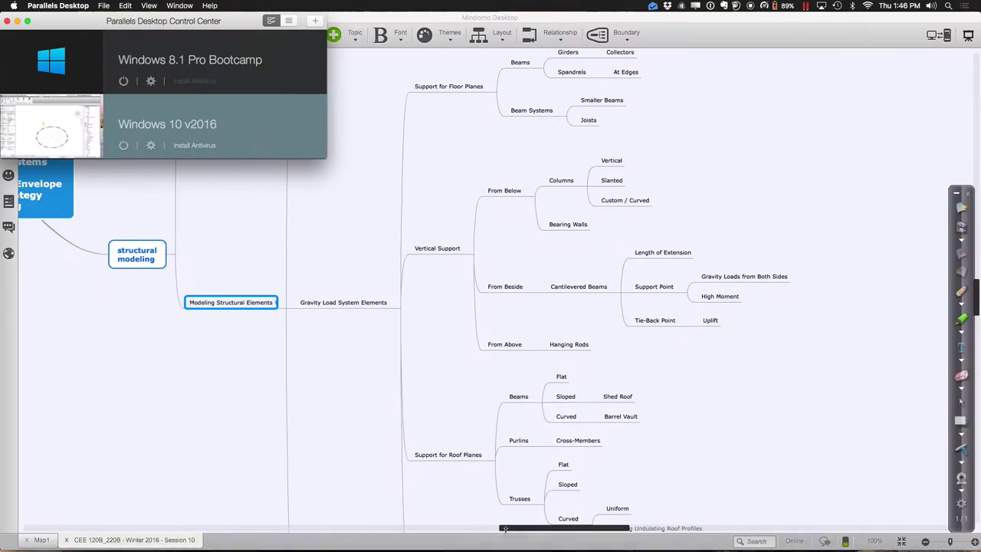
left_click(65, 135)
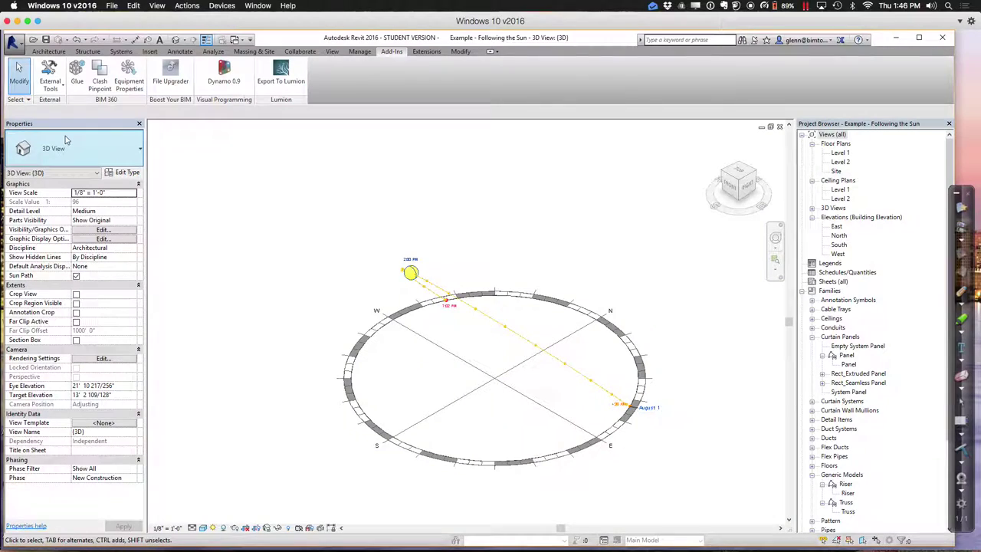
Close Following the Sun and Mapping Panel Parameters to Orientation without saving either.
left_click(779, 127)
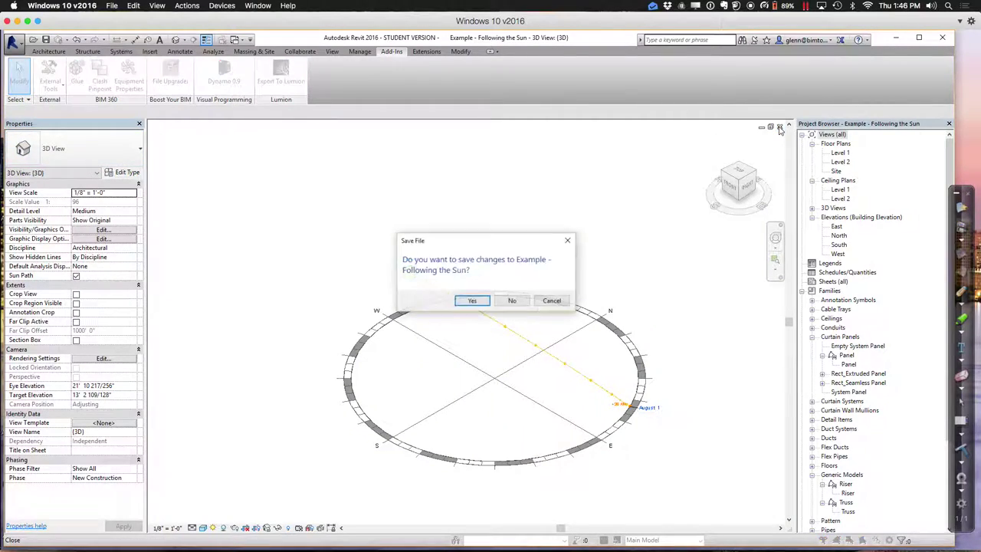
left_click(518, 303)
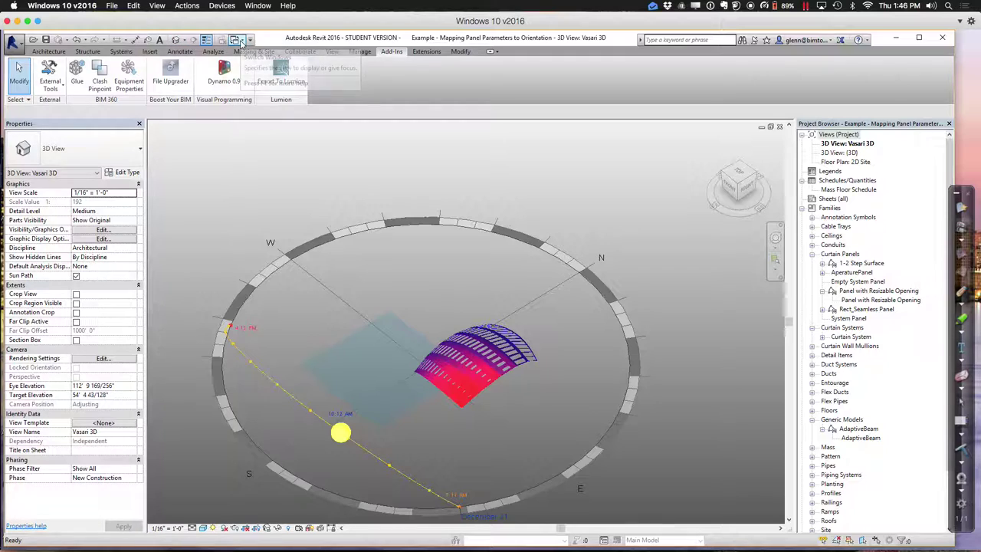
left_click(779, 126)
left_click(518, 302)
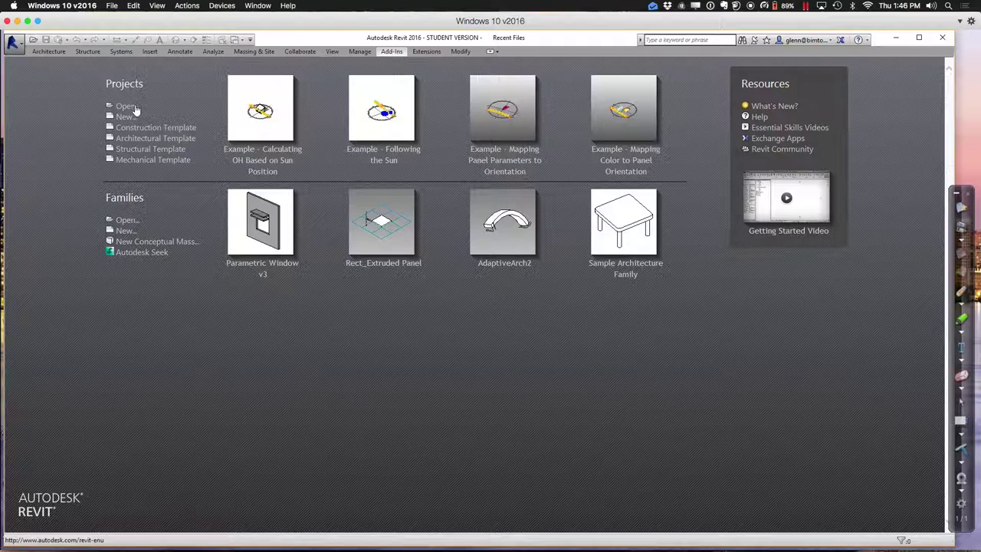
Create a new project from the Structural Template and open Insert > Link Revit.
left_click(150, 150)
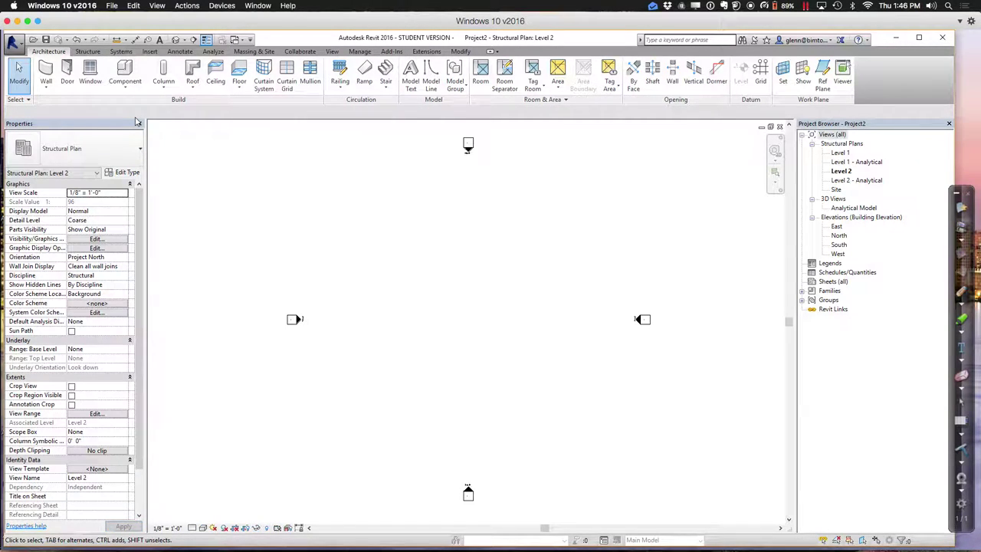
left_click(90, 76)
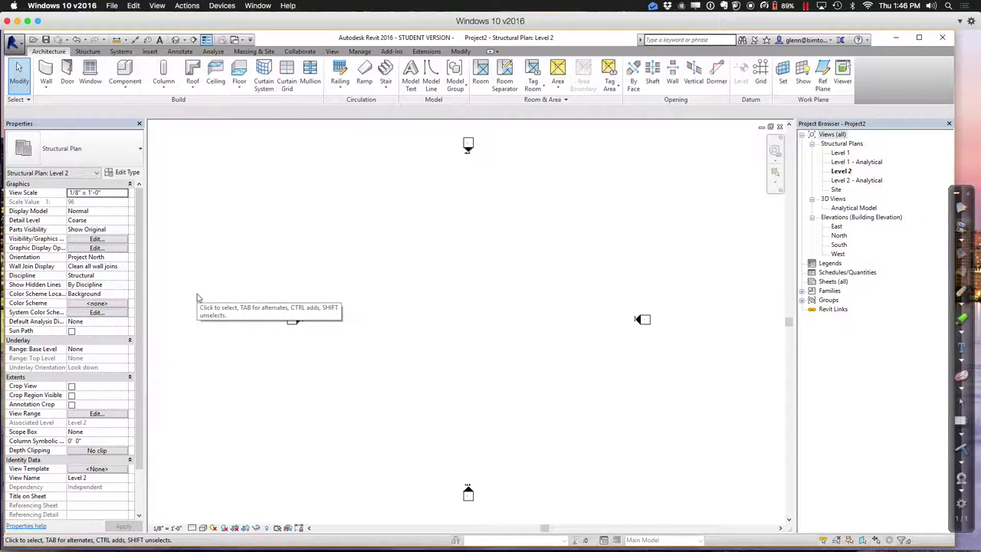
left_click(149, 52)
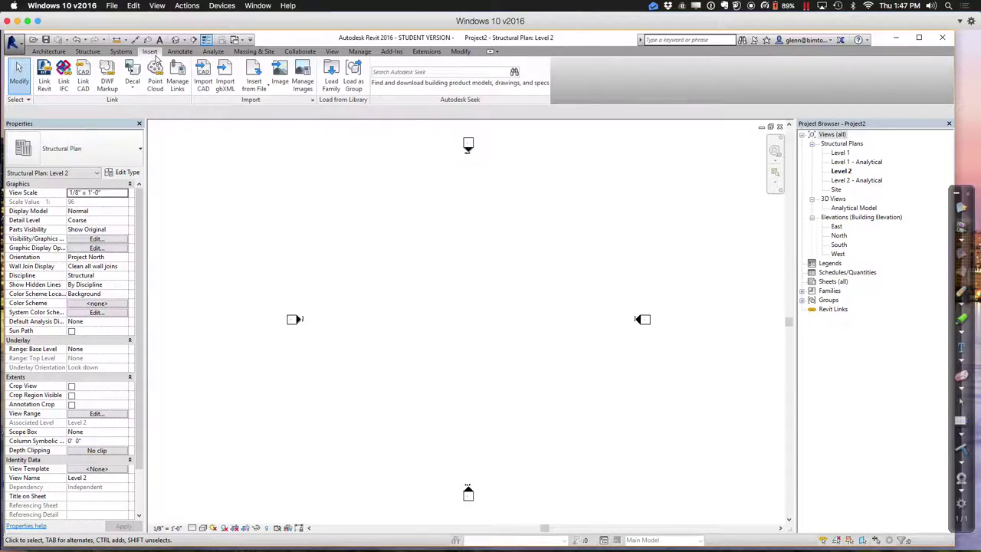
left_click(44, 83)
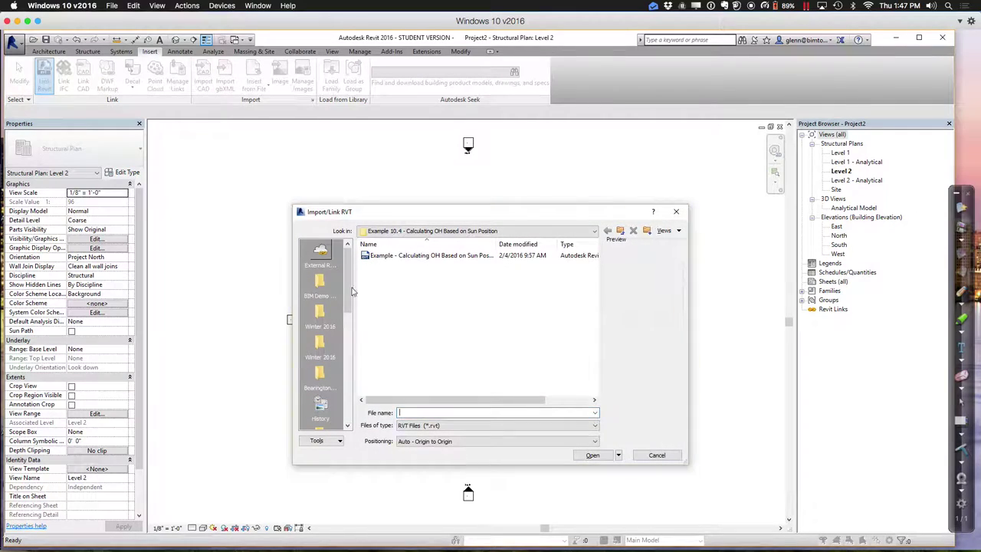
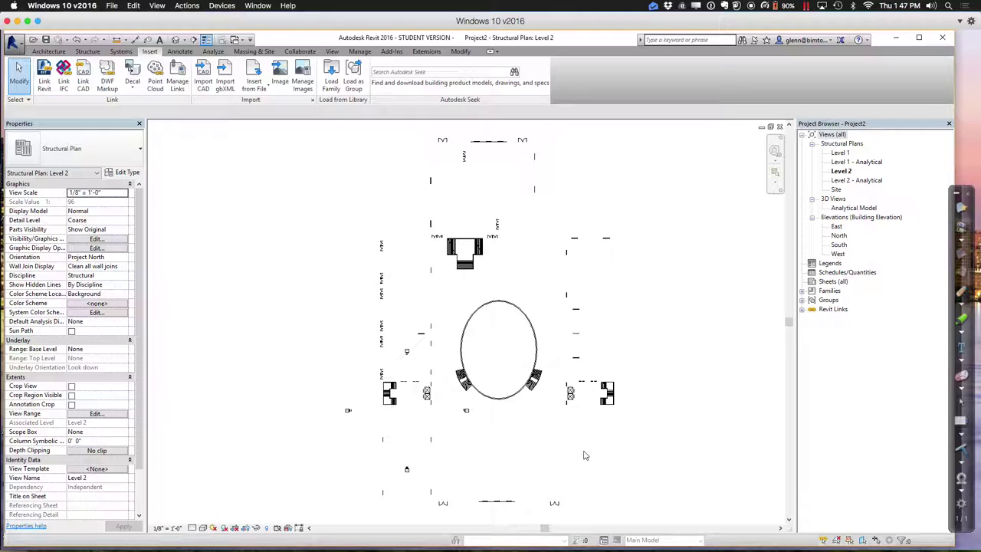
Make an independent duplicate of the Level 2 structural plan view.
left_click(849, 173)
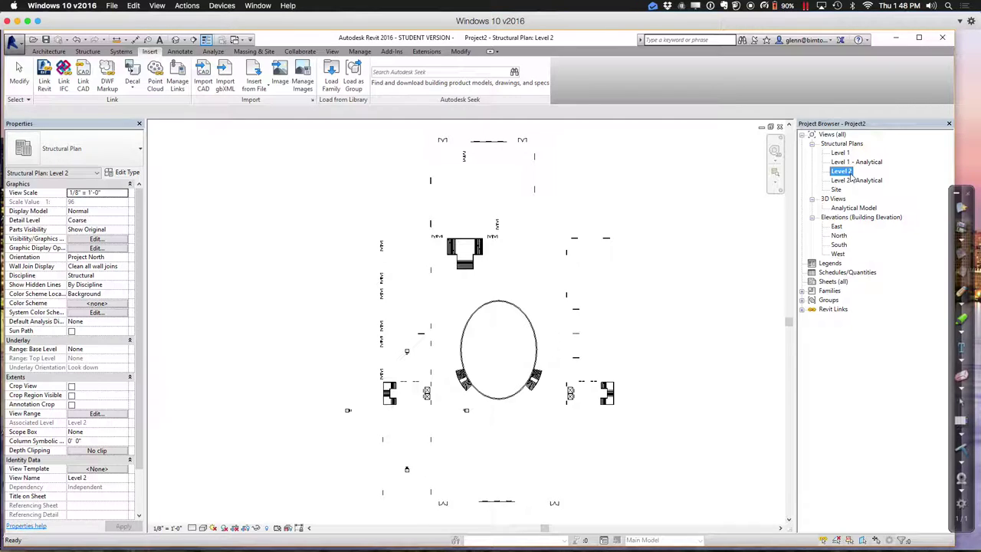
right_click(842, 171)
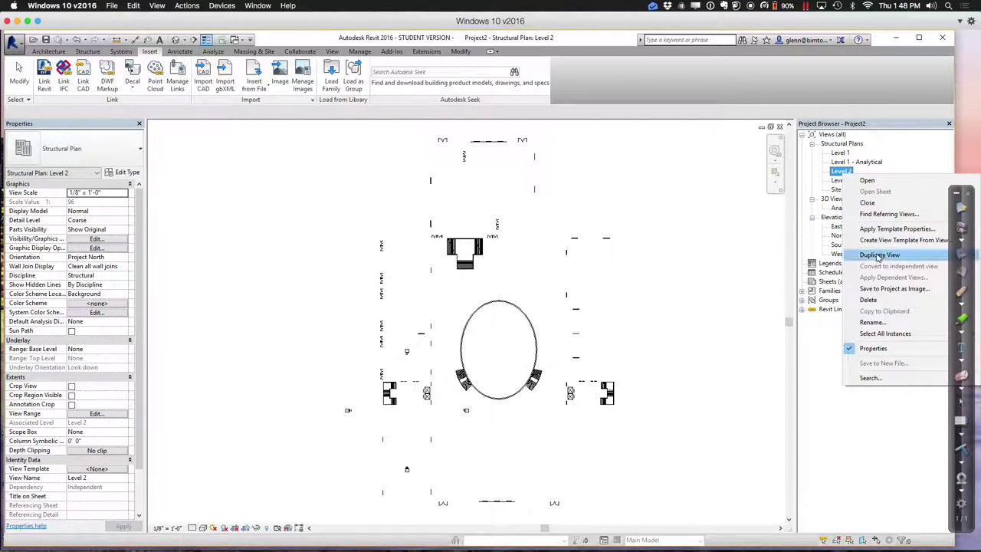
mouse_move(878, 258)
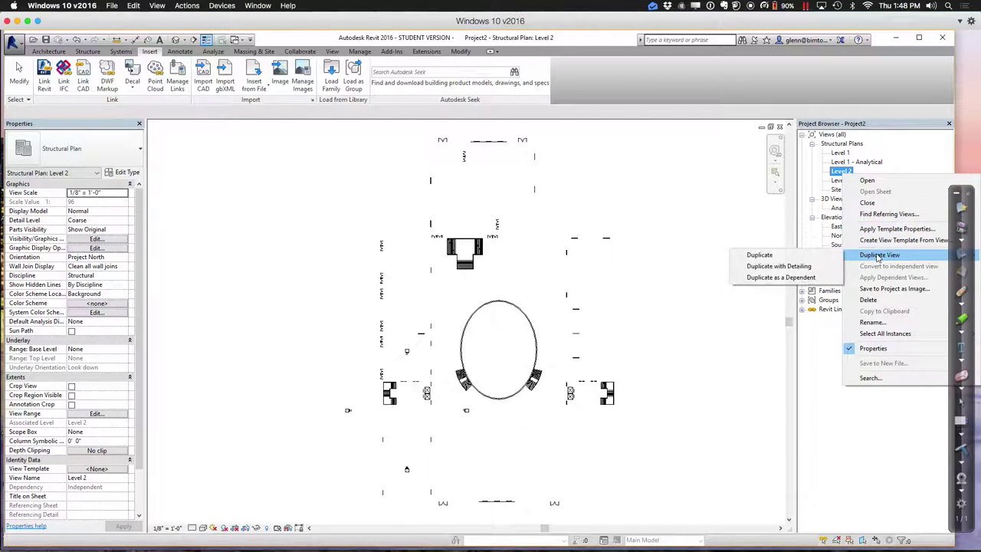
left_click(783, 255)
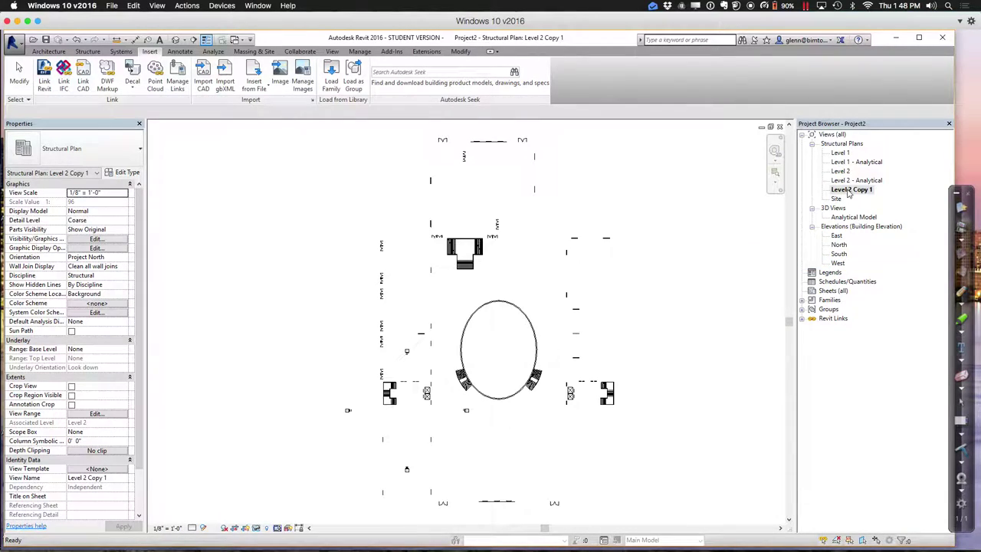
Rename the copied view to 'Level 2 - Coordination'.
right_click(850, 191)
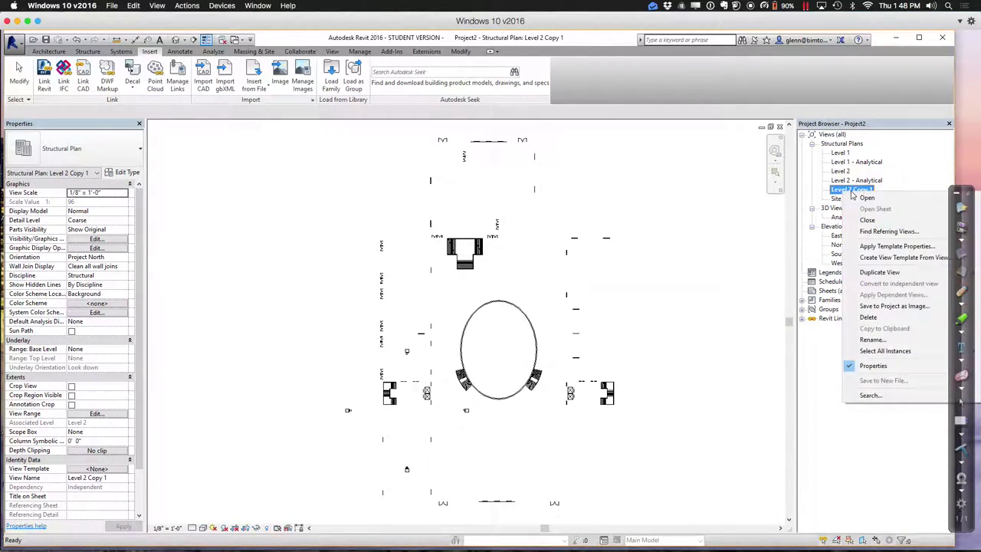
left_click(880, 340)
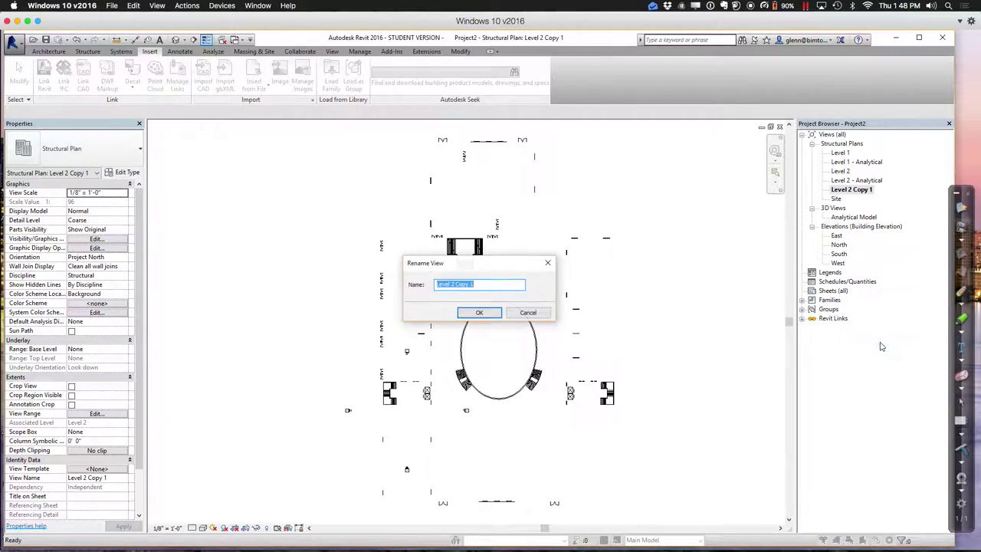
type("Lev")
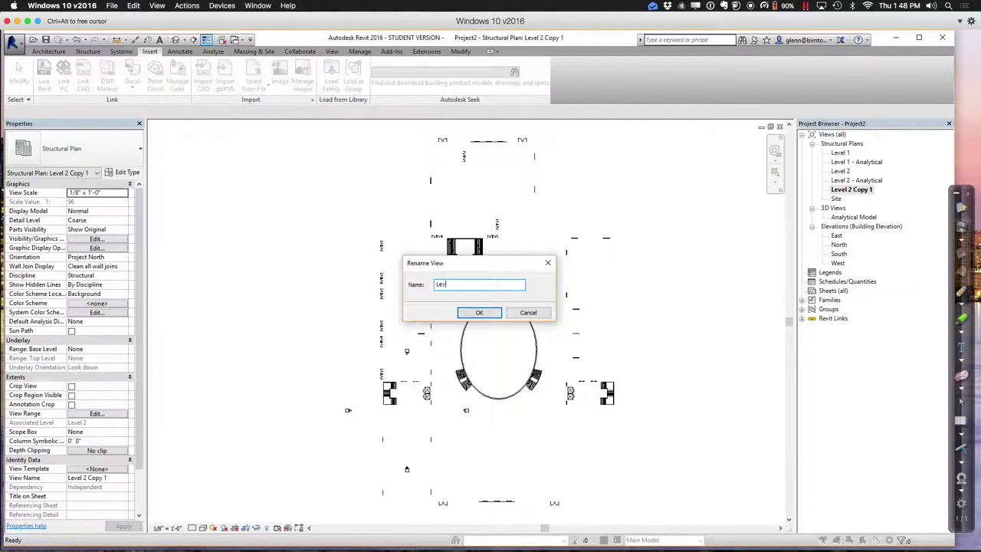
type("el 2 - Coordination")
key("Return")
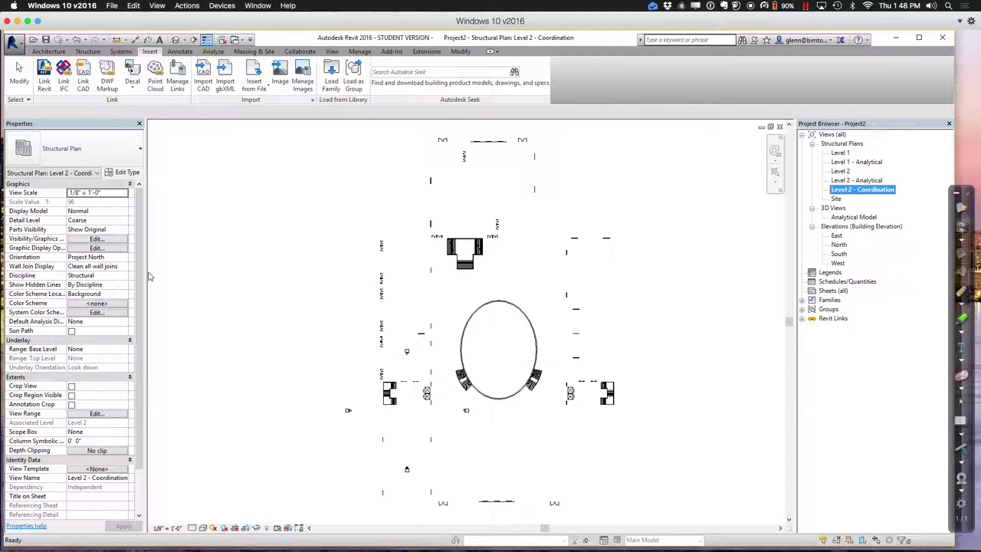
Change the view's Discipline property to Coordination and apply it.
left_click(124, 278)
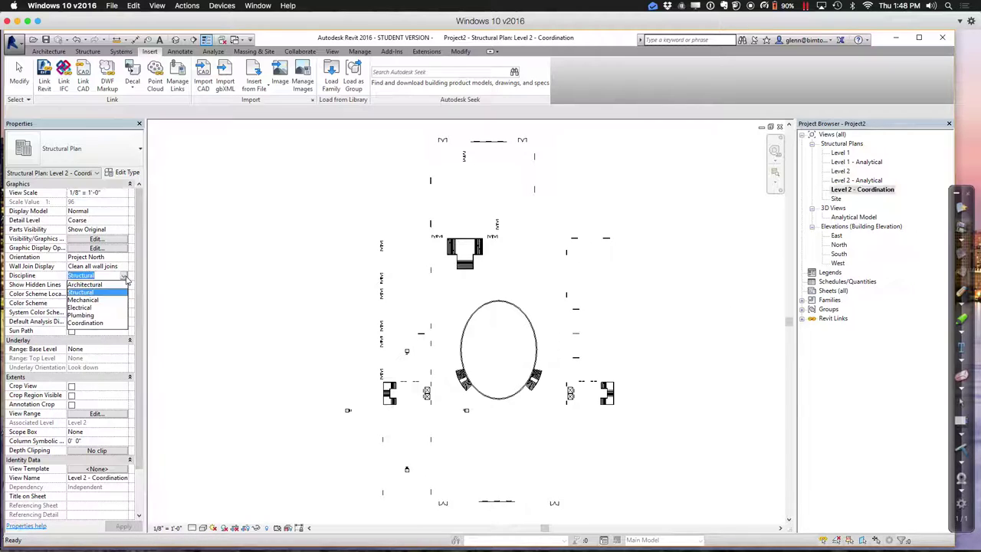
left_click(109, 324)
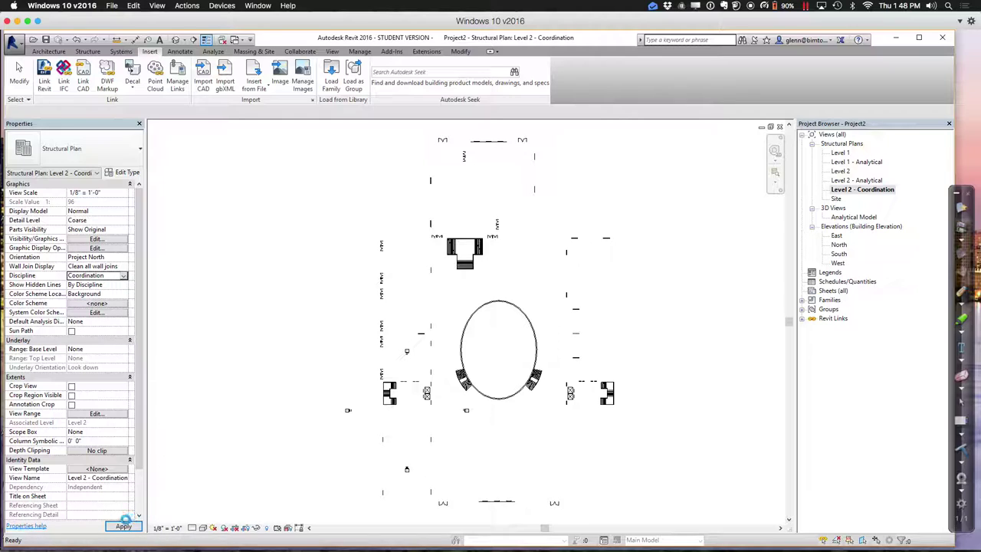
left_click(123, 528)
left_click(125, 527)
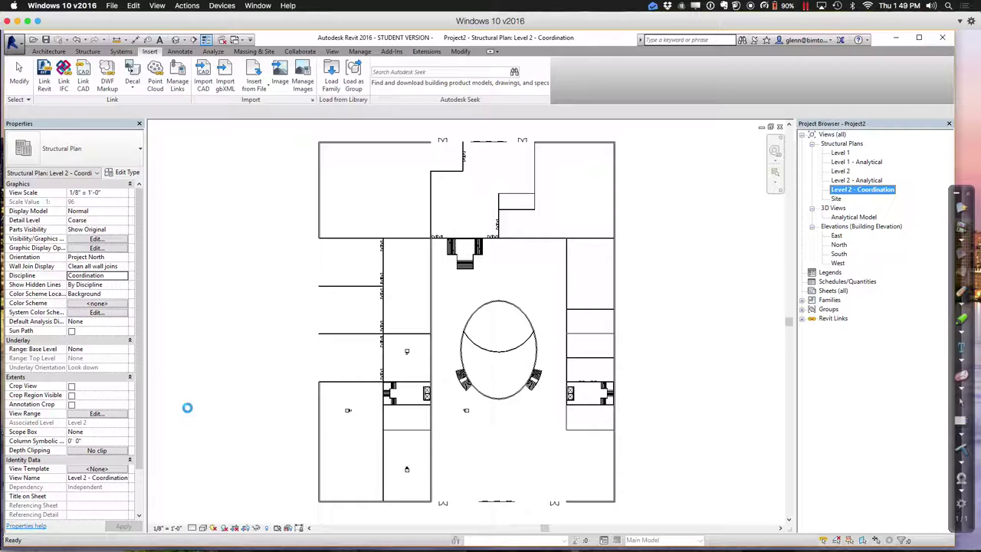
In Visibility/Graphics (VG), turn on Curtain Systems, Curtain Panels and Curtain Wall Mullions.
key("v")
key("v")
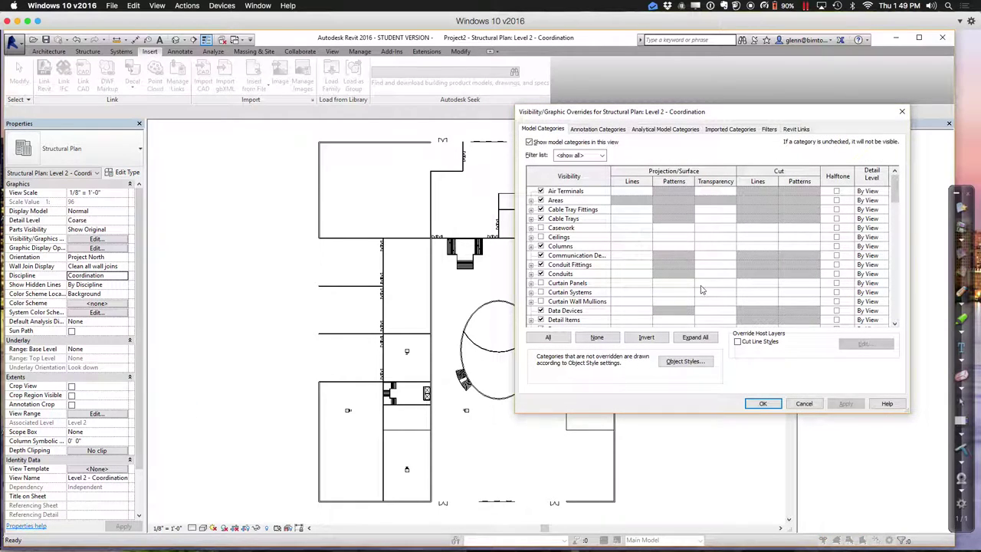
left_click(540, 292)
left_click(540, 283)
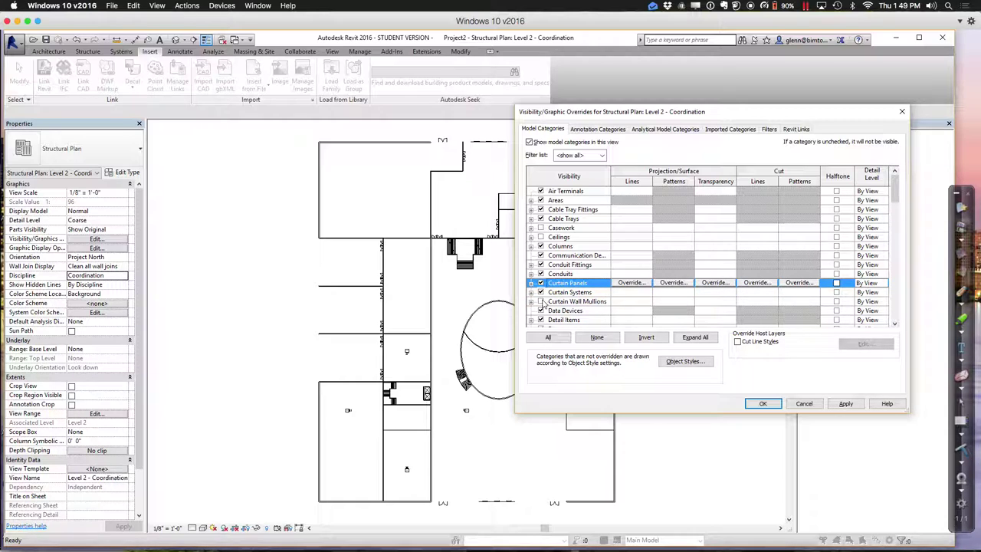
left_click(540, 301)
left_click(762, 404)
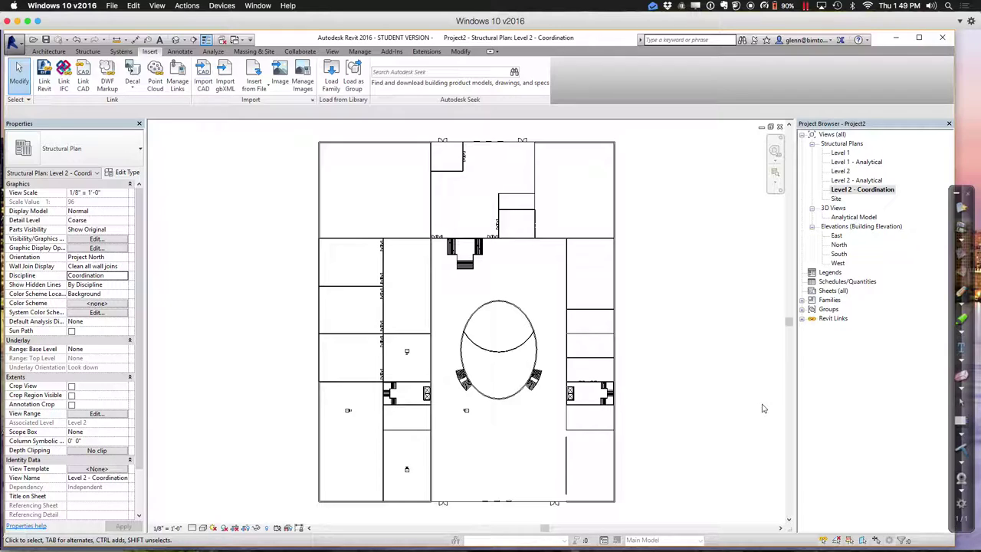
Open the South elevation and zoom in on the left stair and the 10'-0" and 14'-0" Level 2 heads.
left_click(839, 253)
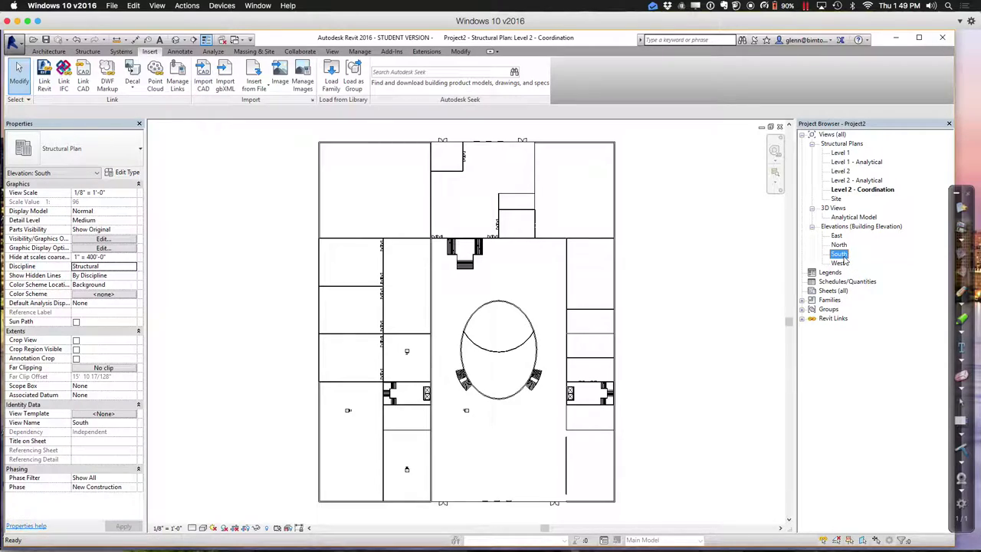
double_click(839, 253)
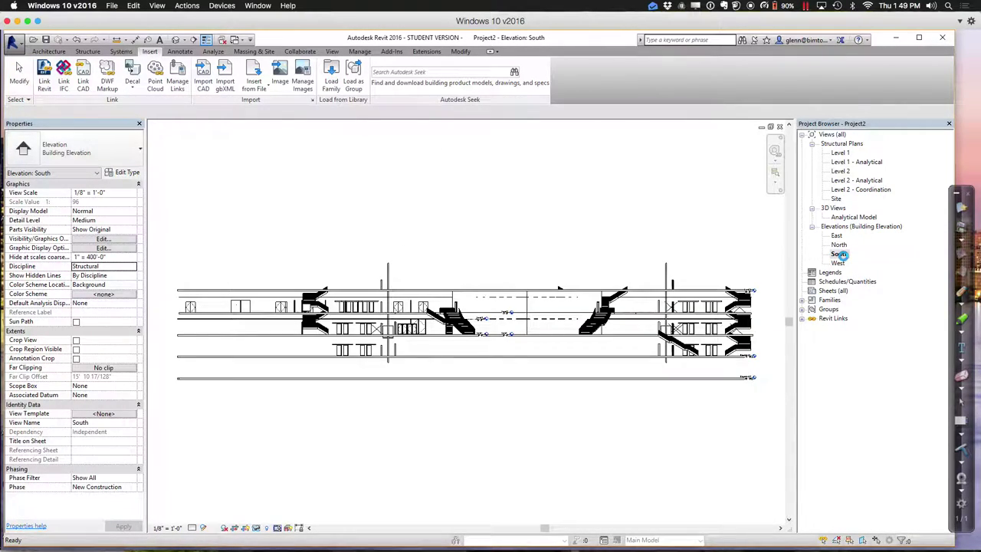
left_click(774, 172)
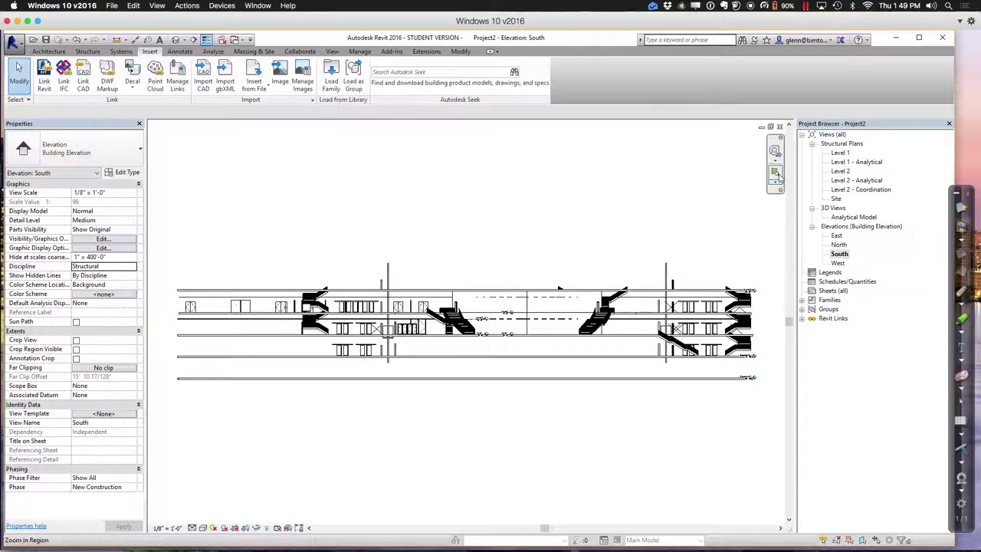
left_click_drag(666, 265, 770, 417)
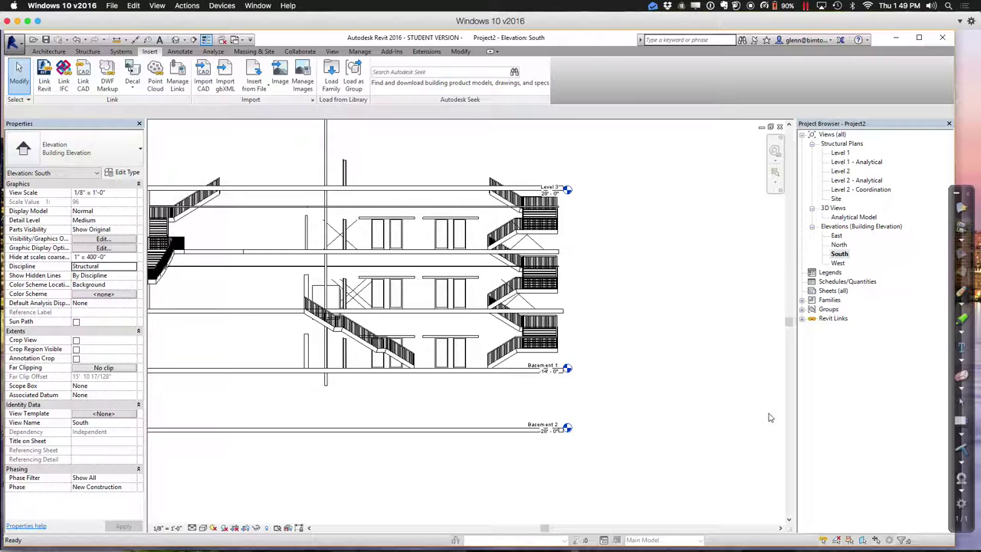
key("z")
key("f")
left_click(774, 172)
left_click_drag(415, 255, 695, 401)
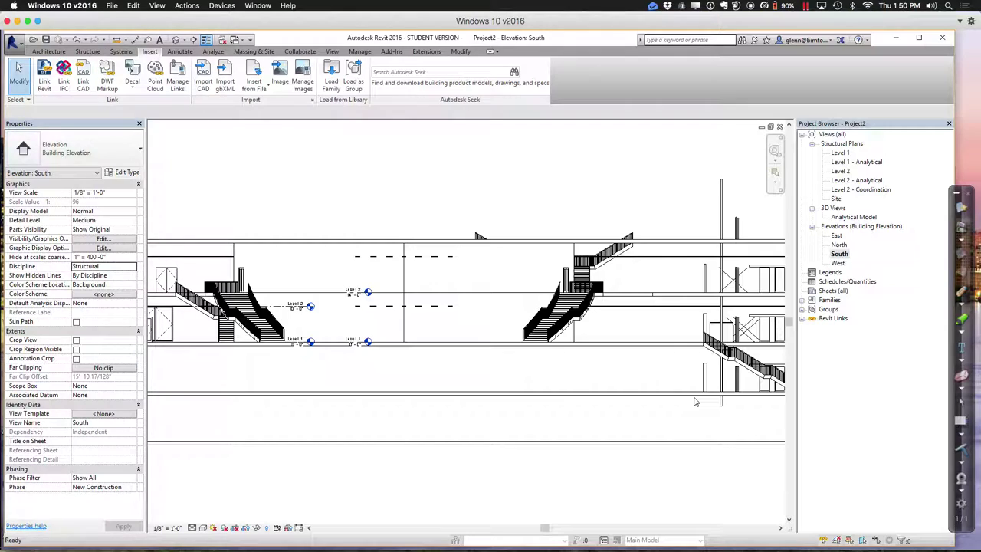
left_click(775, 171)
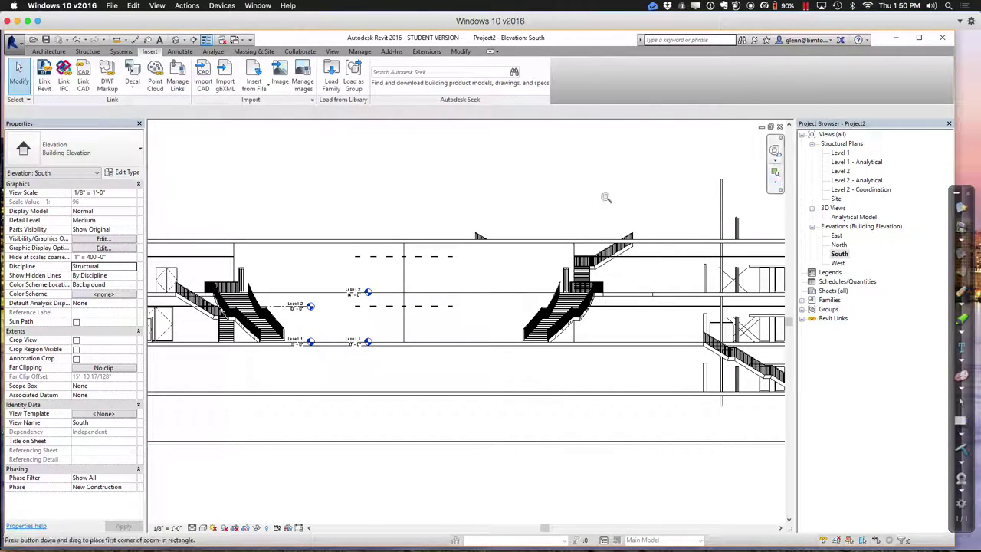
left_click_drag(240, 207, 424, 359)
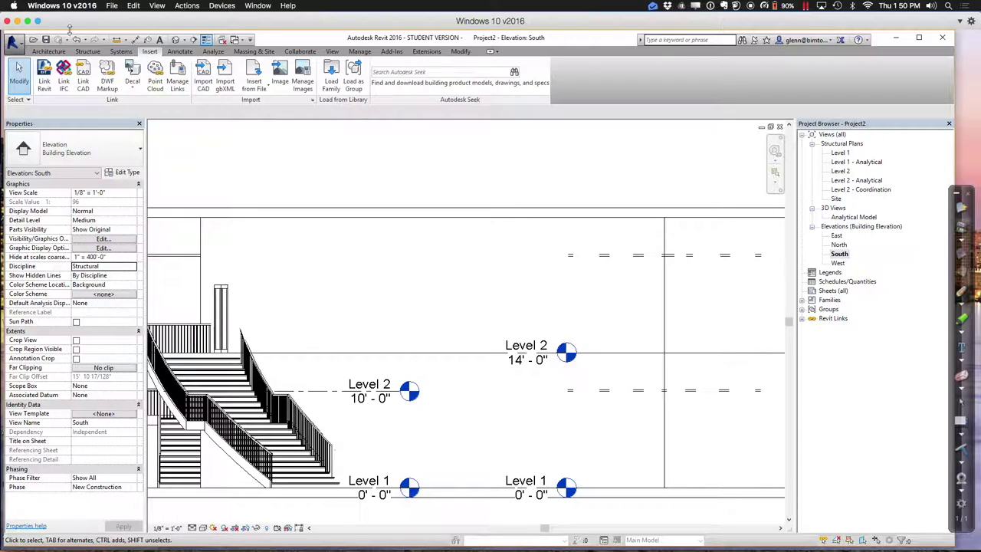
left_click(302, 52)
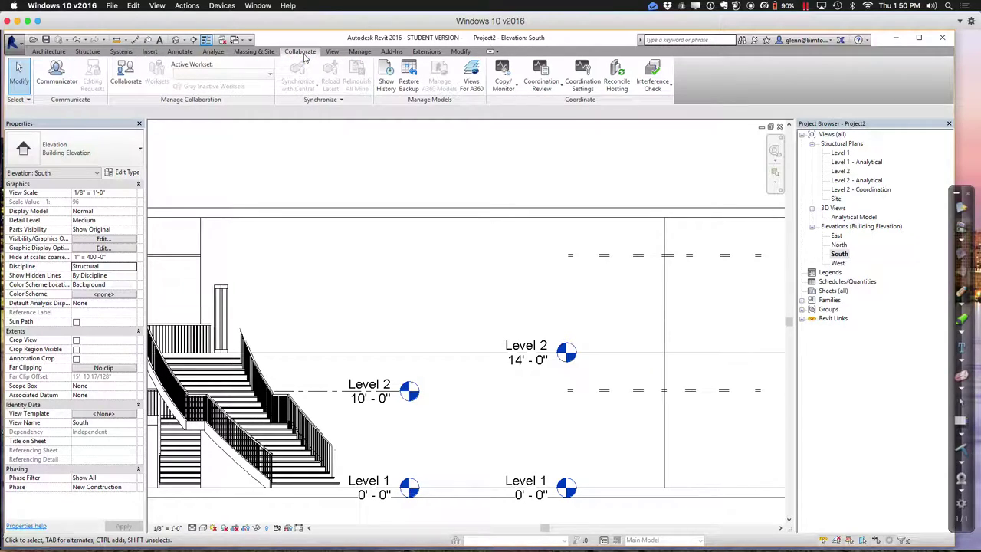
Start Copy/Monitor with Select Link and pick the linked Draft_3.rvt model.
left_click(512, 88)
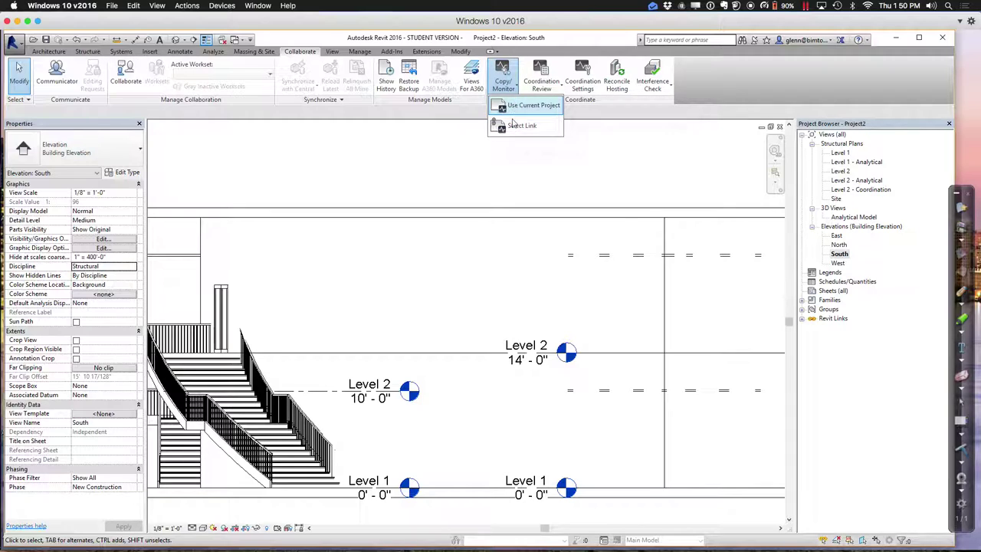
left_click(512, 125)
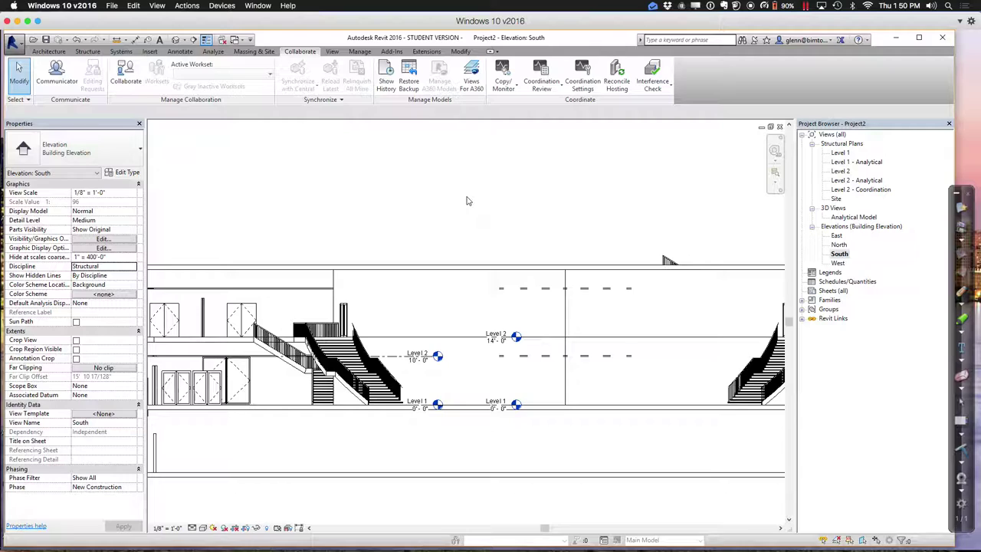
left_click(525, 284)
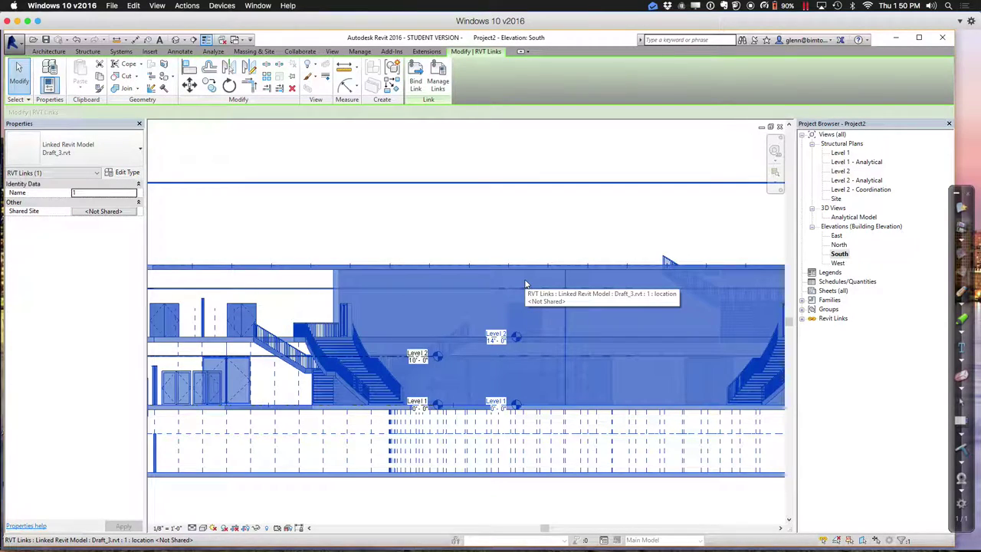
left_click(322, 167)
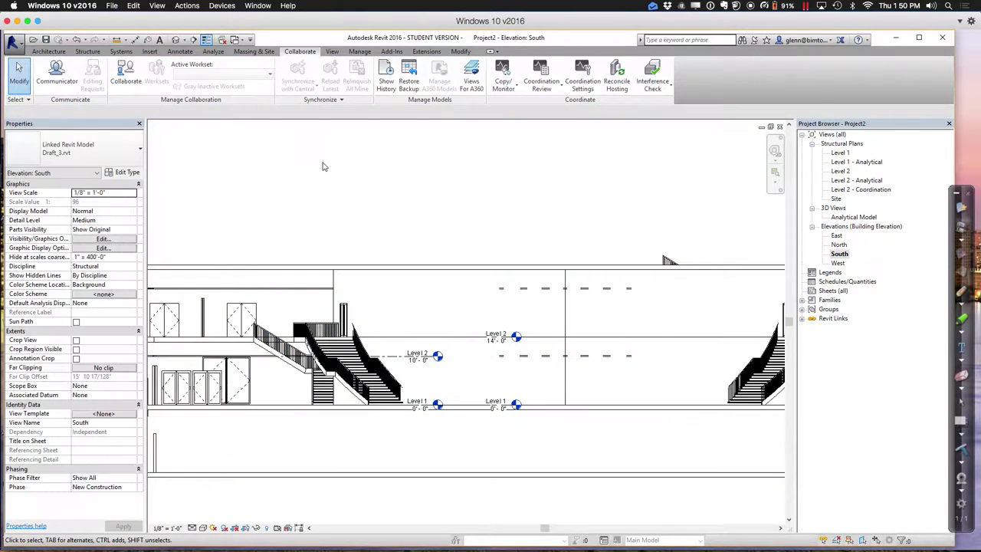
left_click(508, 90)
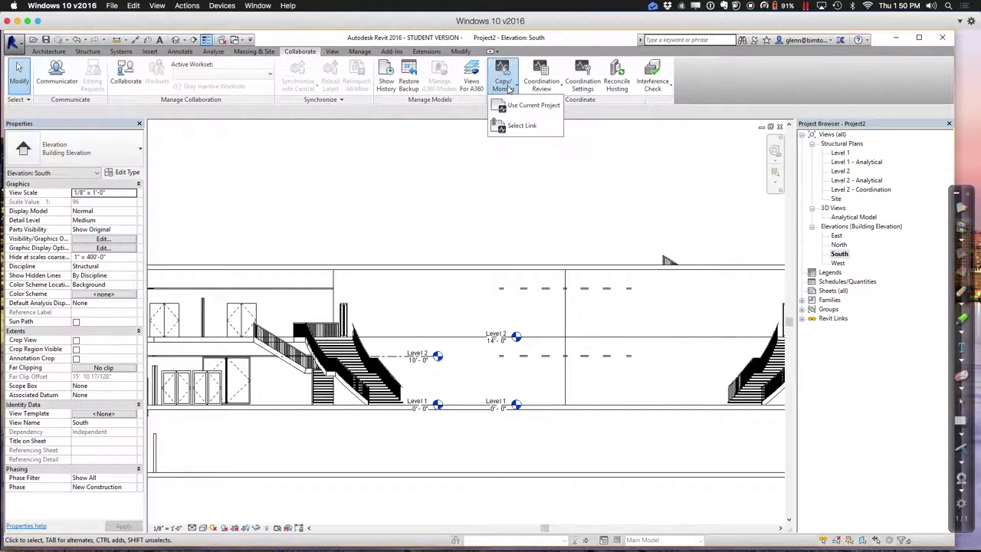
left_click(520, 126)
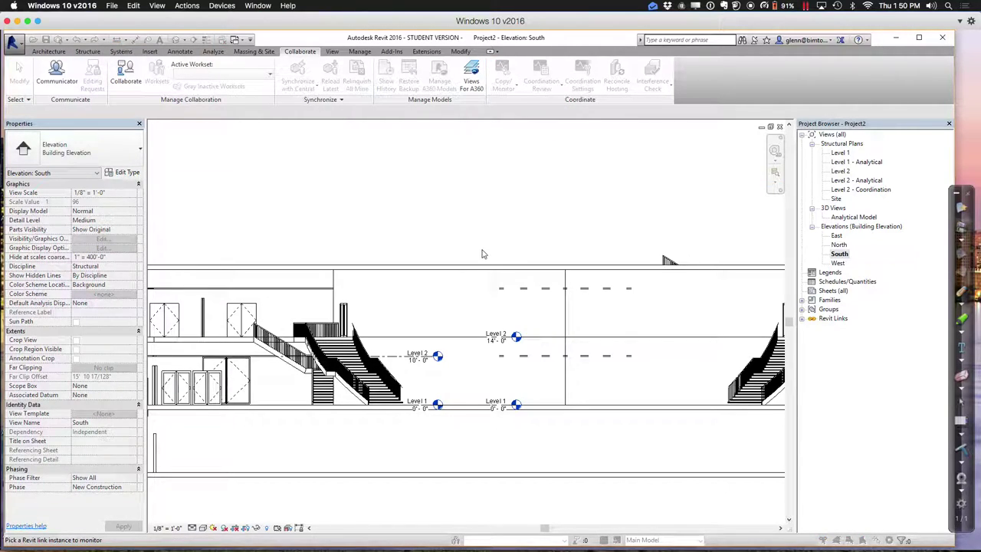
left_click(476, 271)
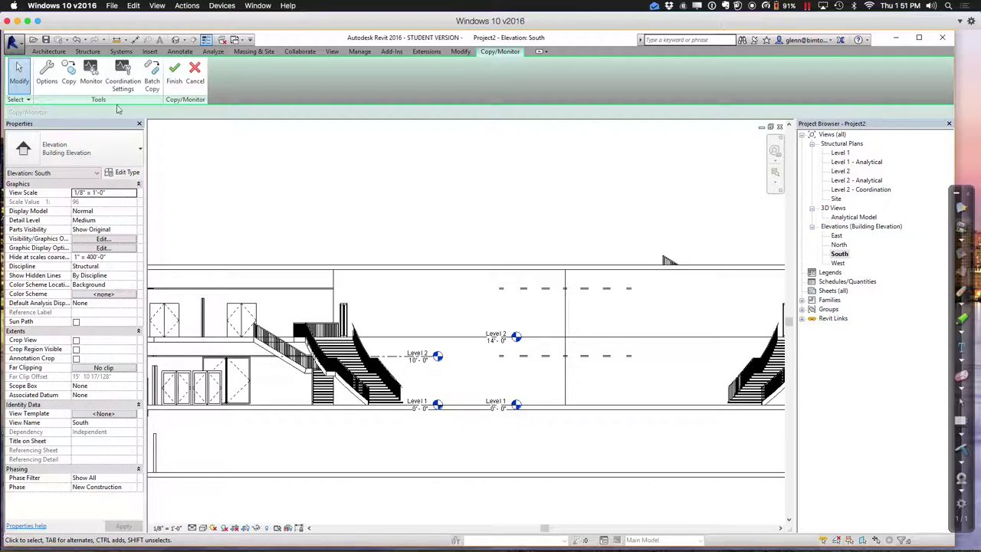
Copy the linked model's Level 2 at 14'-0" into the project.
left_click(74, 79)
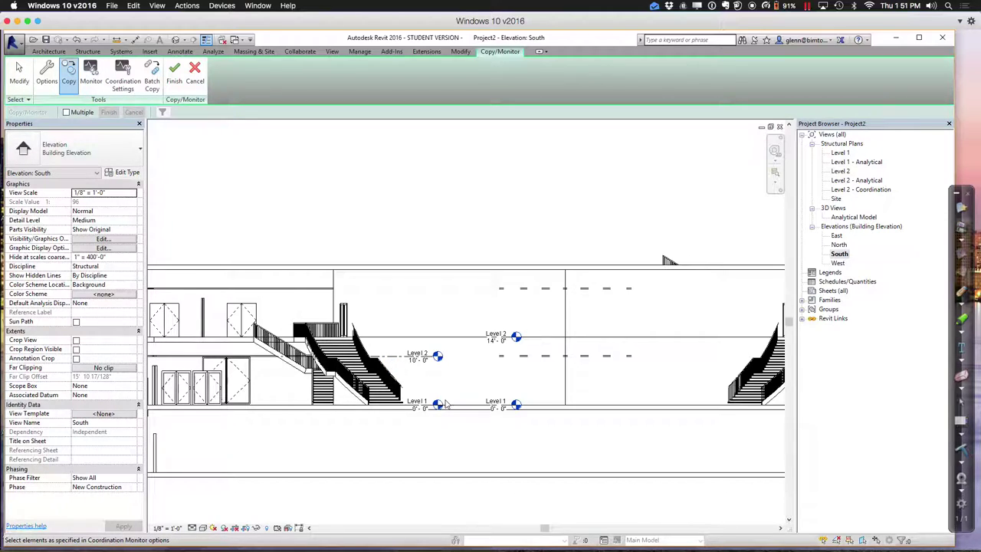
left_click(419, 409)
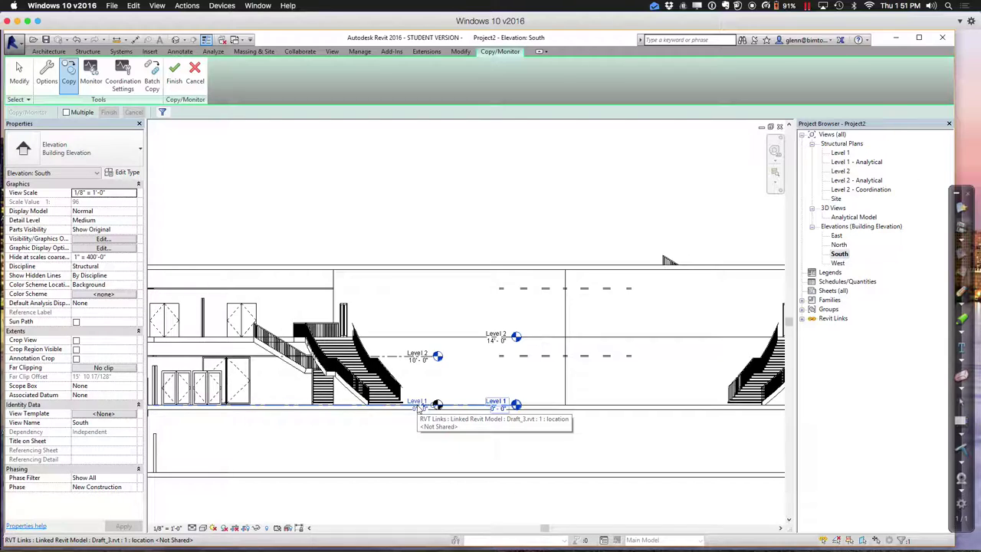
left_click(464, 342)
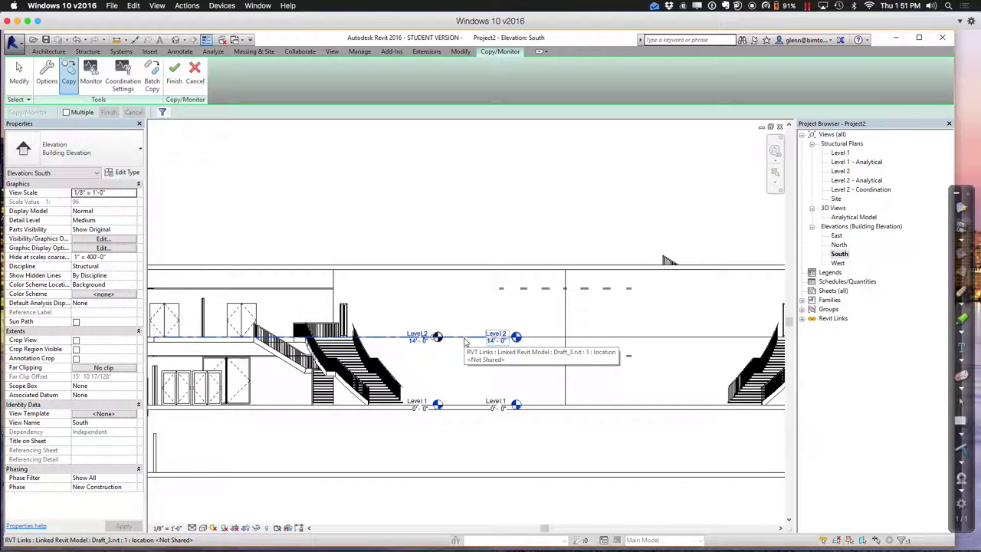
Zoom in on the Level 3 head at the right end of the elevation.
scroll(463, 341, "down", 3)
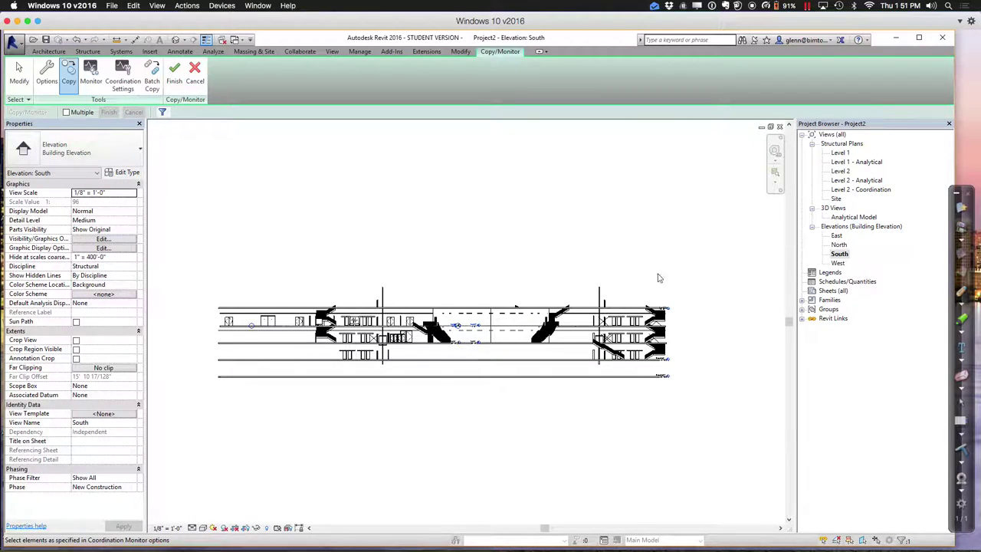
left_click(775, 172)
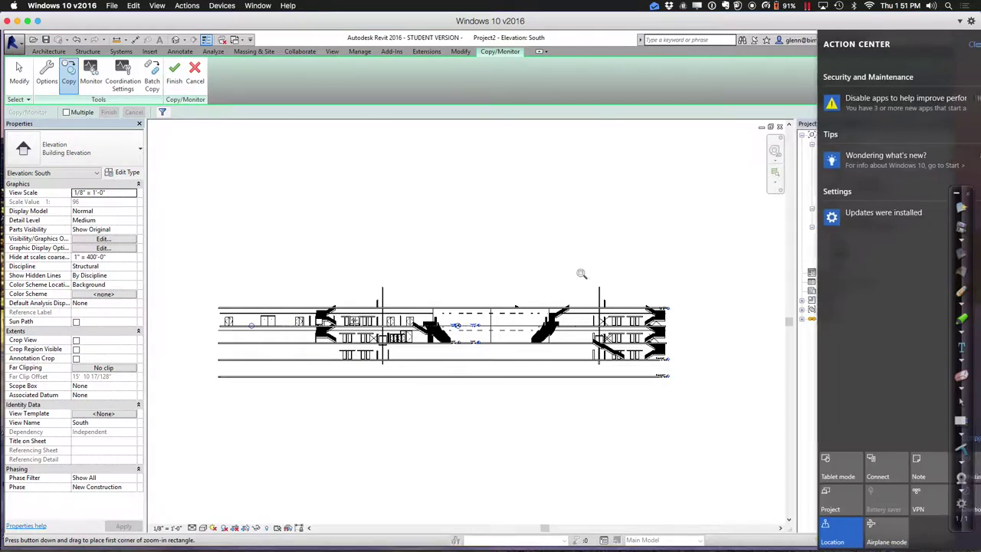
left_click_drag(635, 291, 694, 352)
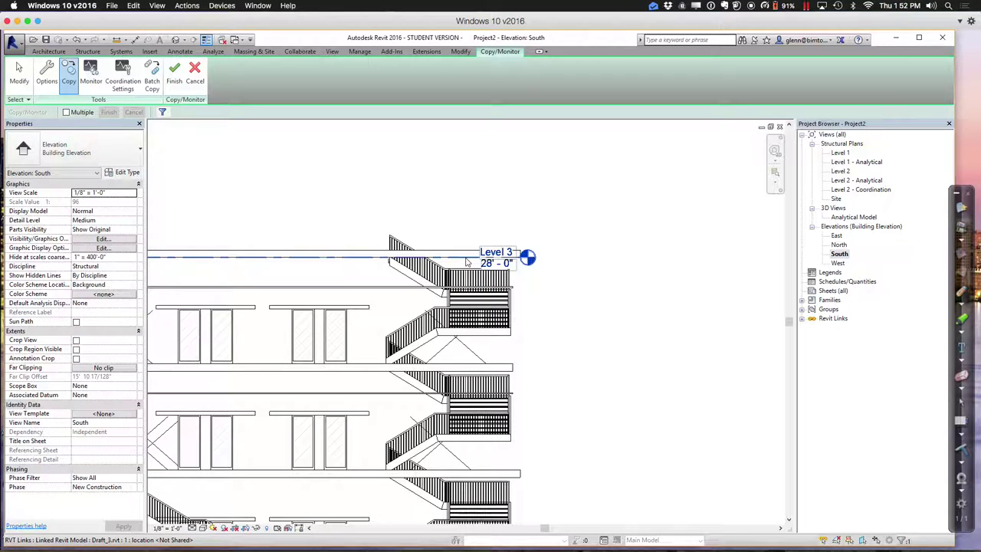
Copy the linked Level 3, then pan down to reveal the basement levels.
left_click(466, 259)
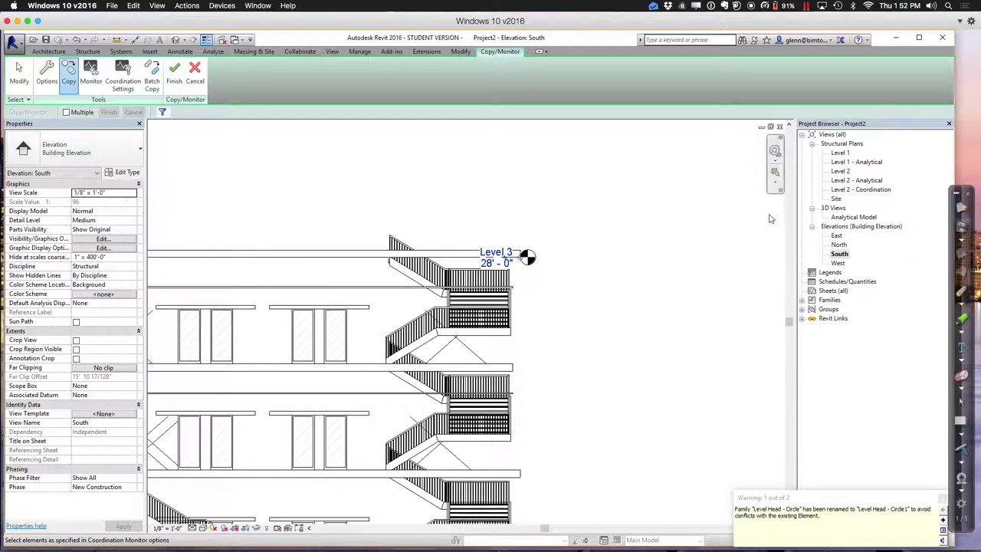
scroll(689, 375, "down", 1)
scroll(688, 375, "down", 2)
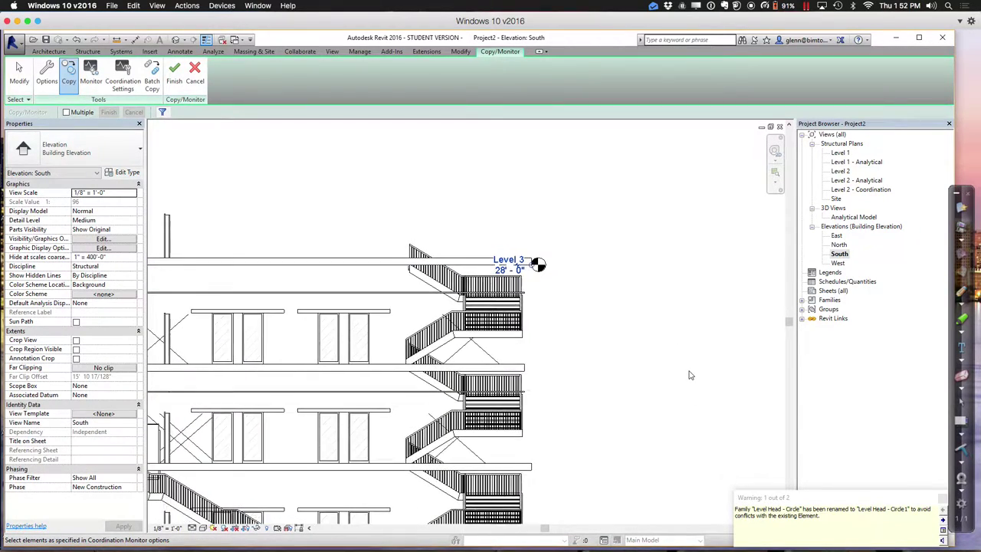
scroll(689, 374, "down", 2)
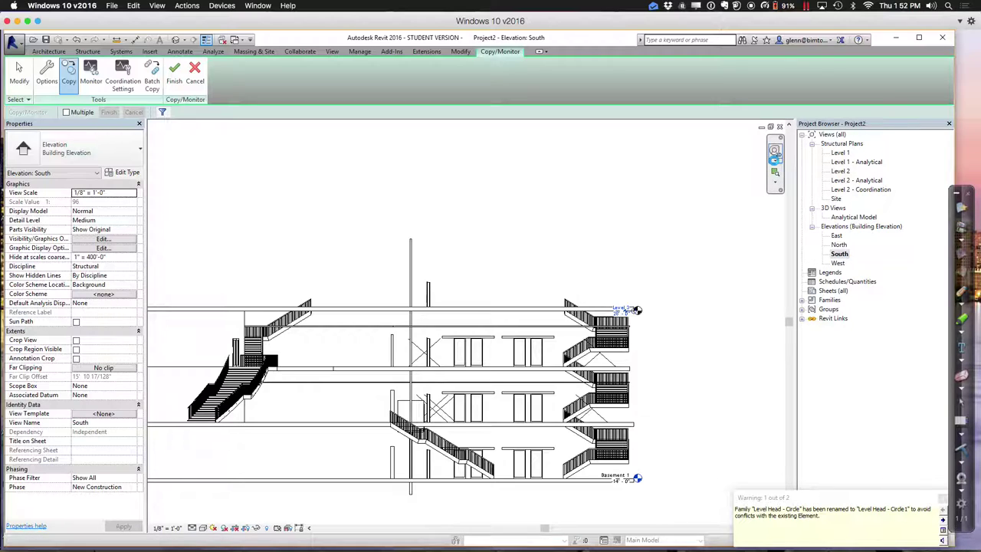
left_click(774, 161)
left_click(705, 303)
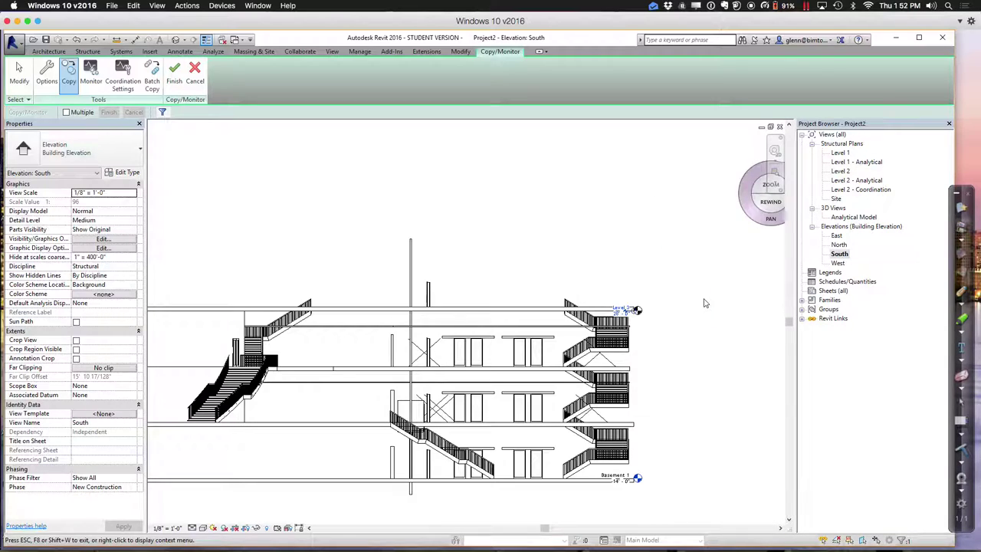
left_click_drag(754, 220, 712, 176)
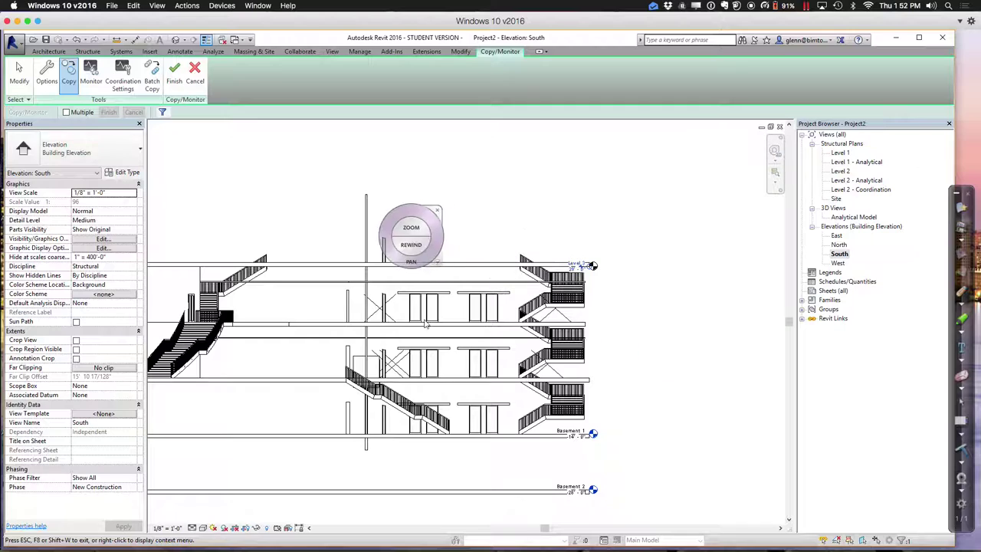
key("Escape")
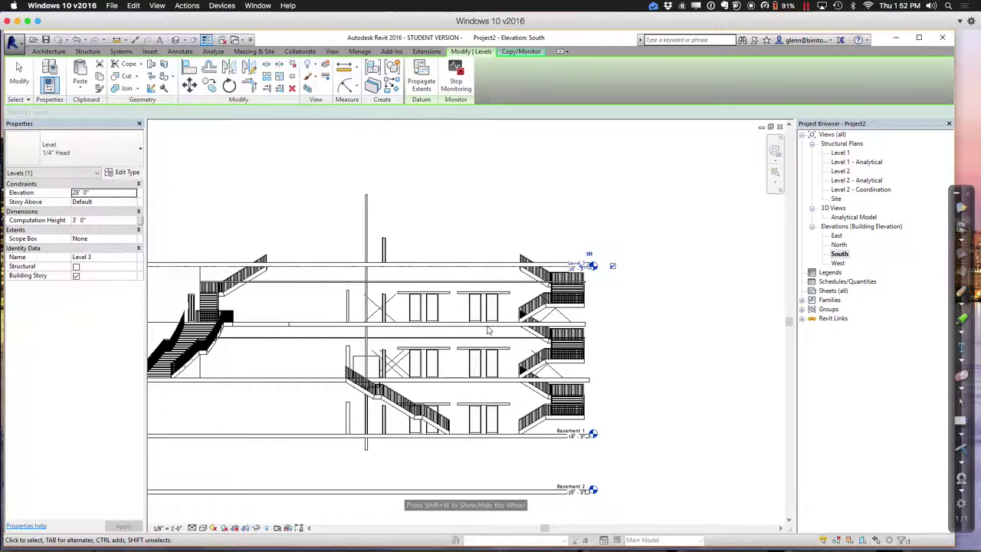
Copy the linked Basement 1 and Basement 2 levels and finish Copy/Monitor.
left_click(526, 54)
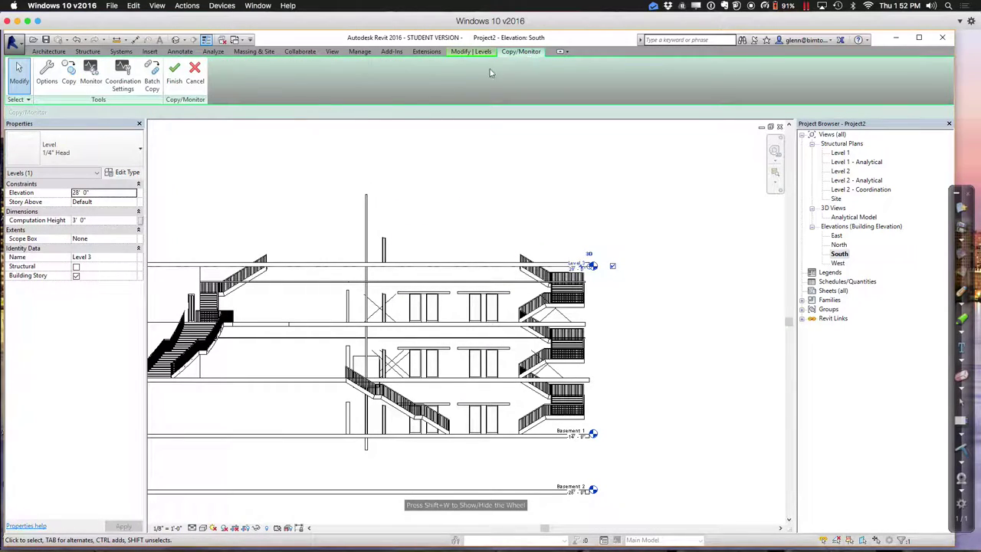
left_click(70, 74)
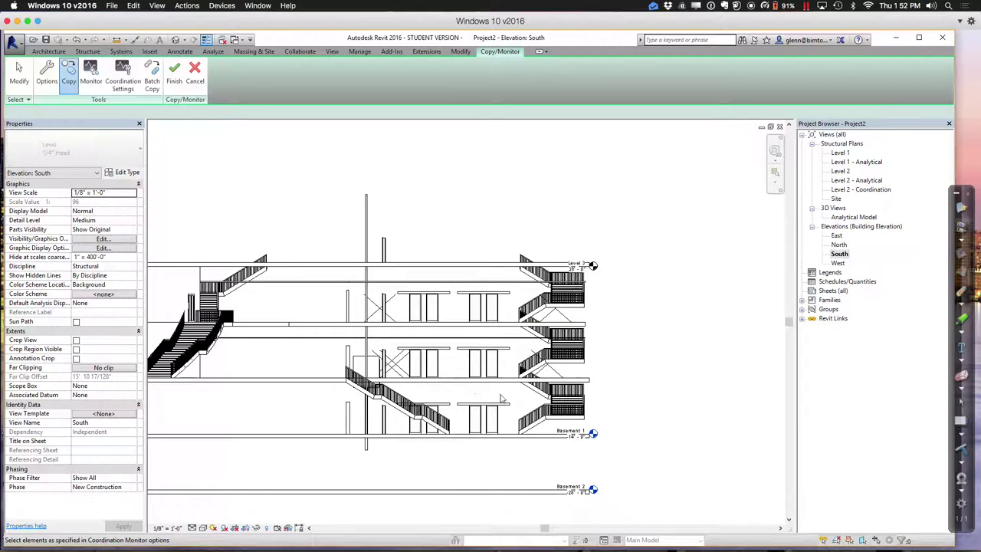
left_click(538, 441)
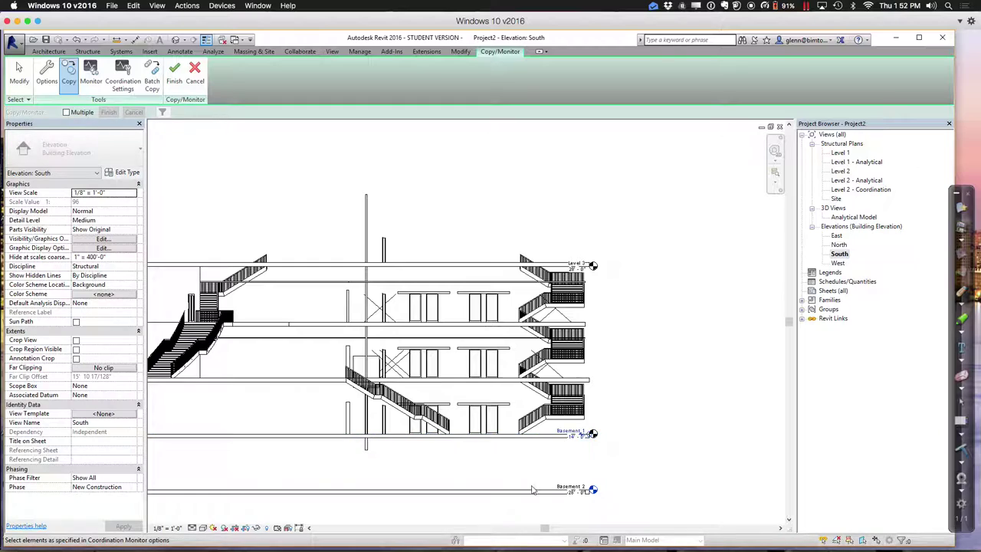
left_click(533, 491)
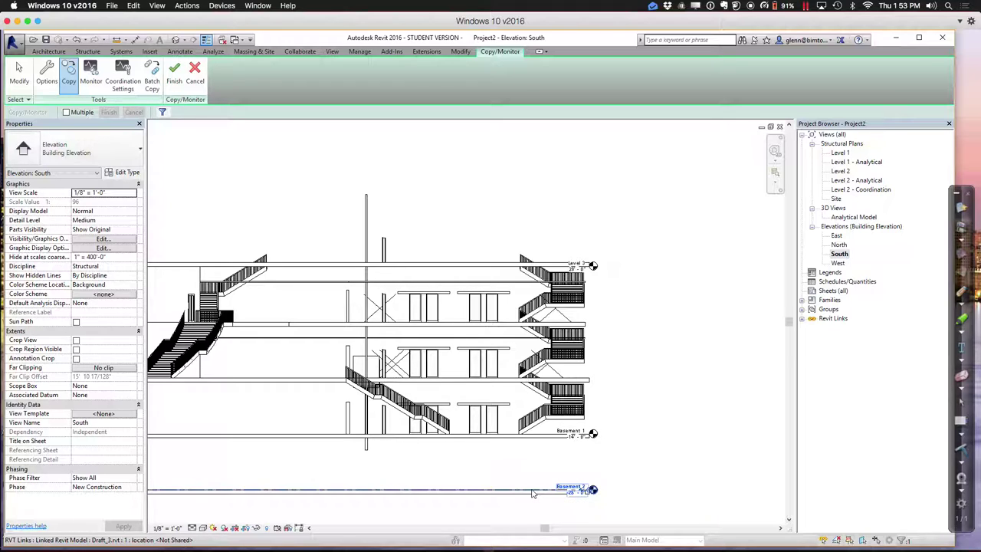
left_click(181, 80)
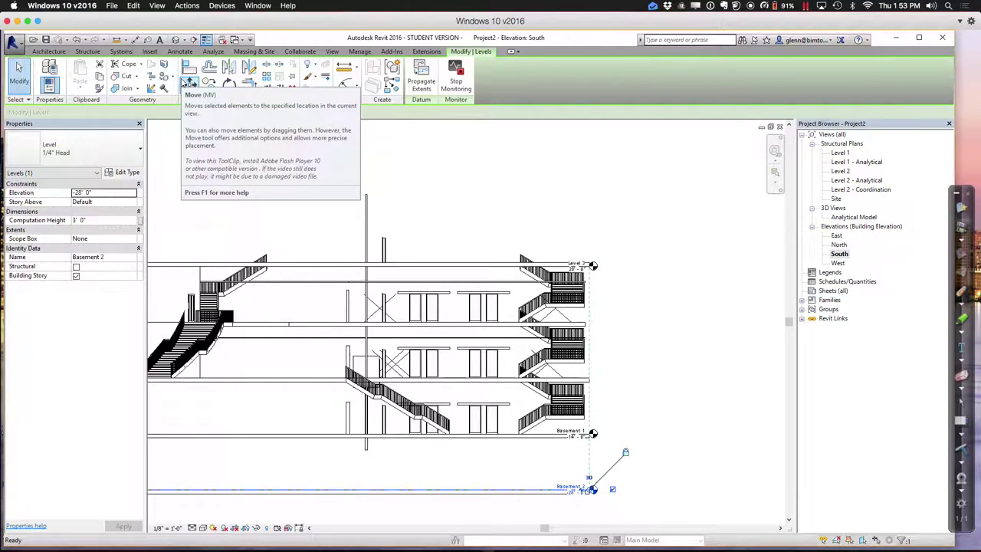
left_click(837, 245)
Open the North elevation and clear the level selection.
left_click(831, 245)
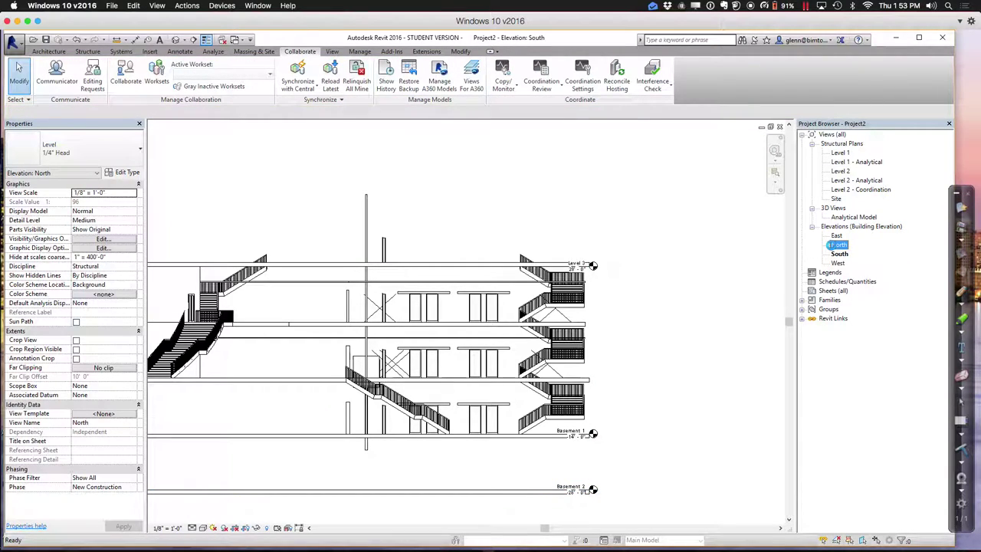
double_click(837, 245)
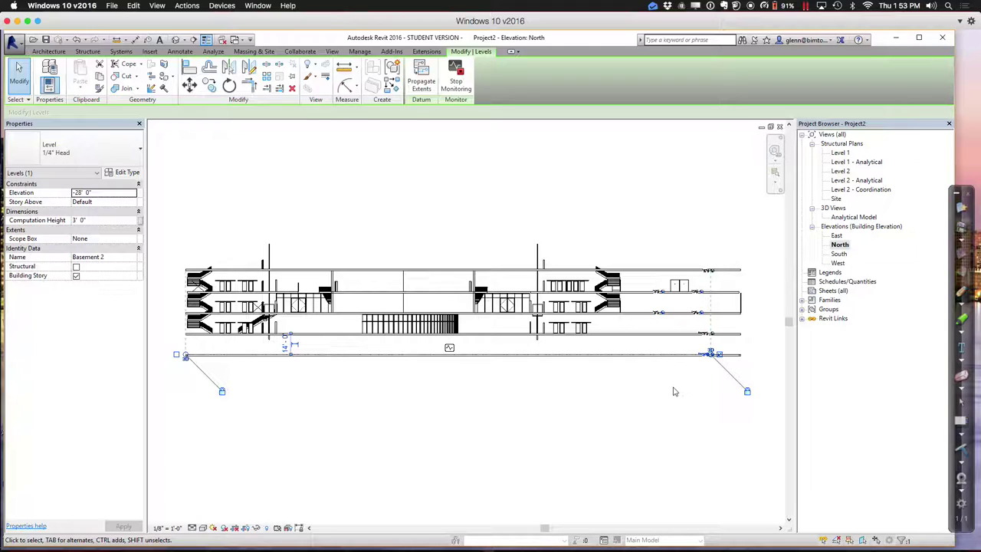
left_click(343, 184)
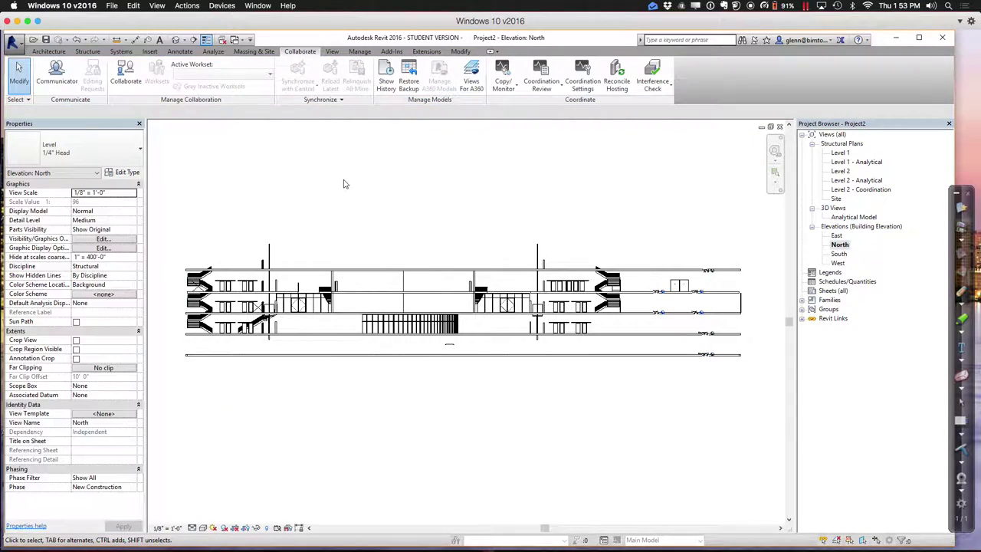
left_click(331, 51)
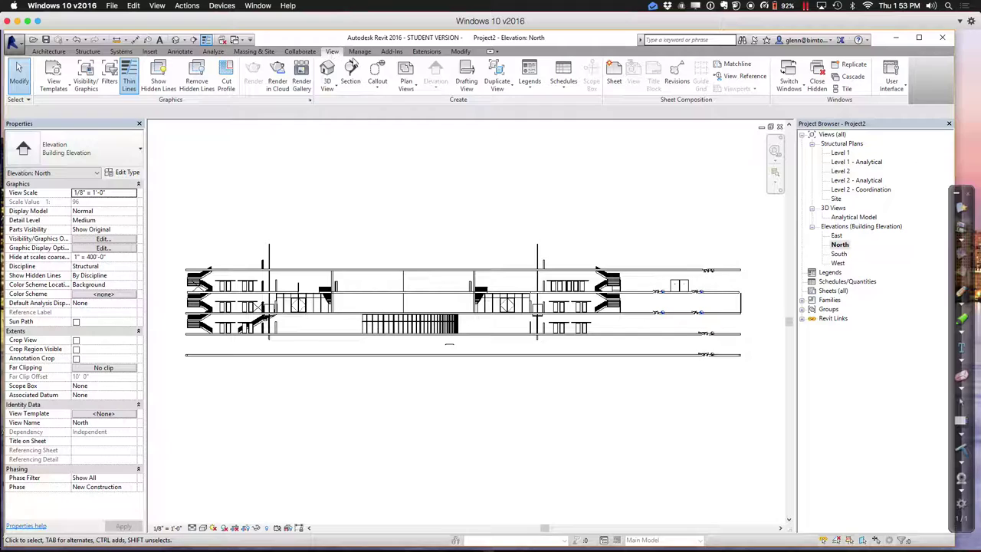
Add new Structural Plan views for the Basement 1, Basement 2 and Level 3 levels.
left_click(407, 85)
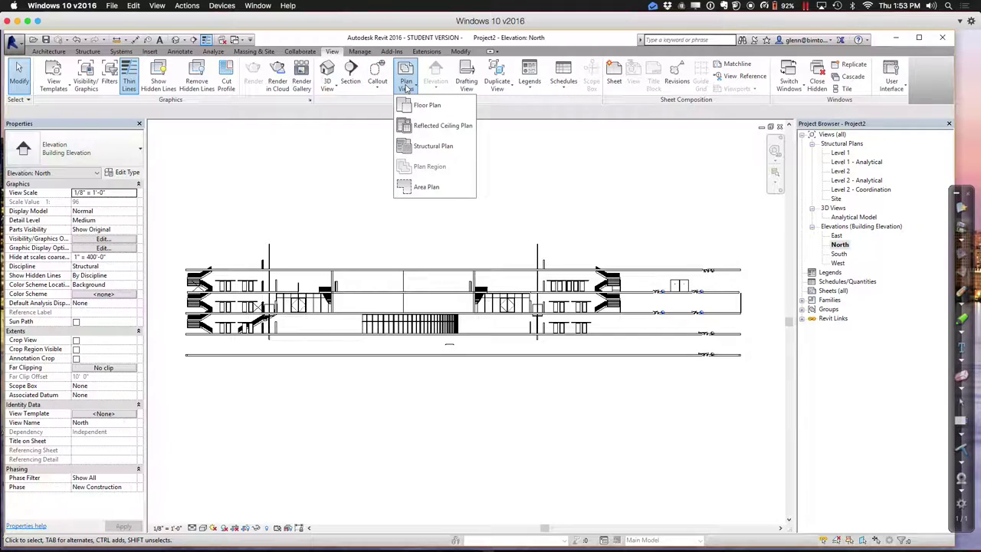
left_click(418, 146)
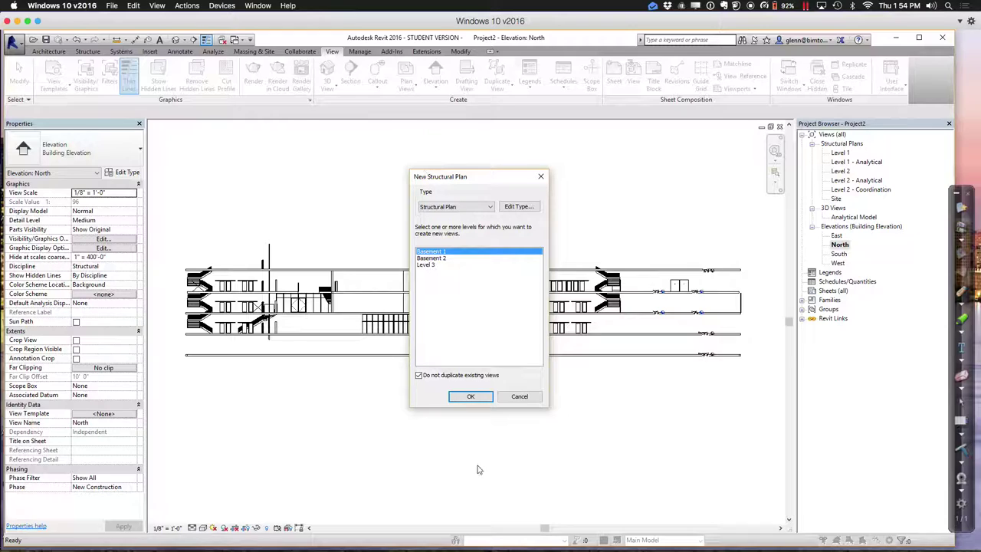
left_click(419, 374)
left_click(419, 375)
left_click(419, 375)
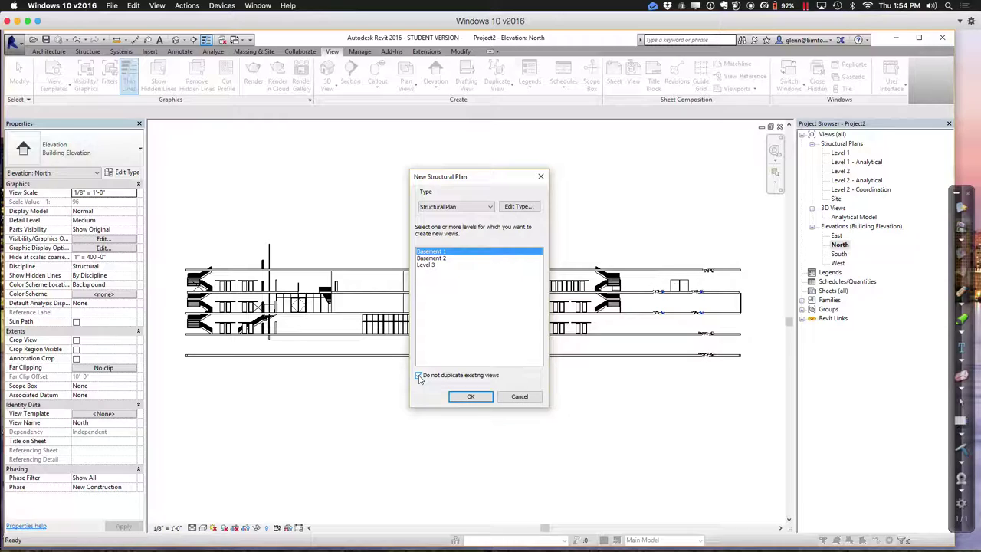
left_click(432, 258)
left_click(431, 251)
left_click(432, 265, "shift")
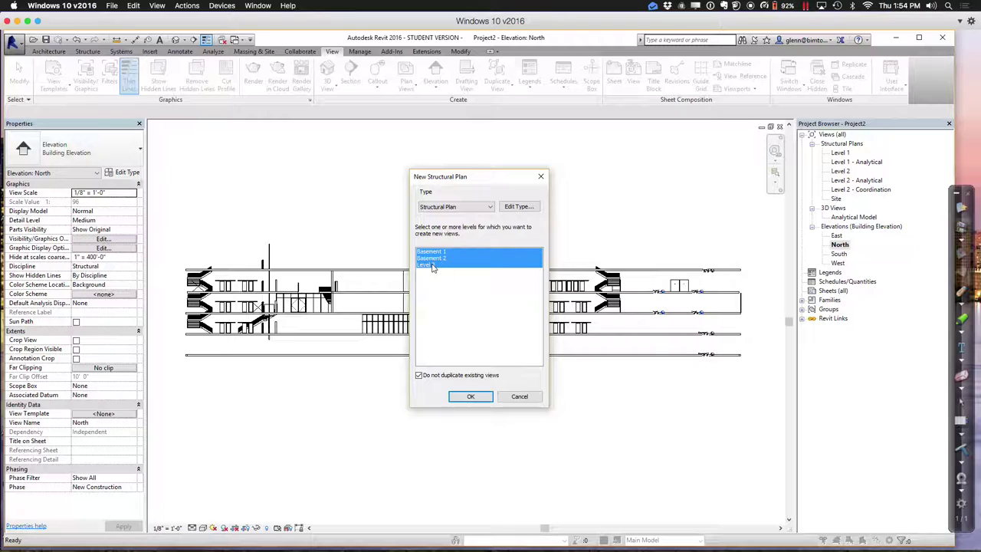
left_click(471, 396)
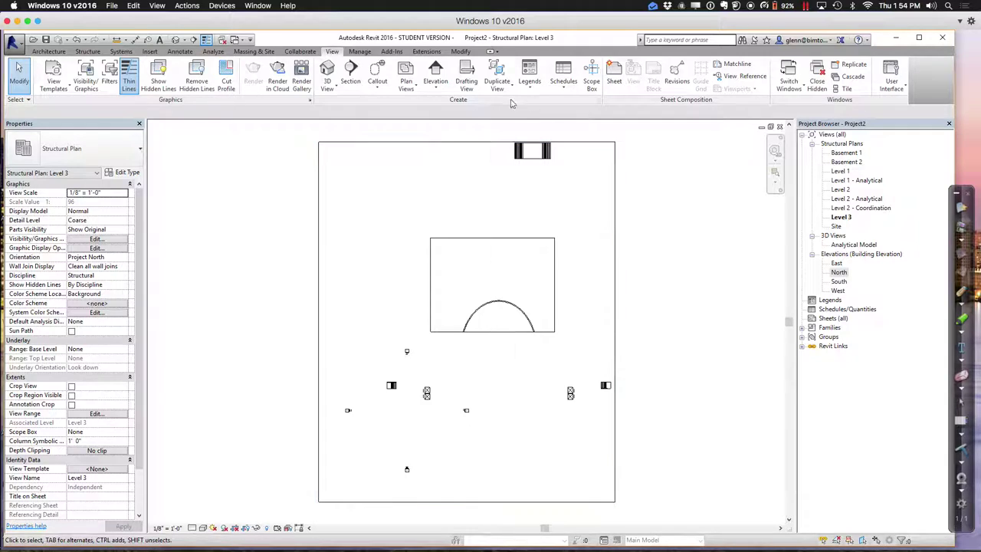
Create Floor Plan views for all five levels, Basement 1 through Level 3.
left_click(411, 89)
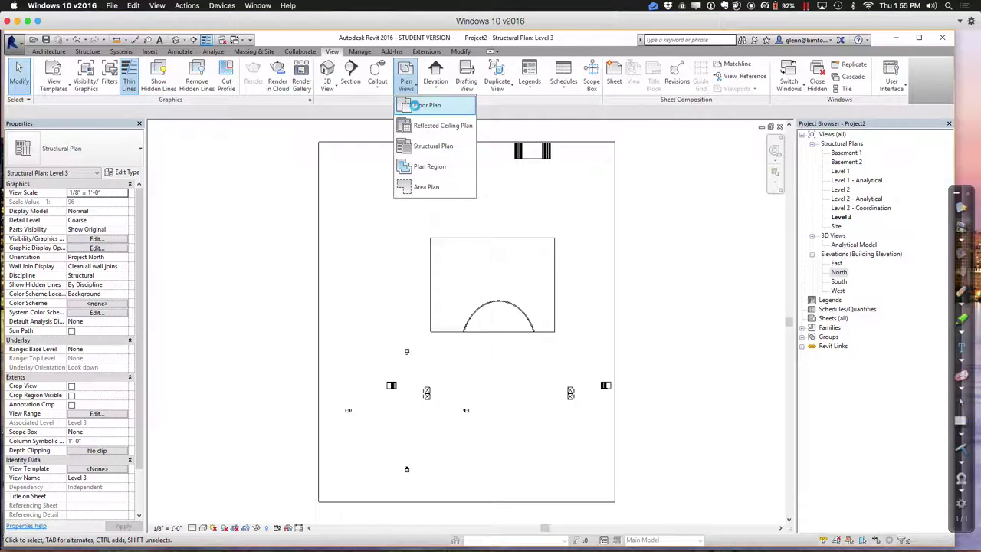
left_click(416, 109)
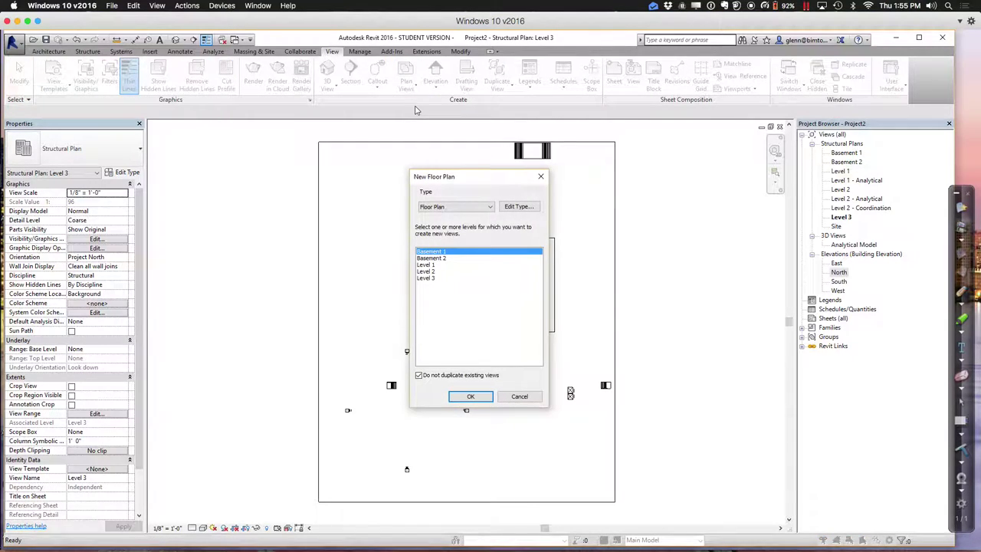
left_click(465, 210)
left_click(465, 215)
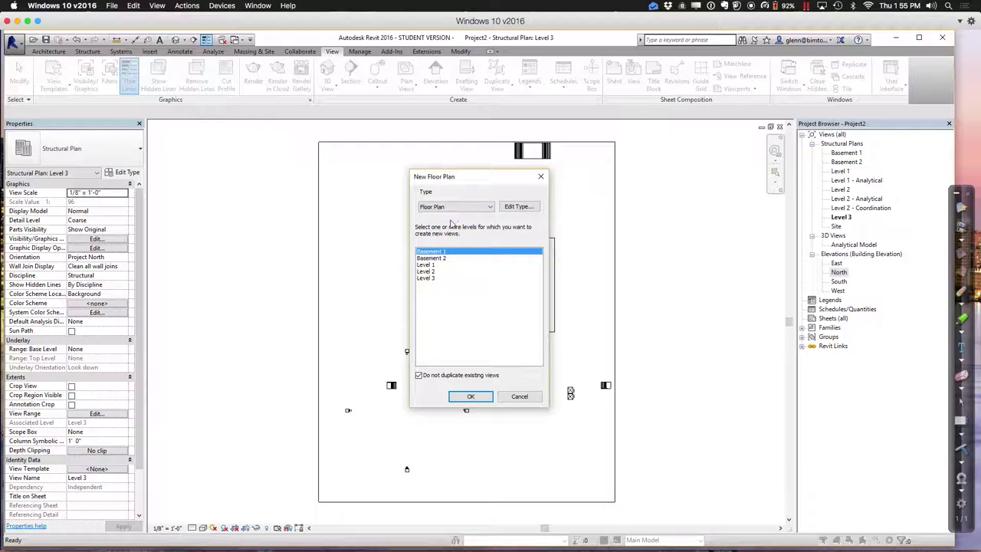
left_click(438, 281, "shift")
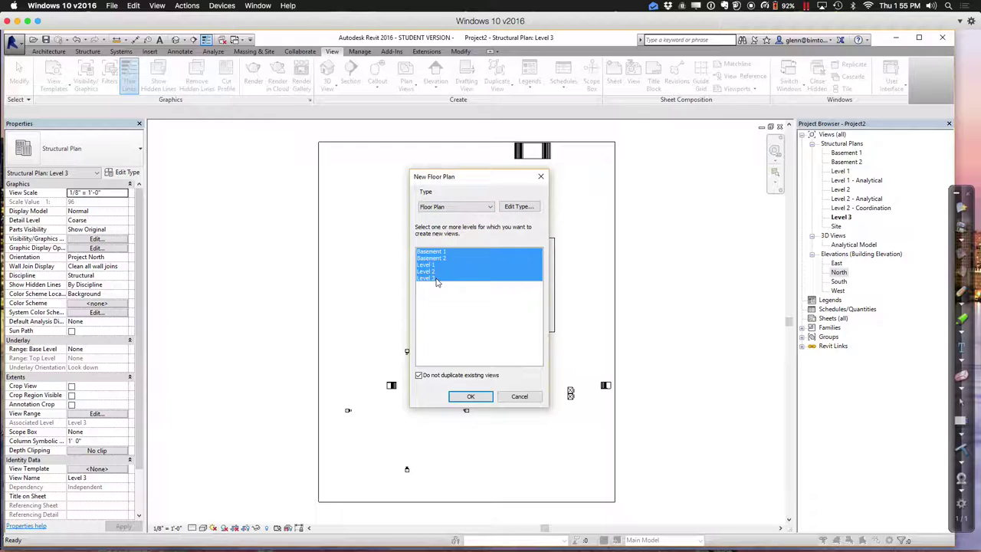
left_click(473, 396)
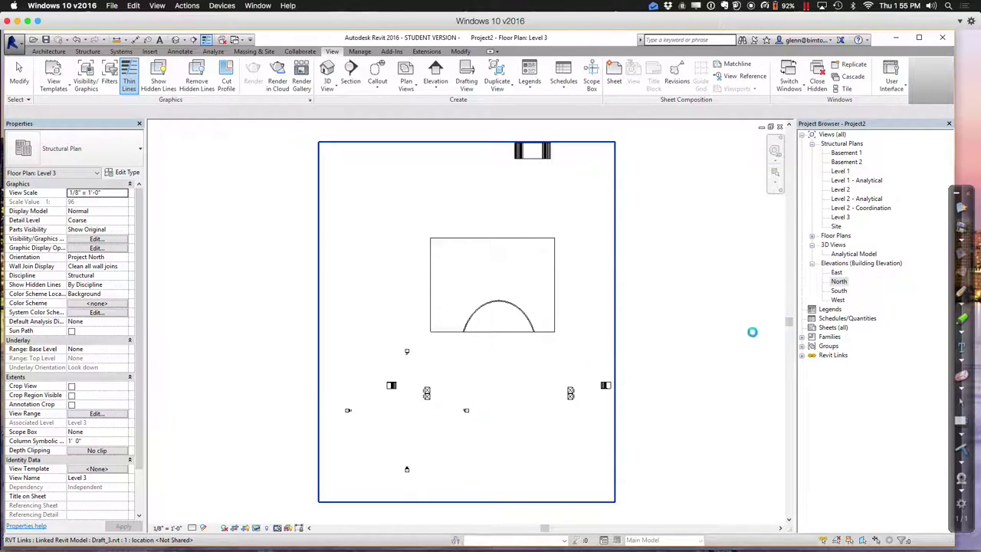
Expand Floor Plans in the Project Browser and select the five new floor plans.
left_click(816, 244)
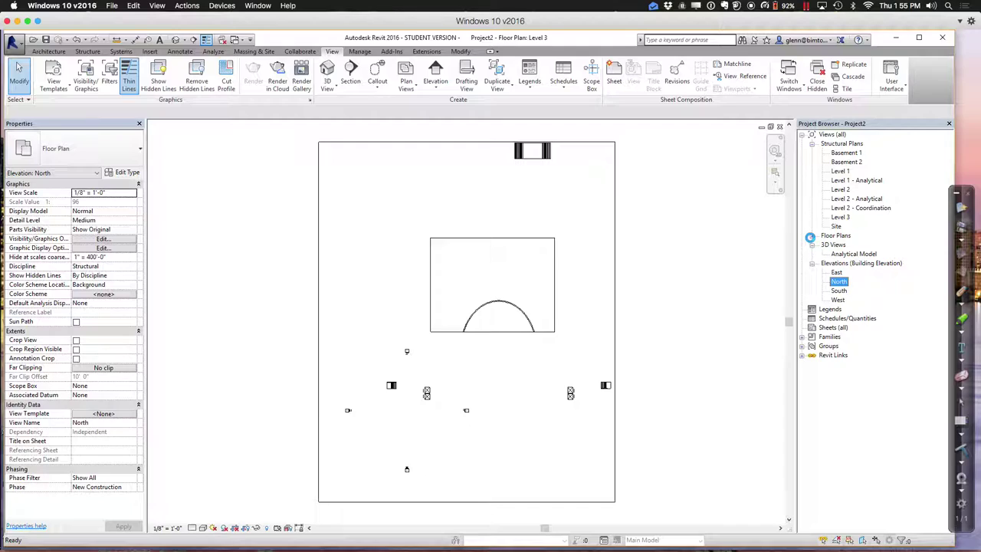
left_click(812, 238)
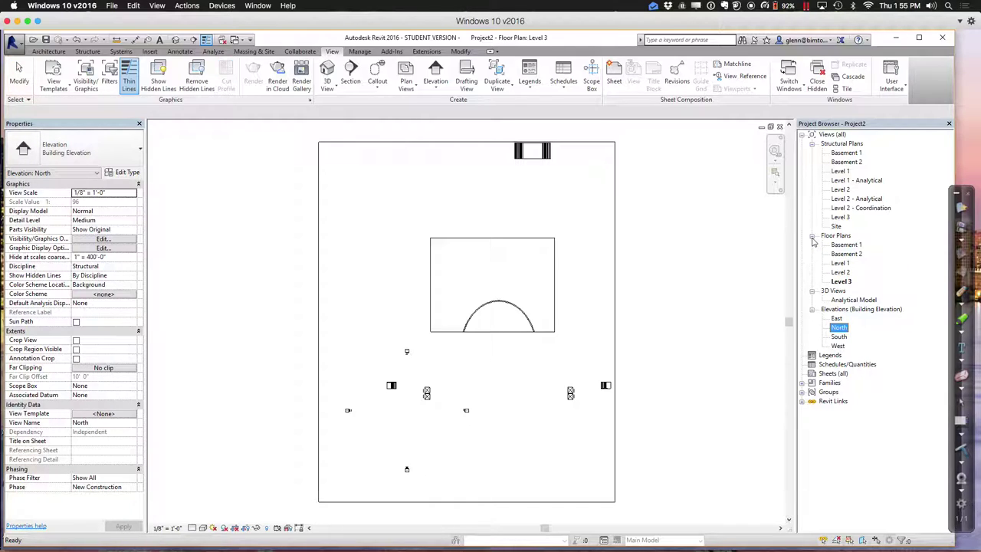
left_click(845, 245)
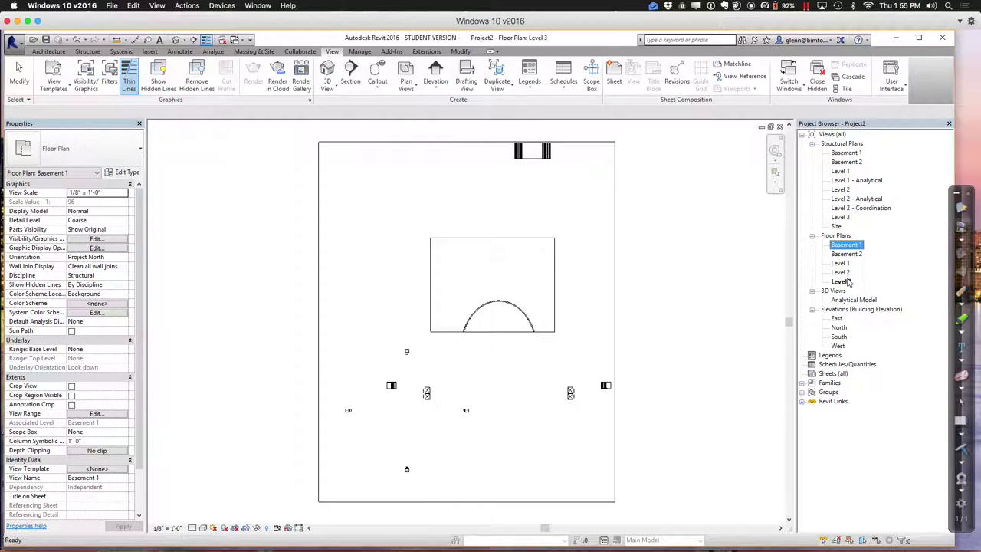
left_click(847, 281, "shift")
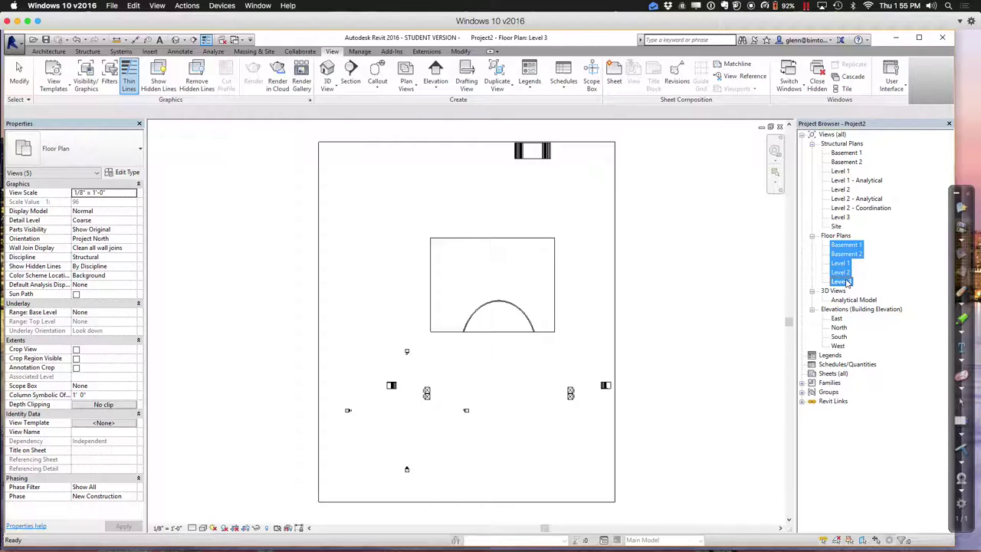
Set the Discipline of the selected floor plans to Coordination and apply it.
left_click(130, 258)
left_click(132, 257)
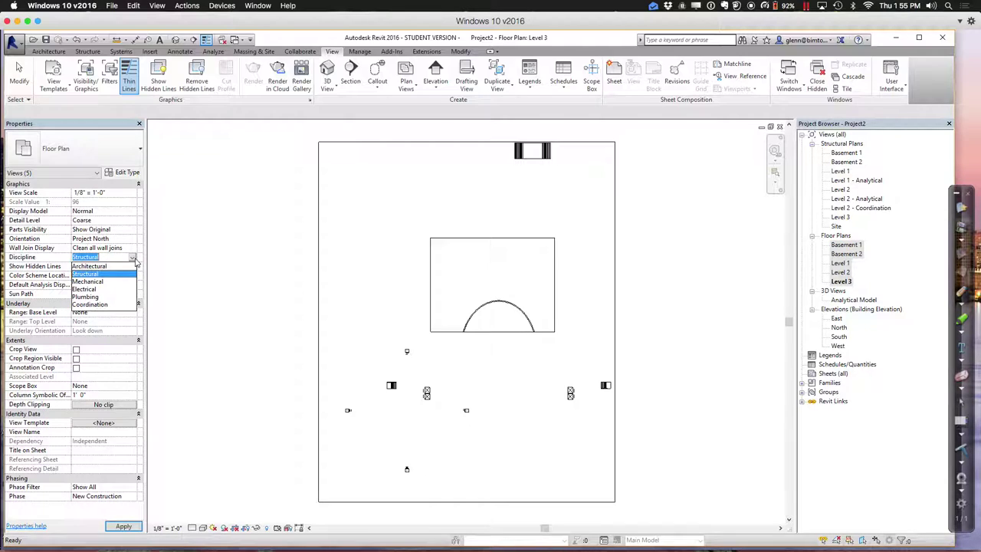
left_click(115, 304)
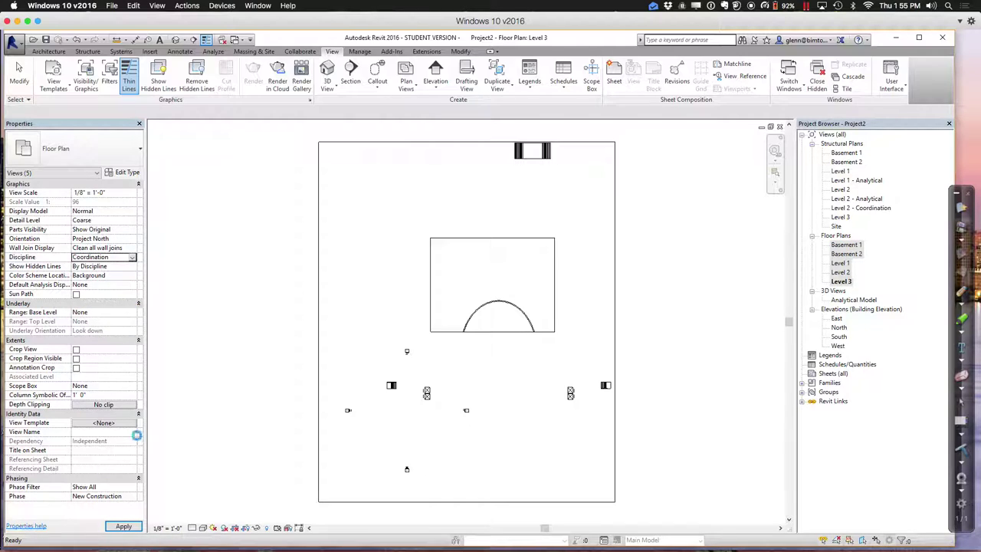
left_click(124, 526)
left_click(126, 527)
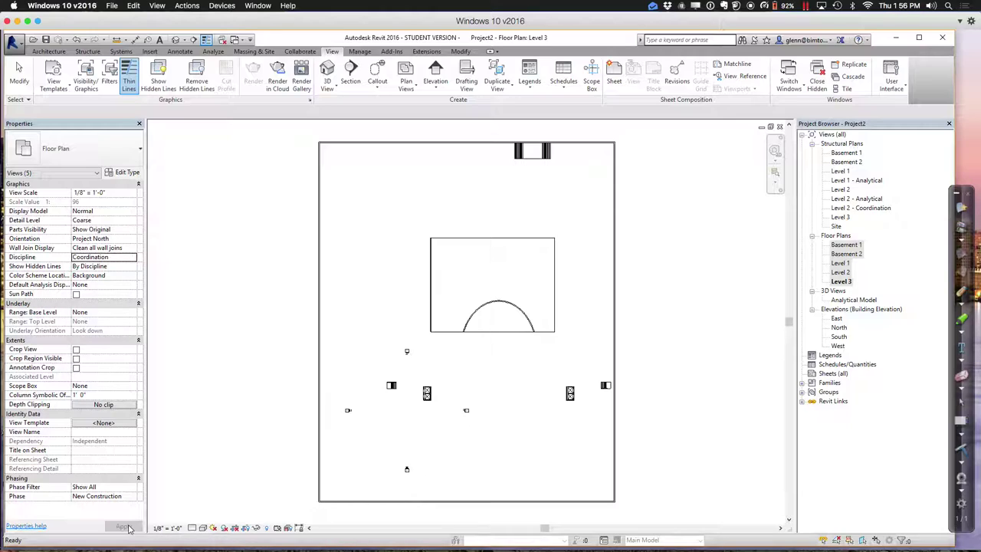
left_click(124, 527)
Reselect floor plans in the Project Browser, ending with Basement 2 and Basement 1 selected.
left_click(235, 393)
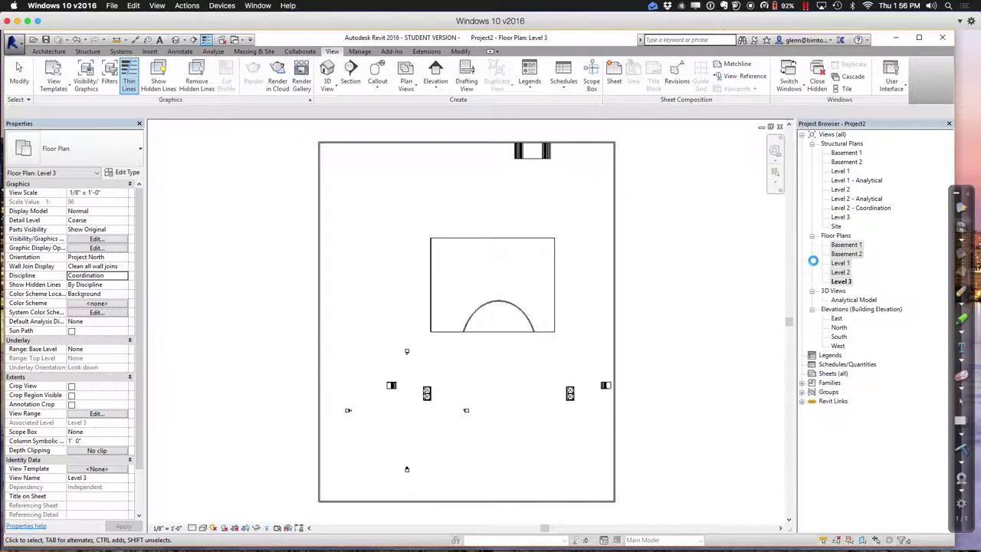
left_click(846, 254)
left_click(842, 244, "ctrl")
left_click(840, 272, "shift")
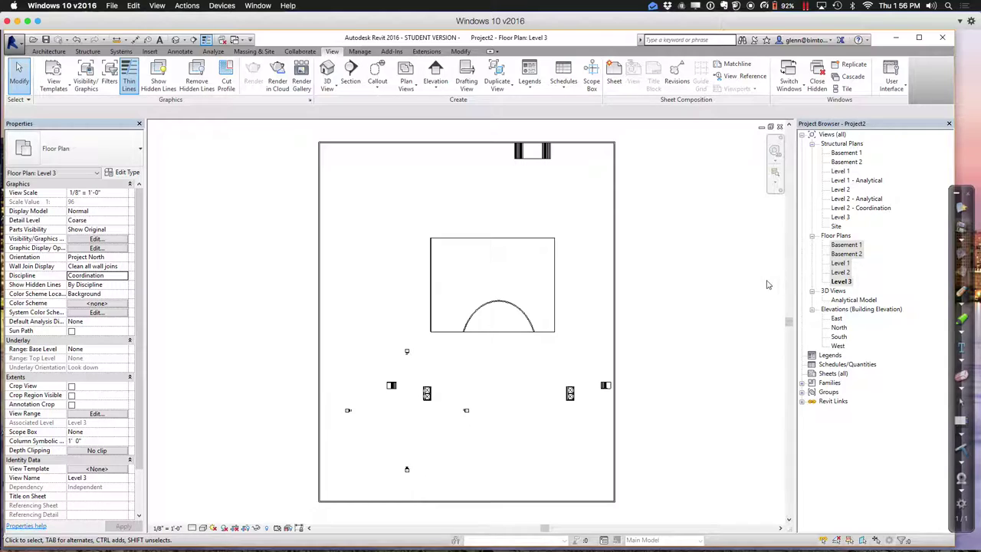
left_click(847, 256)
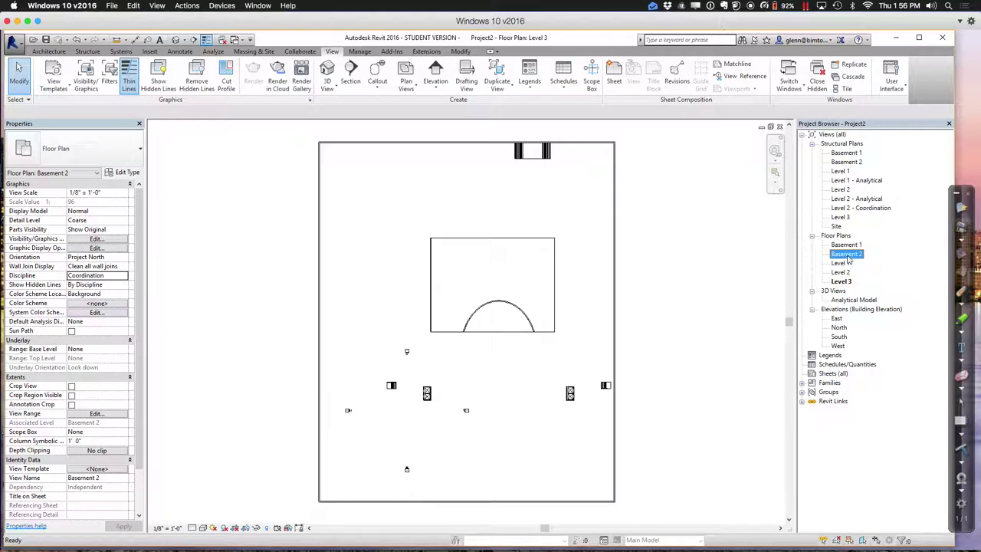
left_click(847, 246)
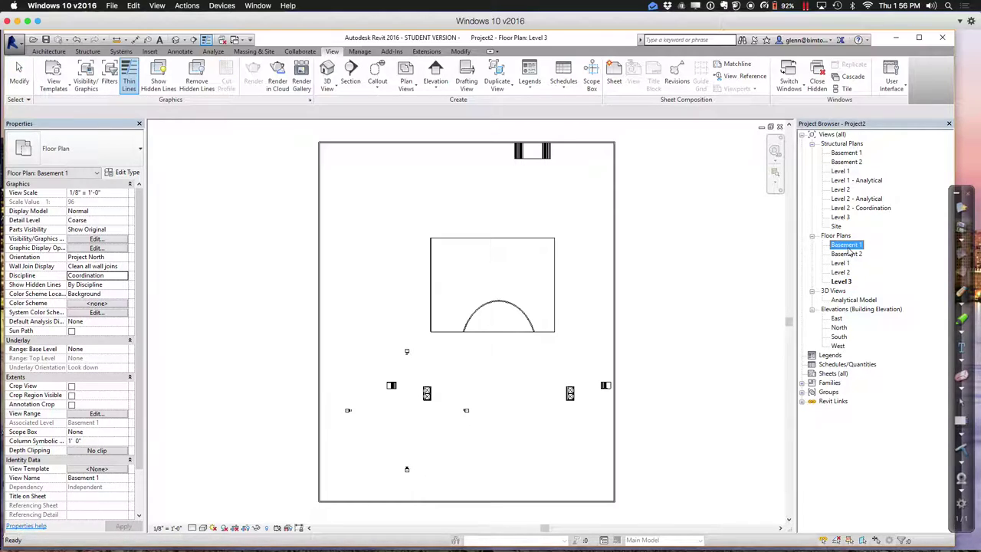
left_click(845, 246, "ctrl")
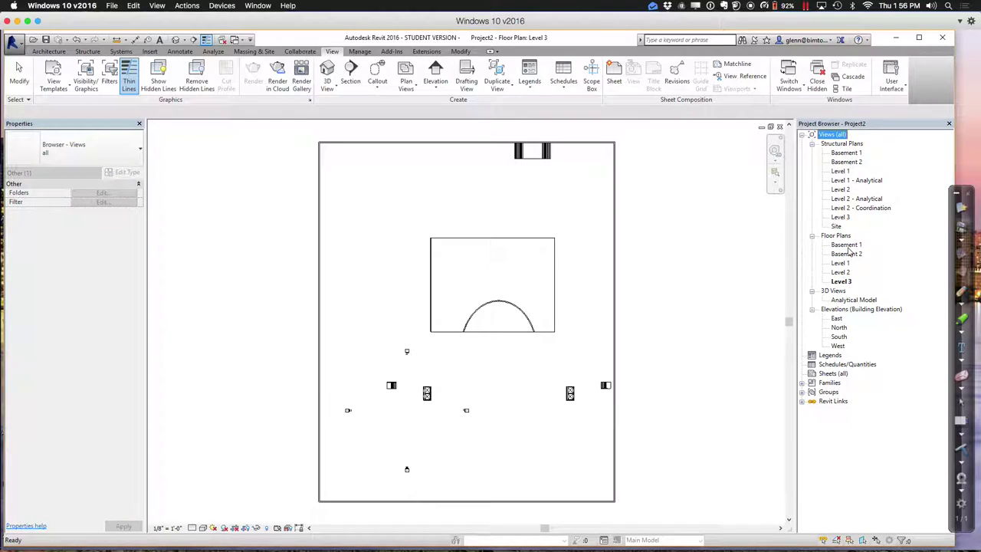
left_click(845, 245)
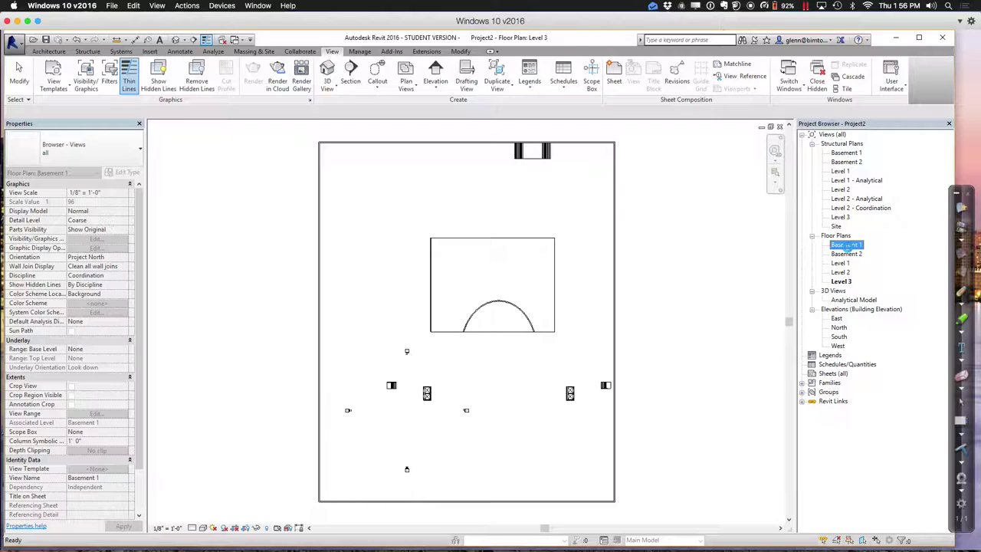
left_click(847, 247, "ctrl")
left_click(846, 245)
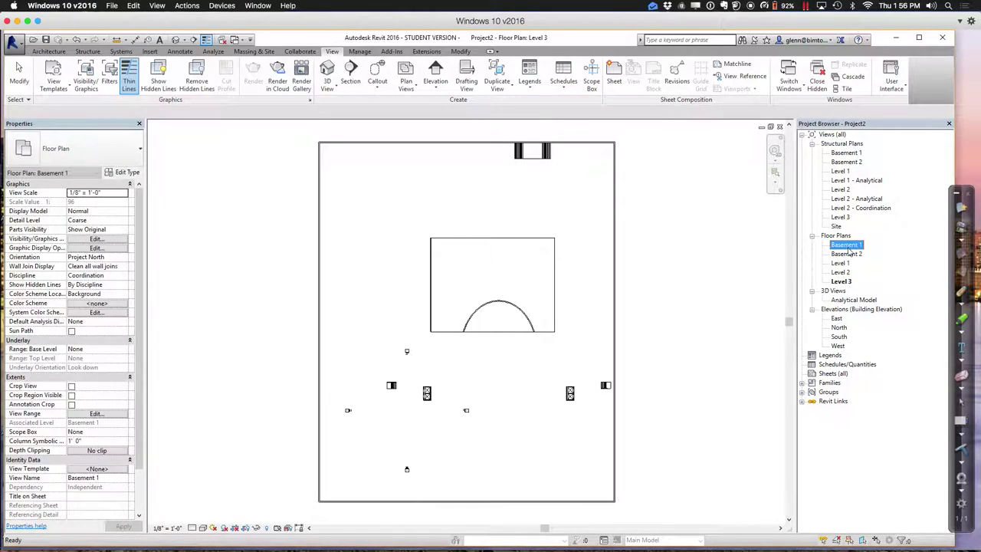
key("Escape")
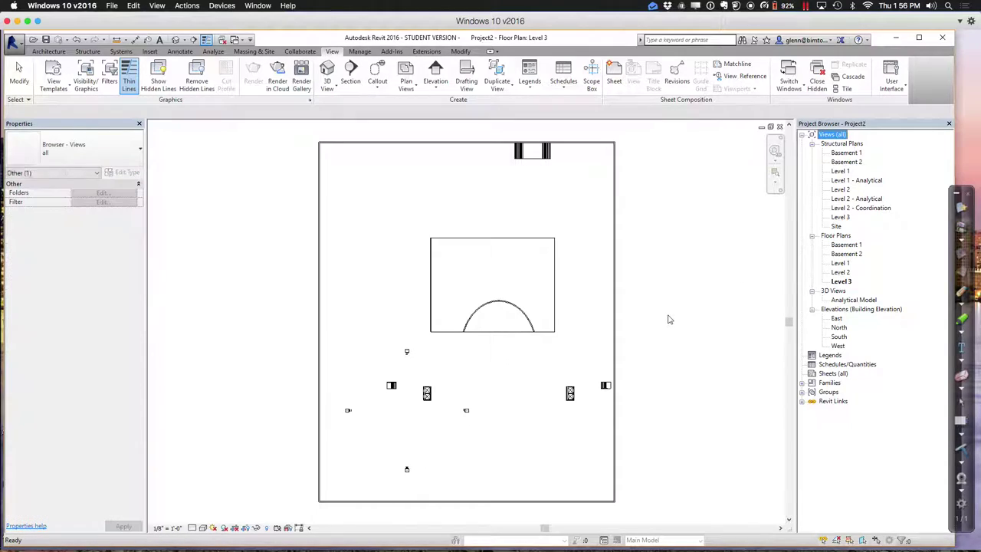
left_click(845, 253)
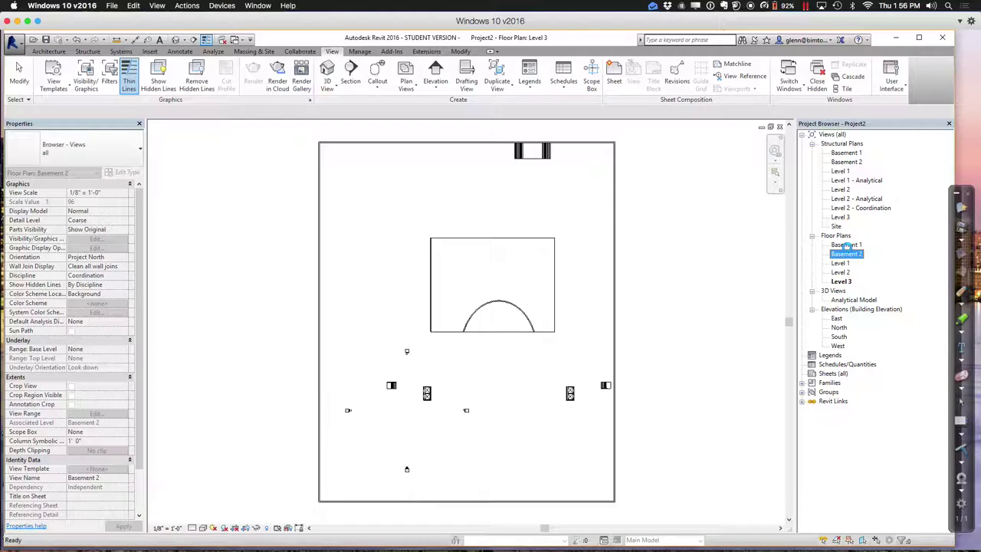
left_click(848, 249)
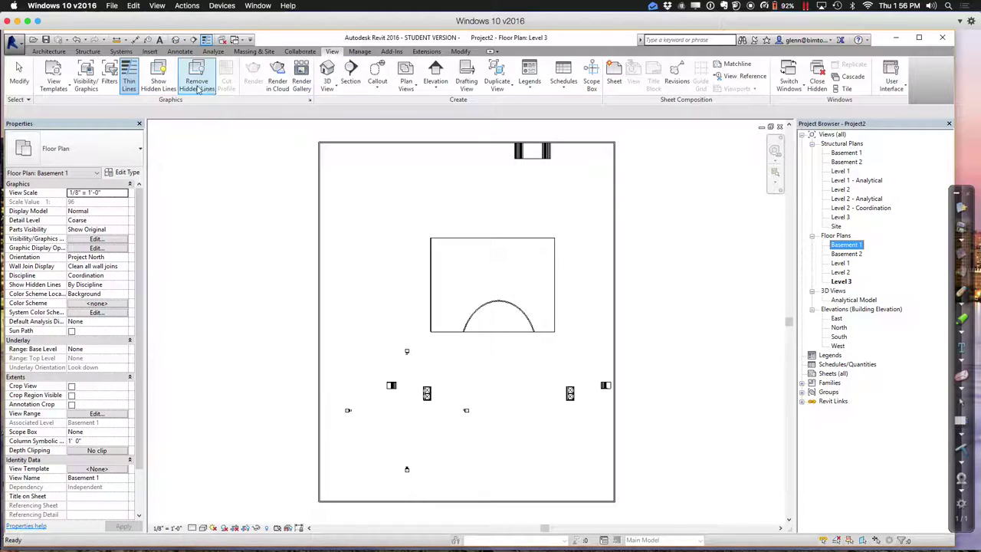
Turn on Curtain Panels, Curtain Systems and Curtain Wall Mullions in Level 3's Visibility/Graphics.
left_click(90, 86)
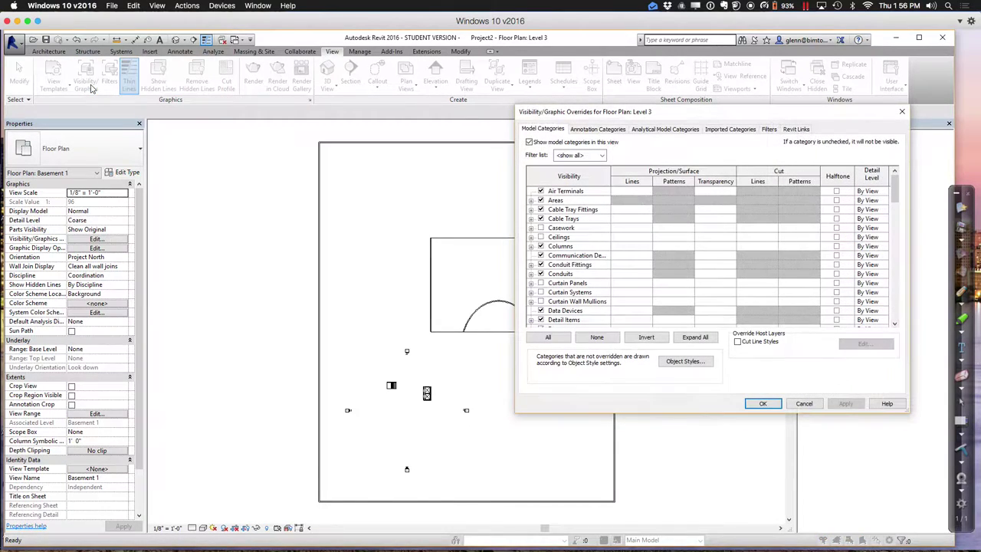
left_click(551, 282)
left_click(540, 292)
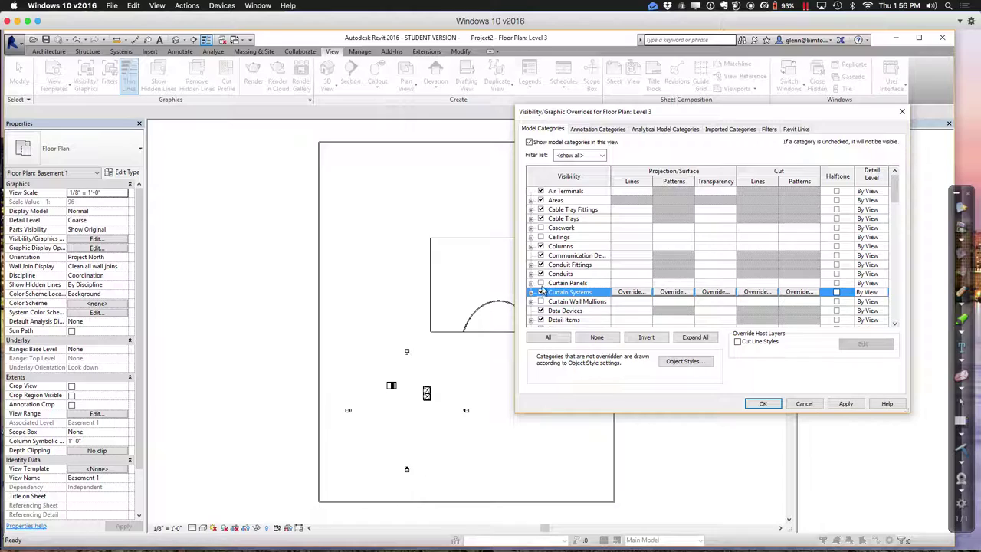
left_click(541, 282)
left_click(540, 301)
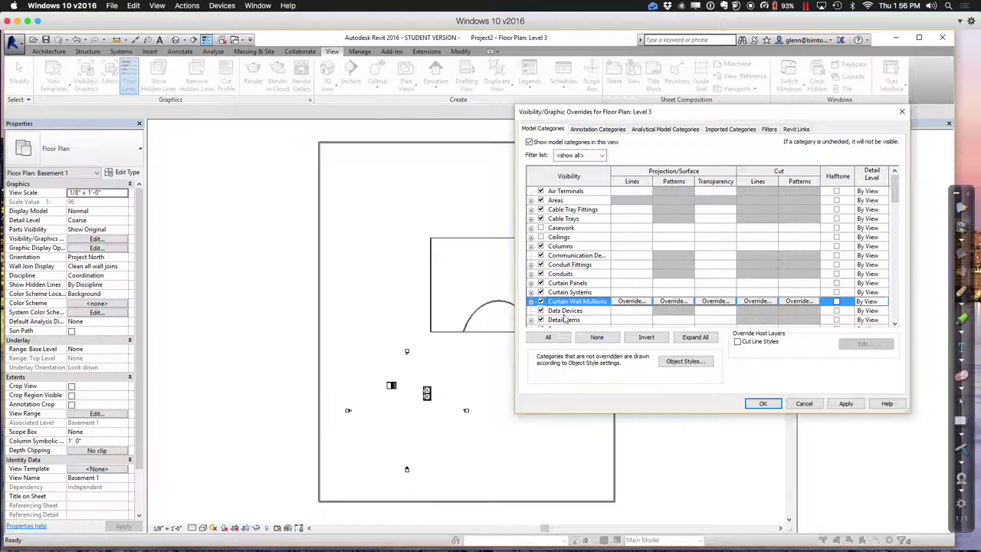
left_click(762, 403)
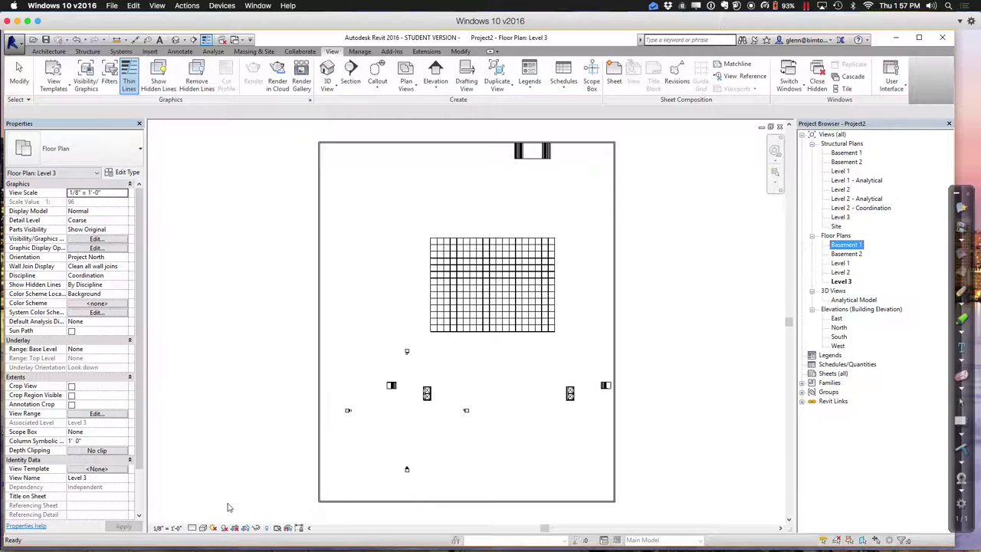
Open the Basement 1 floor plan.
left_click(68, 86)
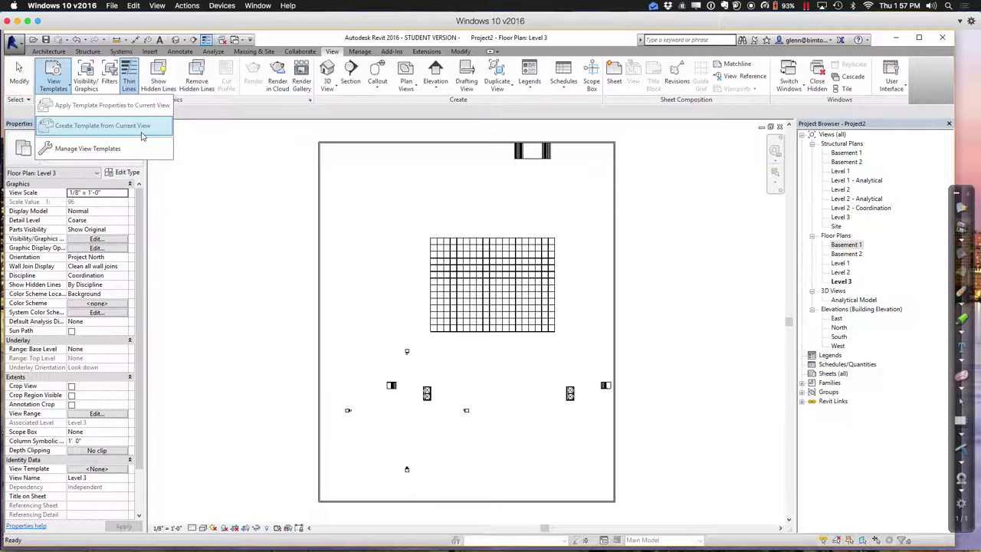
left_click(231, 293)
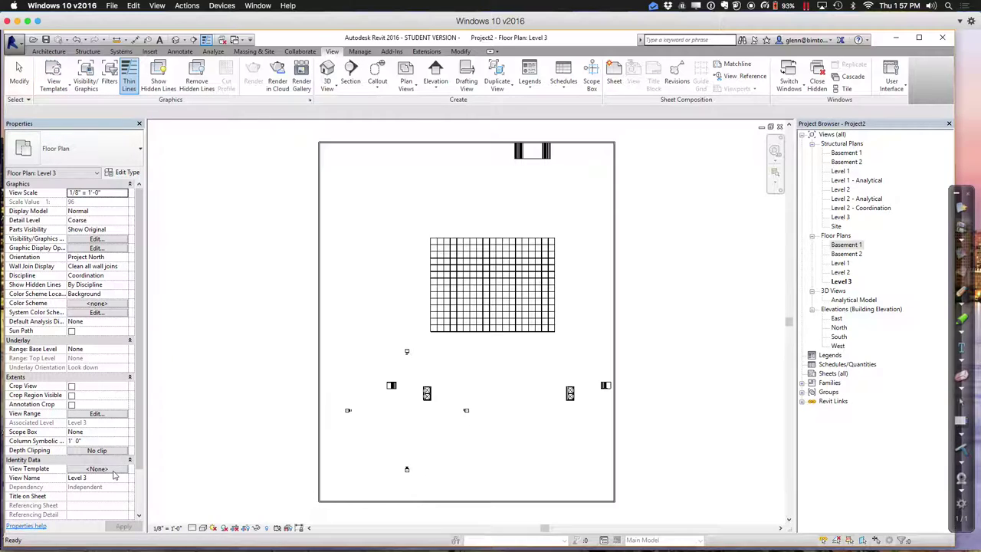
double_click(836, 253)
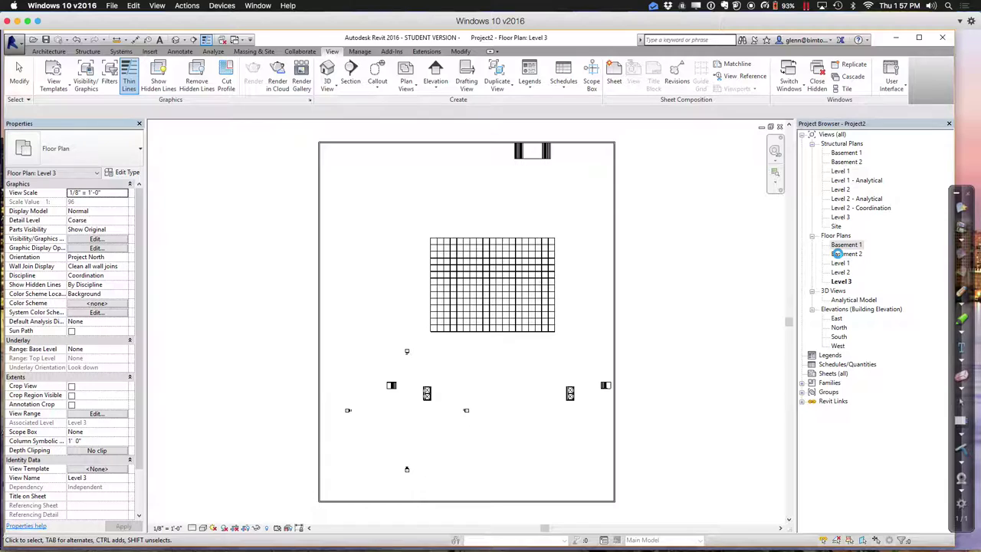
double_click(839, 246)
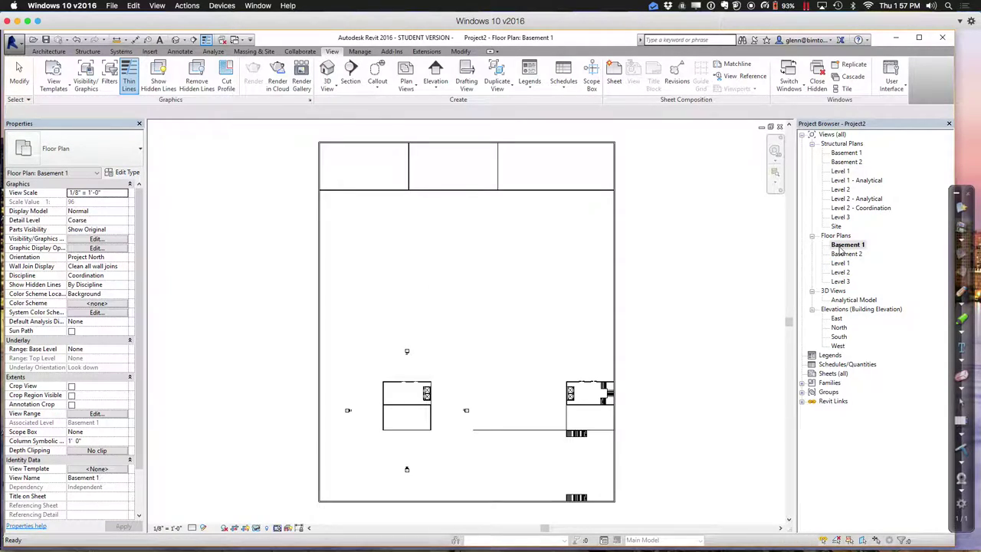
left_click(19, 76)
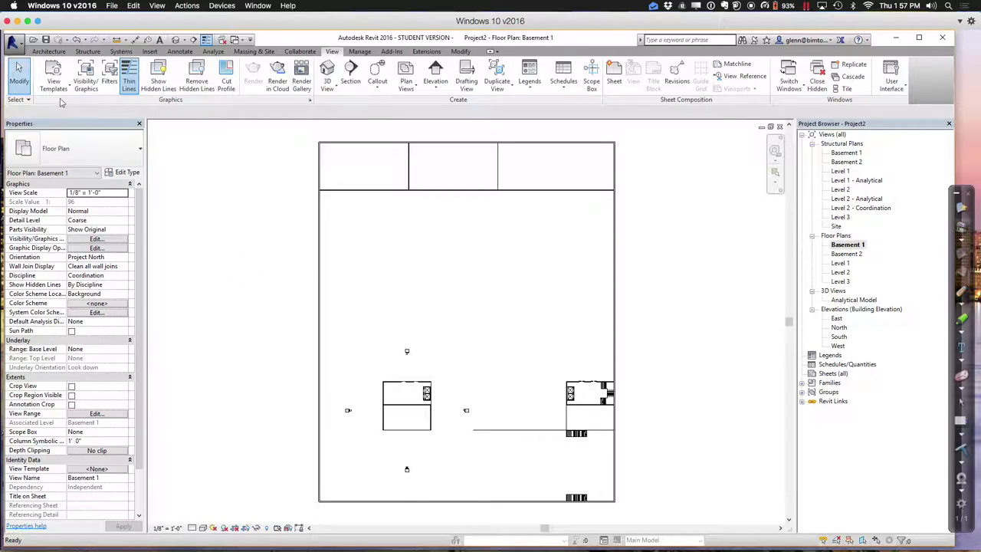
Create a view template named 'Arch Coord Views' from the Basement 1 view.
left_click(61, 89)
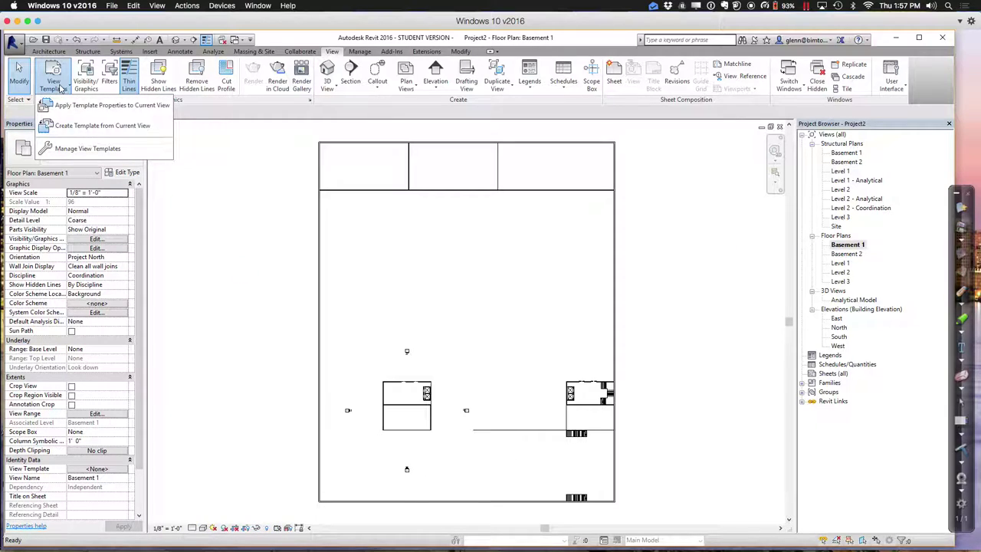
left_click(73, 132)
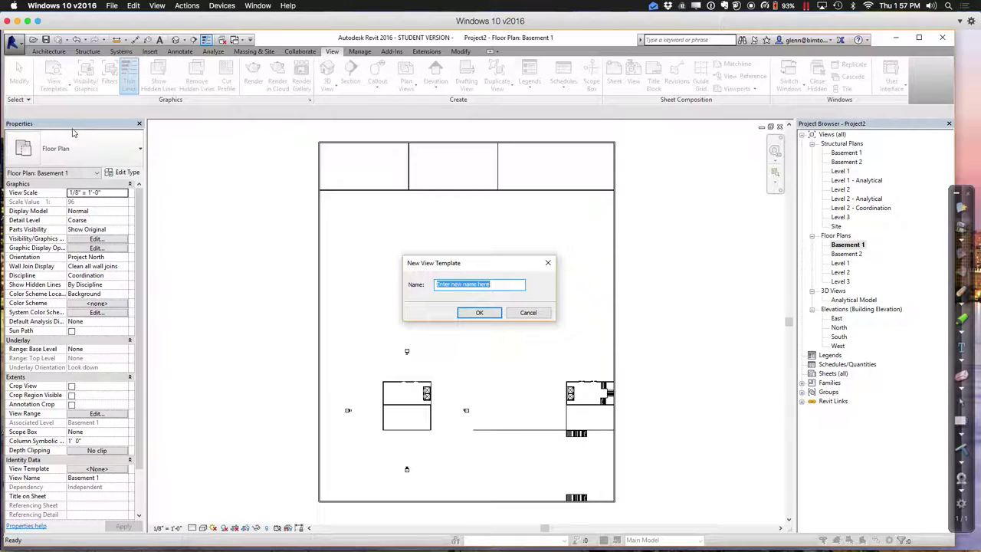
type("Arch Coord Views")
key("Return")
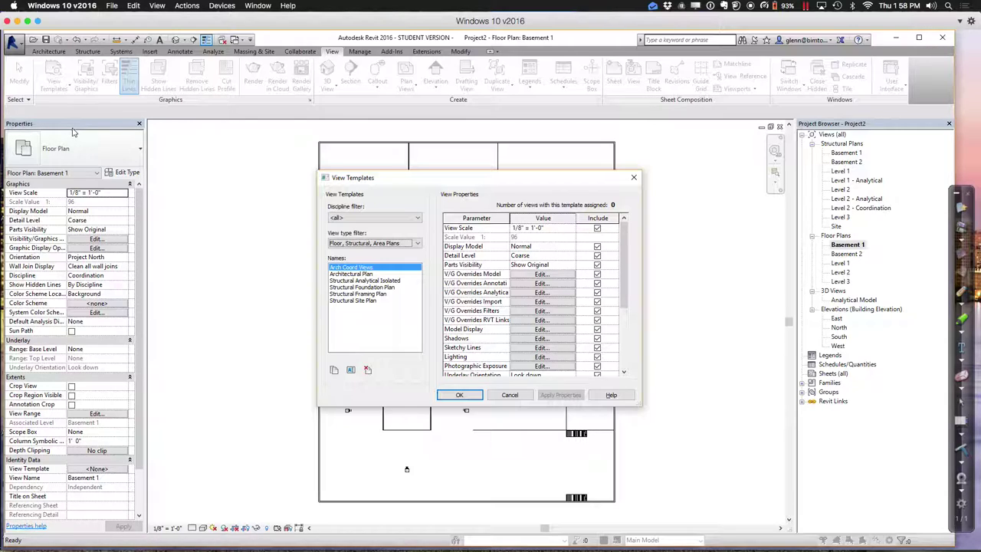
left_click(459, 395)
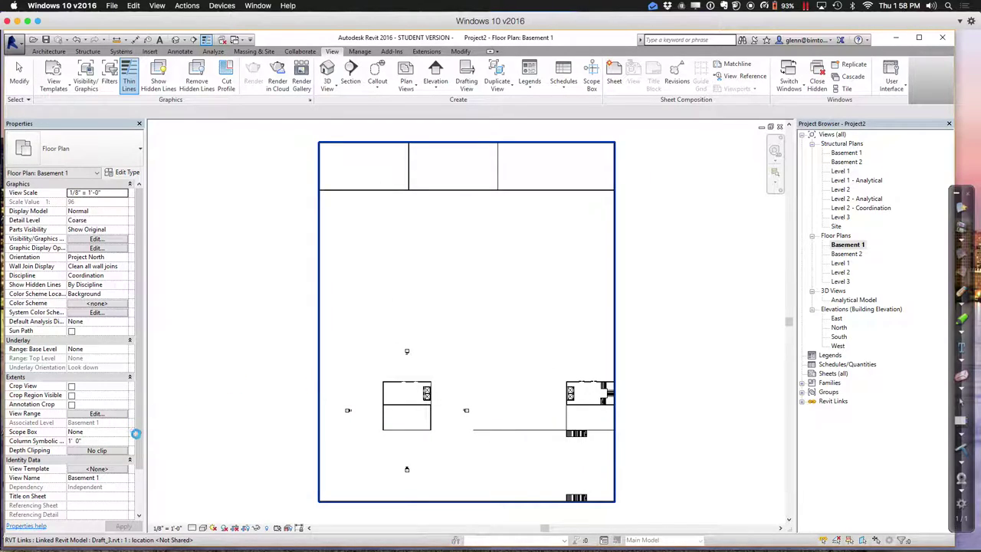
Assign the Arch Coord Views template to the Basement 1 plan.
left_click(111, 471)
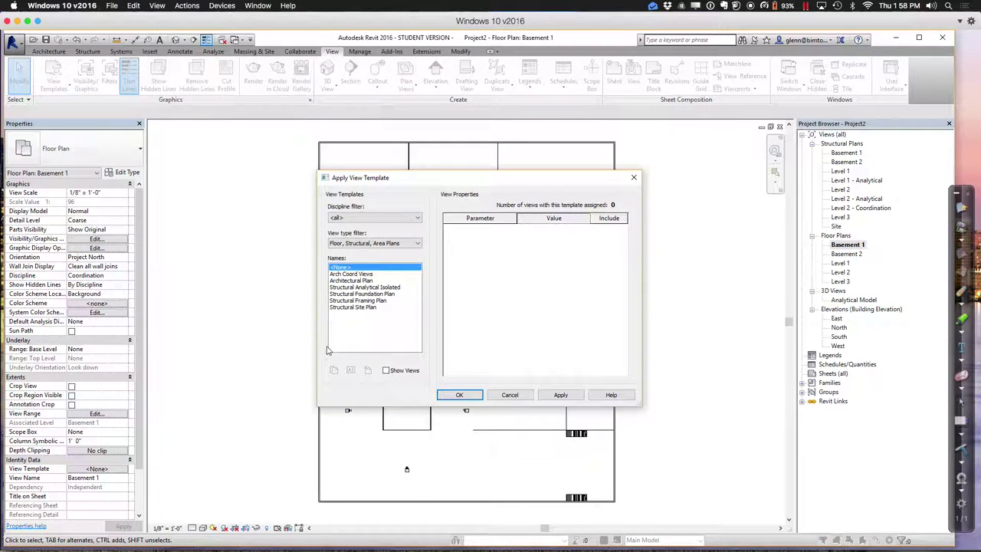
left_click(368, 274)
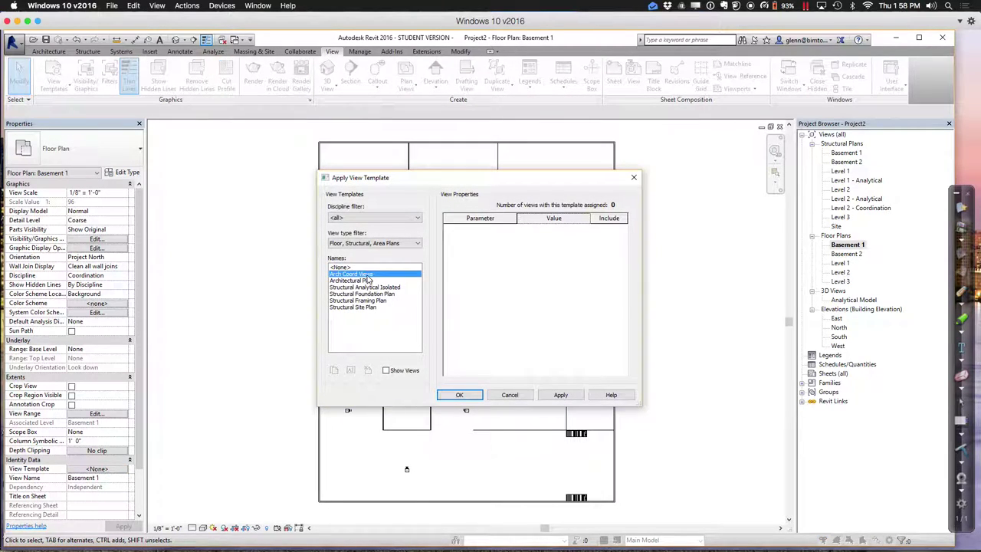
left_click(471, 395)
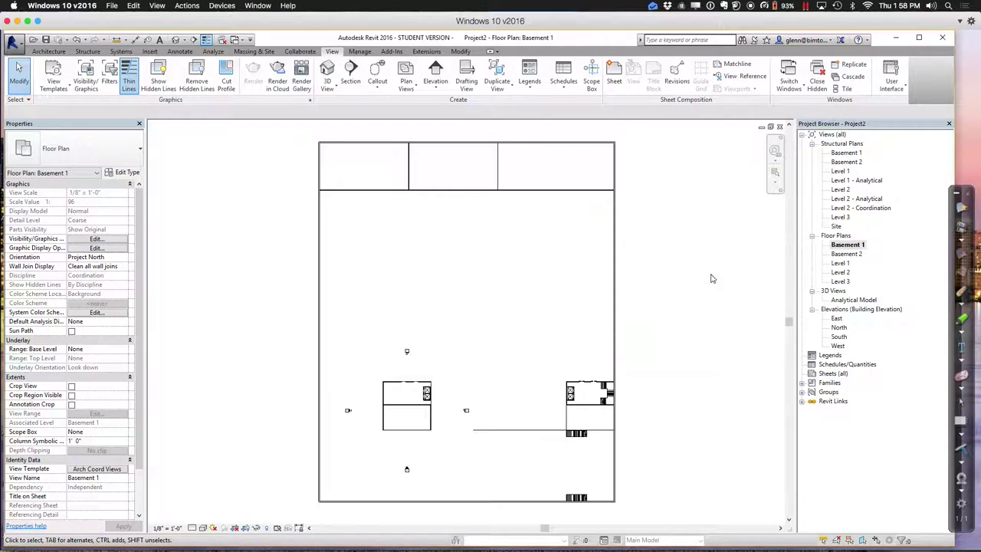
Open Level 1 and select the five floor plans from Basement 1 through Level 3.
left_click(841, 262)
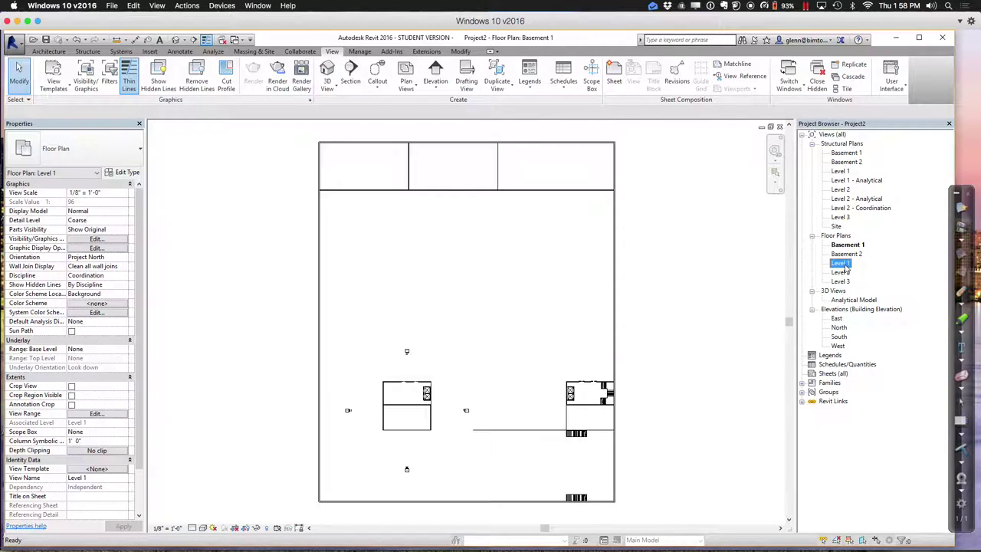
left_click(842, 264)
double_click(841, 264)
left_click(842, 263)
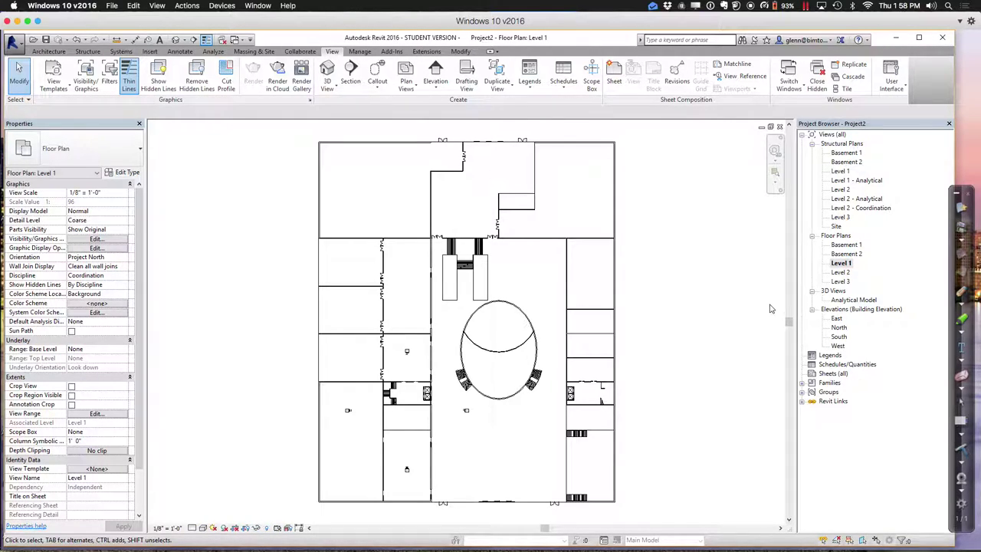
left_click(846, 246)
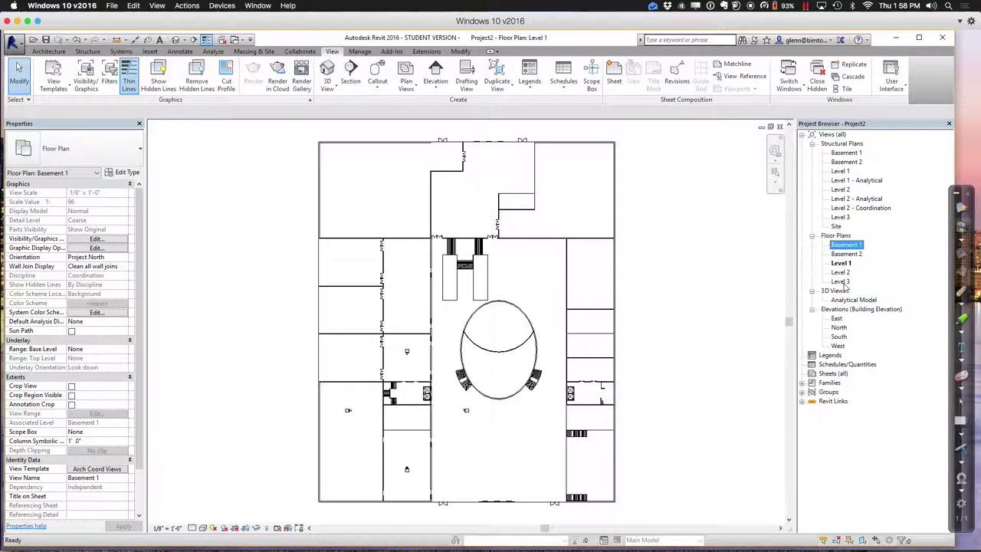
left_click(843, 283, "shift")
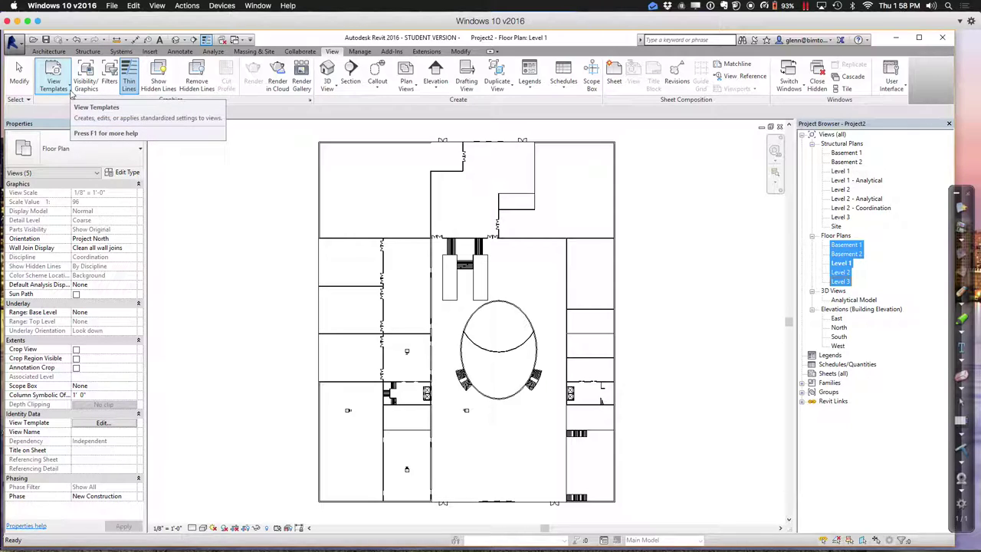
Apply the Arch Coord Views template properties to the selected floor plans.
left_click(71, 90)
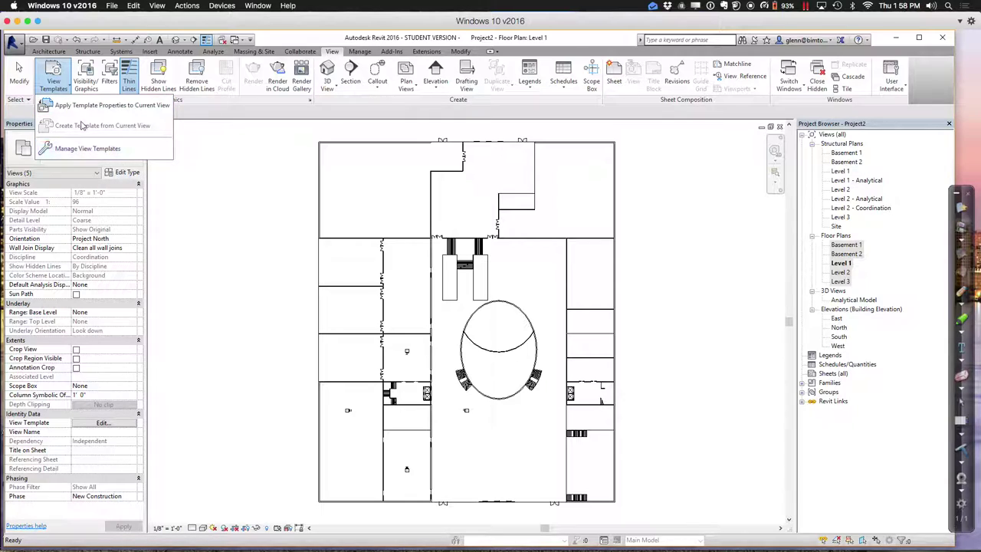
left_click(80, 106)
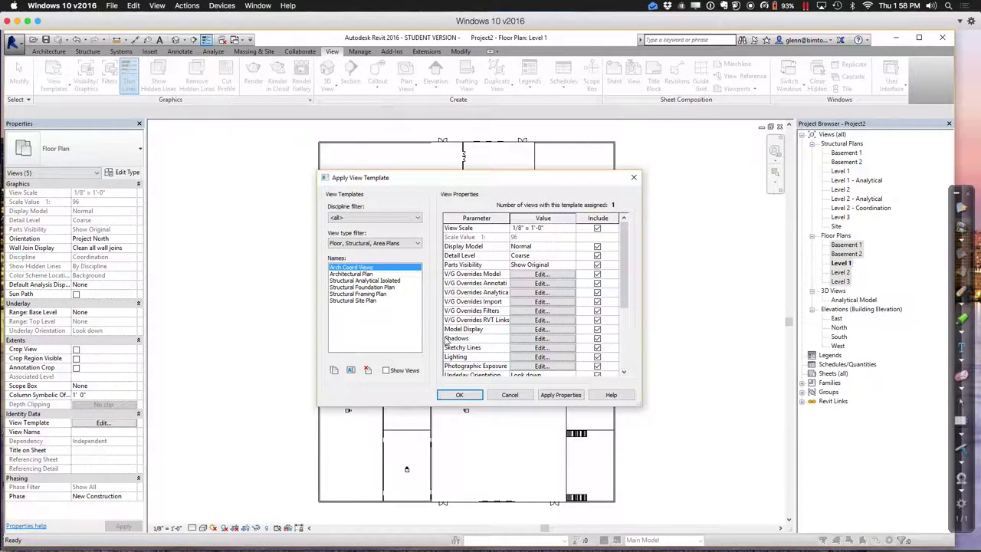
left_click(459, 395)
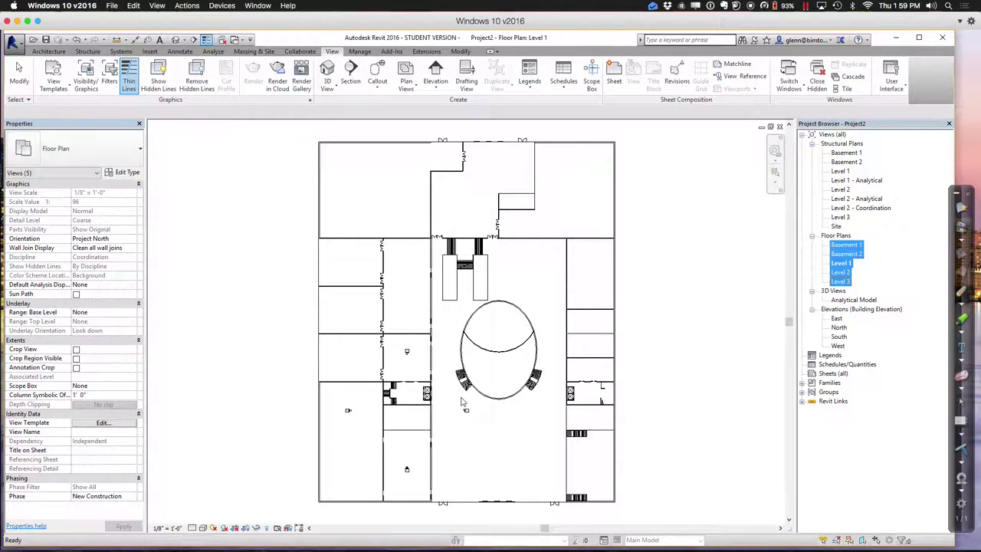
Open the Level 3 floor plan to check it, then open the Level 2 floor plan.
left_click(698, 318)
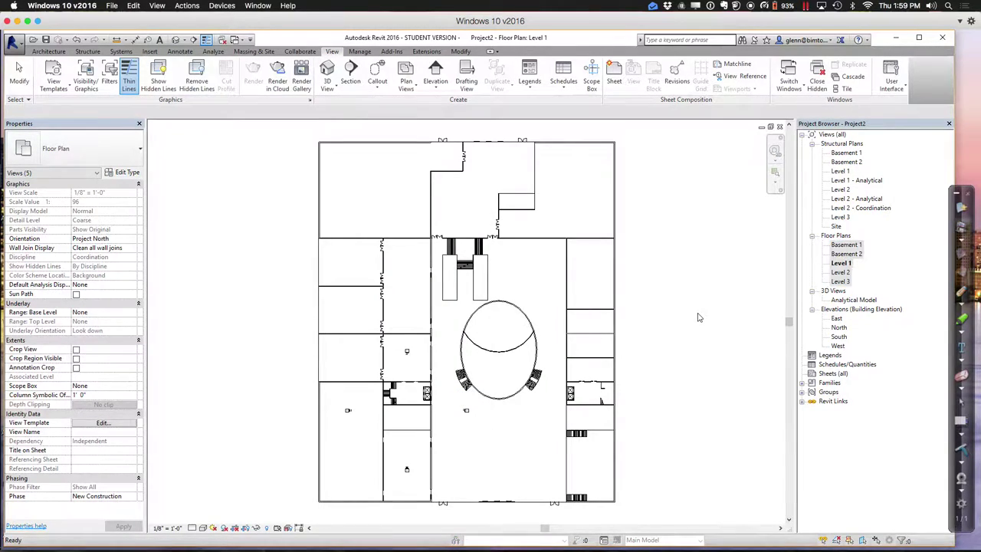
left_click(840, 281, "shift")
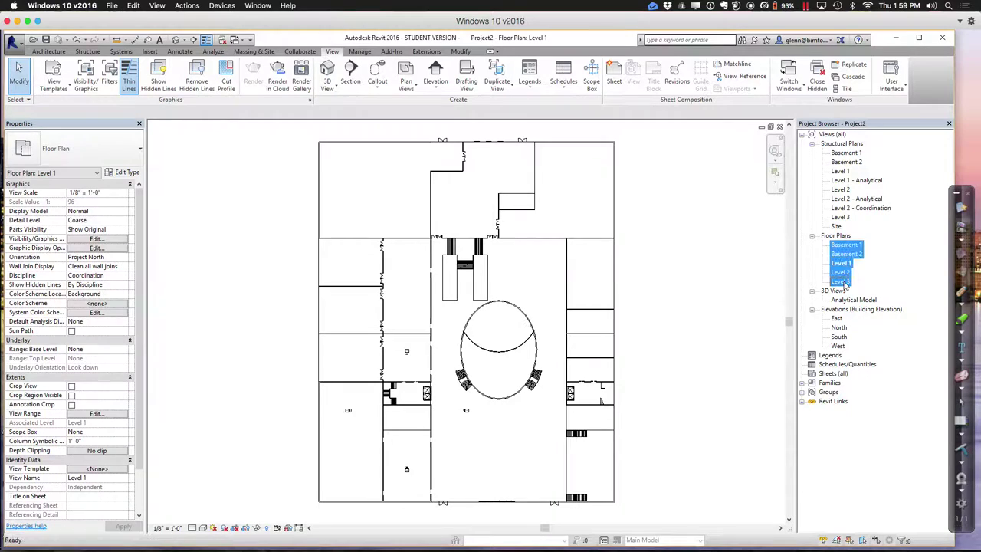
double_click(840, 281)
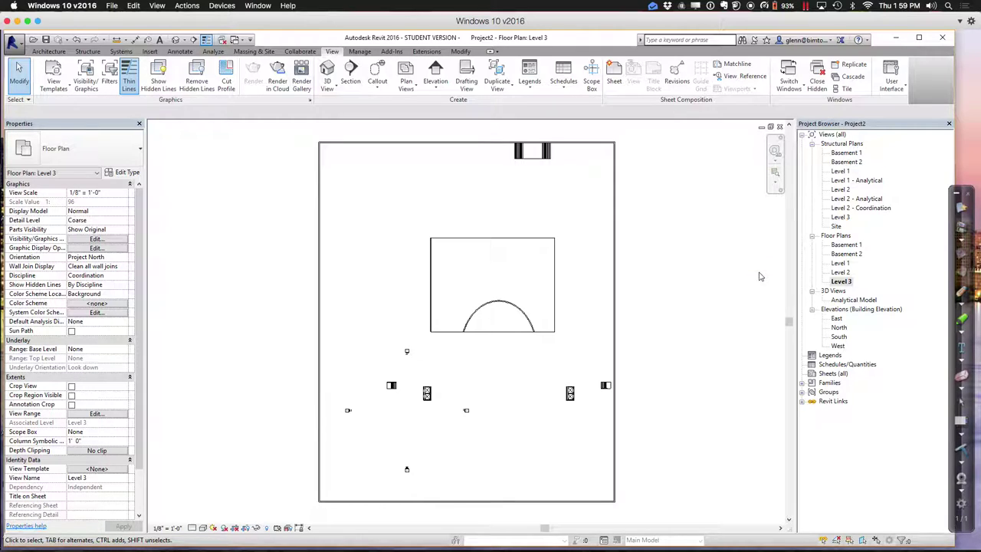
left_click(839, 273)
double_click(840, 273)
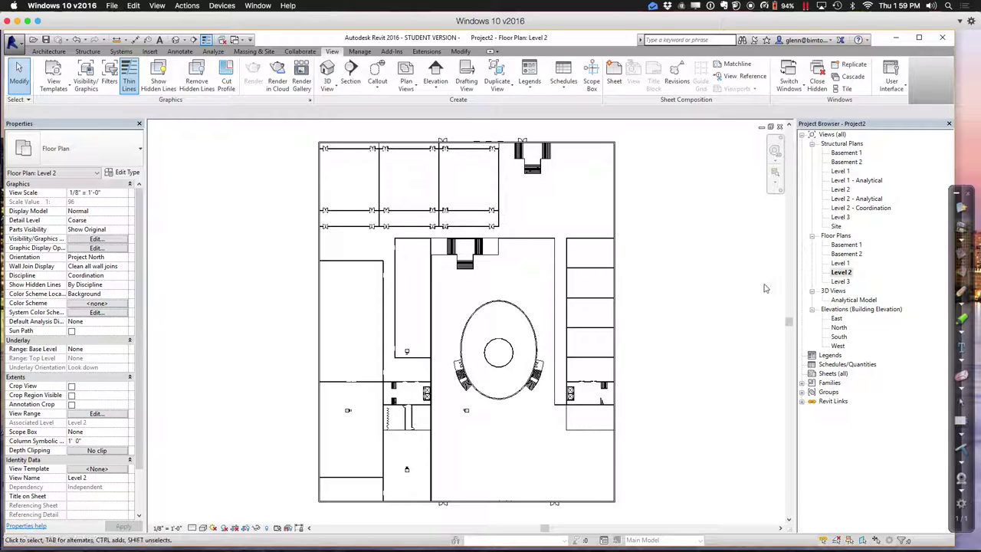
left_click(328, 86)
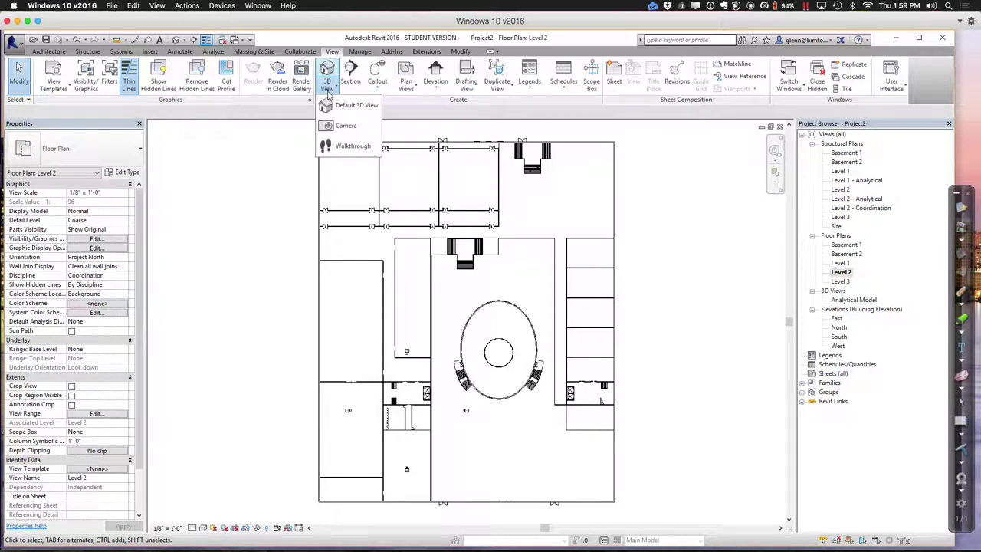
Open the default {3D} view and duplicate it.
left_click(332, 111)
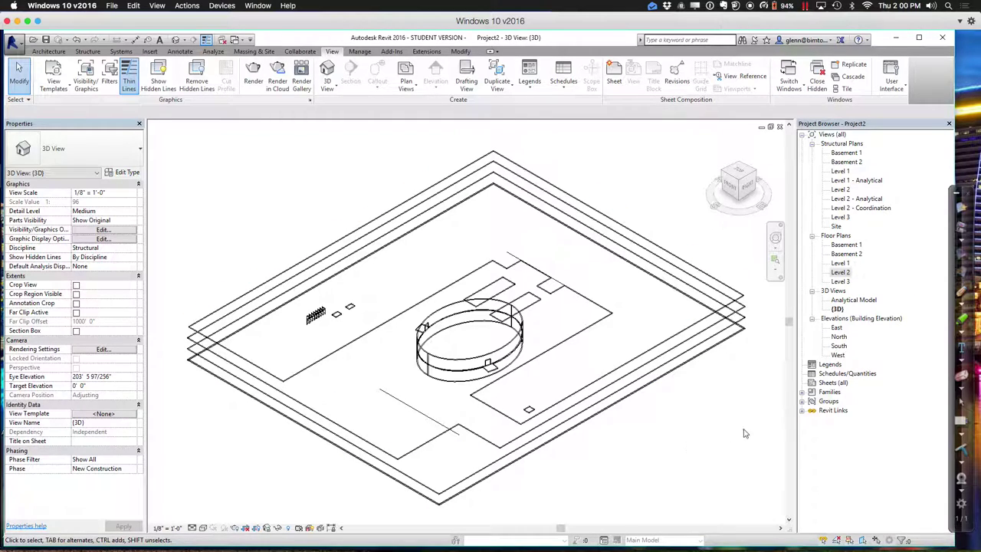
left_click(838, 309)
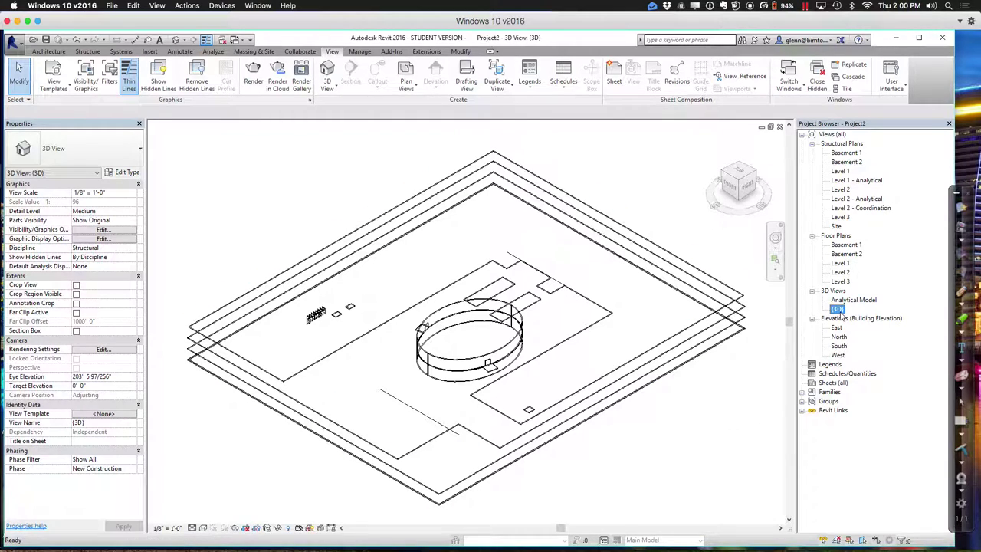
left_click(838, 311)
right_click(836, 310)
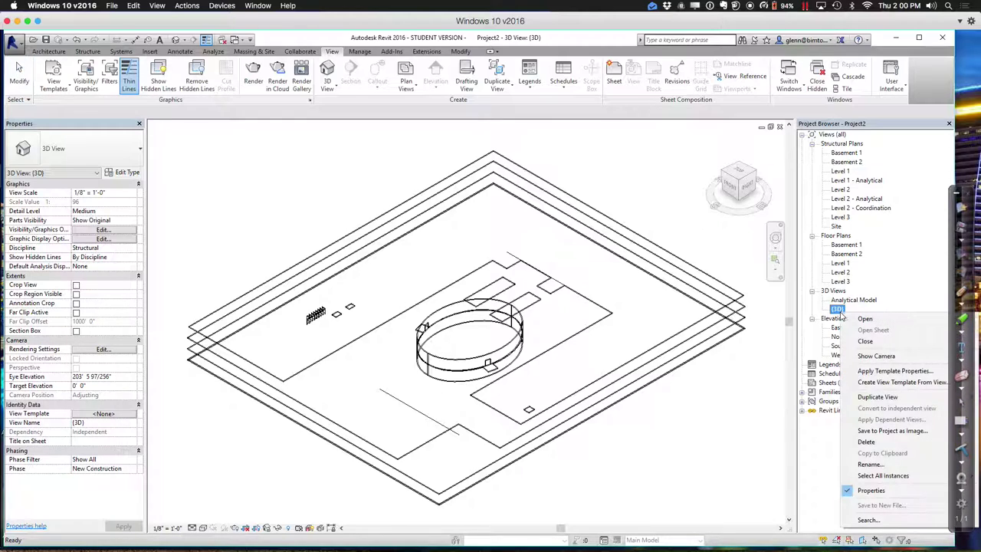
mouse_move(885, 398)
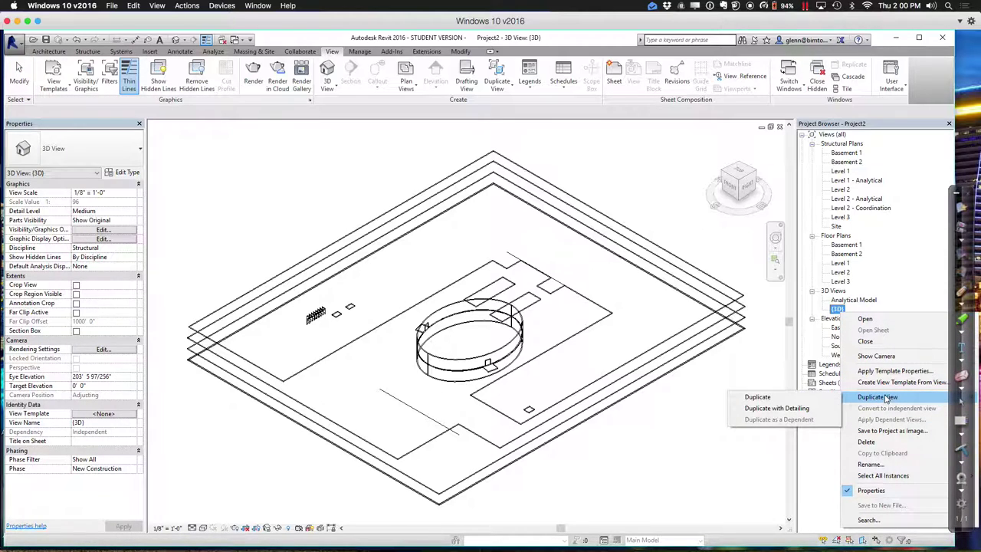
left_click(757, 397)
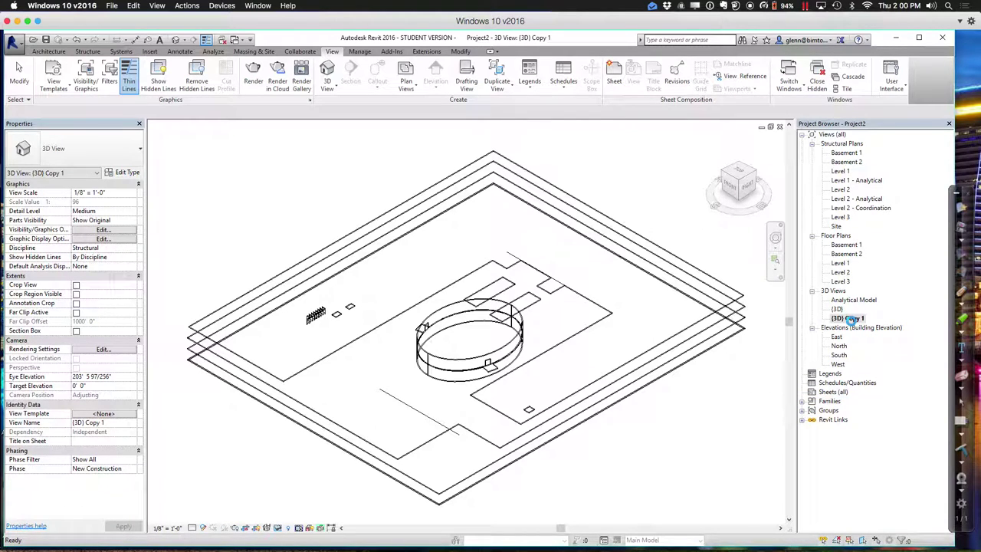
Rename the duplicated {3D} Copy 1 view to '3D Coordination'.
right_click(849, 320)
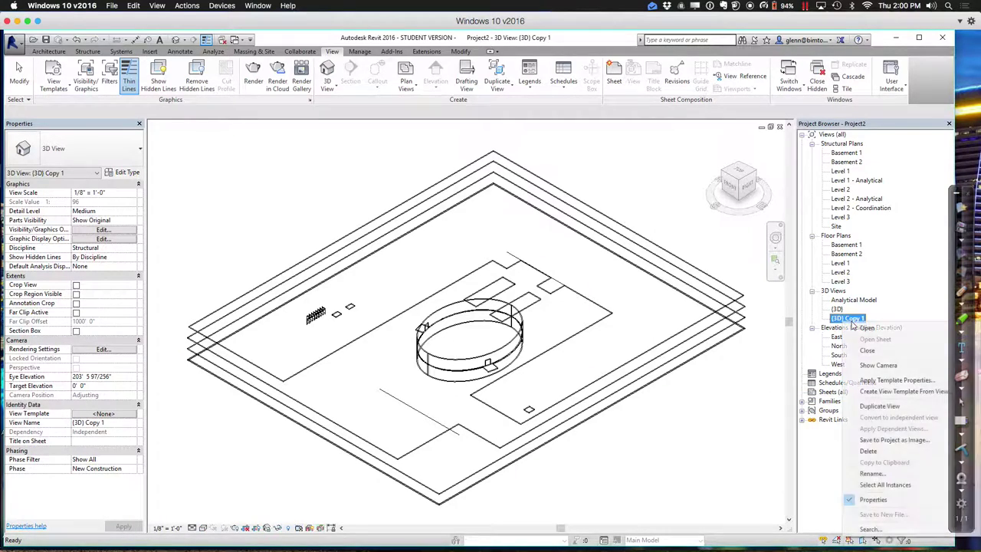
left_click(871, 474)
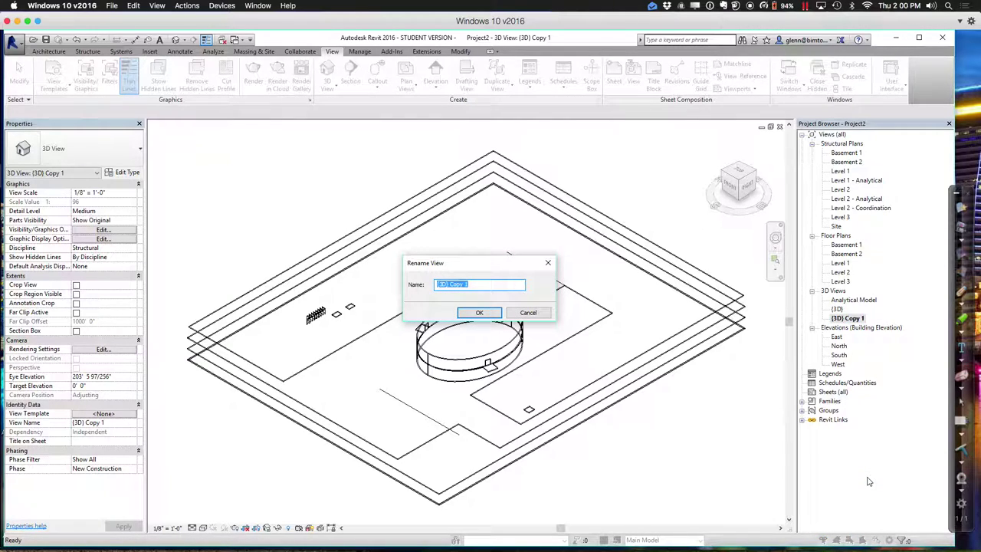
type("3D")
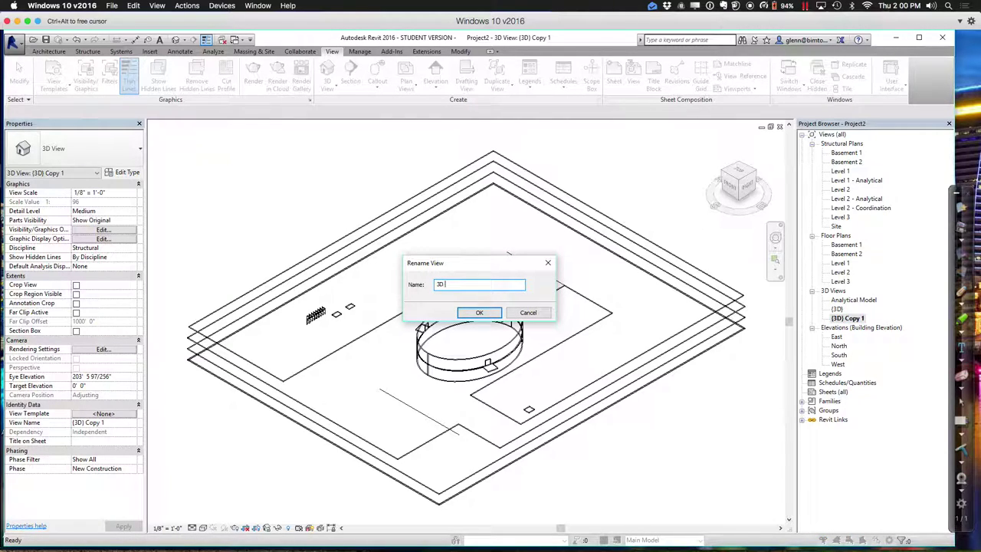
type(" Coordination")
key("Return")
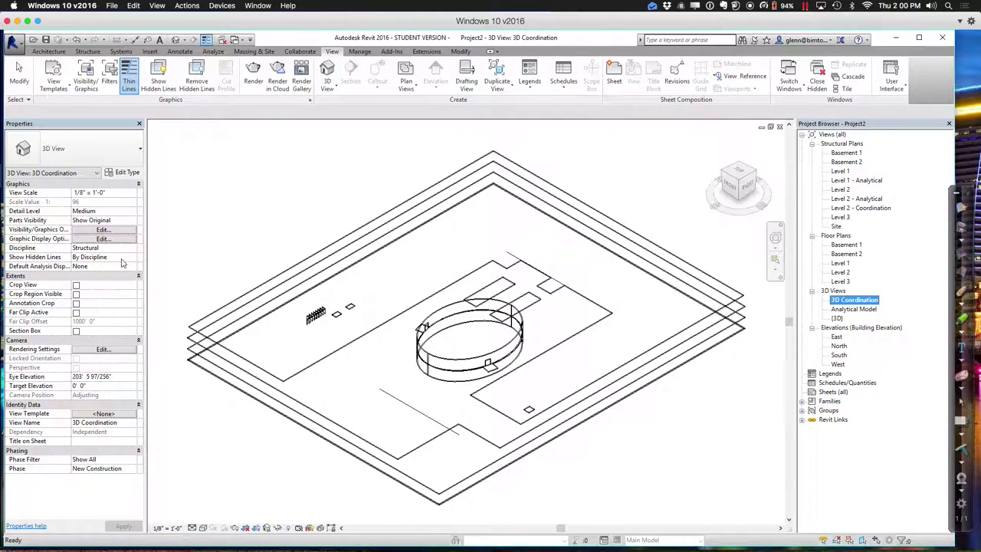
Apply Arch Coord Views to 3D Coordination using the <all> filter, then reset its template to None.
left_click(127, 414)
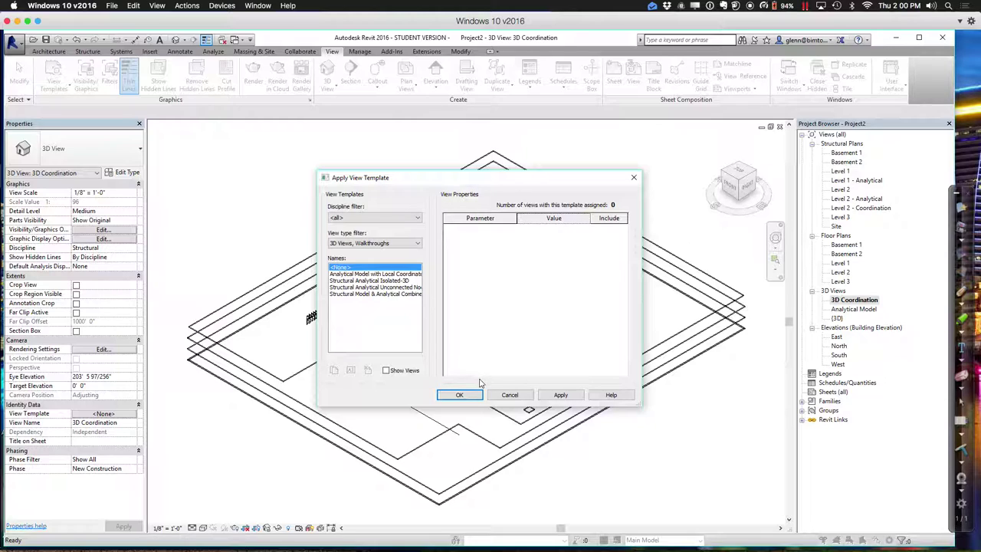
left_click(368, 244)
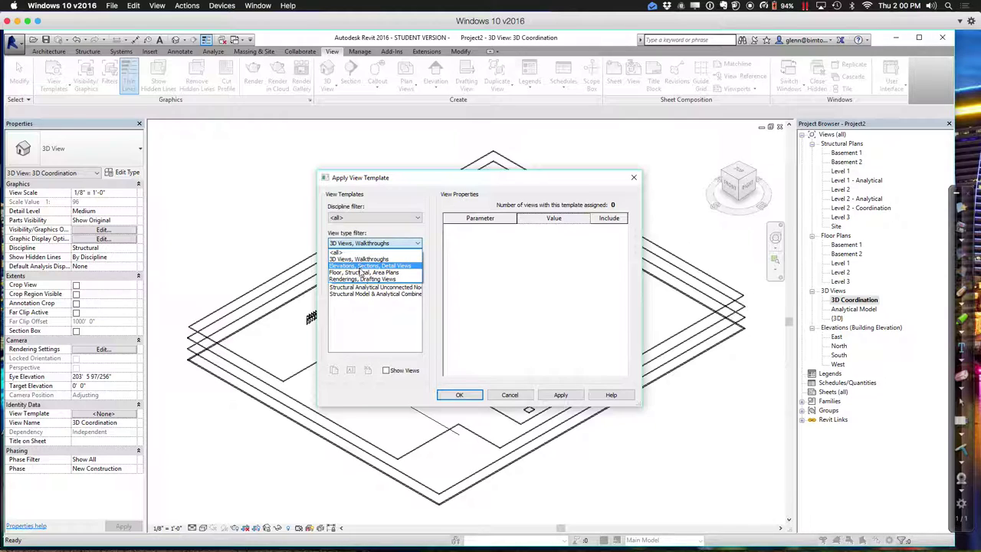
left_click(363, 253)
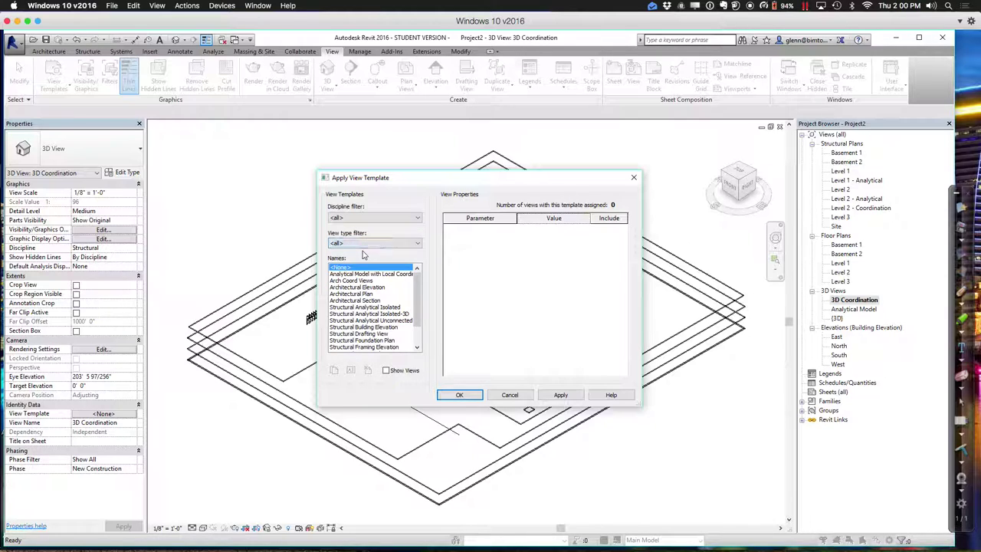
left_click(366, 280)
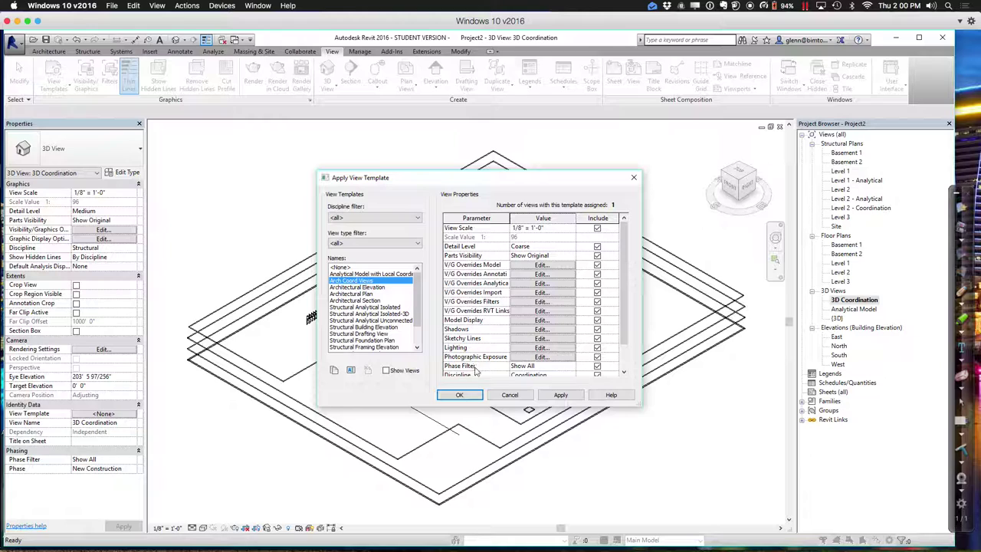
left_click(459, 394)
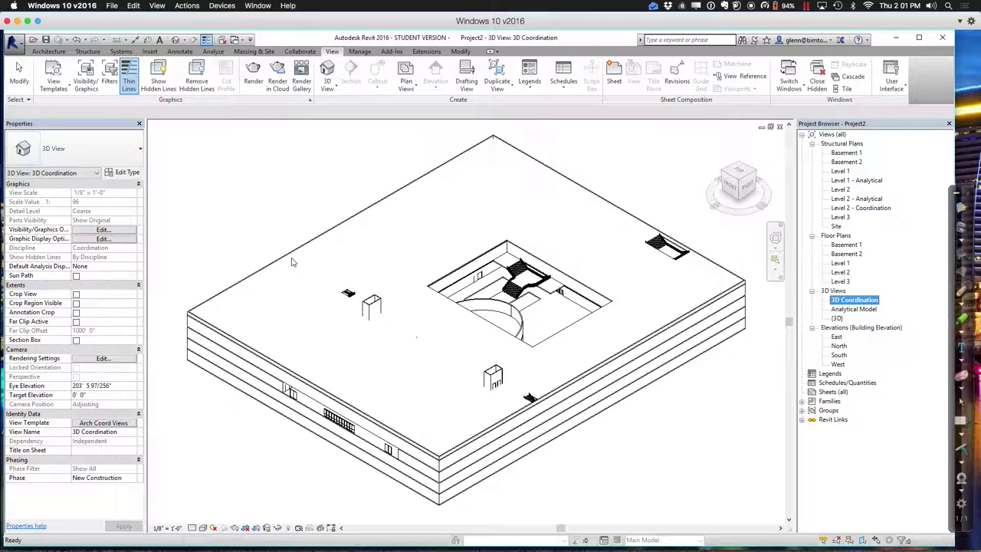
left_click(113, 426)
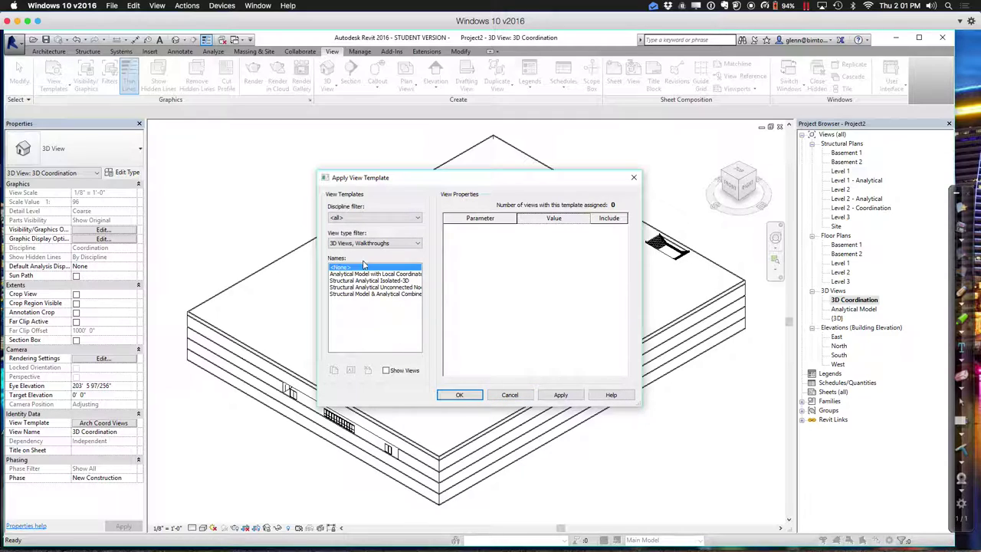
left_click(458, 394)
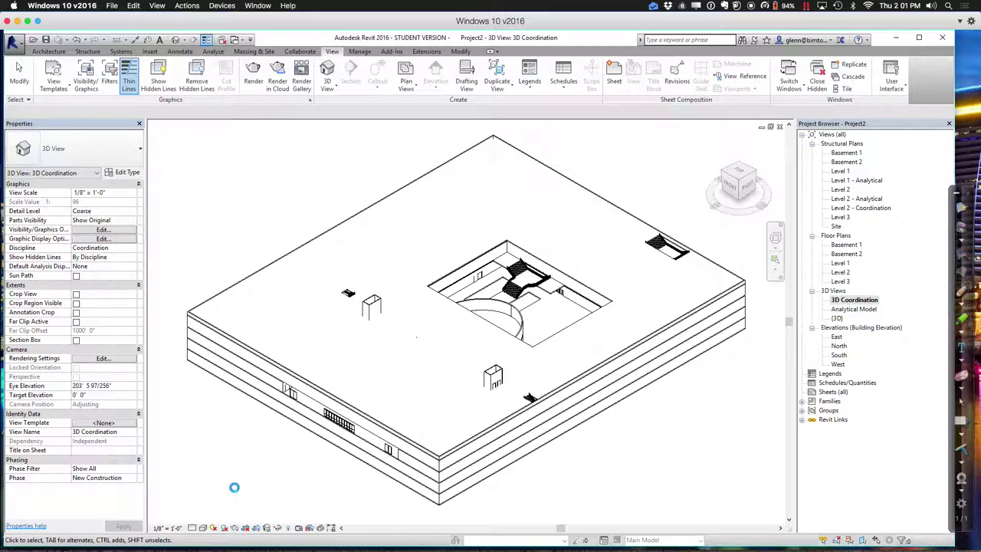
Override all model categories in 3D Coordination to 80% surface transparency.
left_click(89, 76)
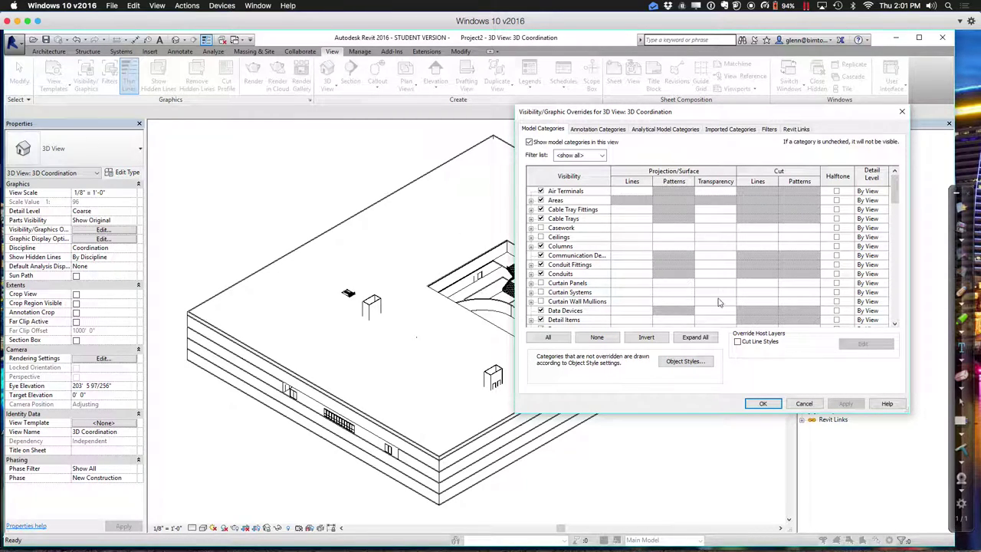
left_click(547, 337)
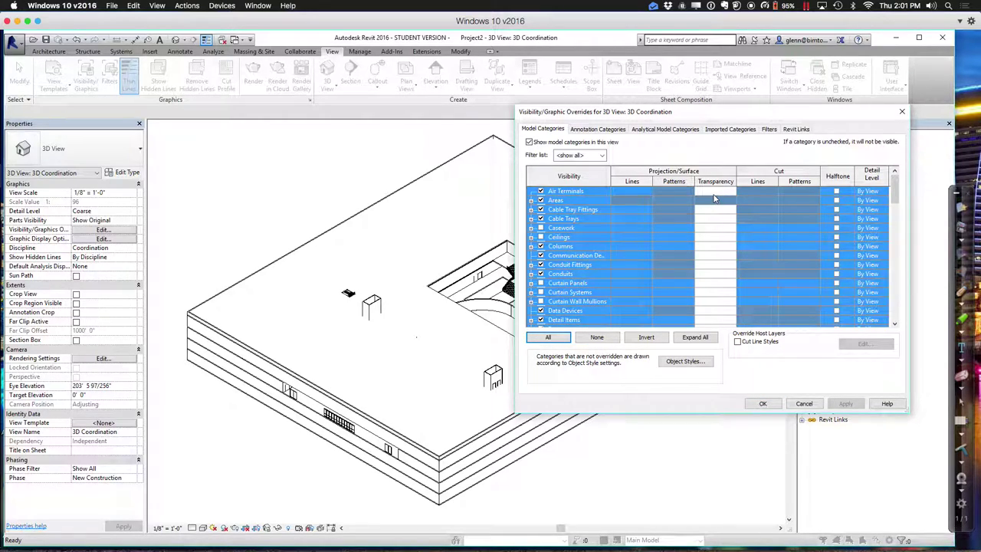
scroll(896, 236, "down", 4)
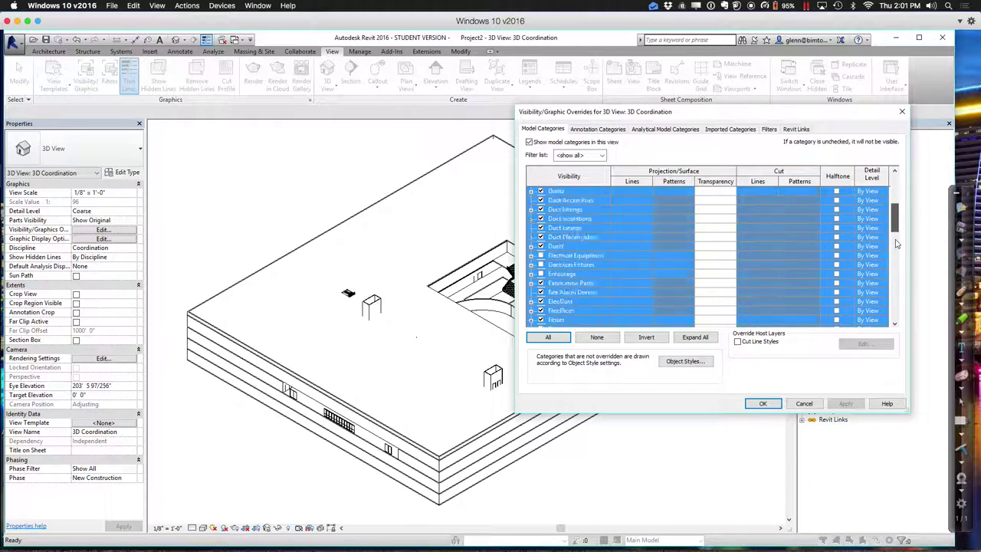
scroll(719, 308, "down", 15)
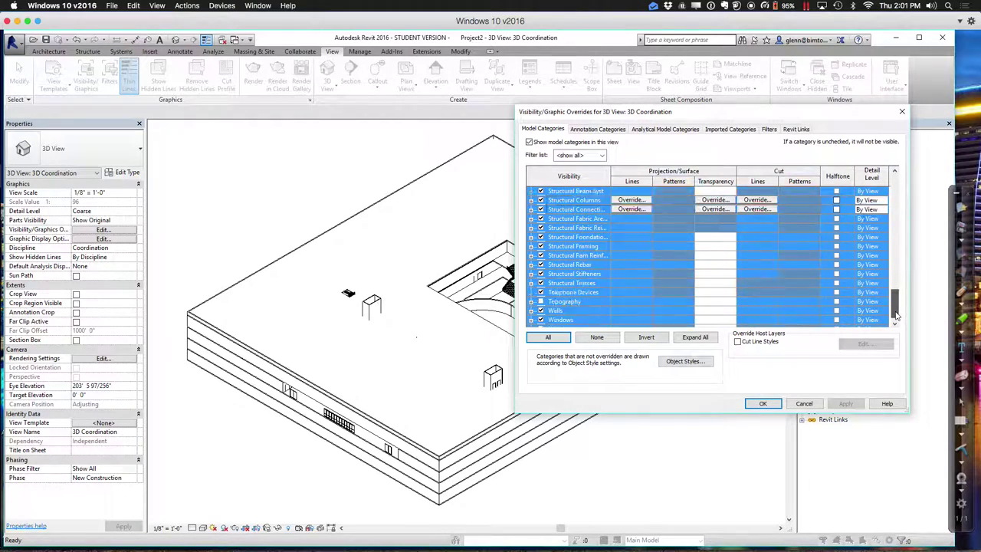
left_click(719, 303)
left_click(715, 301)
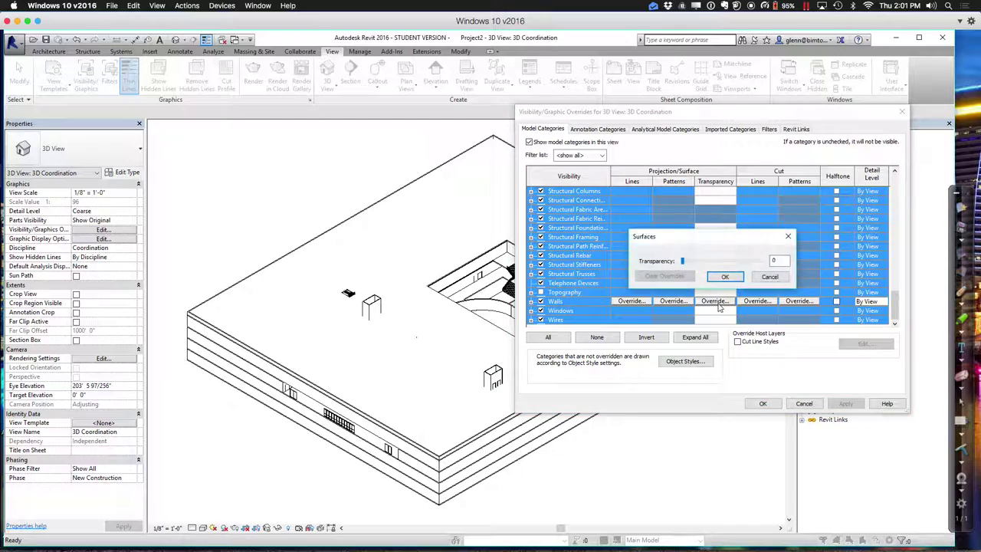
double_click(783, 262)
type("80")
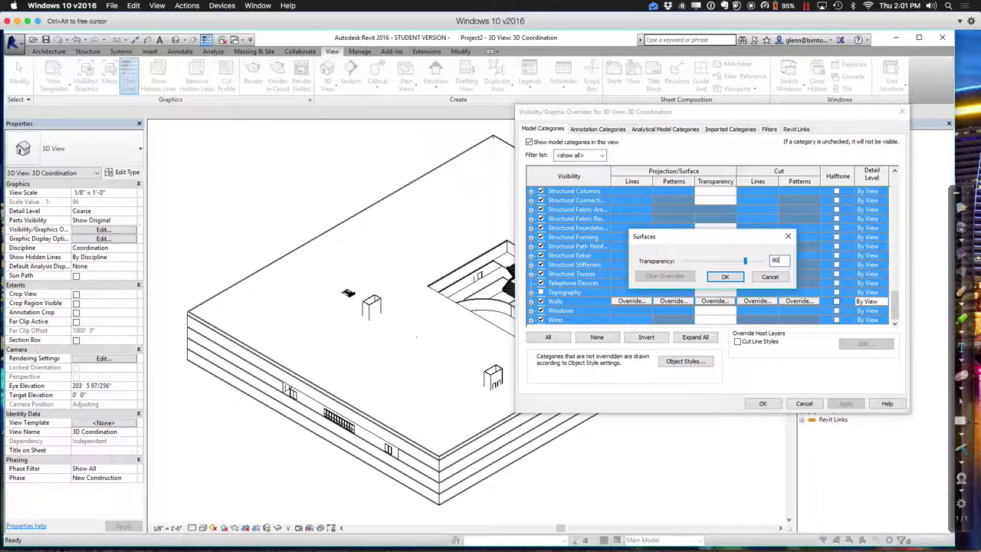
left_click(732, 279)
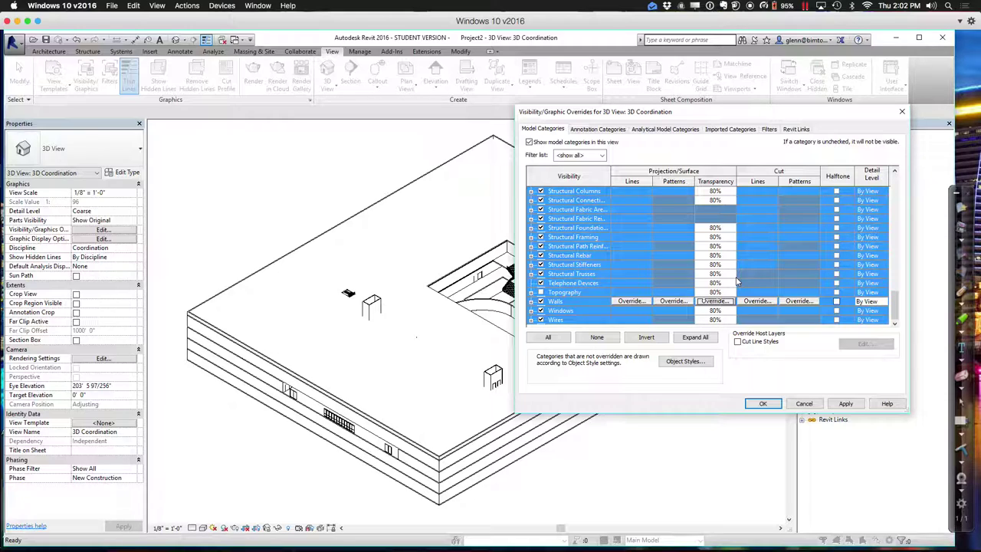
left_click(776, 404)
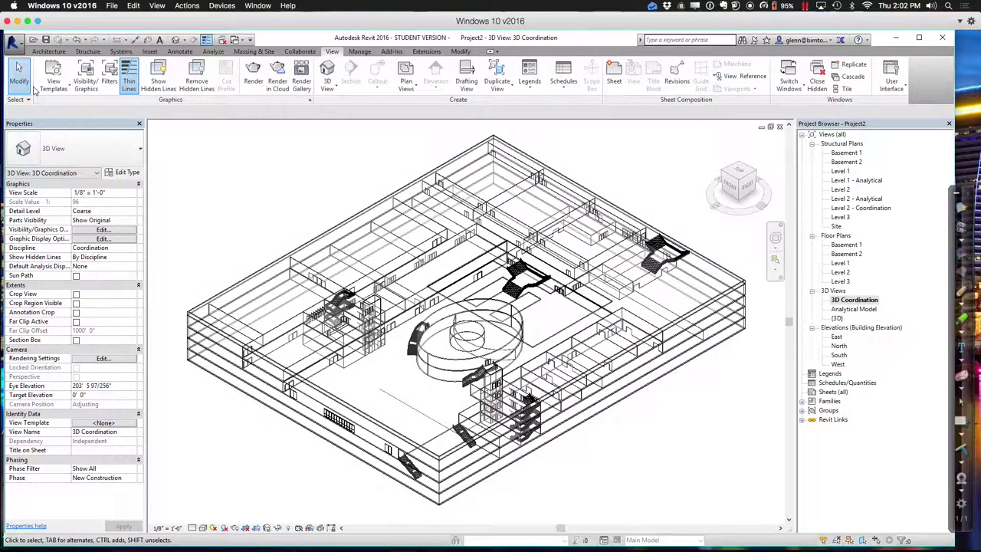
Save the project as a new .rvt project file on the Desktop under a new file name.
left_click(13, 41)
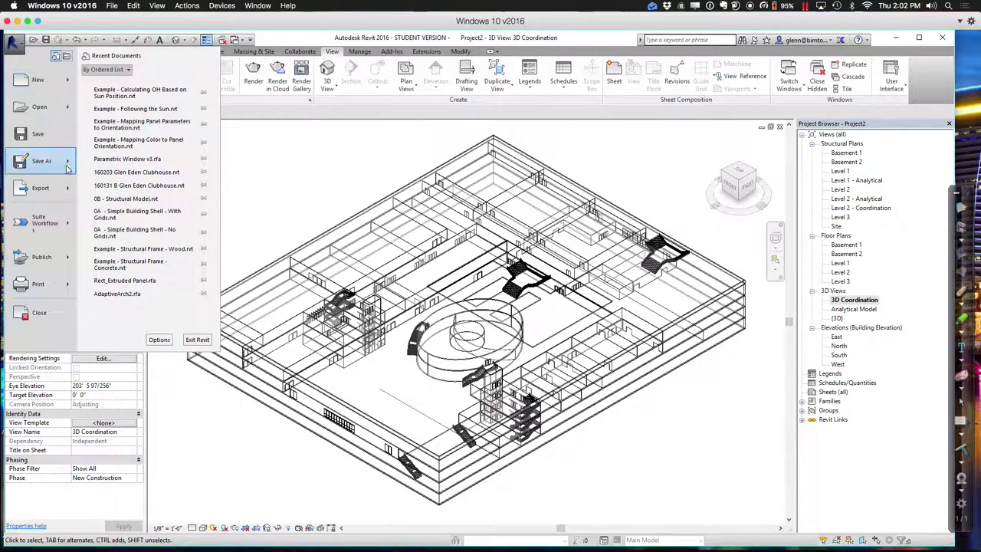
mouse_move(62, 169)
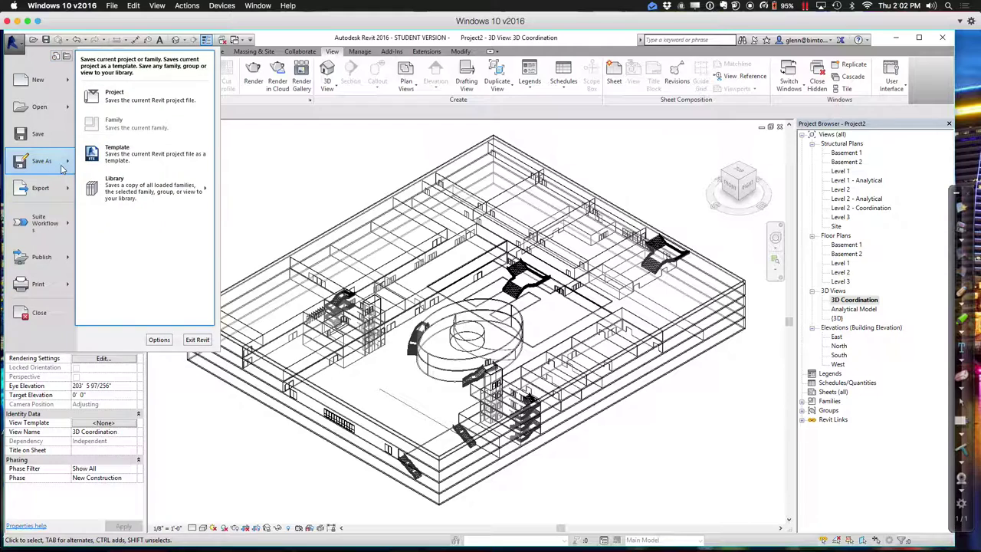
left_click(141, 108)
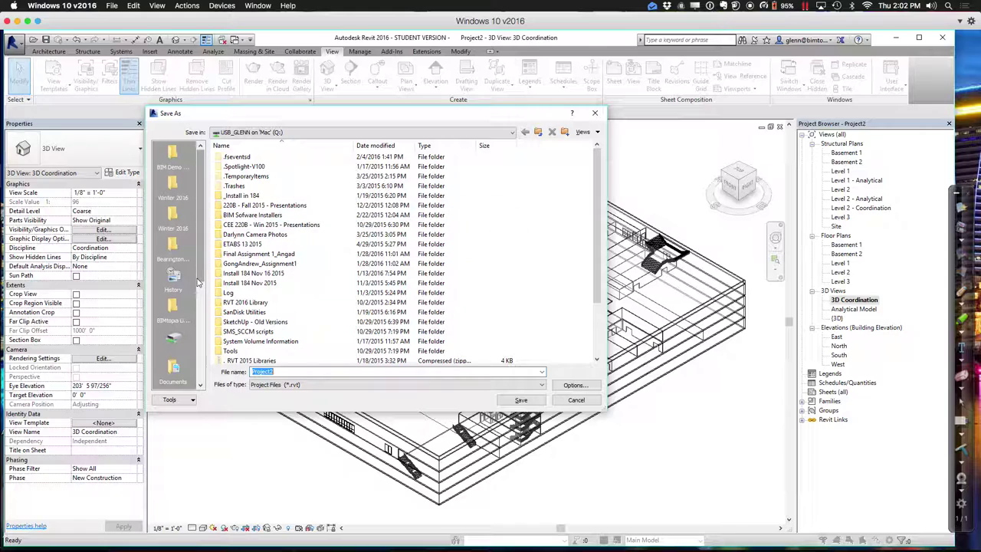
left_click_drag(197, 270, 199, 345)
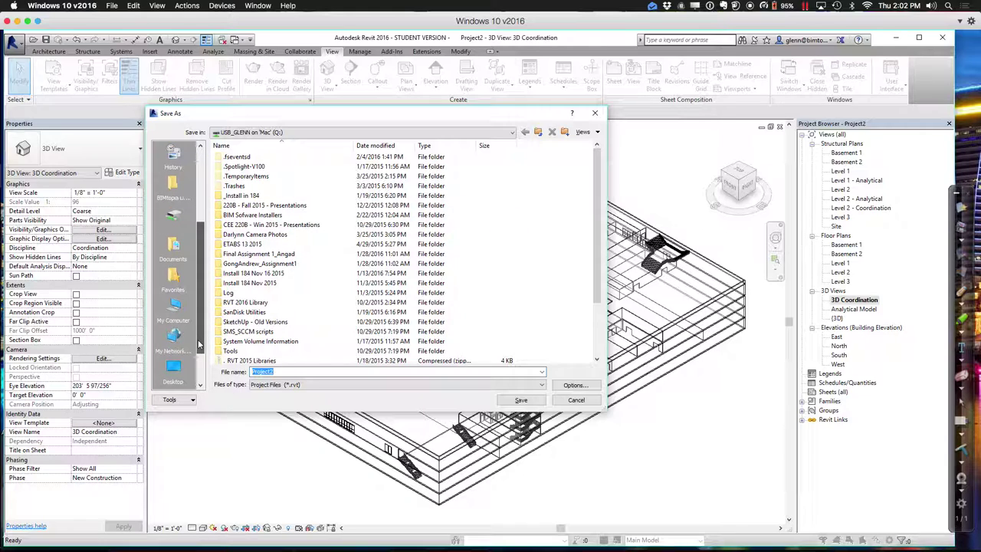
left_click(173, 369)
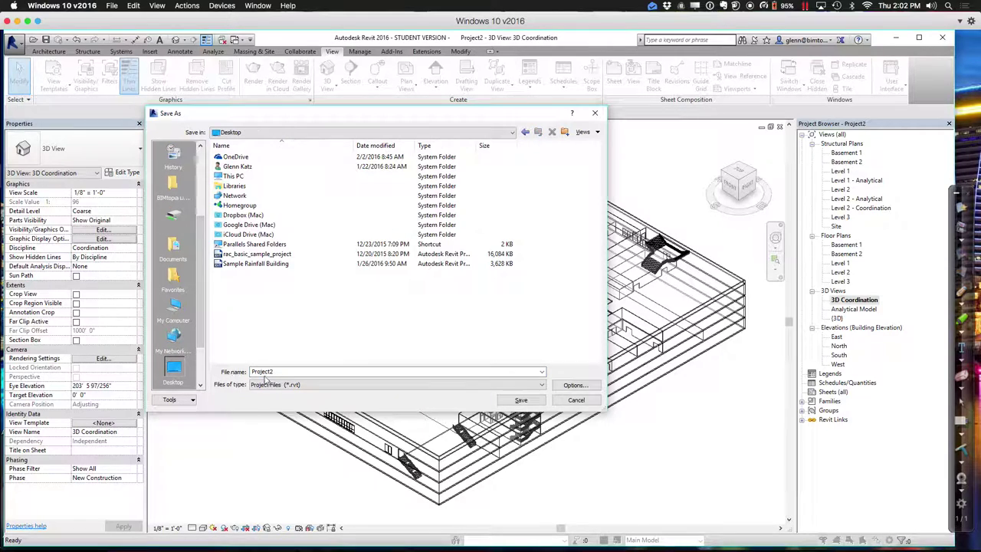
type("Ja")
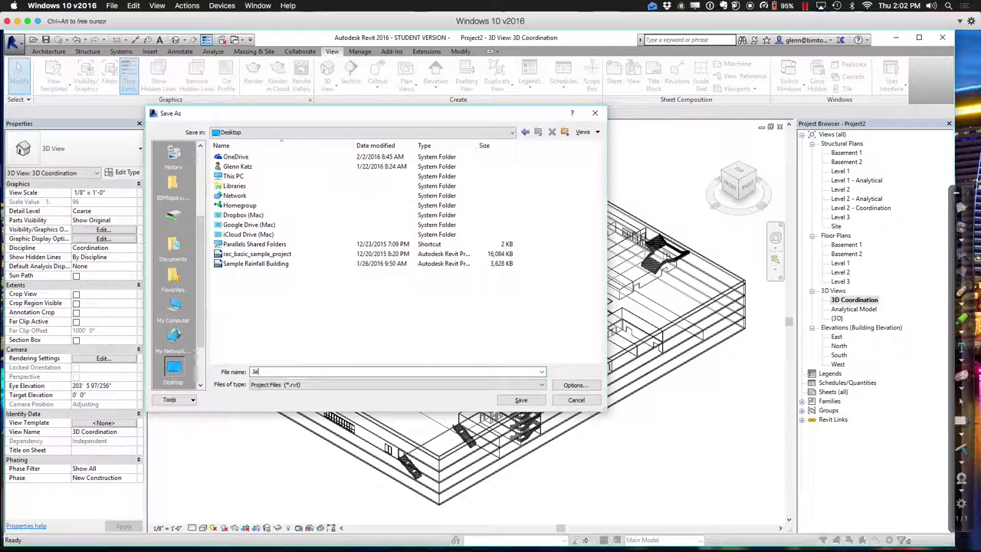
type("coqueline")
type(" Struvg")
type("ural")
key("Return")
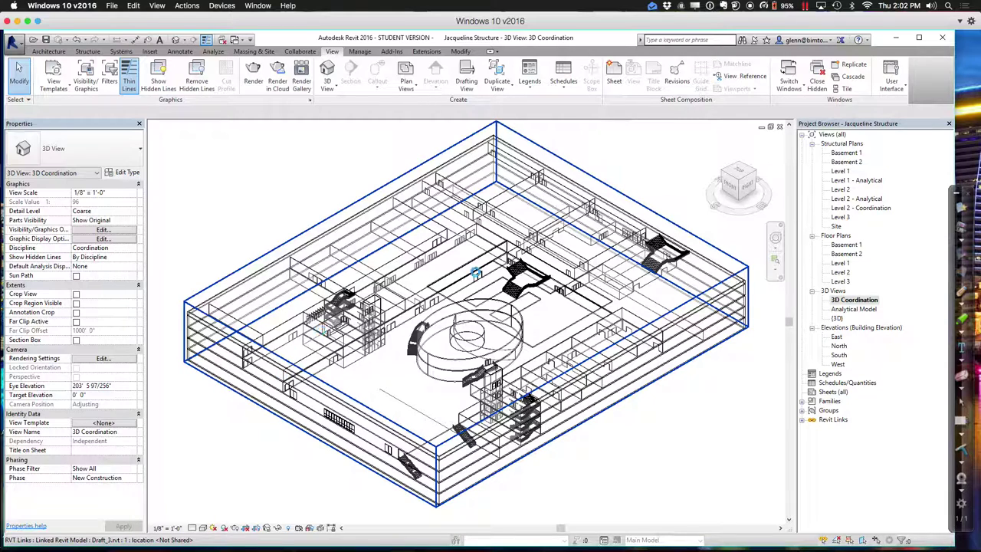
Open the structural Level 1 plan, then the Level 1 floor plan.
left_click(839, 171)
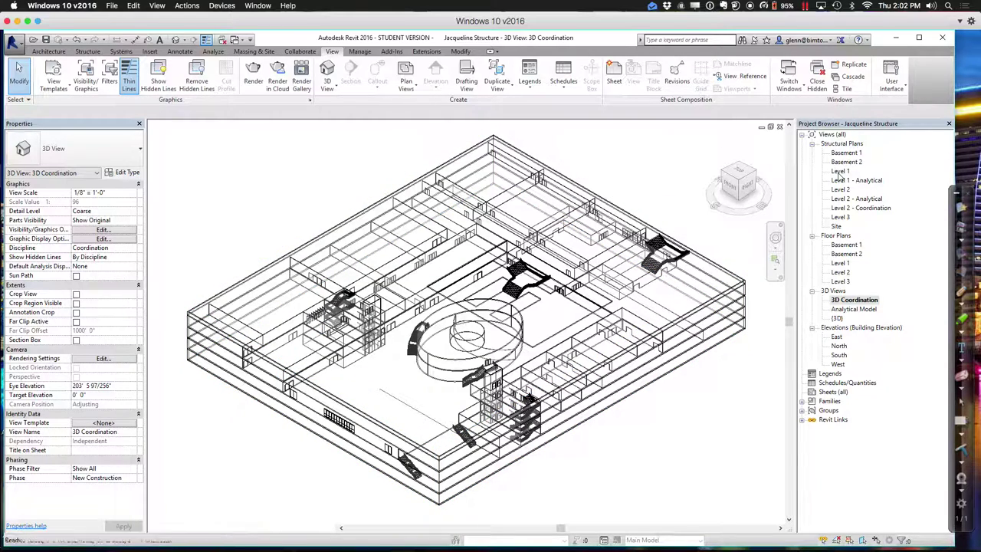
double_click(840, 172)
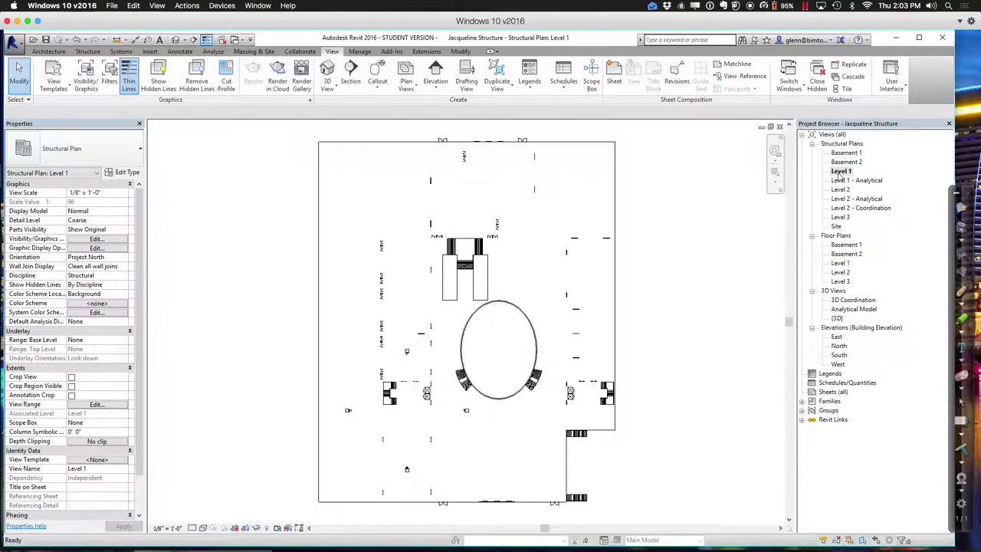
left_click(840, 263)
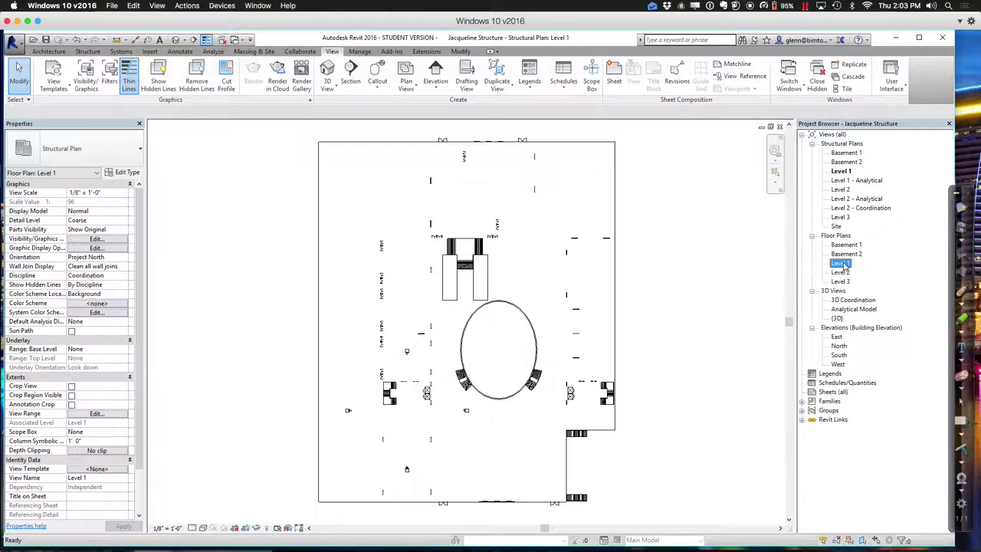
double_click(841, 263)
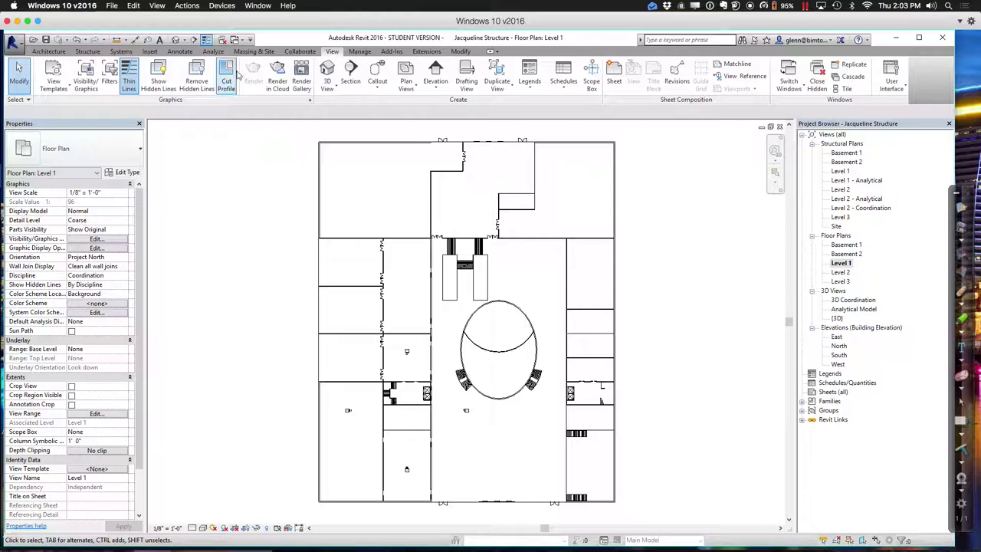
Draw a vertical grid line from bottom to top along the Level 1 plan's west edge.
left_click(61, 51)
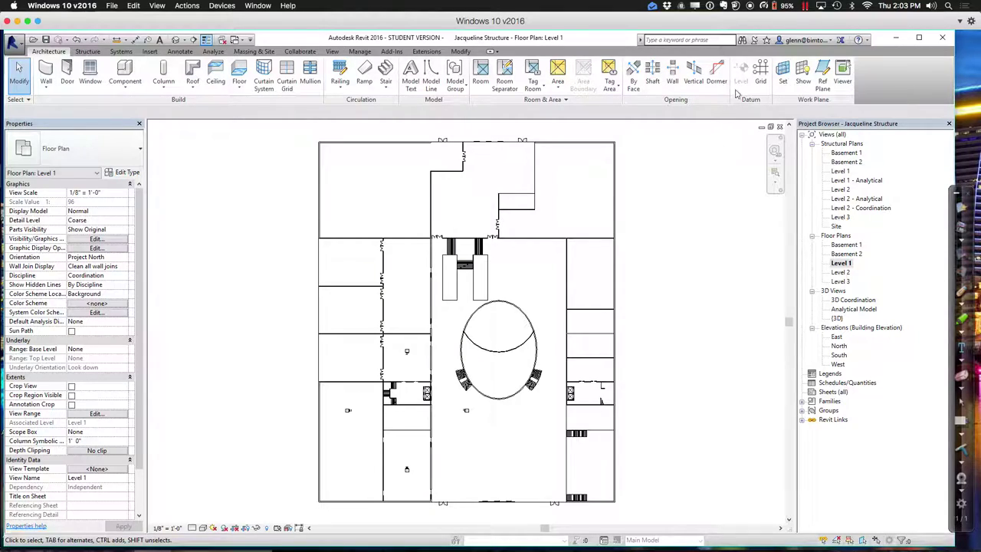
left_click(760, 80)
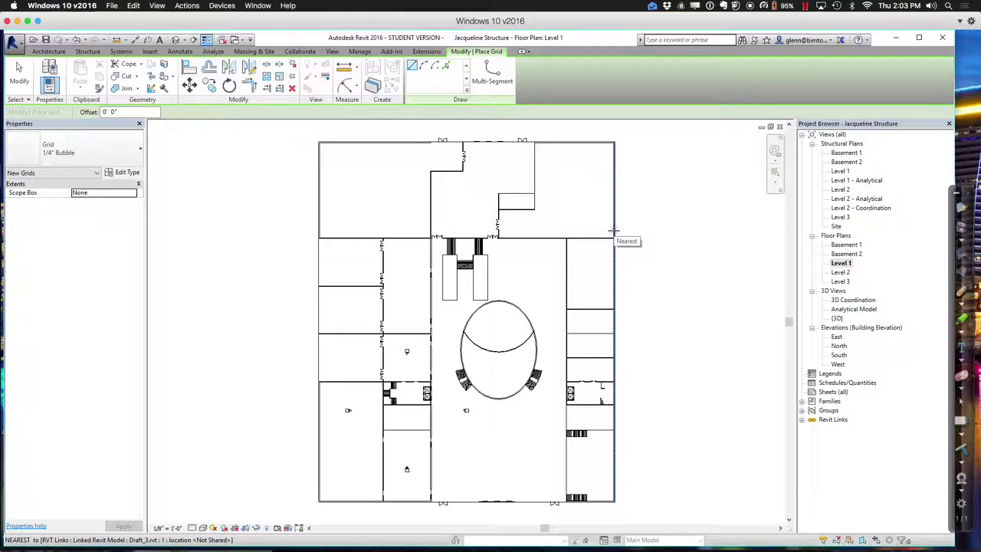
left_click(324, 511)
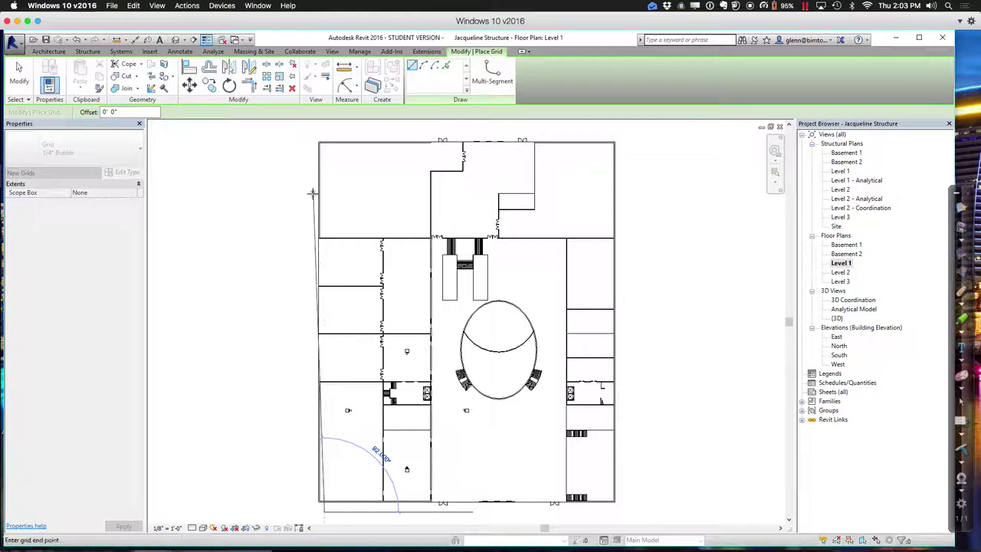
left_click(324, 132)
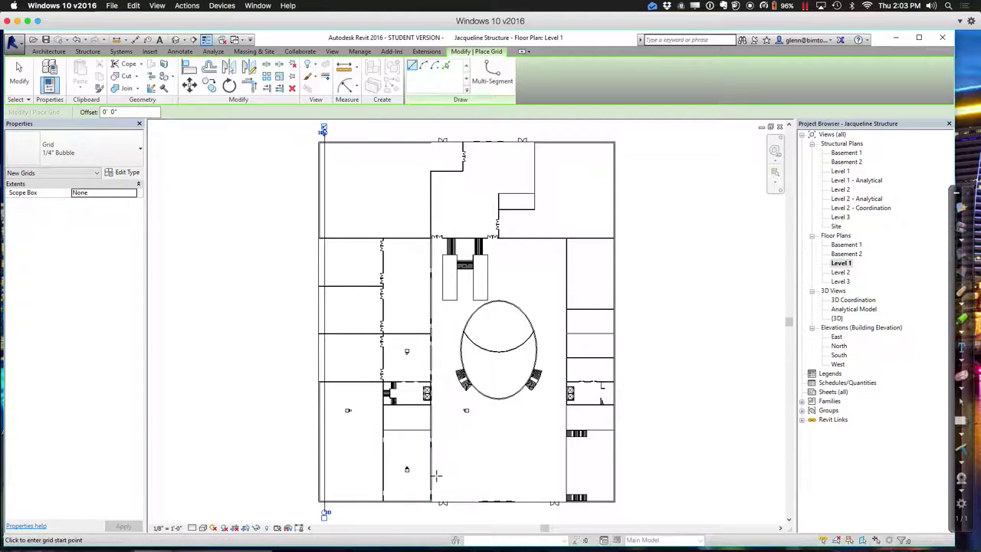
left_click(31, 81)
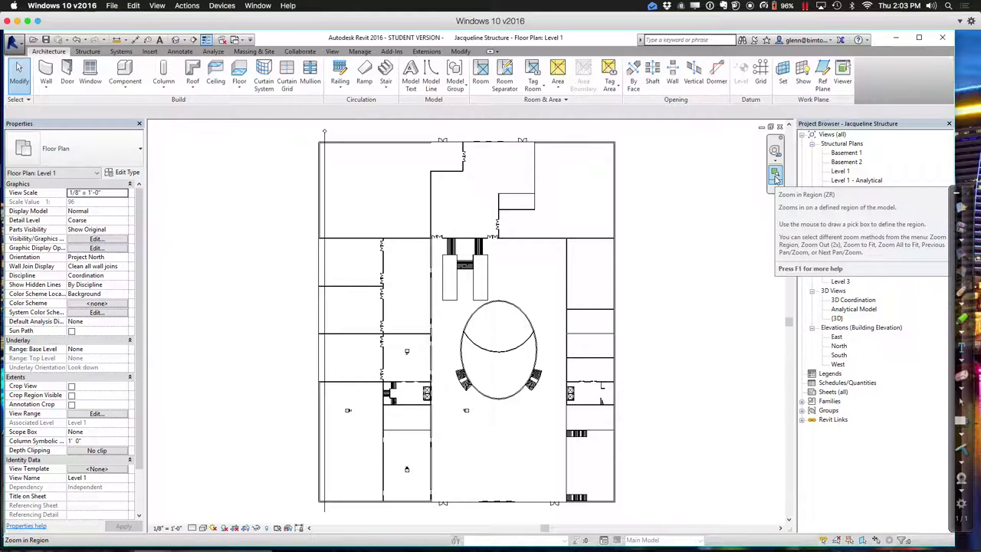
Zoom in on the new grid's bubble and change its label from 1 to A.
left_click(775, 170)
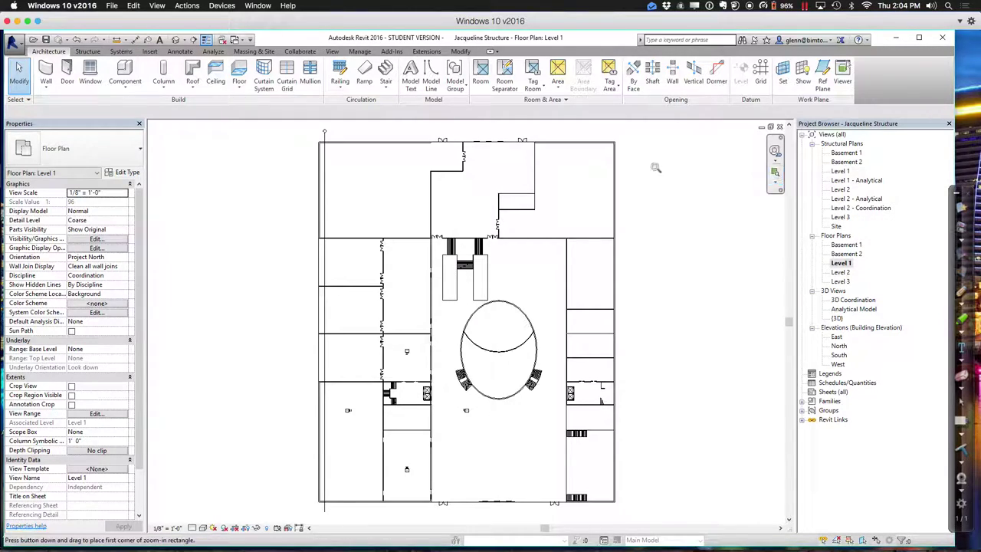
left_click_drag(321, 128, 622, 174)
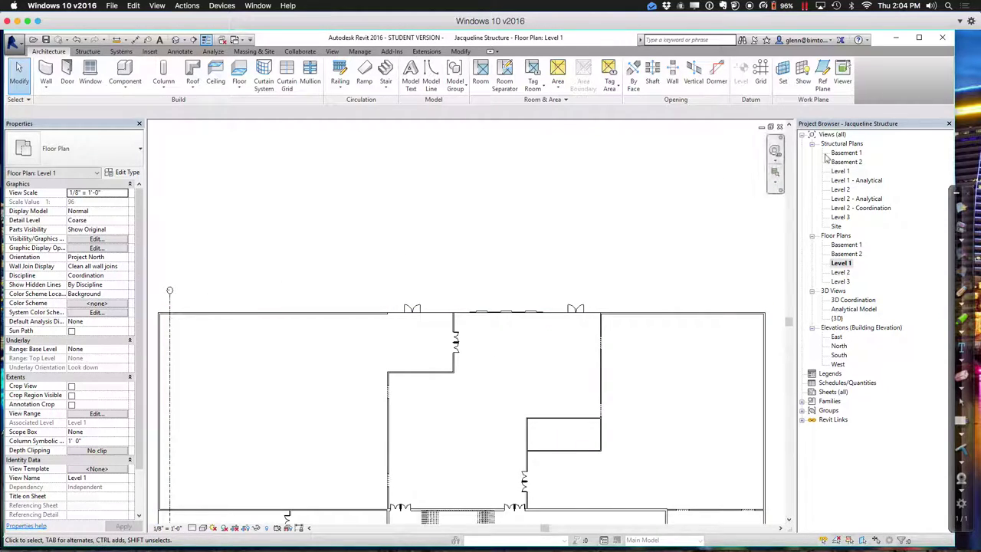
left_click(775, 173)
left_click_drag(159, 277, 198, 314)
double_click(429, 330)
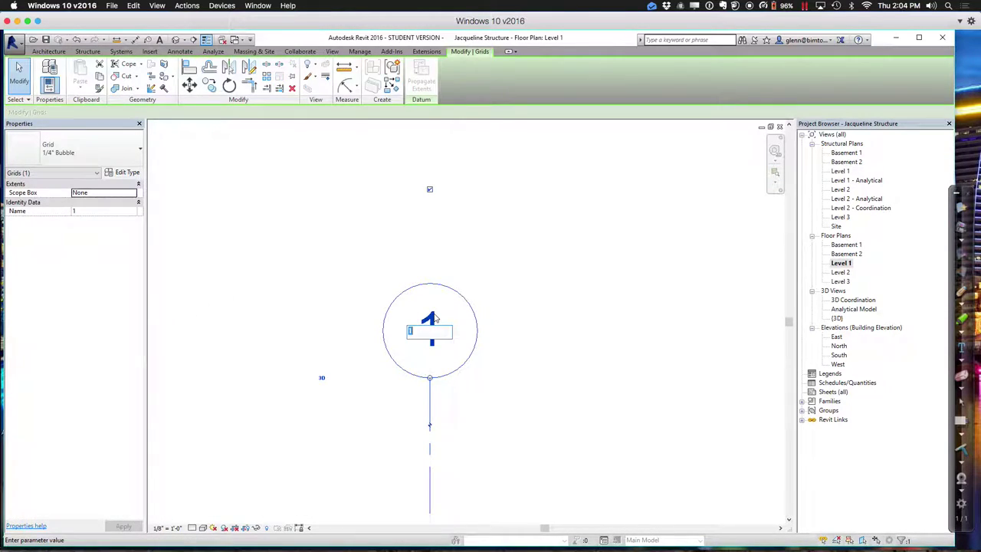
type("A")
key("Return")
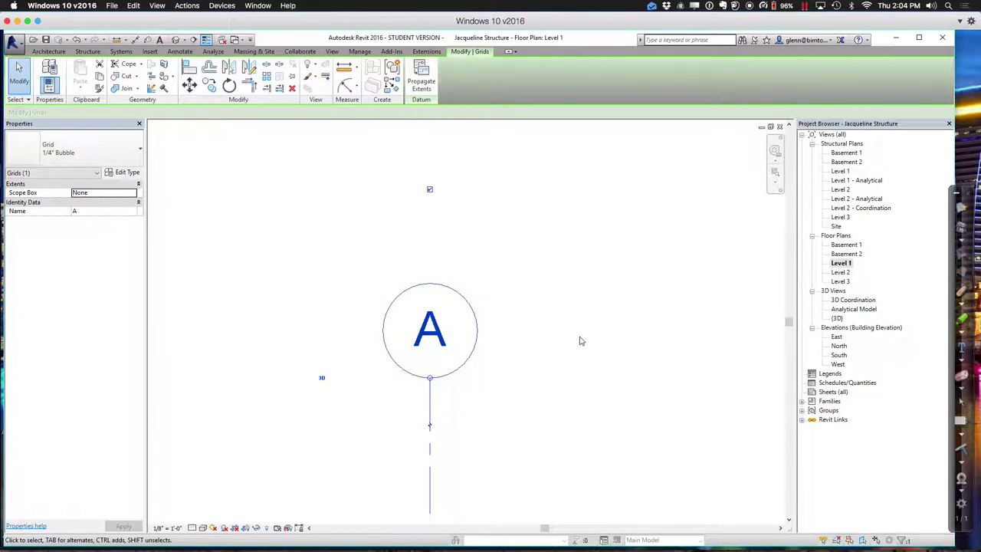
key("z")
key("f")
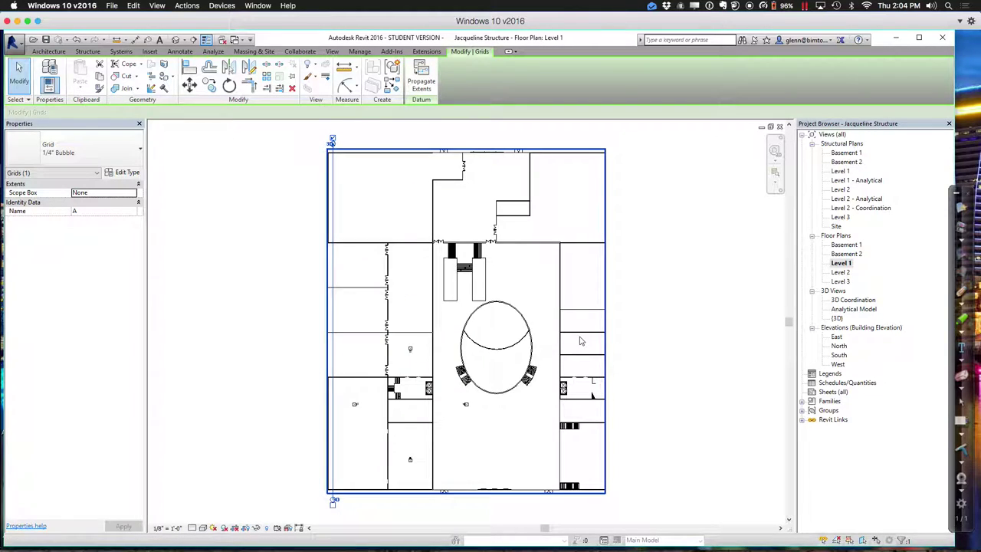
left_click(255, 346)
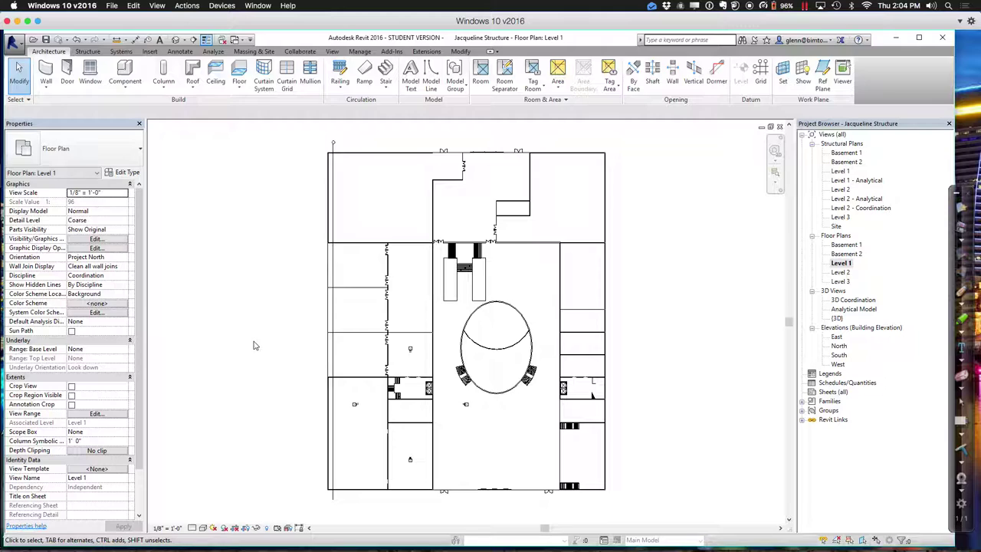
left_click(177, 528)
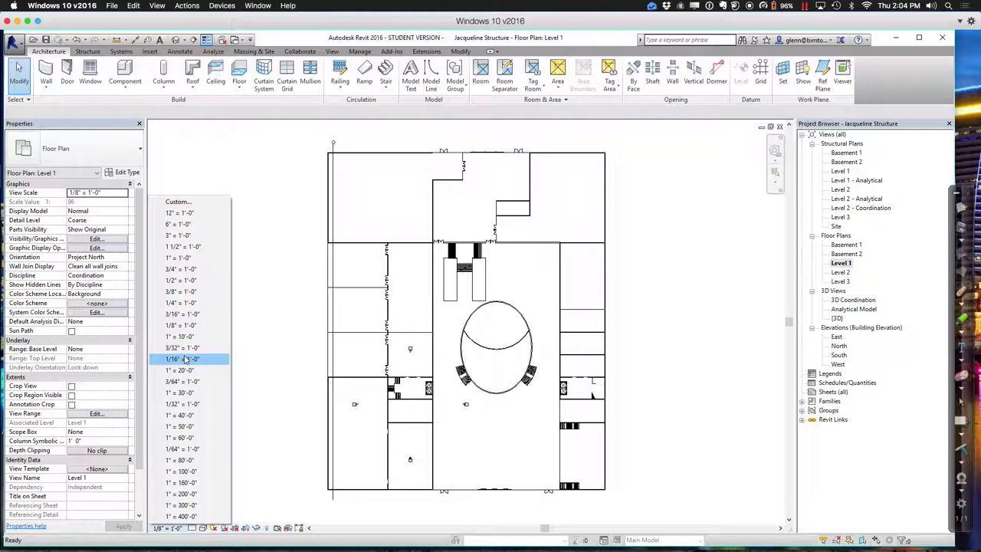
Change the view scale to 1/16" = 1'-0", then to 1/32" = 1'-0".
left_click(183, 359)
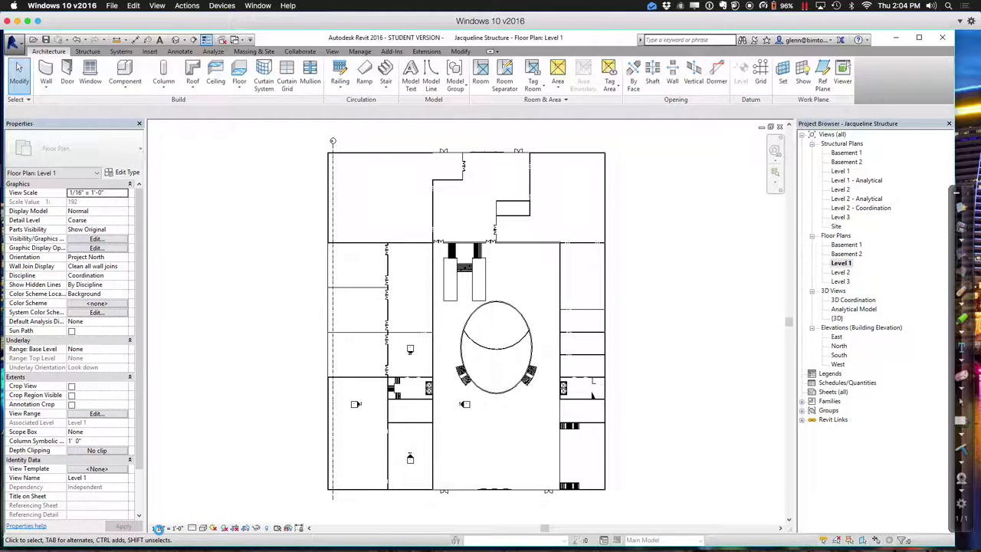
left_click(170, 529)
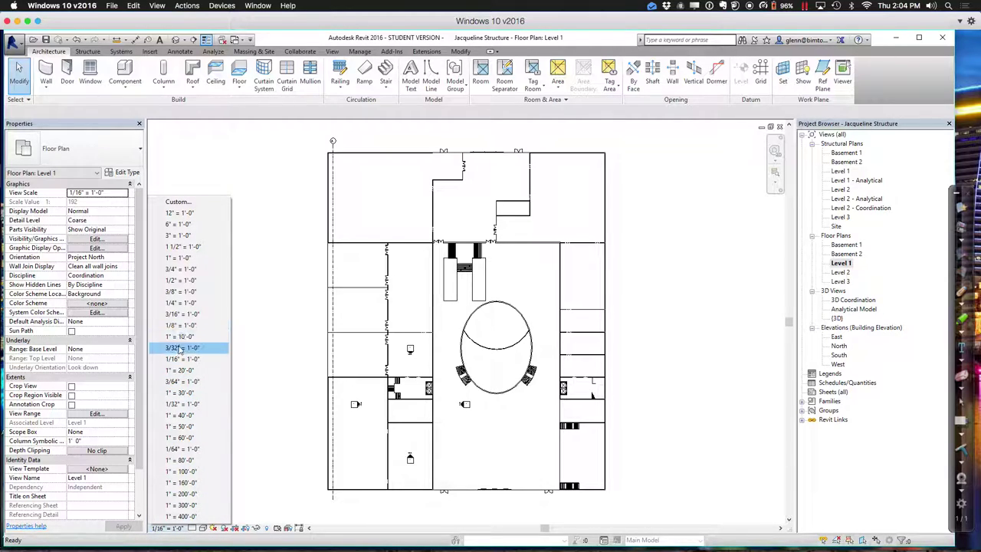
left_click(174, 404)
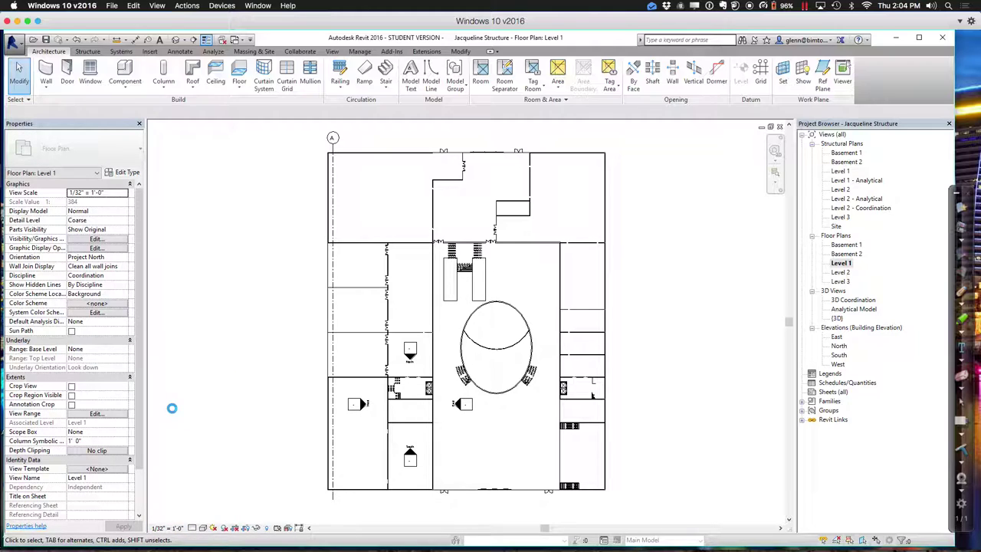
left_click(332, 175)
left_click(211, 82)
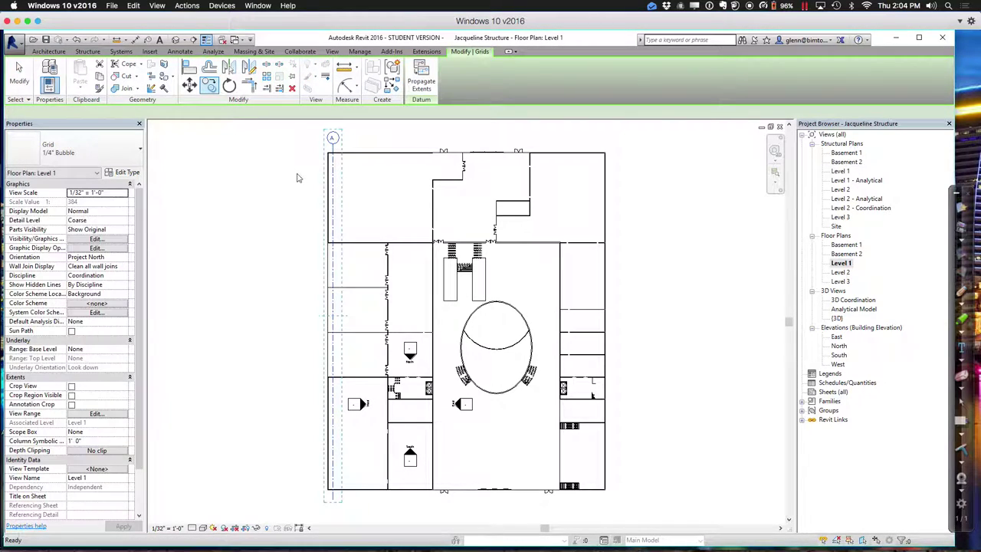
left_click(340, 197)
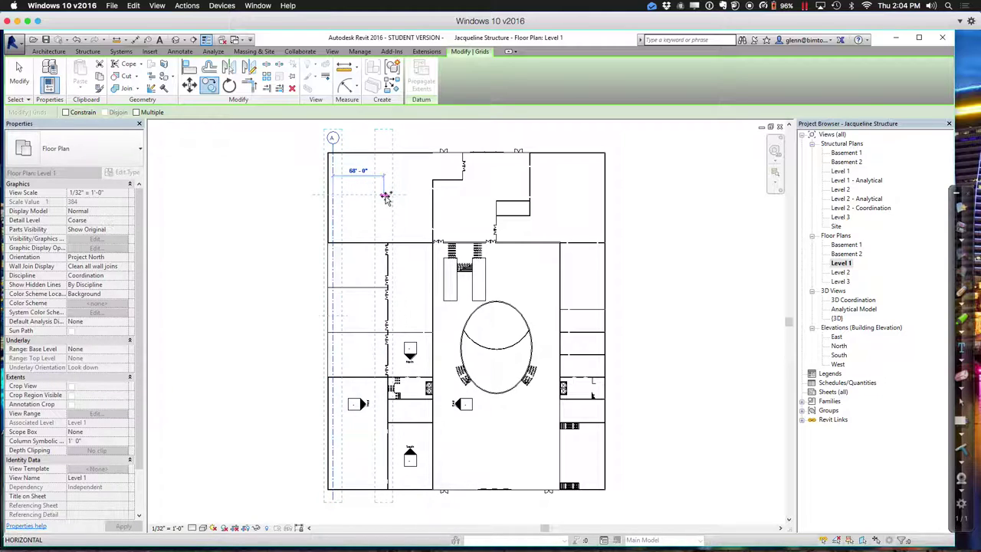
left_click(385, 196)
left_click(209, 84)
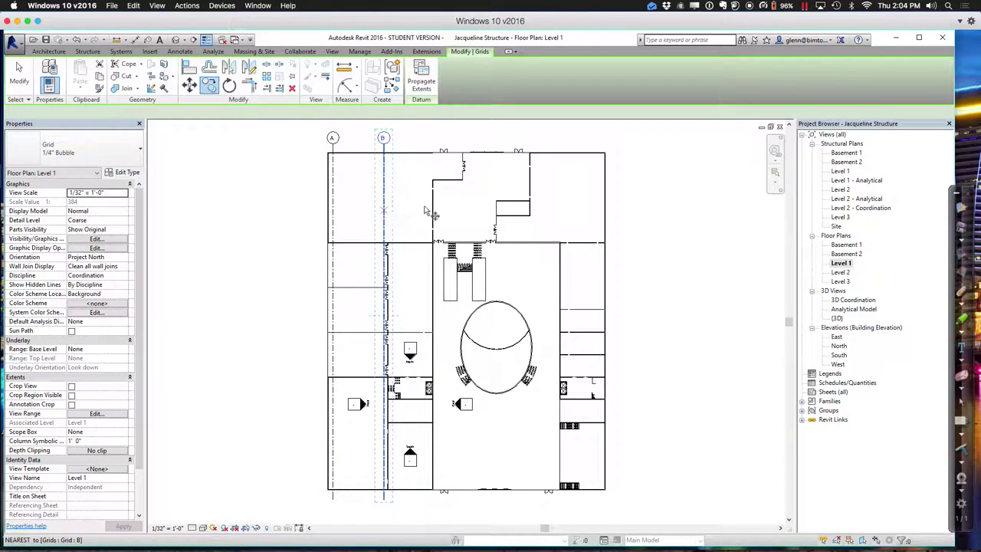
left_click(384, 208)
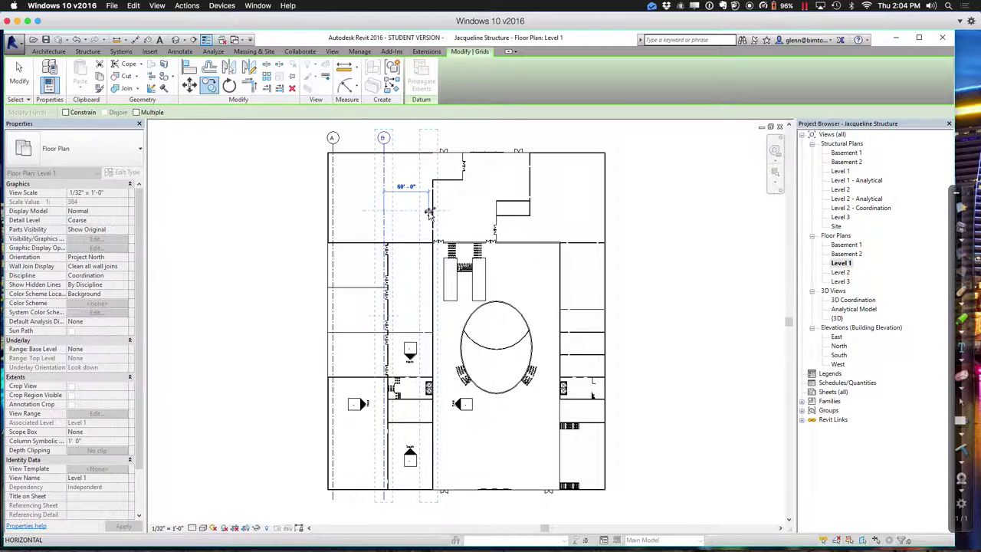
left_click(429, 212)
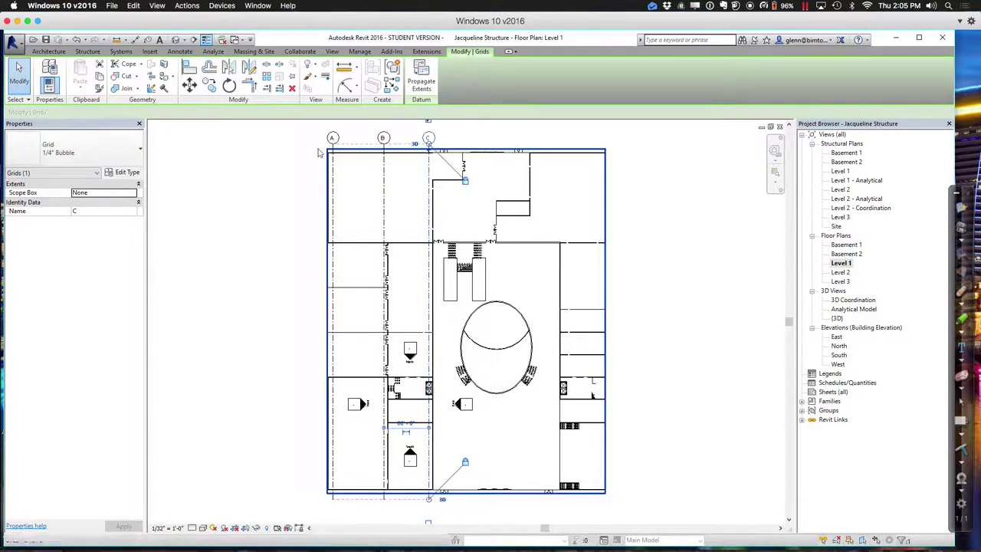
key("Escape")
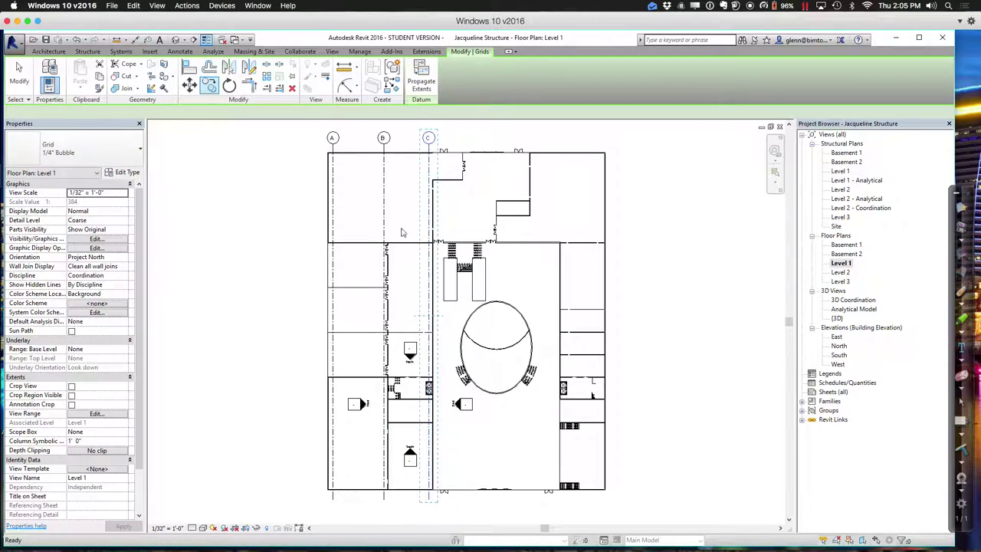
left_click_drag(432, 173, 480, 174)
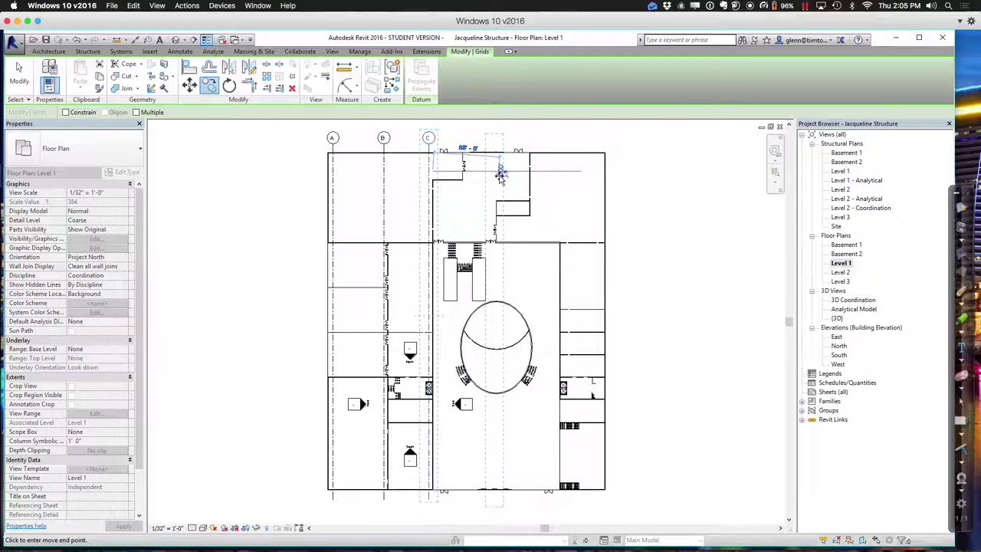
left_click(502, 174)
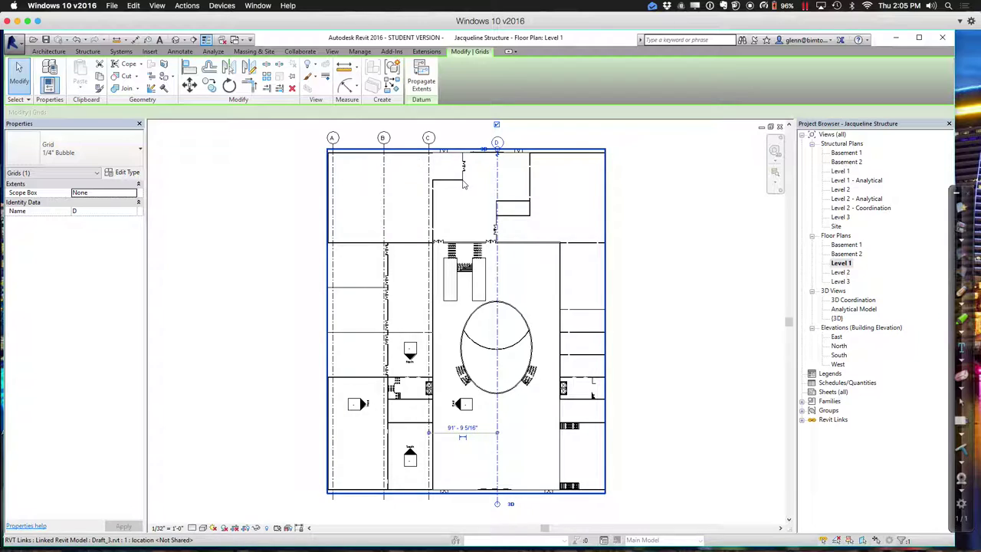
left_click(688, 230)
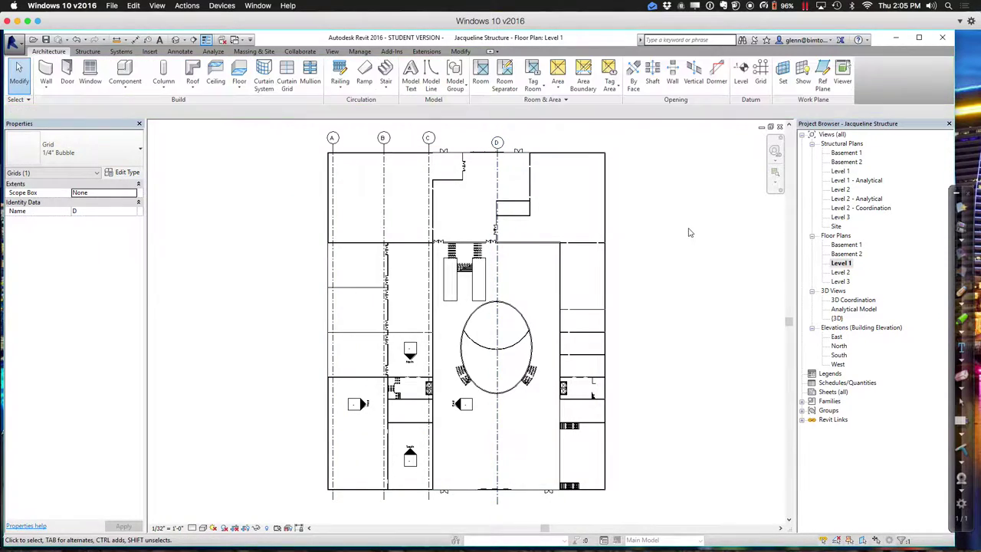
left_click(497, 191)
key("Delete")
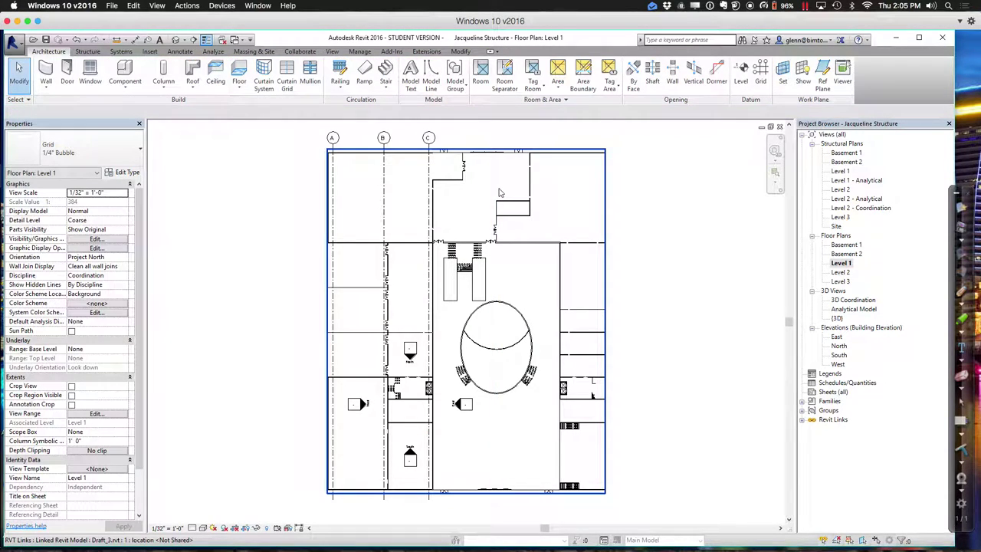
With Pick Lines at a 30' offset, create grids E, F and G successively from grid C.
left_click(760, 75)
left_click(445, 65)
left_click_drag(126, 111, 76, 114)
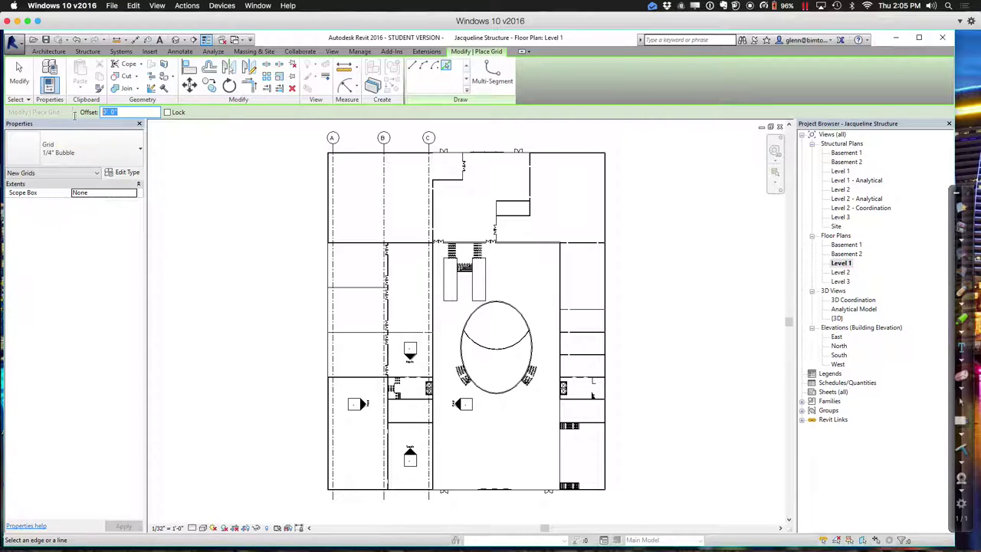
type("30")
left_click(431, 183)
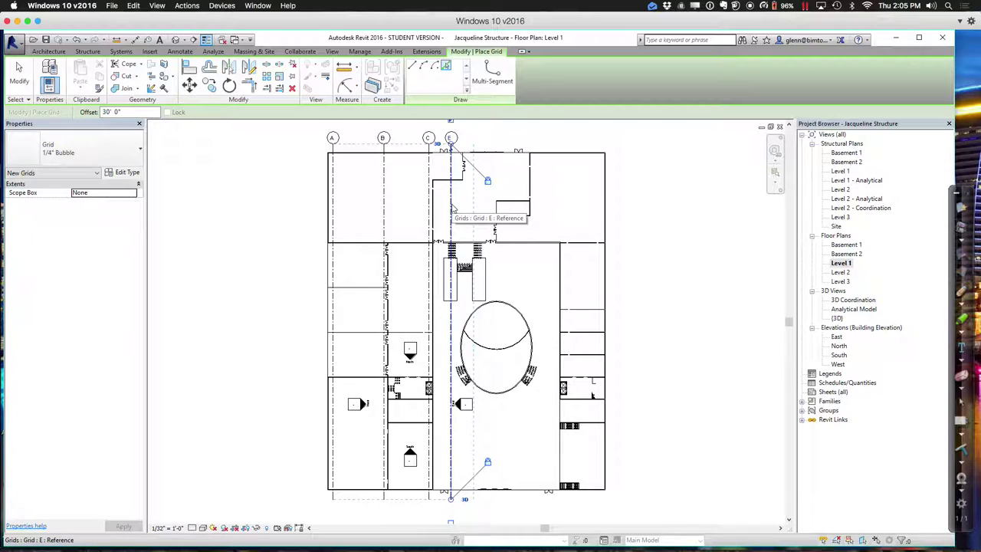
left_click(452, 205)
left_click(473, 201)
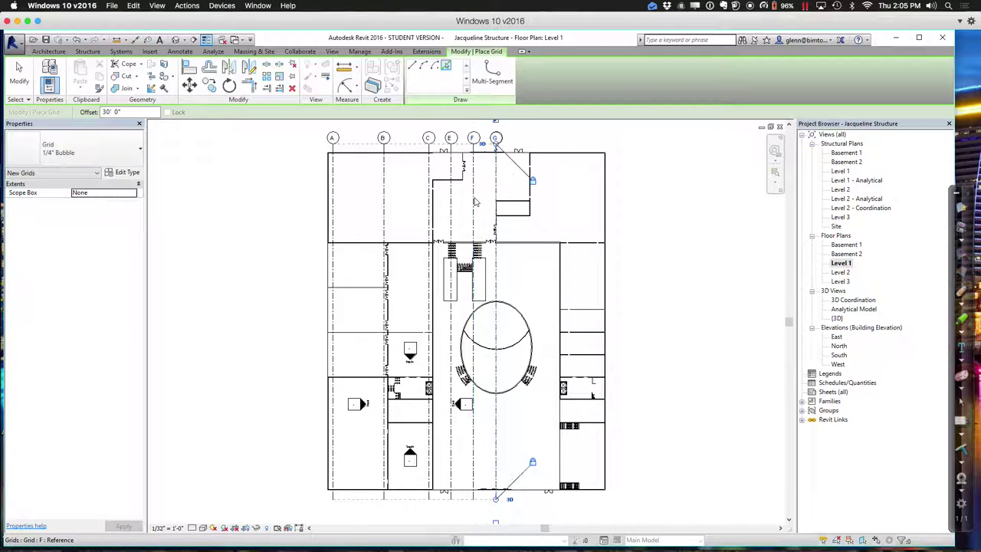
key("Escape")
key("Escape")
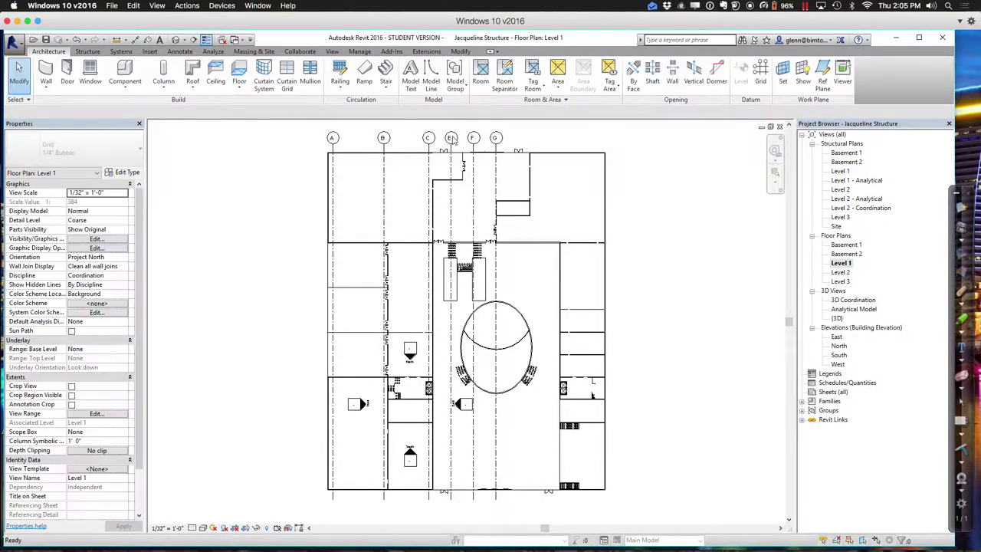
Nudge grid G right until it reaches the plan's right edge.
left_click(497, 175)
key("Right")
key("Right")
key("Right")
key("Right")
key("Right")
key("Right")
key("Right")
key("Right")
key("Right")
key("Right")
key("Right")
key("Right")
key("Right")
key("Right")
key("Right")
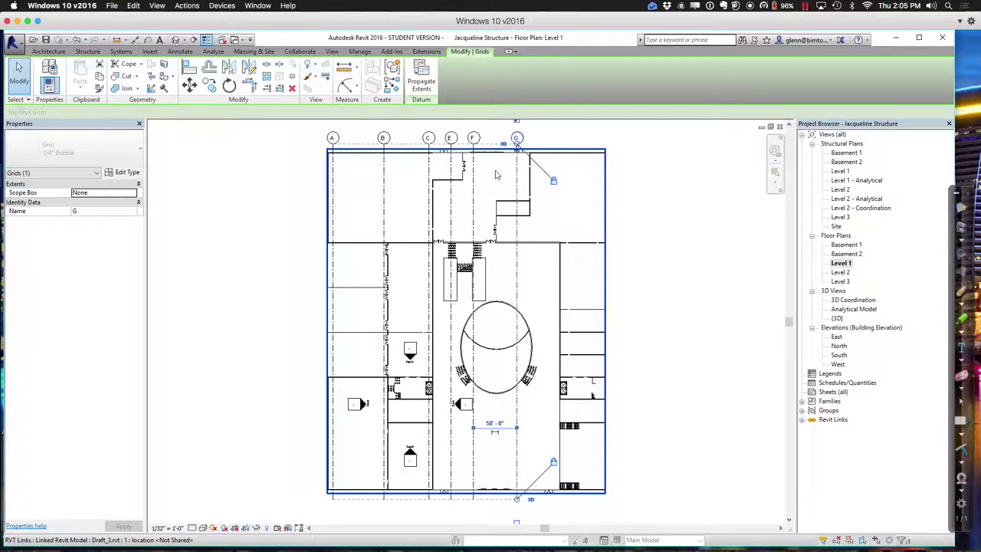
key("Right")
key("Right")
key("Right")
key("Right")
key("Right")
key("Right")
key("Right")
key("Right")
key("Right")
key("Right")
key("Right")
key("Right")
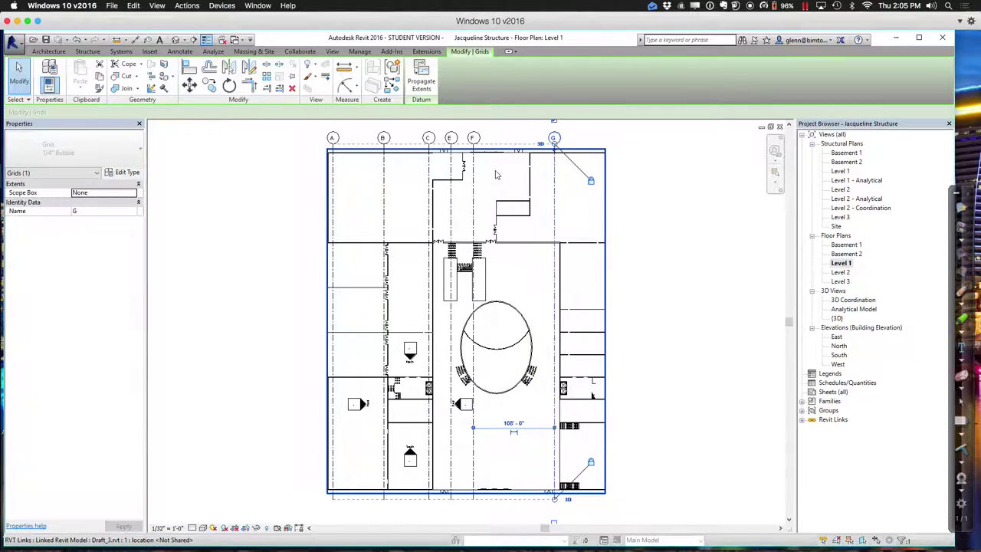
key("Right")
key("Right")
key("Right")
key("Right")
key("Right")
key("Right")
key("Right")
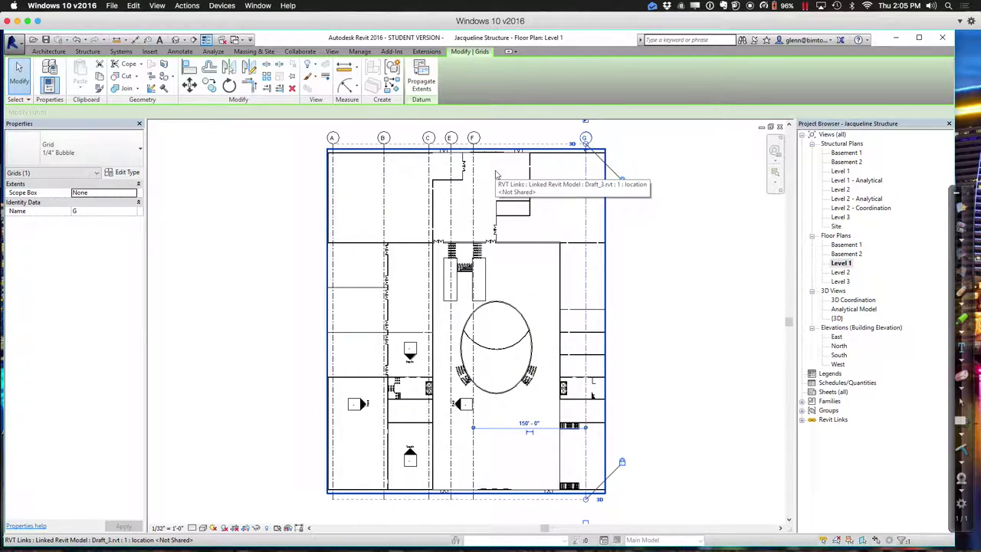
key("Right")
Drag grid F further right and grid E to the middle of the plan.
left_click(474, 178)
left_click_drag(475, 178, 566, 178)
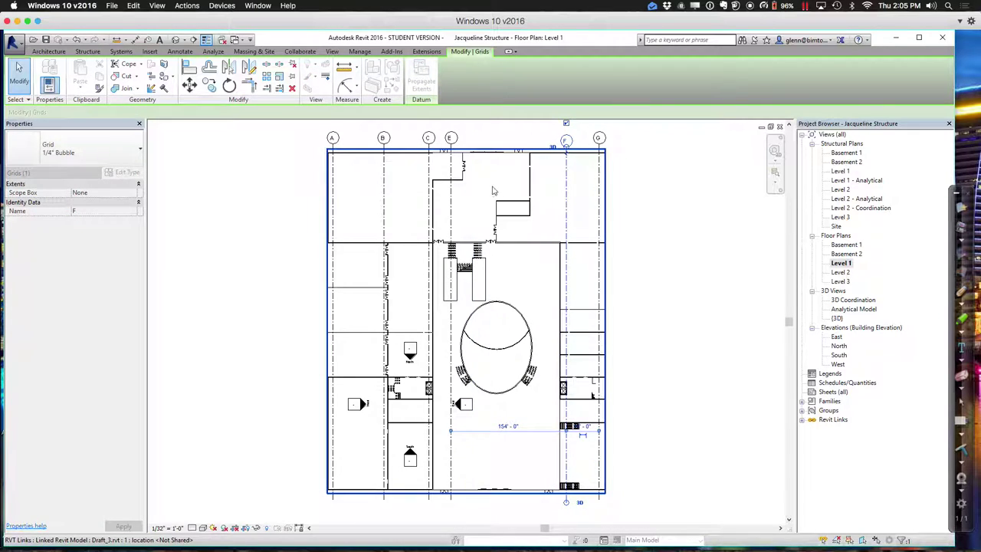
left_click(458, 206)
left_click(451, 207)
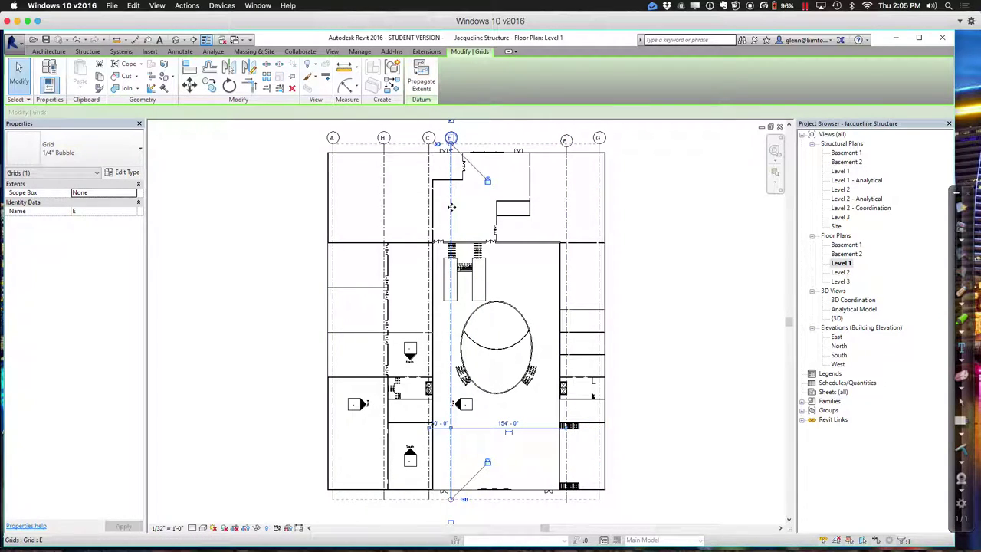
left_click_drag(451, 207, 498, 219)
left_click(666, 252)
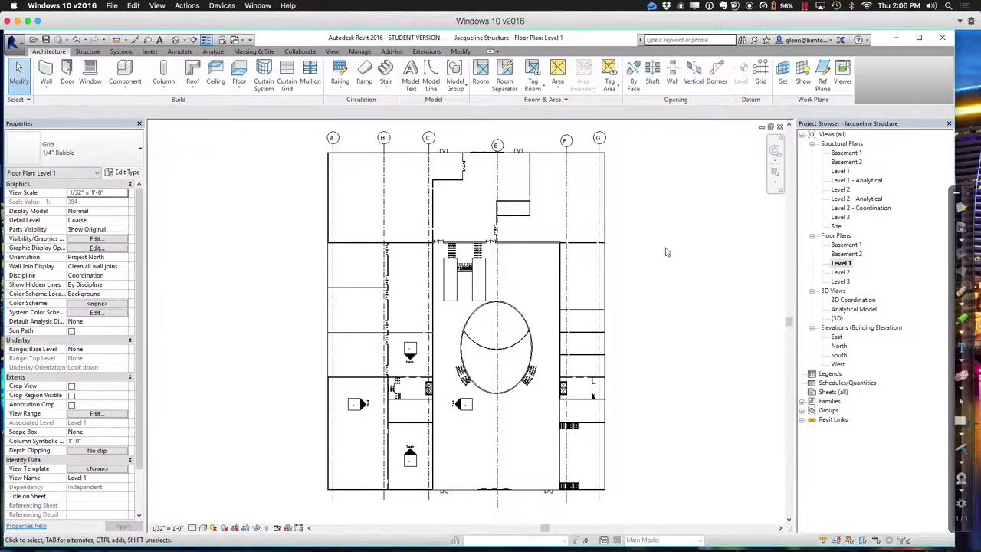
left_click(498, 286)
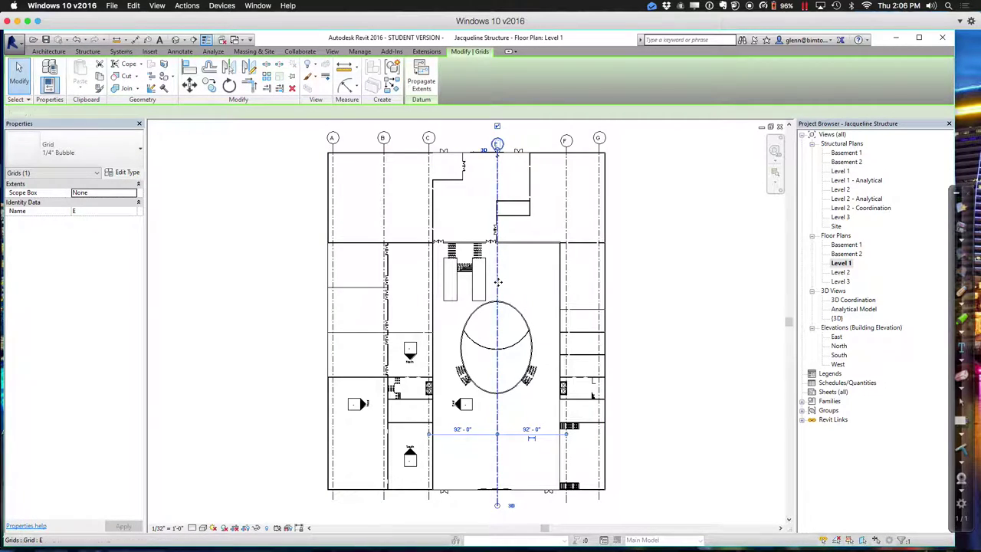
left_click(650, 320)
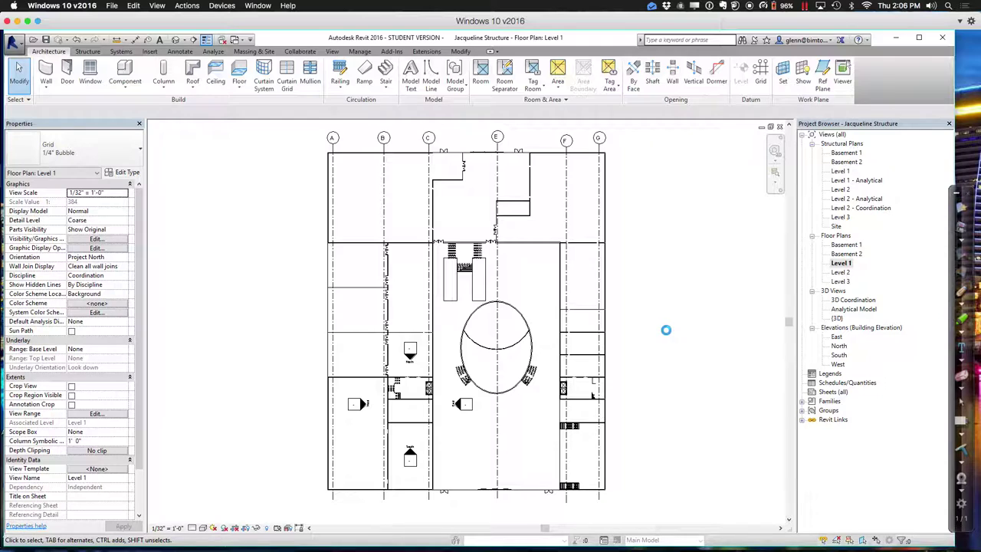
Draw a horizontal grid across the top of the plan and relabel it from H to 1.
left_click(760, 75)
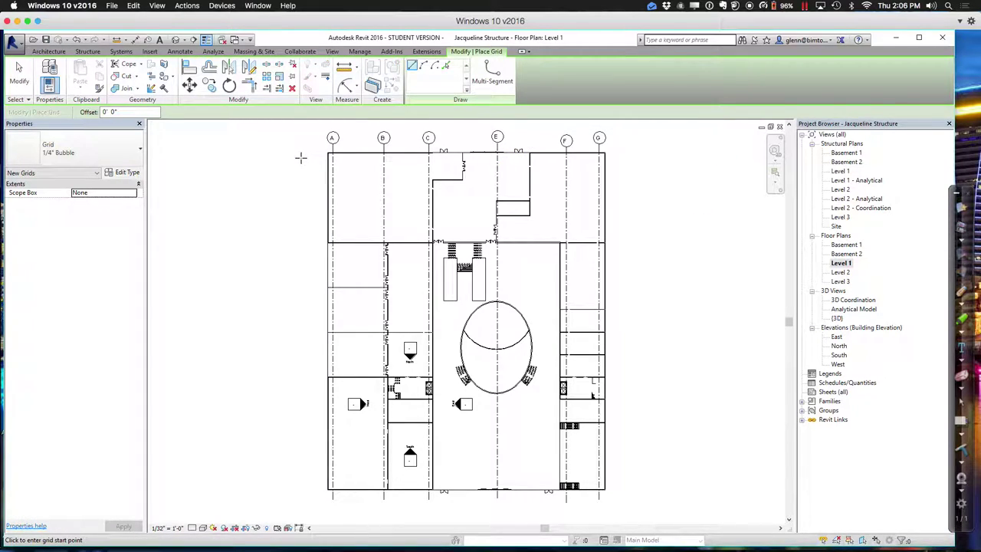
left_click(630, 158)
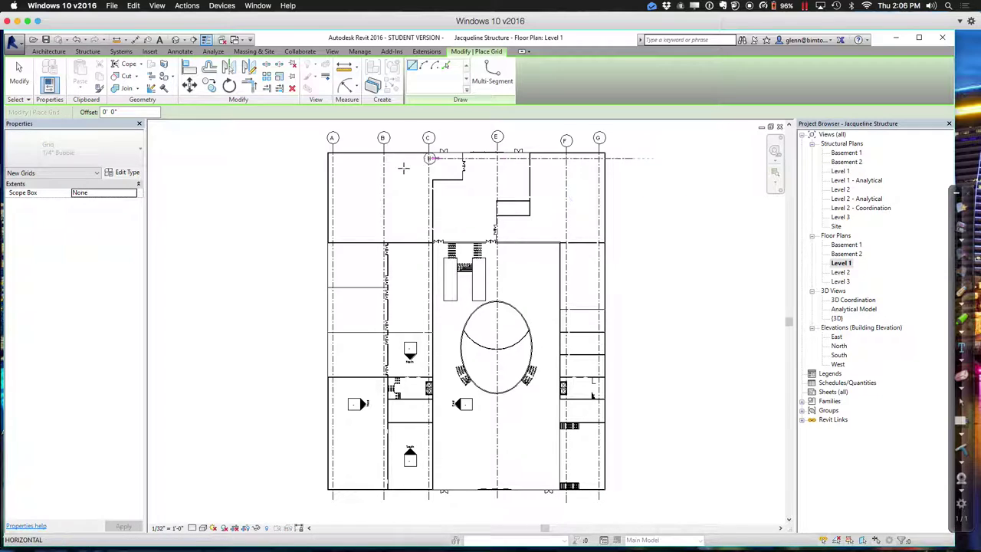
left_click(302, 158)
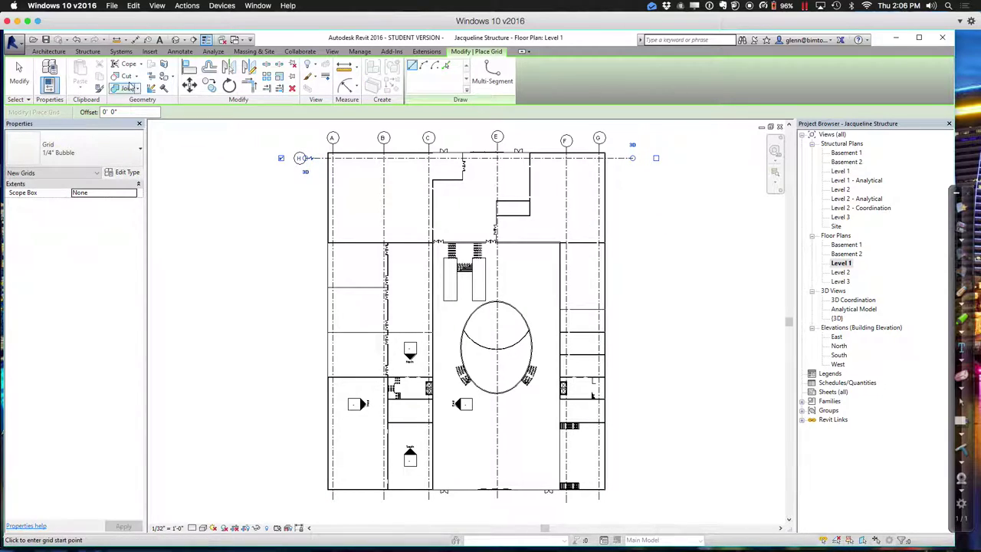
left_click(18, 70)
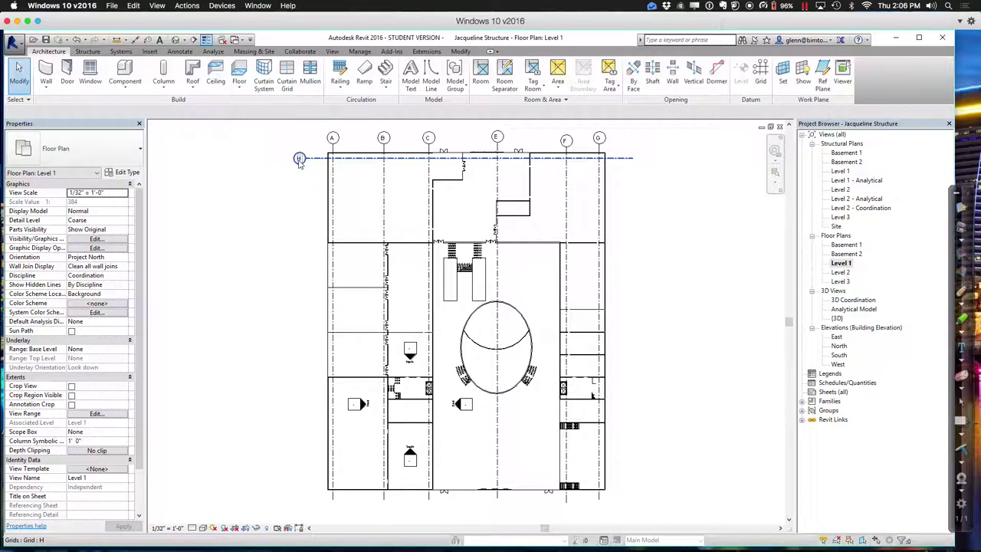
left_click(299, 157)
left_click(299, 159)
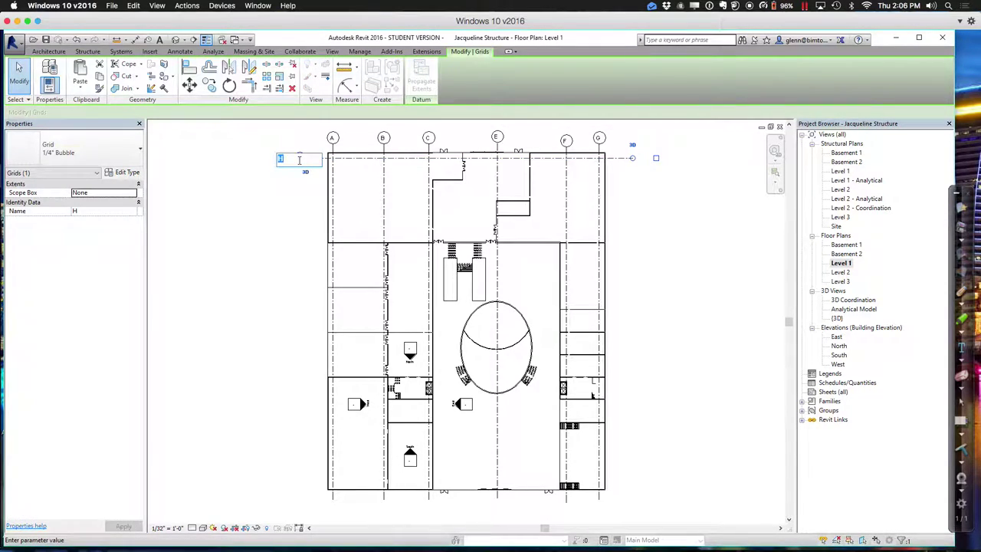
key("Return")
left_click(252, 243)
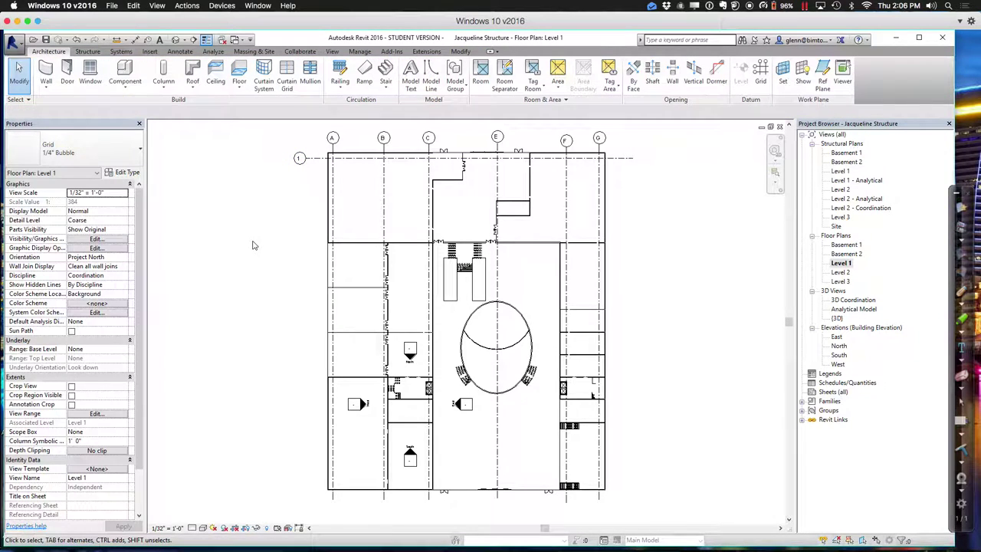
left_click(760, 73)
key("super+a")
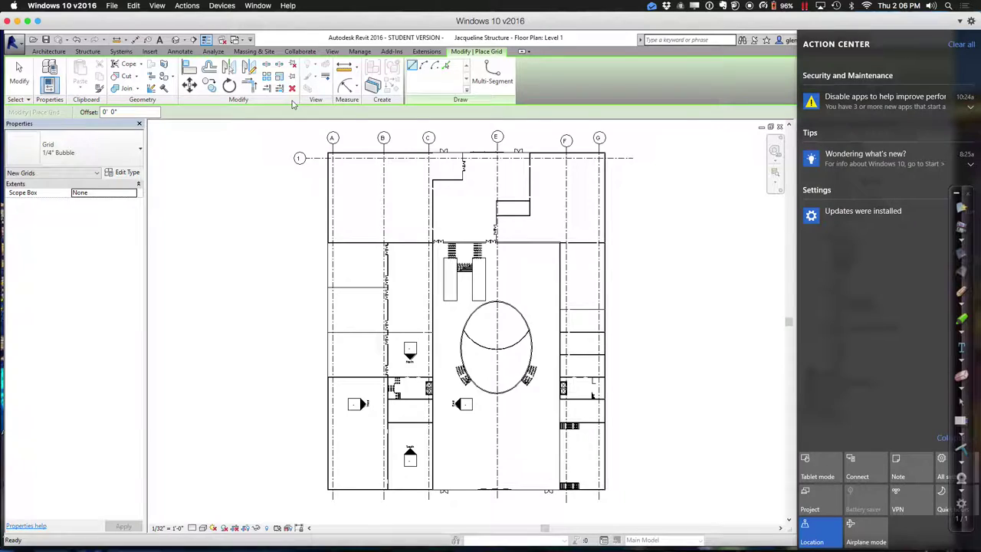
Set a 40' offset and pick-line horizontal grids 2 through 6 below grid 1.
left_click(110, 112)
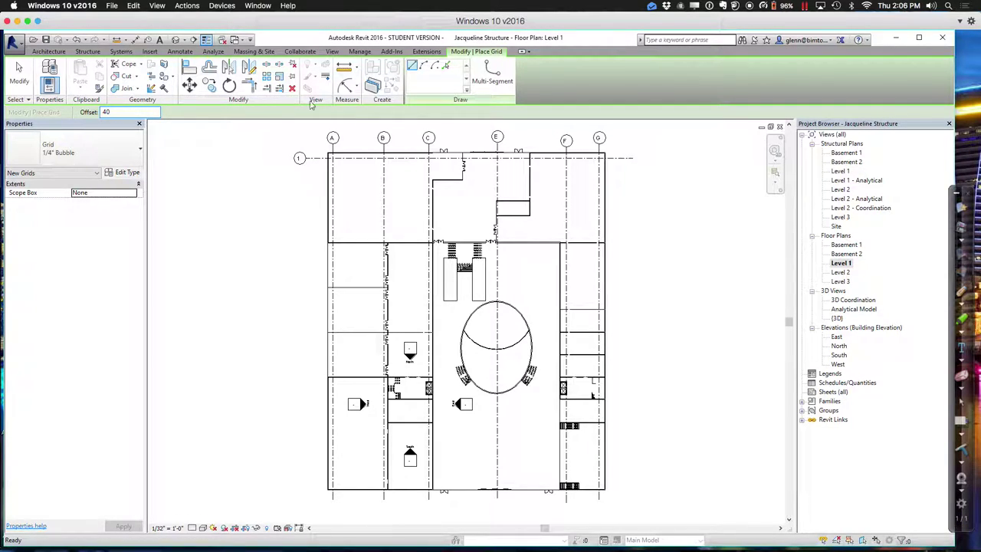
type("40")
left_click(446, 70)
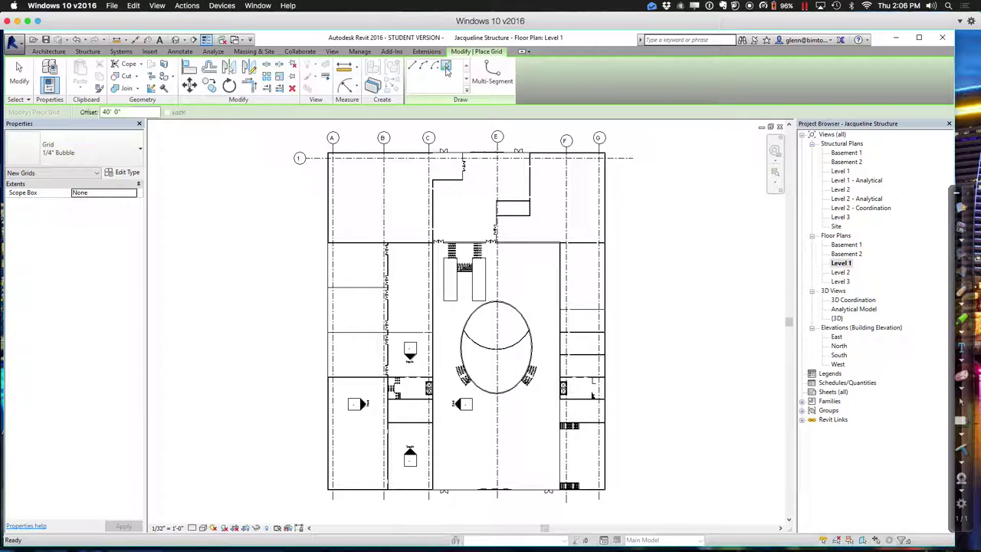
left_click(365, 164)
left_click(366, 164)
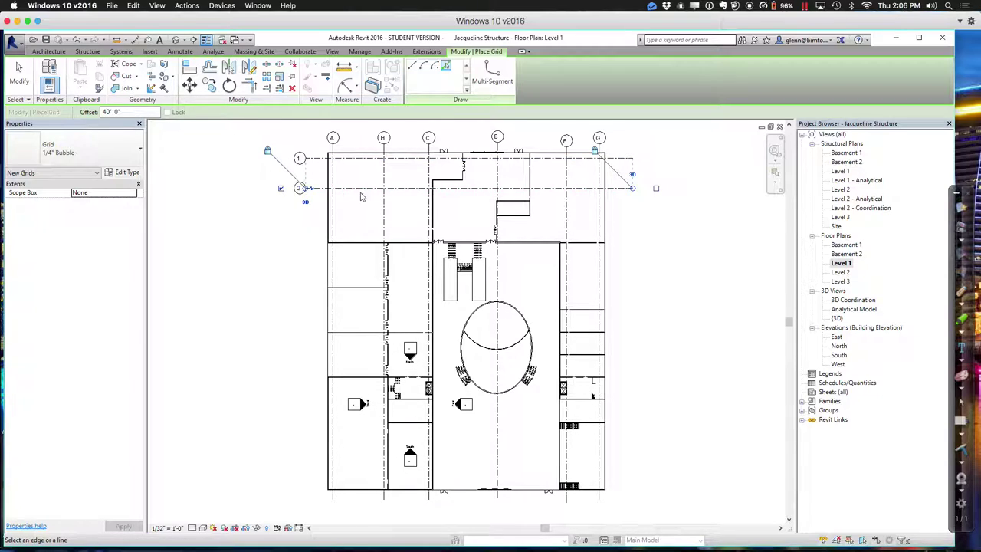
left_click(360, 189)
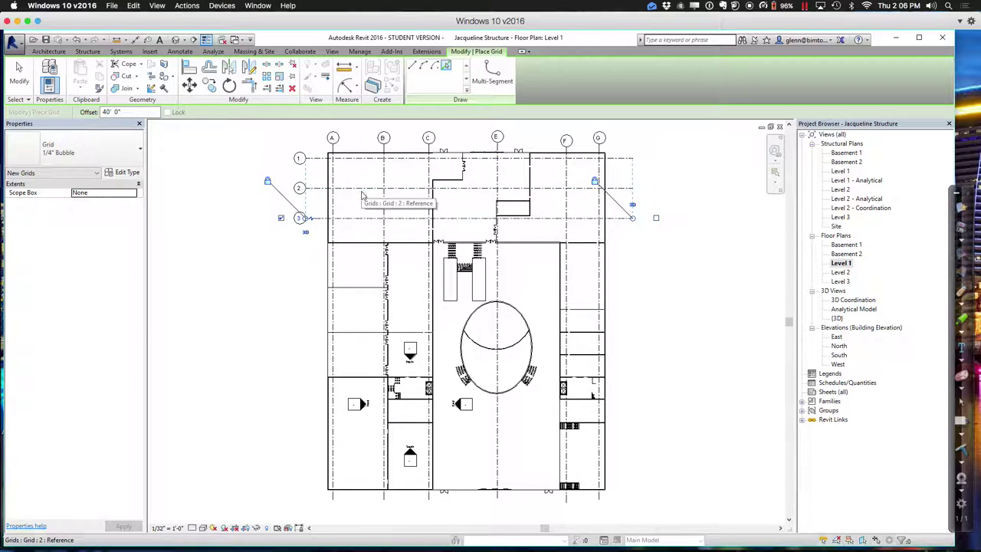
left_click(357, 221)
left_click(352, 252)
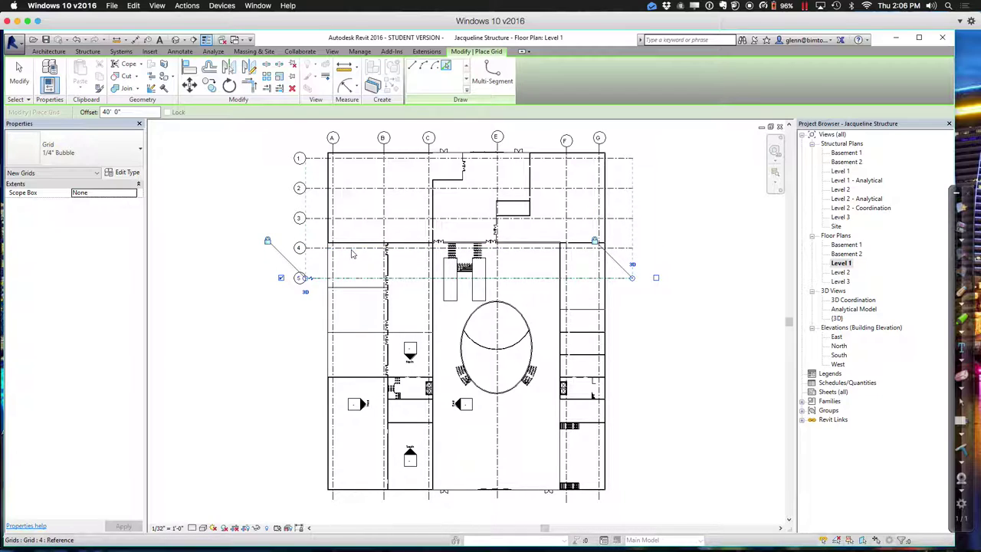
left_click(356, 298)
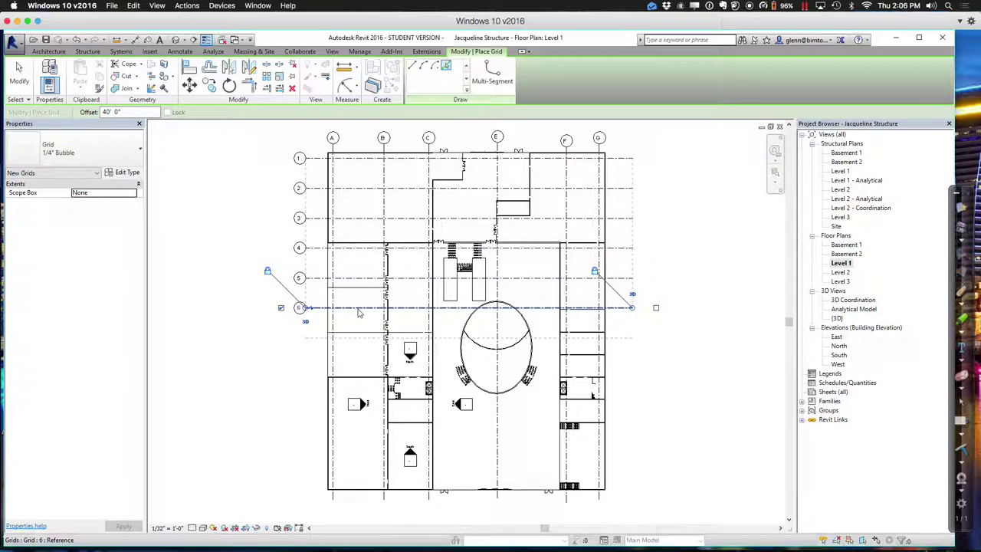
Add grids 7 and 8 below grid 6, then delete the extra grid 9.
left_click(357, 312)
left_click(362, 343)
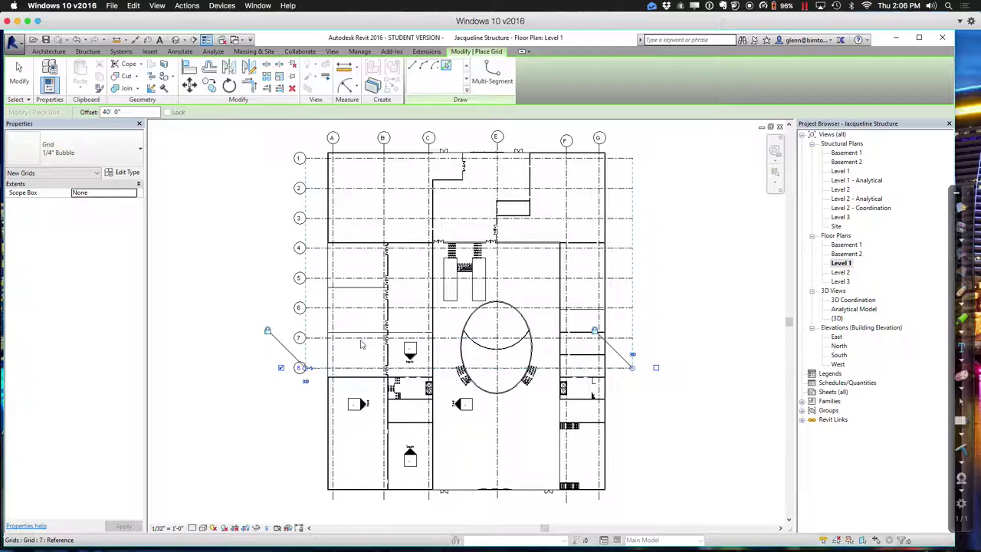
left_click(358, 372)
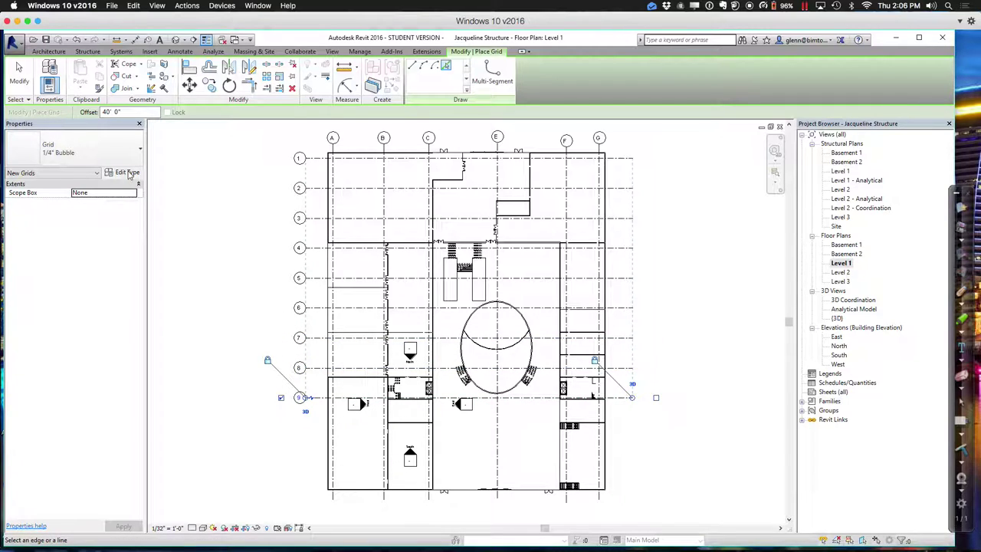
key("Escape")
key("Escape")
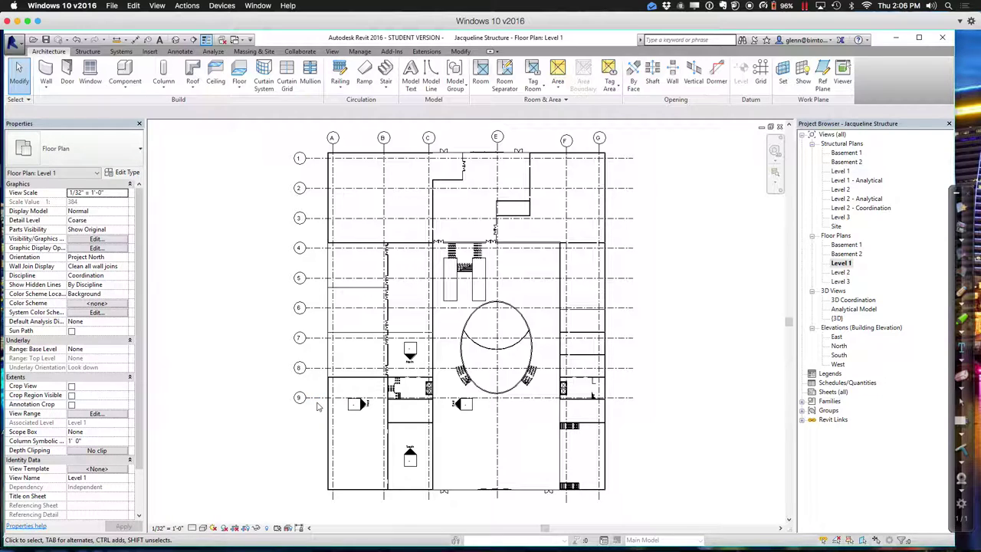
left_click(316, 399)
key("Delete")
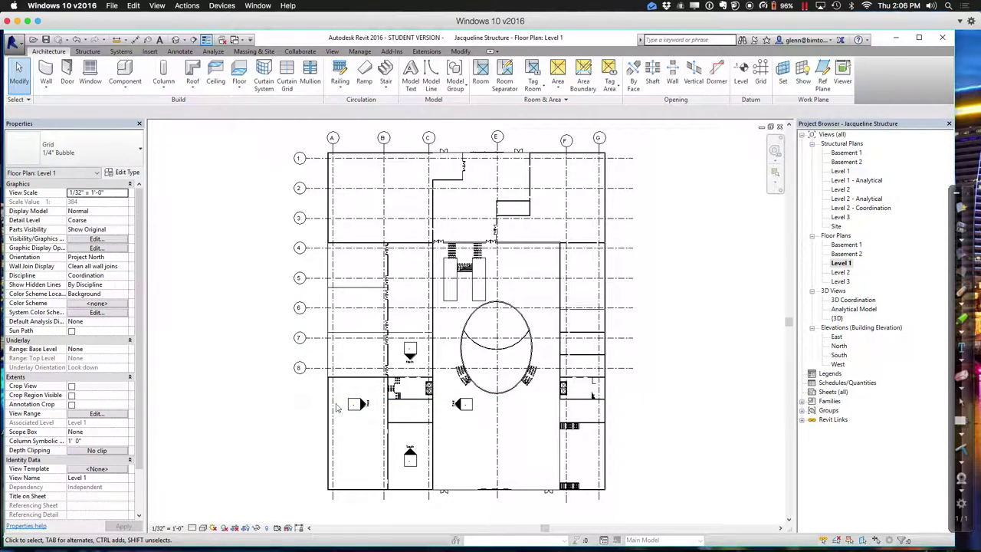
Drag grid 8 to the plan's bottom edge and grids 7 and 6 onto wall lines.
left_click_drag(351, 367, 354, 484)
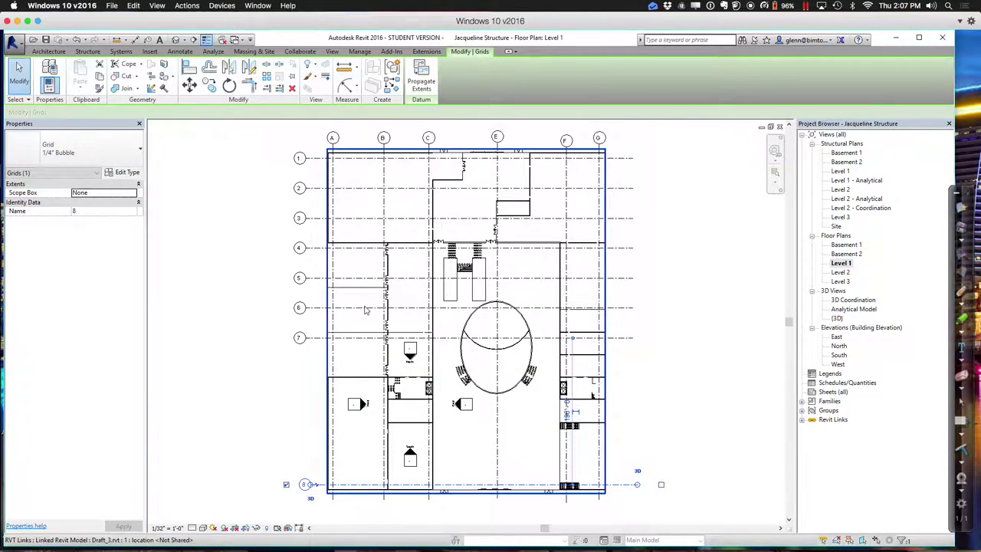
left_click_drag(340, 345, 337, 428)
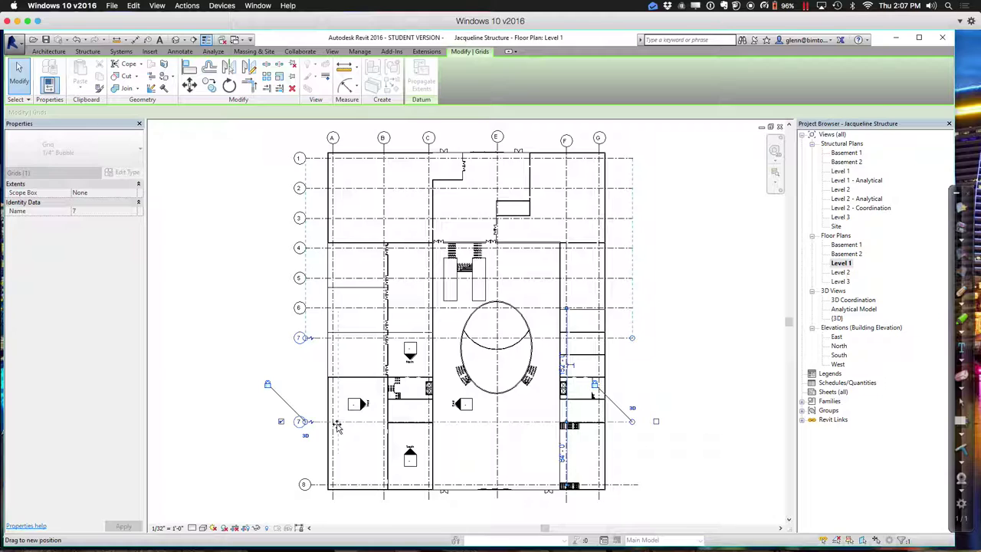
left_click_drag(337, 428, 338, 428)
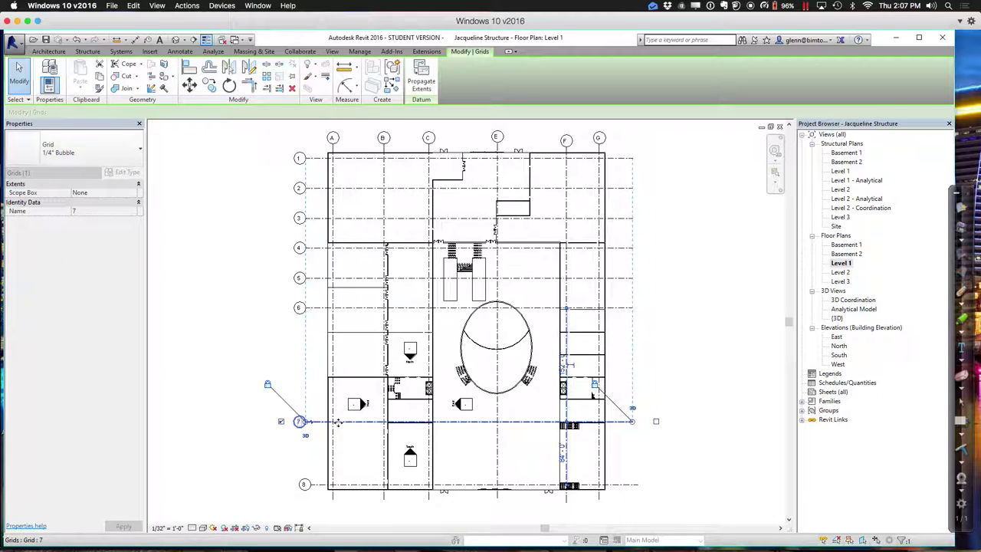
left_click(346, 310)
left_click_drag(348, 310, 342, 394)
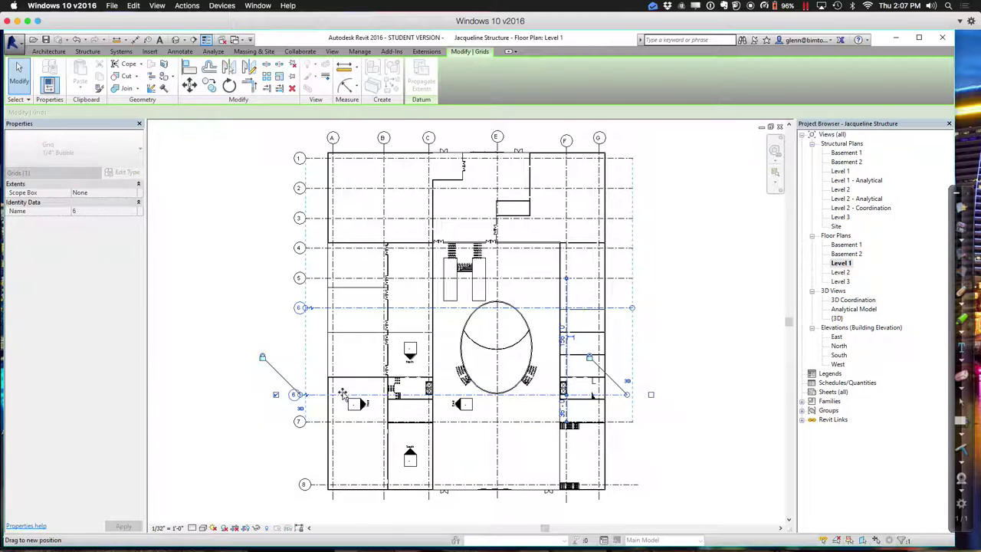
Move grids 5, 4, 3 and 2 down to line up with the horizontal walls.
left_click(342, 279)
mouse_move(341, 282)
left_mouse_down()
mouse_move(341, 310)
mouse_move(343, 299)
left_mouse_up()
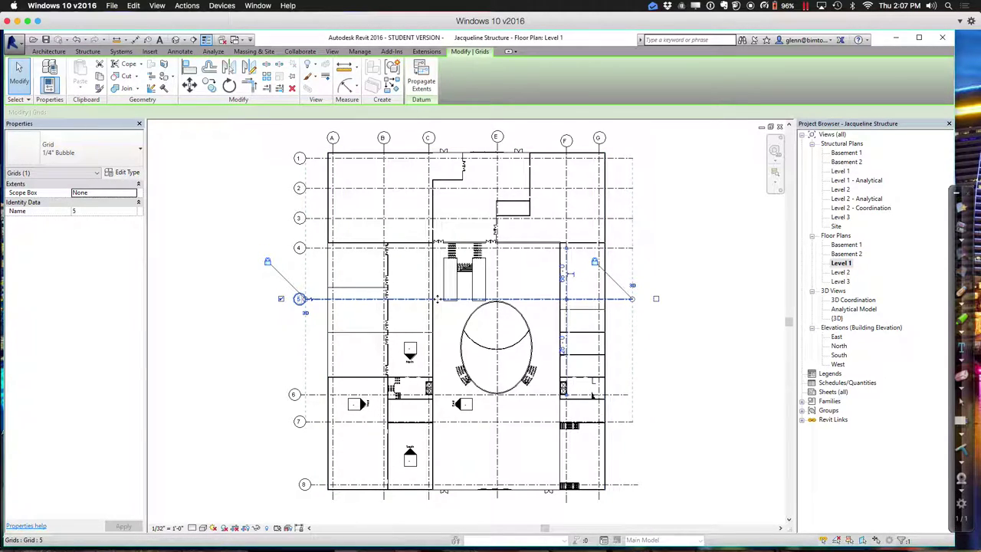
left_click_drag(437, 300, 434, 347)
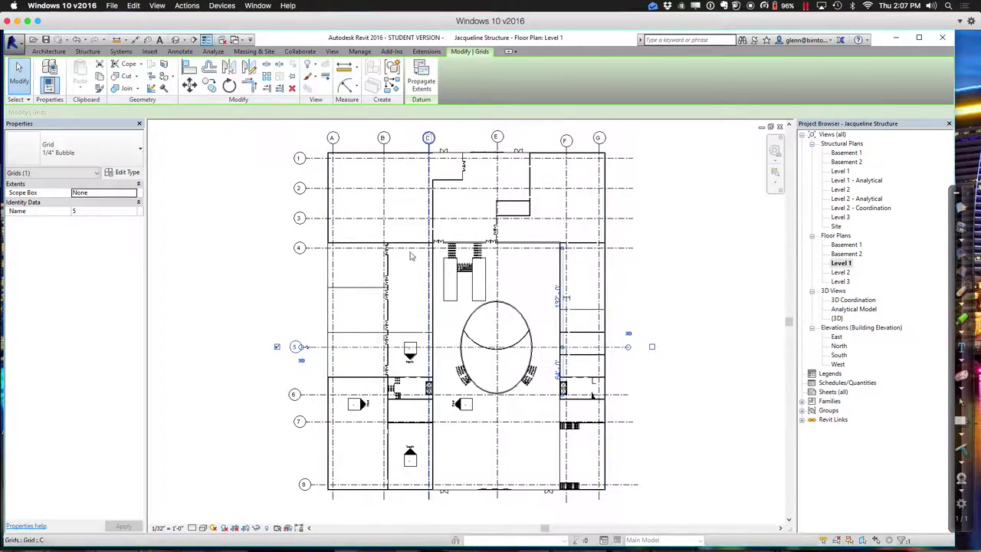
left_click_drag(331, 252, 316, 299)
left_click(314, 220)
left_click_drag(314, 220, 317, 238)
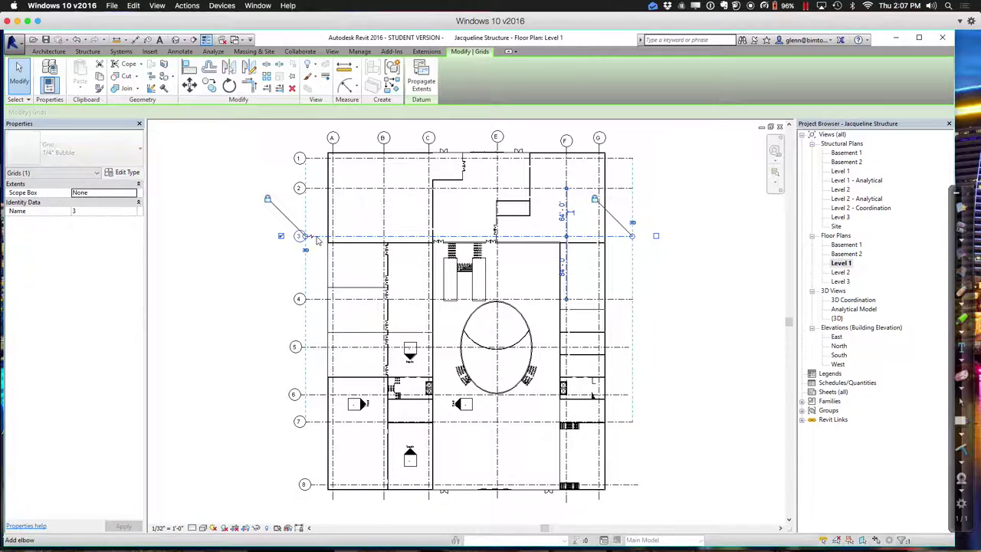
left_click(313, 188)
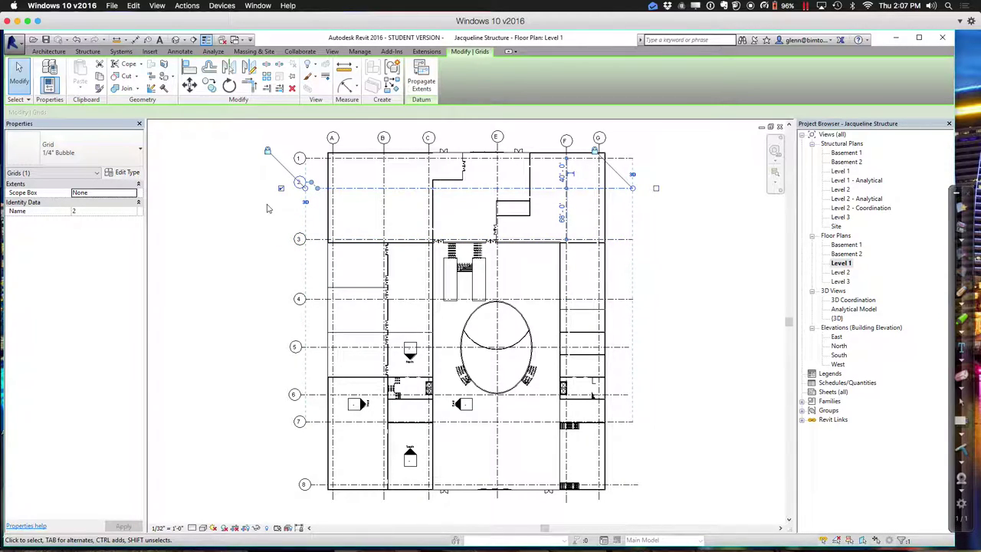
key("Escape")
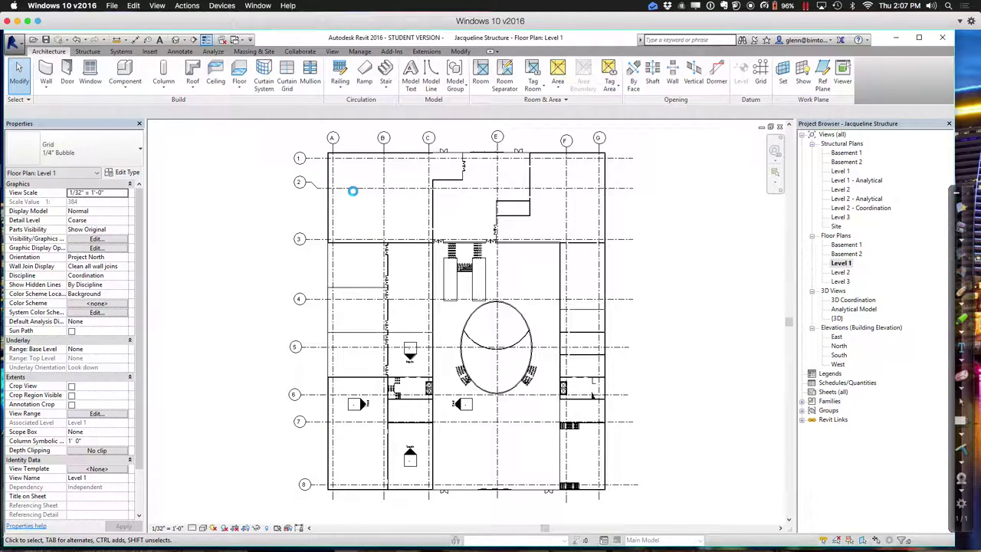
left_click(354, 187)
left_click_drag(354, 188, 357, 201)
left_click(701, 308)
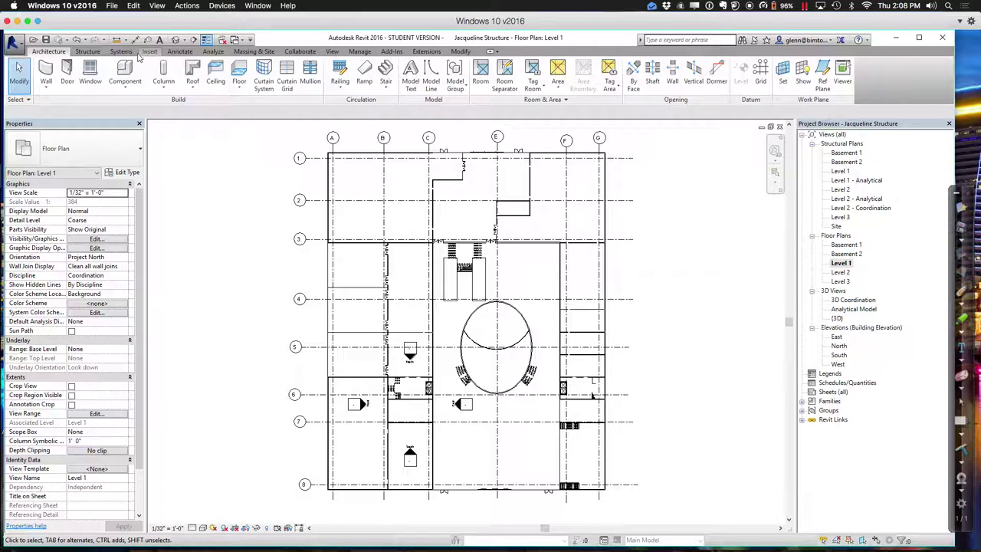
Start the structural Column tool and pick the W Shapes-Column W12X40 type.
left_click(88, 51)
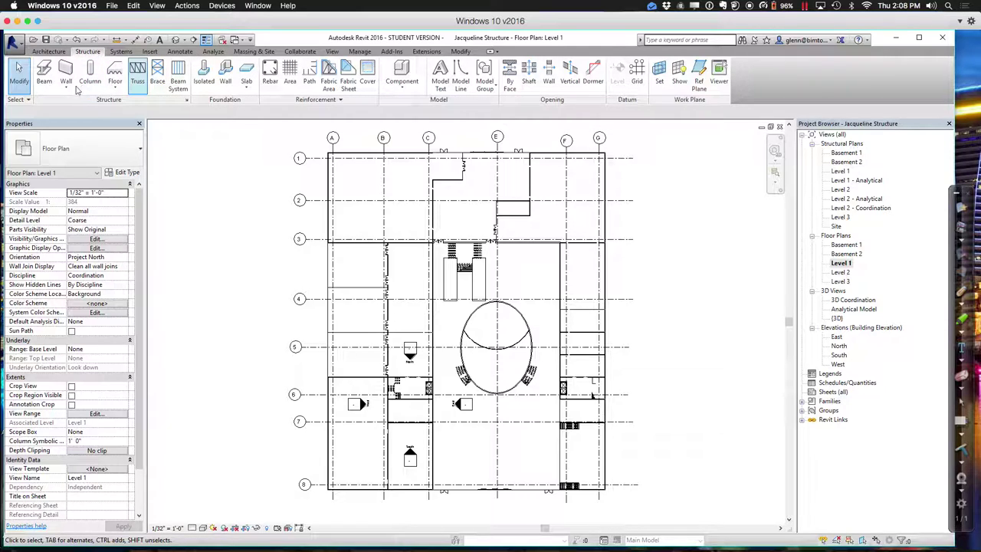
left_click(89, 77)
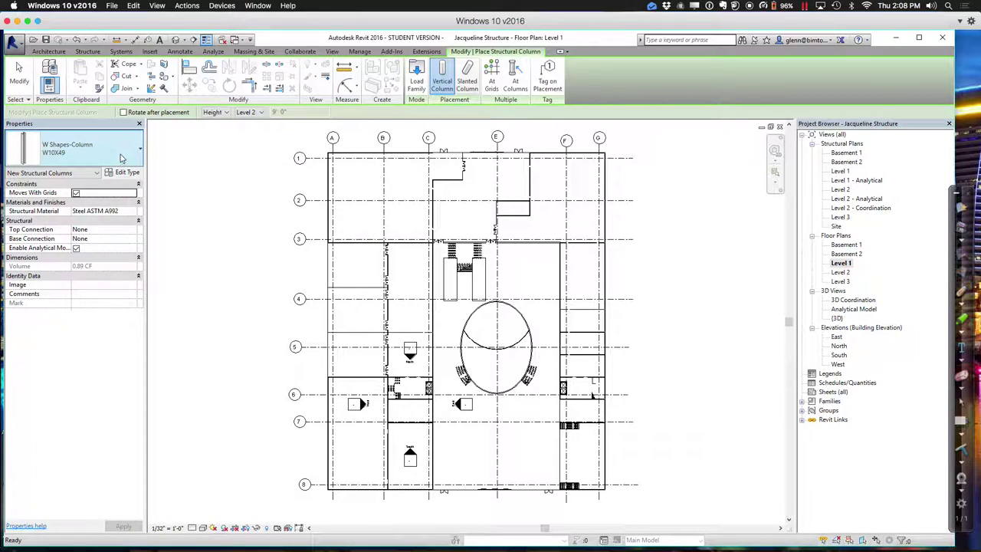
left_click(126, 151)
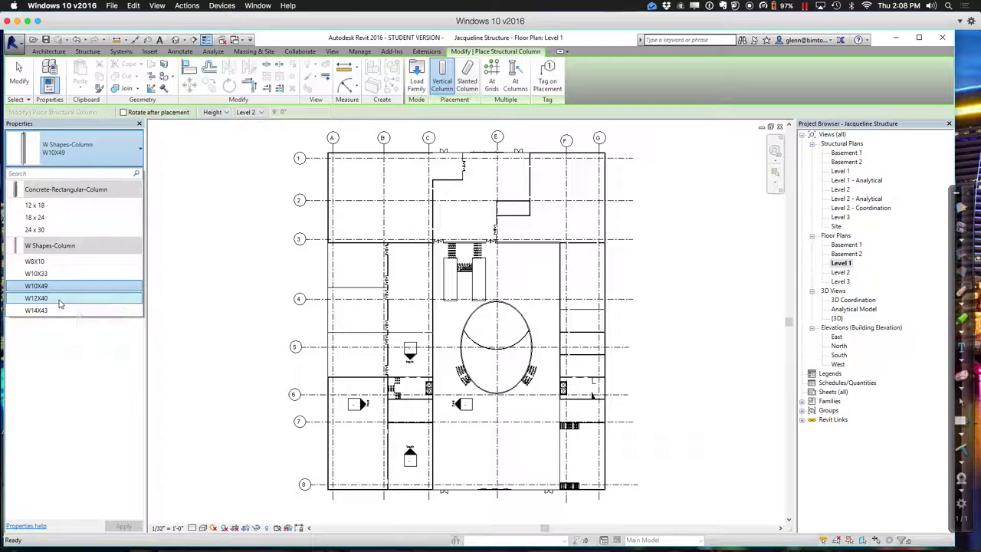
key("Escape")
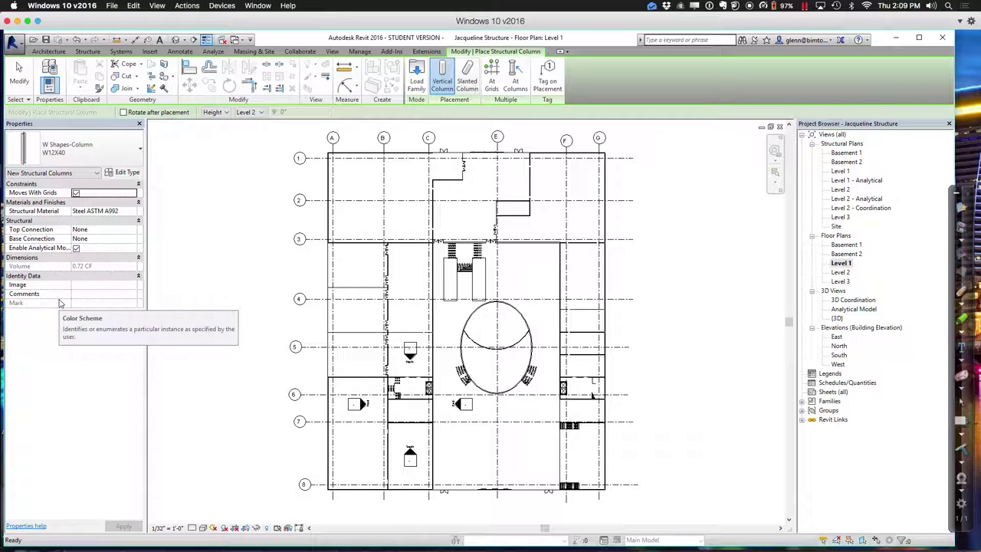
Using At Grids, crossing-select the grid lines and finish to create columns at their intersections.
left_click(494, 81)
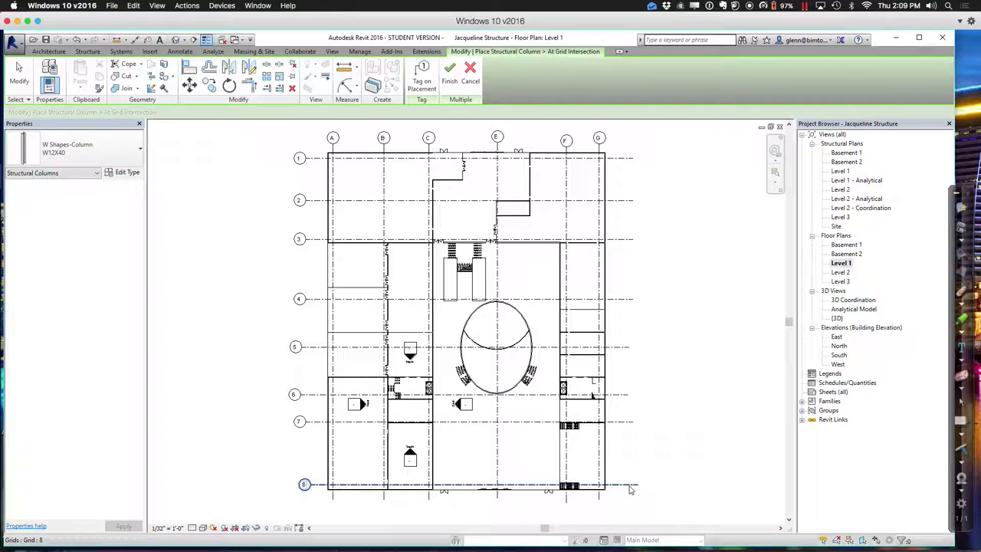
left_click_drag(629, 510, 316, 152)
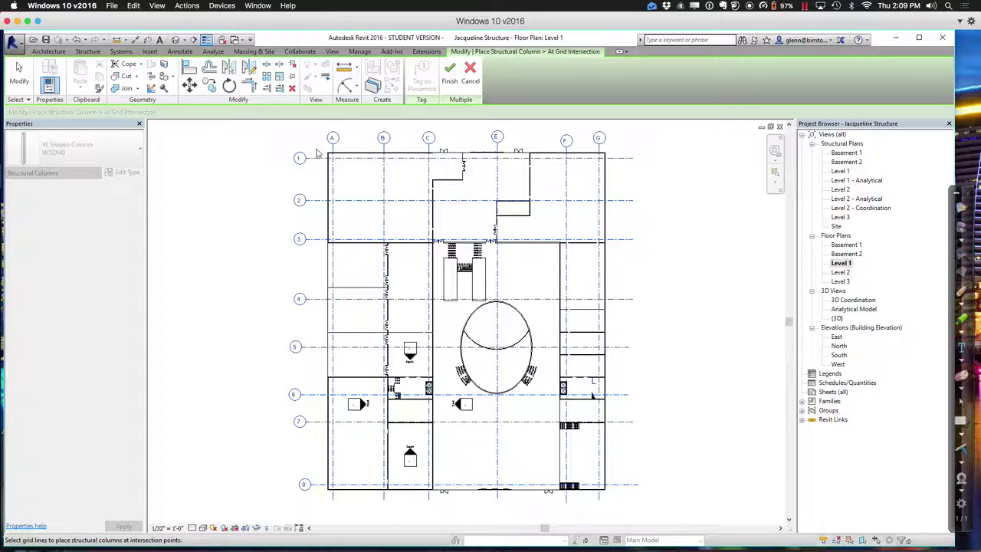
left_click(451, 76)
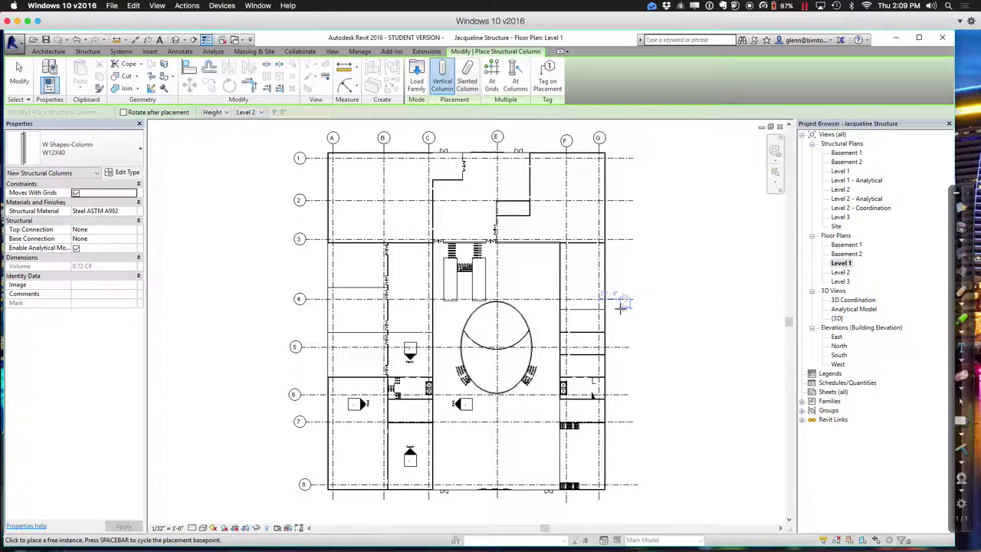
Redo At Grids over all grids to place W12X40 columns everywhere, then open the {3D} view.
key("Escape")
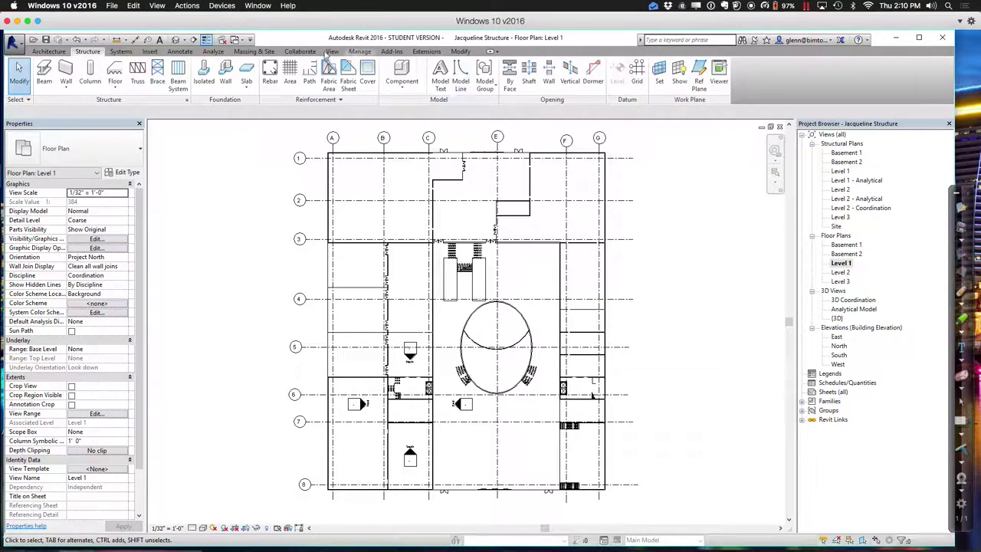
left_click(90, 79)
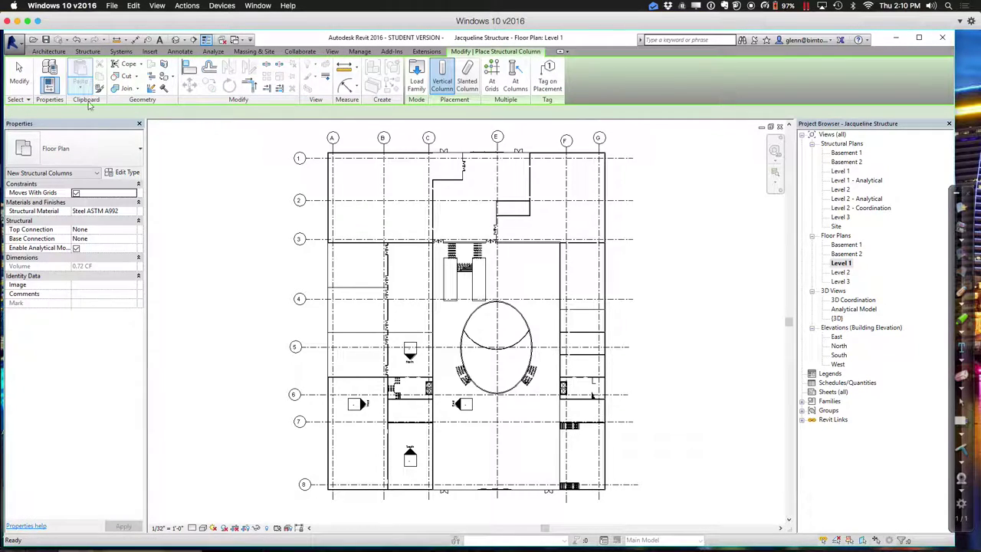
left_click(511, 83)
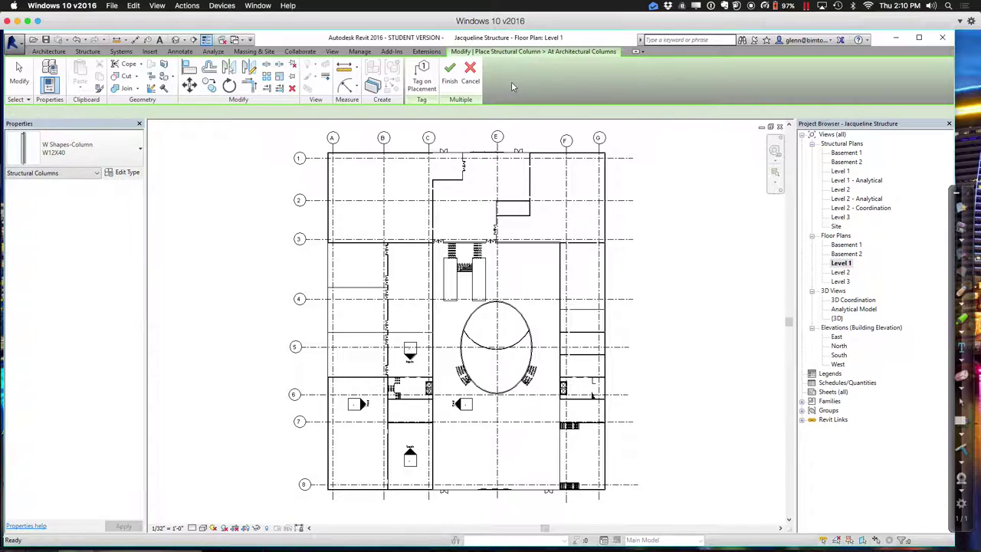
left_click(470, 76)
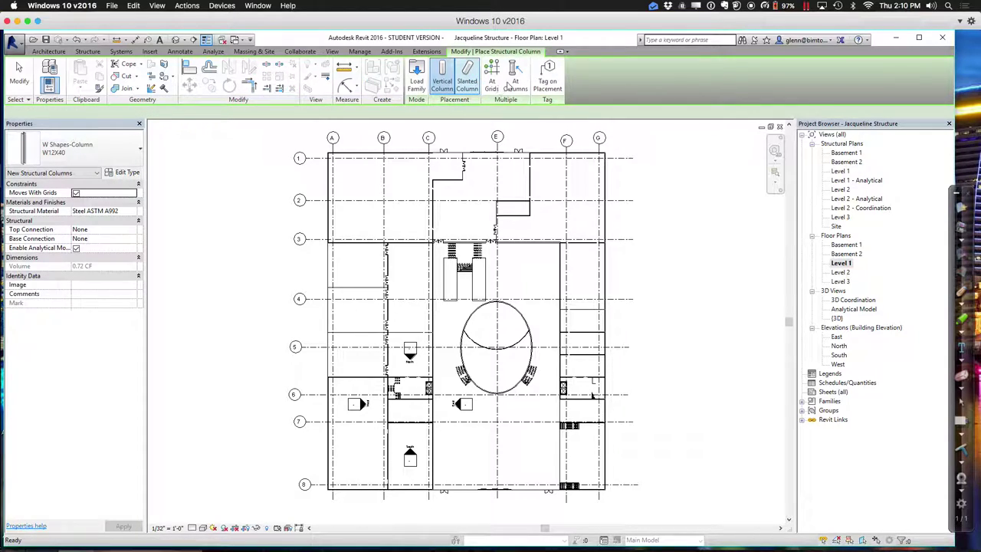
left_click(491, 77)
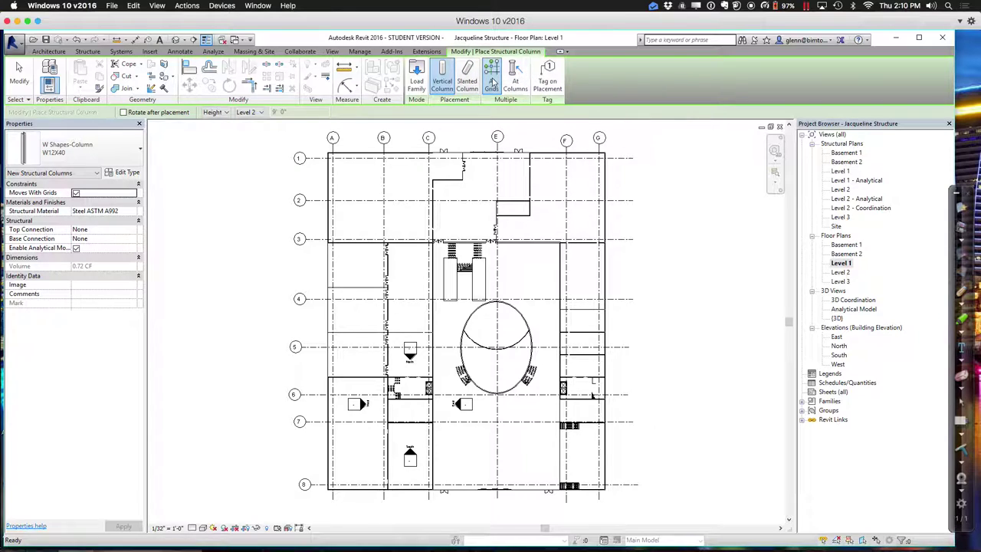
left_click_drag(617, 498, 323, 154)
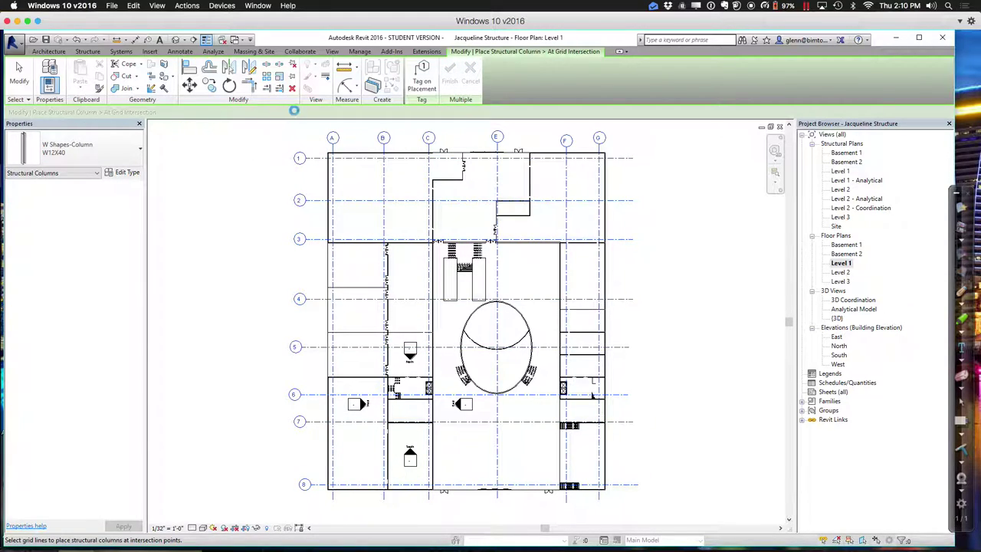
left_click(451, 74)
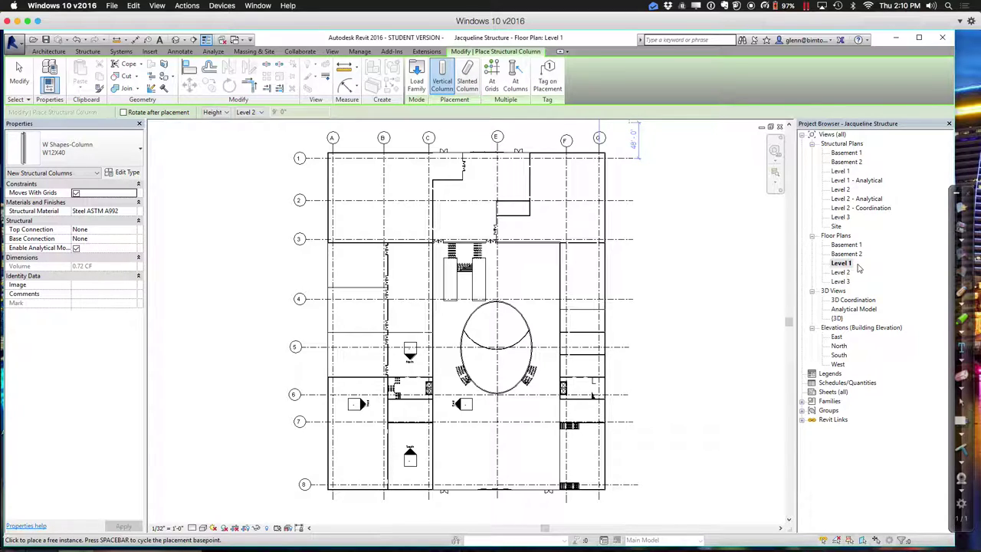
left_click(837, 317)
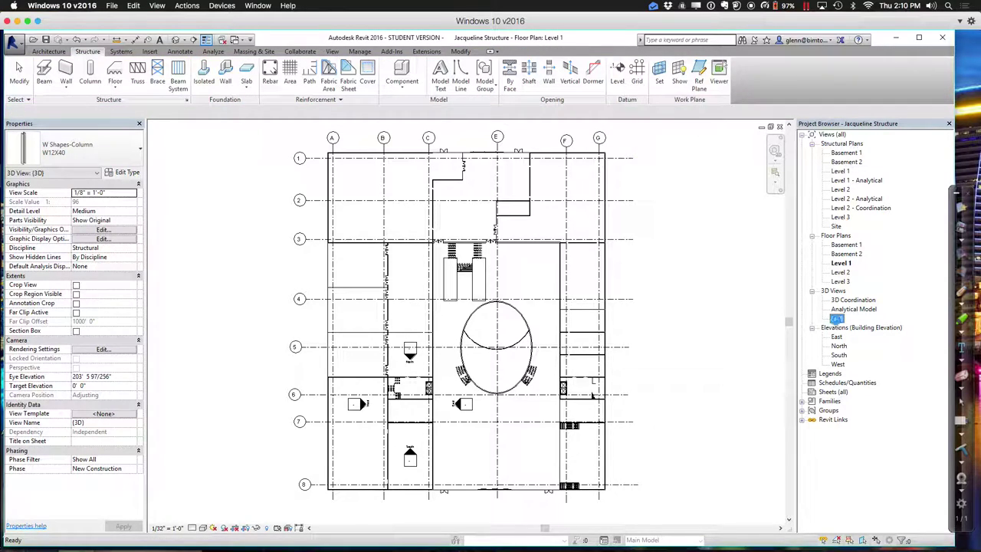
Inspect the W12X40 columns in the default {3D} view, then switch to the Level 1 structural plan.
double_click(837, 318)
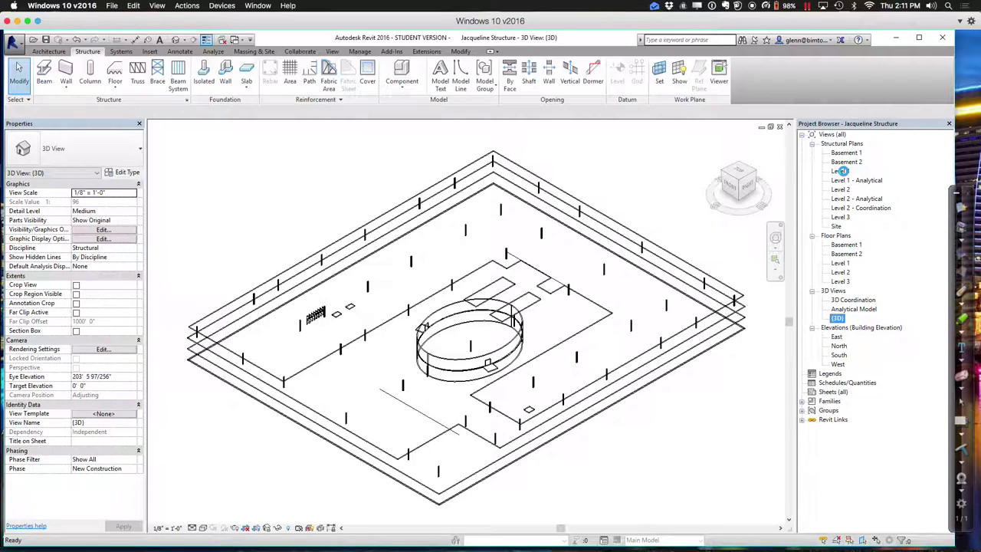
double_click(841, 170)
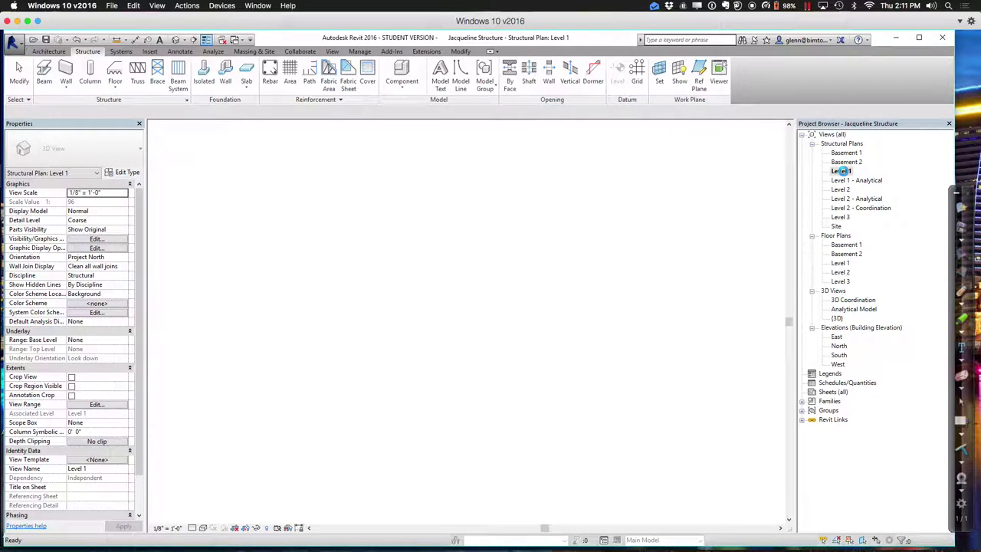
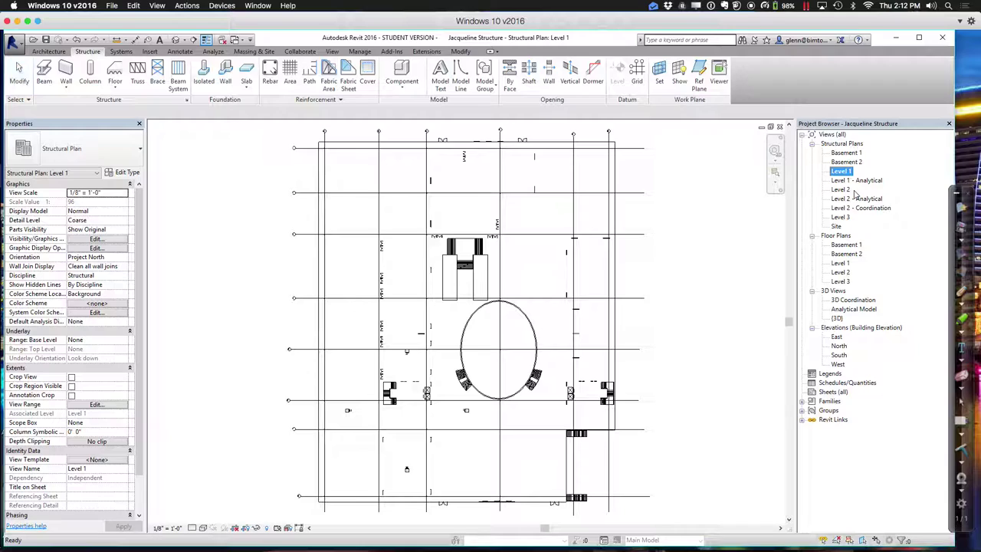
Open the Level 2 structural plan and start placing steel beams with the W12X26 type.
left_click(843, 190)
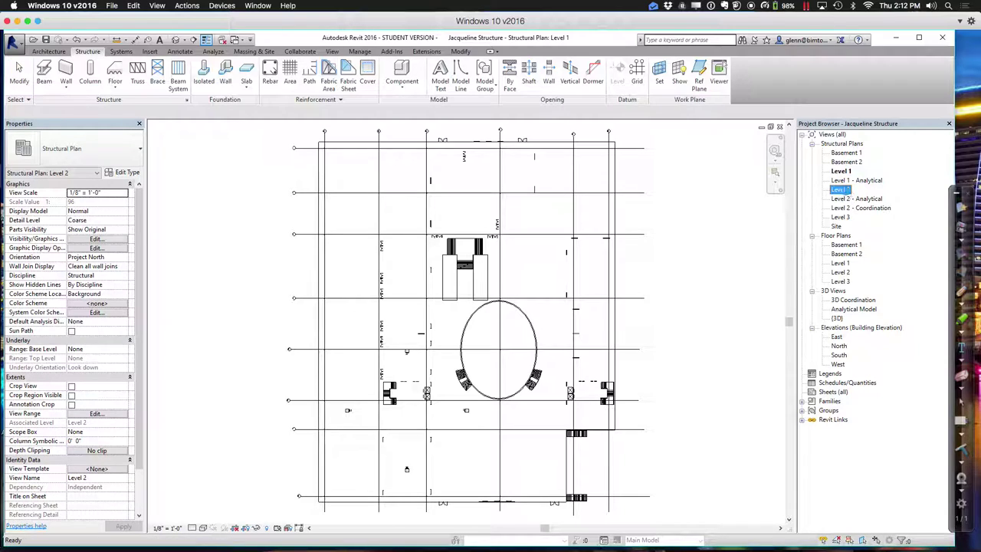
double_click(842, 190)
left_click(843, 190)
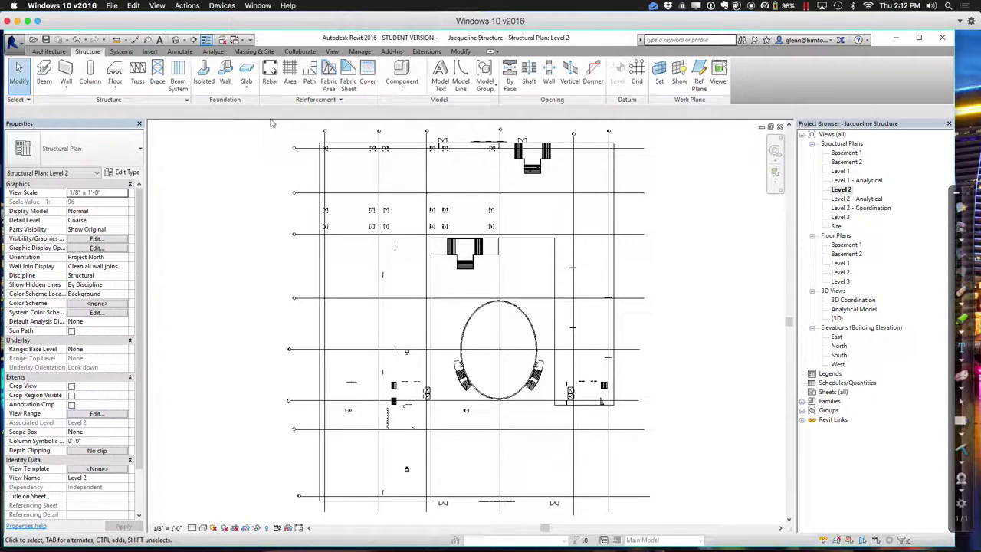
left_click(43, 73)
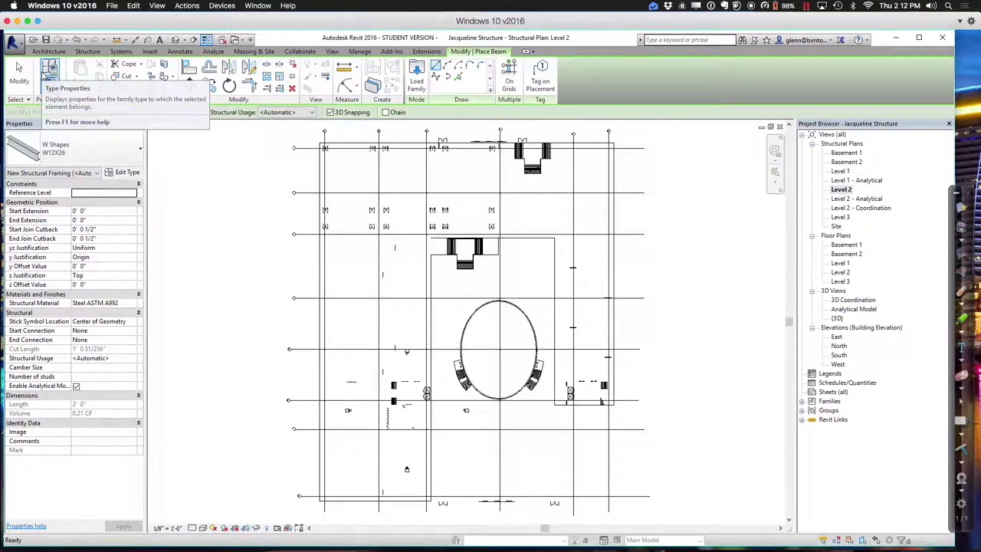
Switch the beam type to W Shapes W14X30 and set z Offset Value to -0' 5".
left_click(113, 154)
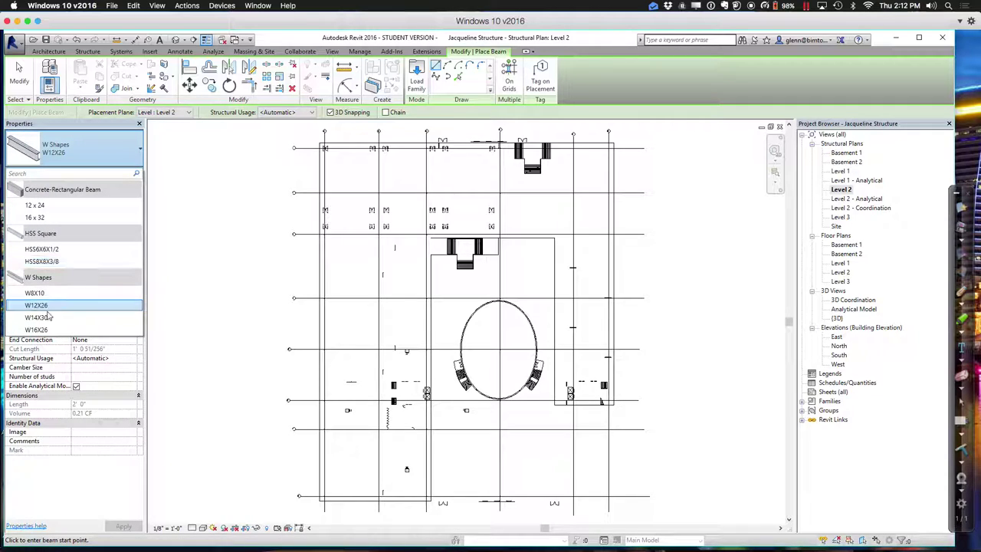
left_click(42, 319)
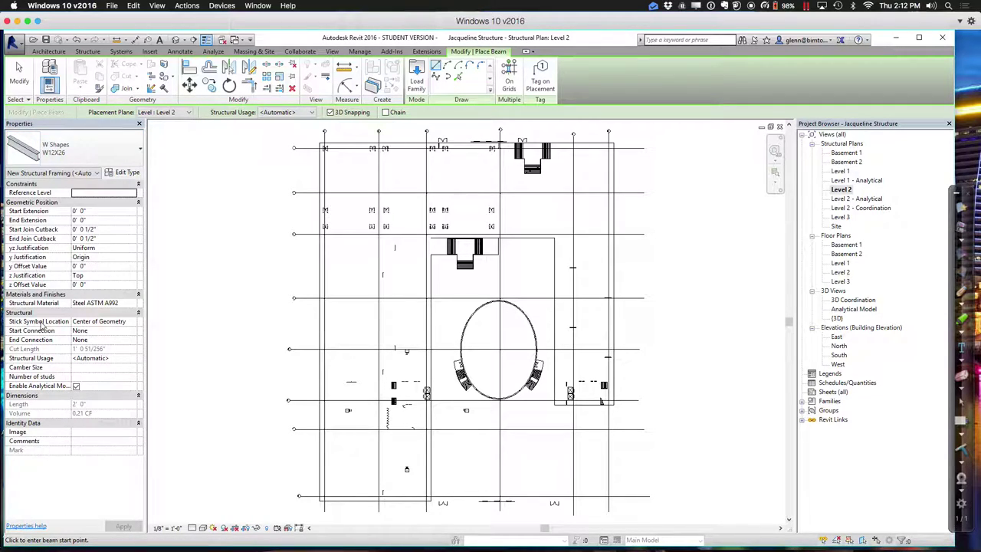
key("Escape")
left_click(105, 285)
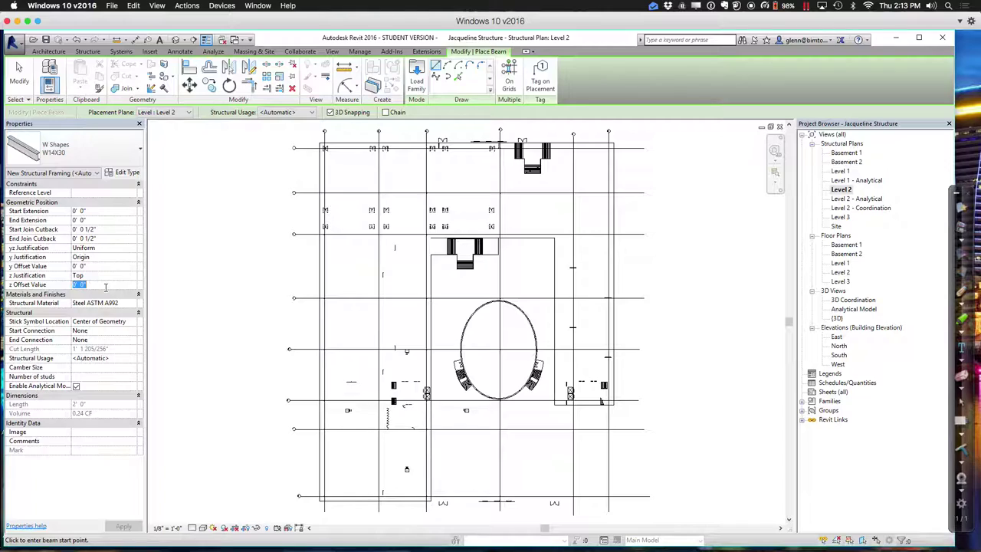
type("-5")
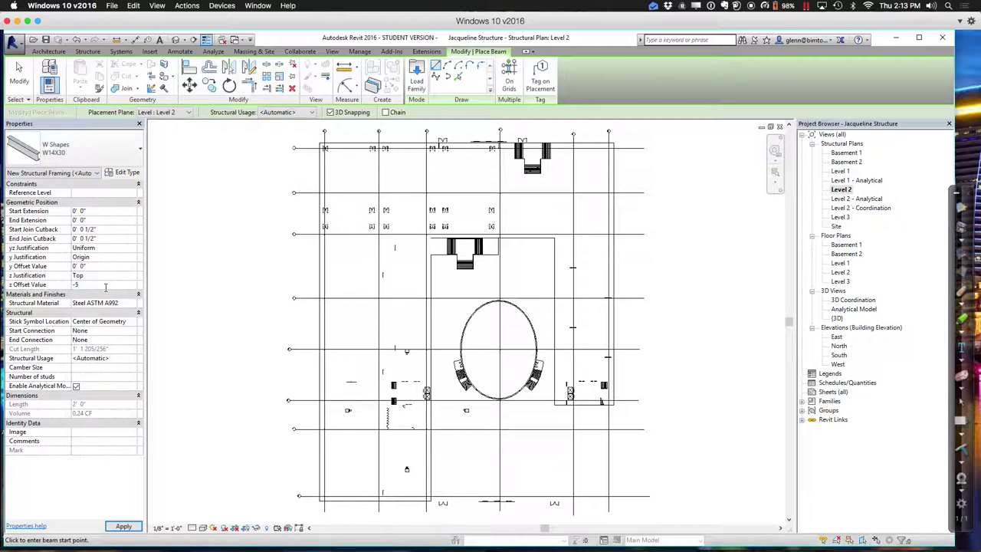
key("Return")
key("Tab")
key("Escape")
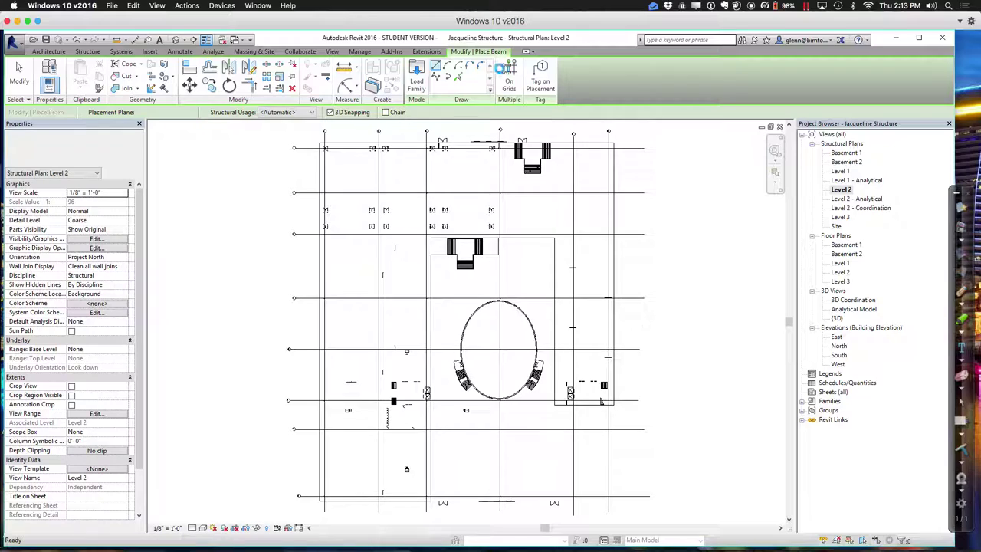
left_click(511, 68)
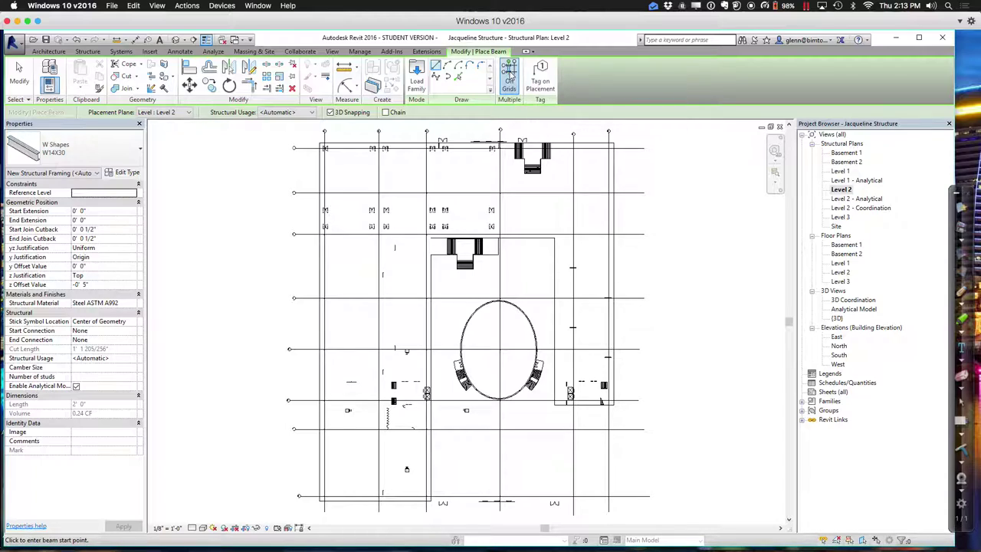
Crossing-select all Level 2 grid lines in On Grids mode and finish to create W14X30 beams.
left_click(510, 73)
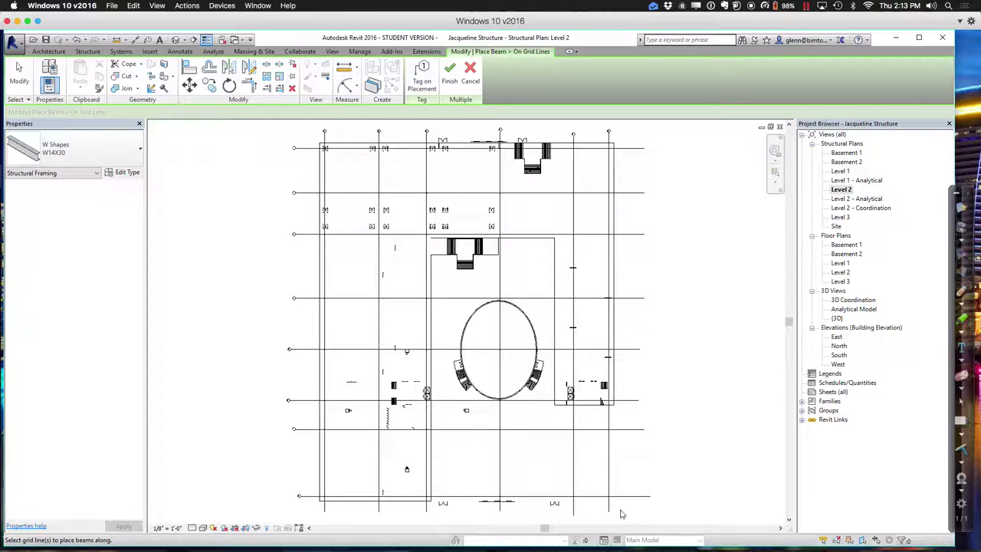
left_click_drag(630, 509, 588, 475)
key("super+a")
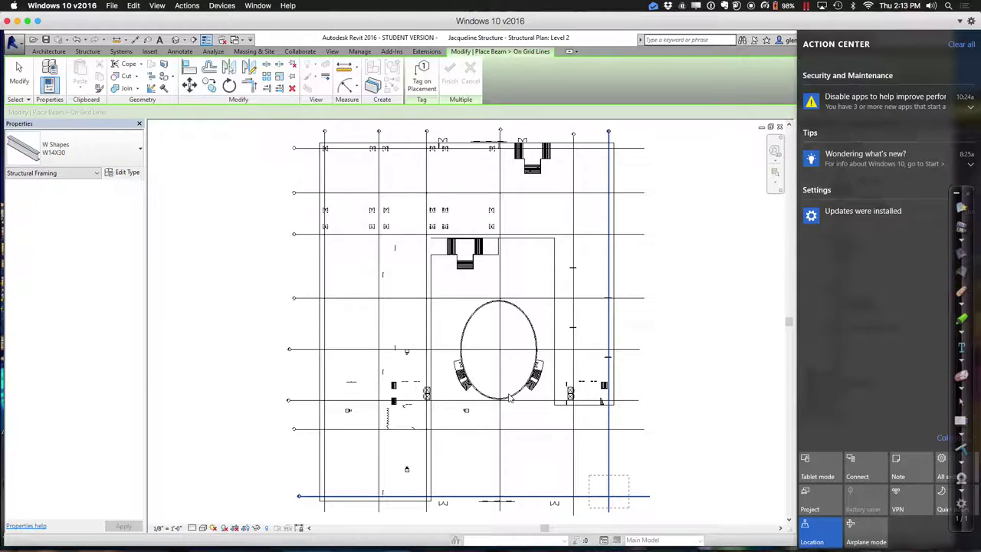
left_click(958, 46)
left_click(650, 290)
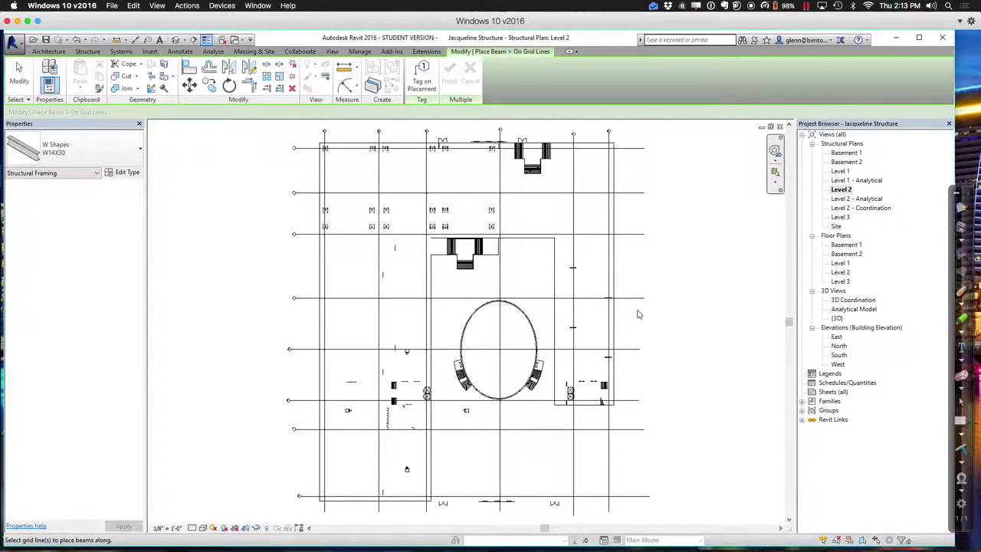
left_click(631, 511)
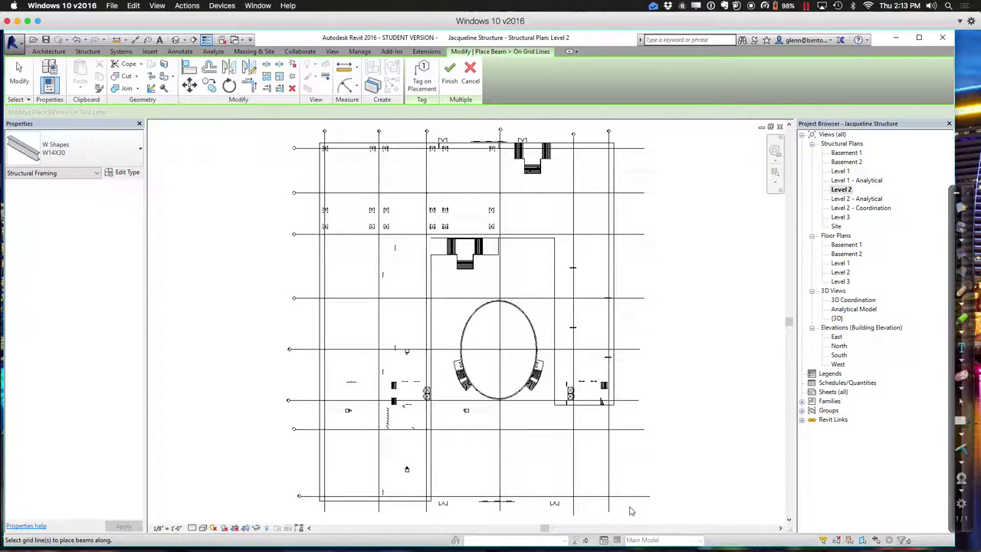
mouse_move(629, 507)
left_mouse_down()
mouse_move(567, 383)
mouse_move(368, 177)
mouse_move(310, 142)
left_mouse_up()
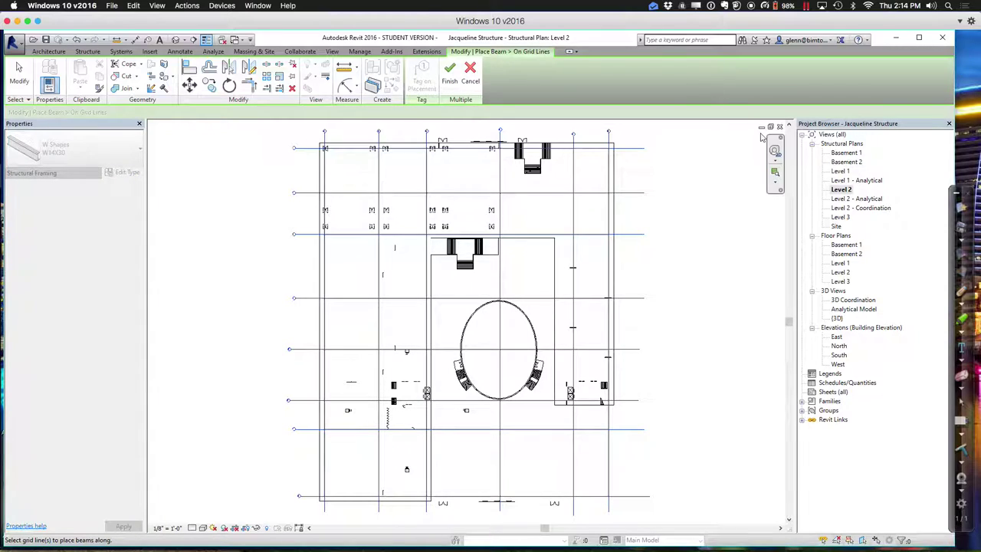
left_click(452, 75)
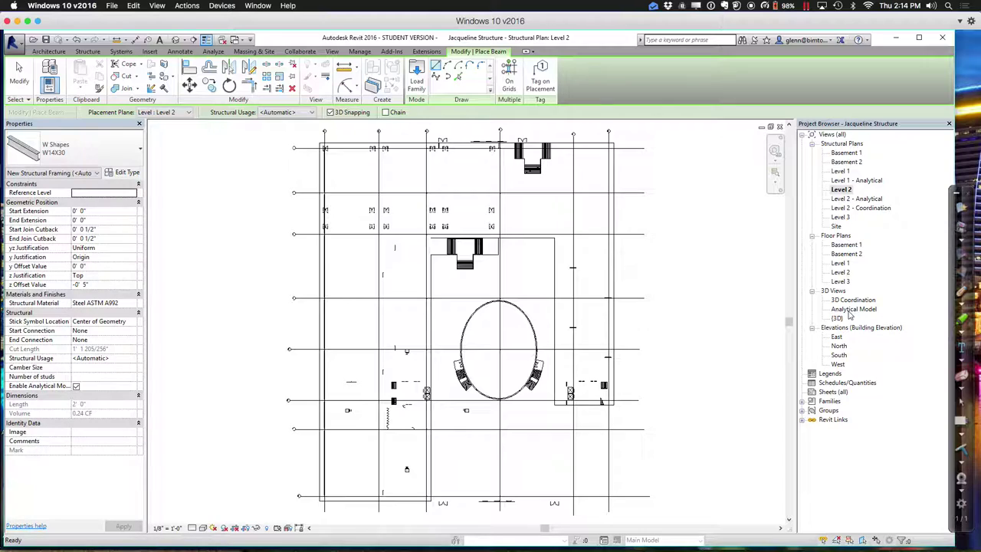
Open the {3D} view and zoom into the beam framing around the oval atrium.
left_click(837, 318)
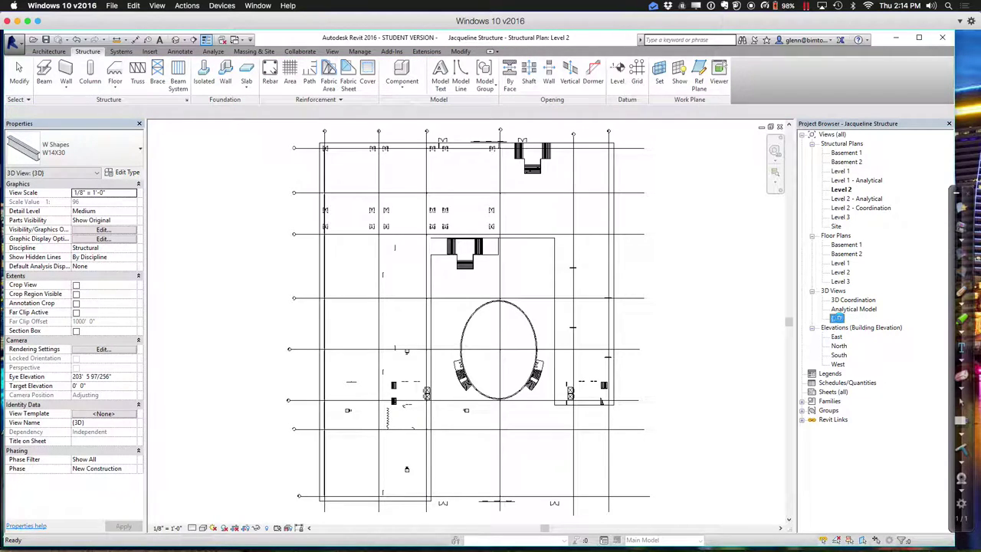
double_click(837, 318)
left_click(838, 318)
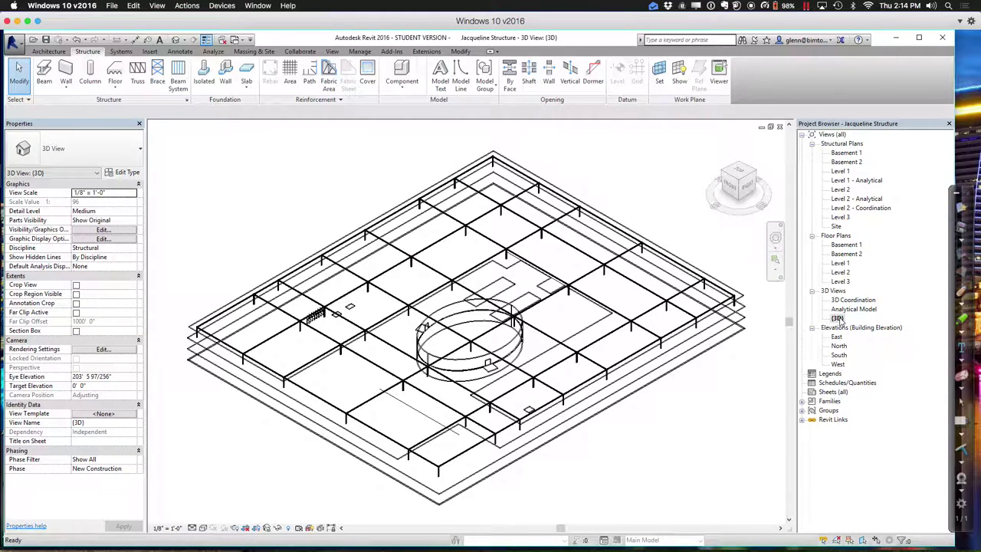
left_click(774, 259)
left_click_drag(334, 258, 655, 441)
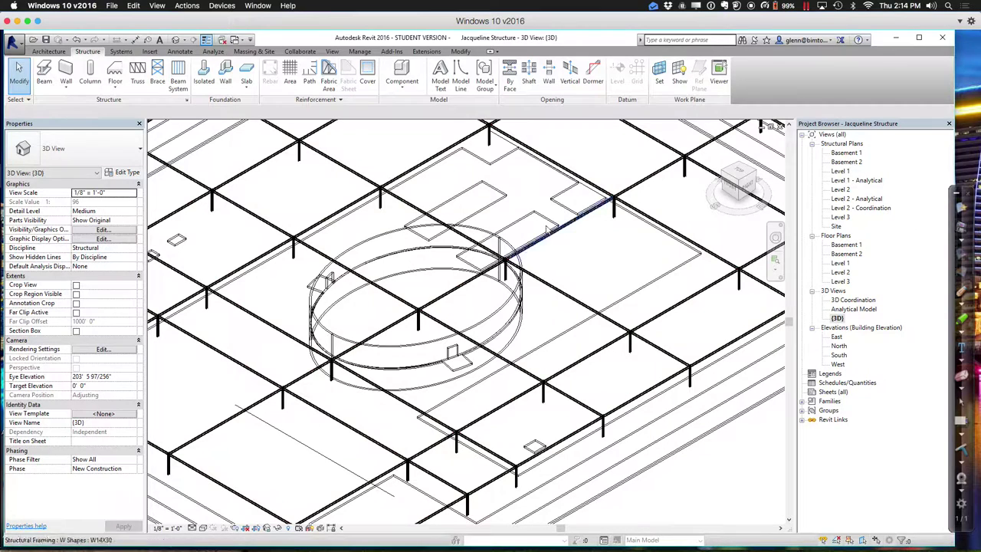
Select and inspect the beams running into the atrium to find the girder to remove.
left_click(570, 229)
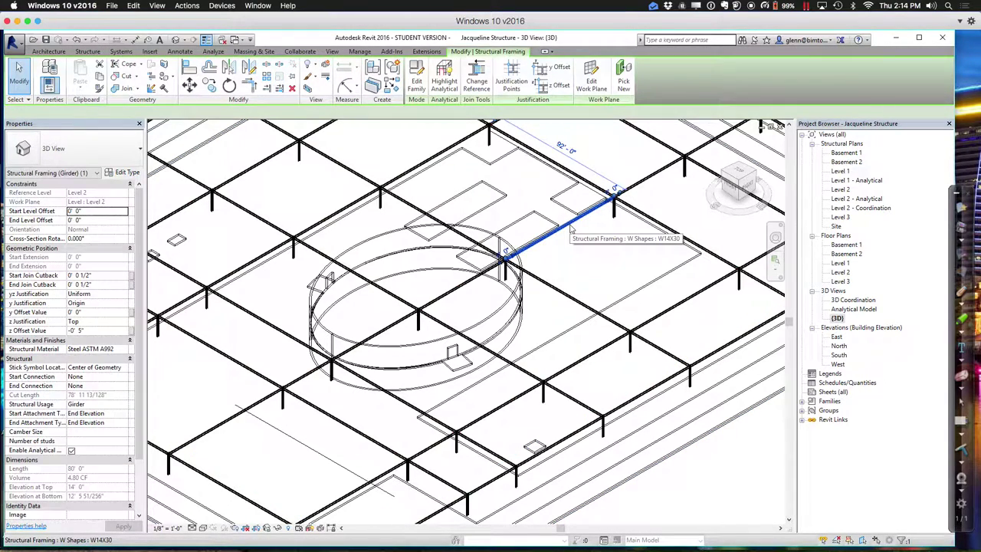
key("Escape")
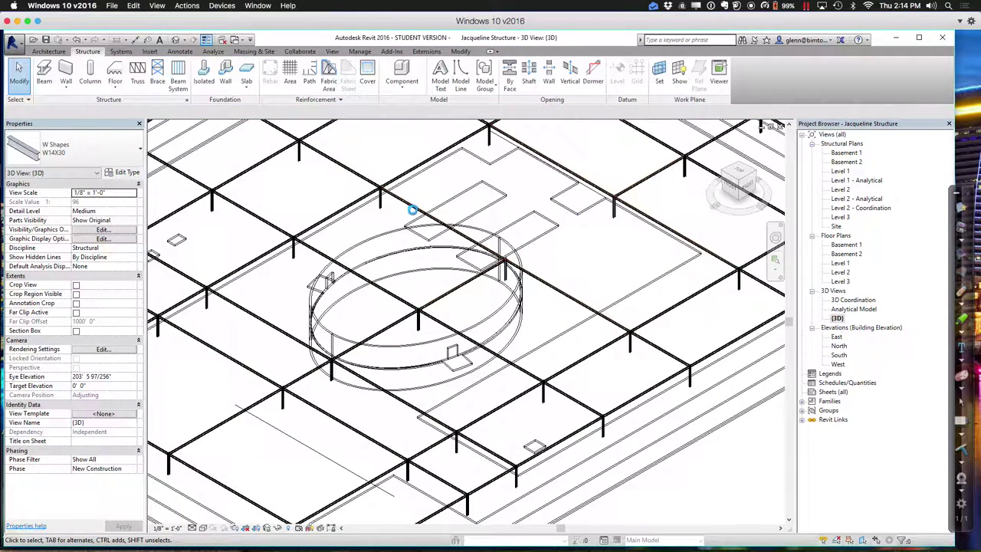
left_click(413, 211)
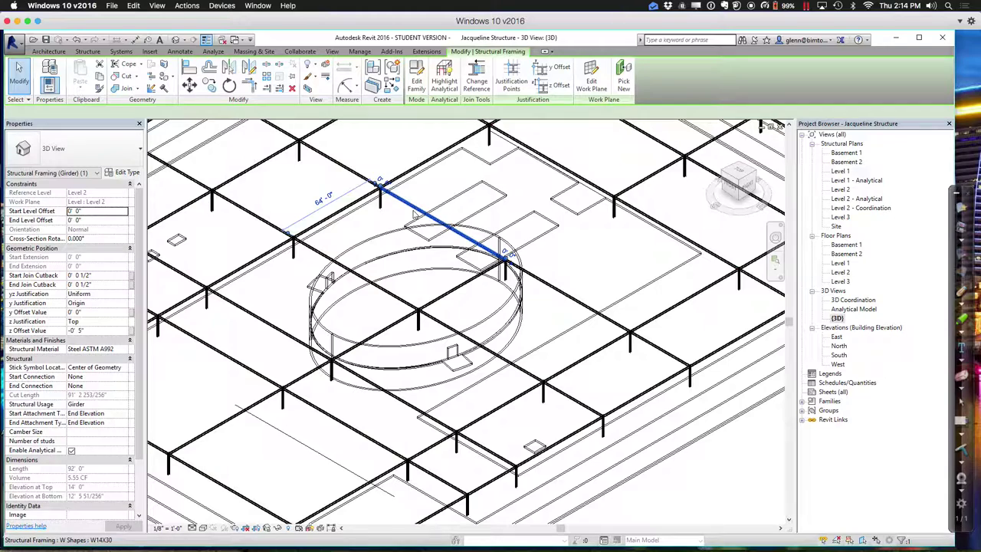
key("Escape")
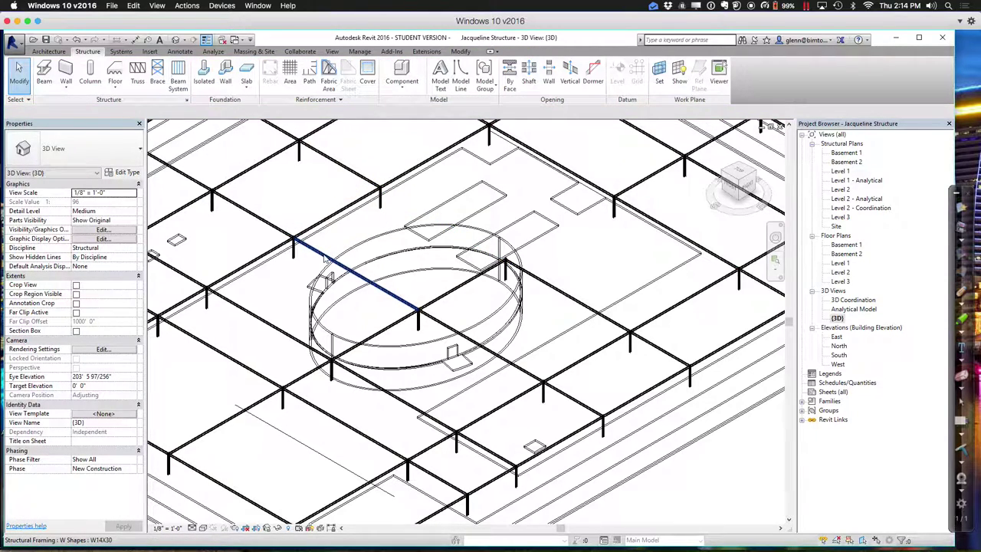
left_click(326, 259)
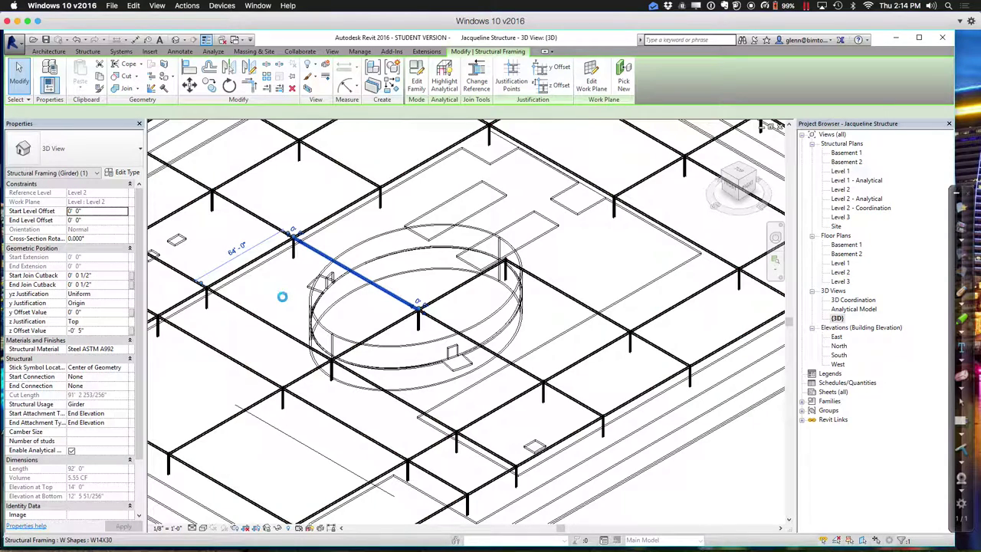
left_click(280, 299)
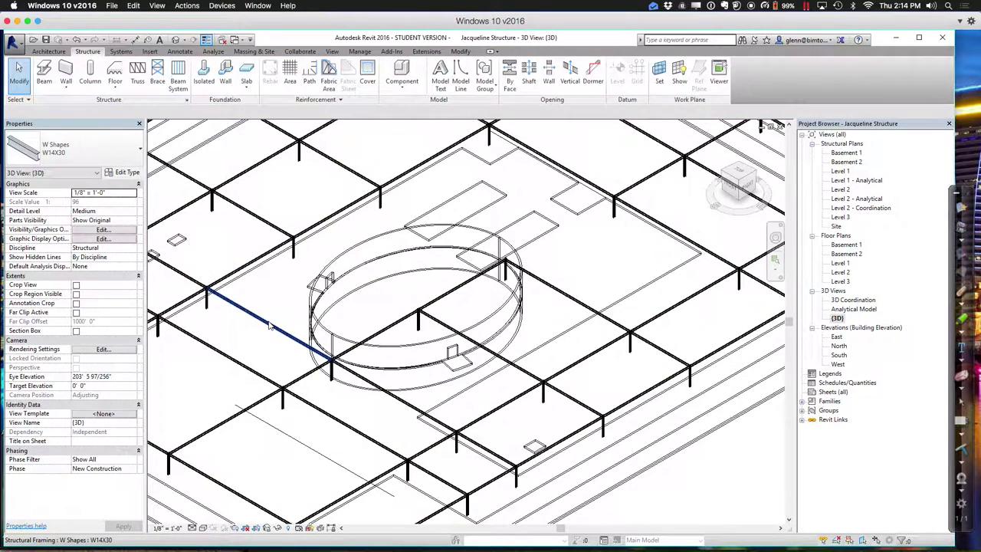
left_click(402, 388)
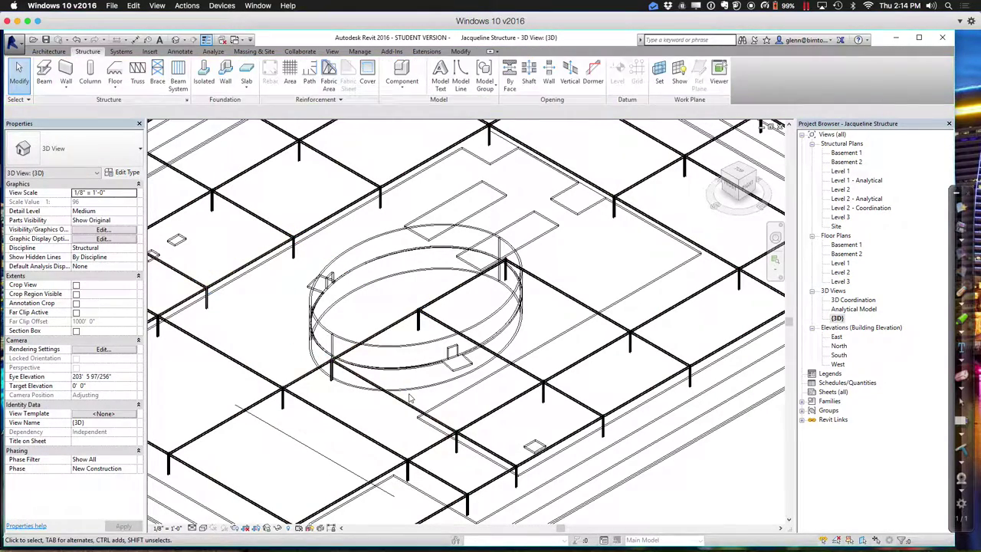
Delete the girders crossing the oval atrium and the short leftover beam segment.
left_click(401, 404)
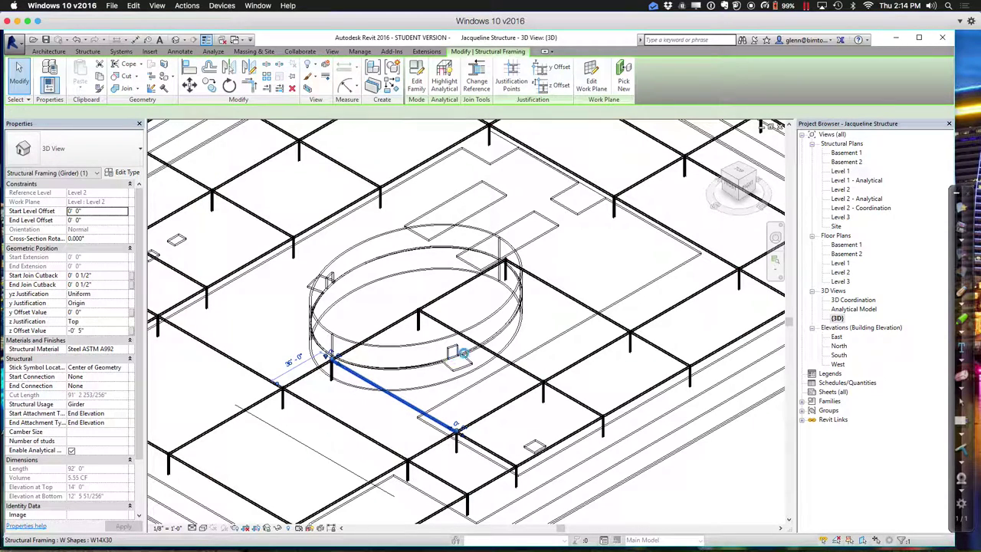
key("Delete")
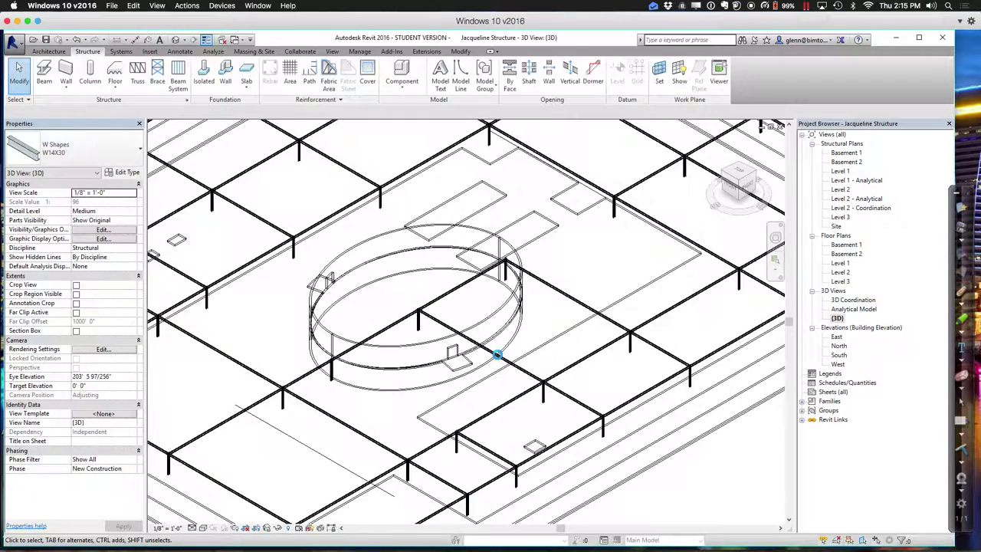
left_click(498, 359)
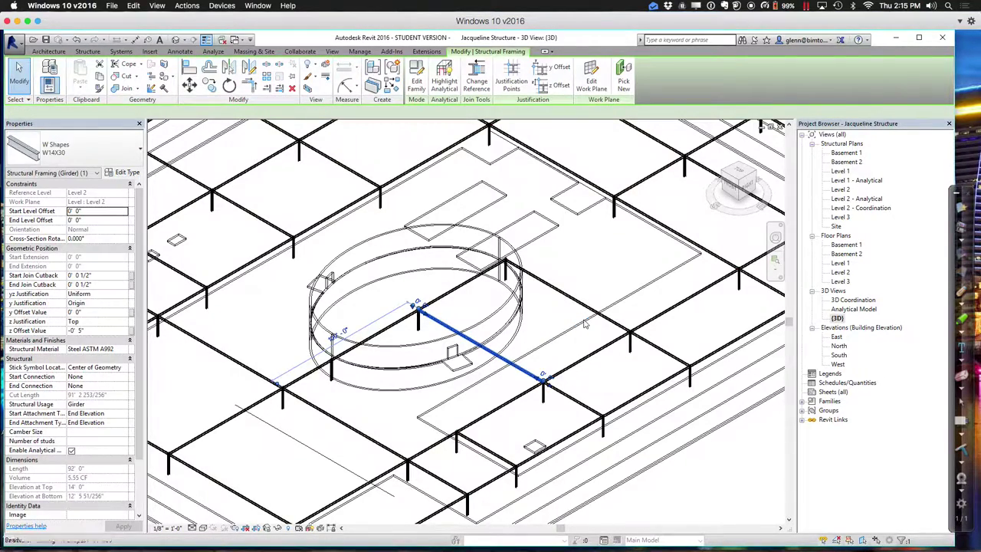
key("Delete")
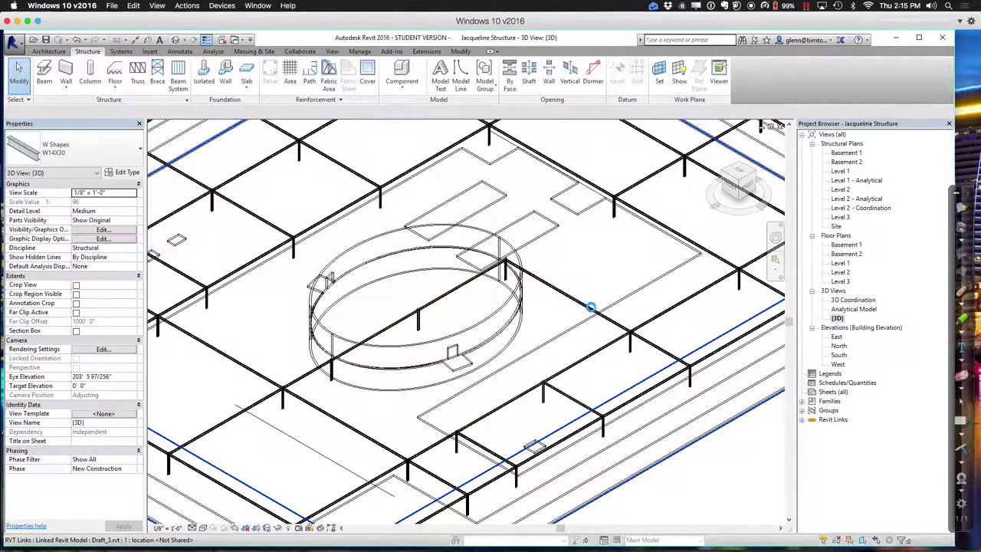
left_click(590, 307)
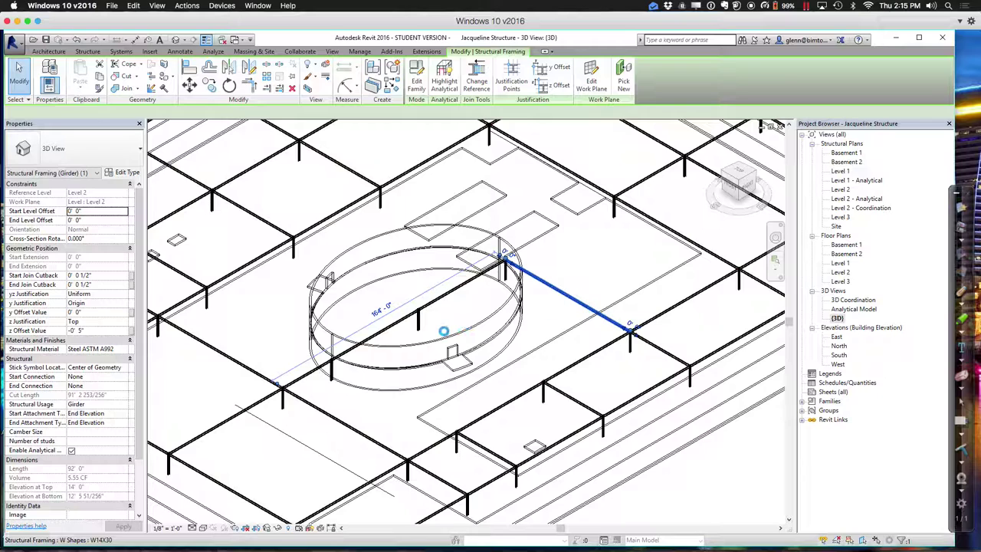
key("Delete")
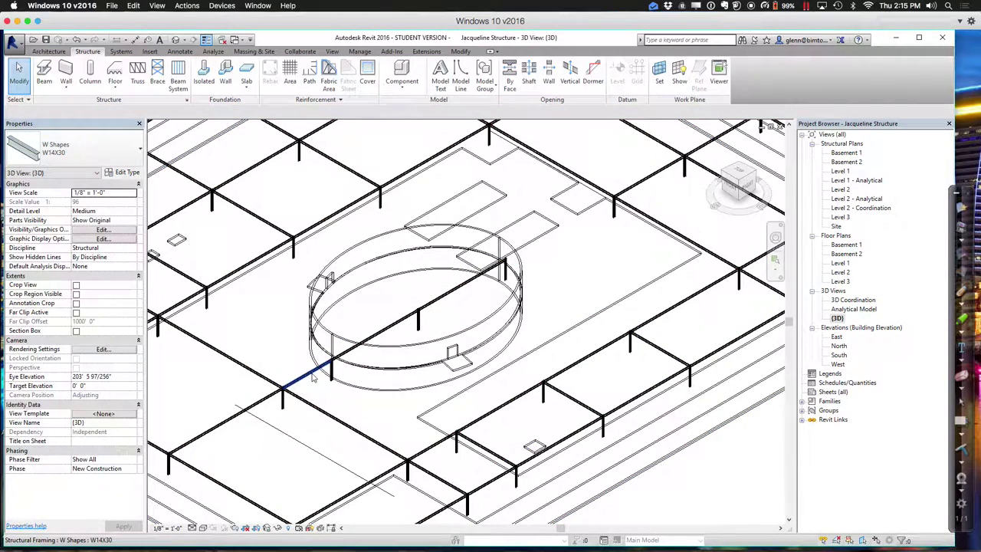
key("Delete")
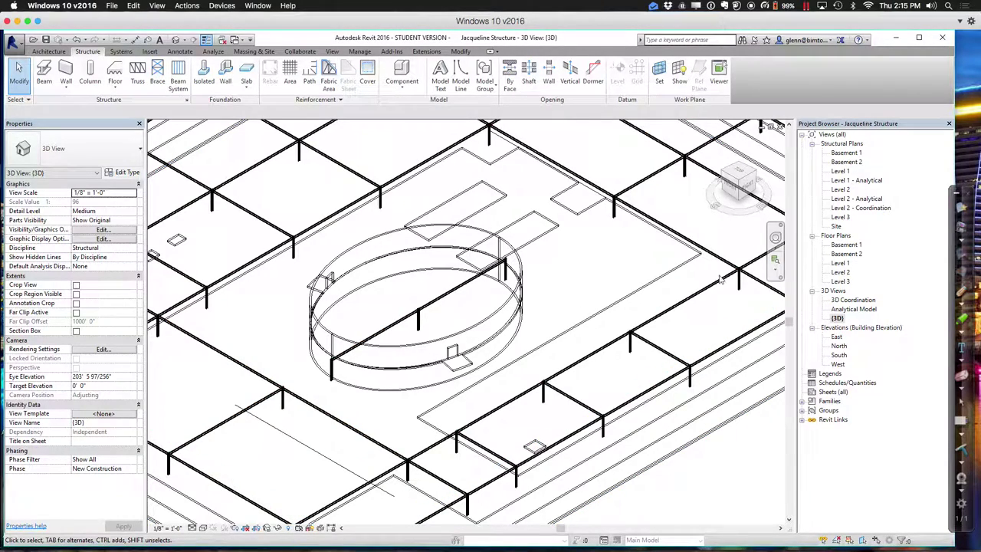
Zoom in beside the atrium and drag one beam's end to a new position.
left_click(776, 262)
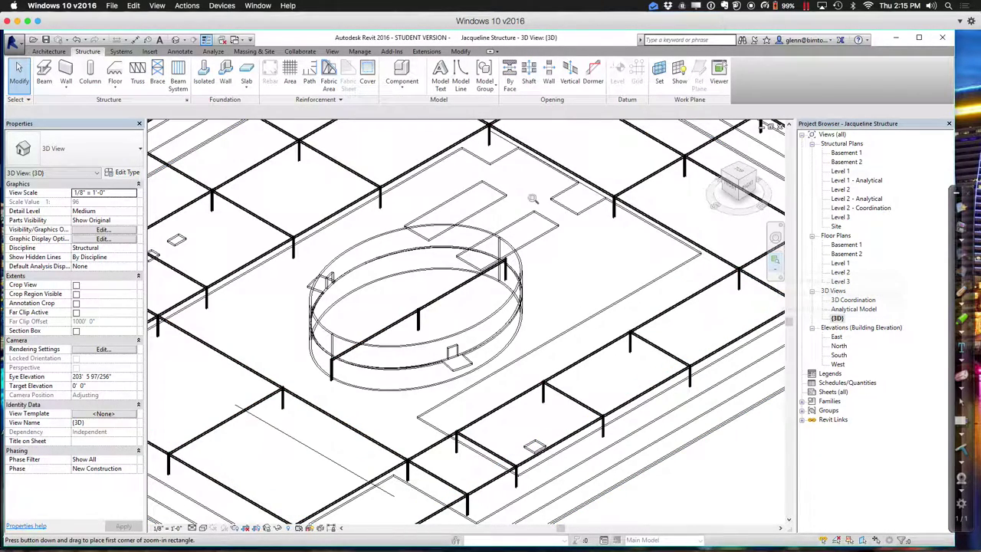
left_click_drag(469, 123, 744, 339)
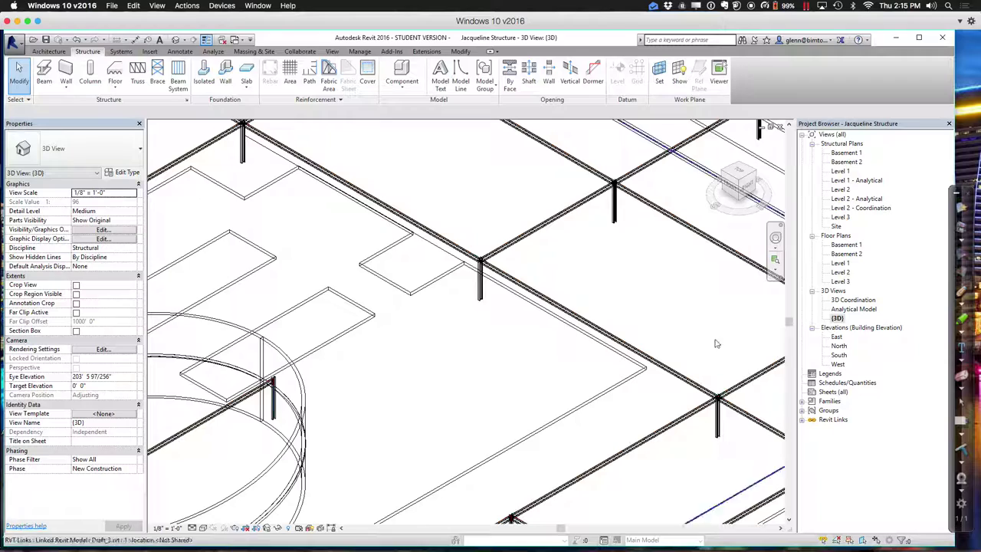
left_click(518, 243)
left_click_drag(478, 251, 449, 275)
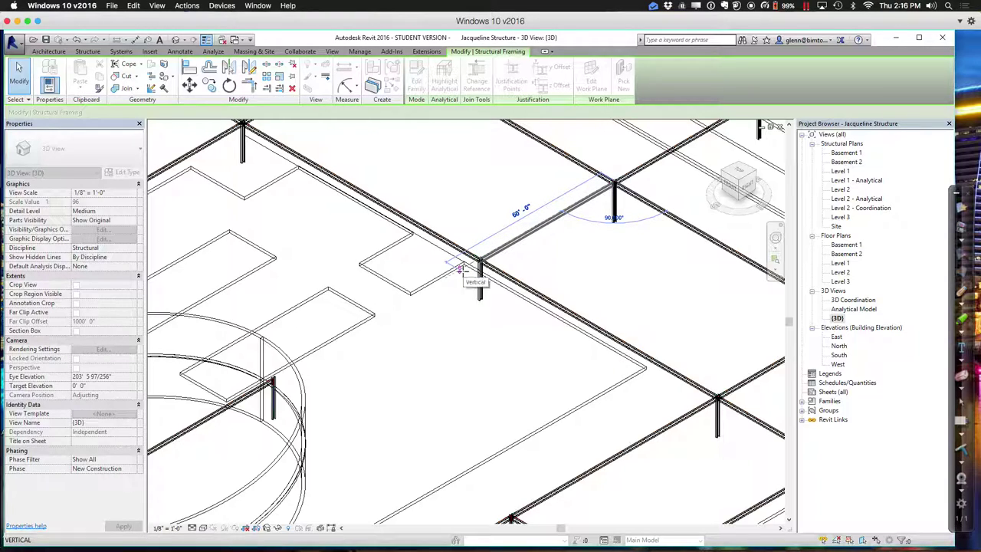
left_click(459, 267)
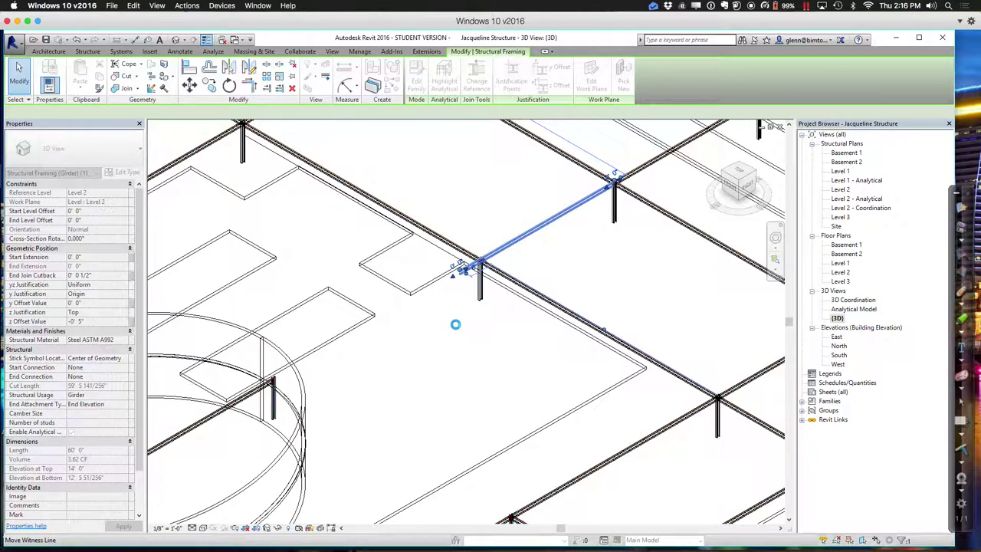
left_click(456, 329)
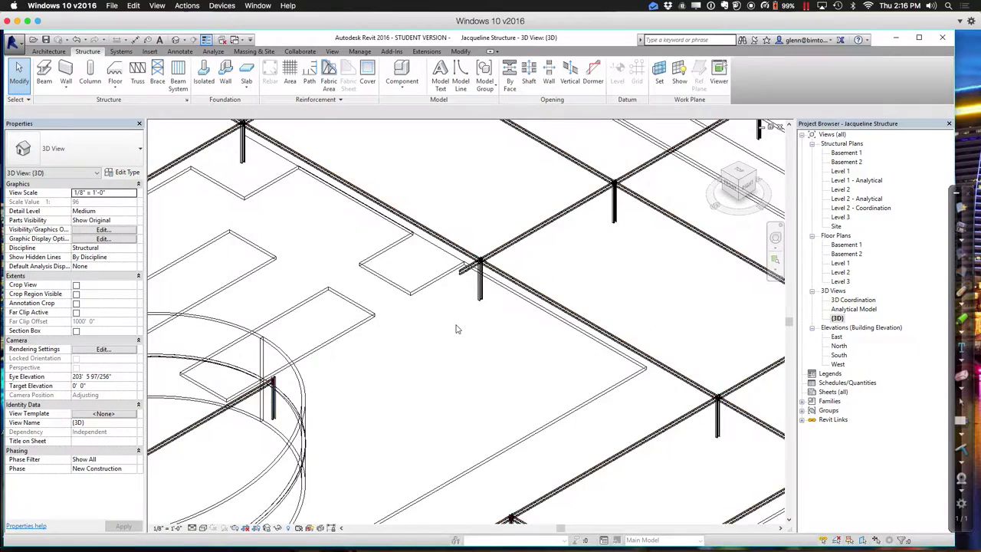
Extend the girder on the left side of the oval opening past its column, checking its 67' 6" length.
scroll(455, 329, "down", 5)
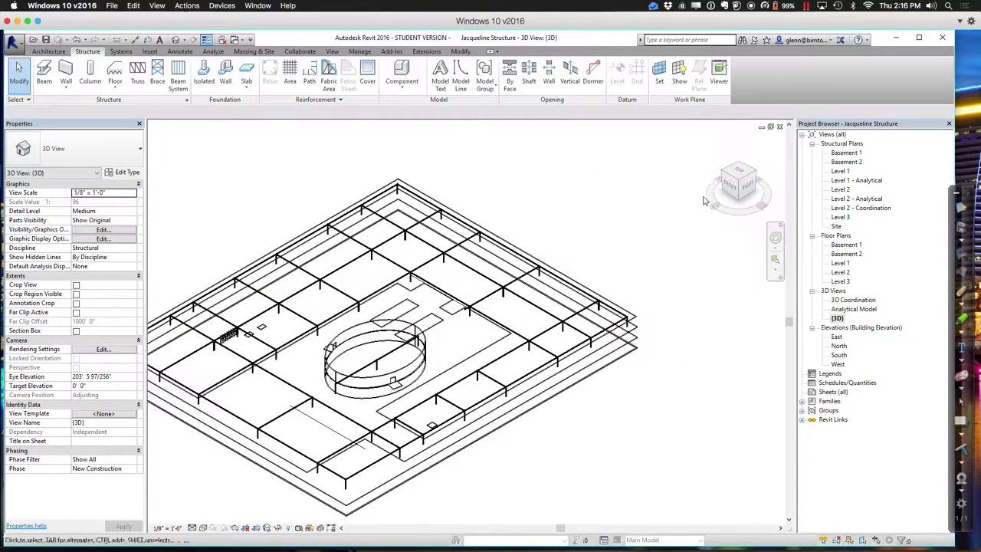
left_click(776, 265)
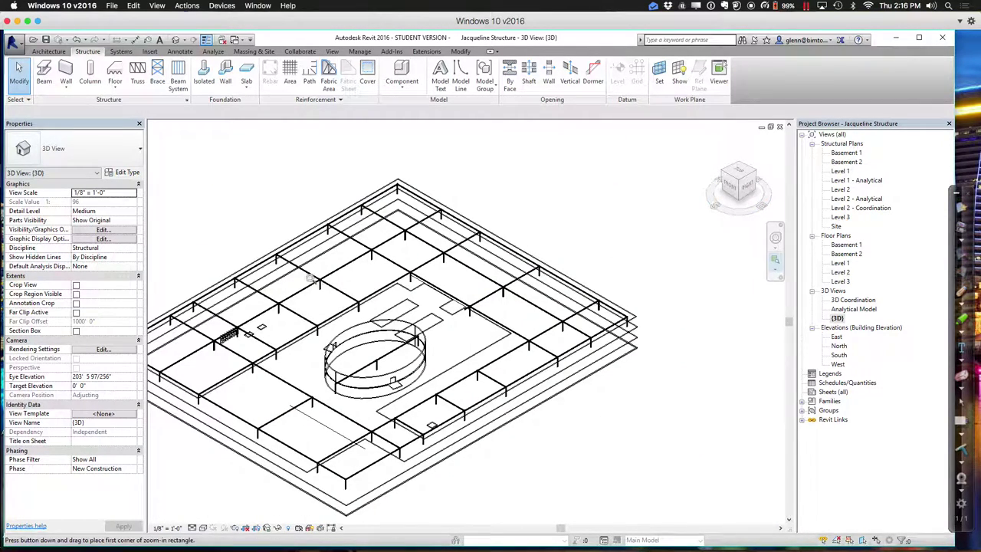
left_click_drag(289, 274, 398, 366)
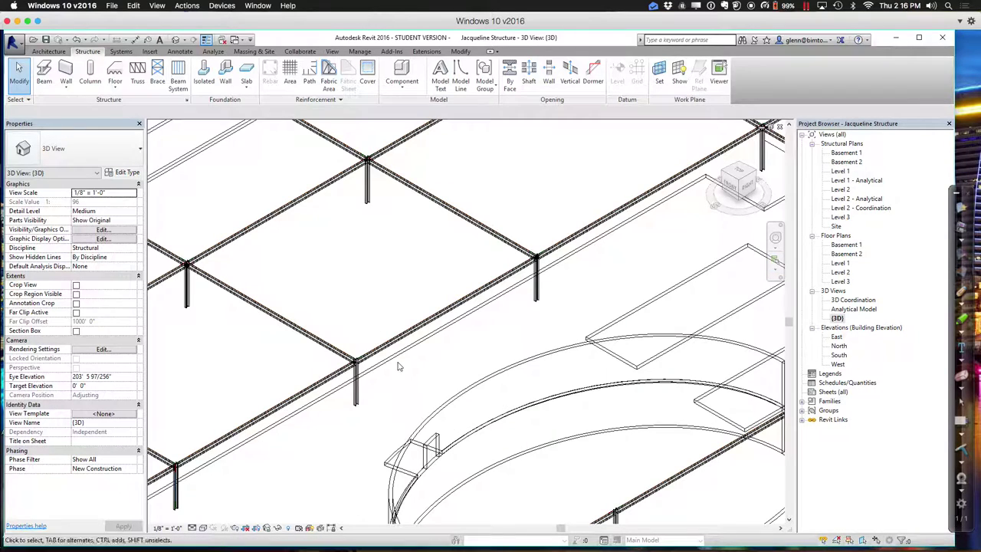
left_click(322, 346)
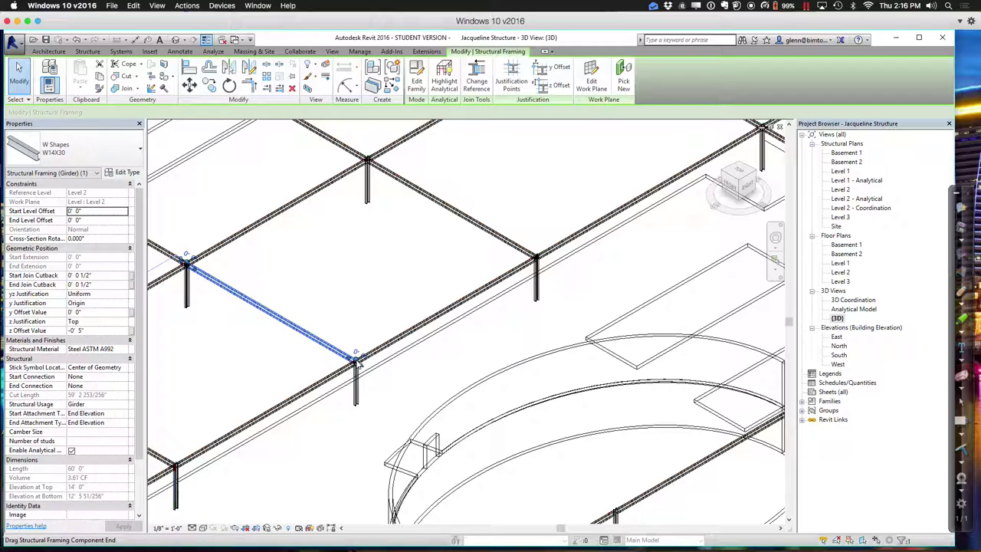
key("Escape")
left_click_drag(378, 371, 376, 369)
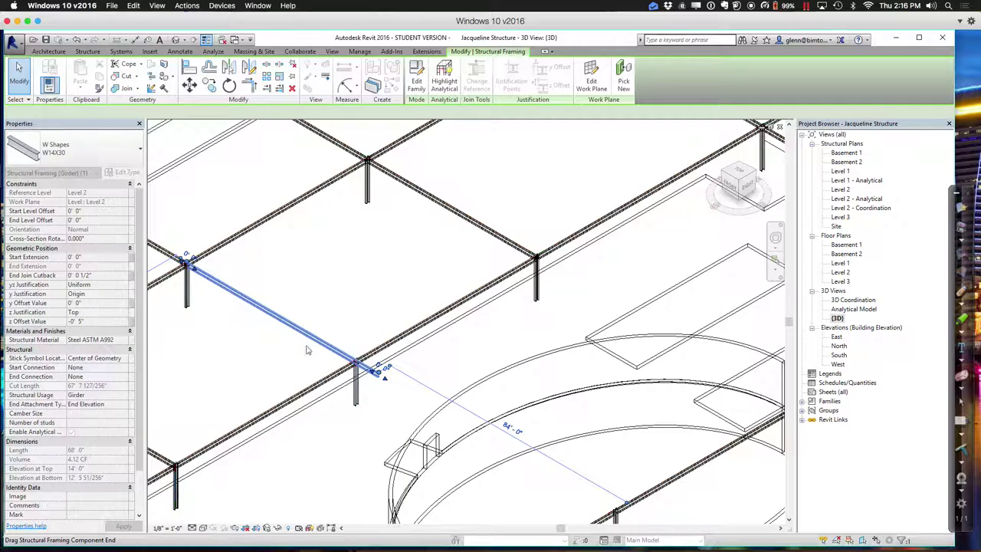
key("Escape")
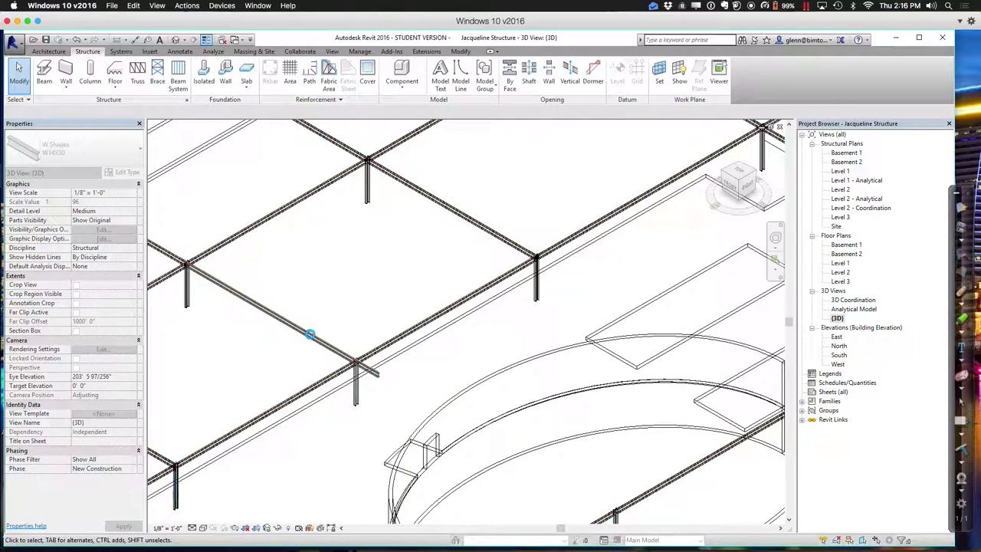
left_click(310, 334)
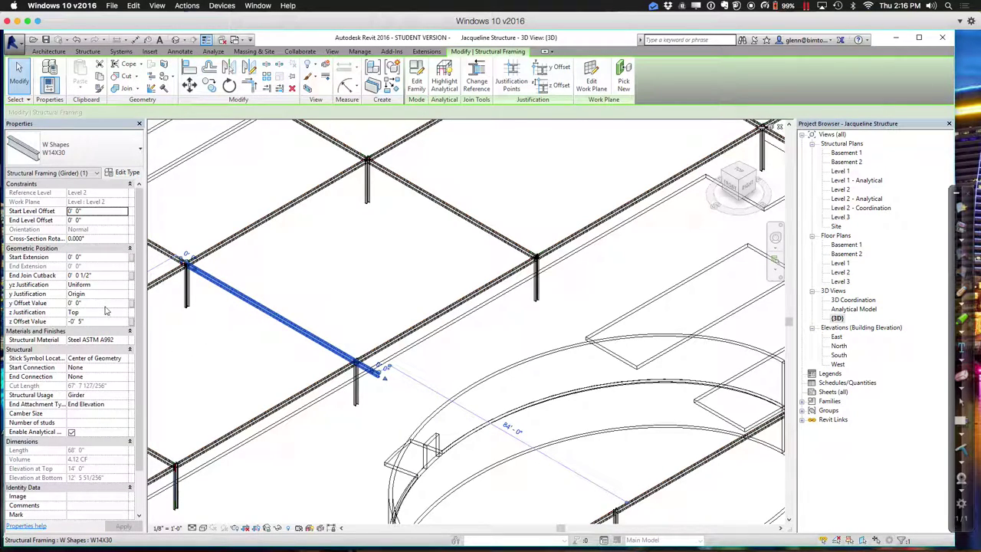
mouse_move(139, 292)
left_mouse_down()
mouse_move(136, 327)
mouse_move(139, 279)
left_mouse_up()
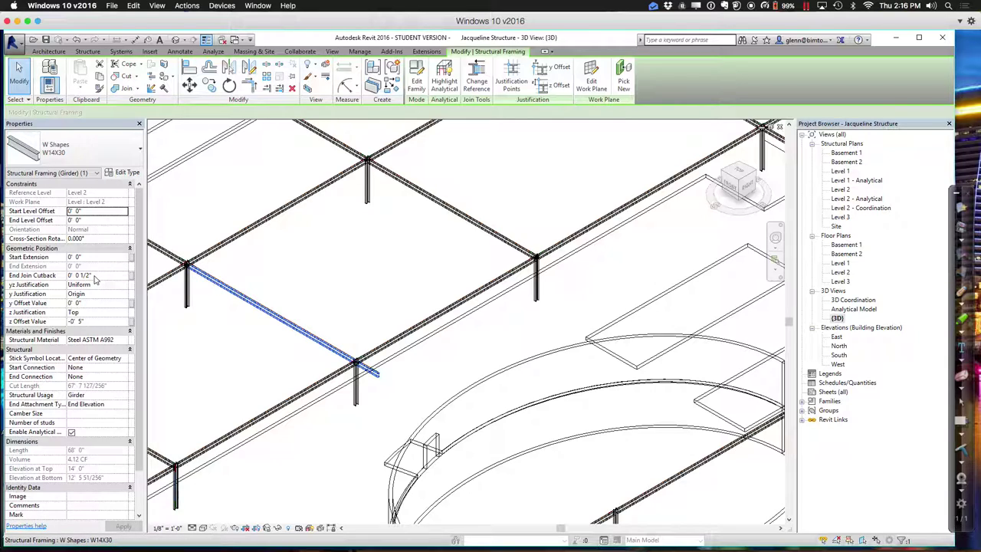
left_click(472, 341)
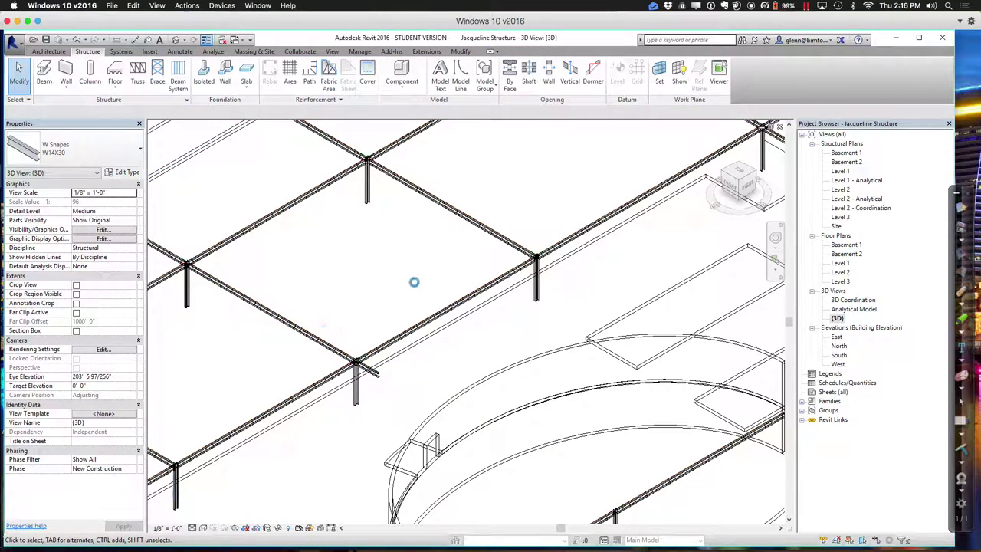
Extend the upper girder past its column to the extension intersection after cancelling the join error.
left_click(447, 203)
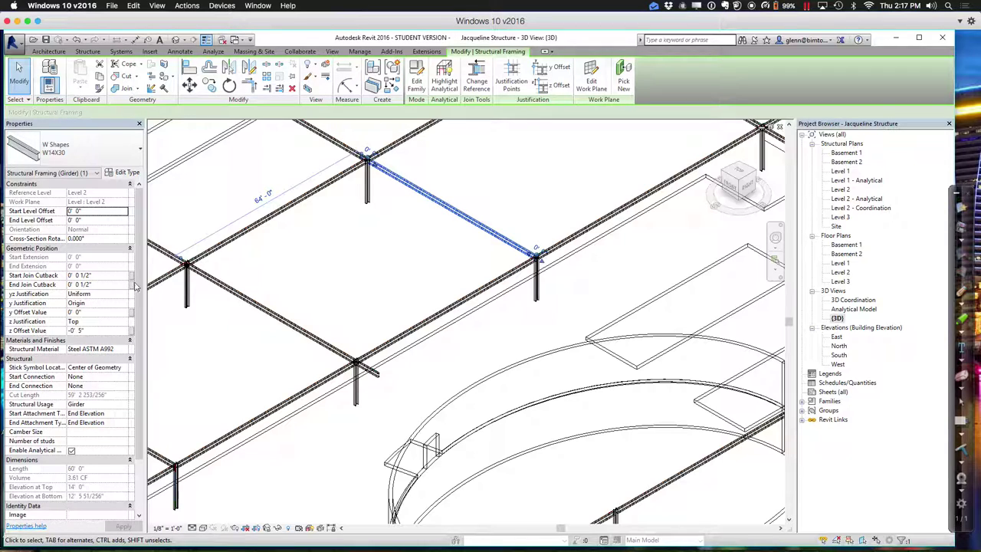
left_click(338, 315)
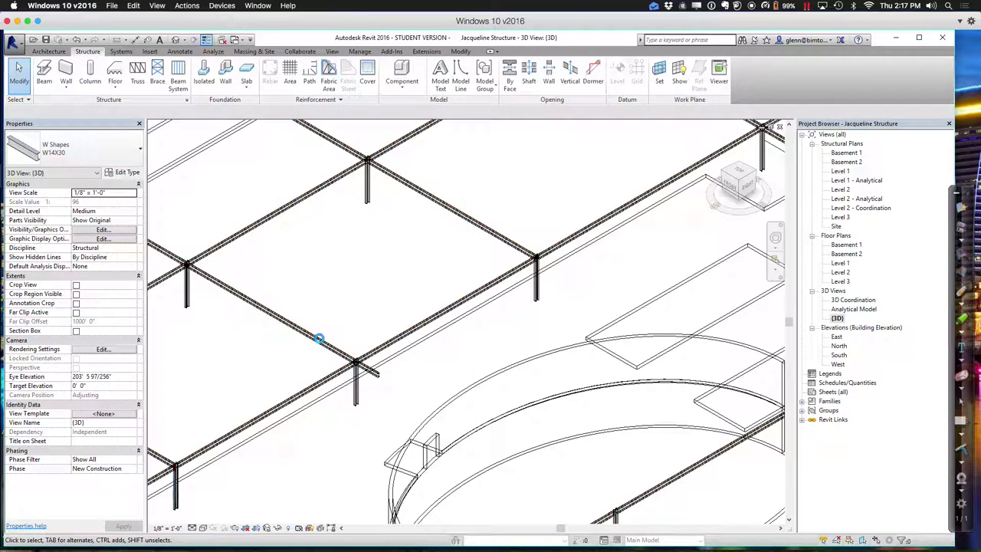
left_click(319, 340)
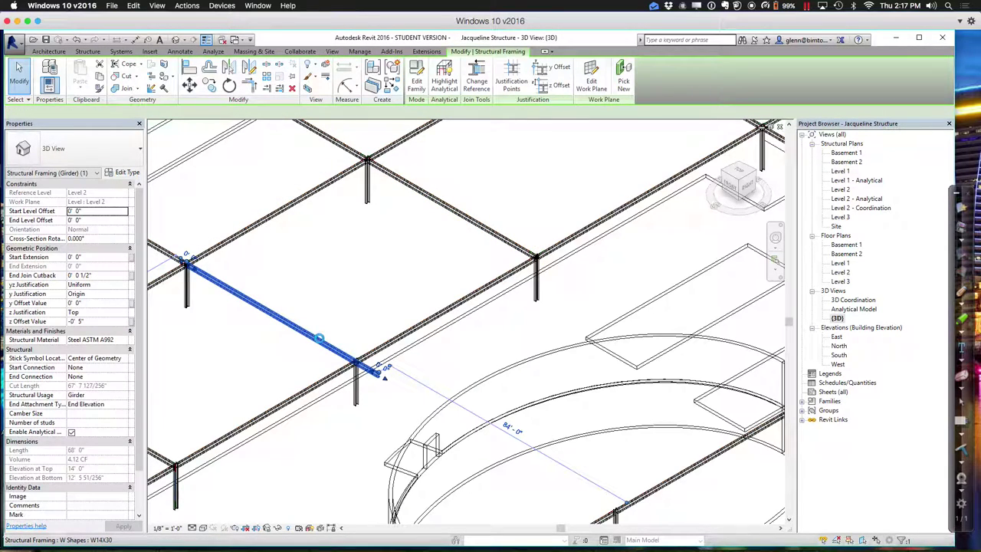
left_click(479, 283)
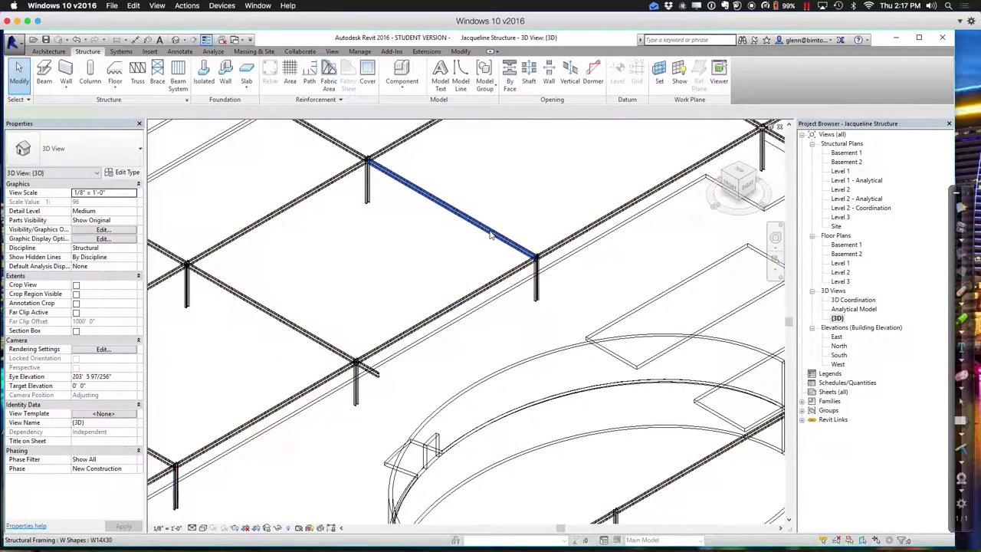
left_click(489, 234)
left_click_drag(538, 259, 560, 268)
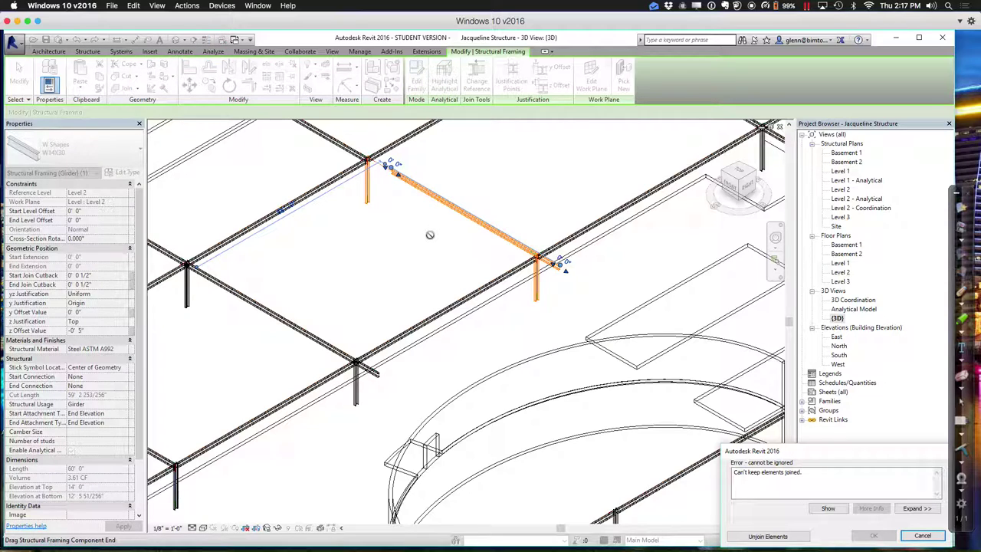
key("Escape")
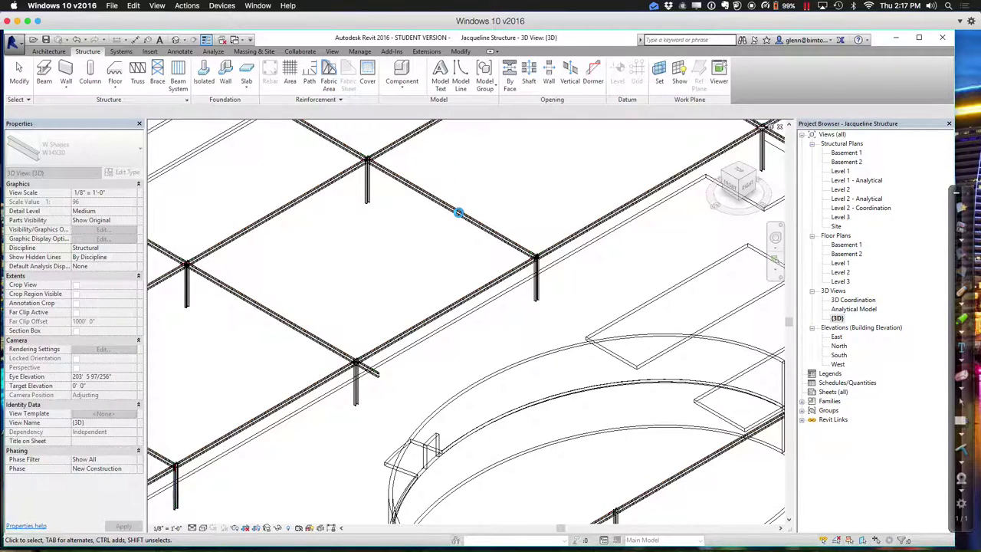
left_click(457, 213)
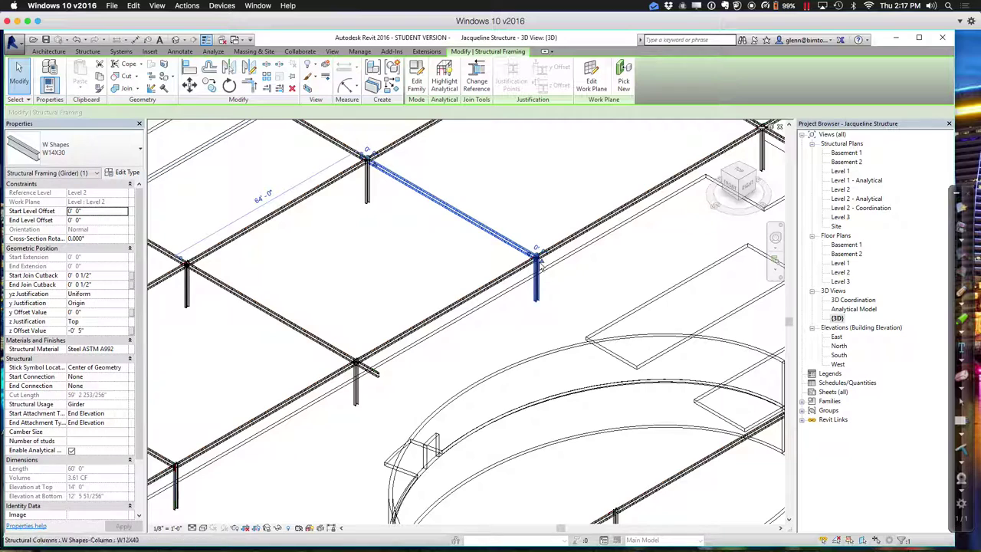
left_click_drag(539, 262, 556, 267)
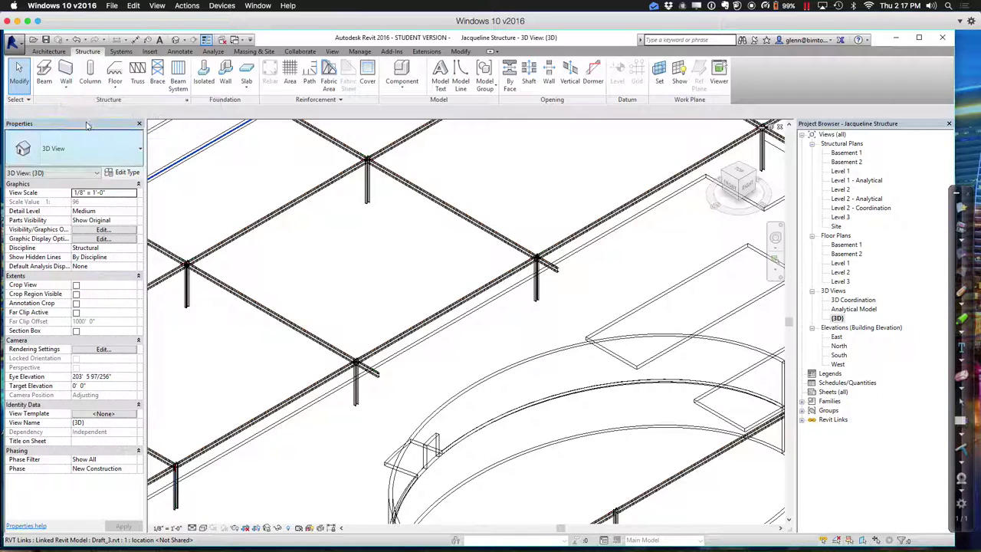
Draw a W14X30 beam connecting the two extended girder ends at the atrium edge.
left_click(45, 81)
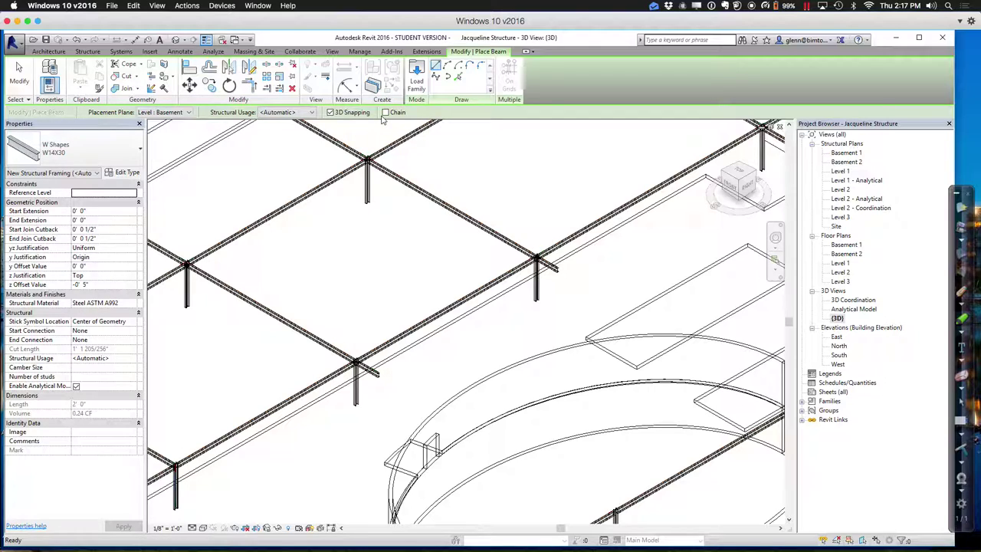
left_click(379, 377)
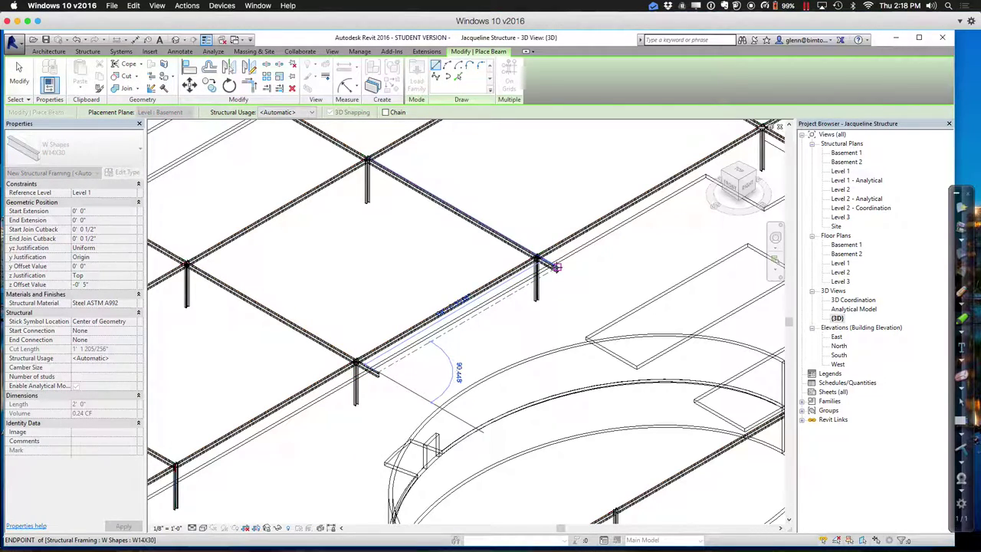
left_click(556, 267)
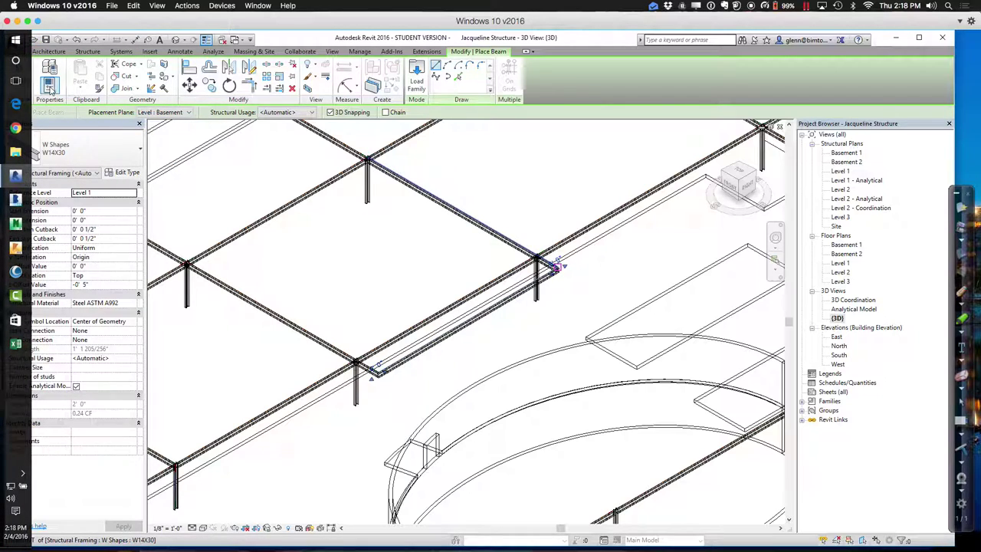
left_click(23, 75)
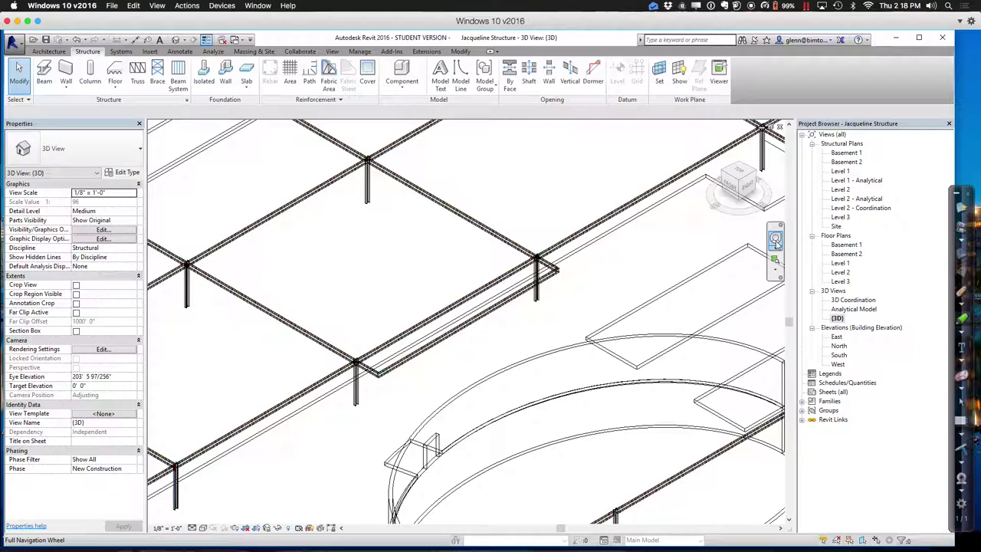
Add another W14X30 beam from the column to the framing endpoint further along.
middle_click_drag(711, 311, 551, 348)
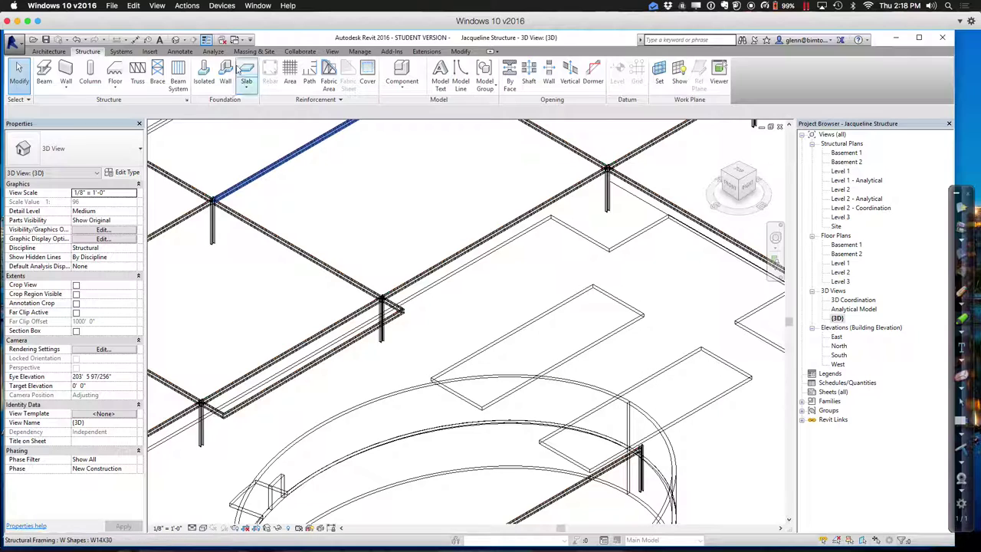
left_click(43, 75)
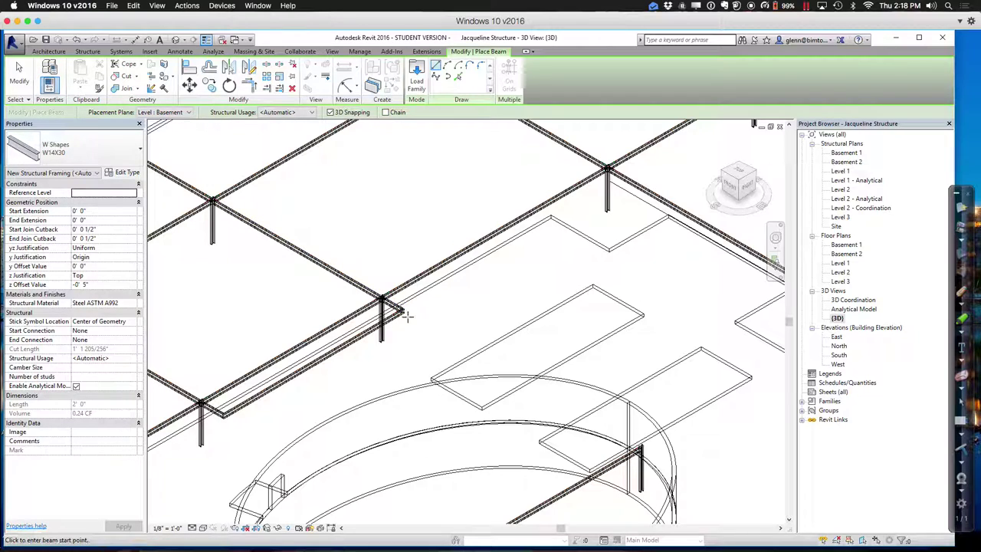
left_click(393, 308)
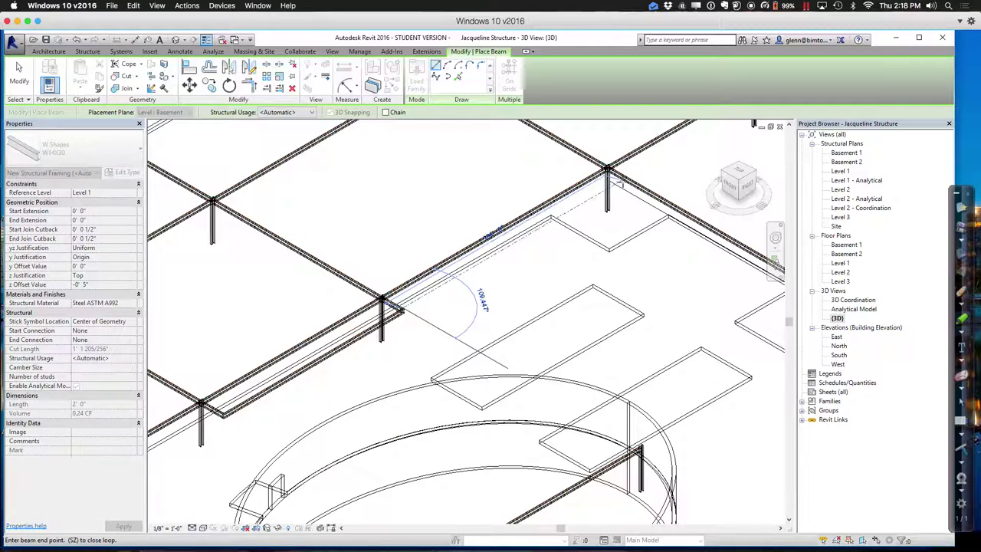
left_click(626, 174)
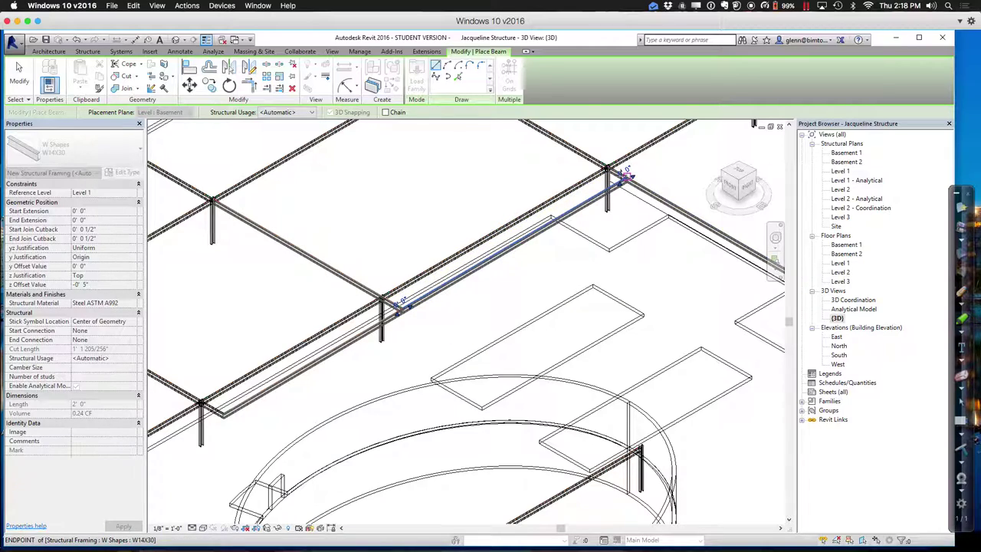
left_click(18, 73)
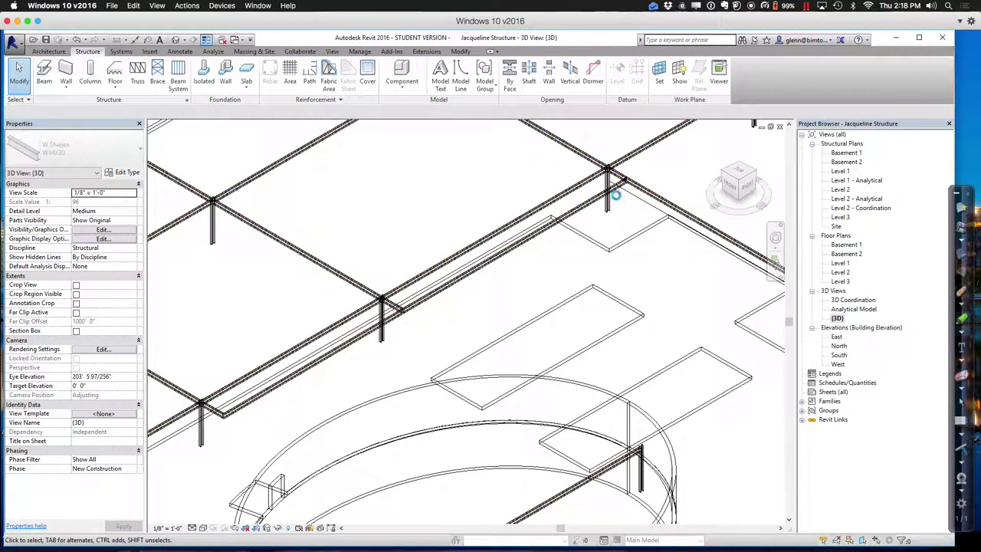
scroll(627, 196, "up", 5)
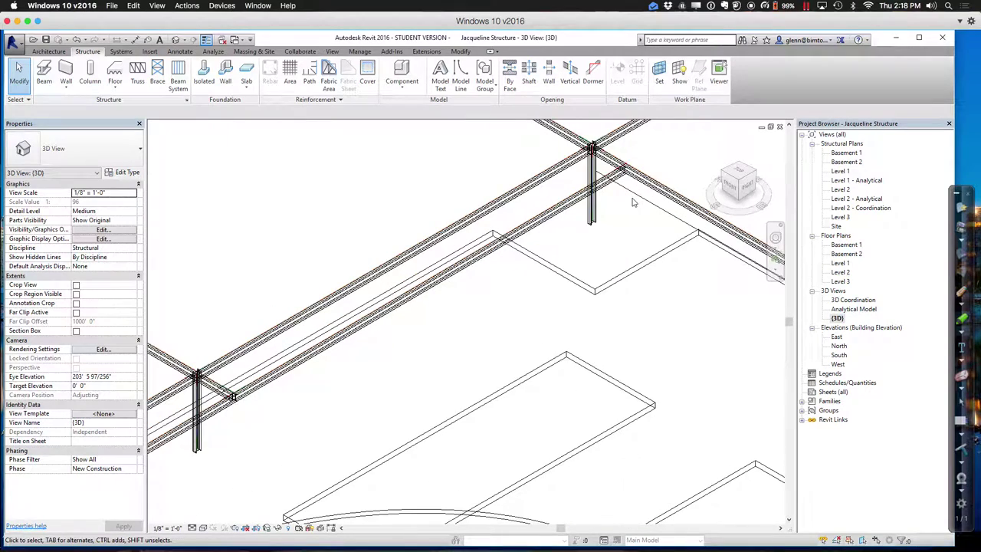
Try the Shaded visual style, then set Wireframe and zoom out to the whole Level 2 framing.
middle_click_drag(631, 201, 625, 252)
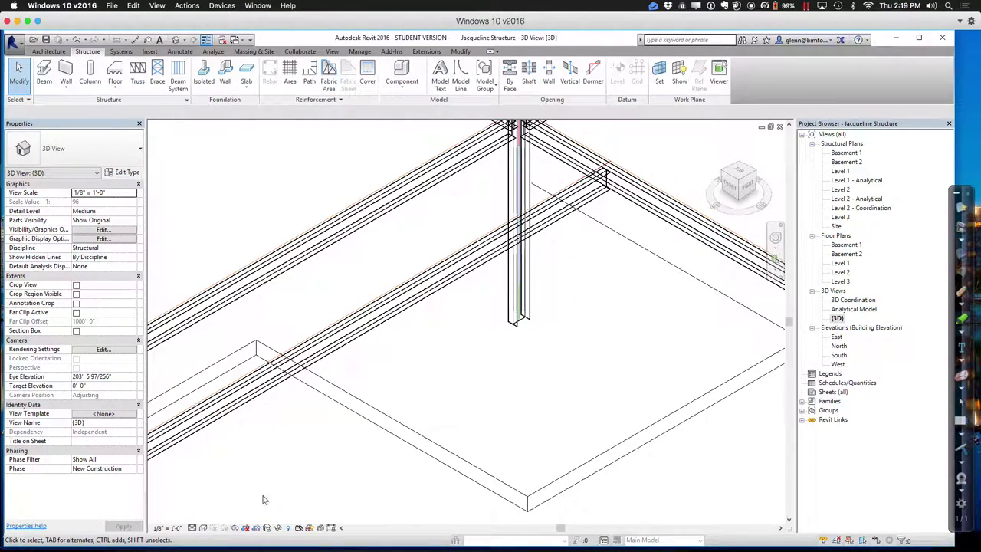
left_click(203, 528)
left_click(219, 487)
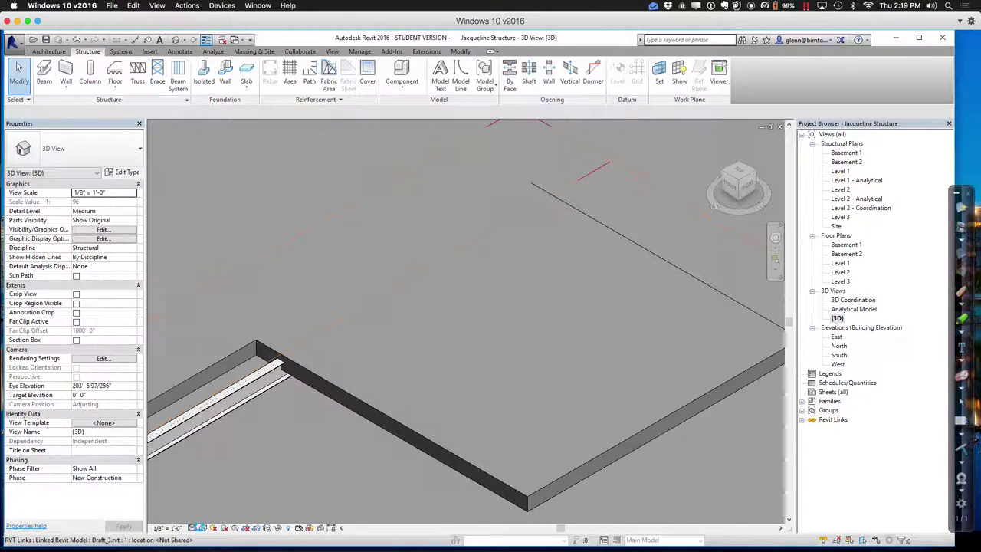
left_click(201, 528)
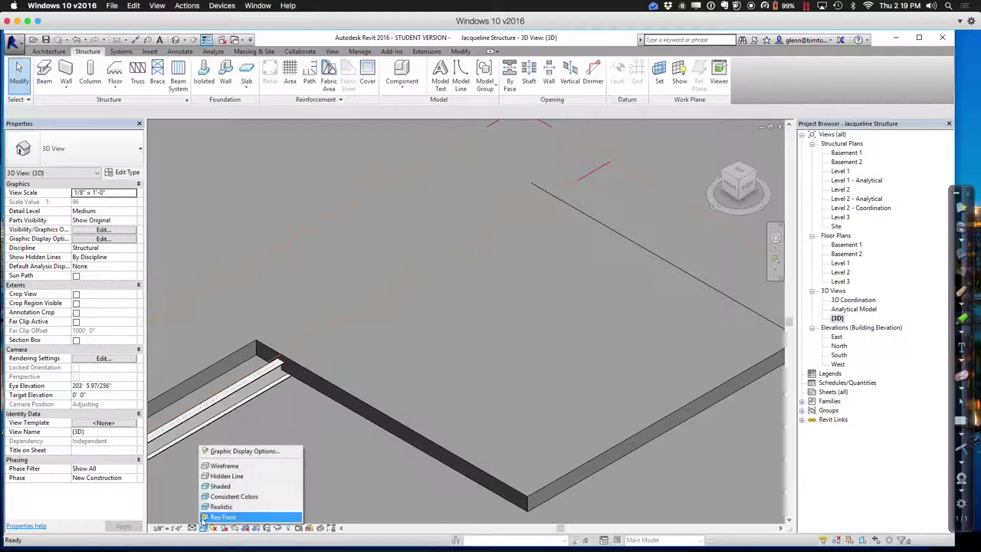
left_click(222, 465)
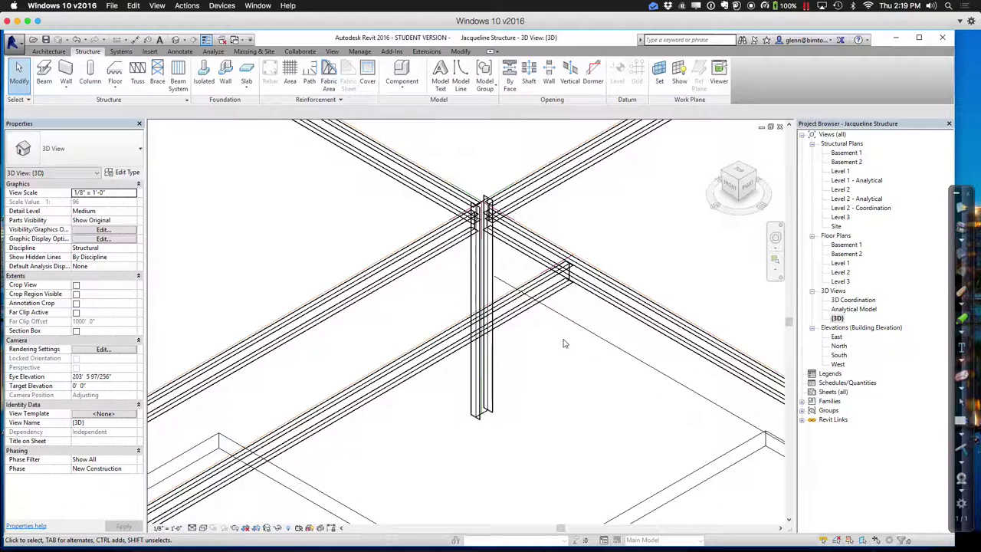
scroll(565, 342, "down", 3)
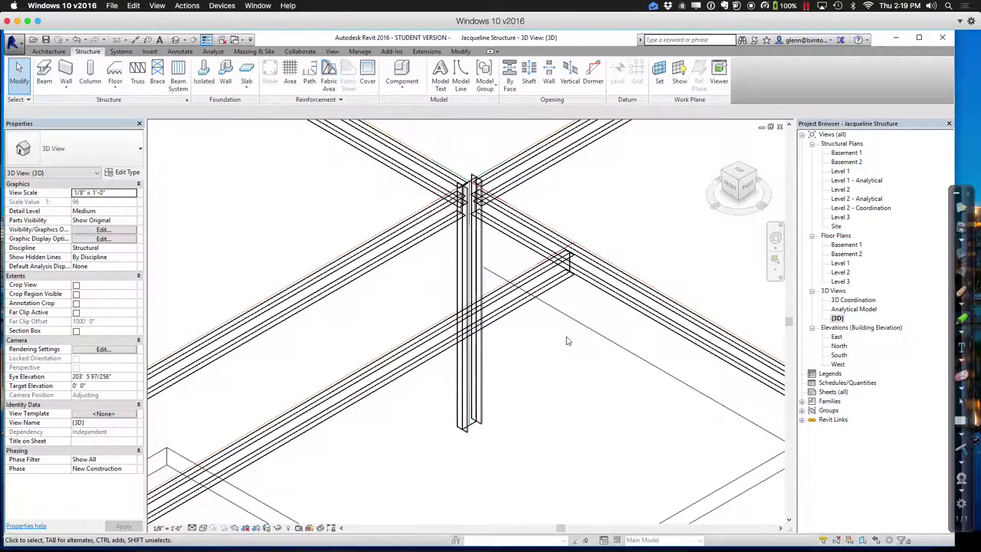
scroll(568, 340, "down", 5)
middle_click_drag(568, 340, 528, 288)
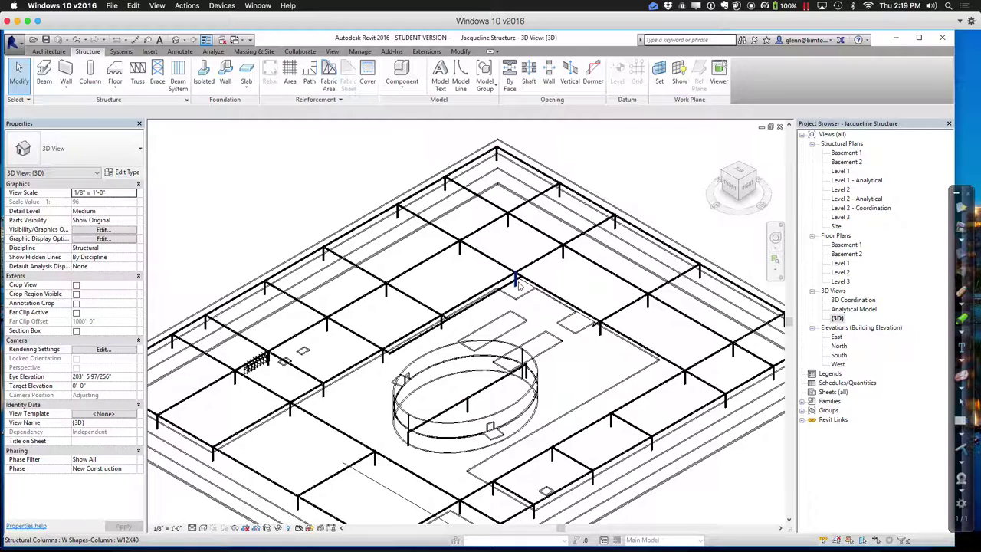
Open the Level 2 structural plan and bring the bay above the atrium into view.
left_click(840, 189)
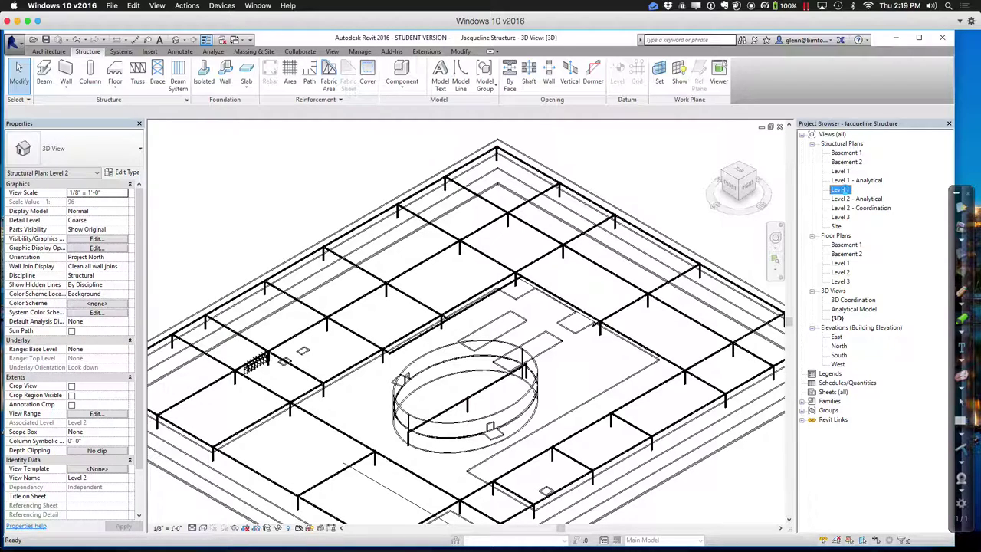
double_click(841, 190)
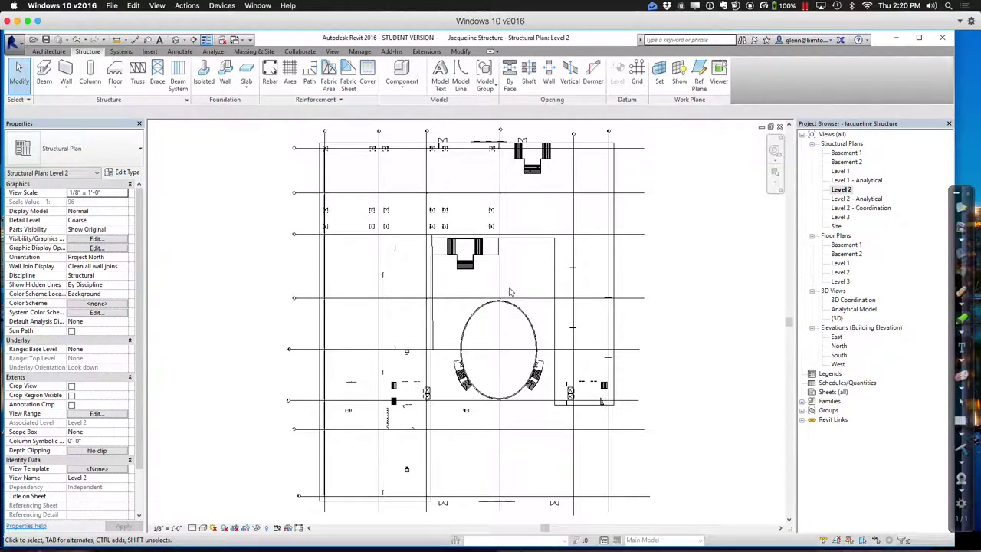
scroll(510, 291, "up", 4)
middle_click_drag(508, 291, 447, 396)
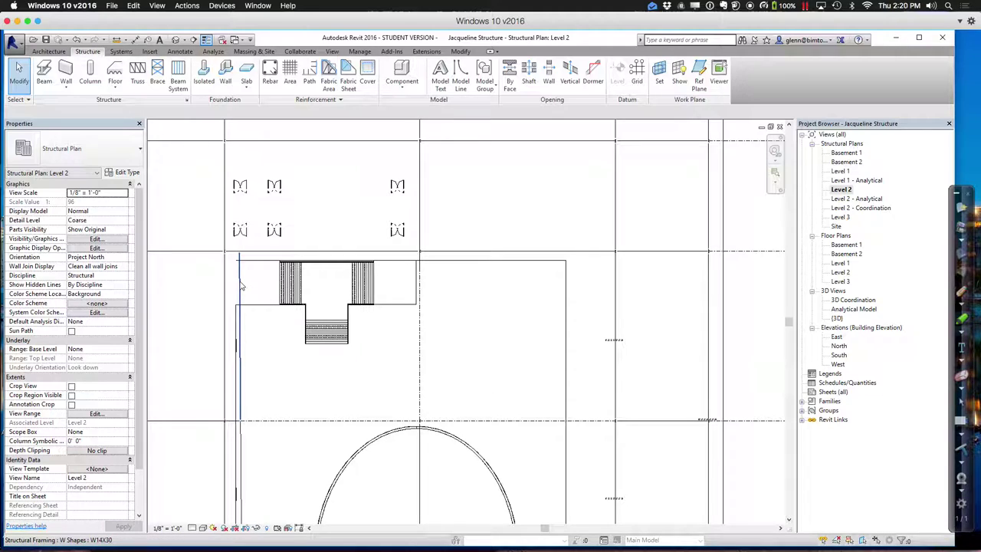
middle_click_drag(517, 289, 483, 375)
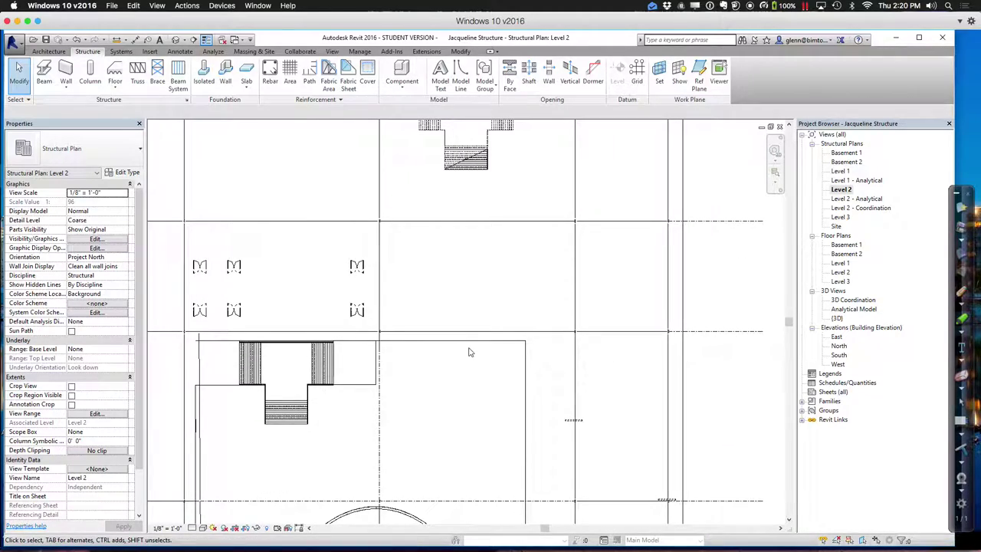
scroll(463, 345, "up", 2)
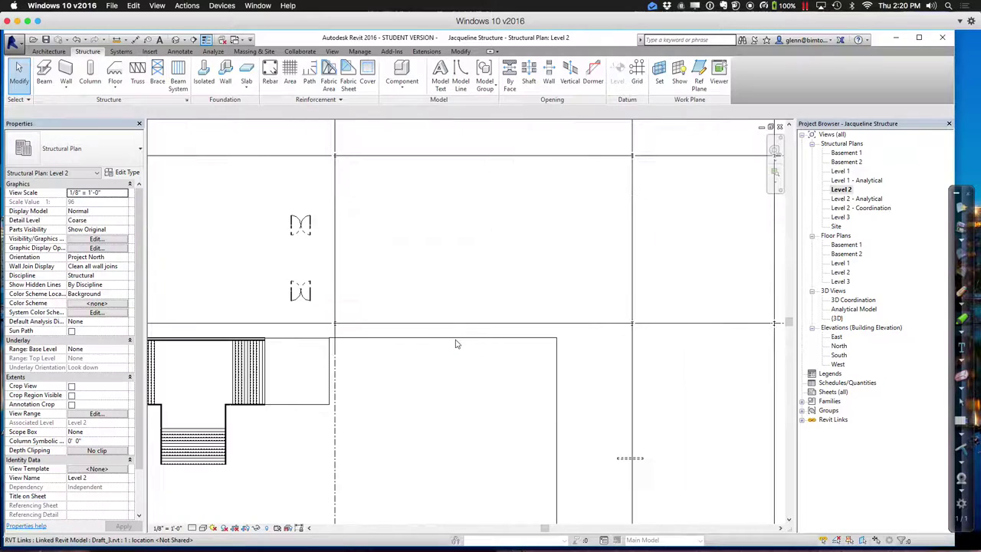
Draw a Thin Lines detail circle with an 18'-0" radius inside a Level 2 grid bay.
left_click(181, 52)
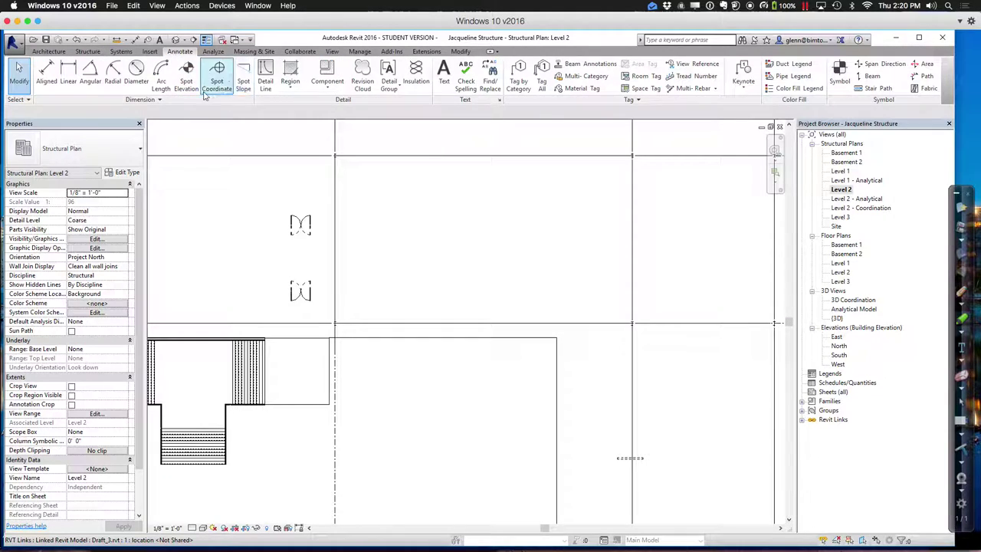
left_click(135, 76)
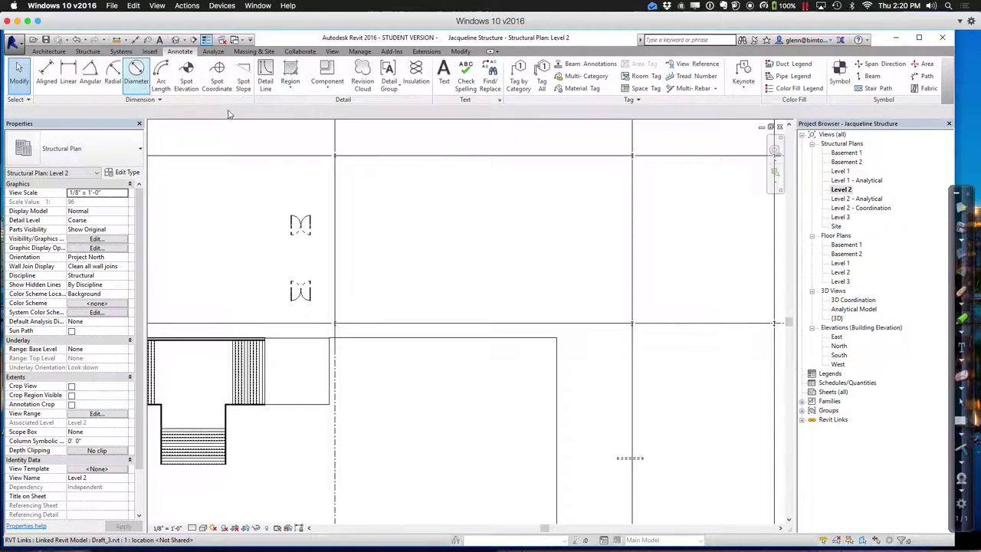
left_click(268, 89)
left_click(267, 90)
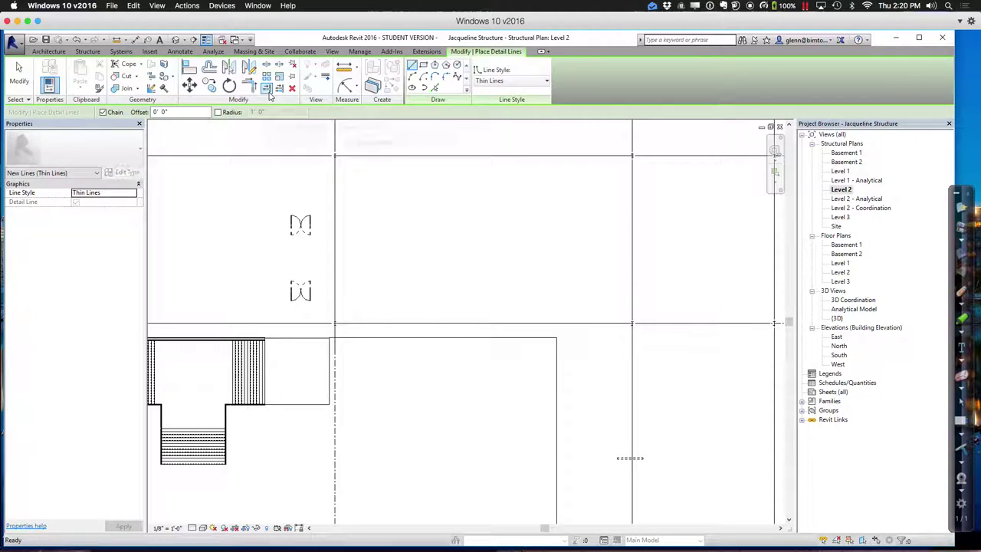
left_click(457, 66)
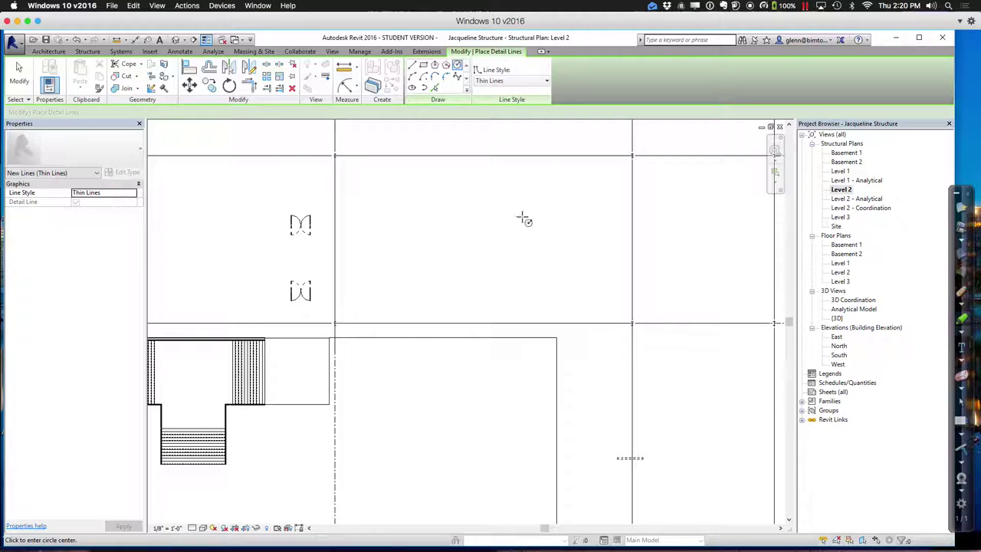
left_click(491, 245)
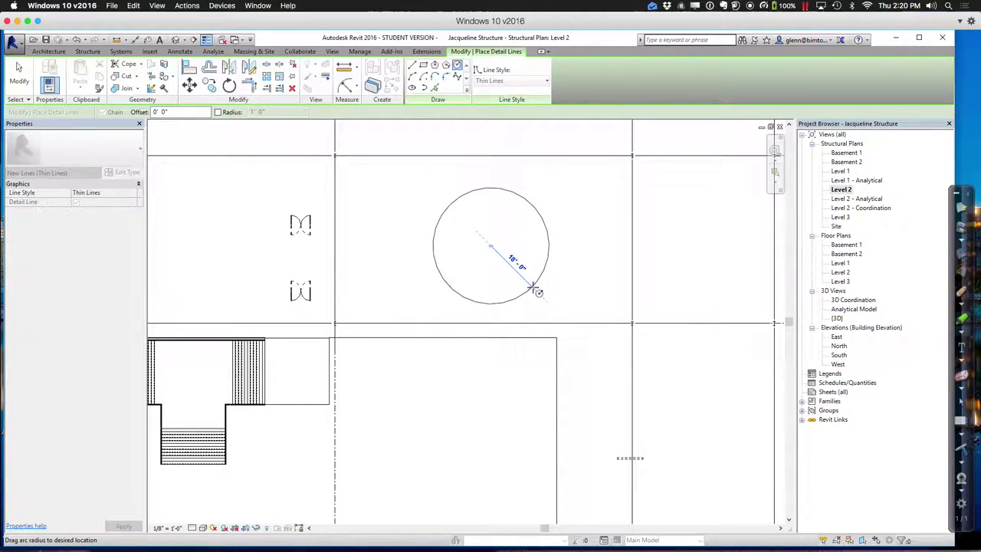
left_click(531, 281)
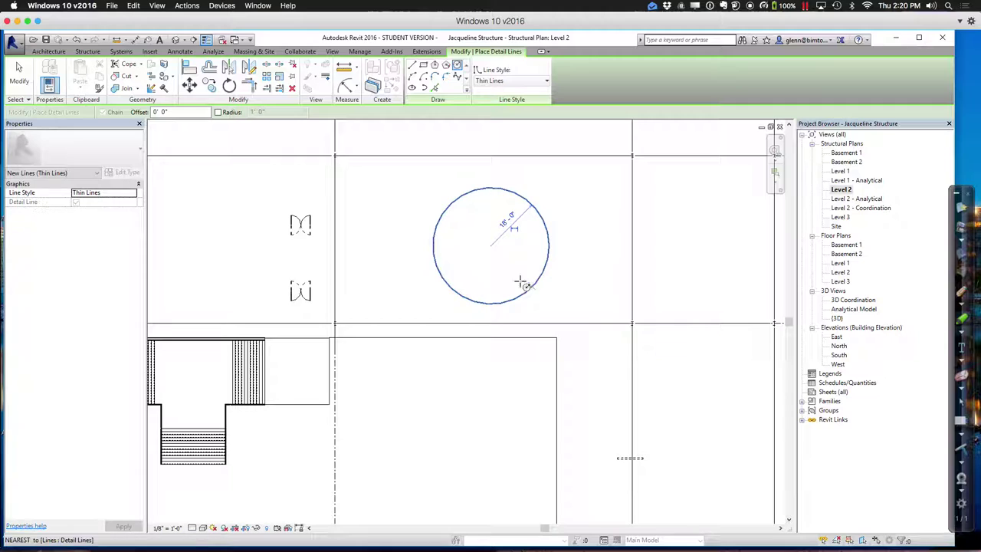
left_click(19, 73)
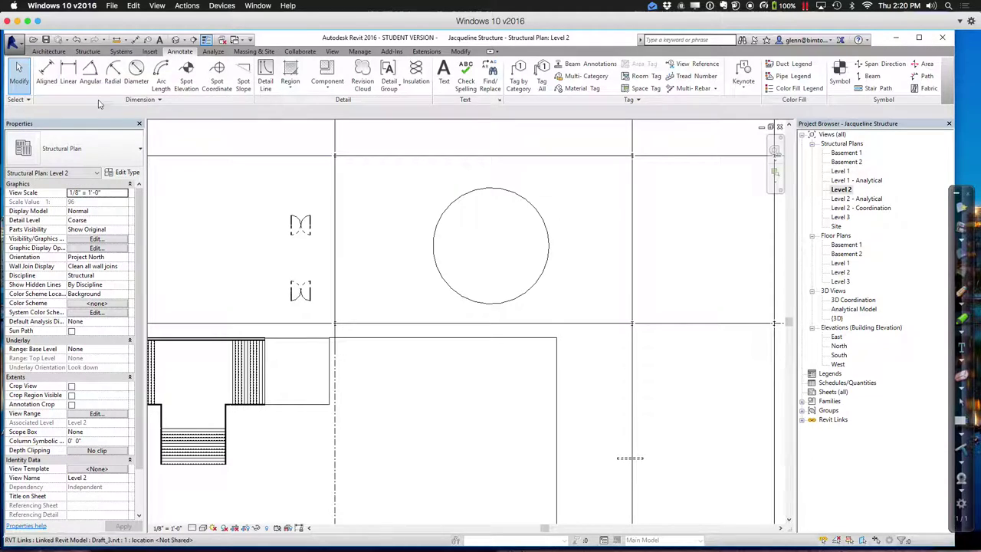
left_click(48, 51)
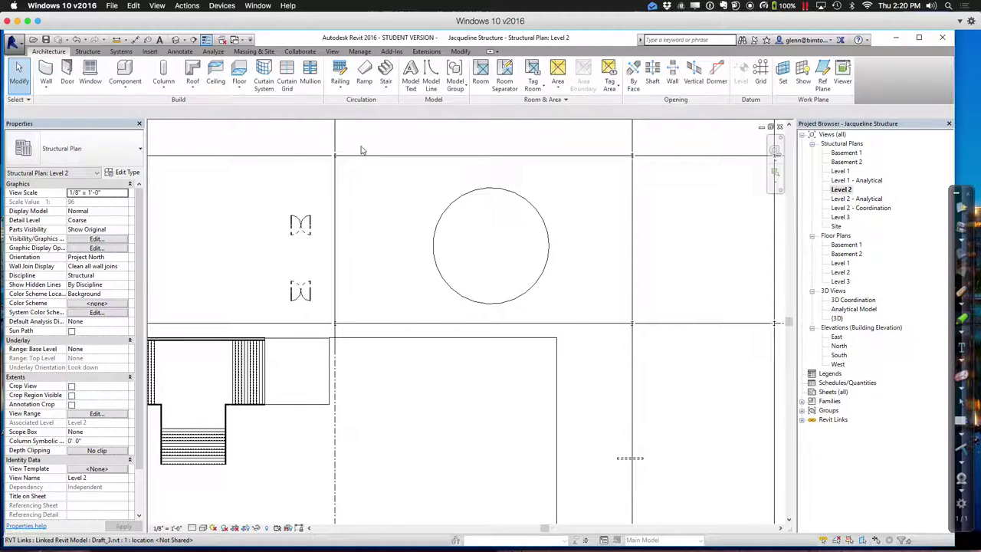
Place two vertical steel beams from the lower grid line to the top grid line, the second beside the atrium circle.
left_click(87, 51)
left_click(44, 77)
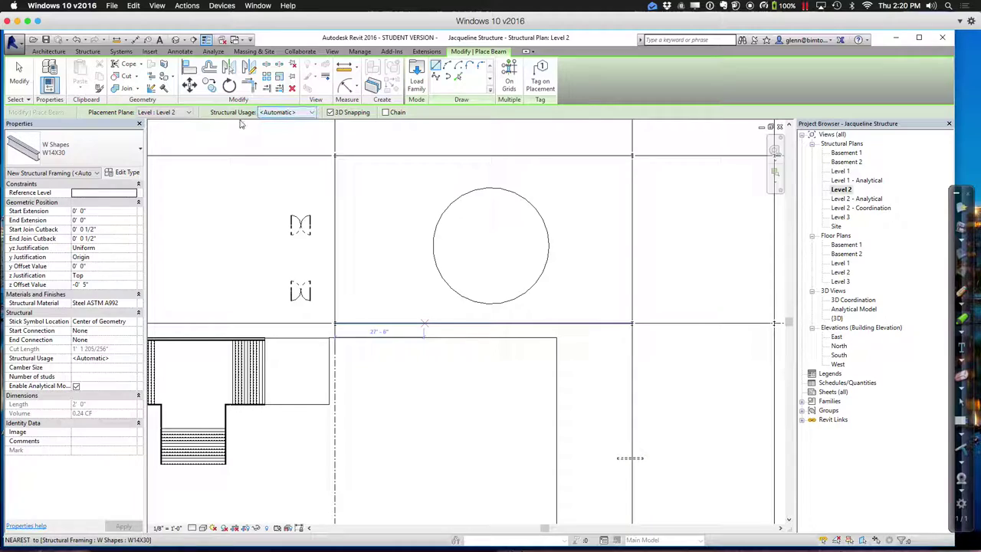
left_click(427, 323)
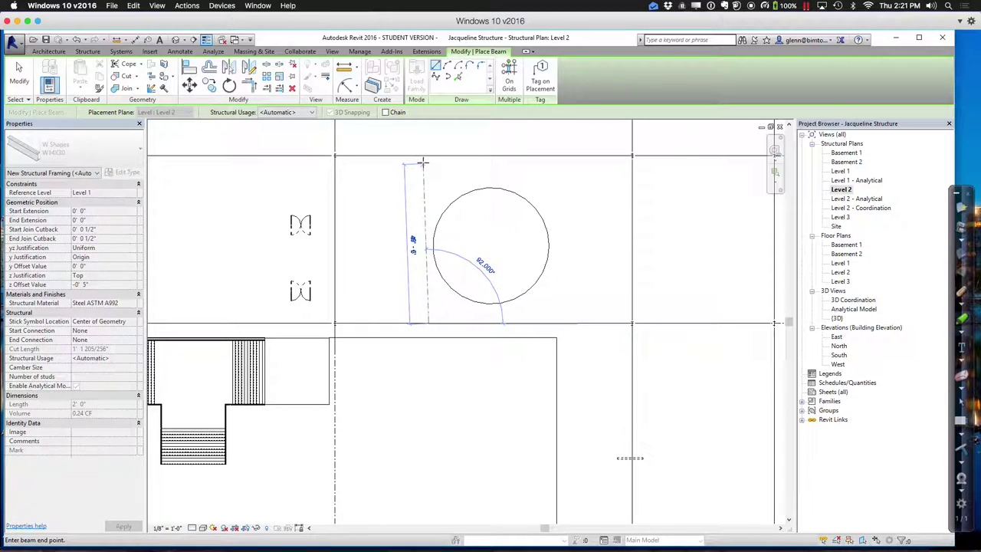
left_click(429, 155)
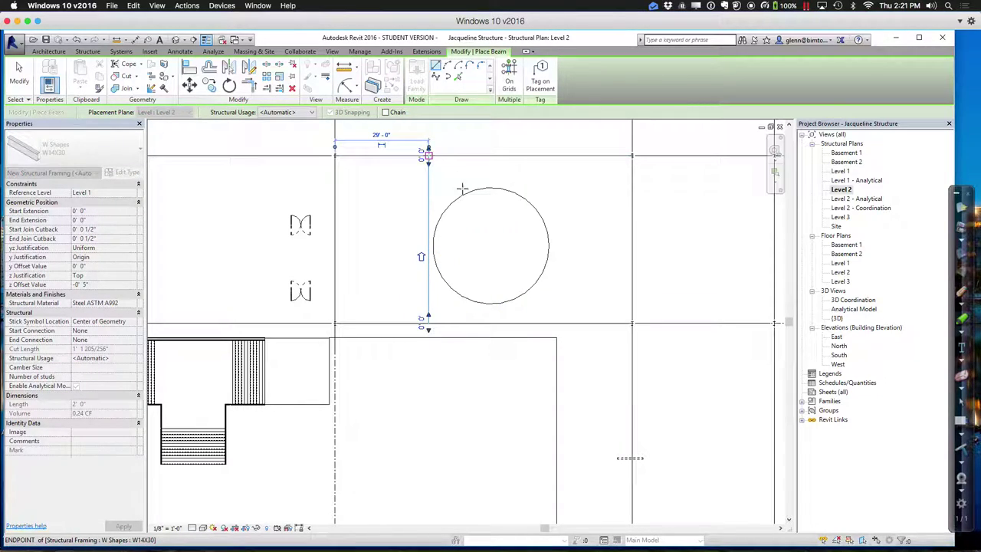
left_click(548, 323)
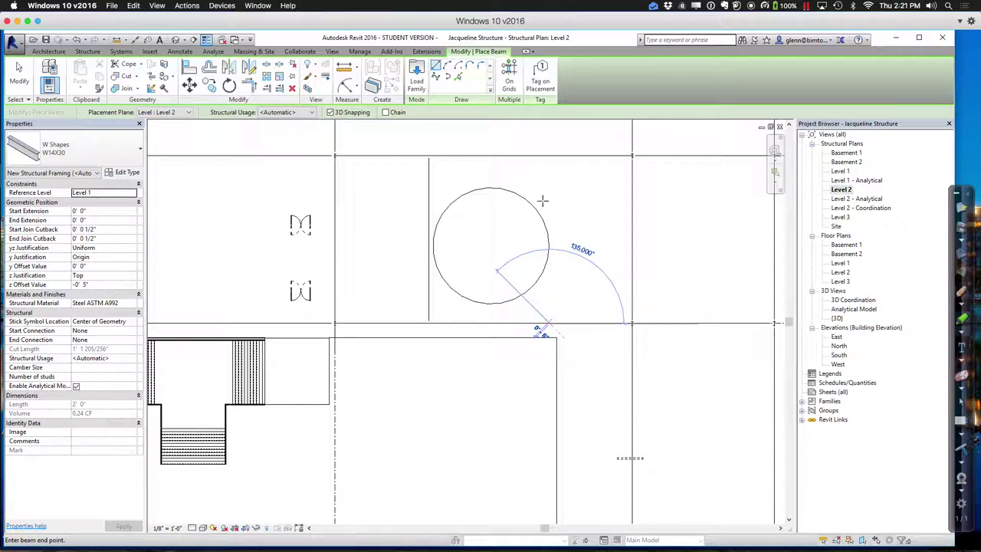
left_click(549, 156)
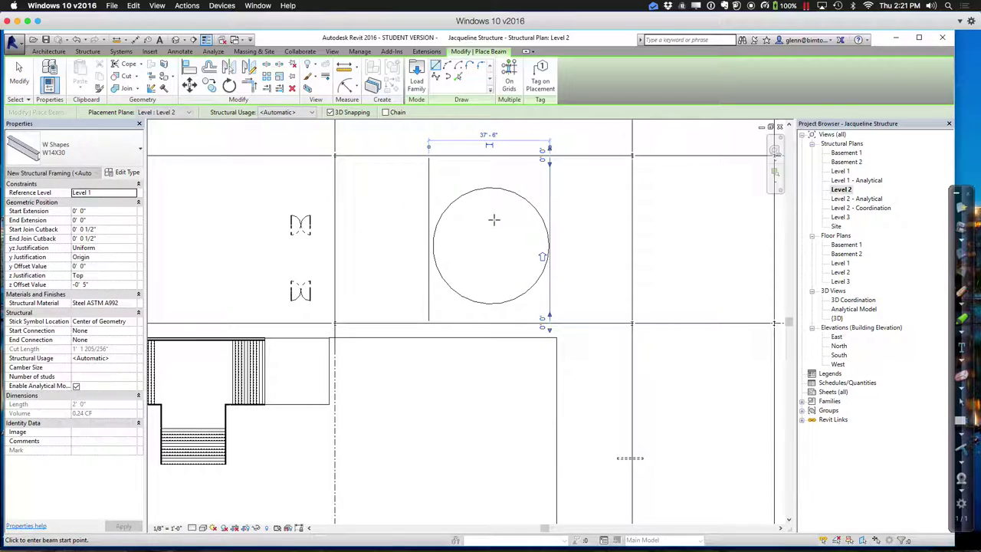
left_click(20, 72)
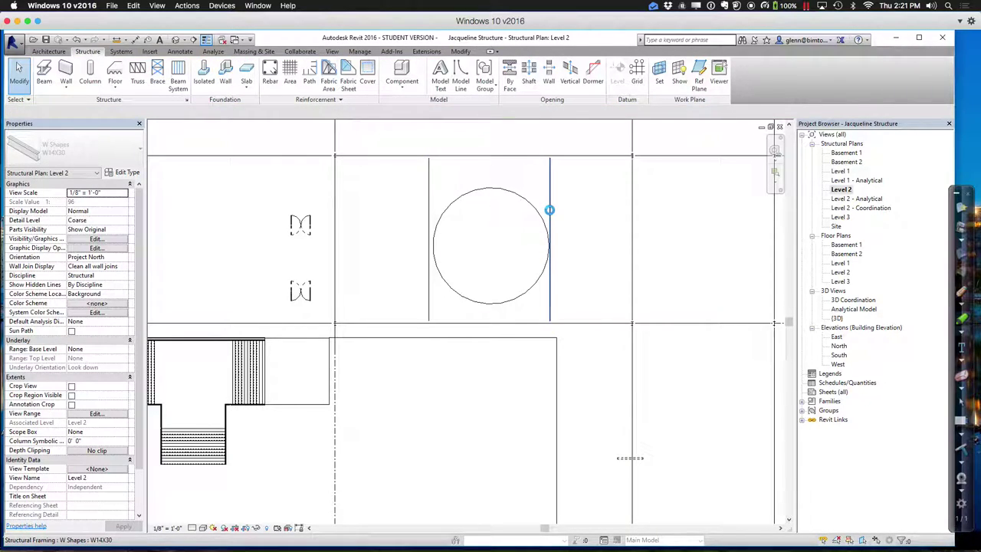
Shift the right vertical beam slightly outward so its dimension reads 38'-6".
left_click(549, 209)
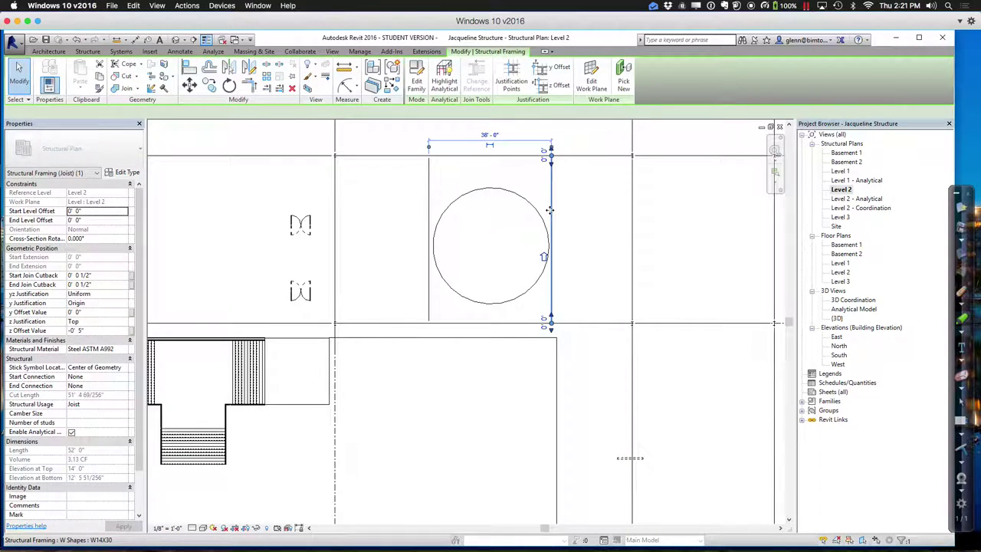
left_click_drag(549, 209, 551, 215)
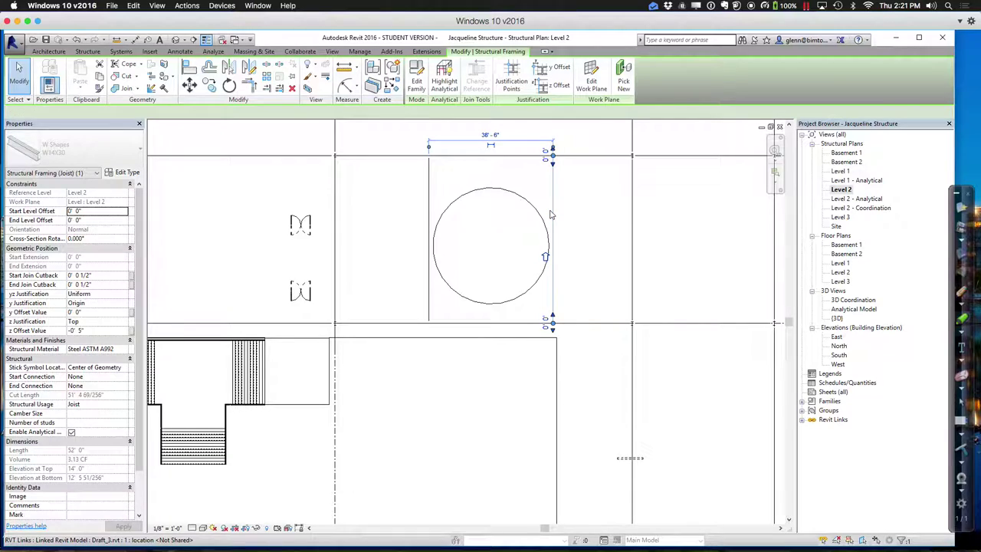
left_click(260, 202)
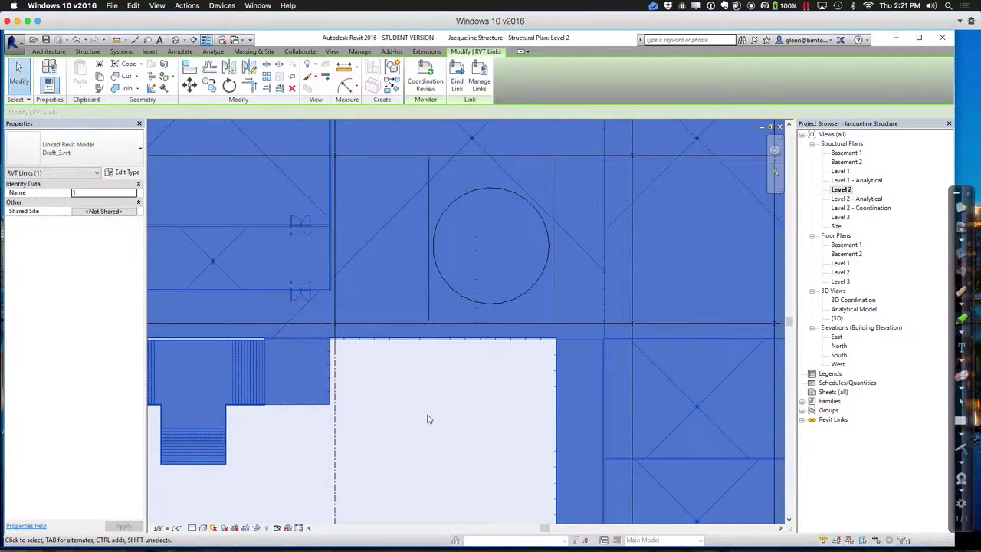
left_click(421, 420)
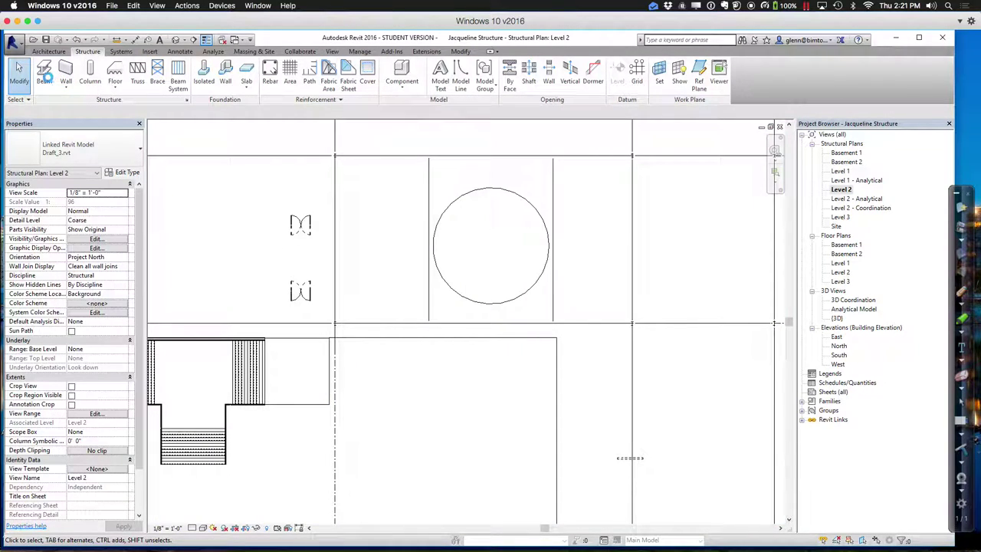
left_click(45, 76)
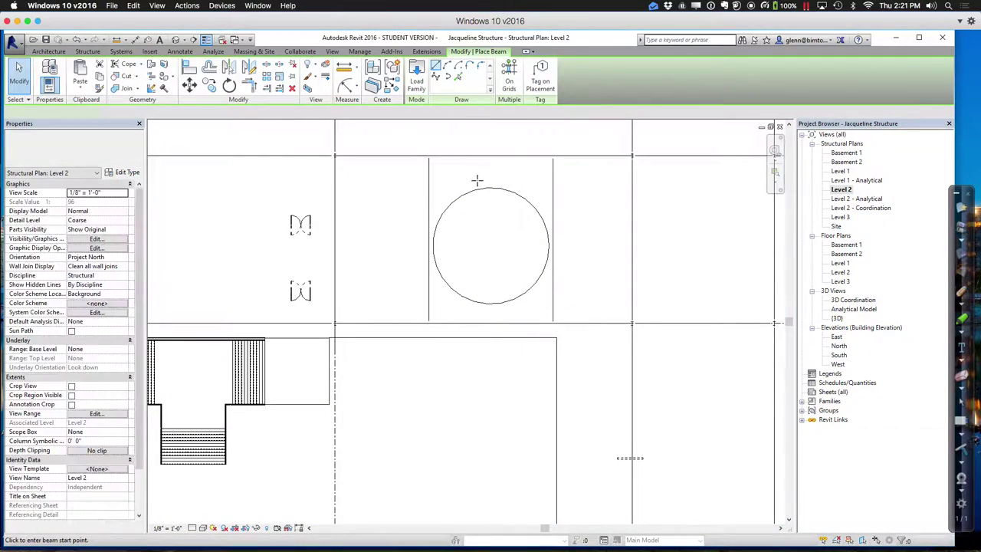
Add W14X30 beams spanning the circle's top and bottom edges between the two vertical beams.
left_click(428, 185)
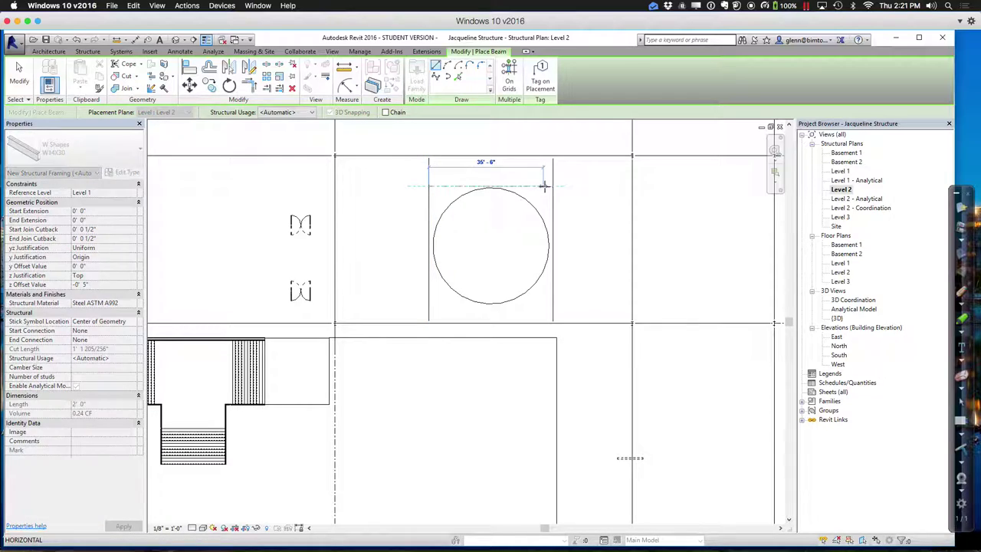
left_click(551, 186)
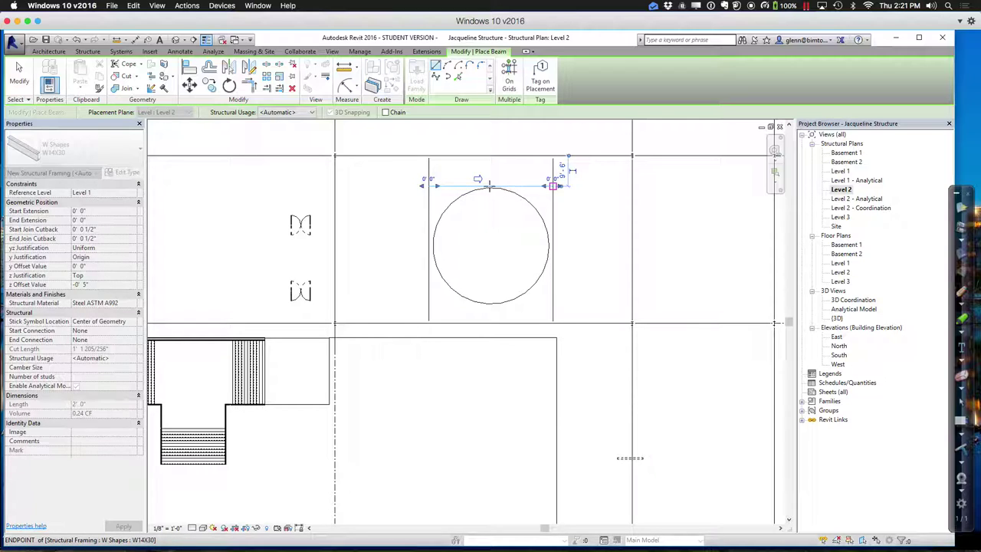
left_click(21, 80)
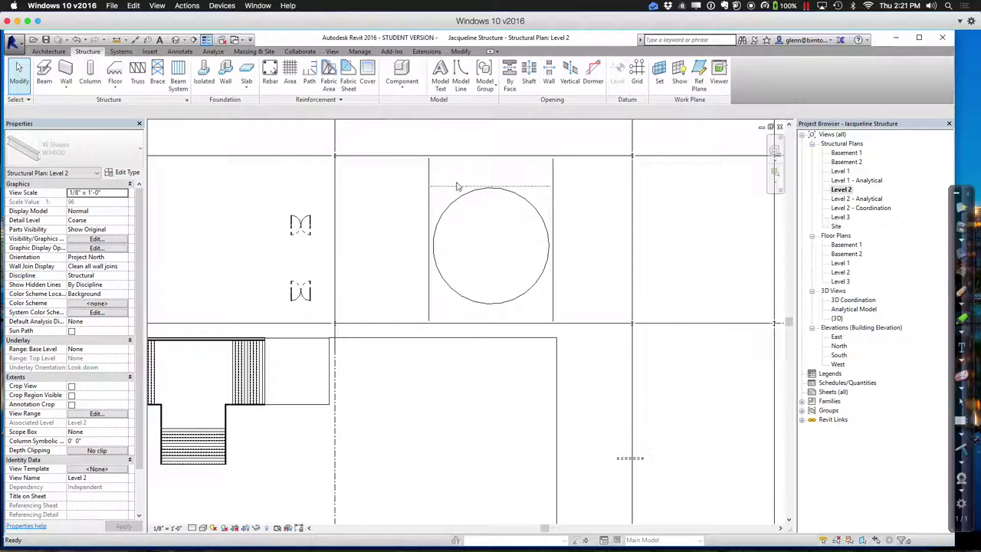
left_click(45, 73)
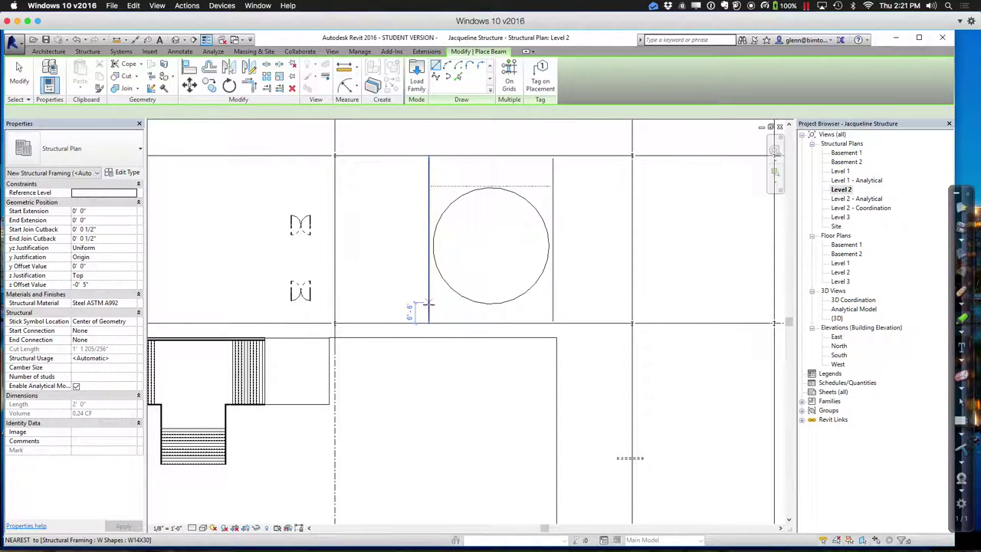
left_click(552, 300)
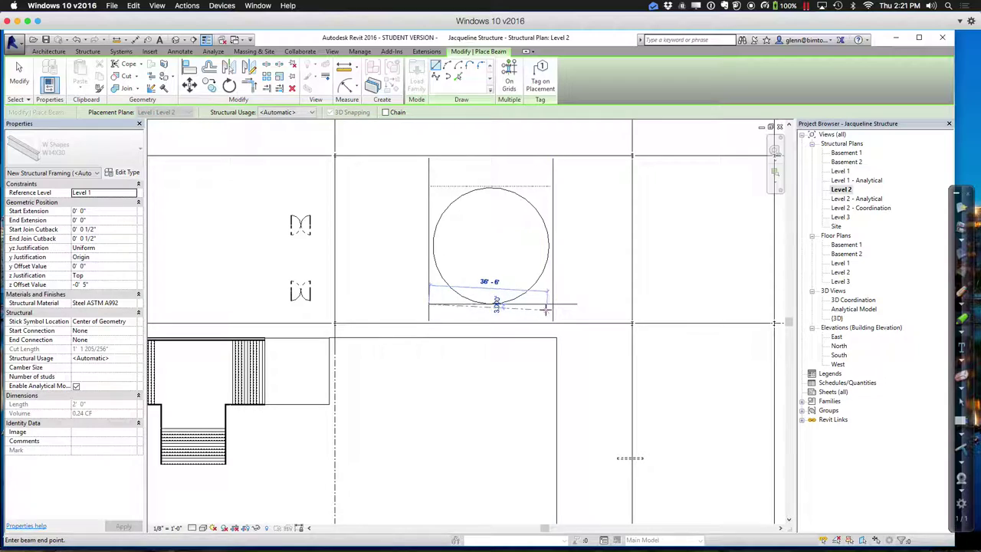
left_click(549, 305)
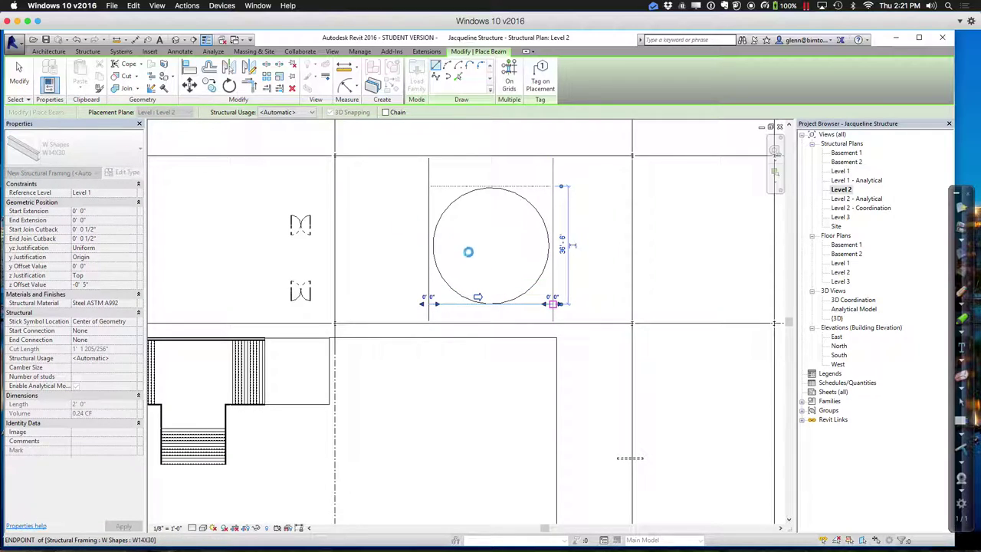
scroll(469, 253, "up", 3)
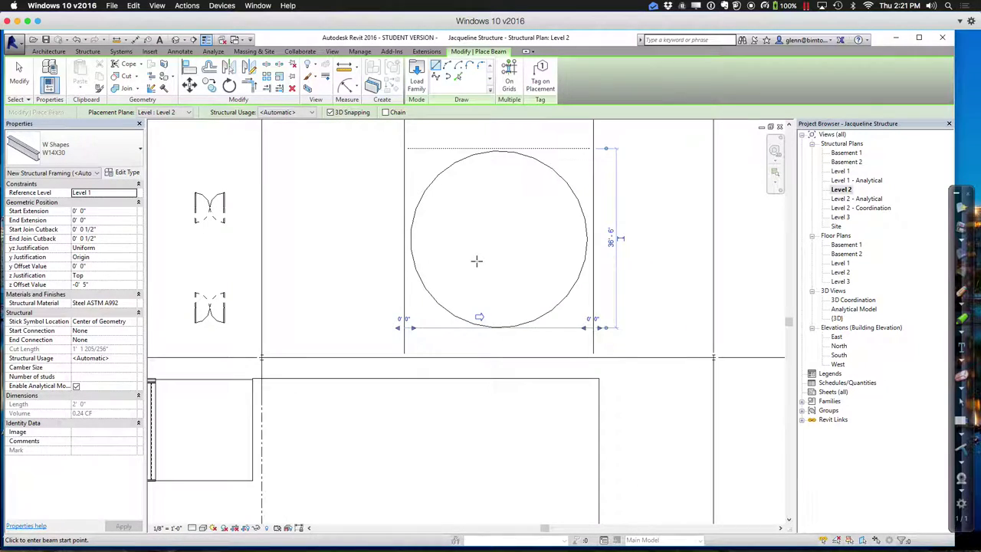
Turn off Thin Lines so the beams boxing the atrium show their full line weights.
scroll(494, 291, "up", 2)
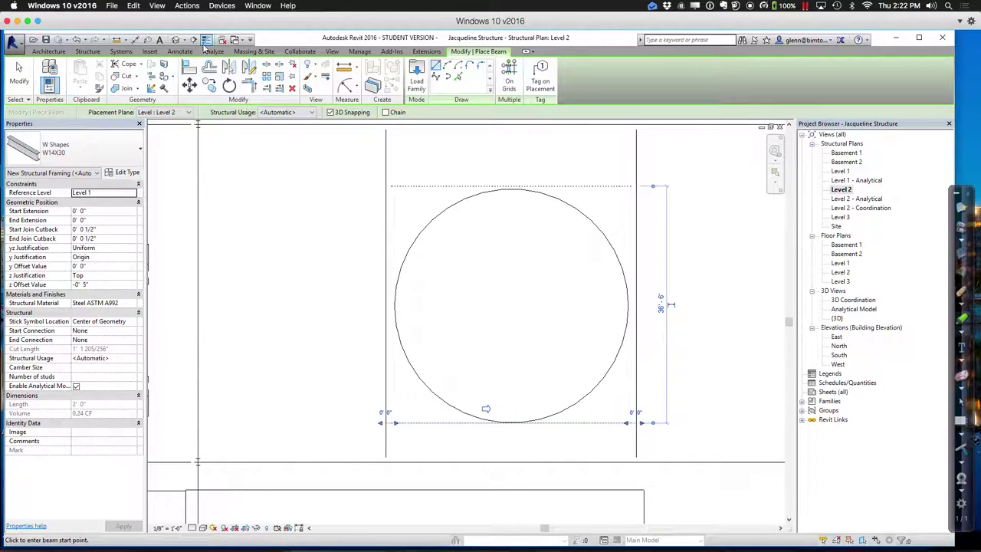
left_click(206, 39)
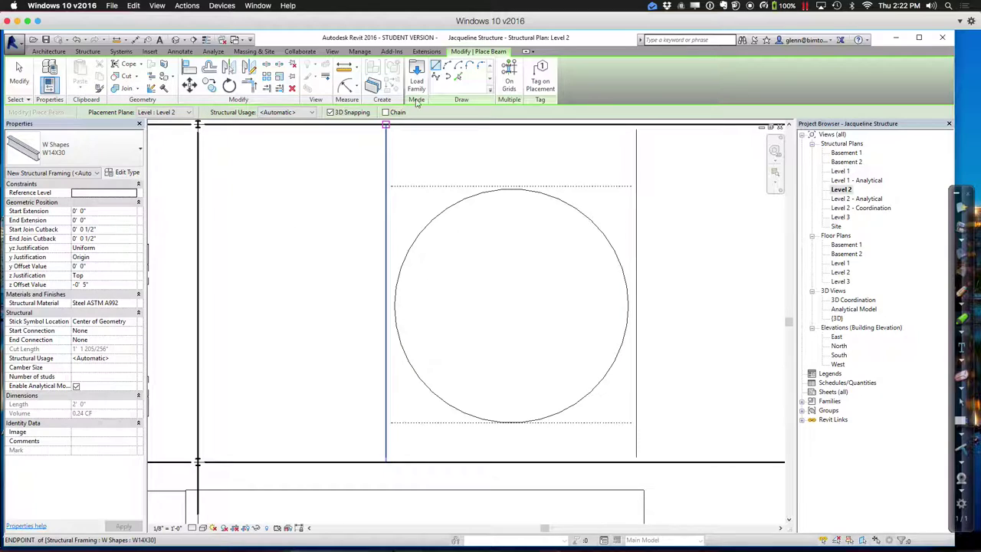
Draw a diagonal W14X30 beam from the top beam to the right vertical beam.
left_click(436, 67)
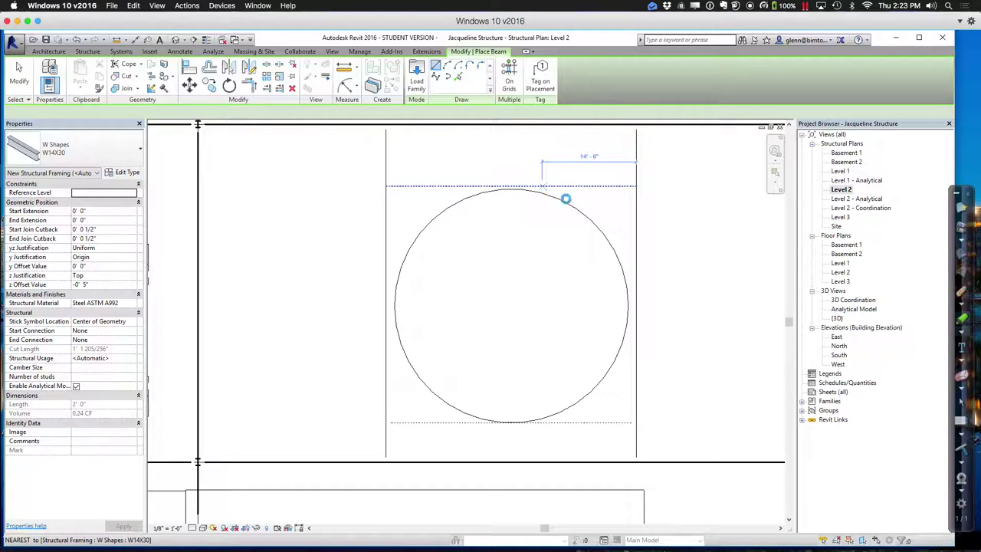
left_click(619, 230)
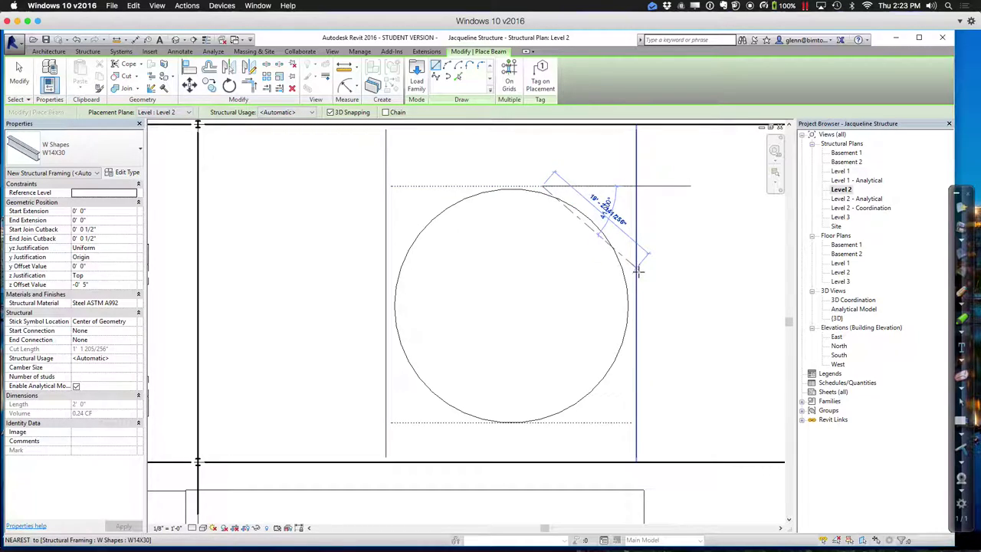
left_click(635, 282)
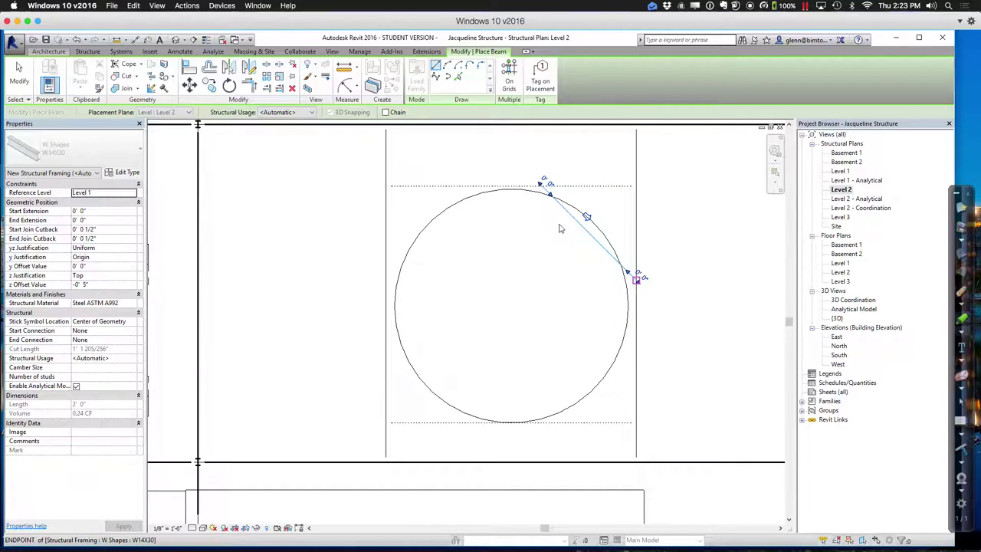
key("Escape")
key("Escape")
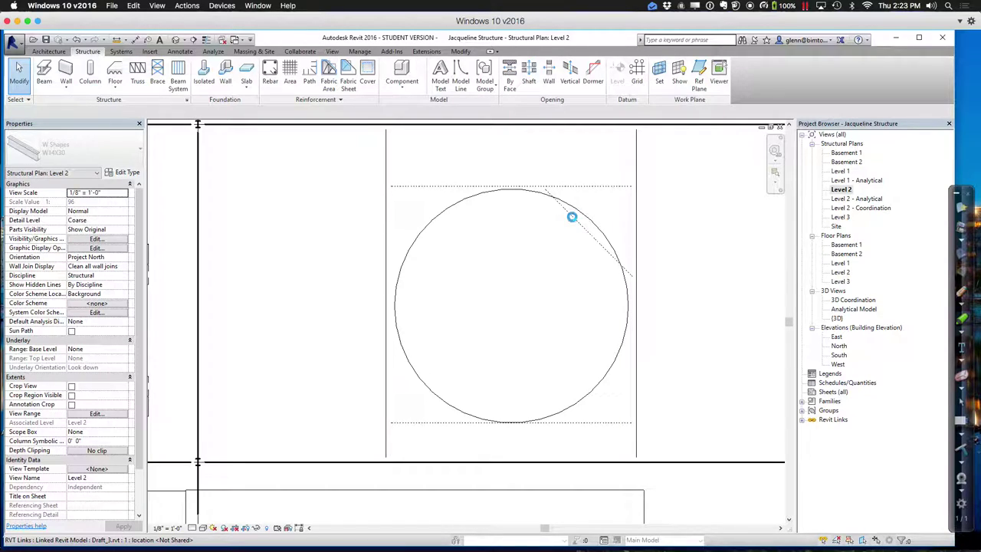
Nudge the diagonal purlin inward until it sits tangent to the circle's upper-right curve.
left_click(572, 223)
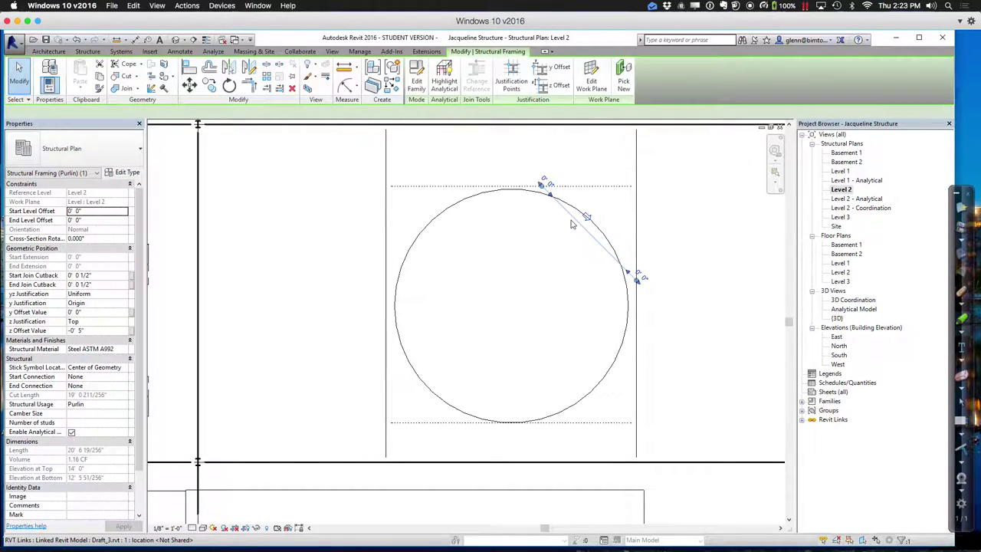
left_click_drag(569, 220, 570, 223)
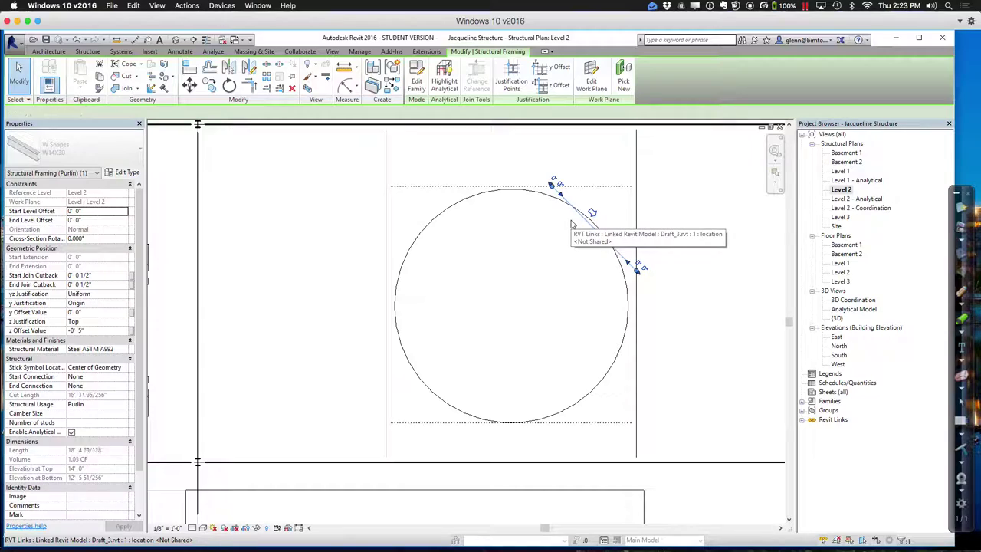
left_click_drag(570, 220, 571, 224)
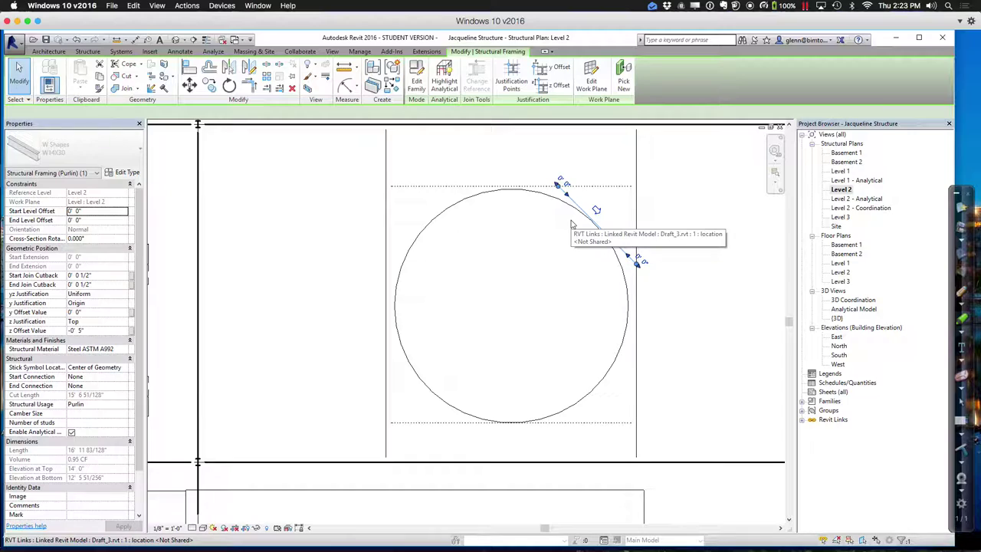
left_click(681, 262)
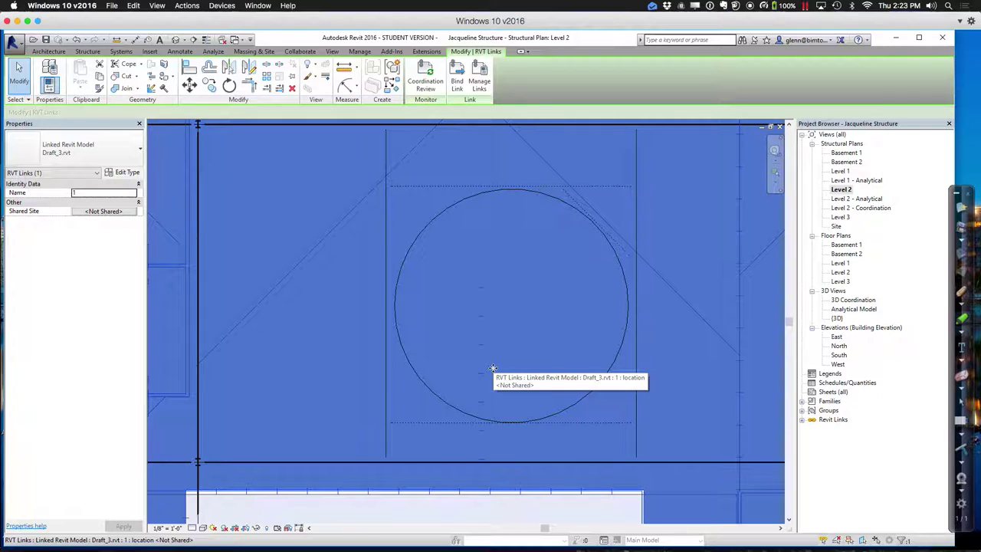
key("Escape")
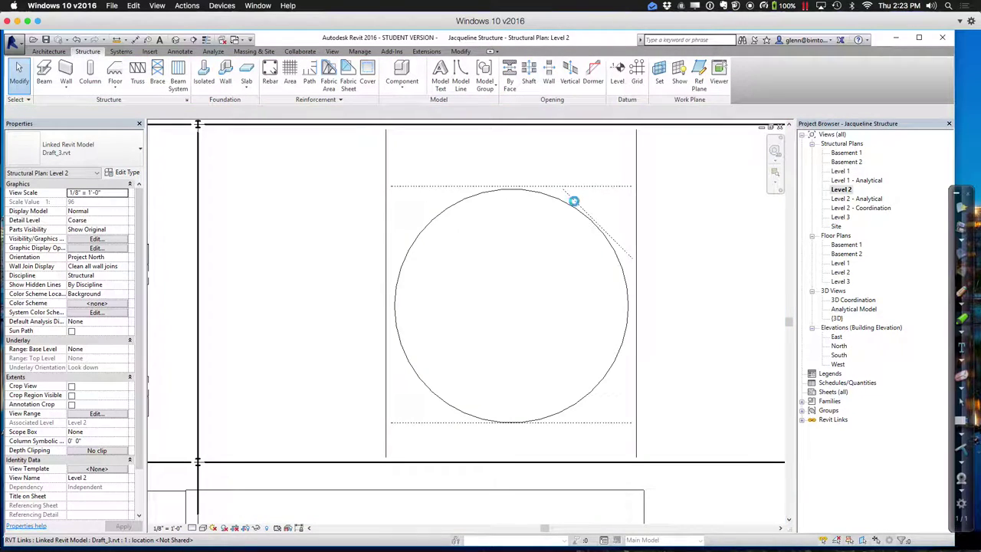
left_click(574, 202)
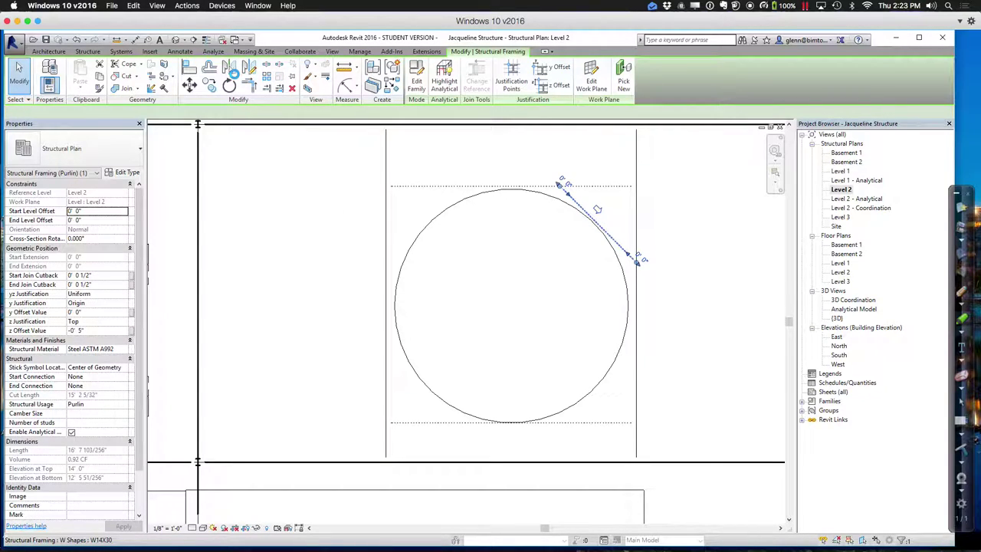
Mirror-copy the diagonal purlin across a vertical axis through the top beam's midpoint to the upper left.
left_click(249, 67)
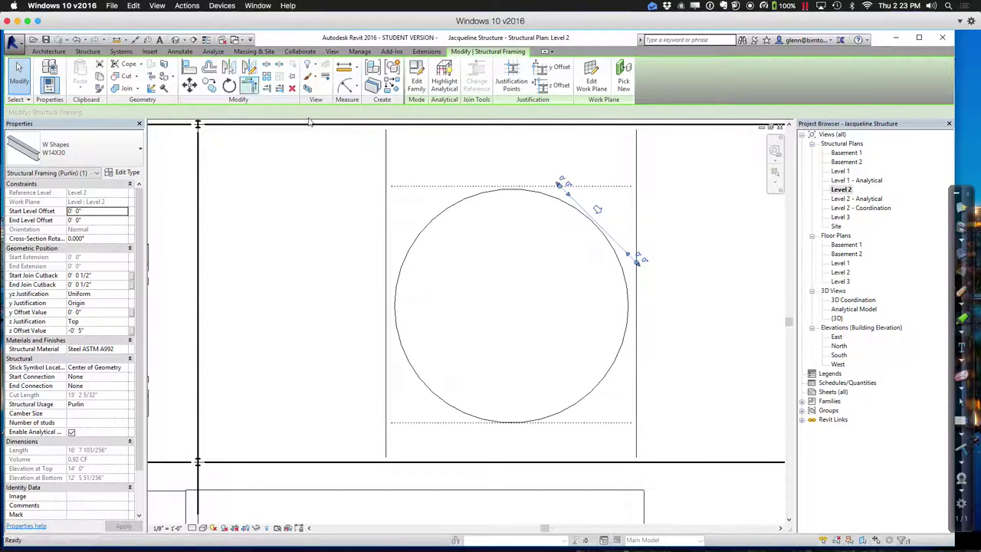
left_click(512, 187)
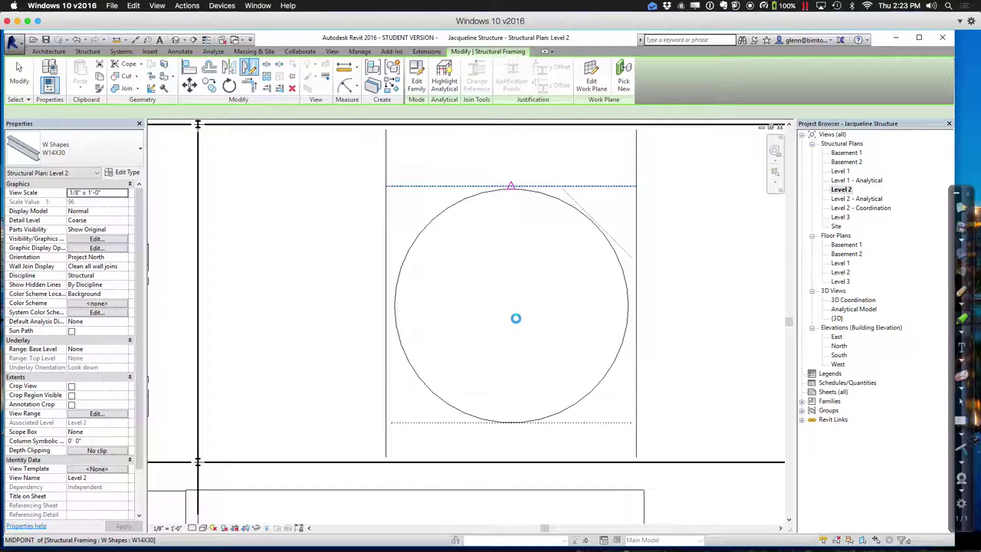
left_click(509, 335)
left_click(509, 343)
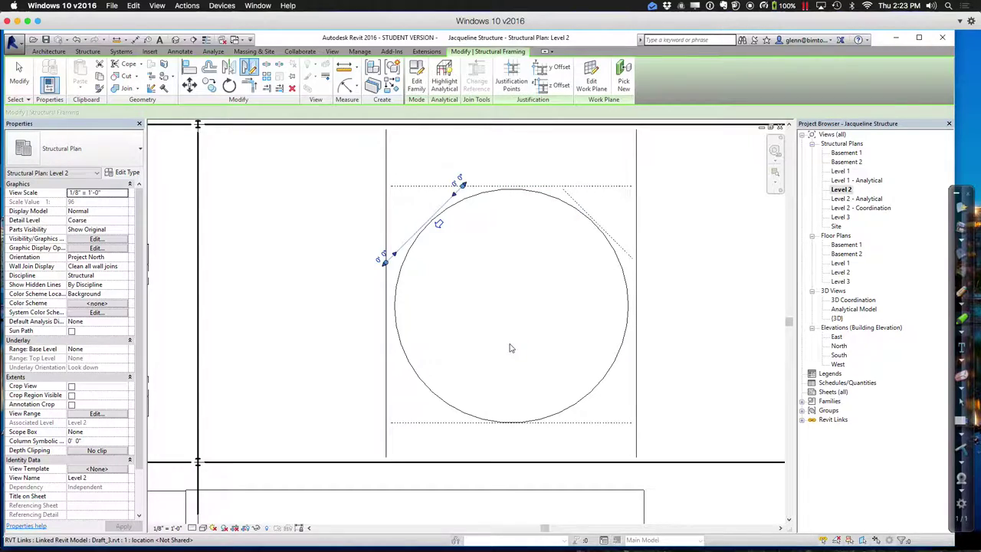
left_click(18, 73)
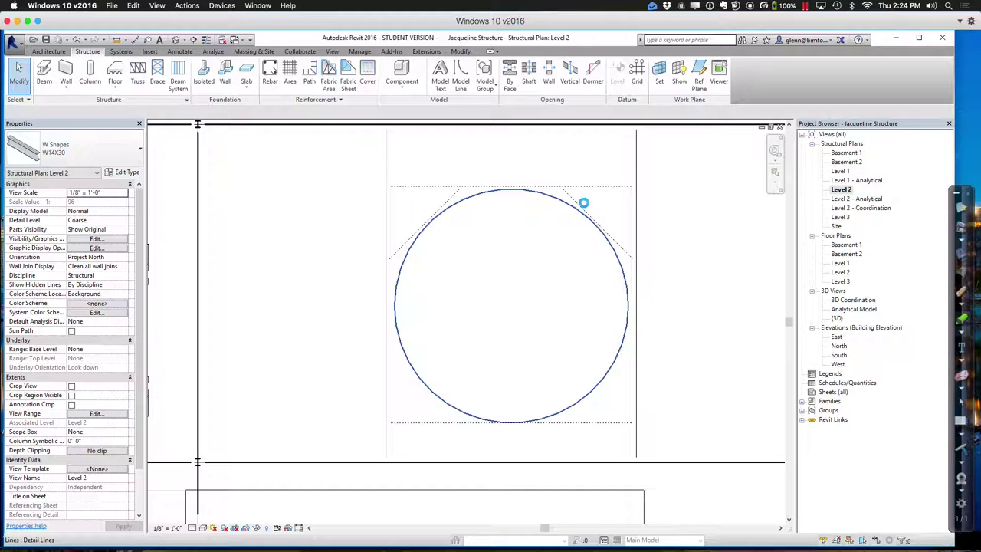
Mirror-copy both upper diagonal purlins across a horizontal axis through the circle to the bottom corners.
left_click(593, 212)
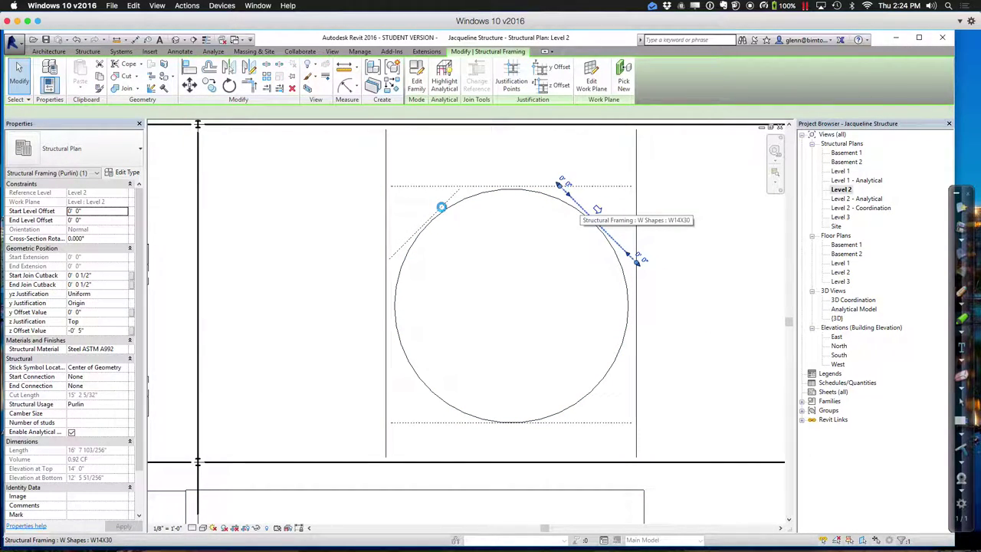
left_click(443, 212, "ctrl")
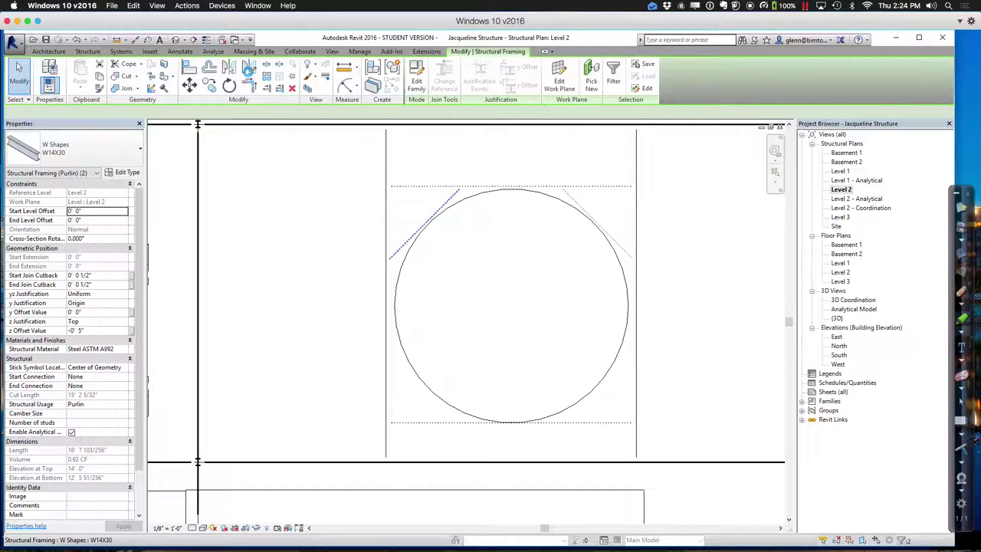
left_click(249, 69)
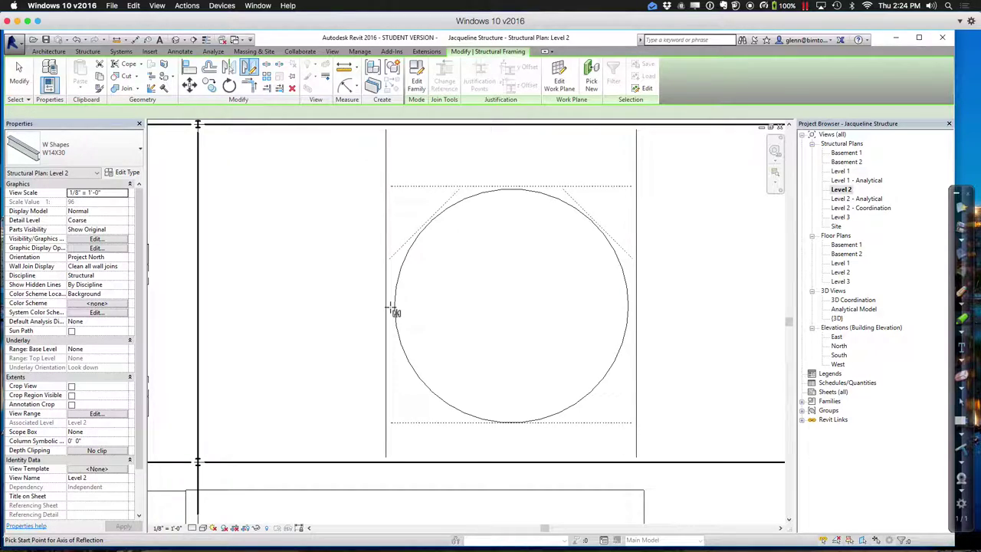
left_click(397, 306)
left_click(543, 306)
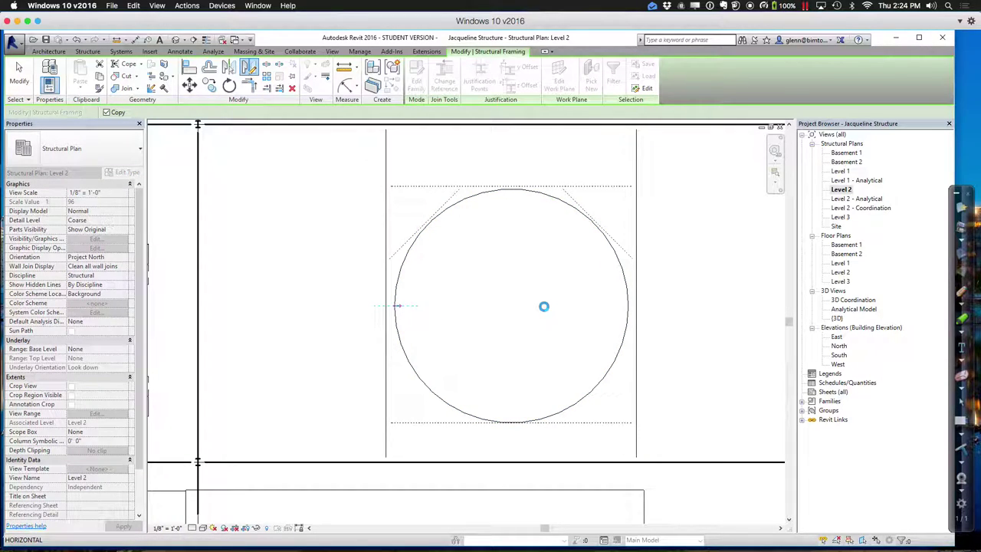
left_click(544, 309)
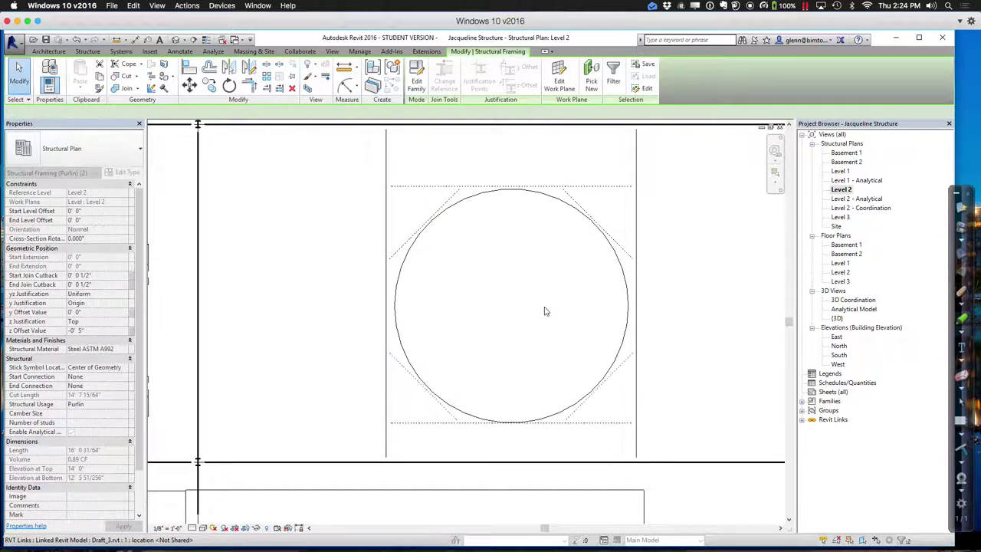
left_click(21, 80)
left_click(20, 80)
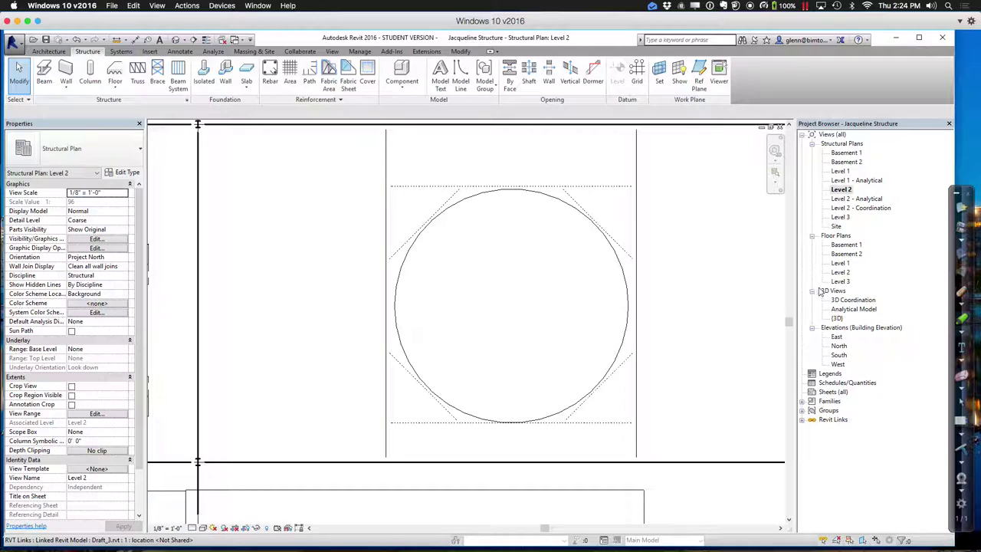
Open the default {3D} view and zoom in on the octagon of diagonal purlins around the atrium opening.
left_click(838, 318)
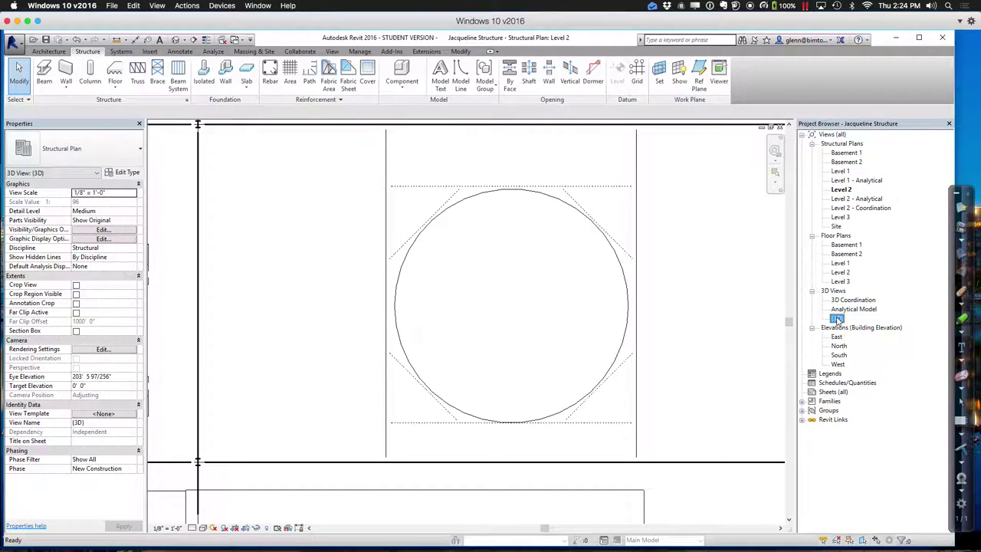
double_click(838, 318)
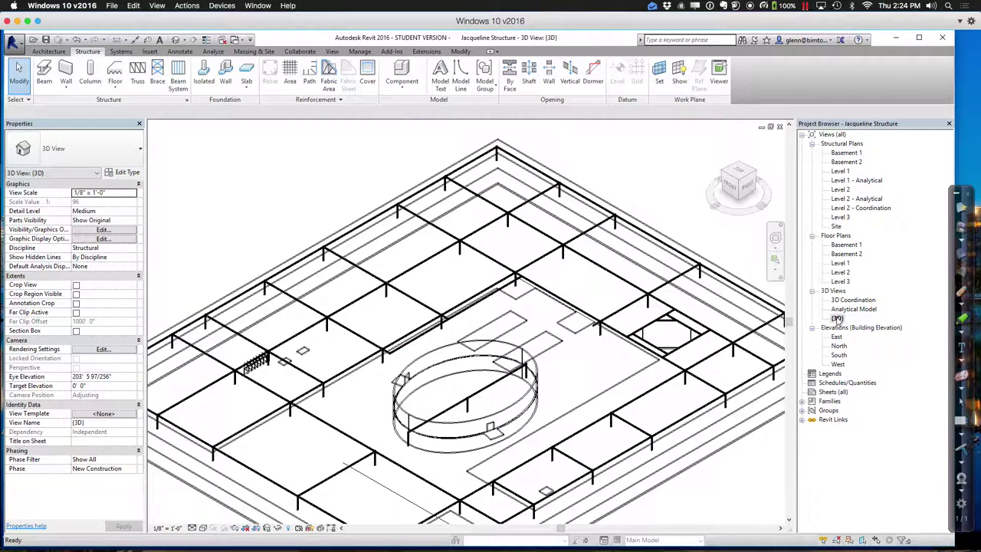
scroll(674, 366, "up", 2)
scroll(676, 363, "up", 4)
middle_click_drag(679, 360, 622, 444)
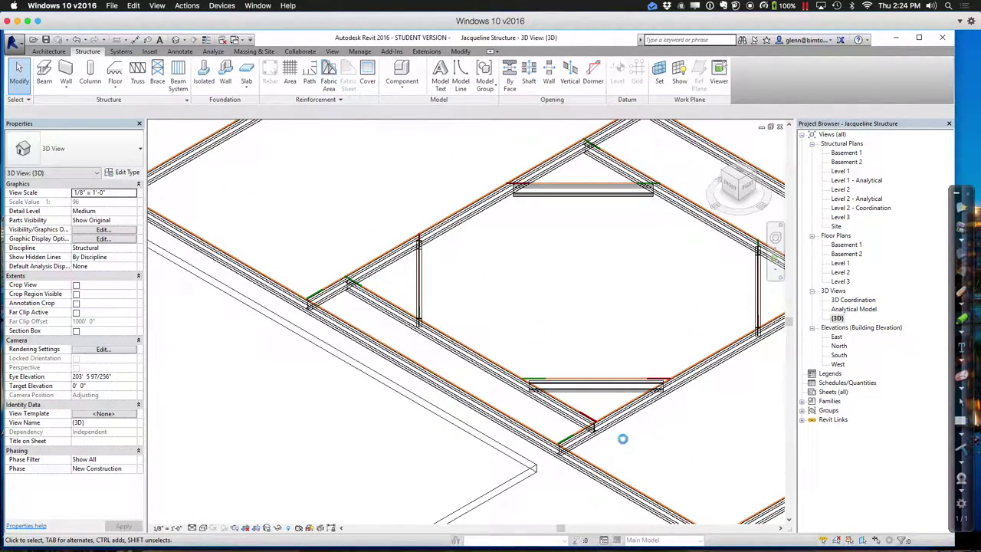
scroll(613, 440, "down", 2)
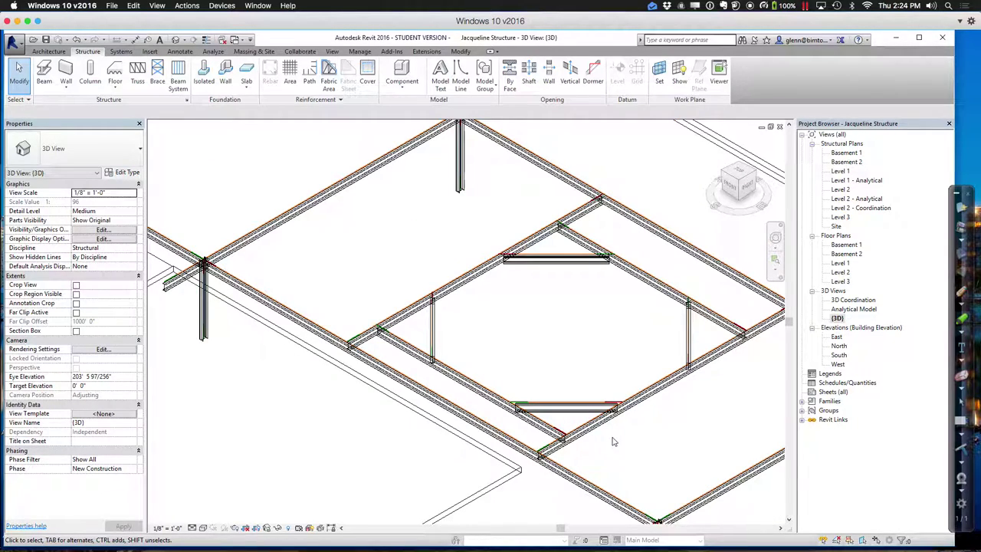
scroll(612, 436, "down", 1)
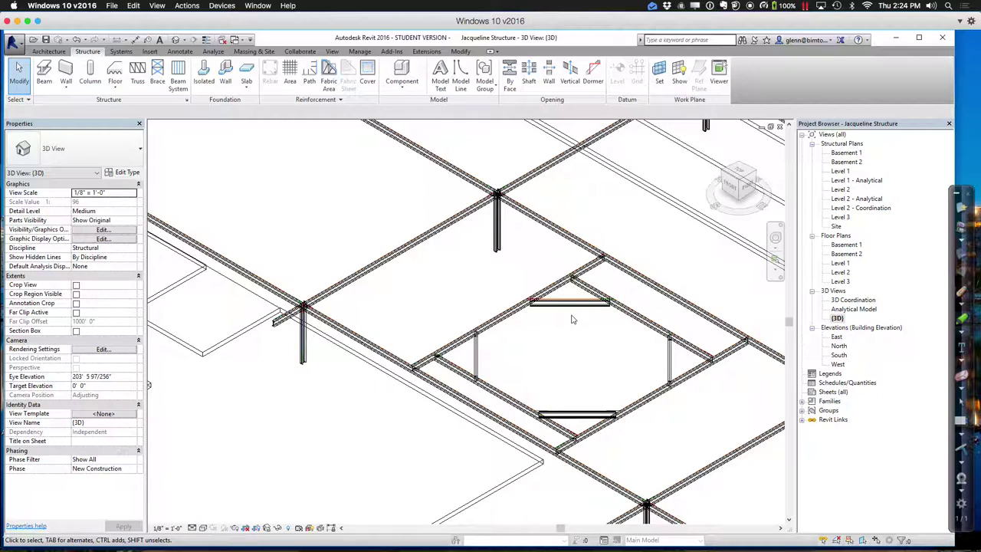
scroll(571, 323, "up", 2)
scroll(570, 324, "up", 3)
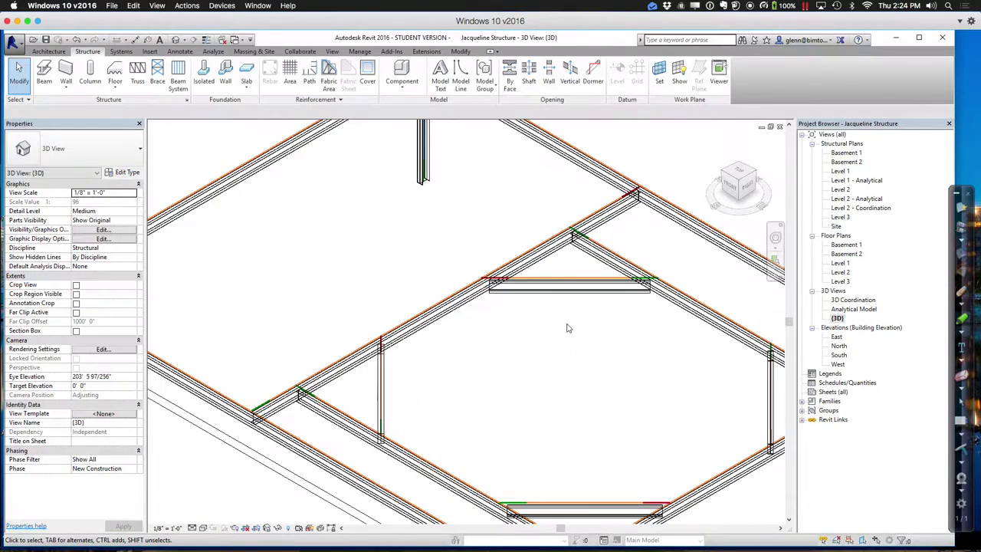
middle_click_drag(565, 326, 494, 274)
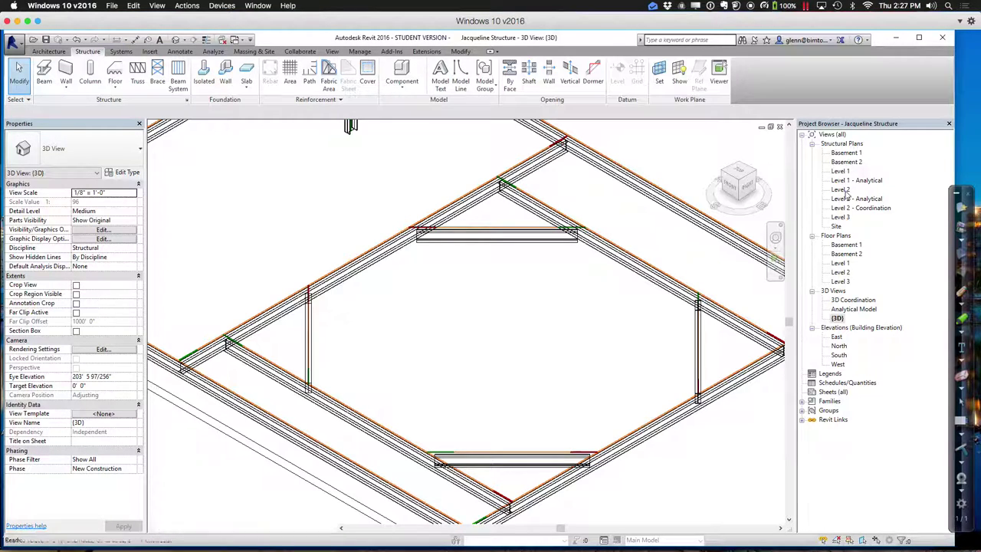
left_click(840, 189)
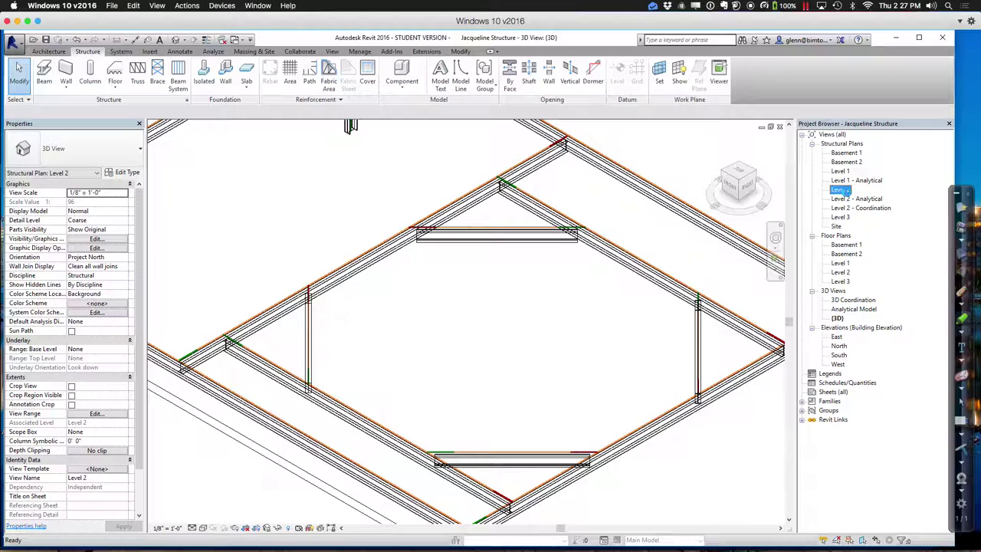
double_click(842, 190)
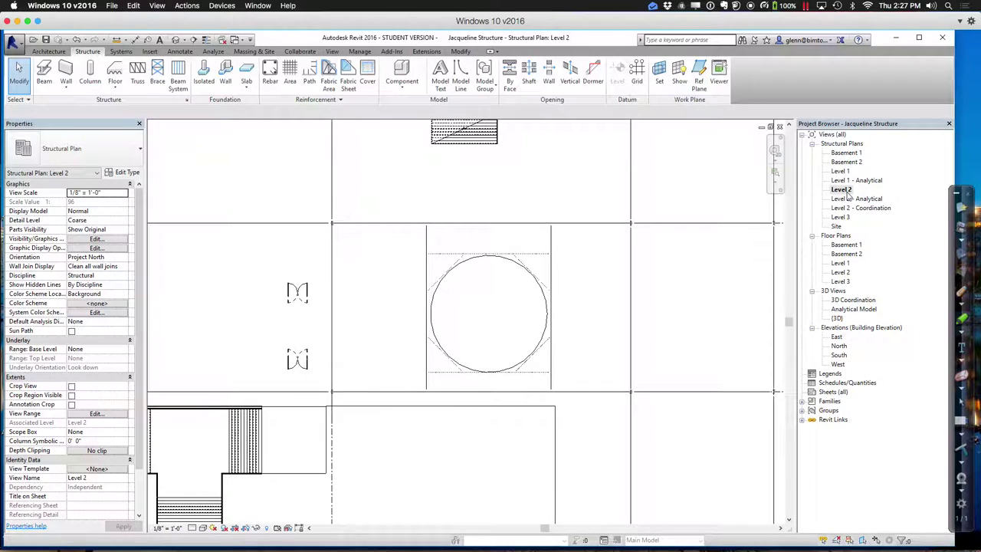
Zoom all with ZA, then use ZR to zoom onto the elliptical atrium and its curved stairs.
key("z")
key("a")
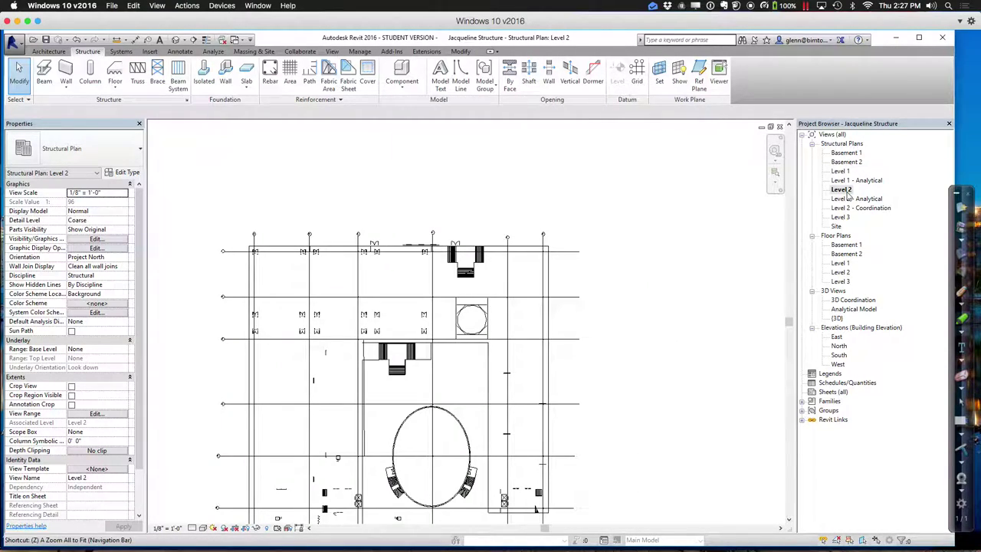
key("z")
key("r")
left_click_drag(378, 394, 493, 521)
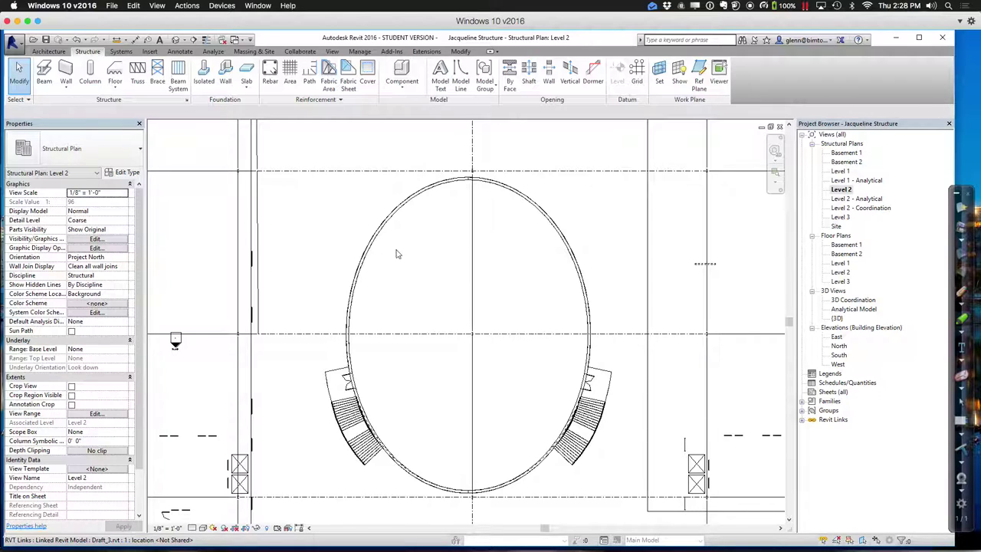
scroll(458, 200, "up", 2)
scroll(459, 207, "up", 2)
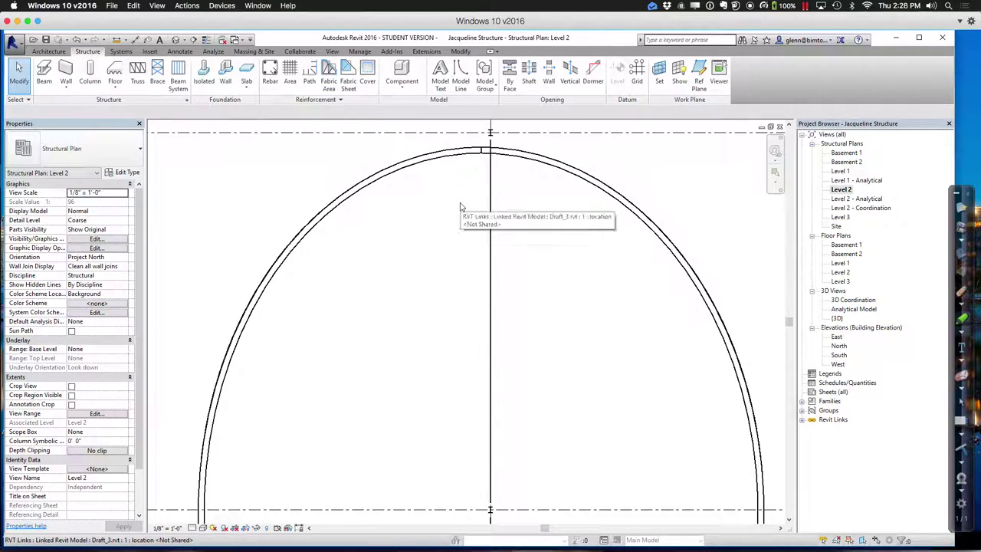
scroll(472, 211, "down", 2)
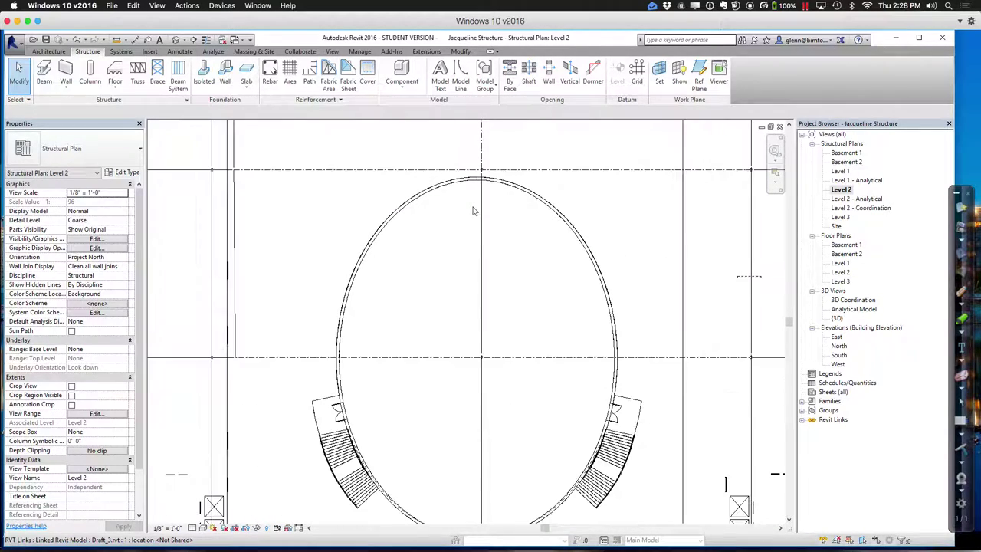
scroll(473, 211, "down", 2)
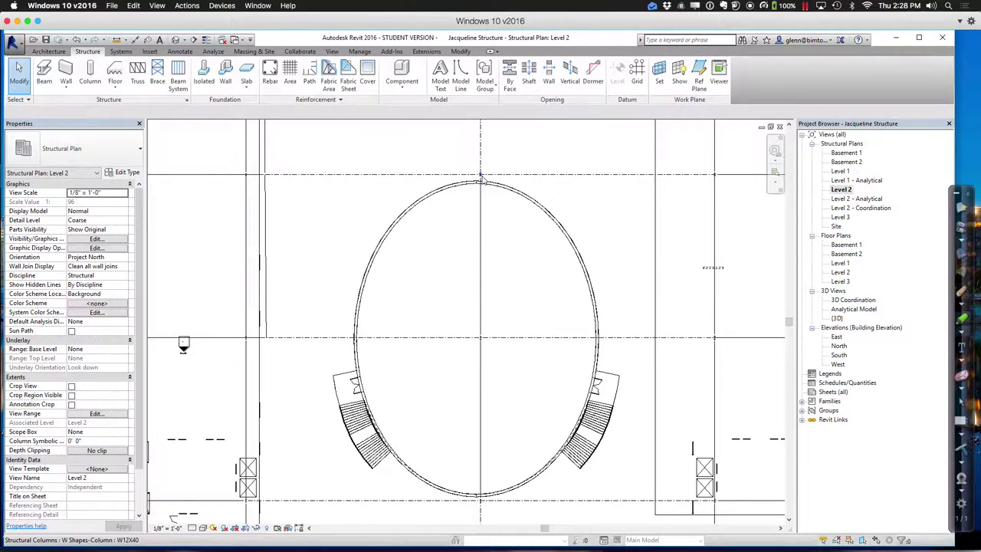
left_click(480, 178)
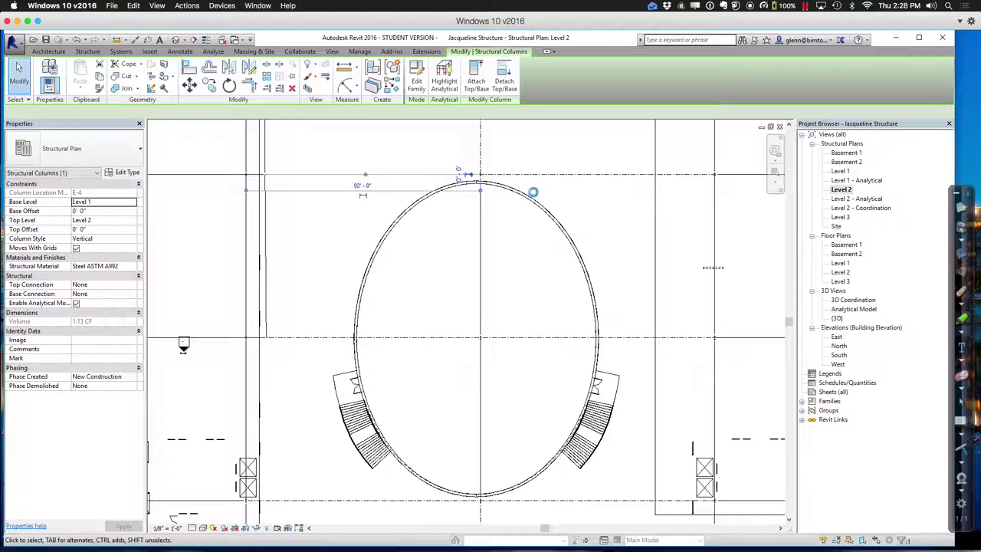
key("Escape")
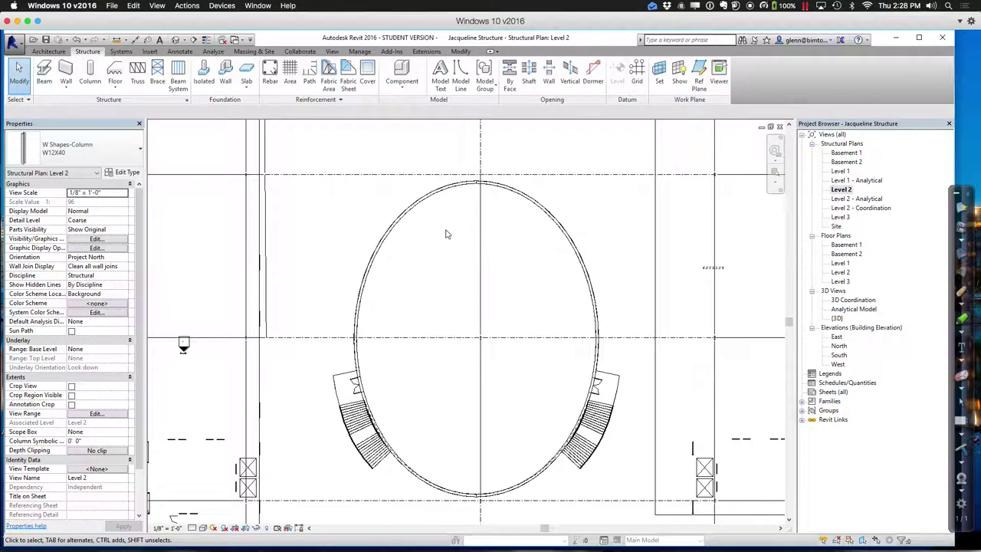
middle_click_drag(360, 199, 330, 159)
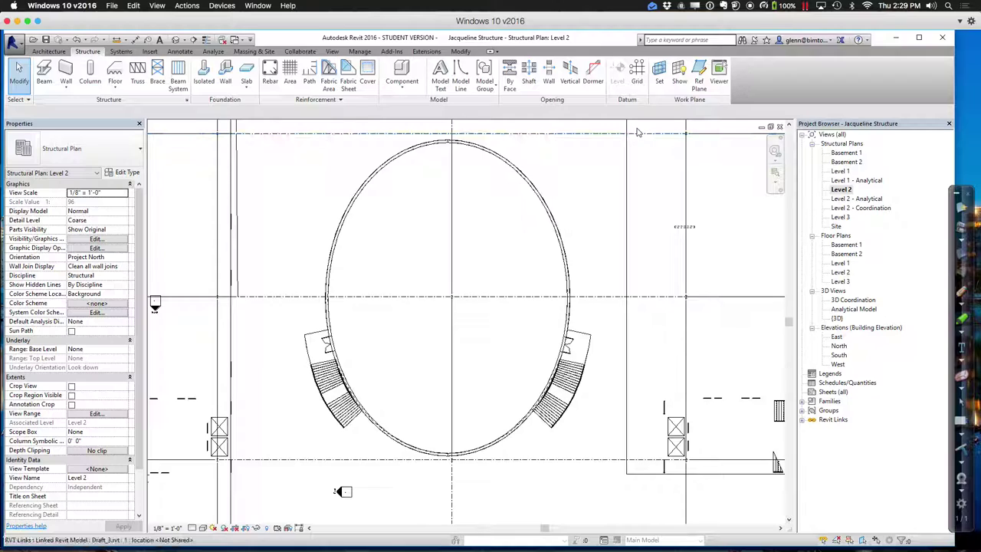
left_click(376, 81)
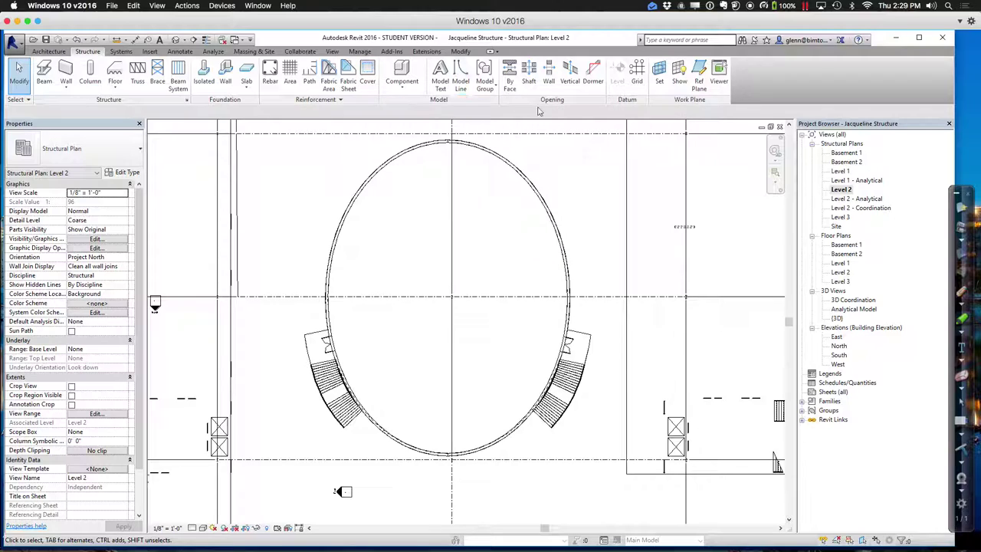
Start a grid with Pick Lines and set its offset to 3' 0".
left_click(637, 79)
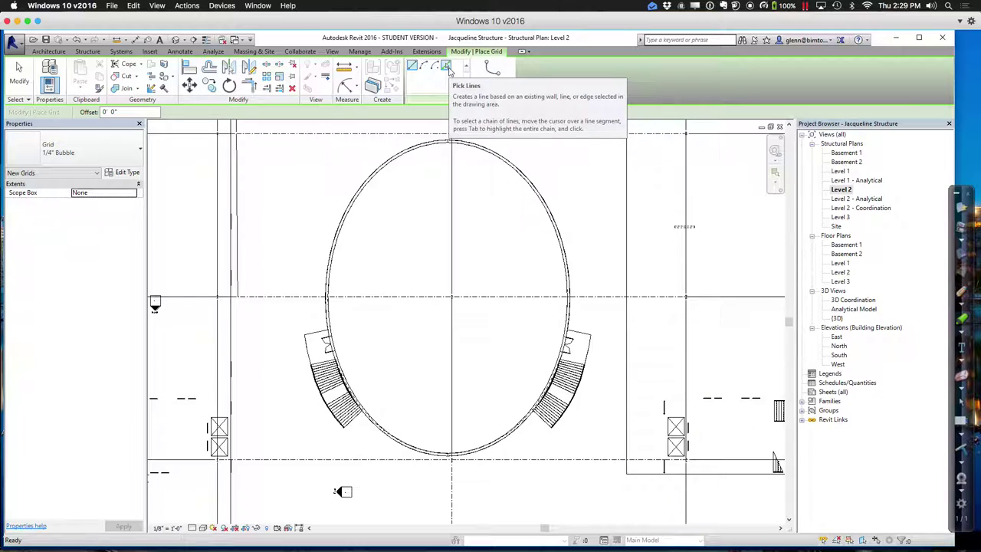
left_click(447, 68)
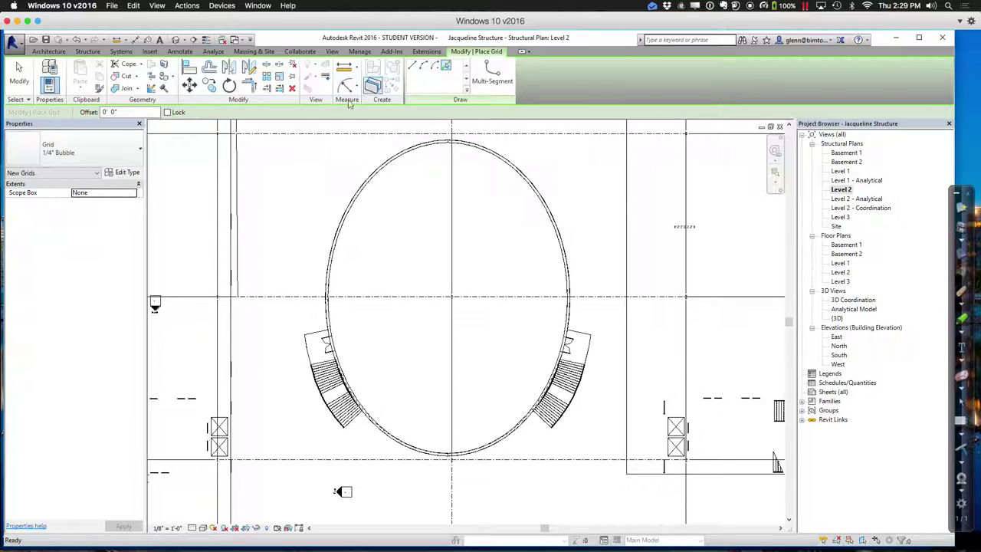
left_click(132, 113)
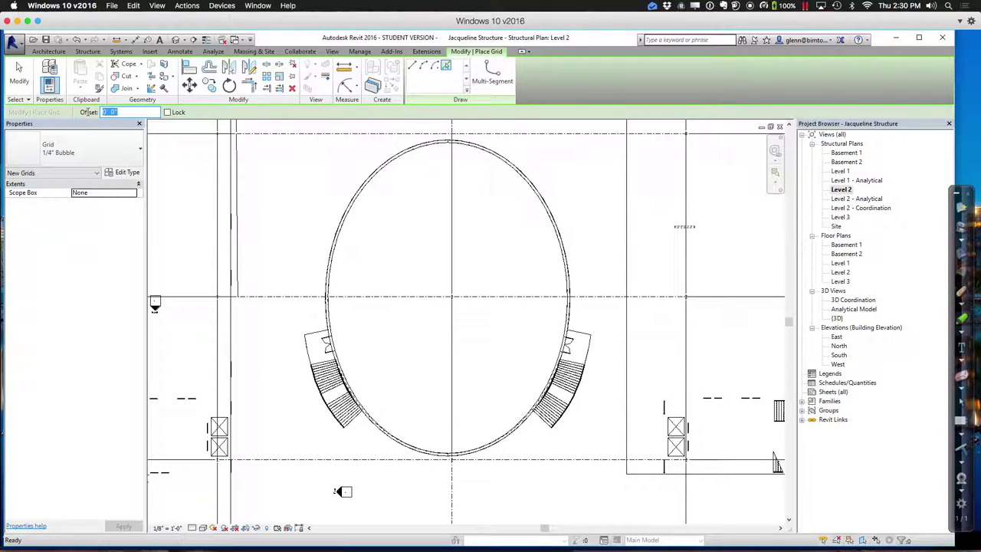
type("3")
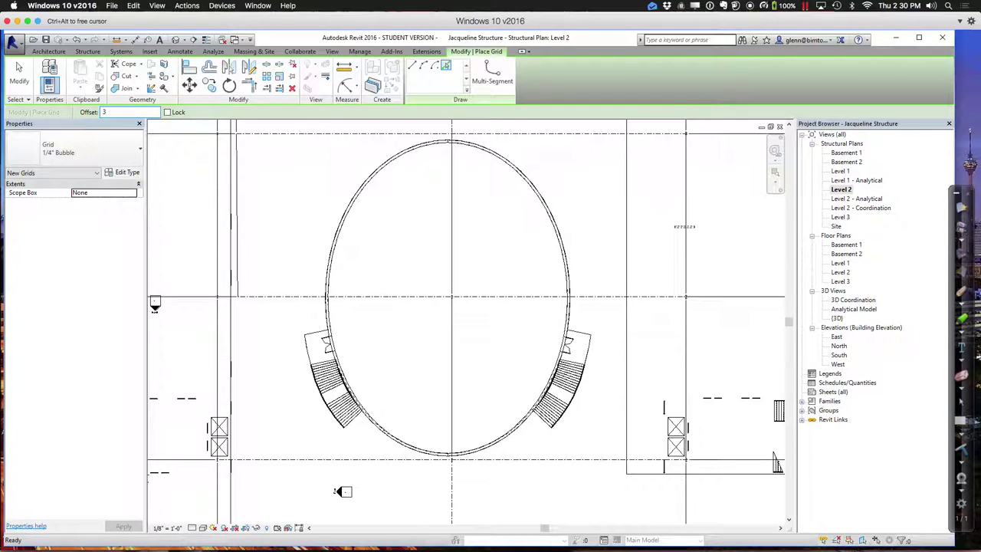
key("Return")
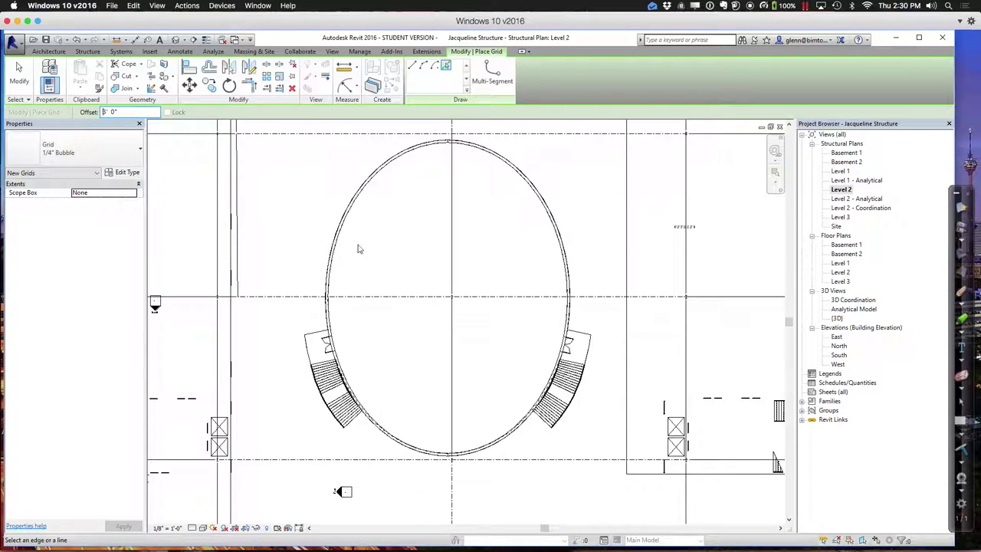
left_click(447, 68)
Try an arc grid from the oval's top toward its left, then cancel it.
left_click(423, 68)
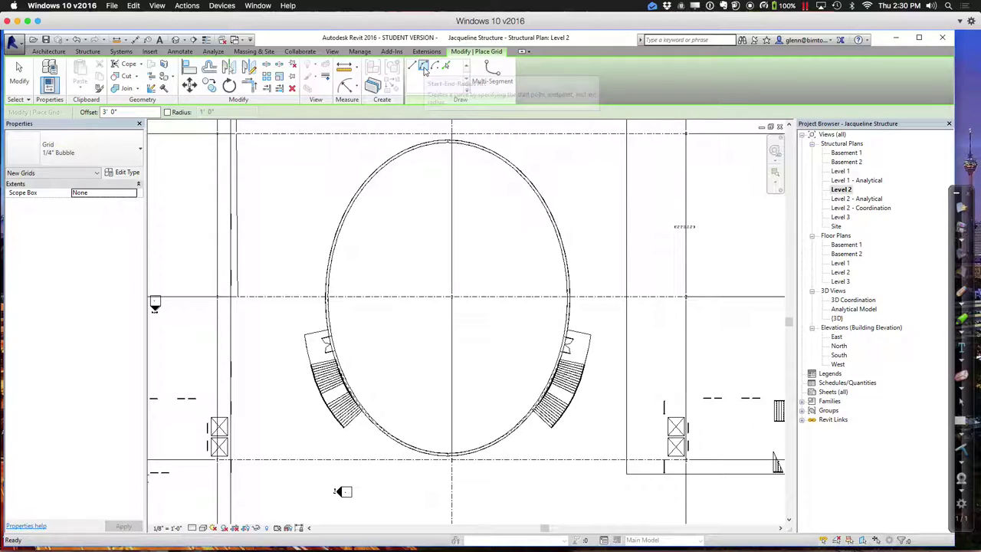
left_click(452, 148)
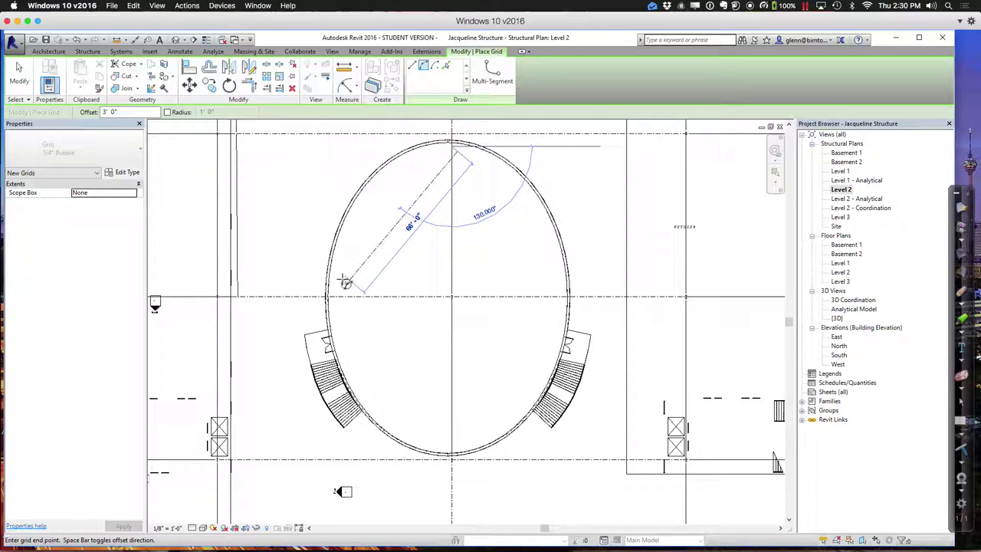
left_click(325, 297)
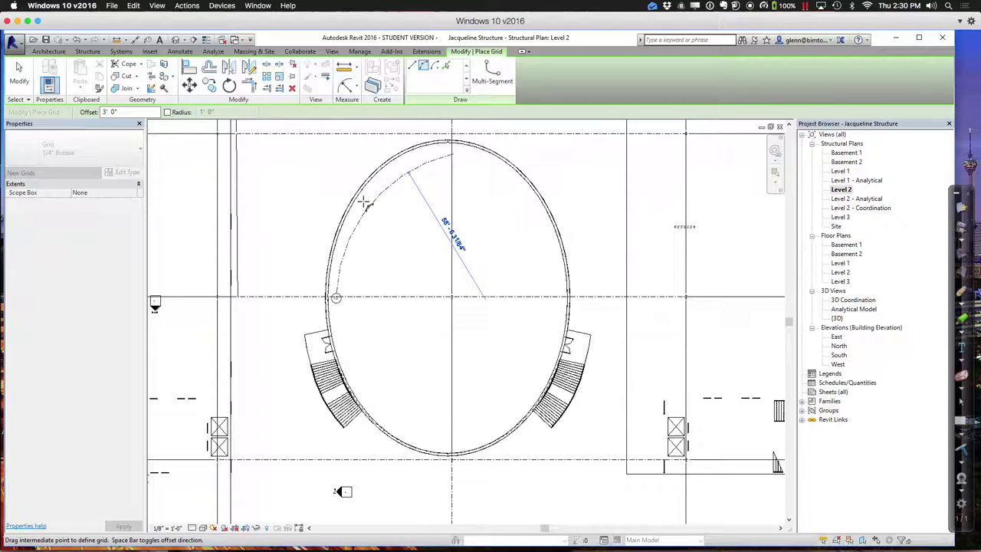
left_click(21, 70)
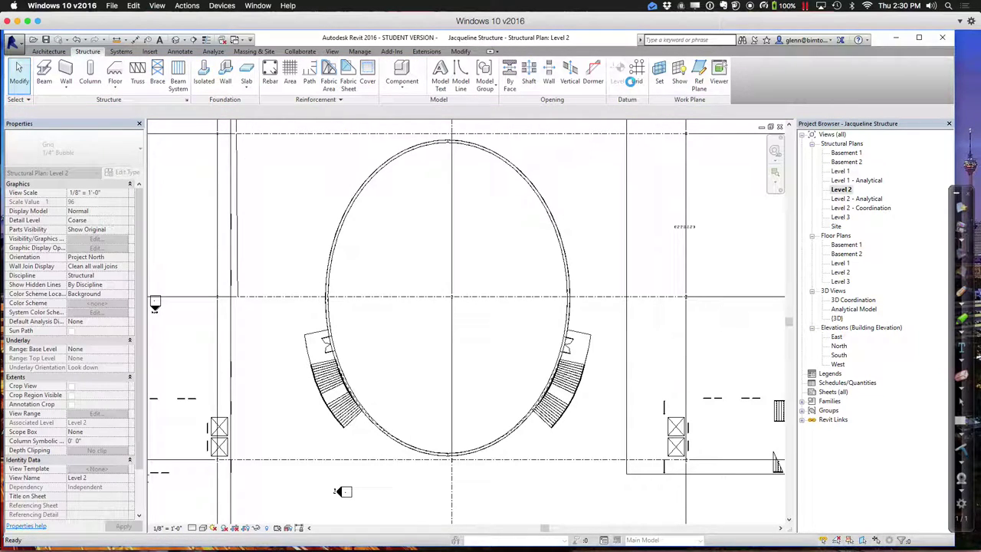
Sketch multi-segment grid 10 as chained arcs up the oval's left edge, bottom to top, and finish it.
left_click(632, 77)
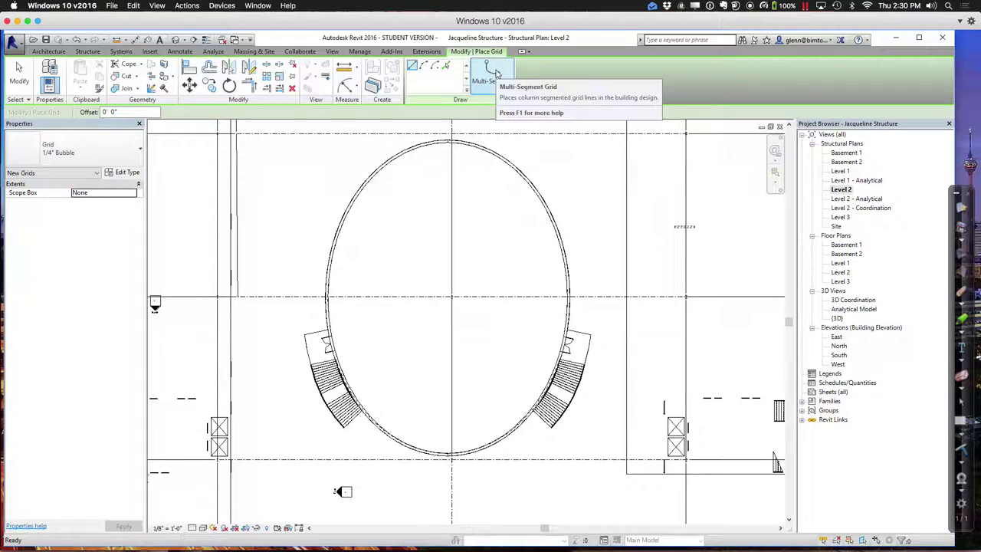
left_click(494, 74)
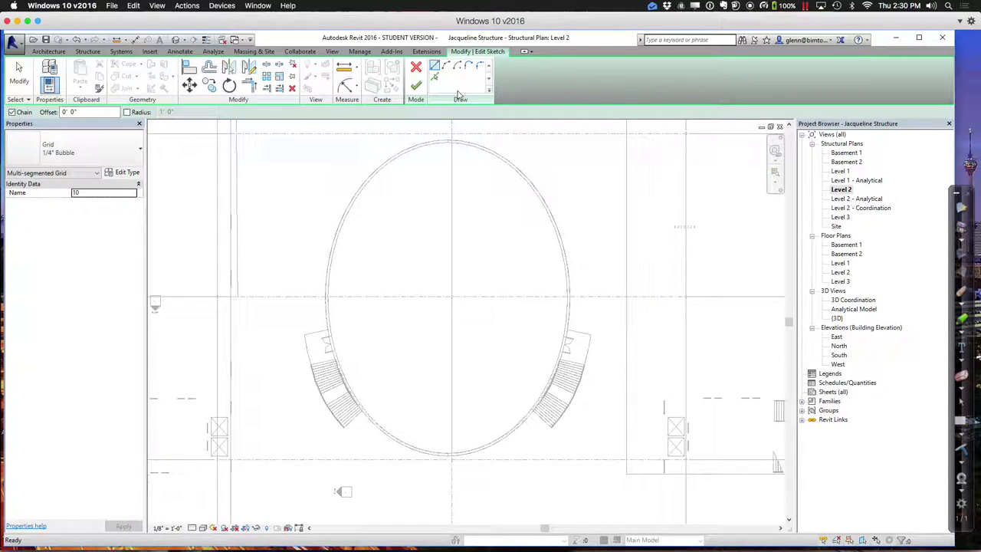
left_click(435, 78)
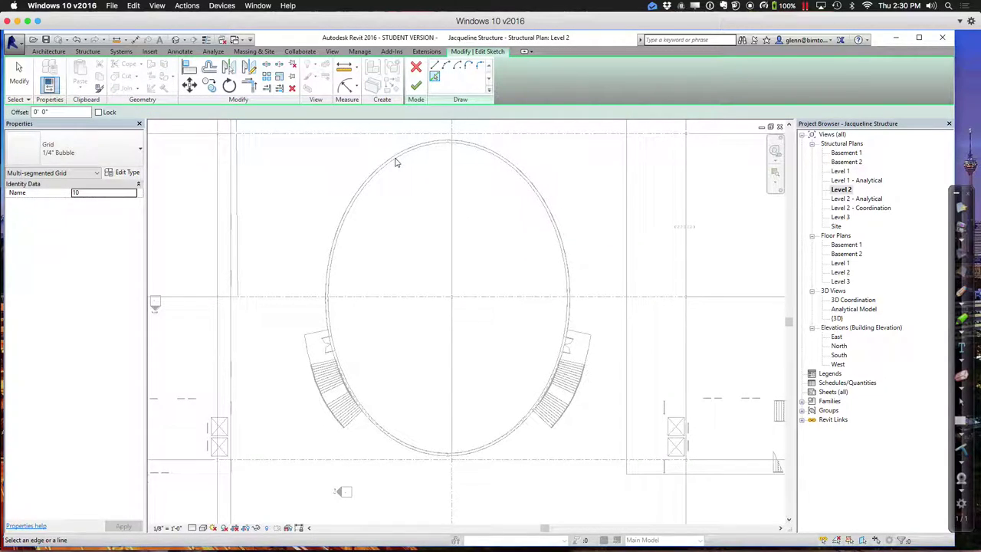
left_click(446, 67)
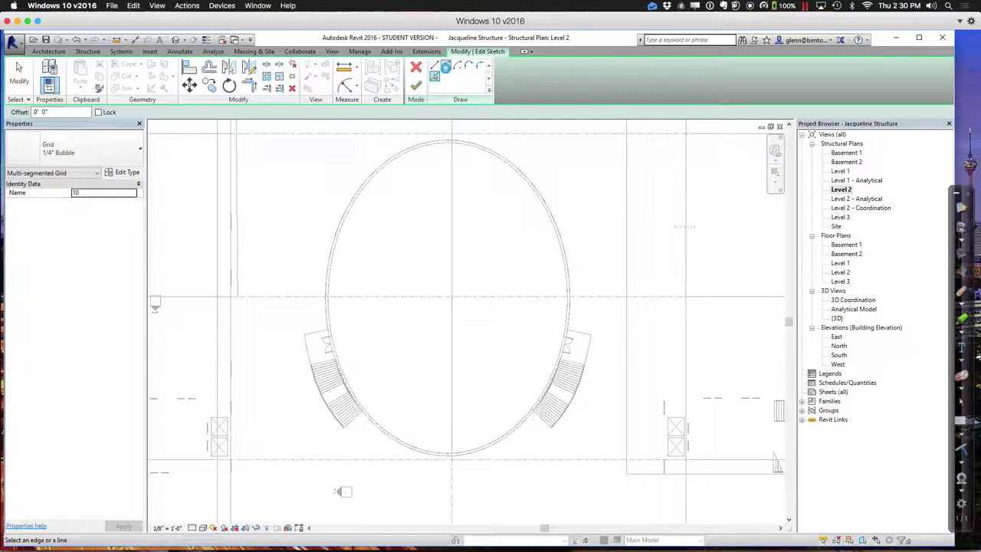
left_click(444, 452)
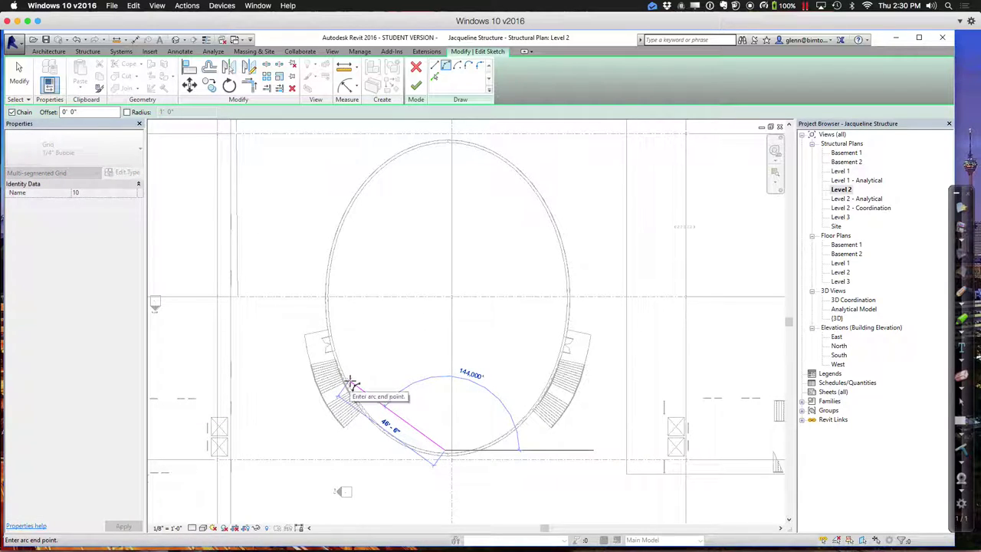
left_click(354, 381)
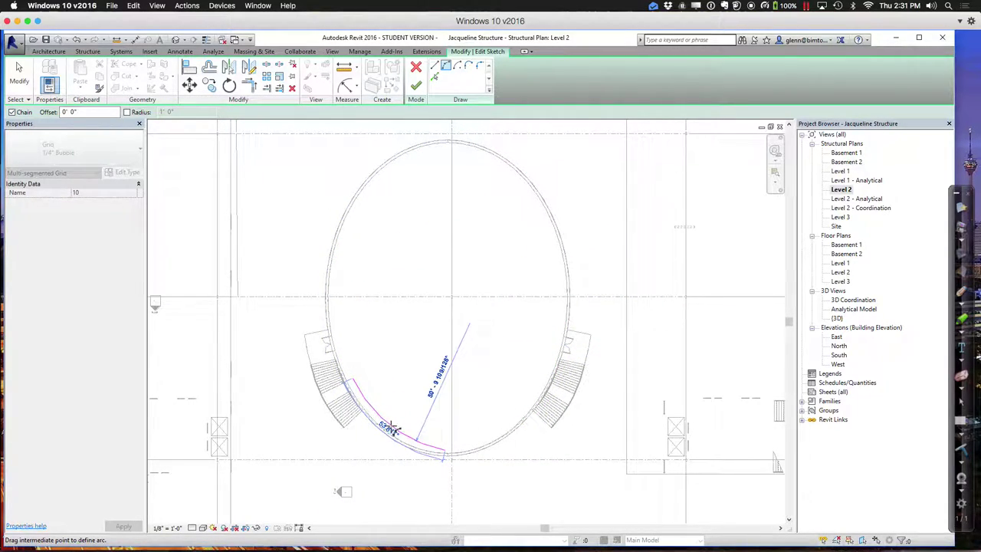
left_click(390, 426)
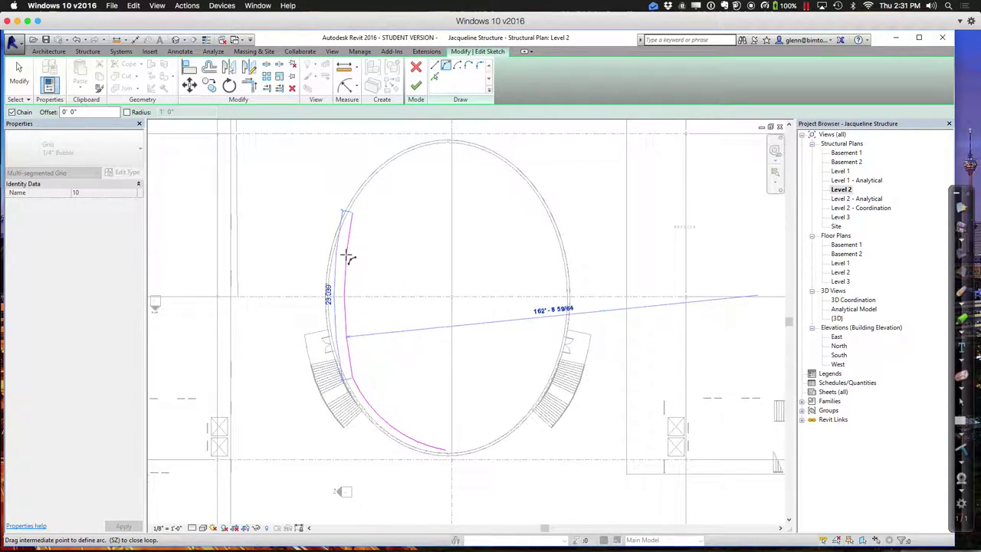
left_click(348, 210)
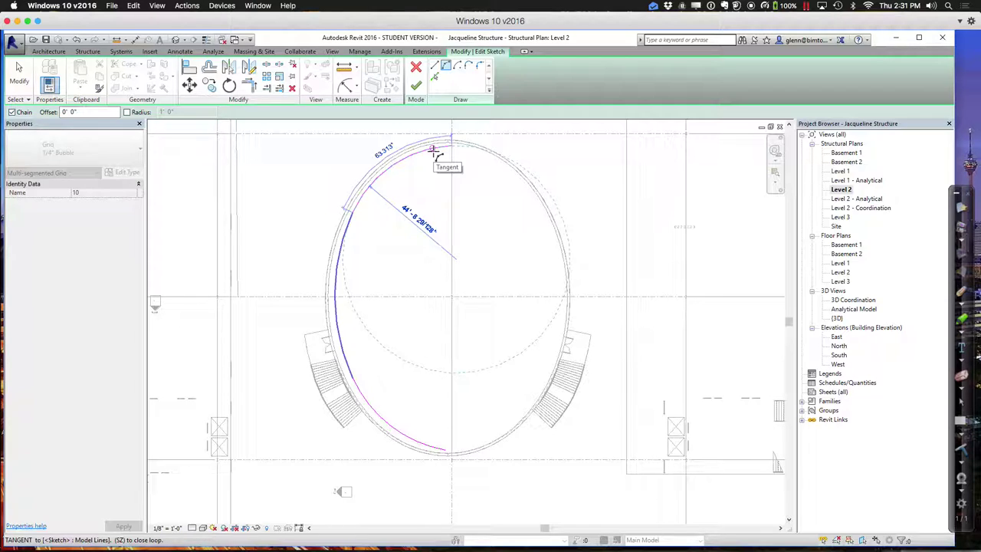
left_click(434, 149)
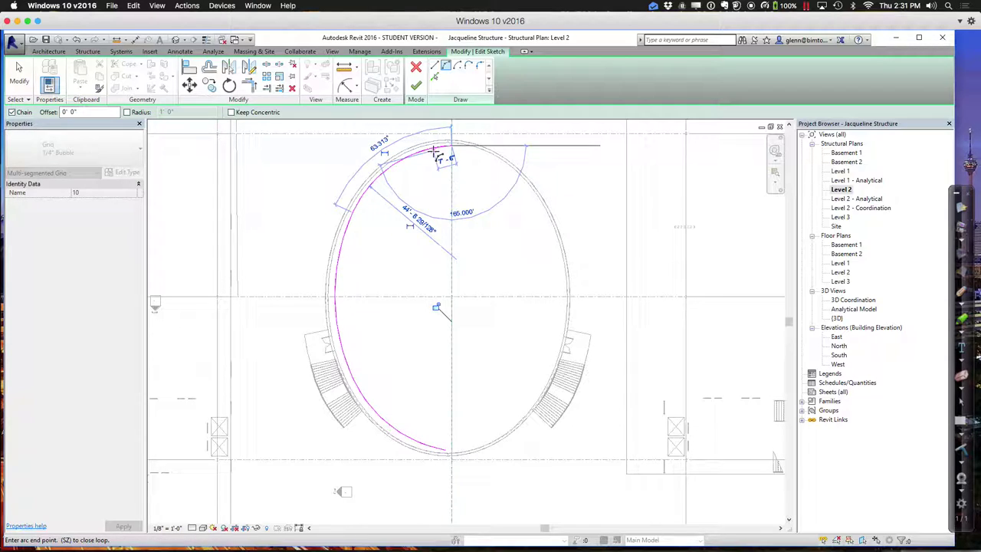
left_click(416, 87)
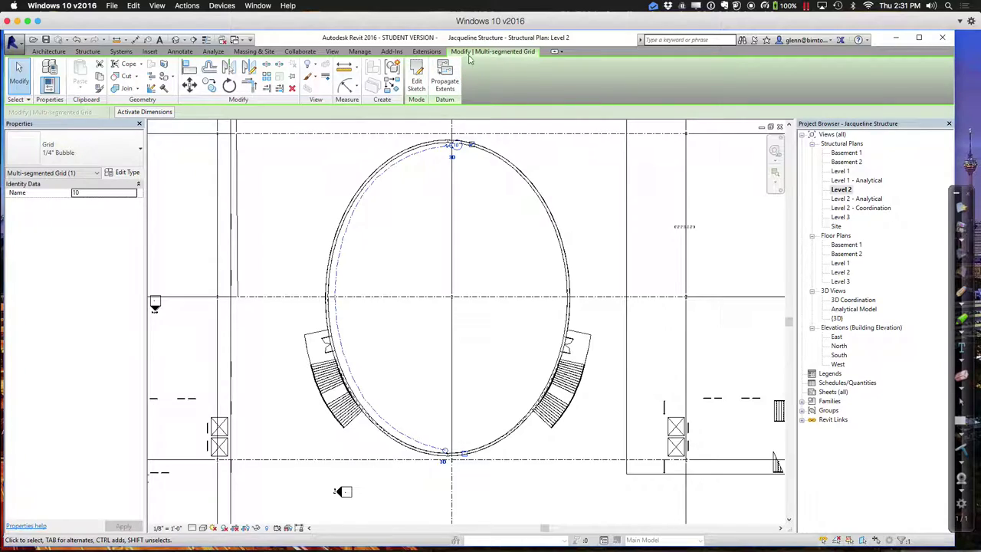
Draw straight grid 11 vertically from the beam endpoint to just above the oval.
left_click(46, 53)
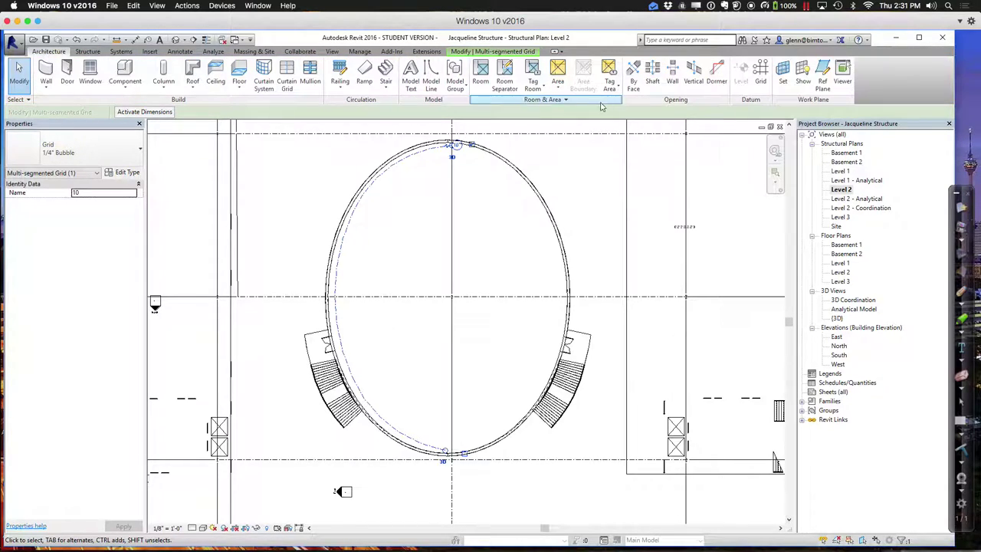
left_click(760, 83)
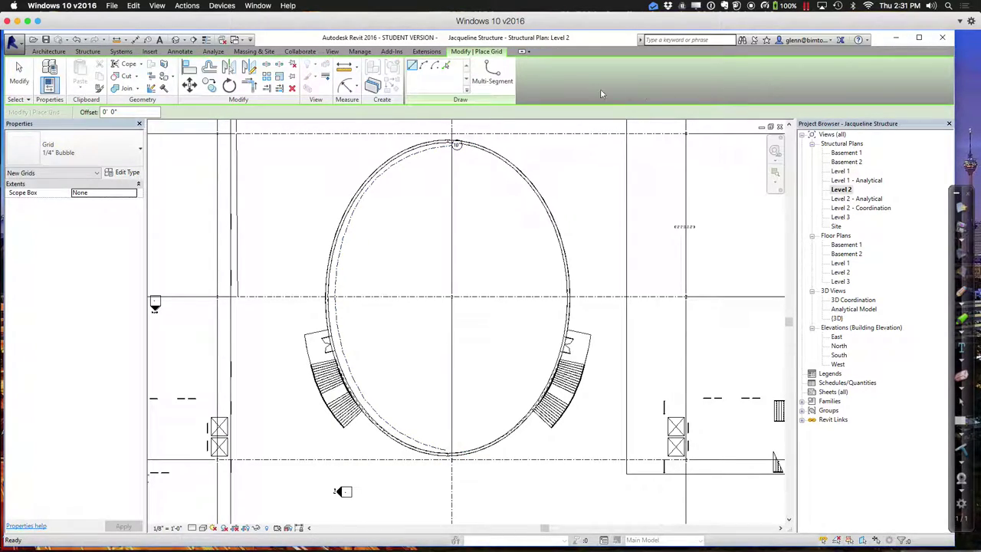
left_click(413, 68)
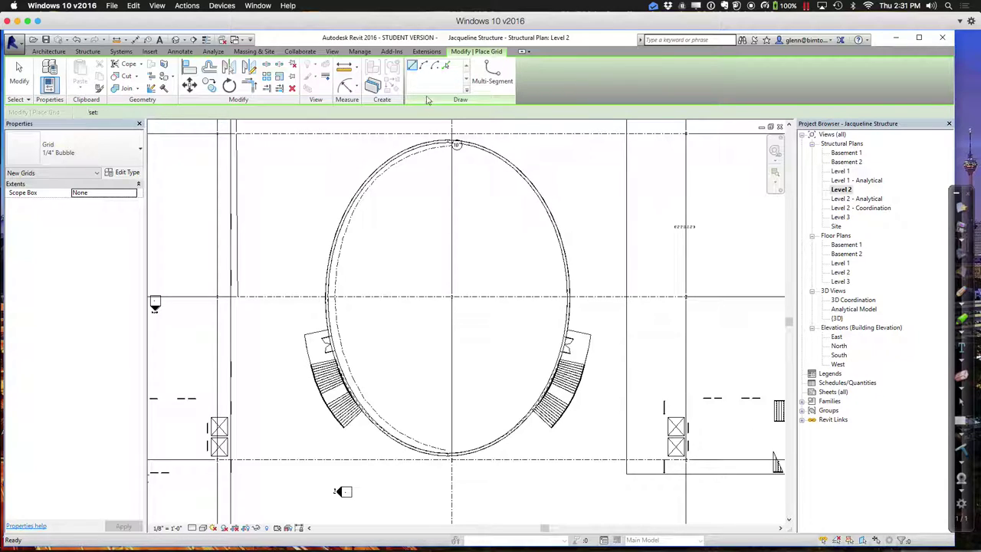
left_click(452, 297)
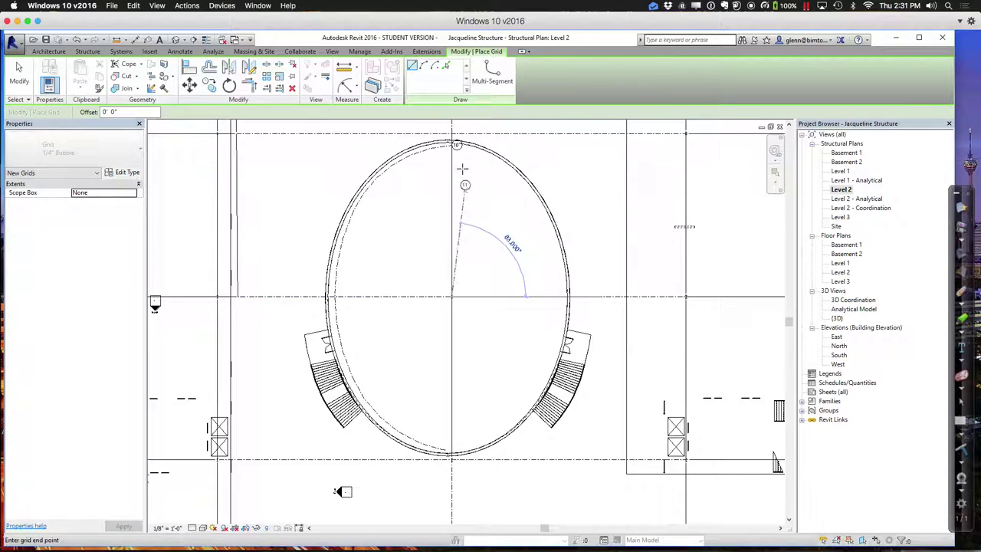
middle_click_drag(474, 159, 472, 204)
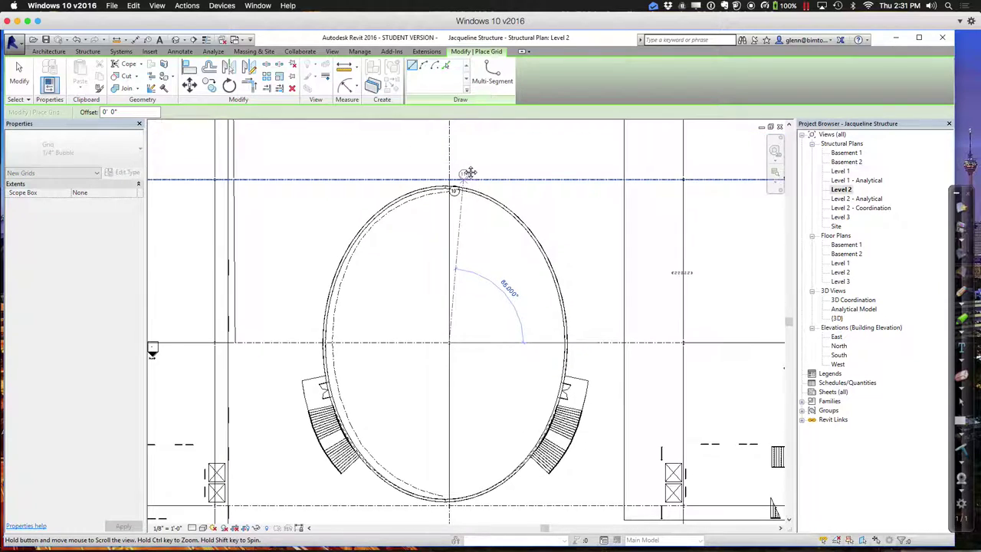
left_click(450, 149)
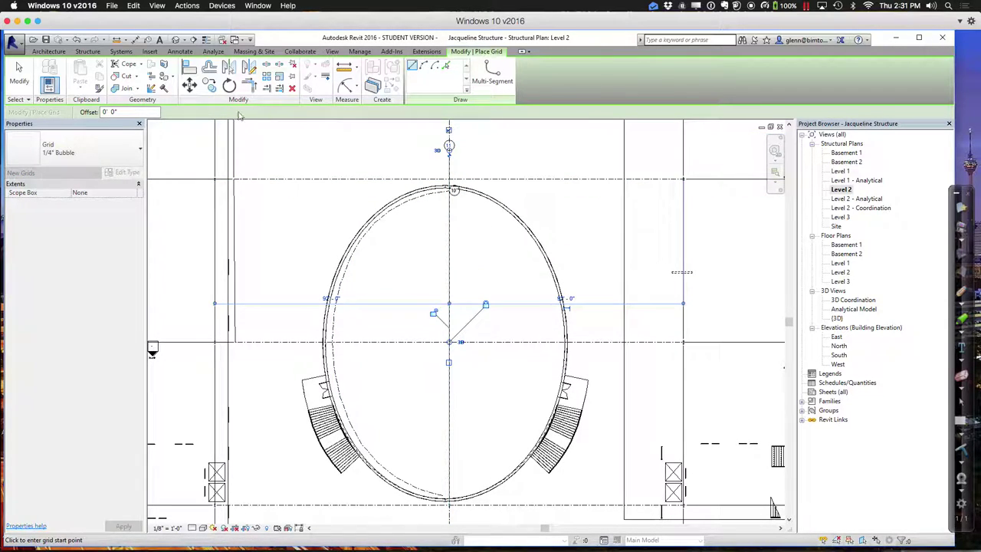
key("Escape")
key("Escape")
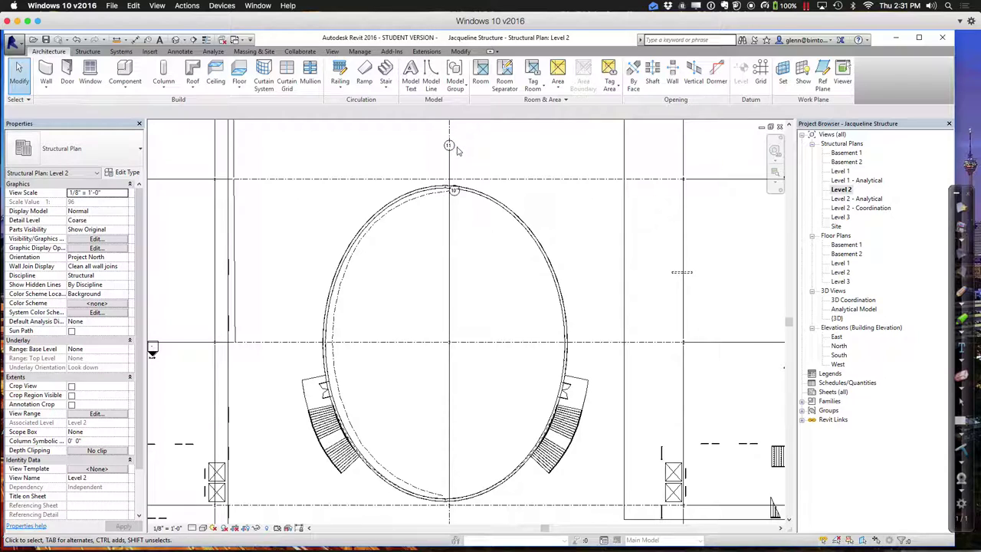
Radially array grid 11 with 6 copies about the atrium centre, setting start and end rays.
left_click(450, 149)
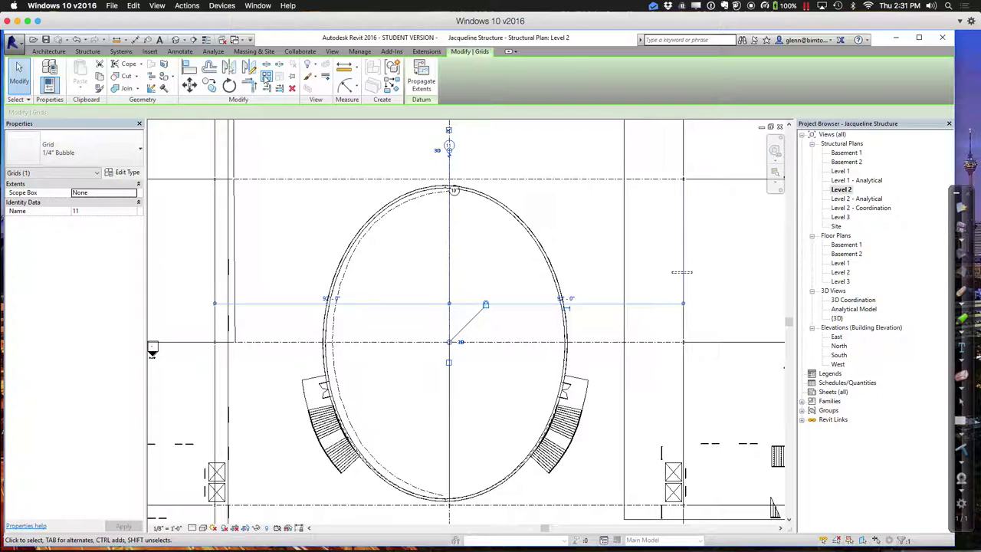
left_click(266, 77)
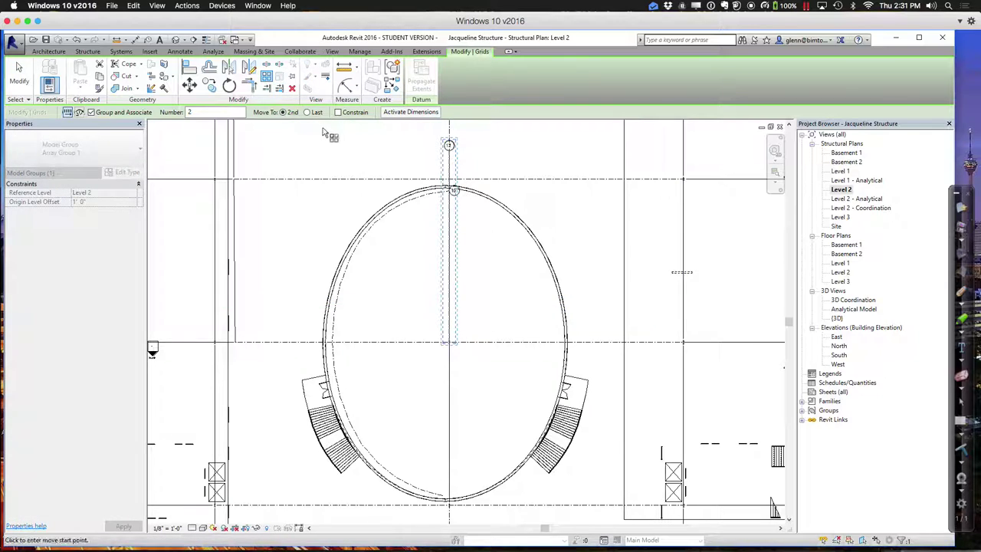
left_click(79, 112)
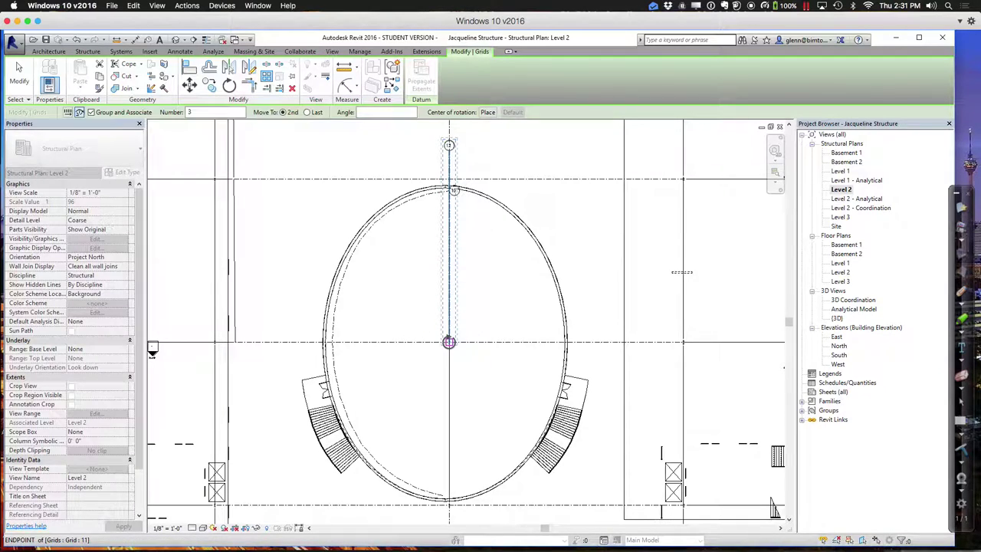
left_click(449, 341)
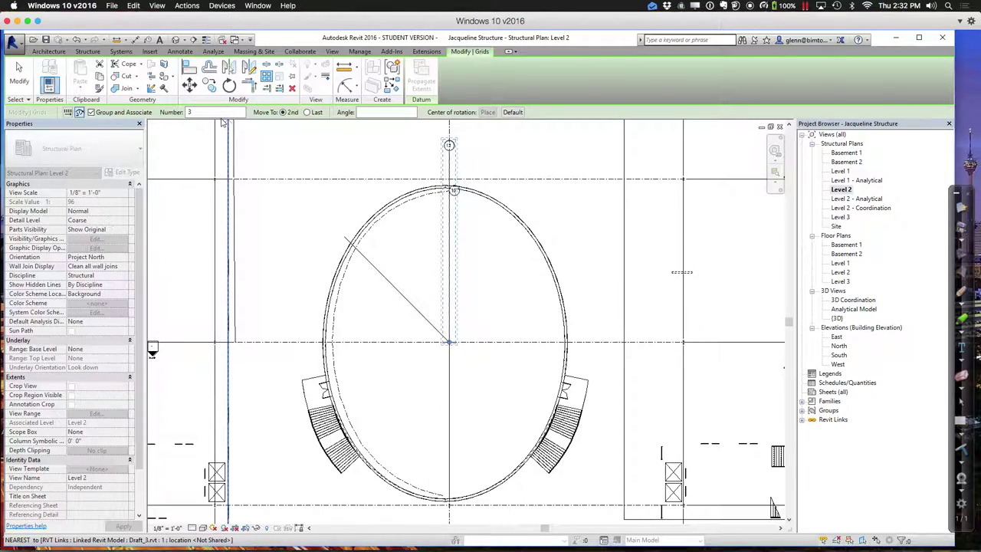
double_click(189, 112)
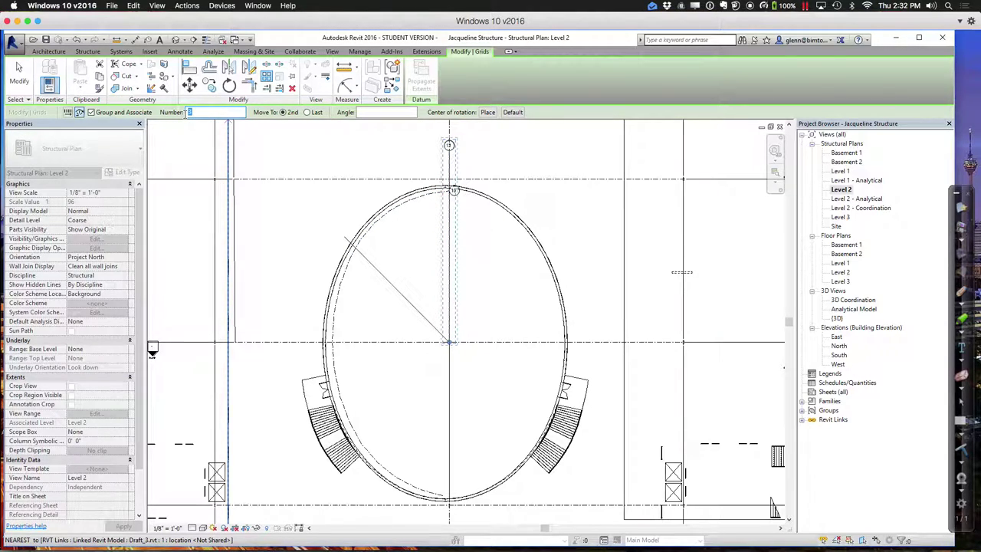
type("6")
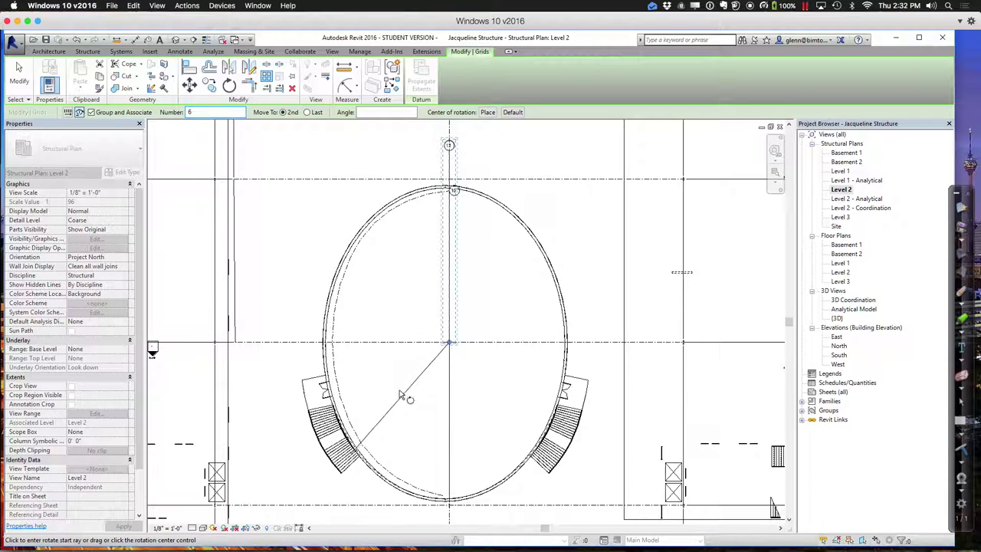
left_click(451, 259)
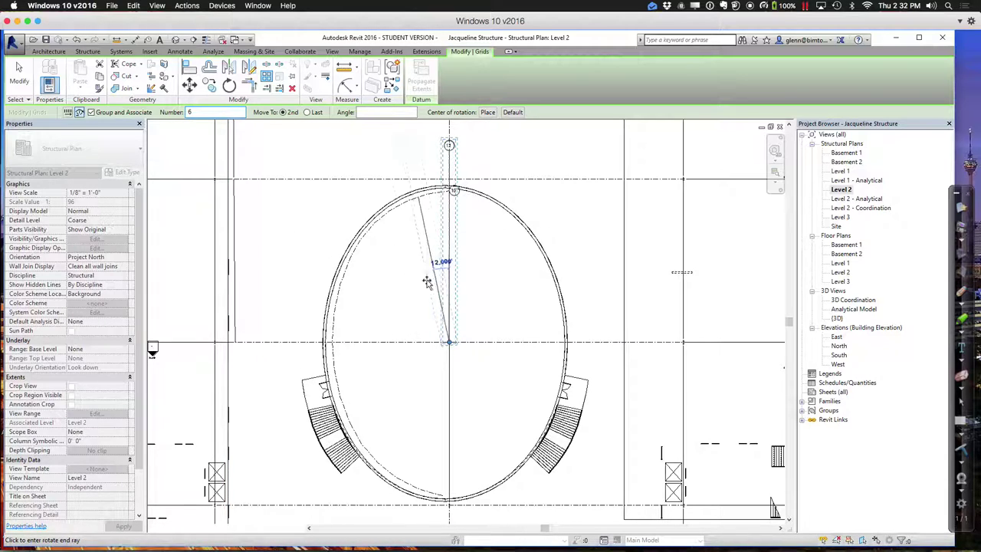
left_click(444, 422)
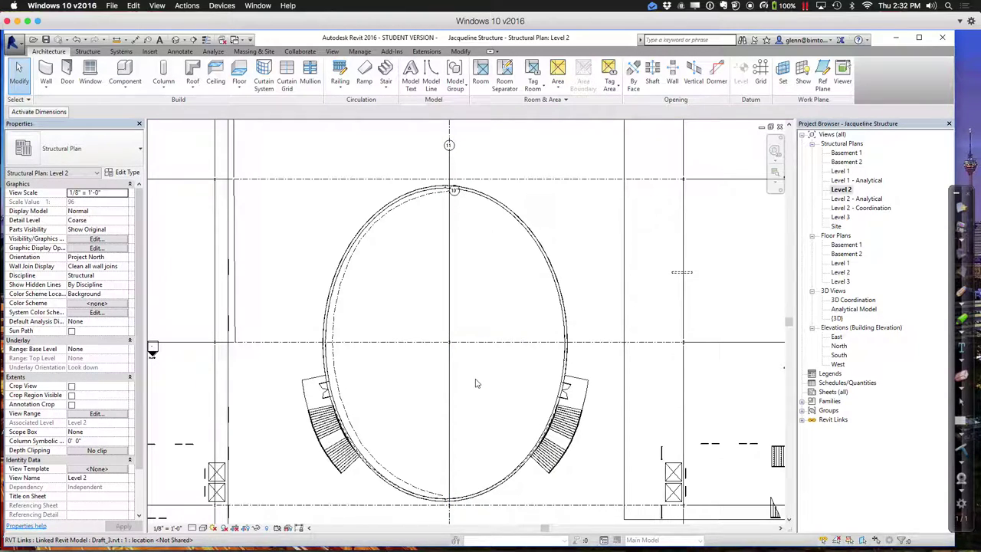
Close the accidentally opened Start menu and restart the array on reselected grid 11.
key("super")
left_click(480, 168)
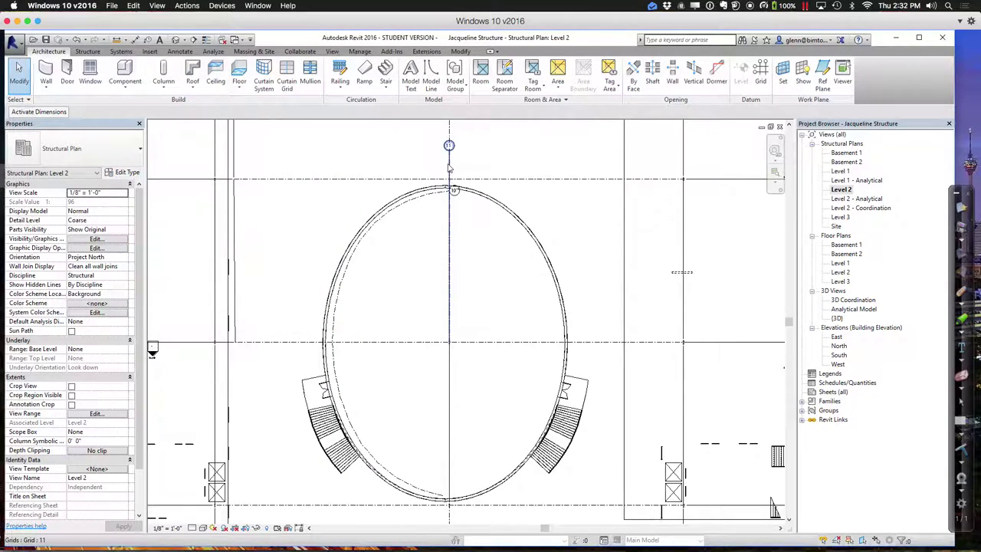
left_click(448, 153)
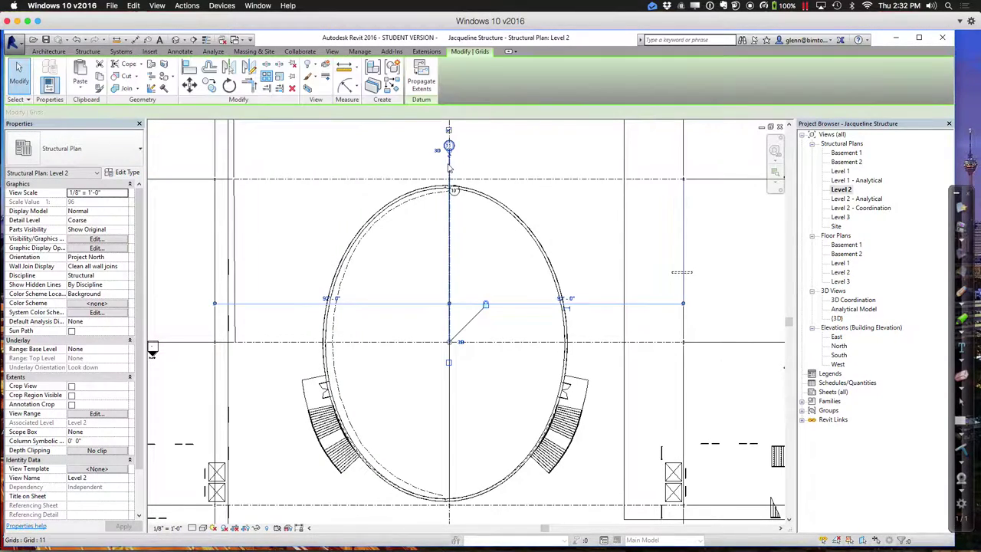
left_click(265, 77)
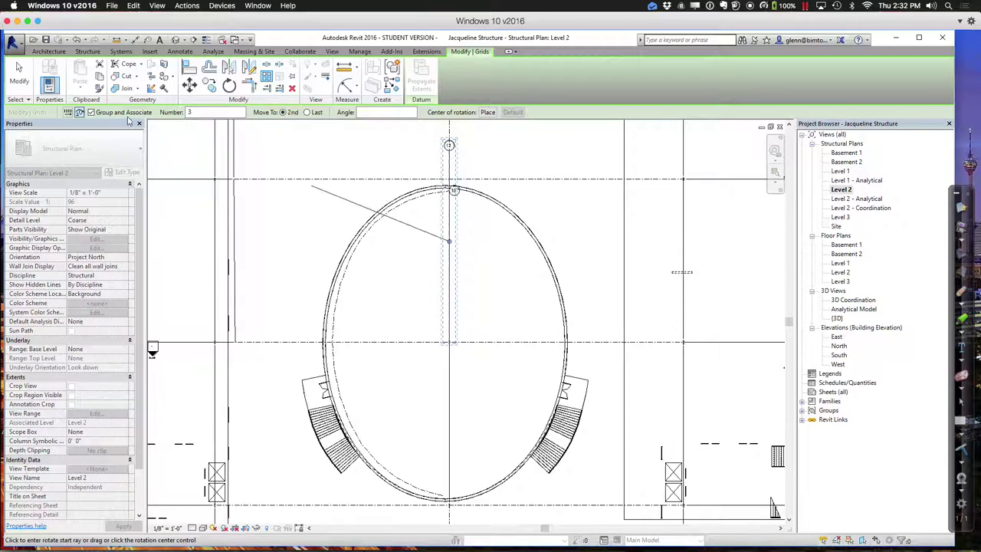
Array grid 11 into 6 radial grids from the oval's centre, fanning across its right half.
double_click(189, 111)
type("6")
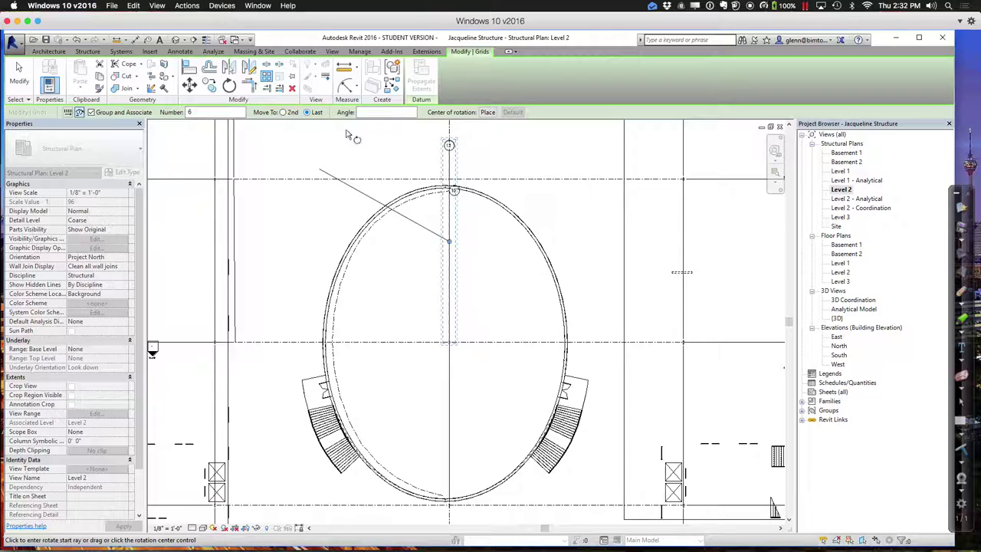
left_click(475, 122)
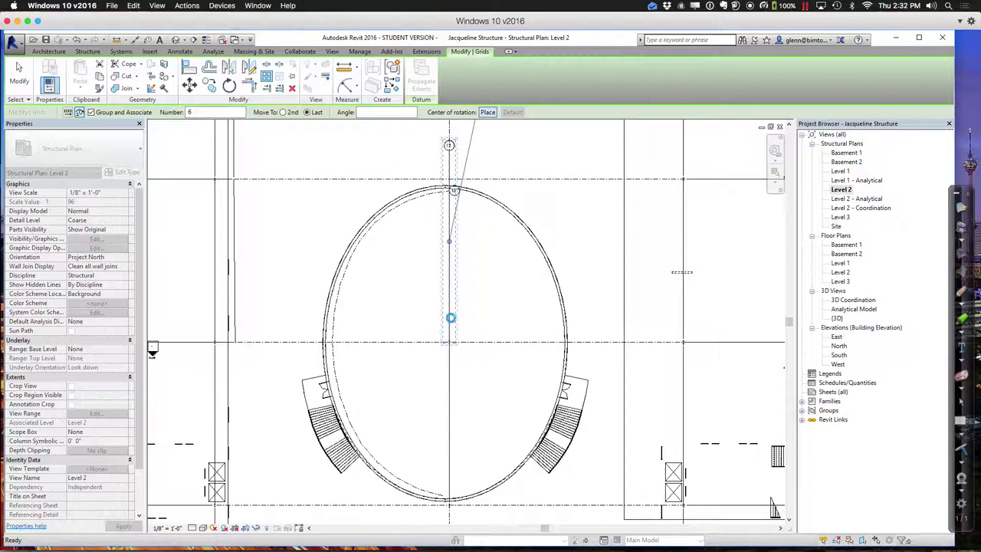
left_click(449, 337)
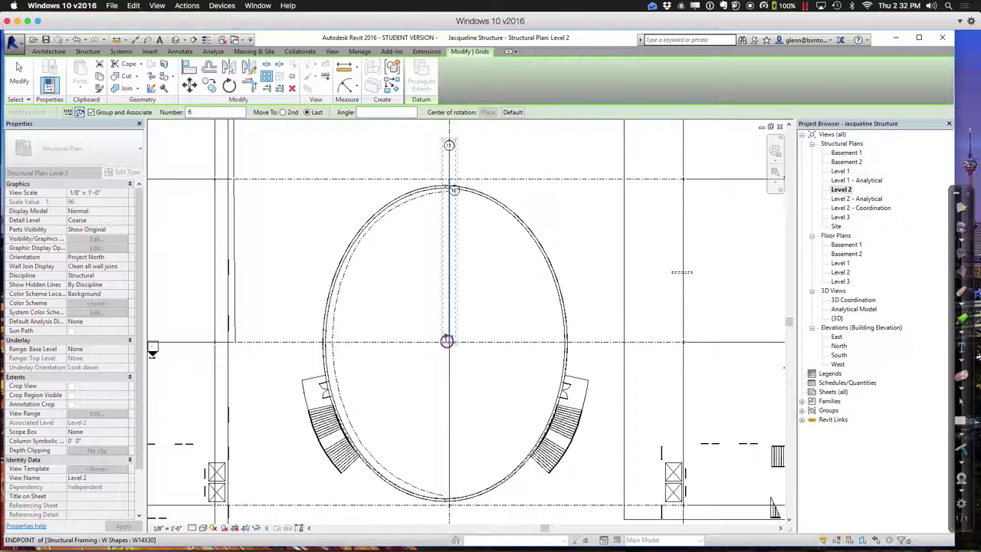
left_click(448, 340)
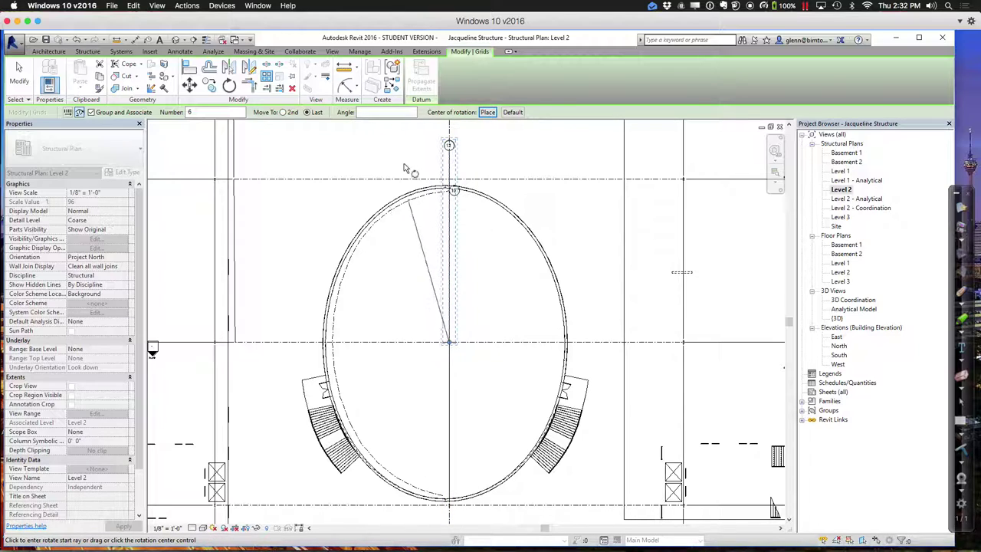
left_click(449, 175)
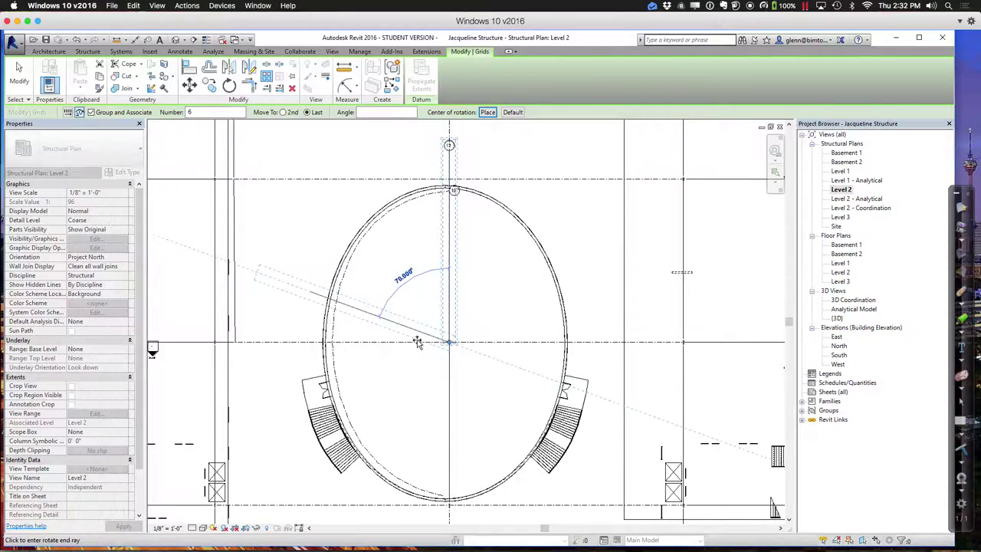
left_click(448, 445)
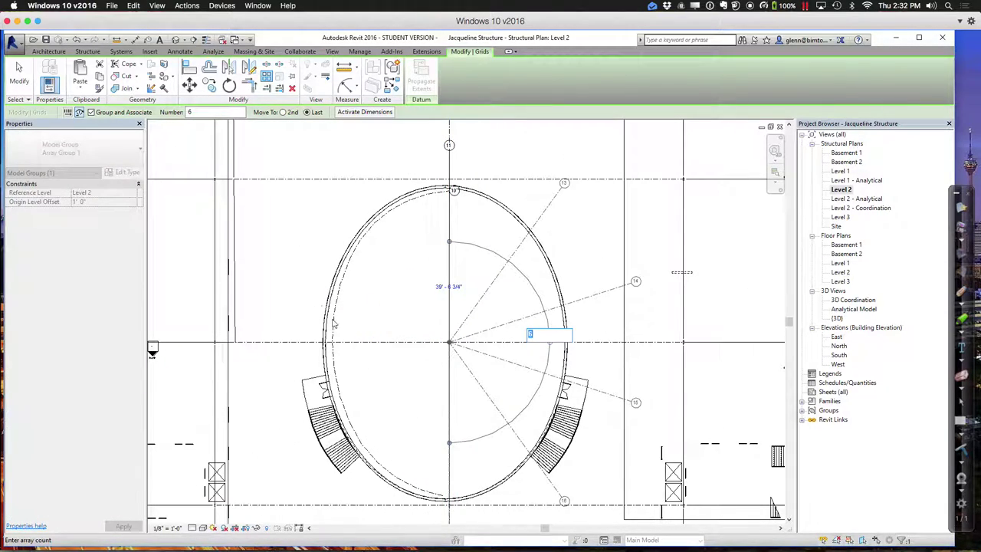
left_click(21, 72)
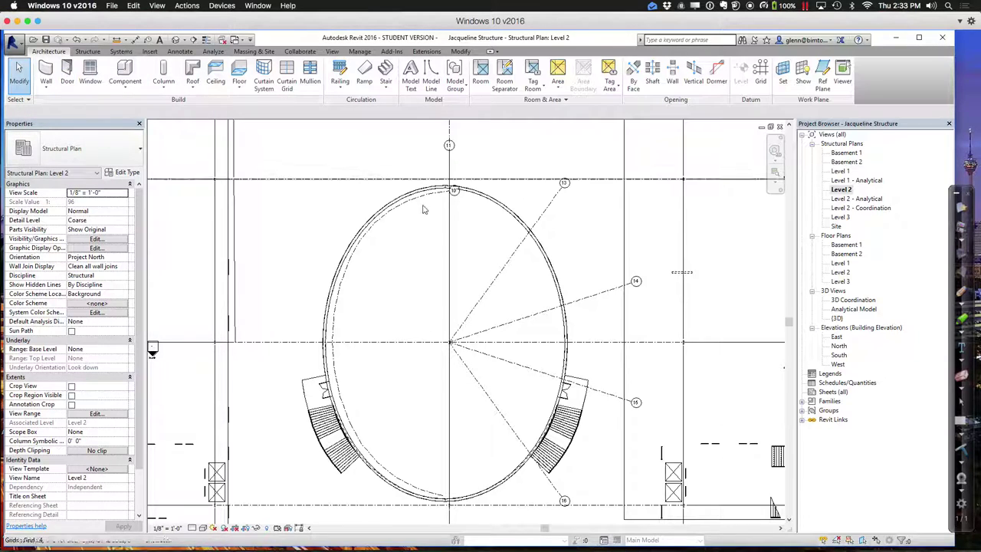
Mirror the four radial grid groups across the vertical centre grid, creating grids 17–20.
left_click(550, 213)
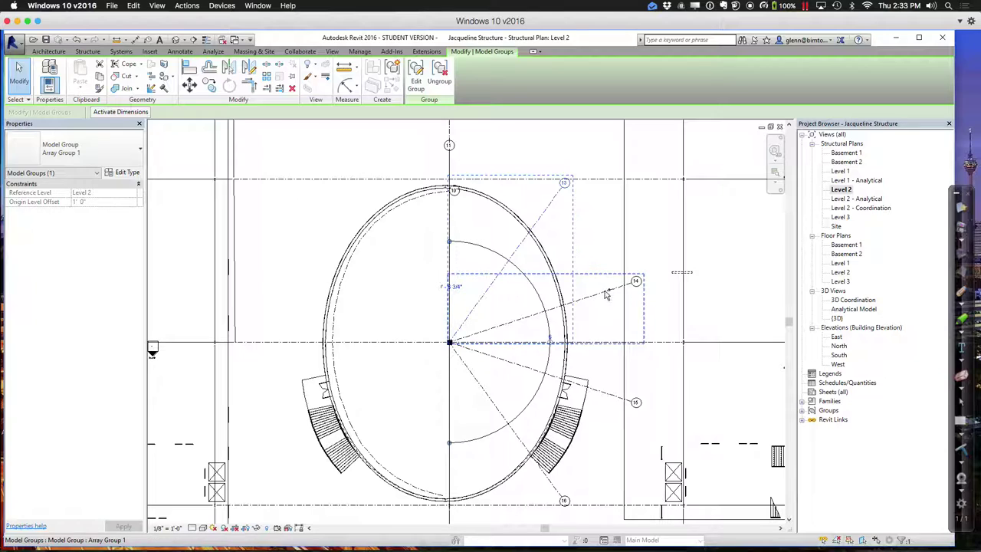
left_click(613, 394, "ctrl")
left_click(553, 487, "ctrl")
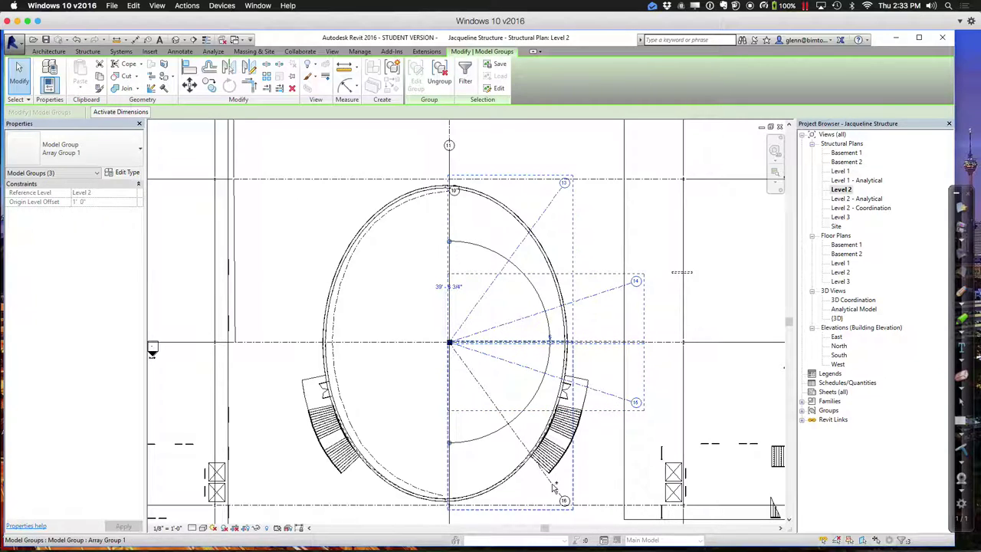
left_click(452, 508, "ctrl")
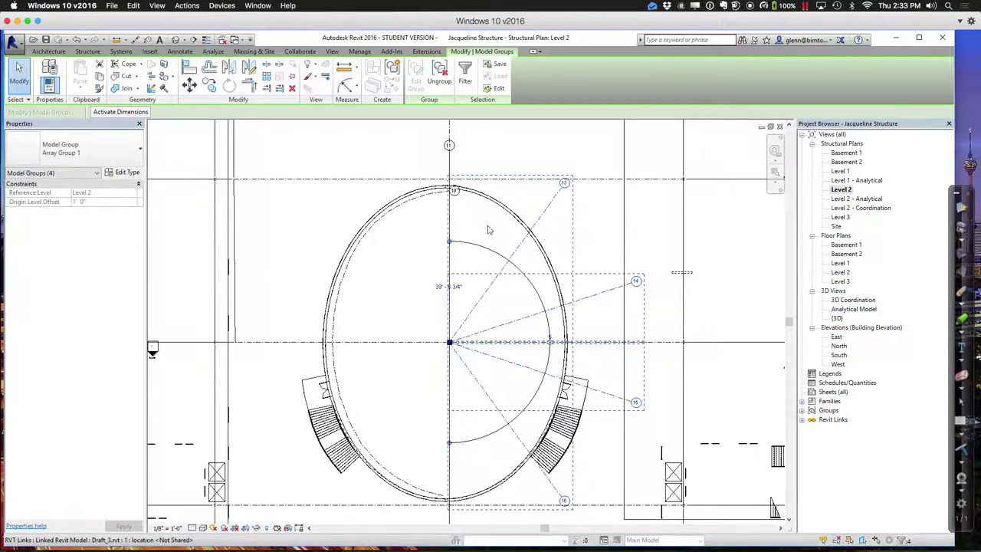
left_click(229, 68)
left_click(449, 260)
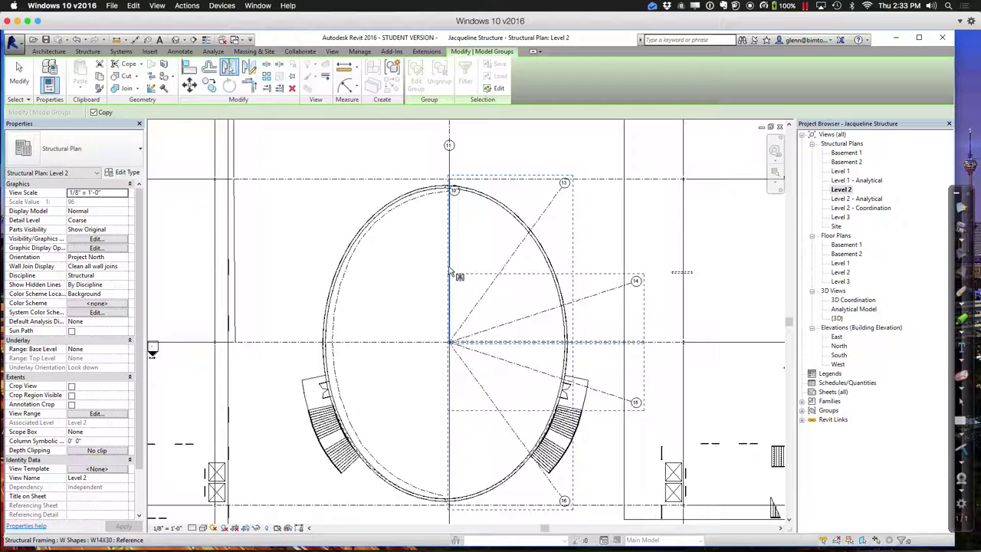
left_click(298, 155)
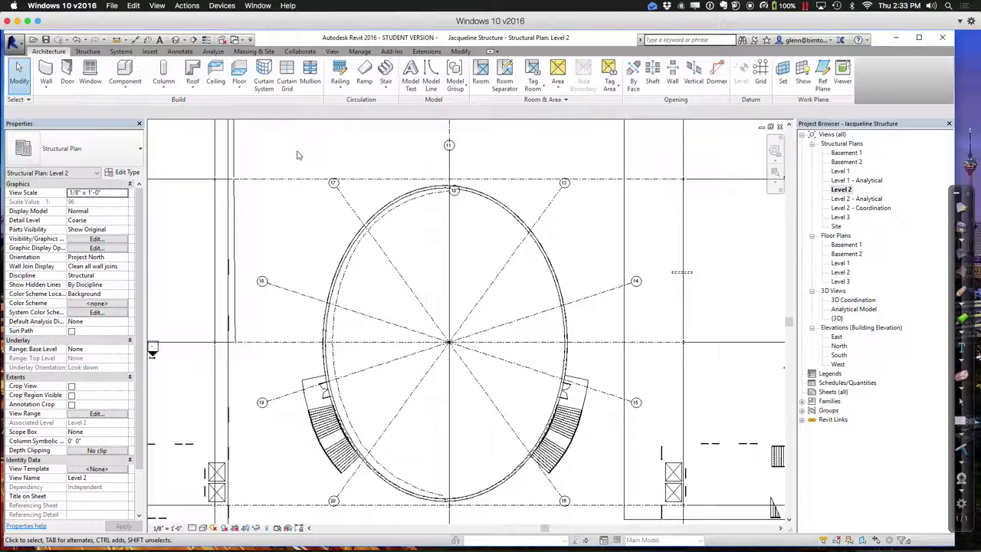
Place W12X40 structural columns at grid intersections, picking grids 20 and 19.
left_click(154, 90)
left_click(162, 106)
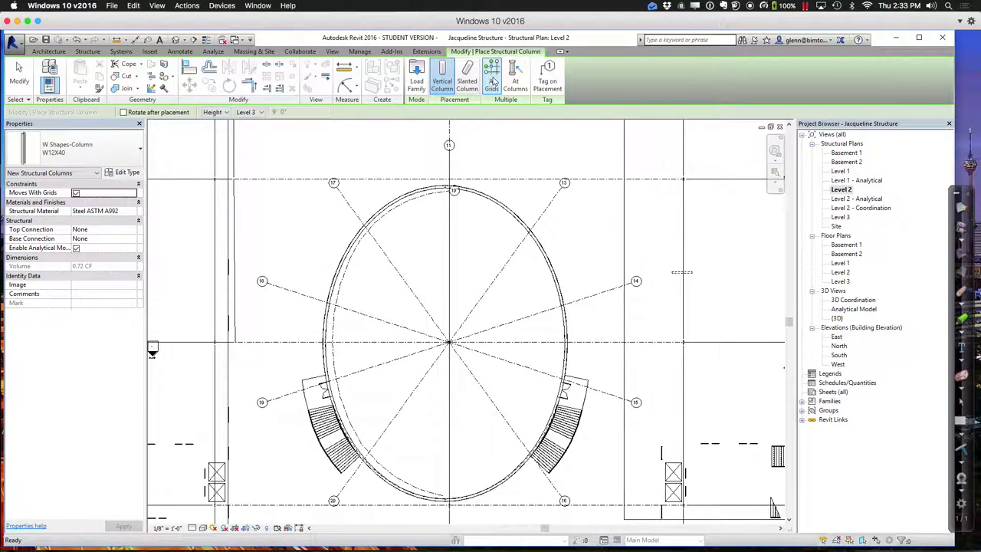
left_click(491, 77)
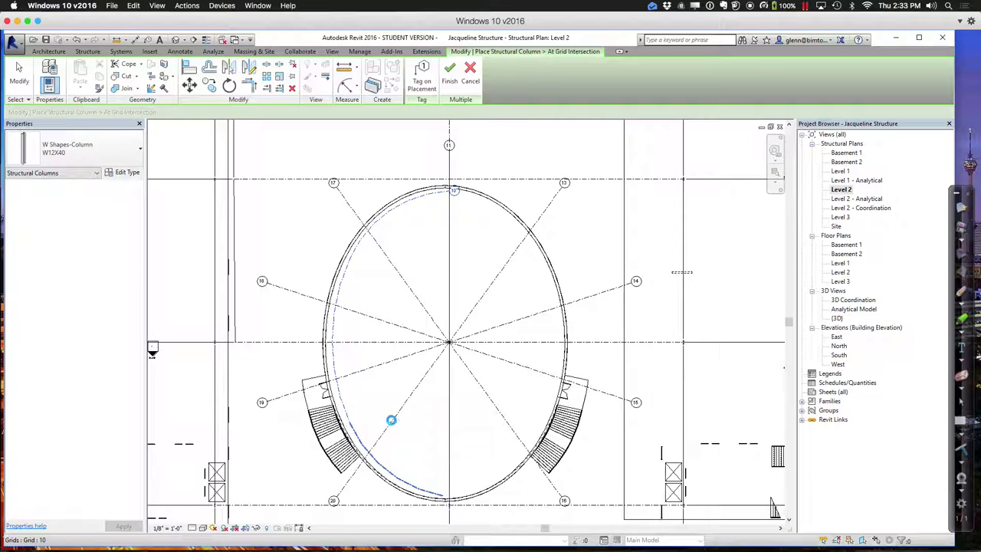
left_click(395, 420)
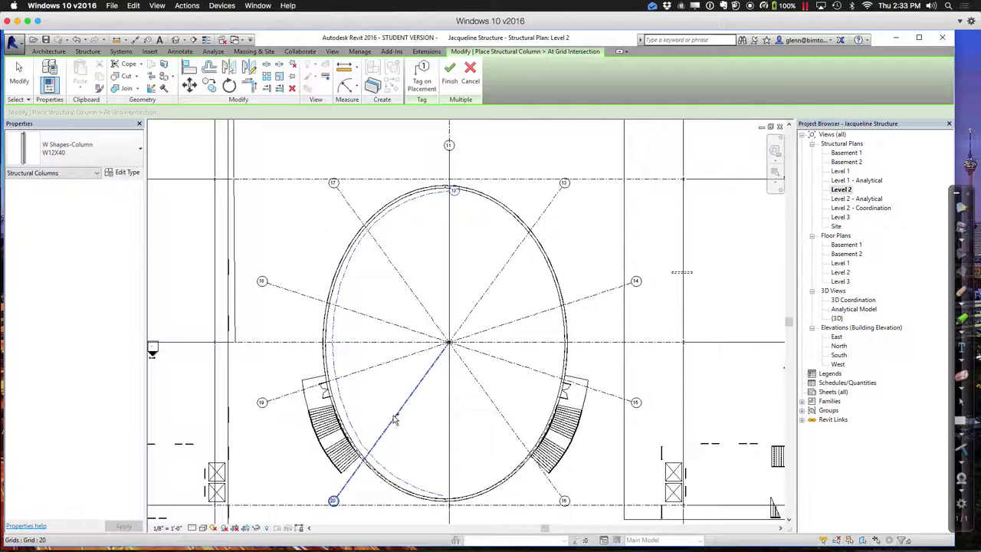
left_click(373, 365, "ctrl")
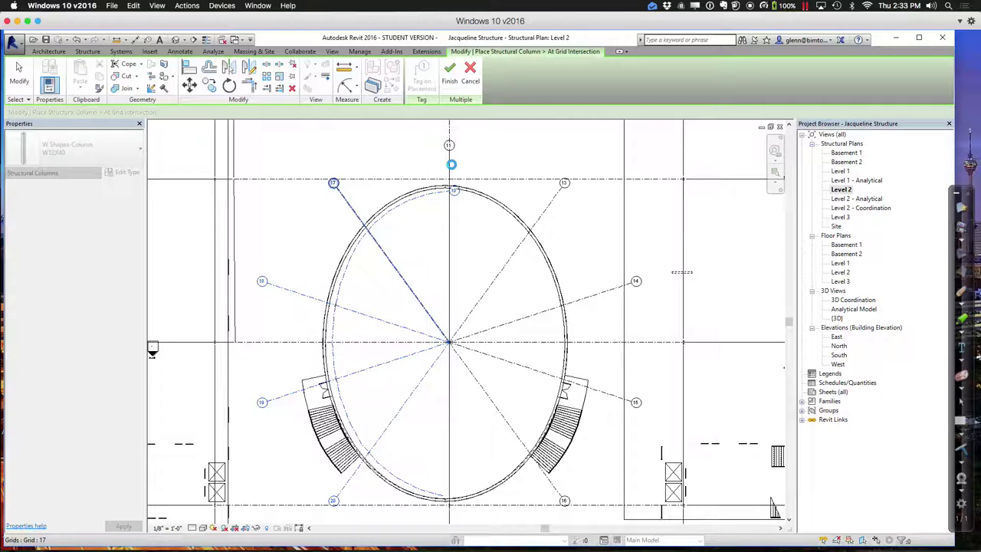
left_click(449, 75)
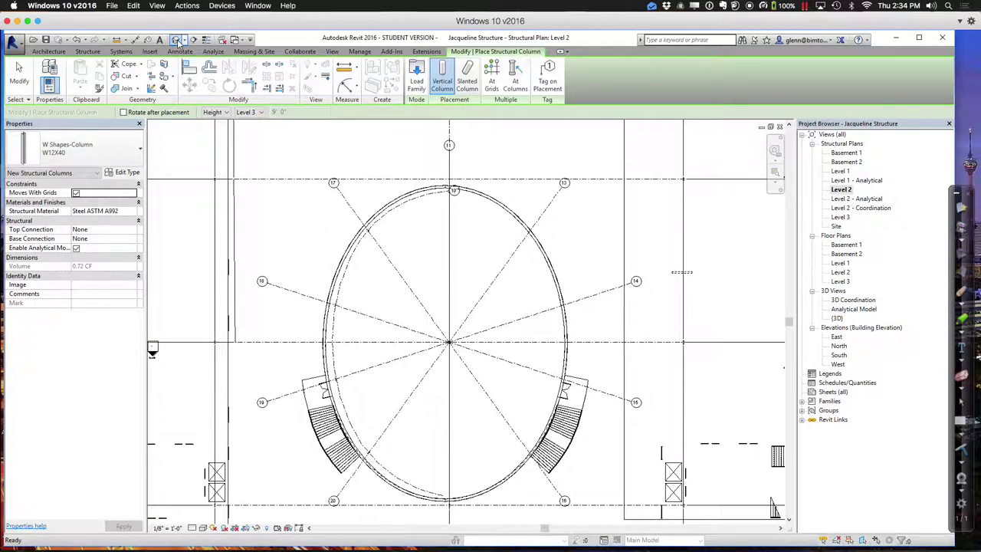
Dismiss the save reminder, zoom the {3D} view onto the atrium columns, and start a beam.
left_click(551, 334)
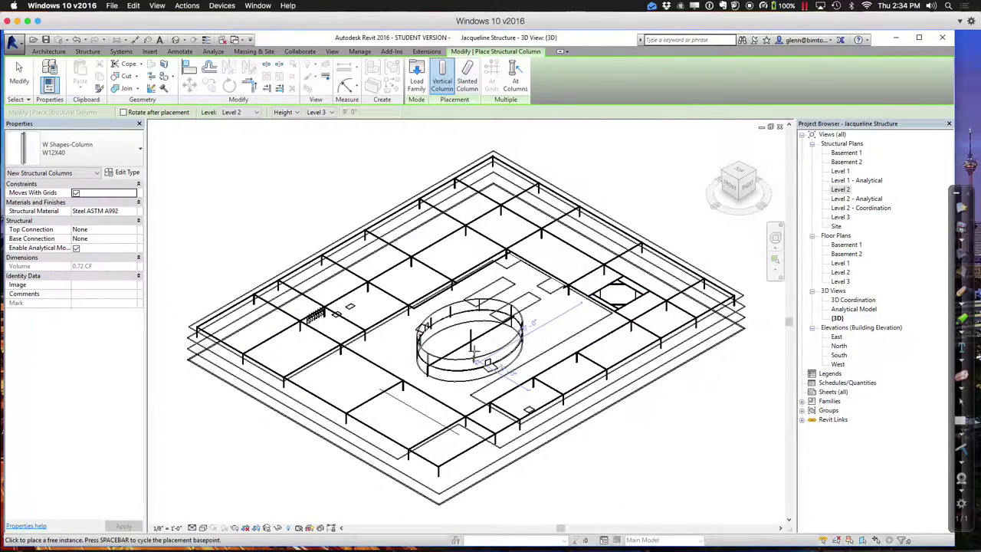
scroll(473, 353, "up", 5)
middle_click_drag(473, 411, 507, 406)
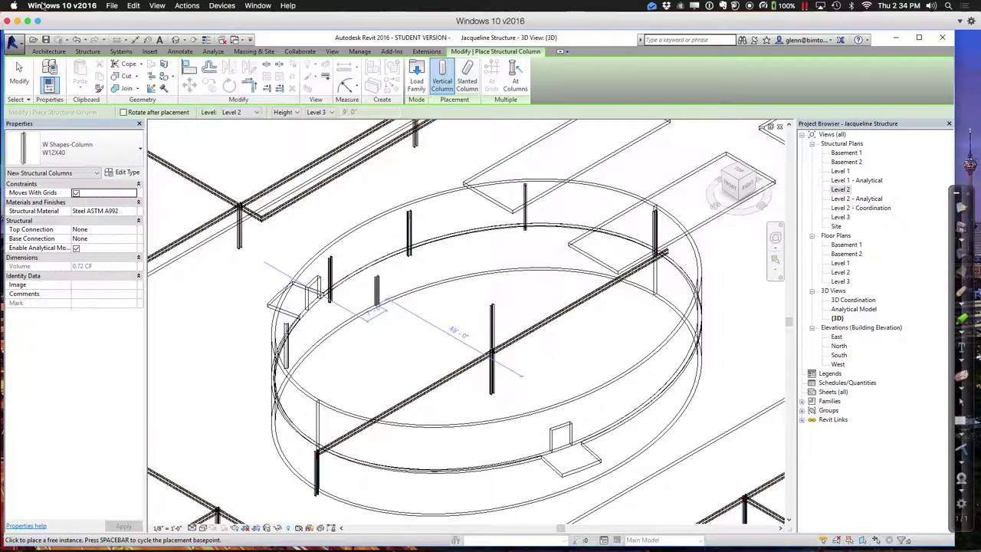
left_click(53, 52)
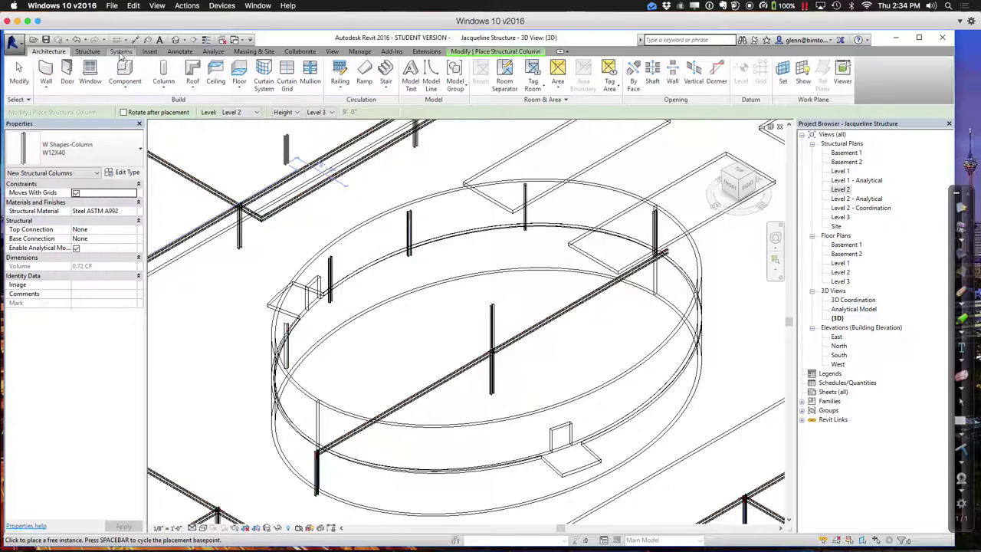
left_click(87, 51)
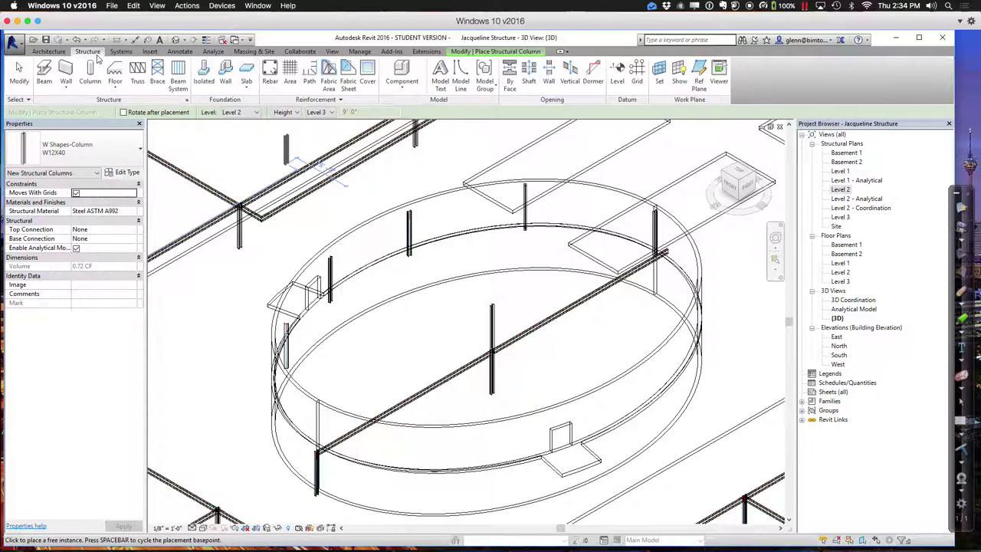
left_click(44, 73)
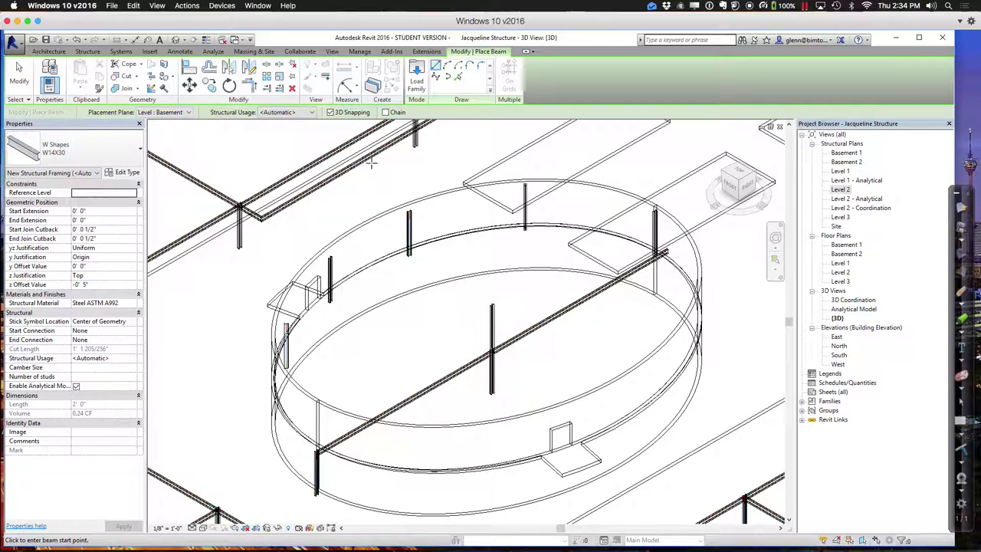
Place four W14X30 beams on Level 2 between adjacent column tops, then open the Level 2 structural plan.
left_click(184, 113)
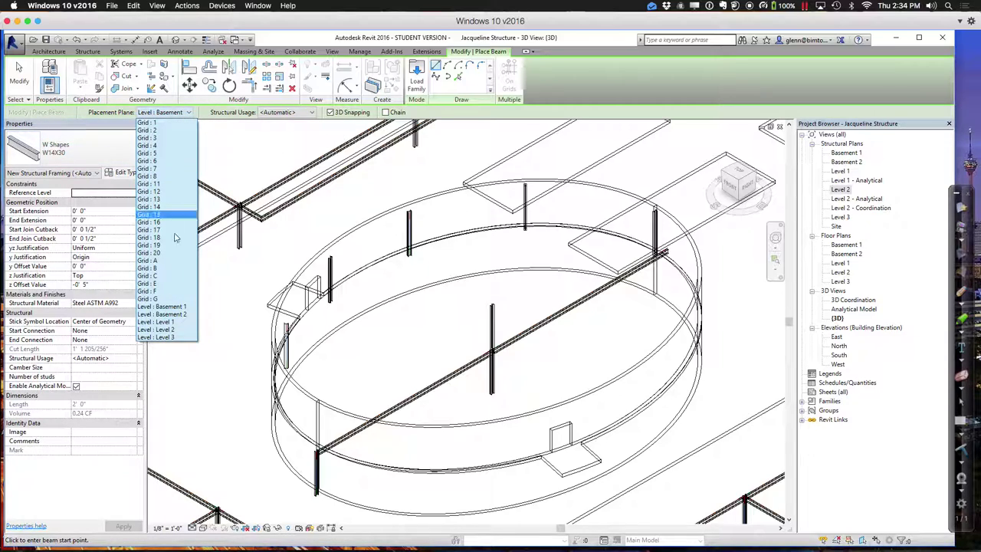
left_click(157, 329)
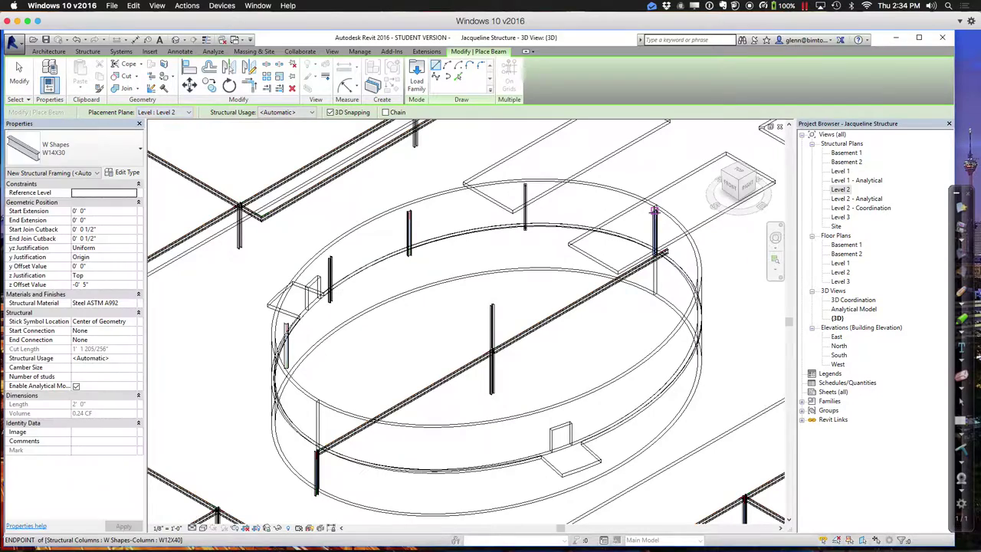
left_click(536, 187)
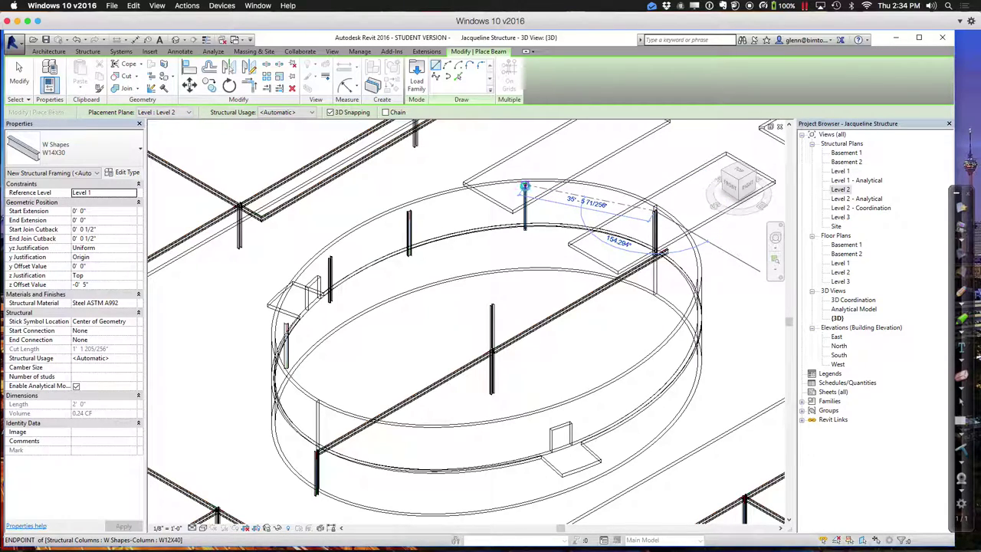
left_click(525, 187)
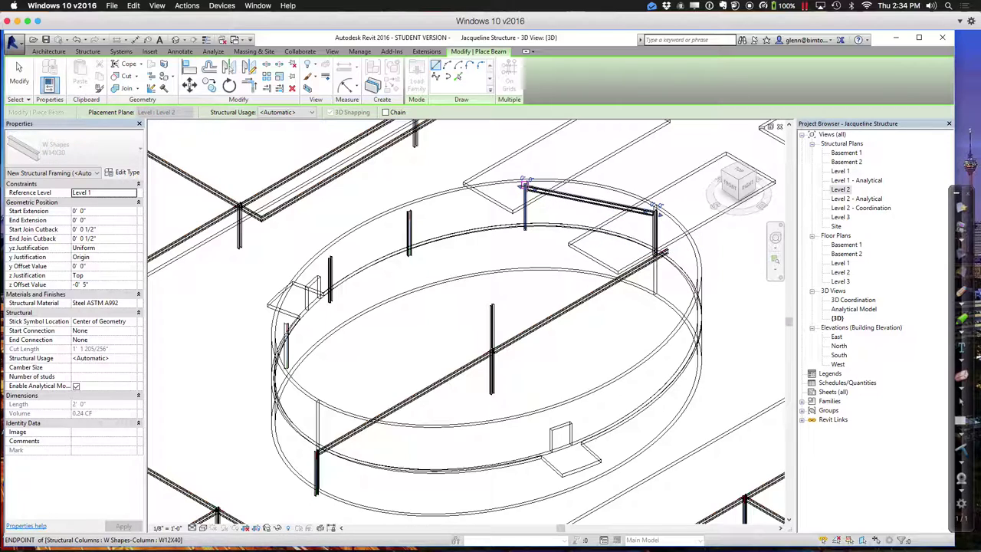
left_click(525, 187)
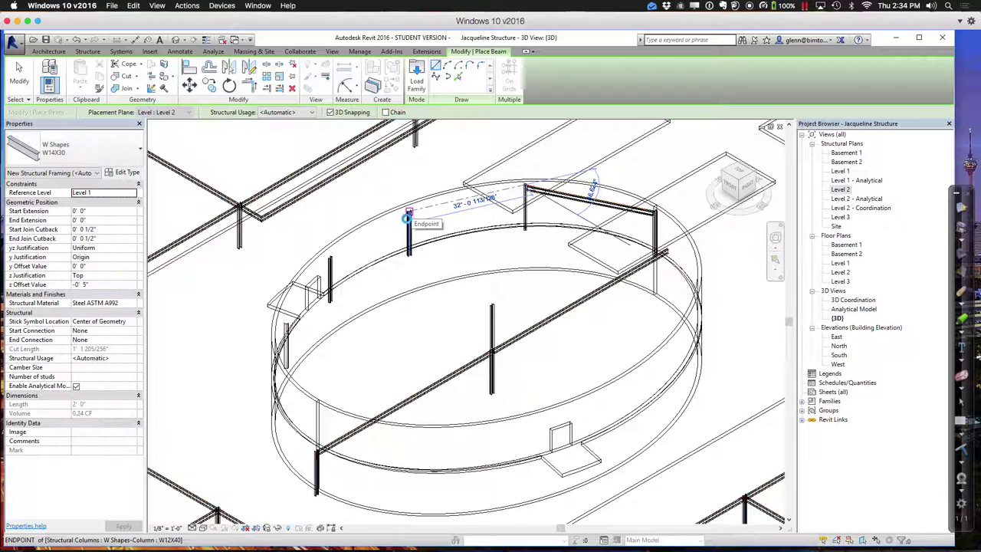
left_click(409, 214)
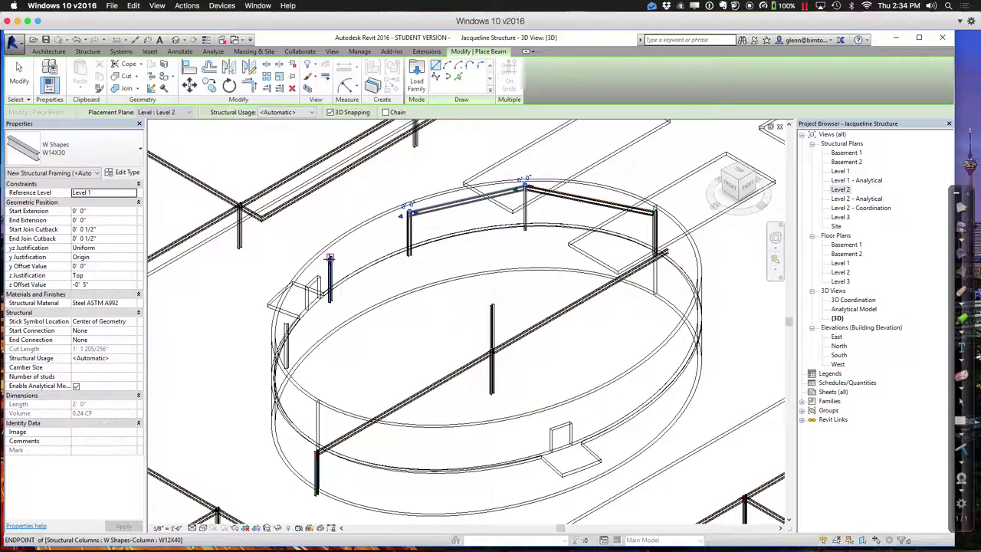
left_click(328, 259)
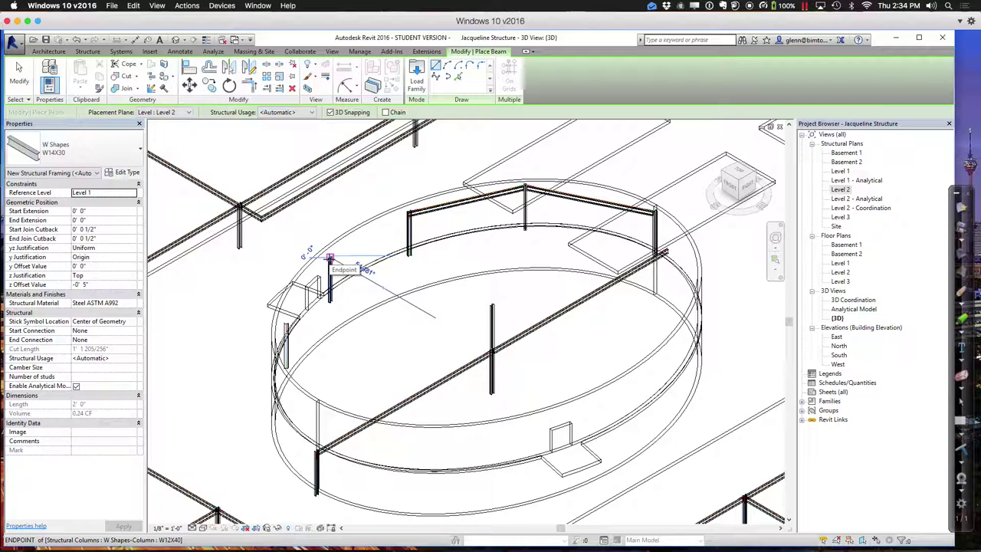
left_click(409, 216)
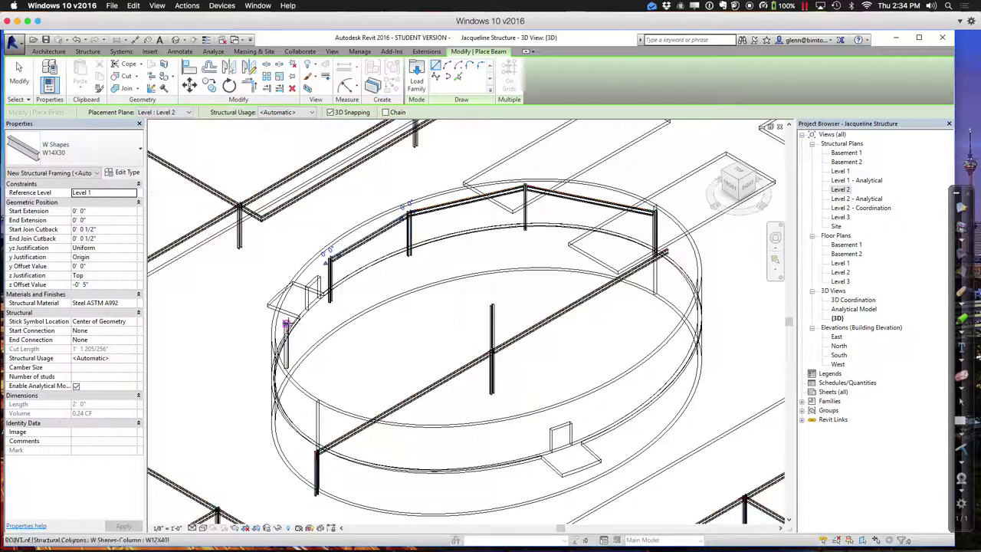
left_click(286, 323)
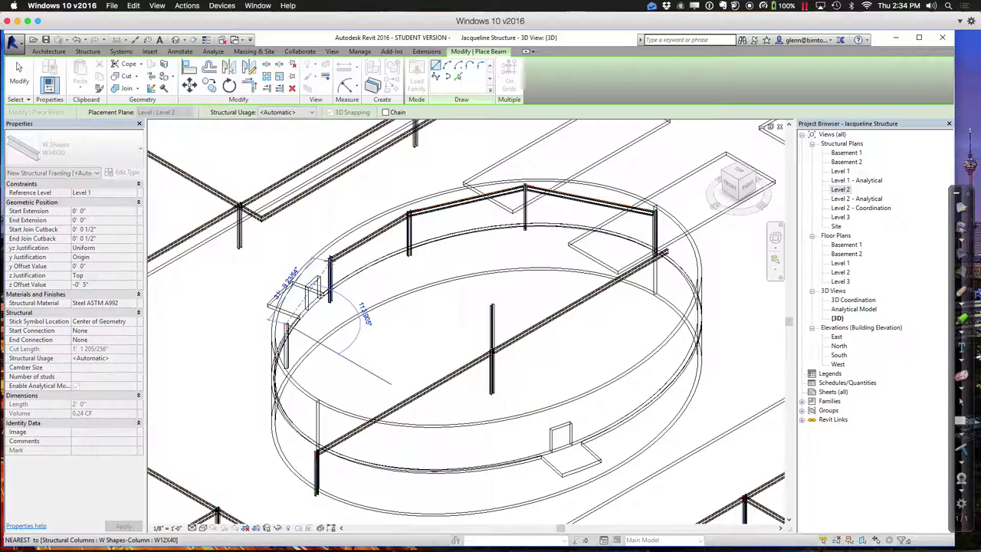
left_click(328, 255)
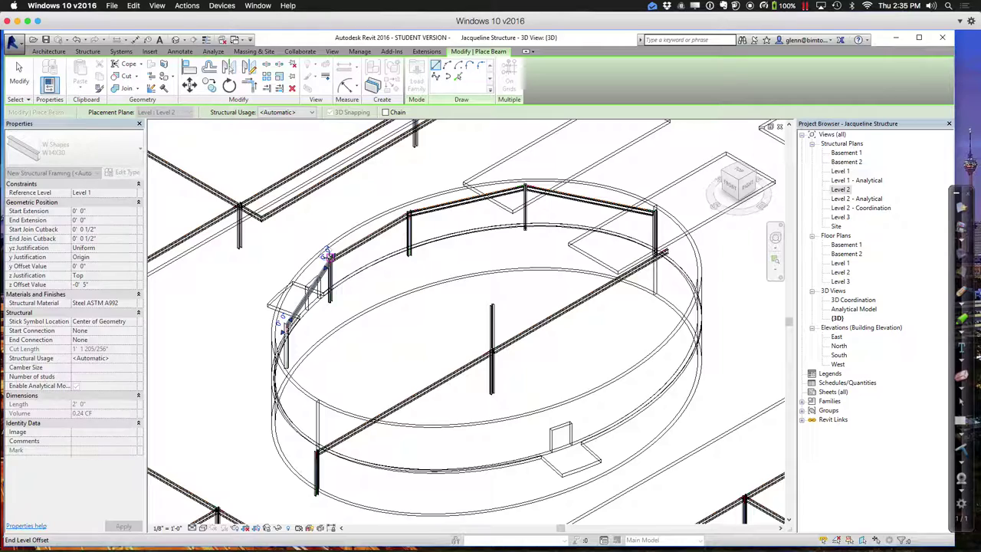
double_click(840, 189)
left_click(840, 189)
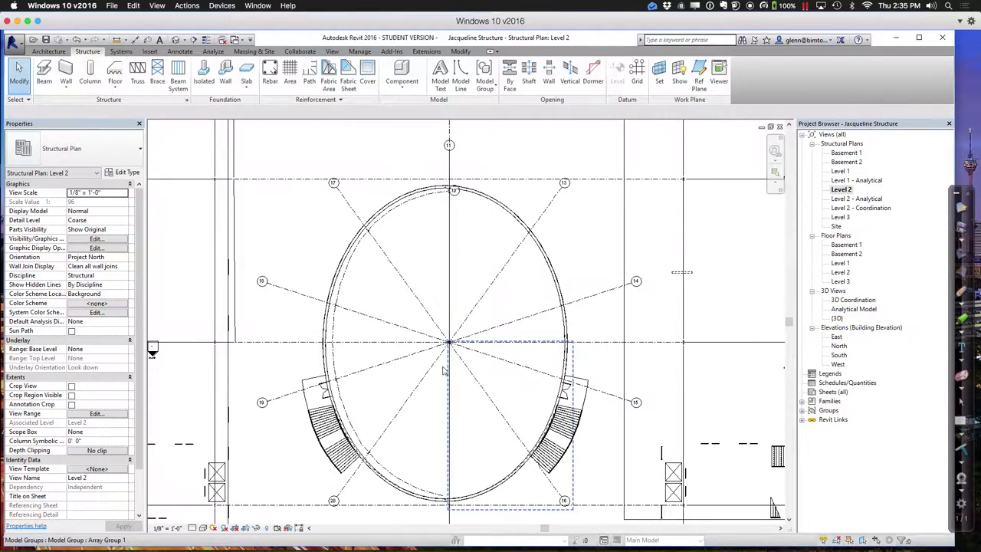
Draw three radial beams from the atrium centre to the columns at grids 17, 18 and 19.
scroll(430, 371, "up", 2)
scroll(433, 375, "up", 2)
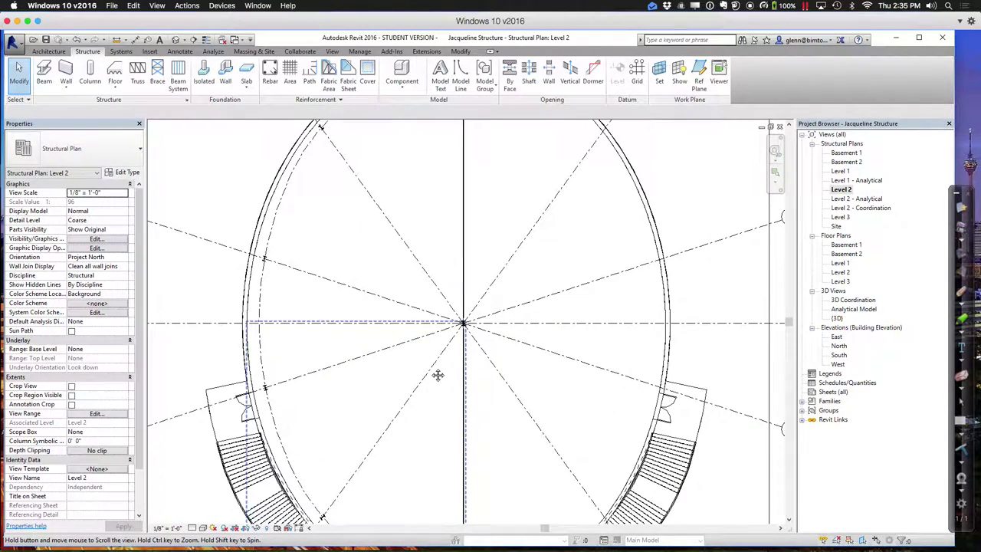
left_click(445, 376)
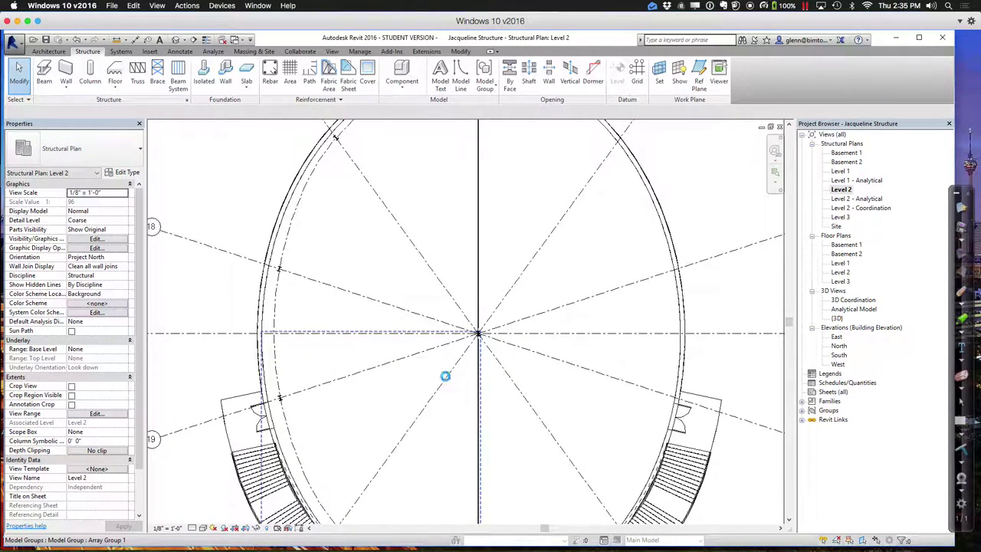
scroll(445, 376, "down", 1)
scroll(446, 375, "down", 1)
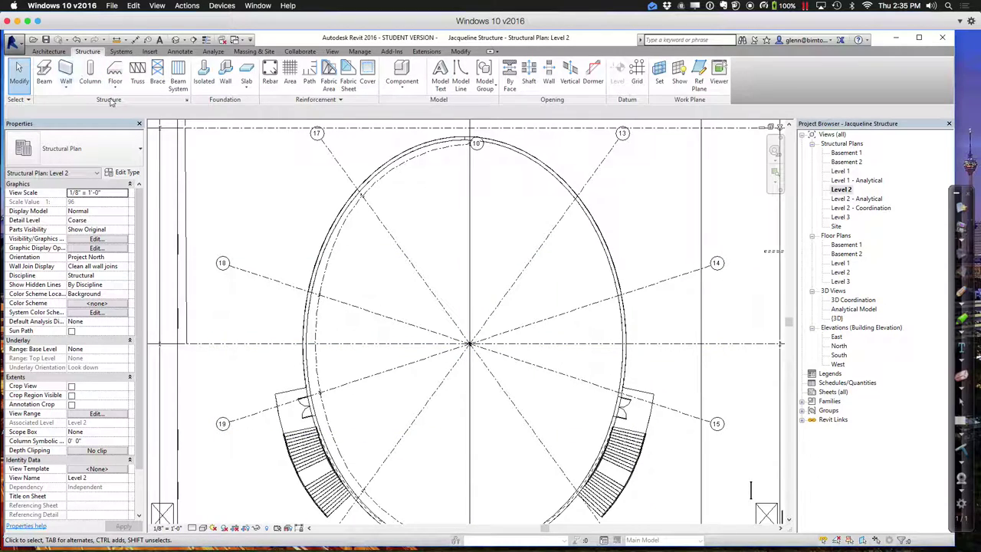
left_click(46, 83)
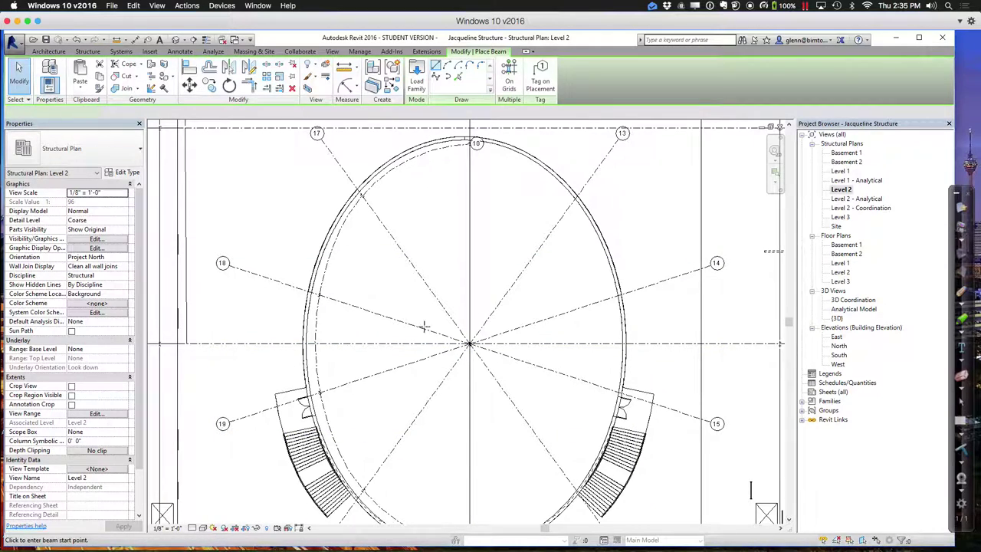
left_click(471, 343)
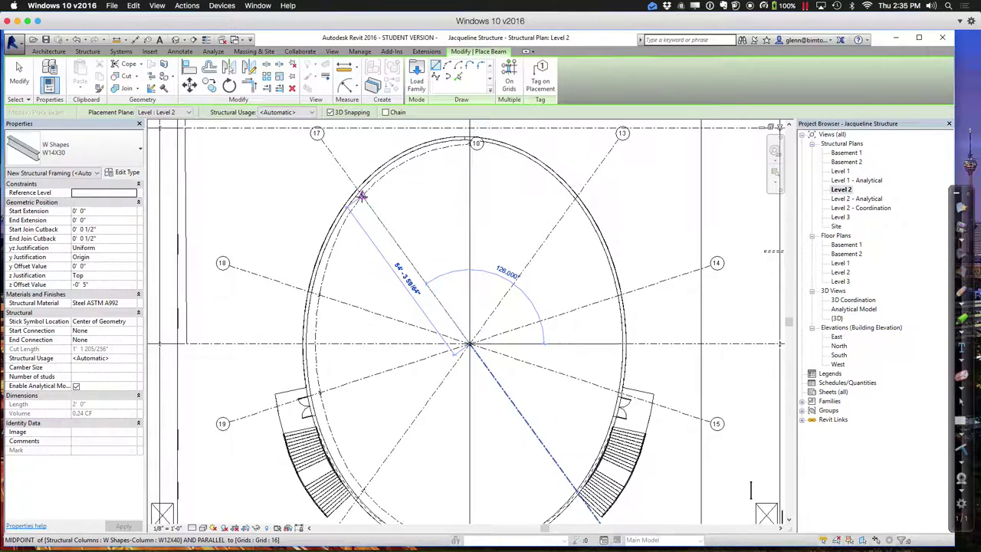
left_click(361, 196)
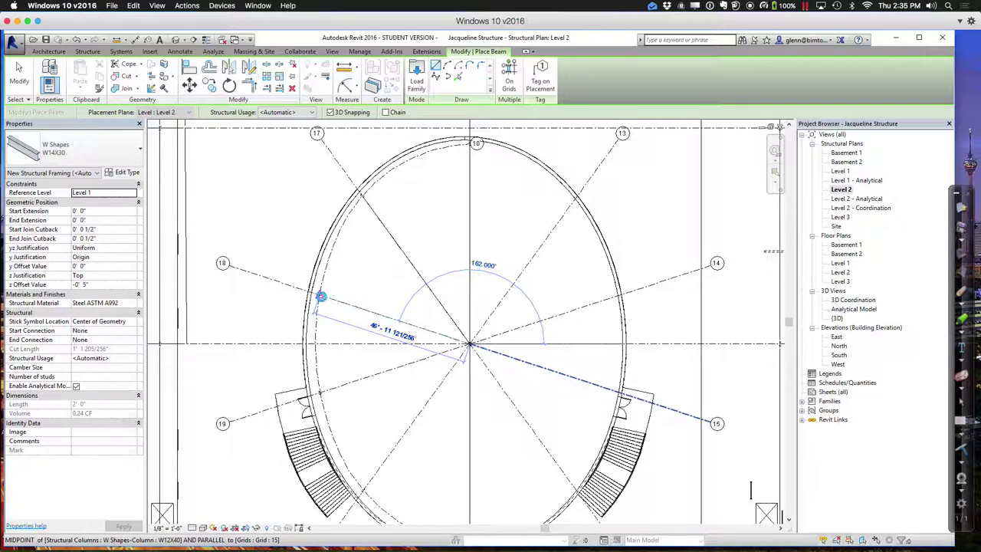
left_click(321, 297)
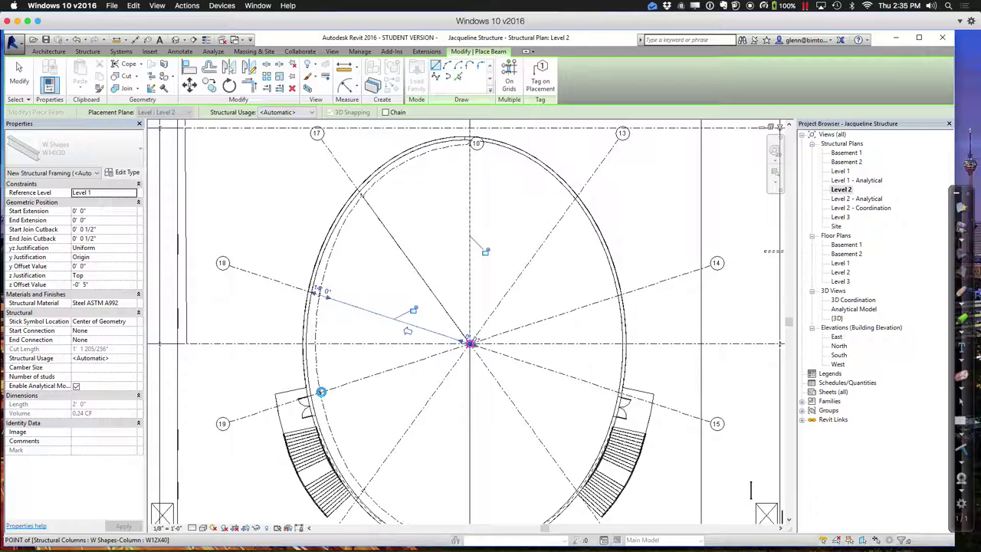
left_click(321, 393)
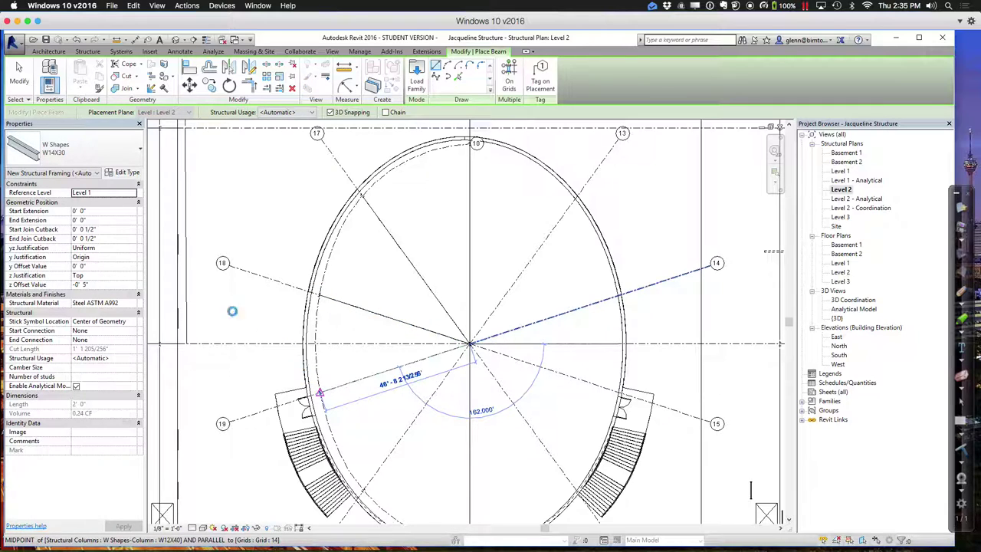
left_click(20, 72)
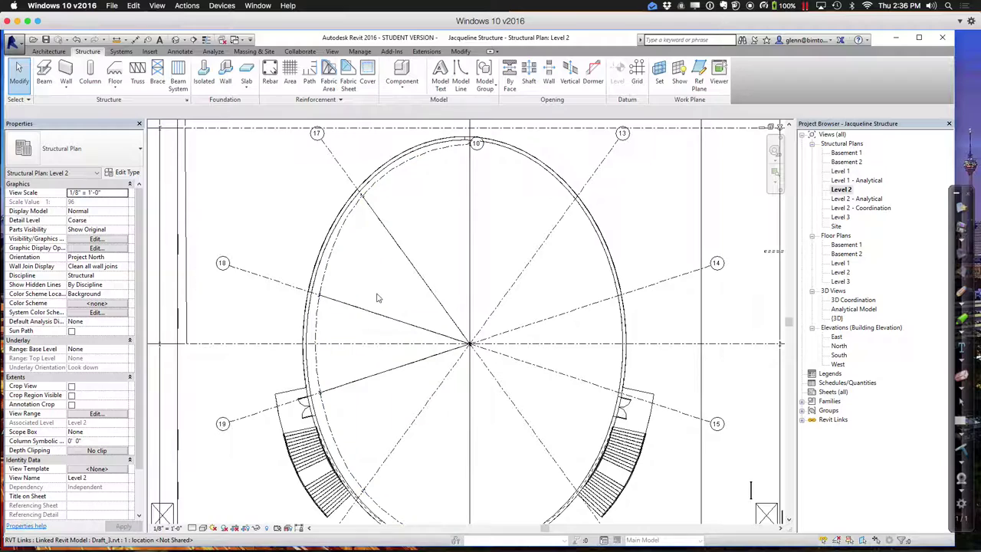
Start sketching a beam system on Level 2, picking a radial beam as a support boundary.
left_click(178, 82)
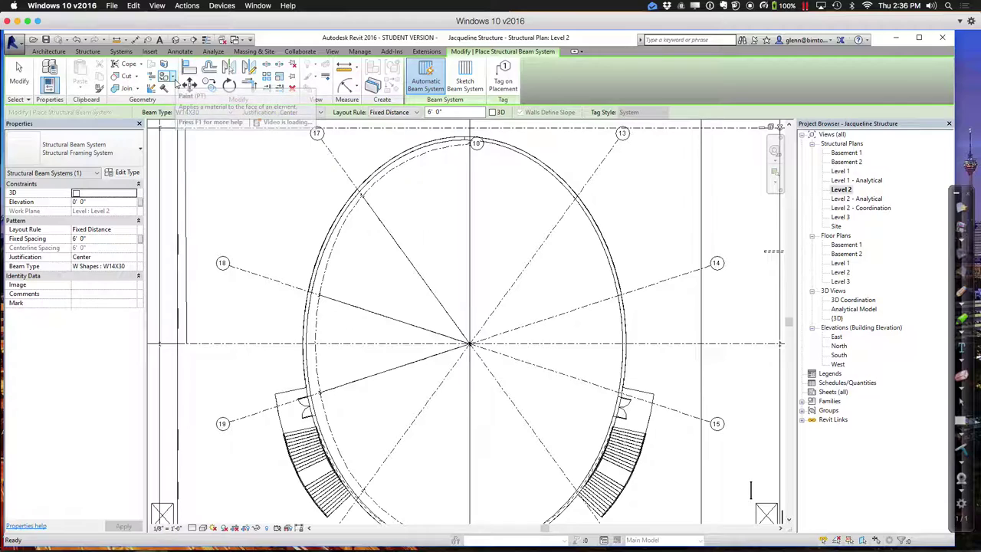
left_click(468, 80)
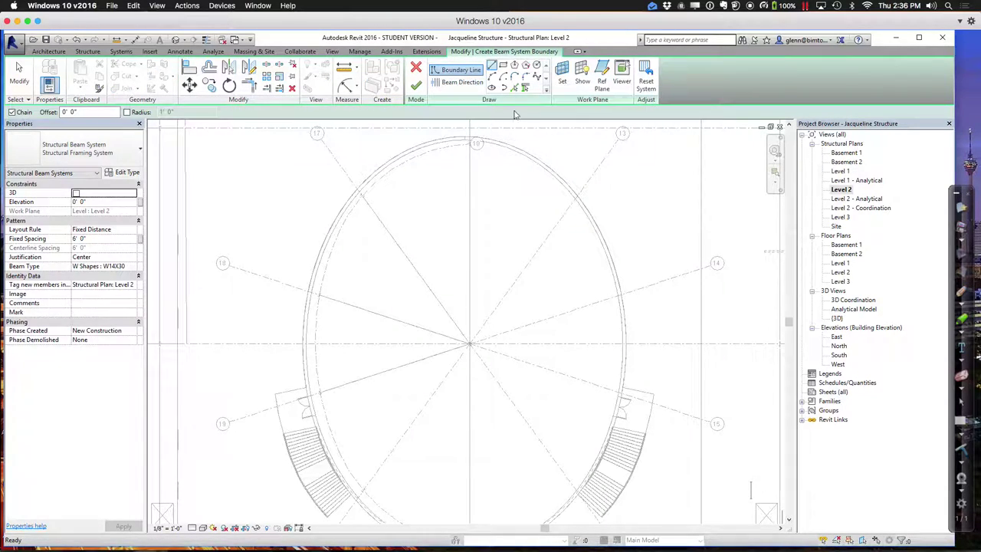
left_click(526, 89)
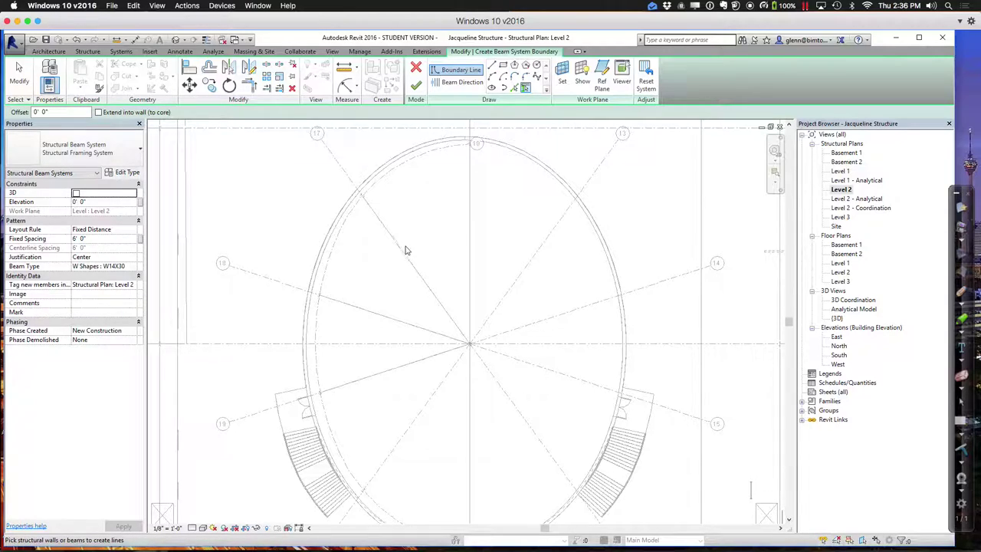
left_click(366, 310)
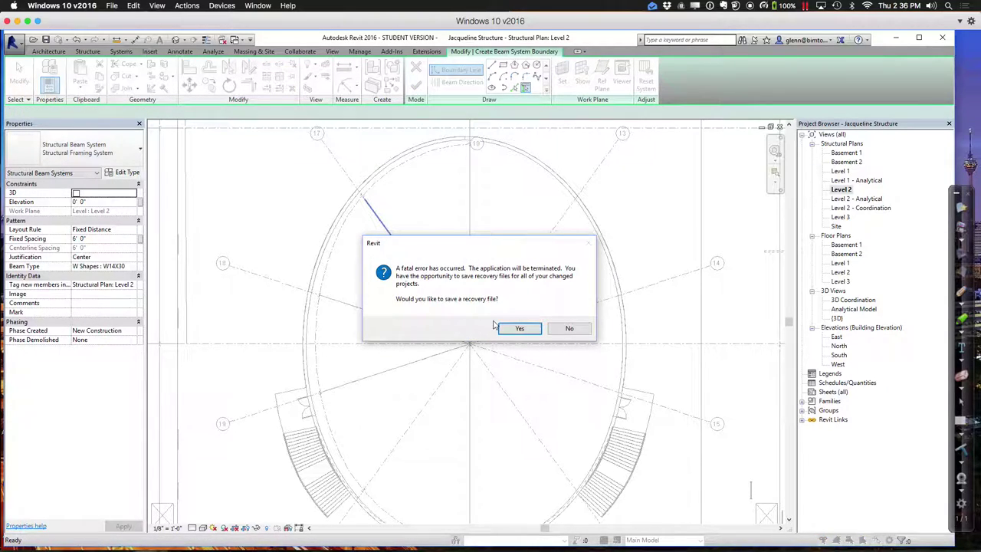
Decline the recovery file, close Revit's crash report, and open a blank Ink2Go whiteboard.
left_click(563, 328)
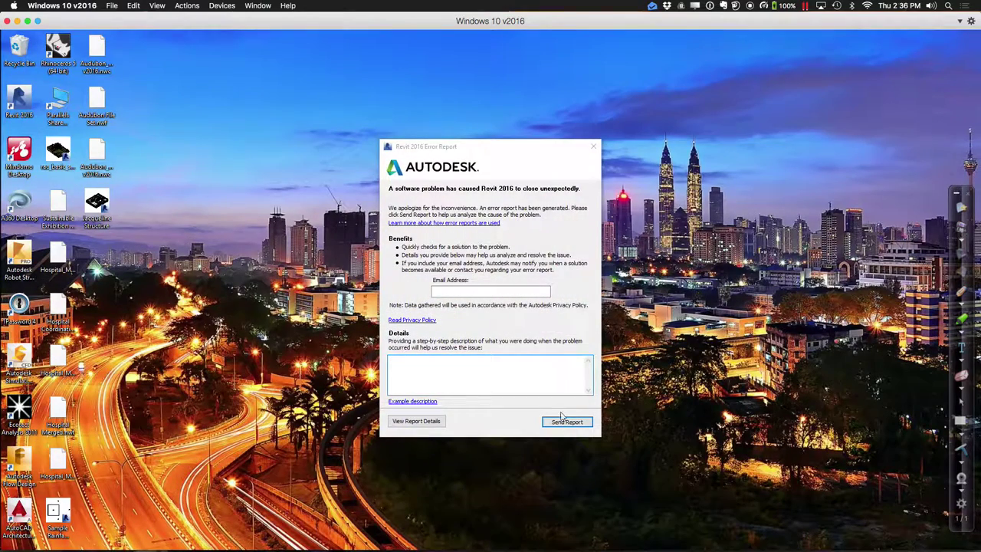
left_click(565, 420)
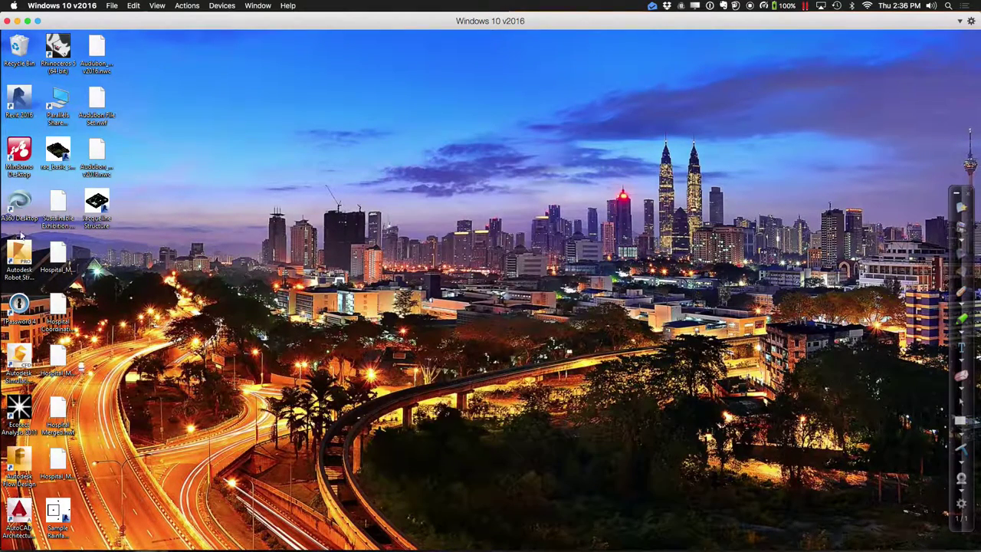
left_click(960, 420)
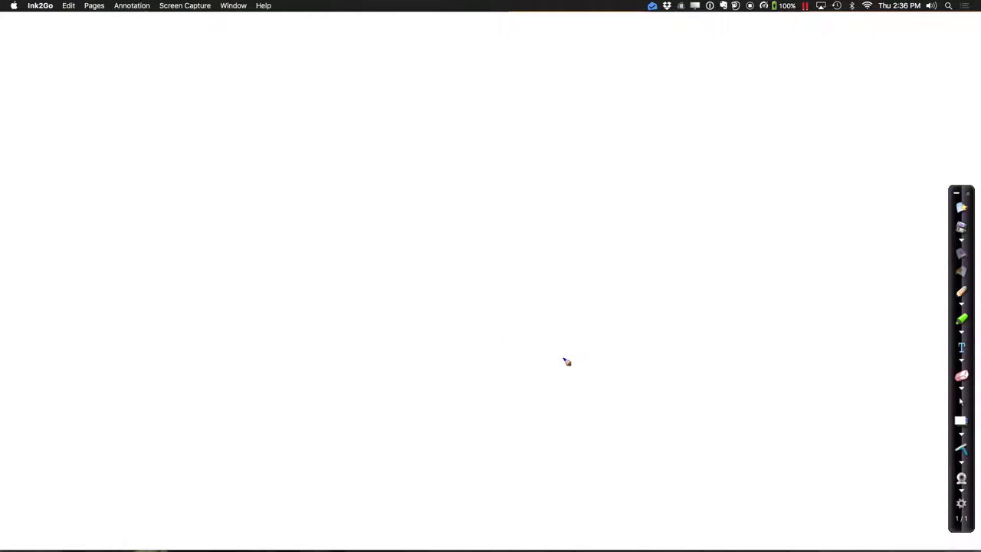
Draw a blue triangle with I-beam marks at its top and bottom-right corners.
mouse_move(567, 358)
left_mouse_down()
mouse_move(467, 168)
mouse_move(446, 151)
left_mouse_up()
left_click_drag(565, 368, 320, 340)
mouse_move(429, 152)
left_mouse_down()
mouse_move(331, 299)
mouse_move(311, 358)
mouse_move(296, 347)
mouse_move(319, 363)
left_mouse_up()
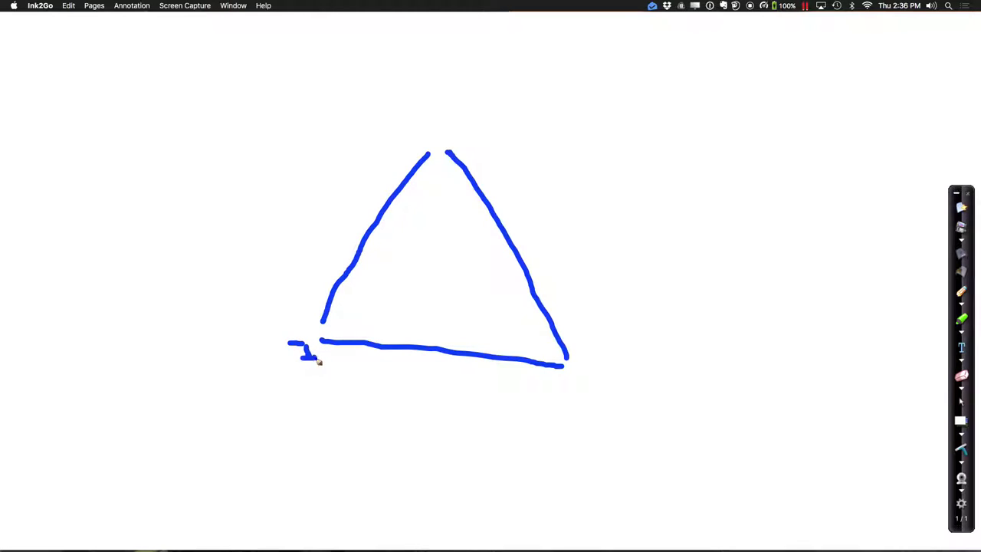
mouse_move(449, 126)
left_mouse_down()
mouse_move(448, 140)
mouse_move(456, 127)
mouse_move(462, 141)
left_mouse_up()
mouse_move(584, 371)
left_mouse_down()
mouse_move(586, 391)
mouse_move(593, 370)
mouse_move(606, 393)
left_mouse_up()
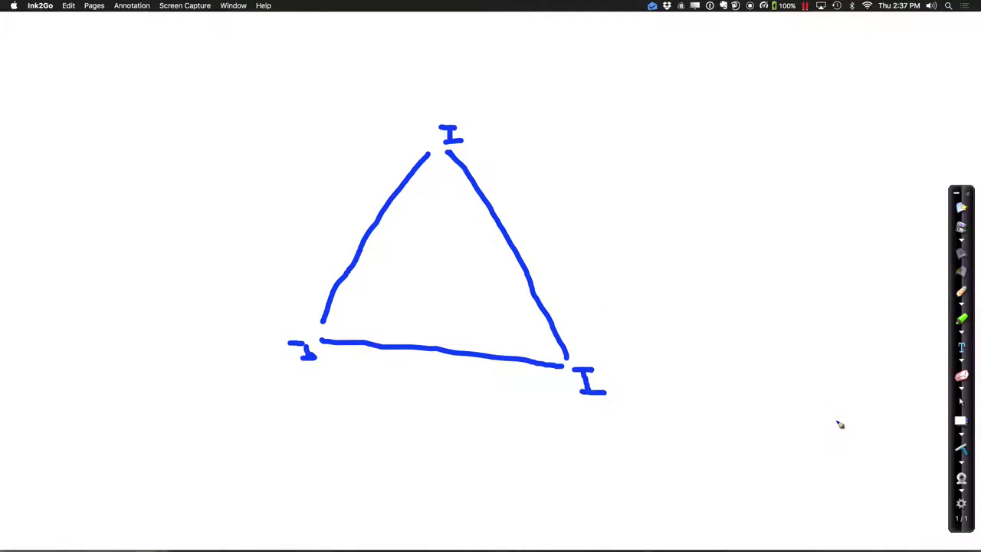
Switch the pen to yellow and trace all three sides of the triangle.
left_click(962, 305)
left_click(944, 344)
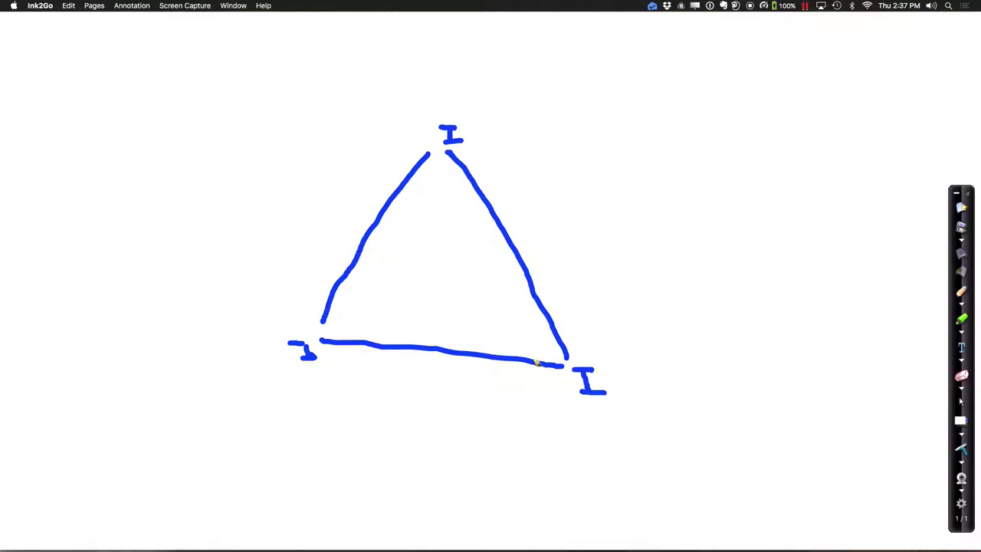
mouse_move(567, 357)
left_mouse_down()
mouse_move(505, 265)
mouse_move(483, 199)
mouse_move(447, 156)
left_mouse_up()
left_click_drag(563, 363, 324, 350)
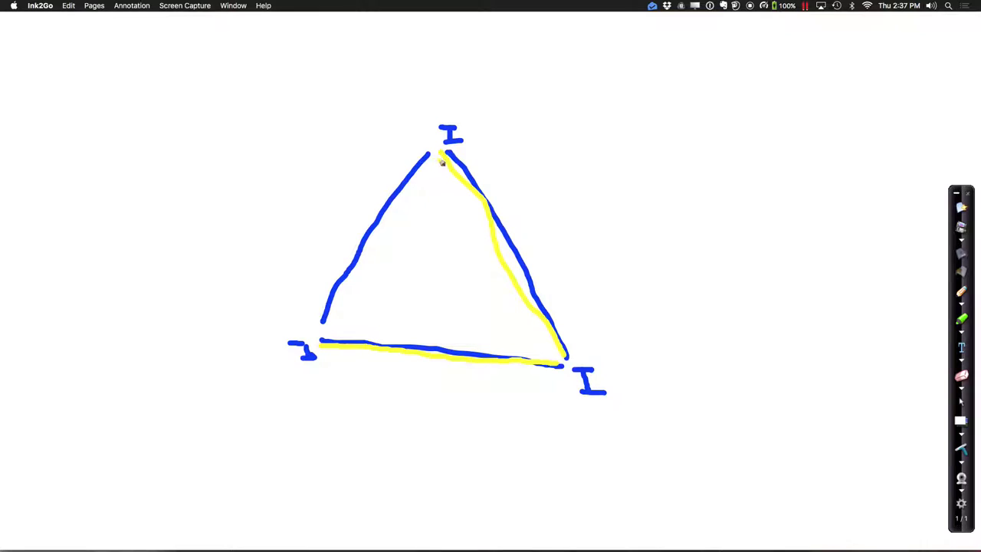
left_click_drag(434, 162, 334, 347)
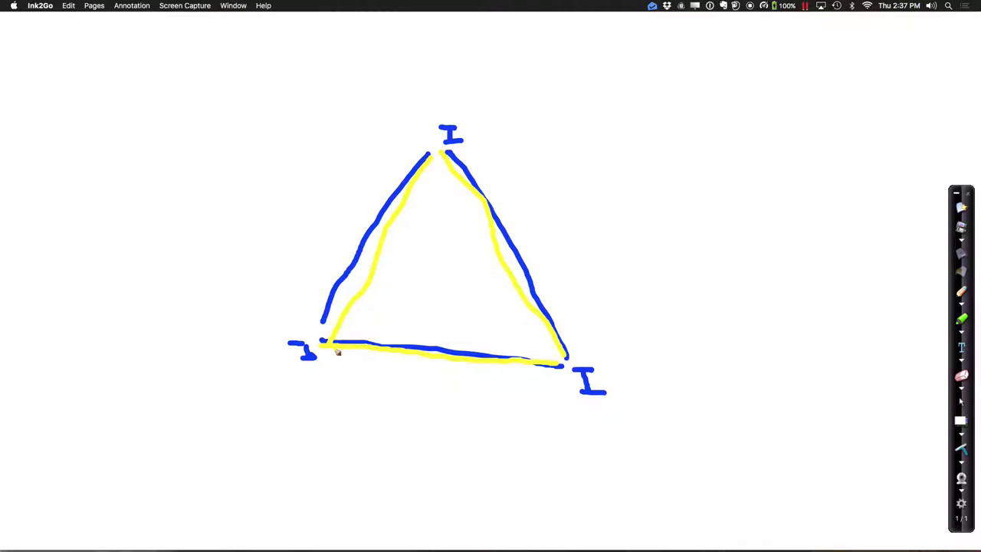
left_click(962, 308)
left_click(891, 357)
left_click_drag(510, 226, 524, 264)
left_click_drag(485, 228, 500, 269)
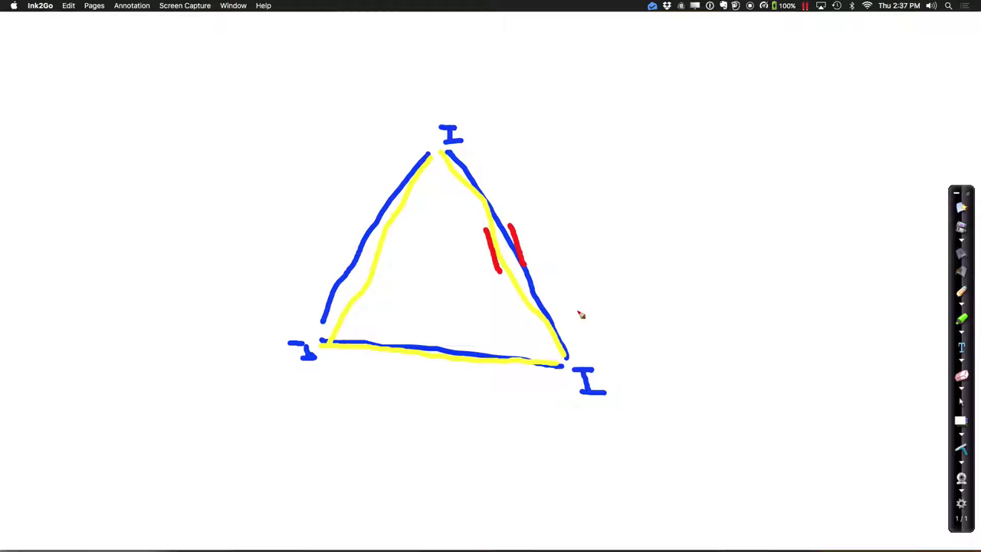
mouse_move(410, 198)
left_mouse_down()
mouse_move(479, 278)
mouse_move(509, 332)
left_mouse_up()
left_click_drag(398, 246, 468, 333)
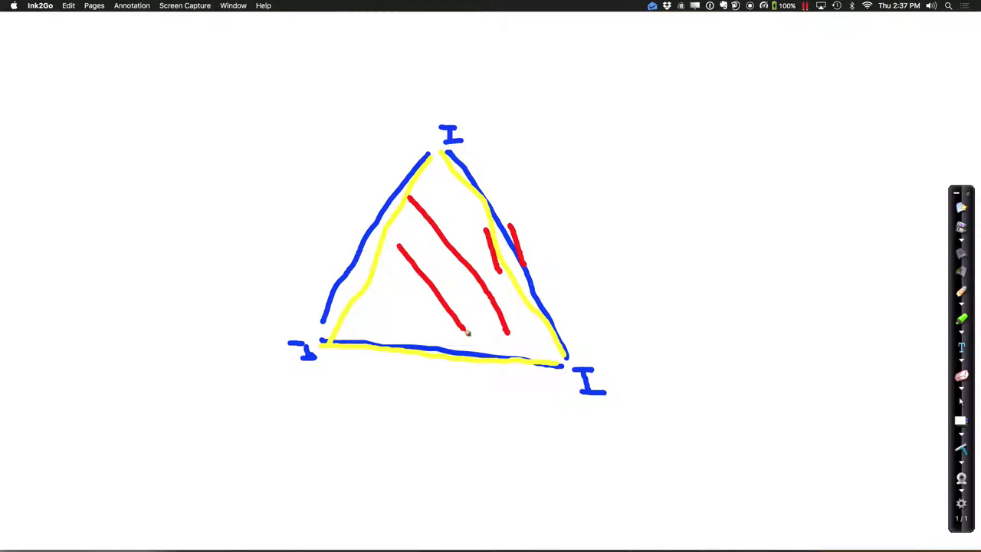
left_click_drag(384, 273, 406, 306)
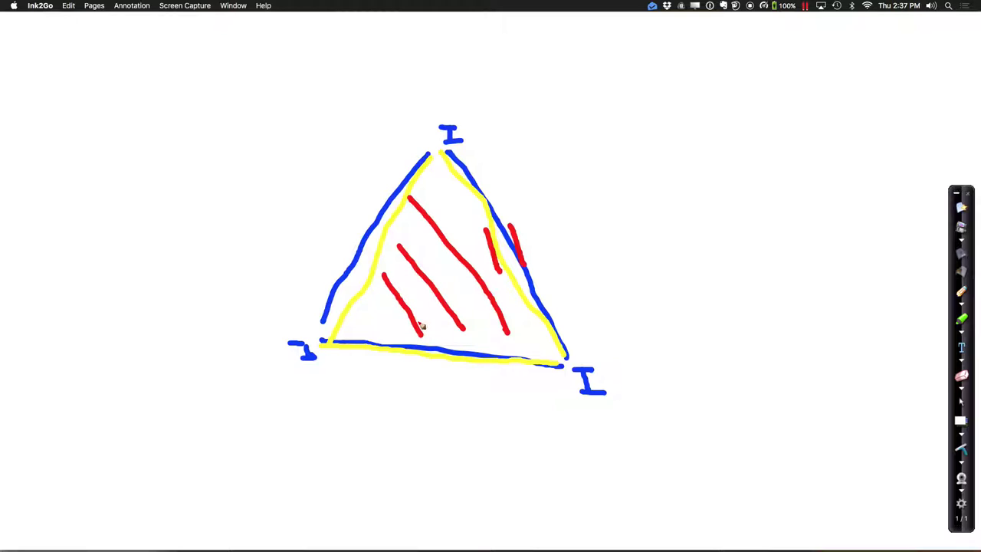
key("super+z")
key("super+z")
key("super+z")
key("super+z")
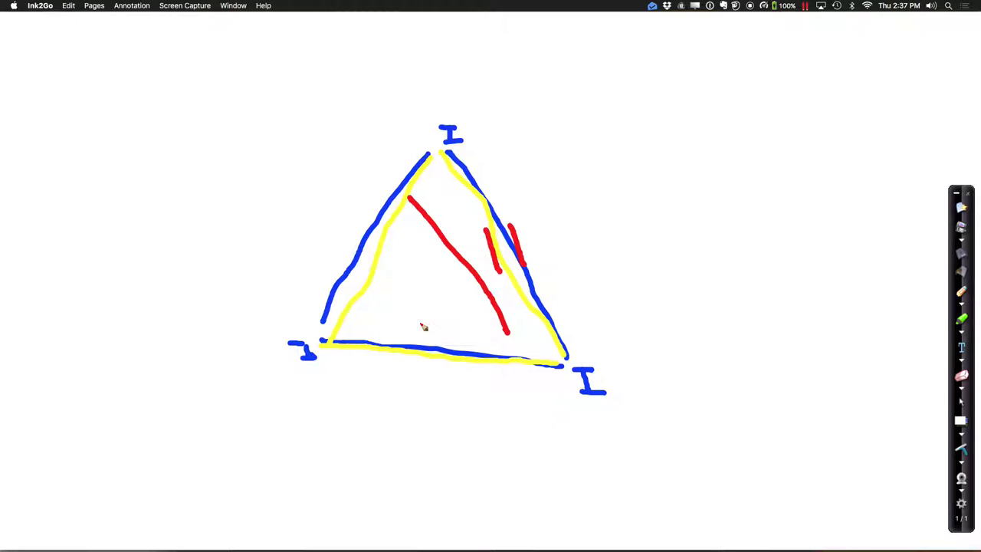
key("super+z")
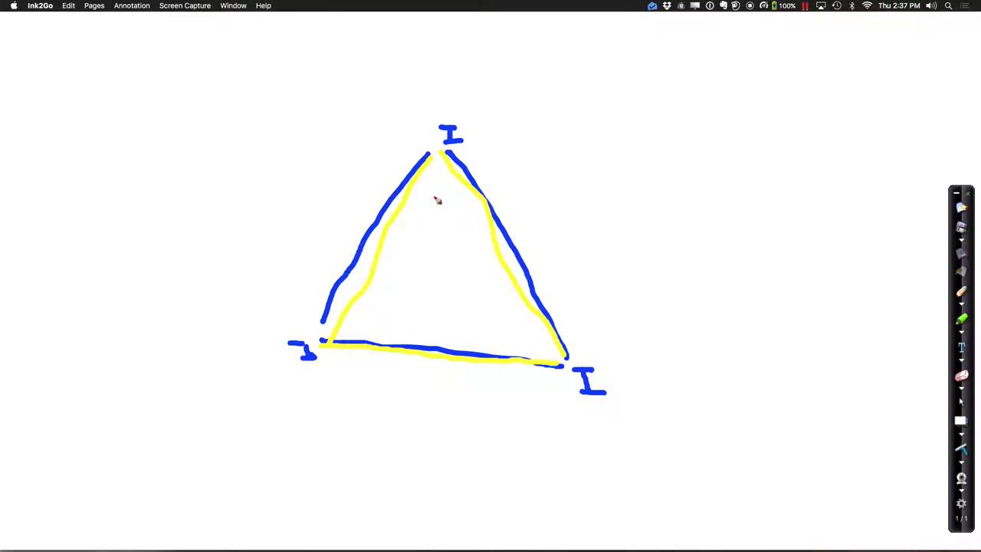
left_click_drag(382, 201, 359, 246)
left_click_drag(409, 208, 394, 246)
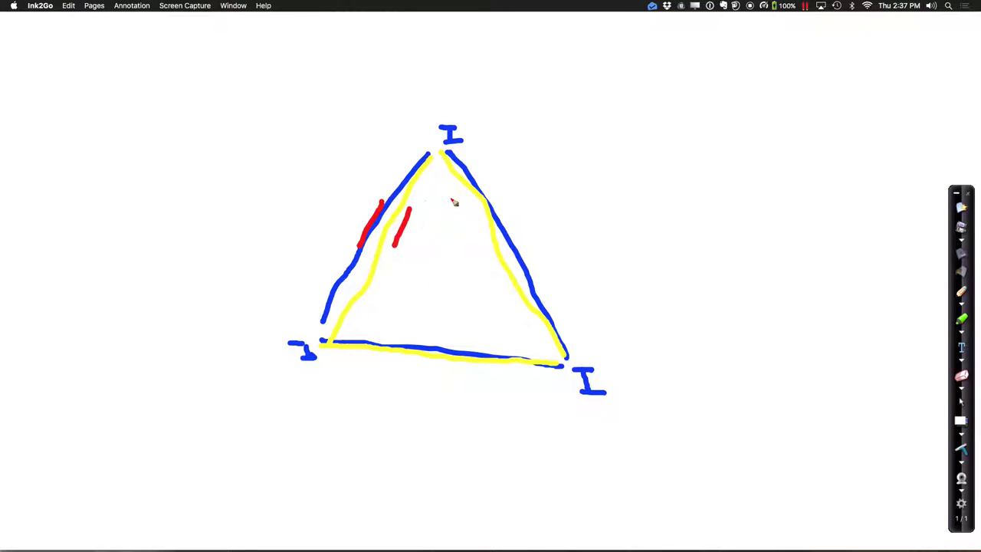
left_click_drag(466, 187, 376, 339)
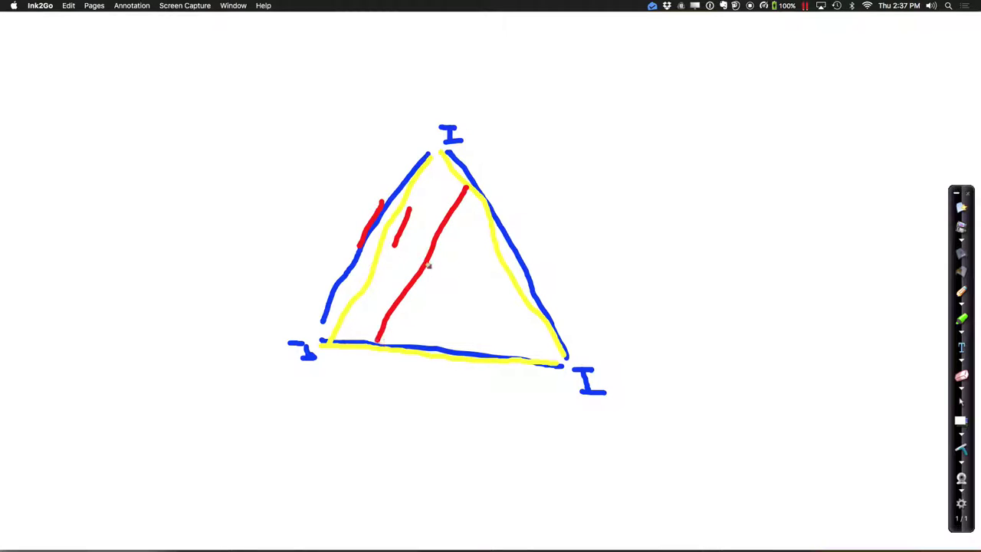
left_click_drag(487, 220, 434, 344)
left_click_drag(499, 268, 462, 346)
left_click_drag(518, 301, 485, 369)
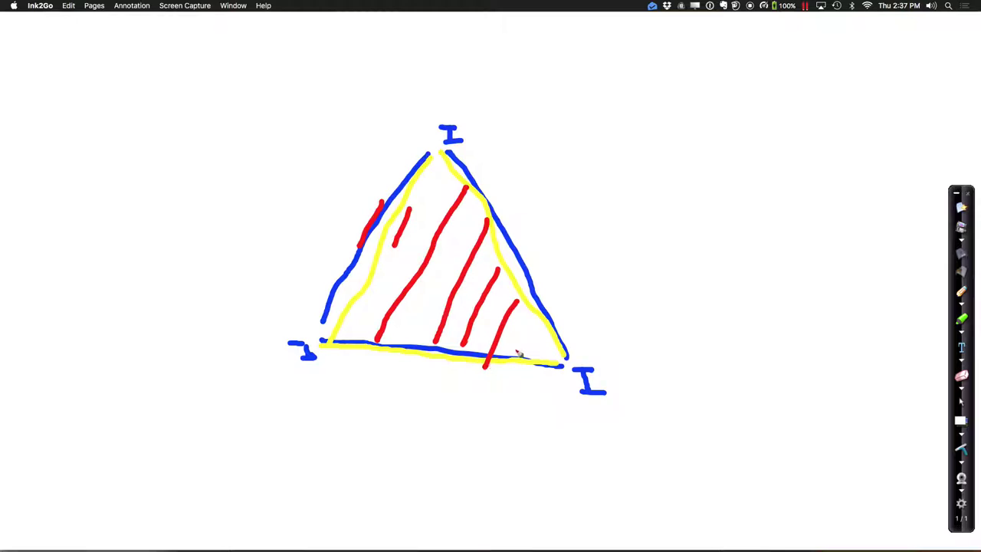
left_click_drag(540, 331, 520, 360)
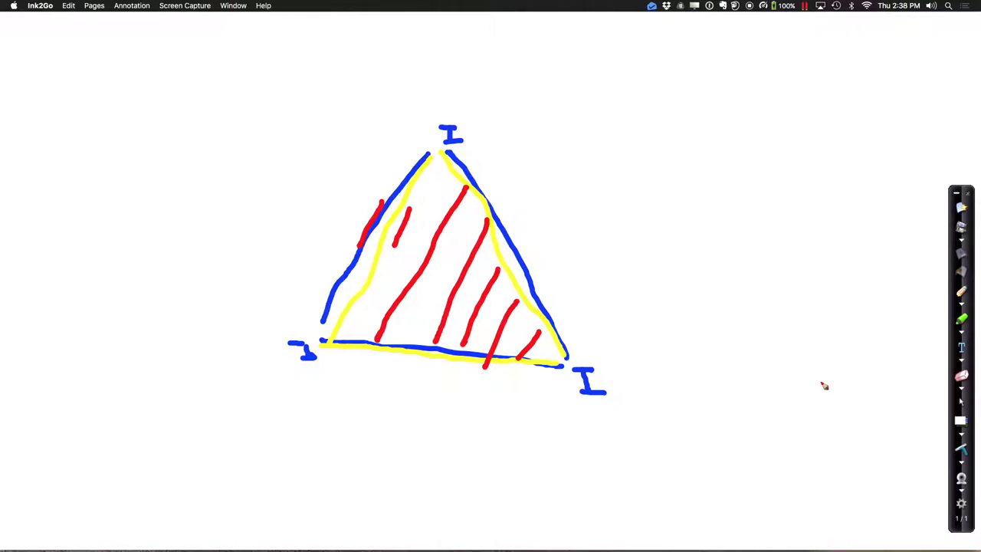
key("super+z")
key("super+z")
key("super+z")
key("super+z")
key("super+z")
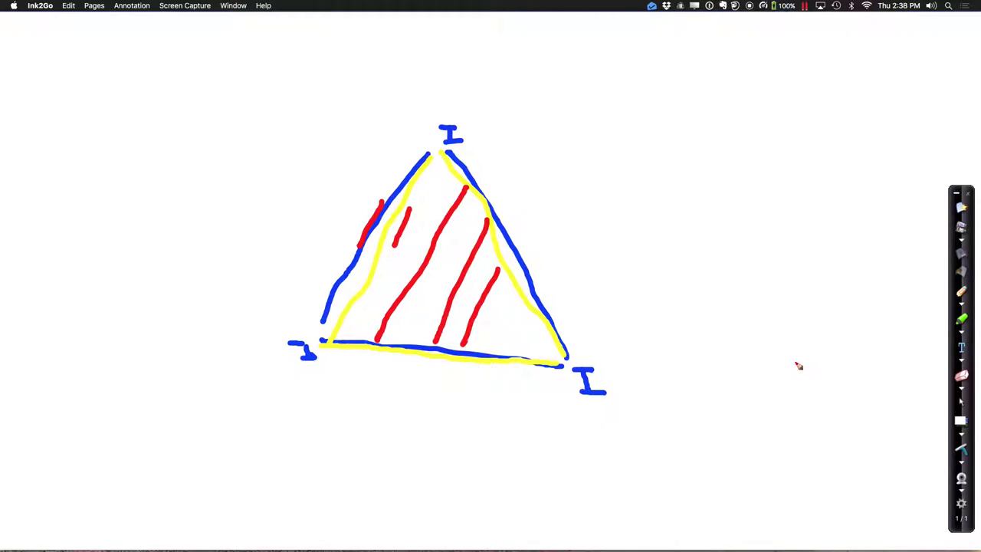
key("super+z")
key("super+z")
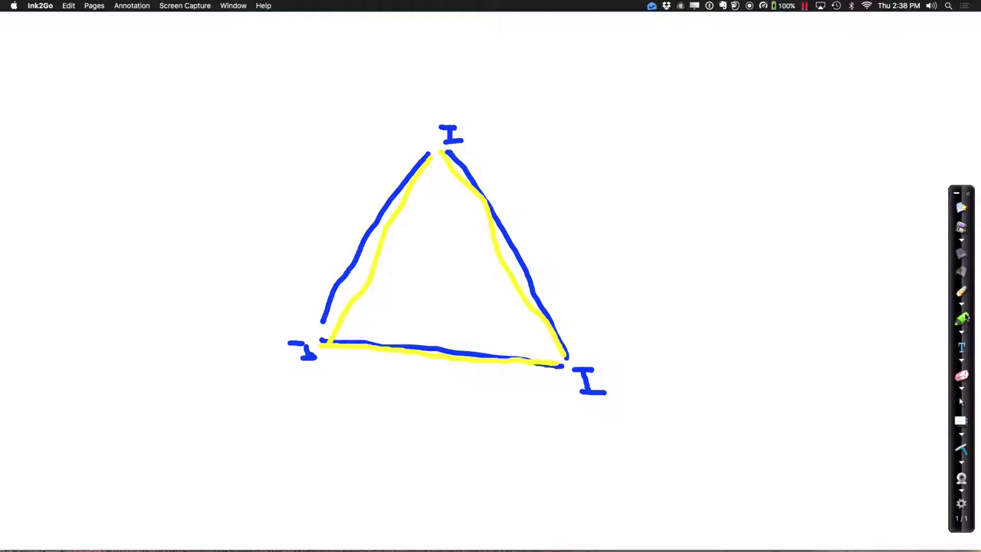
Switch the pen to green, hatch the triangle diagonally, and circle the bottom-right I marker.
left_click(959, 303)
left_click(946, 328)
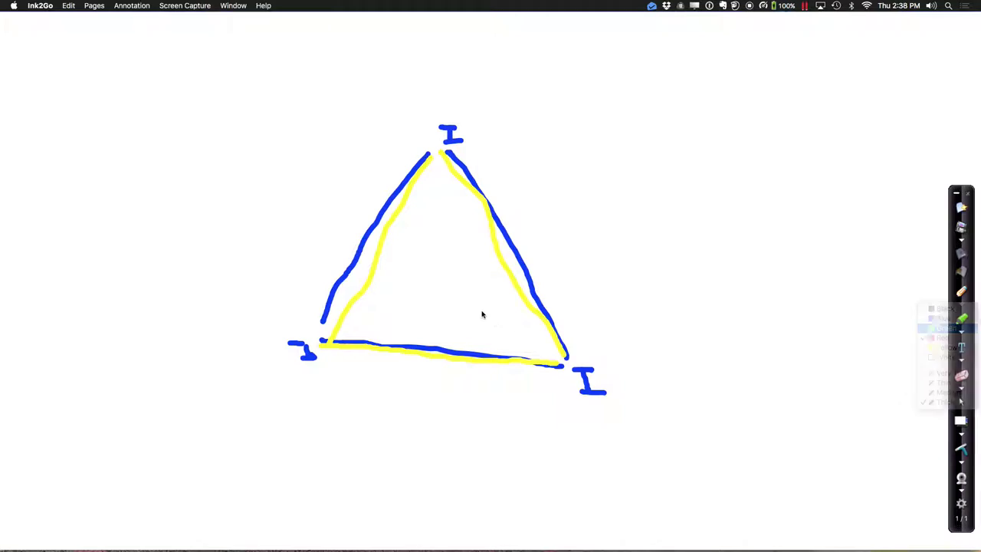
left_click_drag(456, 200, 347, 335)
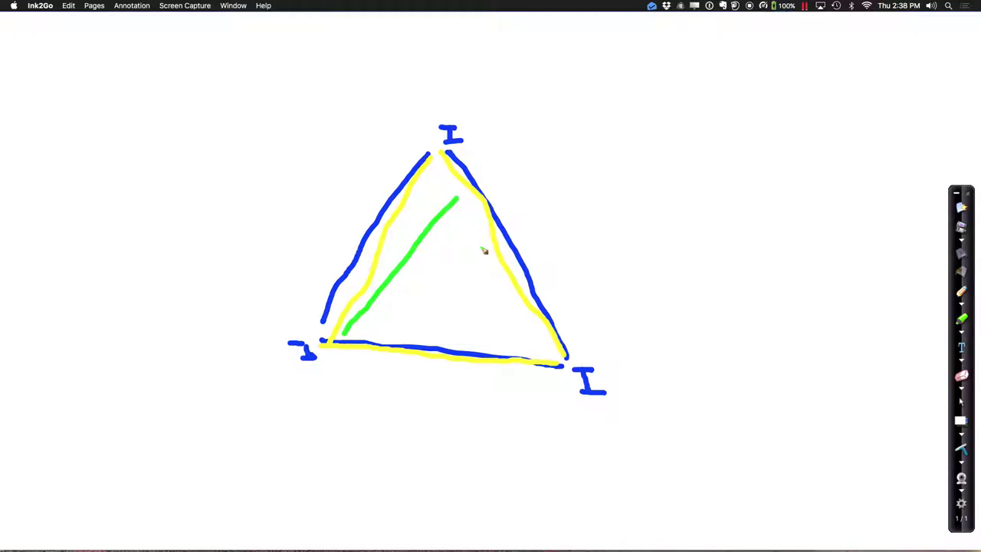
left_click_drag(482, 248, 414, 319)
left_click_drag(491, 280, 457, 323)
mouse_move(513, 311)
left_mouse_down()
mouse_move(492, 332)
mouse_move(516, 339)
left_mouse_up()
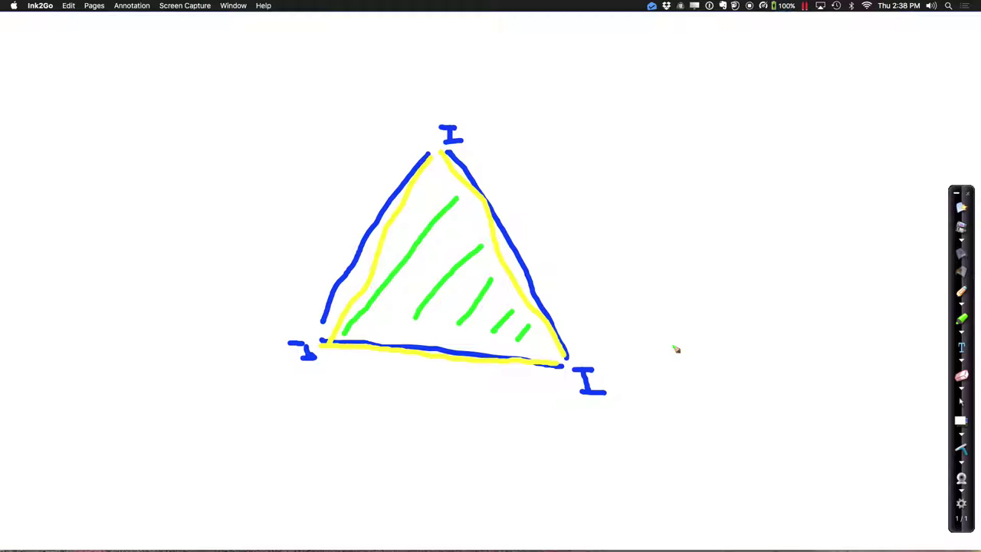
mouse_move(591, 360)
left_mouse_down()
mouse_move(570, 378)
mouse_move(593, 403)
mouse_move(613, 375)
mouse_move(579, 360)
mouse_move(577, 402)
mouse_move(584, 389)
mouse_move(563, 345)
mouse_move(565, 362)
mouse_move(546, 363)
mouse_move(568, 396)
mouse_move(547, 407)
mouse_move(564, 390)
mouse_move(567, 415)
left_mouse_up()
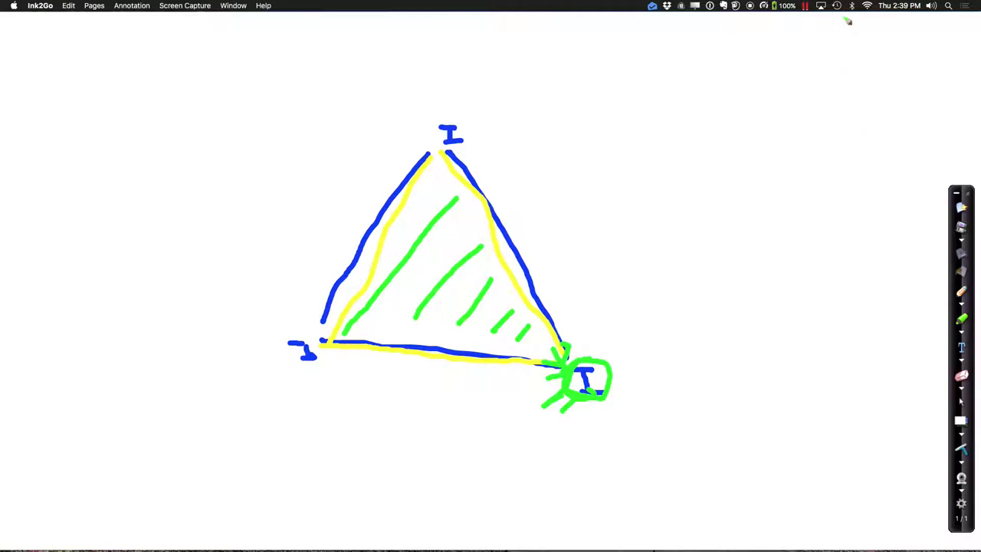
Draw a green oval at the upper right, then switch the pen colour to Blue.
mouse_move(829, 70)
left_mouse_down()
mouse_move(785, 60)
mouse_move(750, 87)
mouse_move(723, 143)
mouse_move(711, 212)
mouse_move(724, 258)
mouse_move(748, 287)
mouse_move(799, 301)
mouse_move(851, 288)
mouse_move(877, 241)
mouse_move(872, 138)
mouse_move(813, 63)
left_mouse_up()
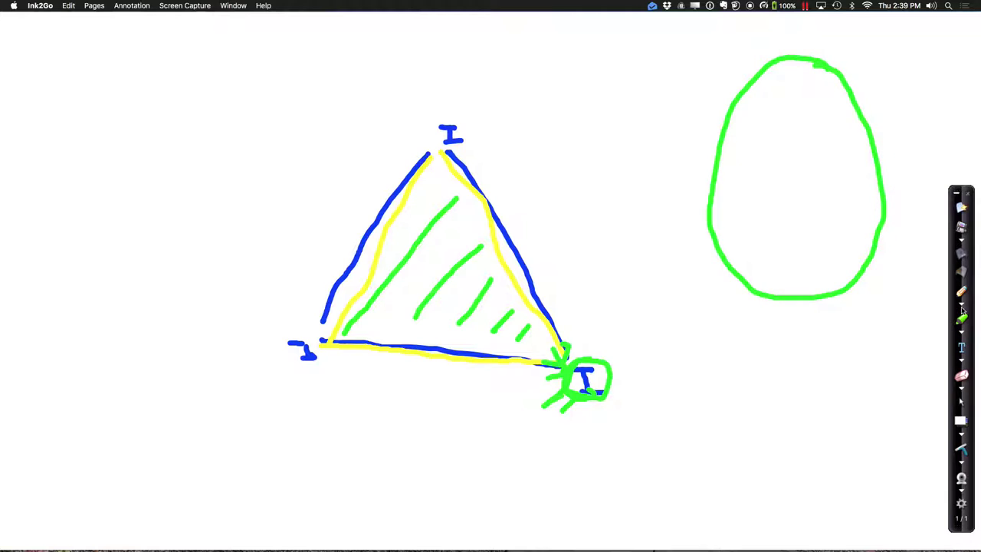
left_click(961, 334)
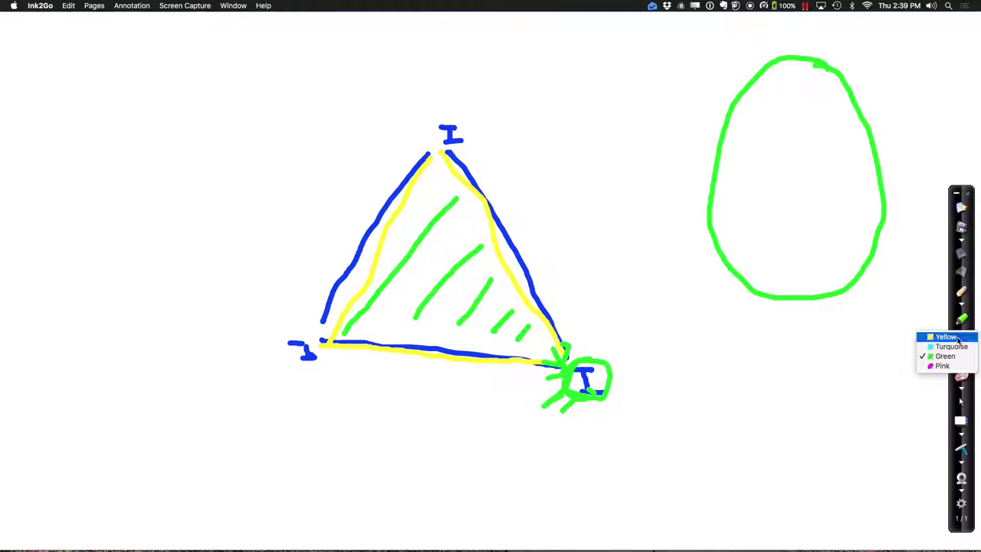
left_click(960, 306)
left_click(961, 306)
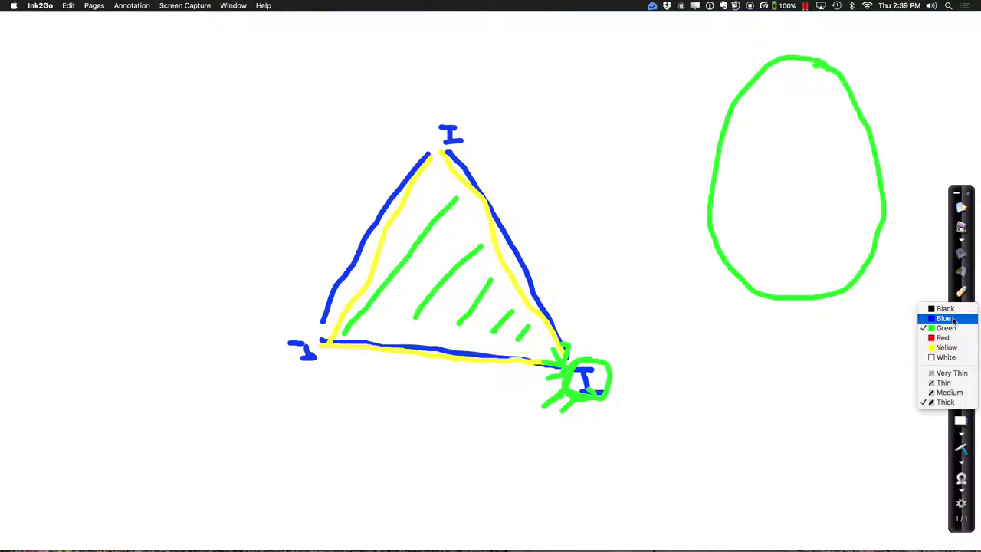
left_click(943, 327)
Draw a blue horizontal centre line across the oval plus radial spokes through it.
left_click_drag(726, 193, 881, 198)
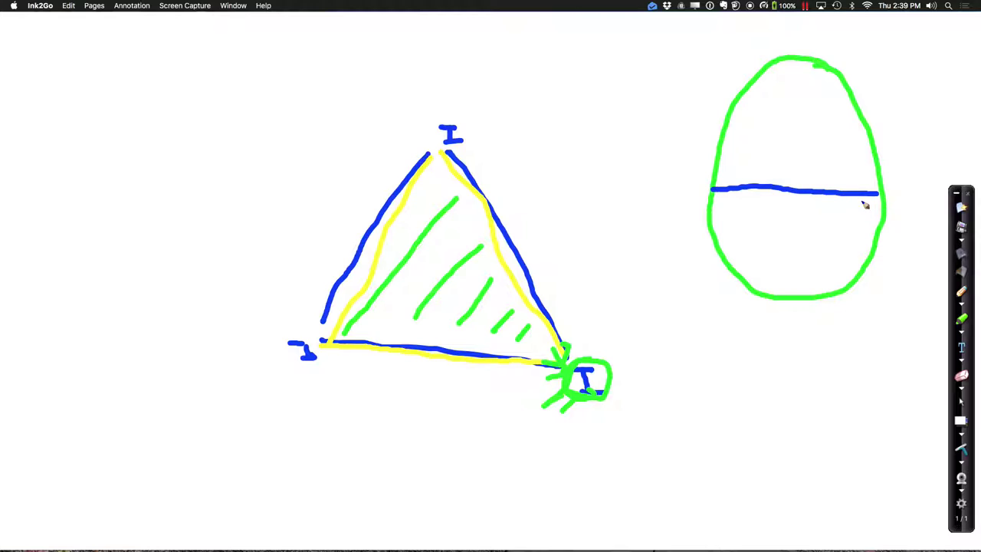
left_click_drag(749, 91, 791, 184)
mouse_move(846, 91)
left_mouse_down()
mouse_move(824, 191)
mouse_move(792, 227)
mouse_move(768, 291)
left_mouse_up()
left_click_drag(816, 198, 860, 275)
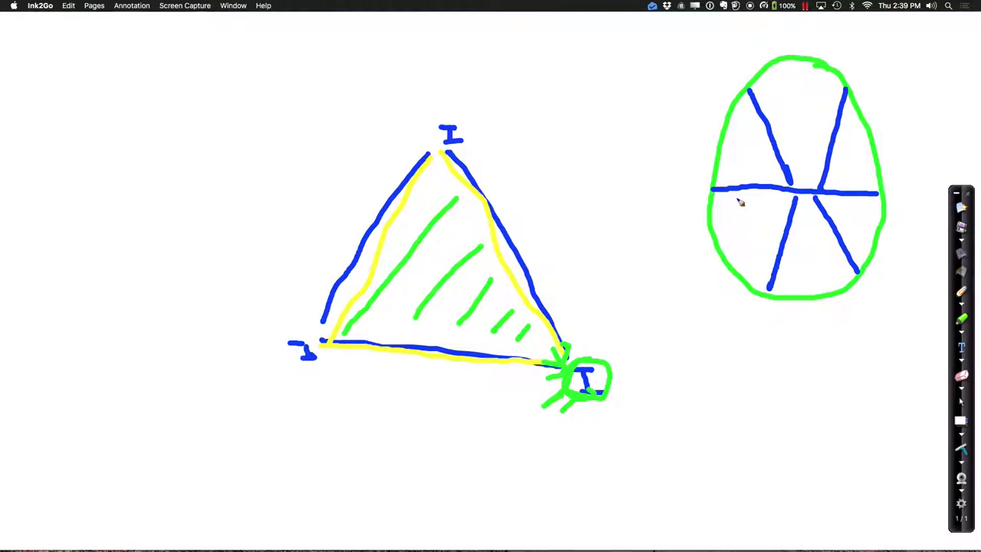
Add I labels at both ends of the centre line and marks or dots at the spoke ends.
mouse_move(702, 196)
left_mouse_down()
mouse_move(688, 184)
mouse_move(713, 198)
left_mouse_up()
left_click_drag(888, 188, 905, 203)
left_click_drag(851, 74, 863, 79)
left_click_drag(737, 77, 747, 81)
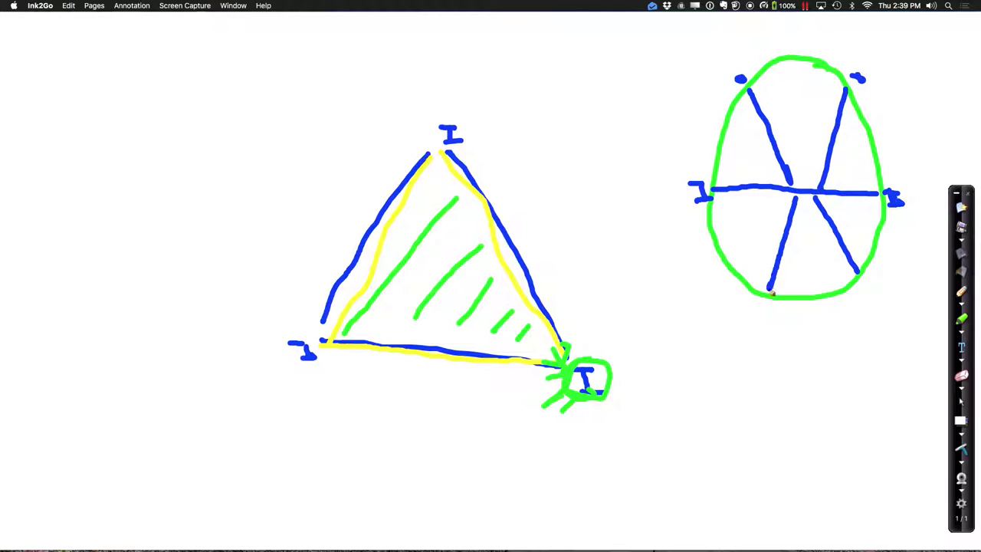
left_click_drag(759, 301, 764, 303)
left_click_drag(861, 281, 864, 282)
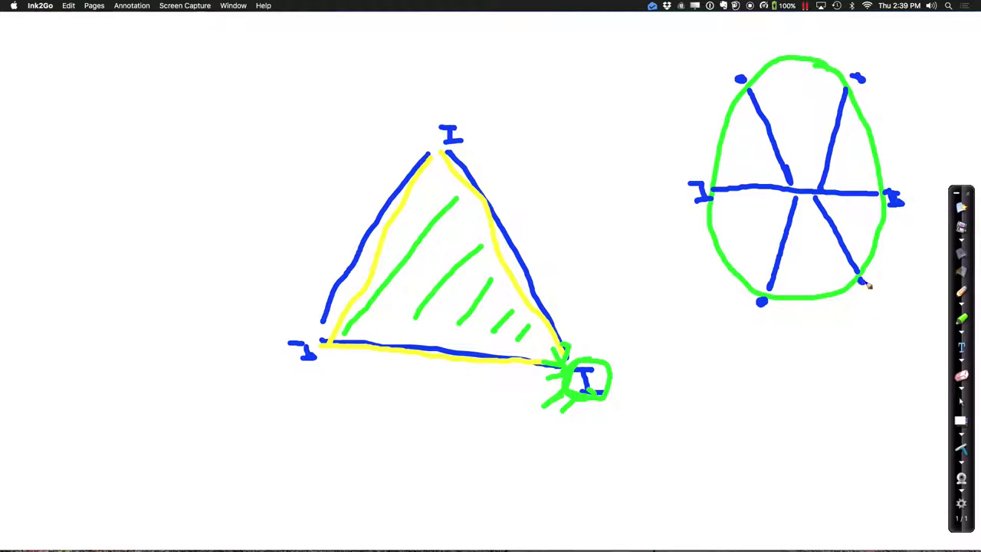
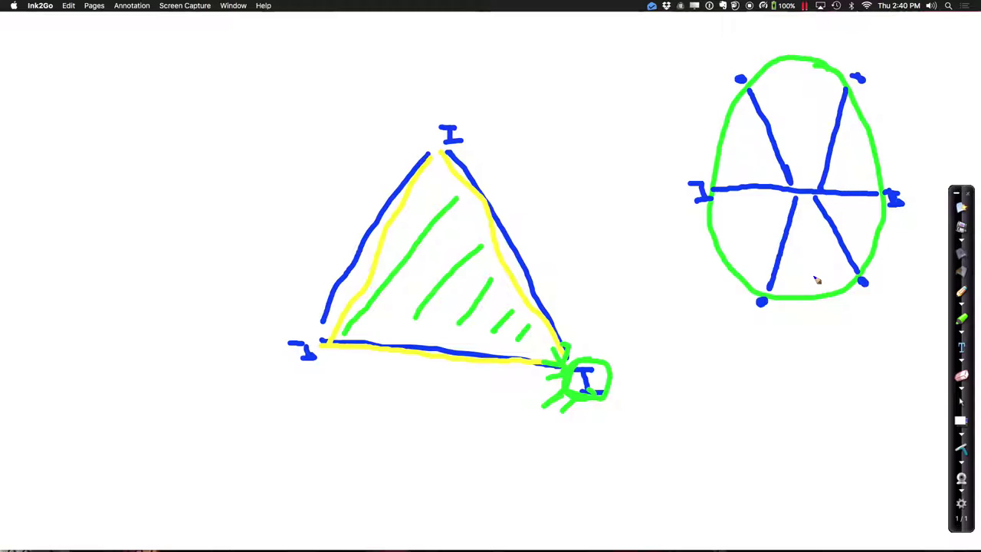
Hide the Ink2Go whiteboard of triangle and oval grid sketches to show the Windows desktop.
left_click(960, 420)
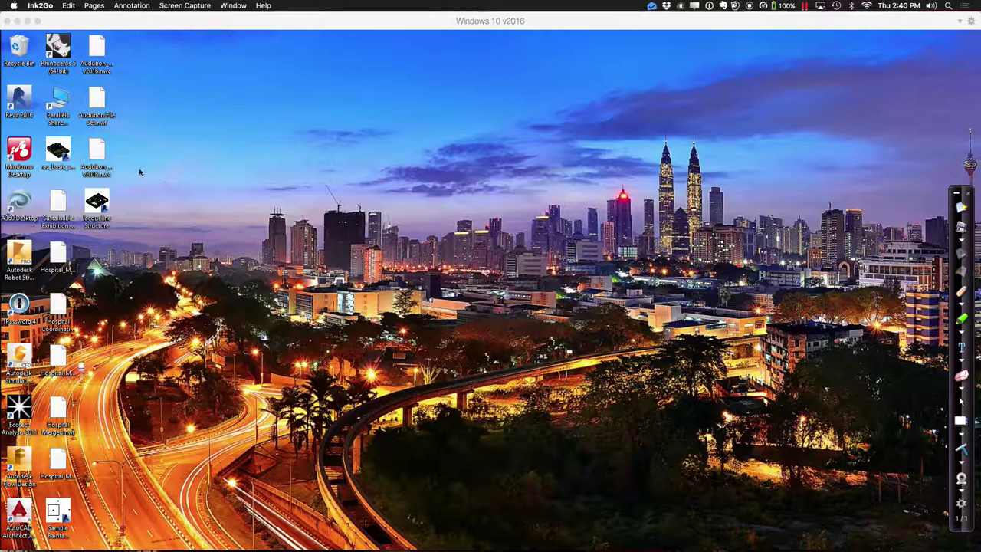
Launch Revit 2016 and open the Jacqueline Structure project from Recent Files.
left_click(20, 105)
double_click(22, 104)
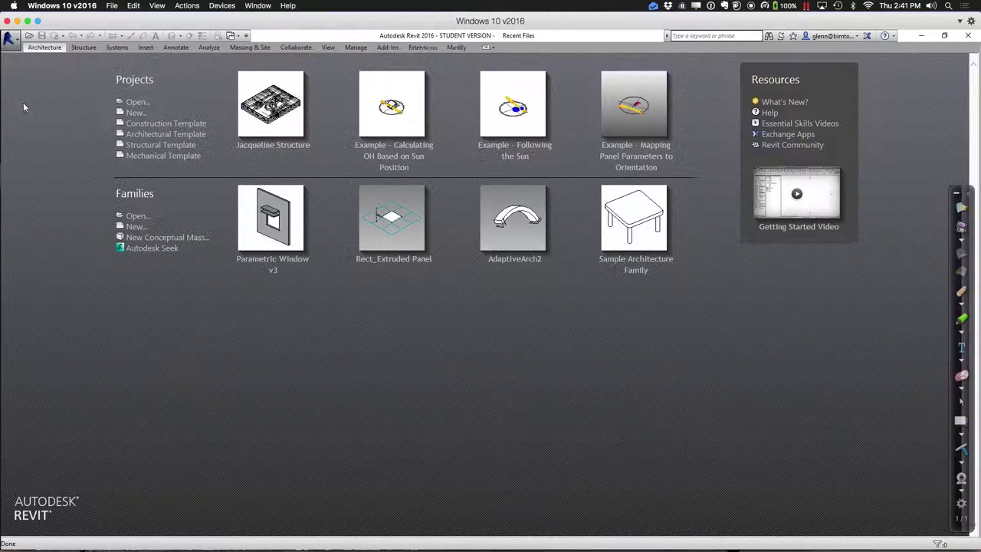
left_click(290, 146)
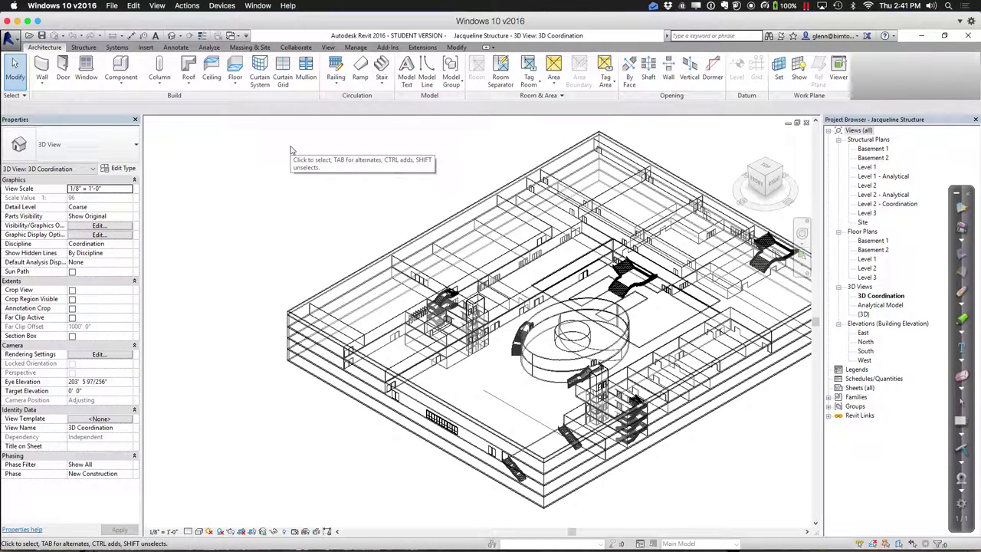
Open the Level 1 floor plan and draw four vertical grid lines from bottom to top.
double_click(868, 167)
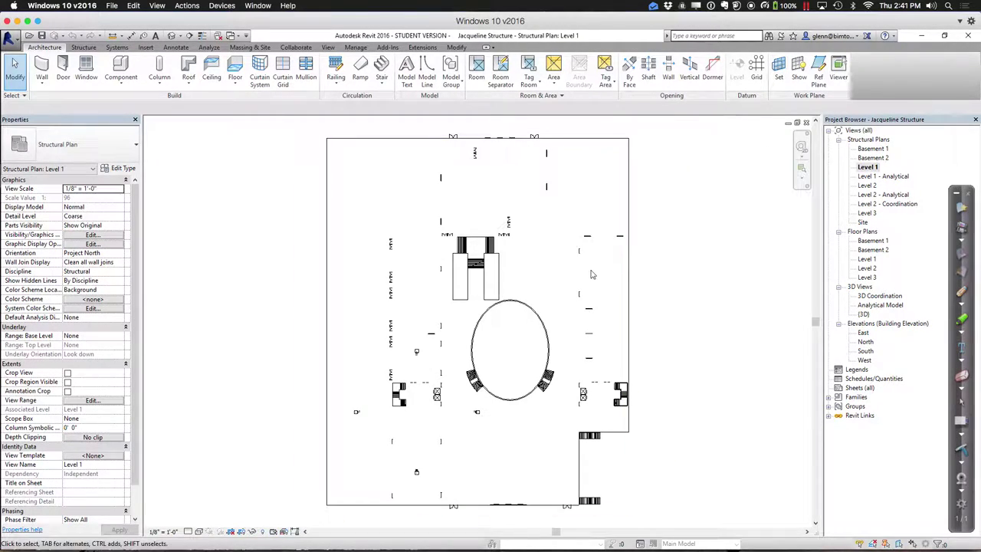
double_click(867, 259)
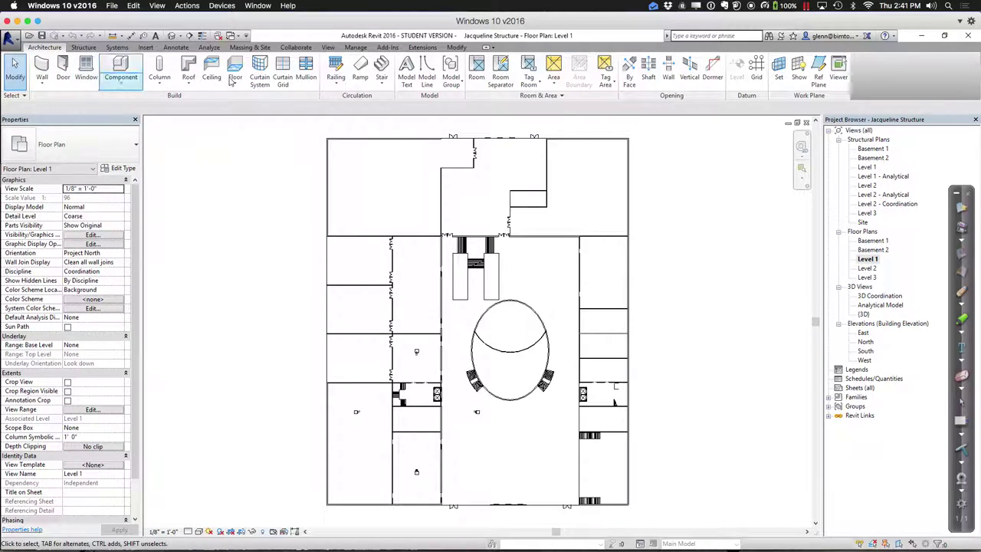
left_click(759, 68)
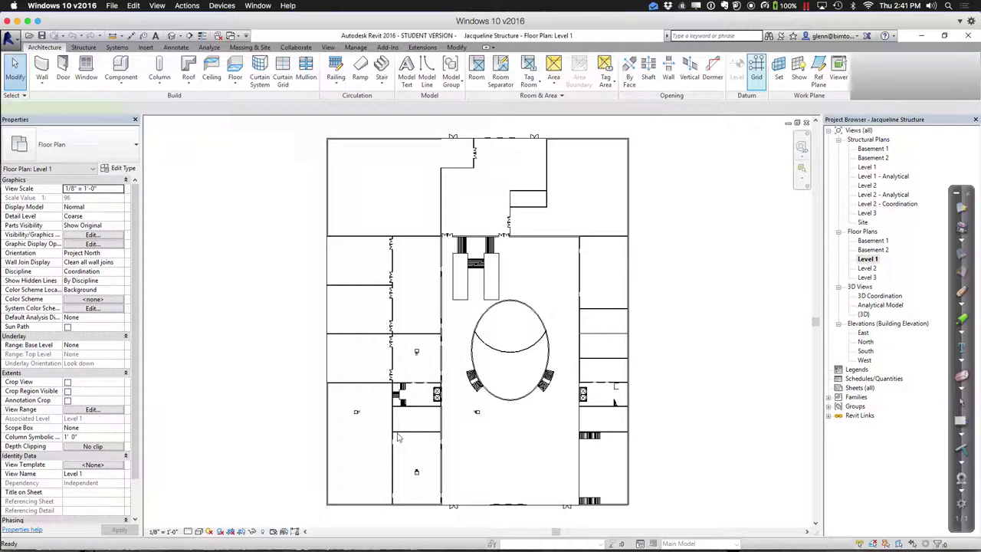
left_click(331, 522)
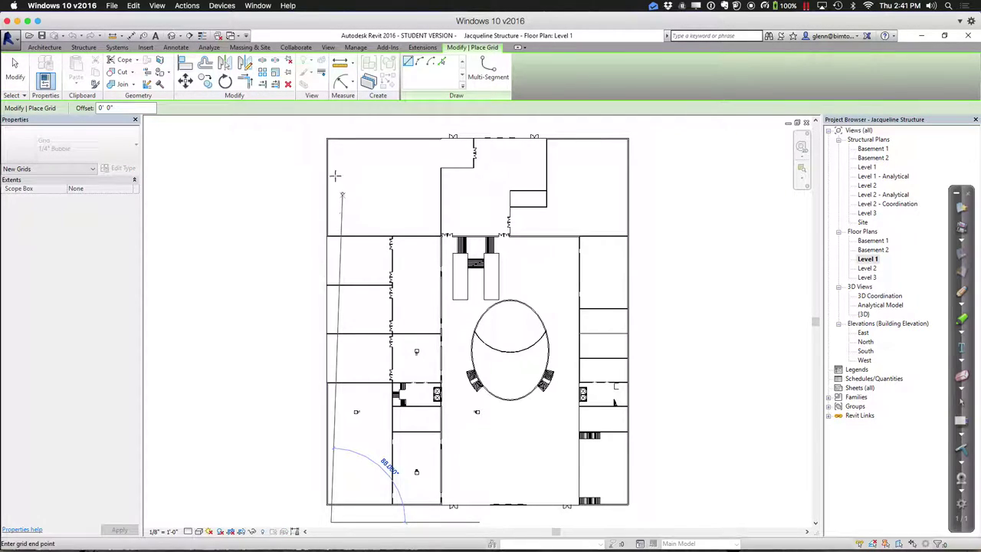
left_click(331, 127)
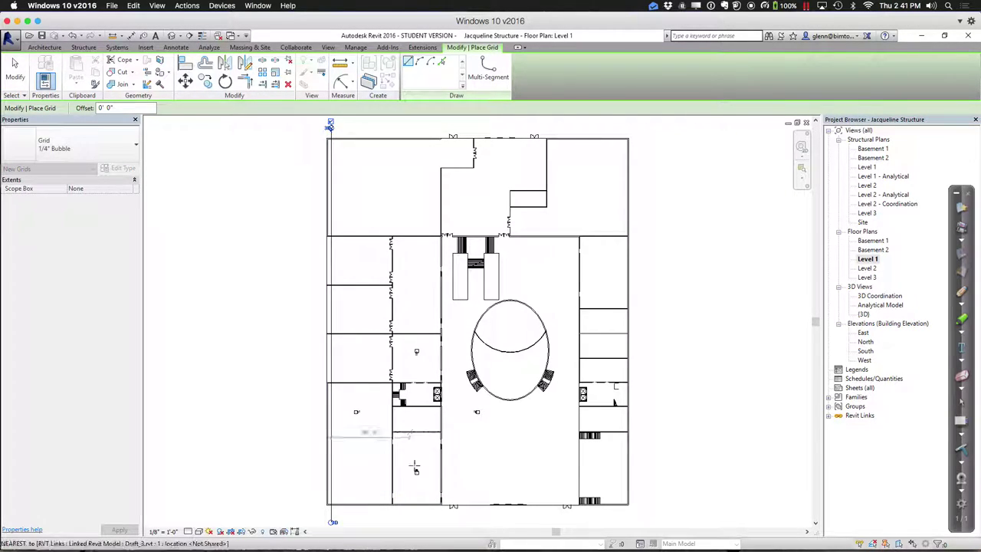
left_click(392, 521)
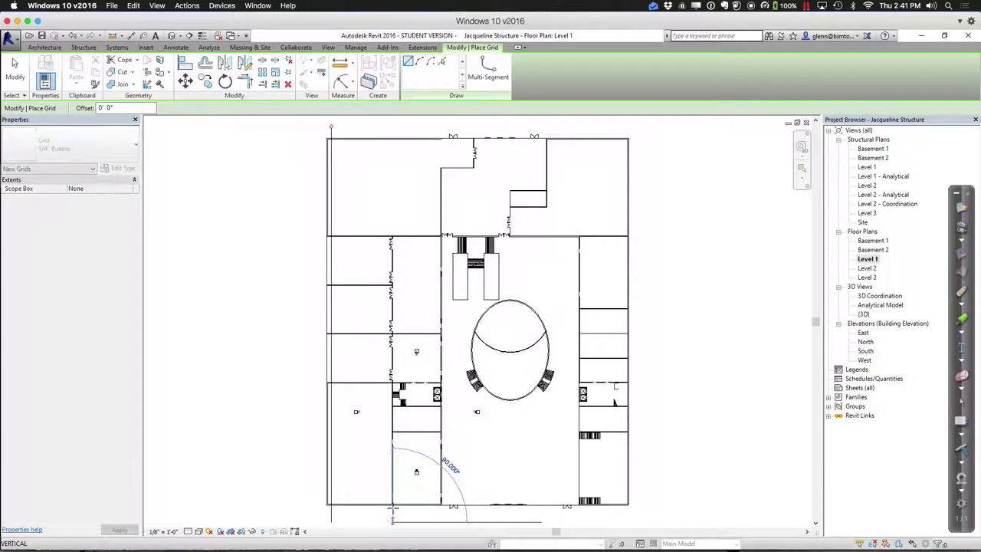
left_click(392, 127)
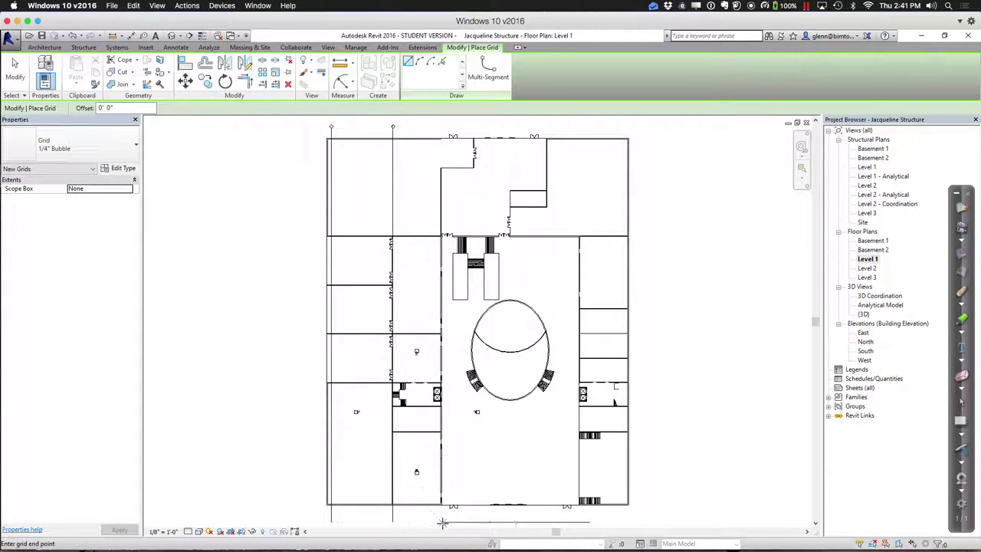
left_click(442, 521)
left_click(441, 121)
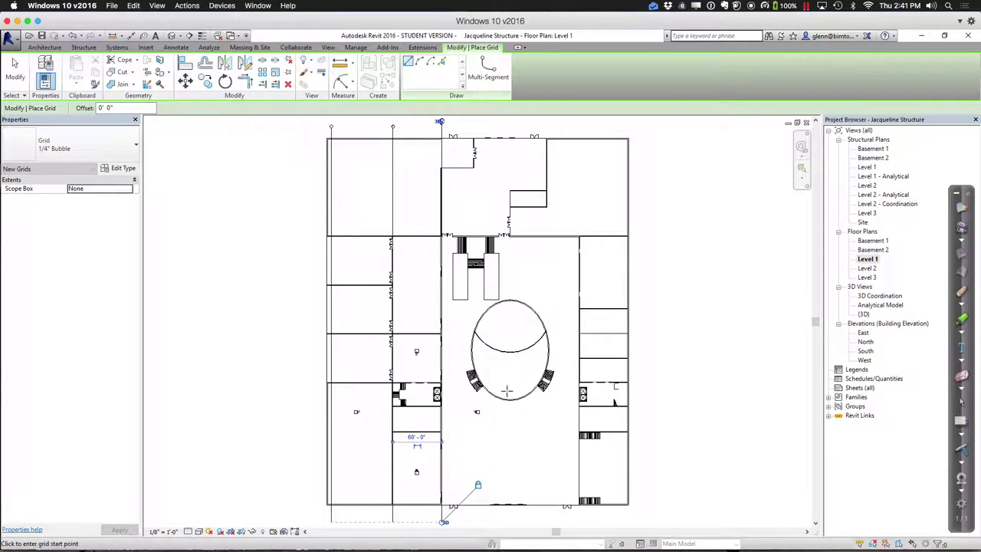
left_click(512, 521)
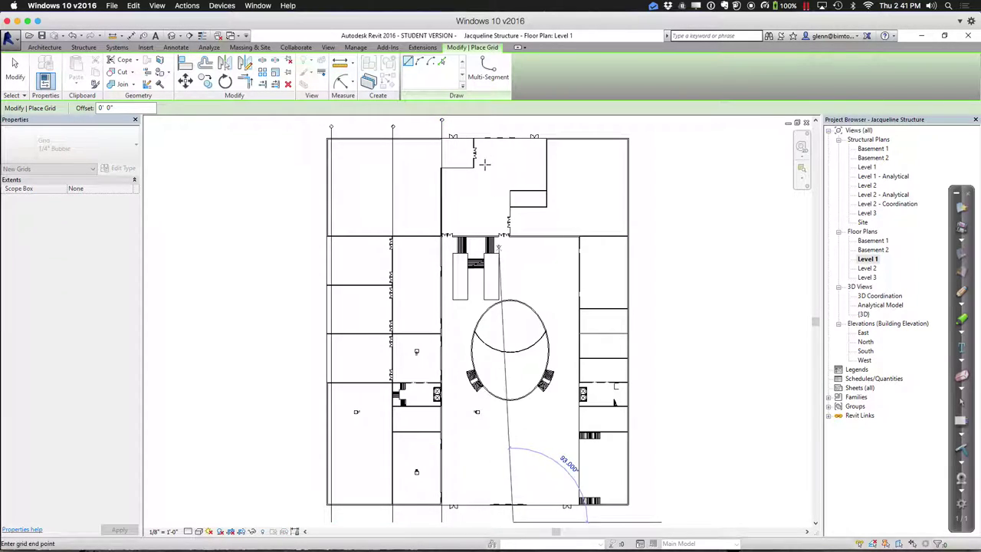
left_click(511, 123)
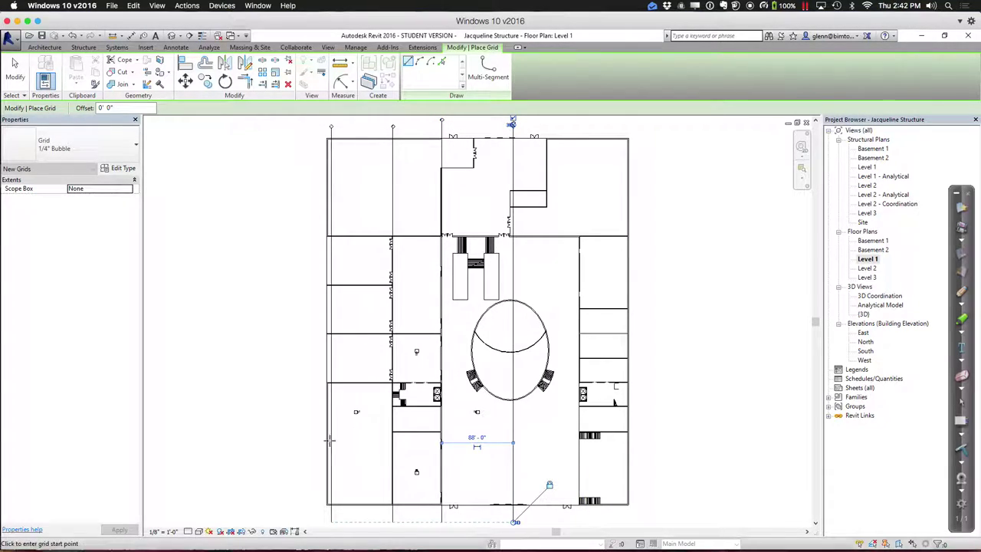
Add two horizontal grid lines spanning the plan from left to right.
left_click(309, 497)
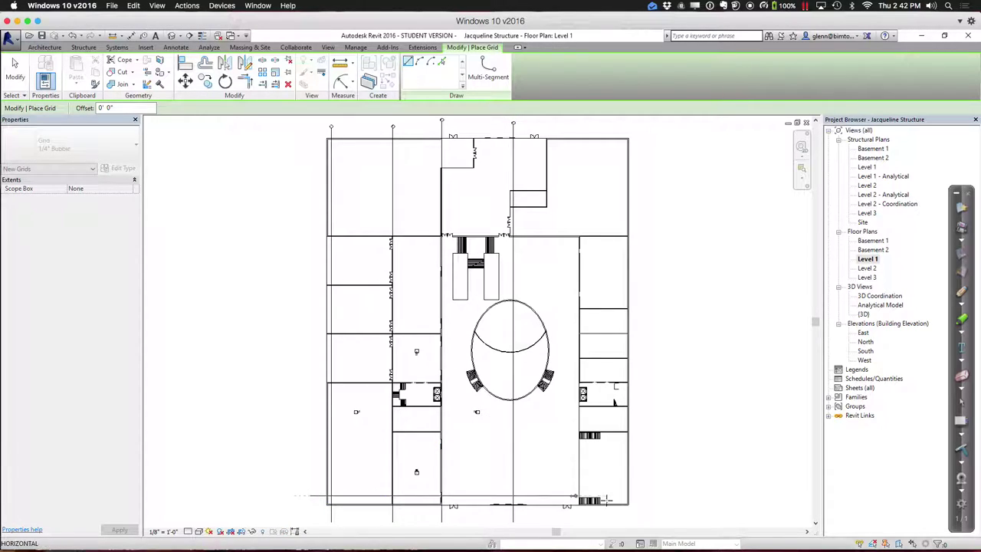
left_click(658, 494)
left_click(319, 438)
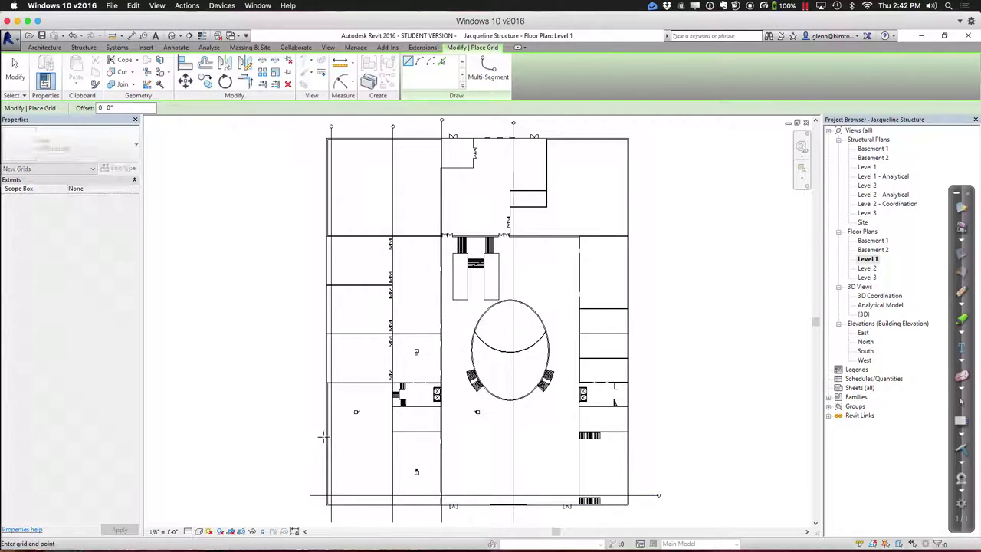
left_click(654, 437)
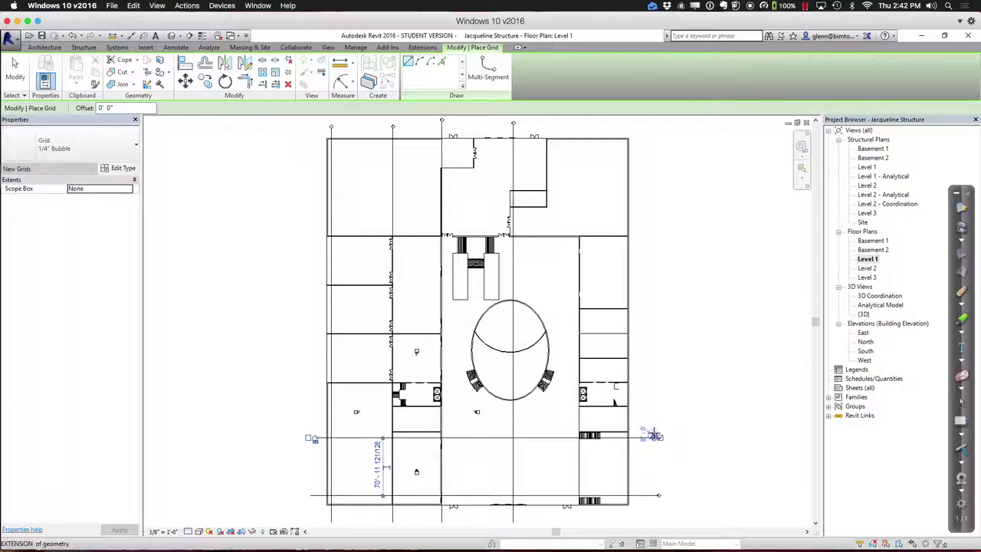
left_click(17, 73)
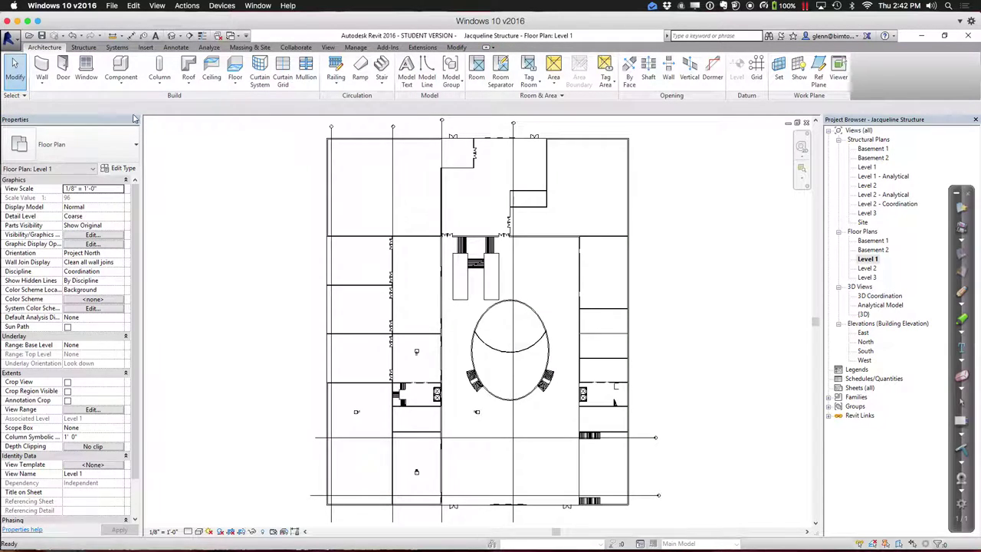
Place W10X49 structural columns up to Level 2 at every grid intersection, then view in 3D.
left_click(159, 80)
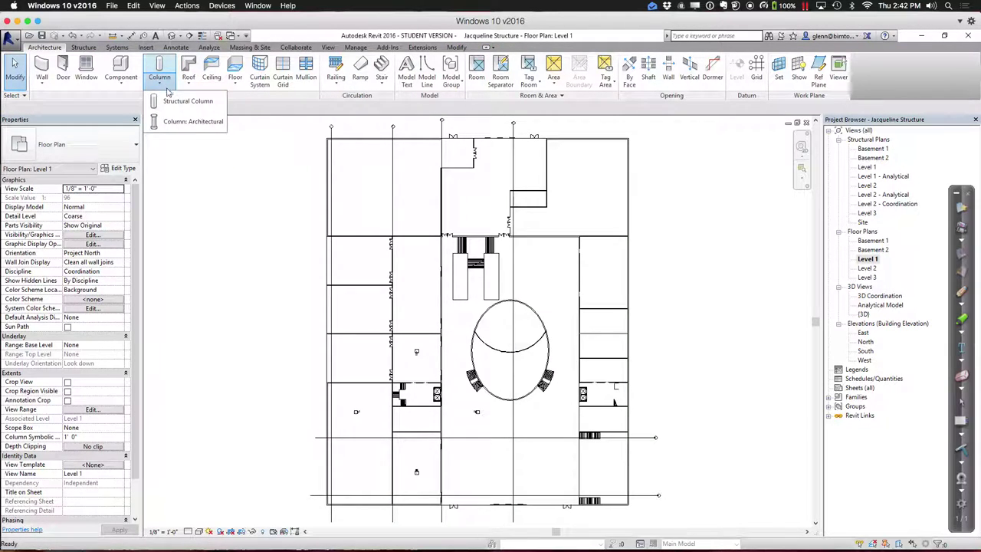
left_click(176, 100)
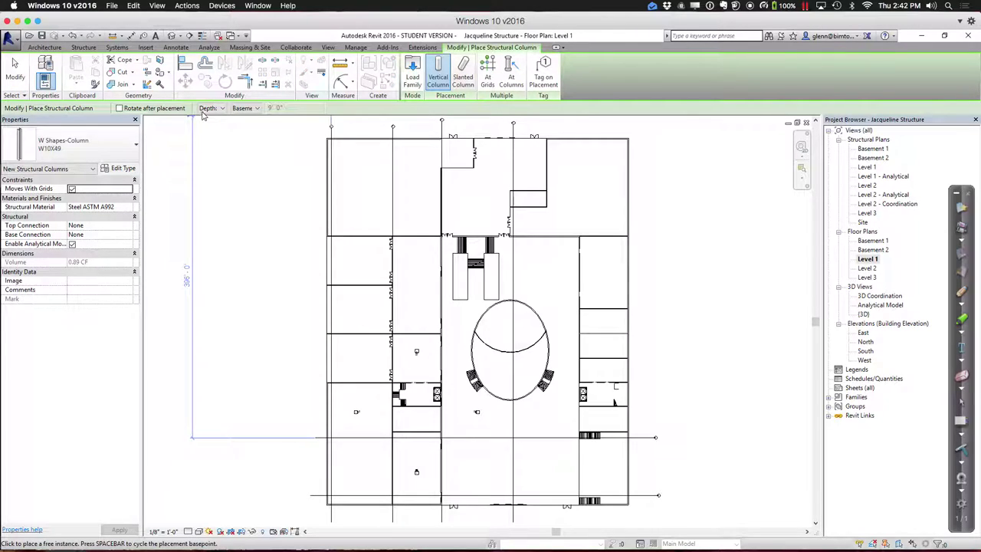
left_click(208, 116)
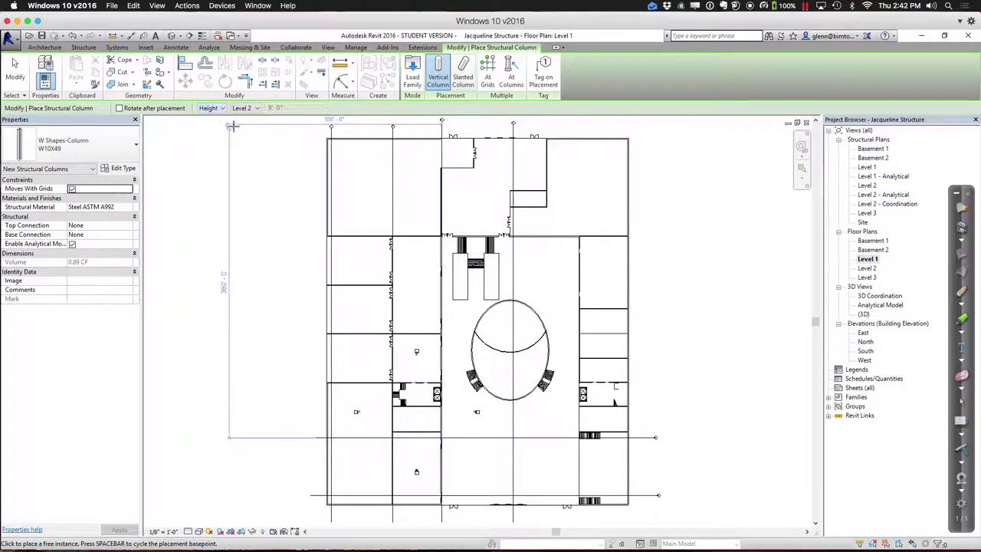
left_click(487, 74)
left_click_drag(705, 524, 273, 116)
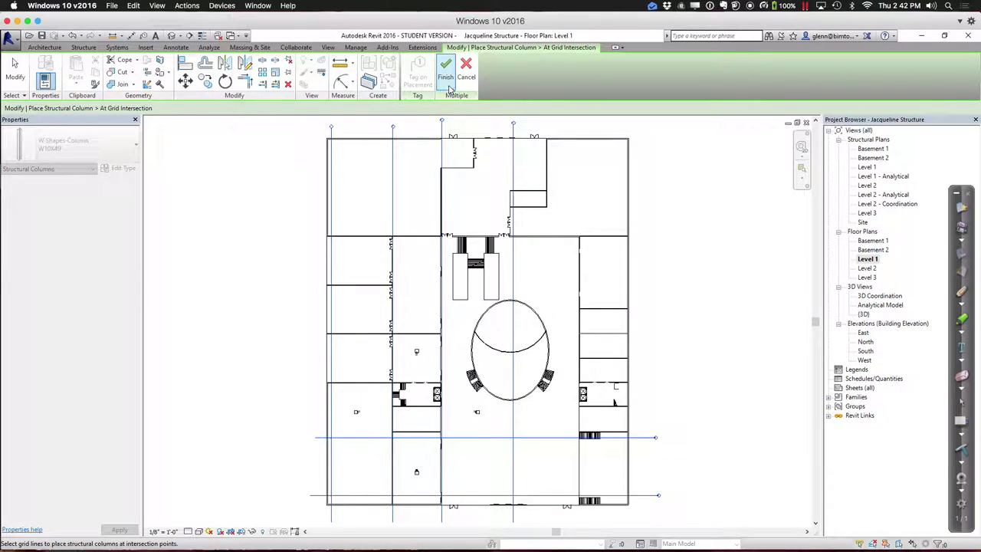
left_click(445, 71)
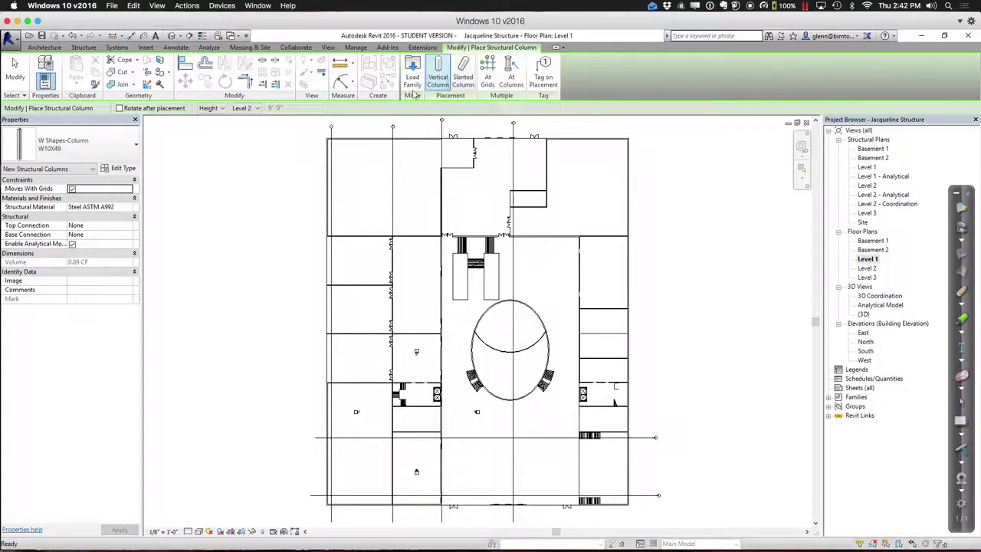
left_click(448, 75)
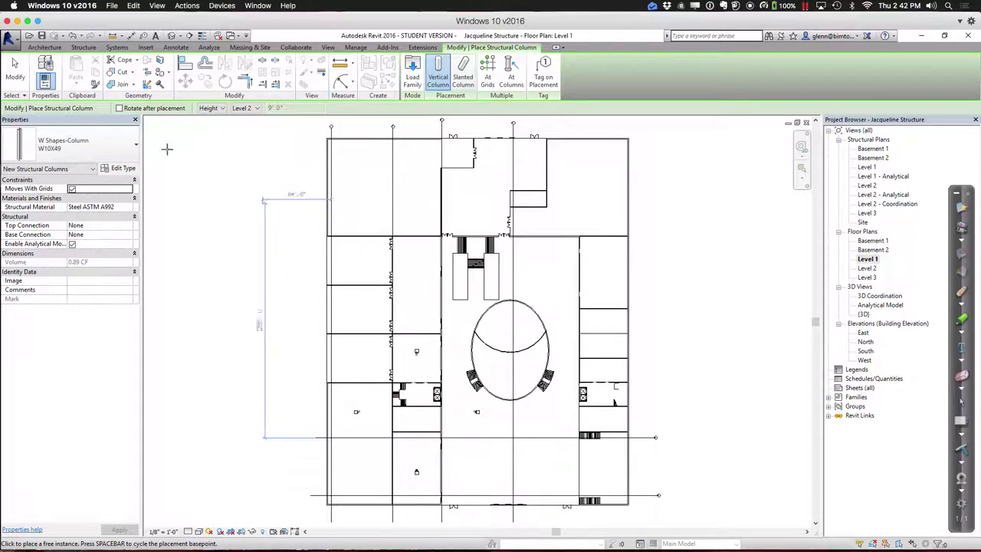
left_click(15, 69)
left_click(173, 36)
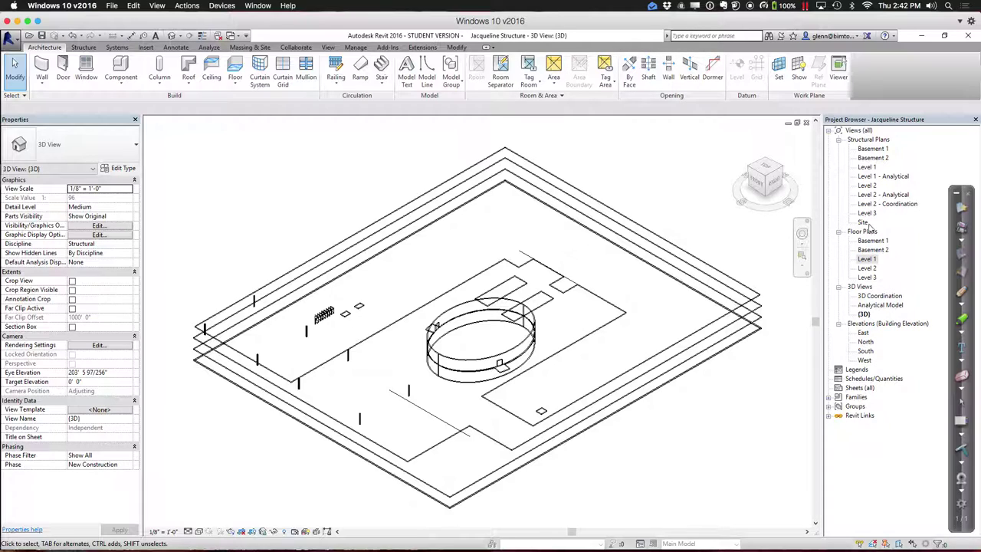
Open the Level 2 structural plan, start the Beam tool and edit the beam's z offset.
double_click(867, 186)
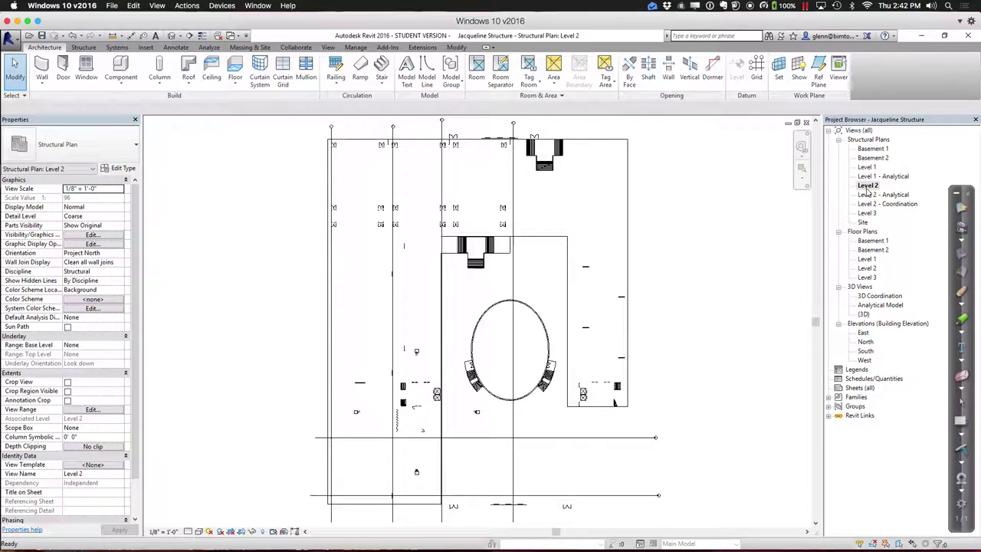
left_click(84, 47)
left_click(40, 69)
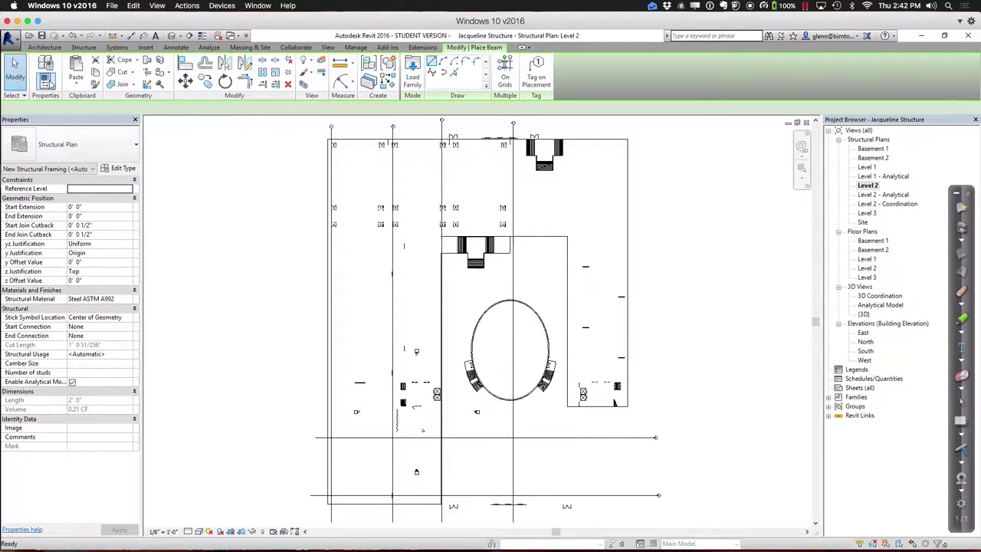
left_click(503, 77)
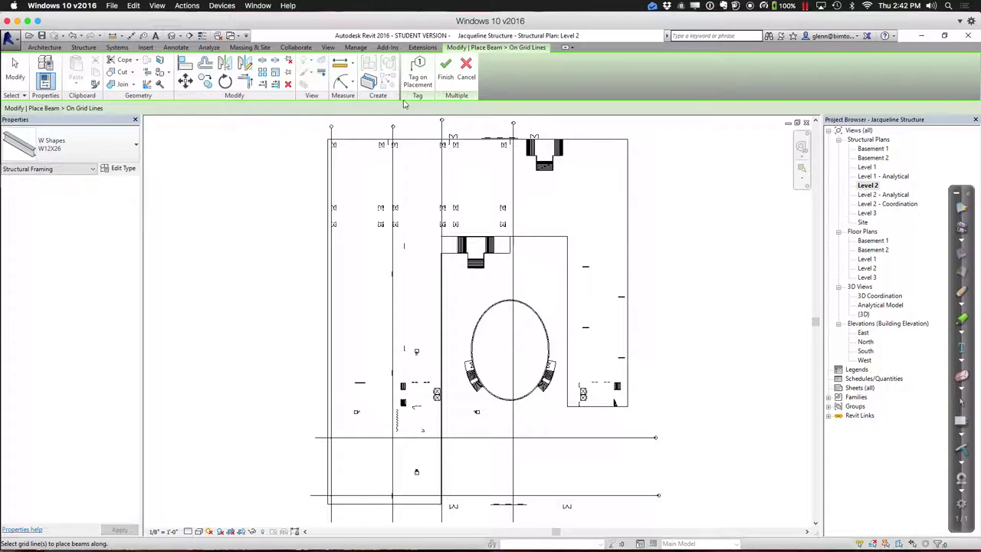
left_click(438, 83)
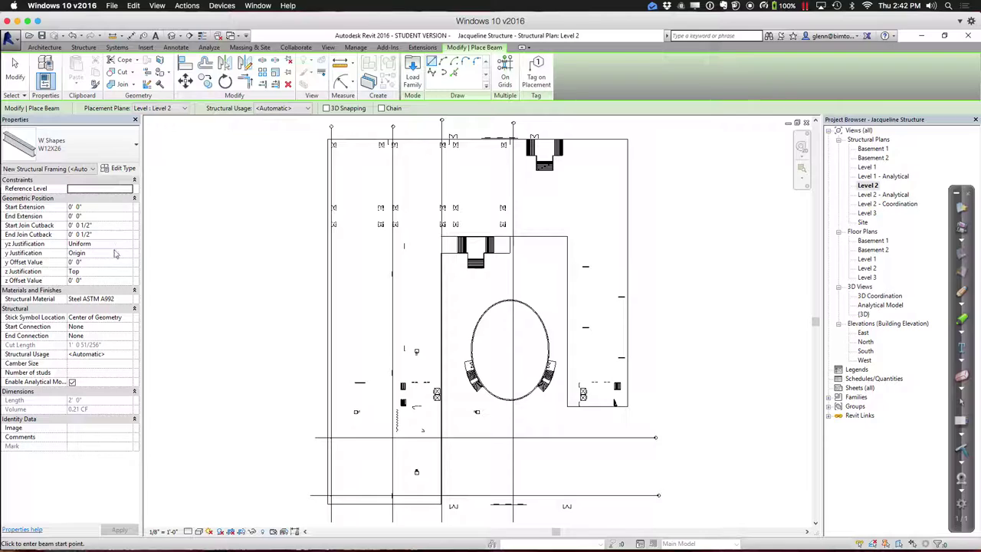
left_click(120, 281)
type("p")
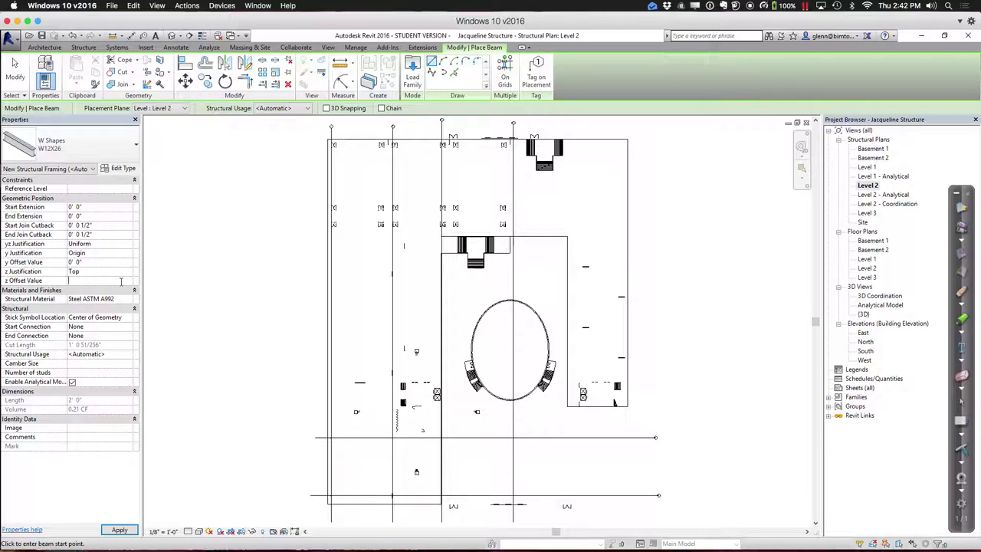
key("Tab")
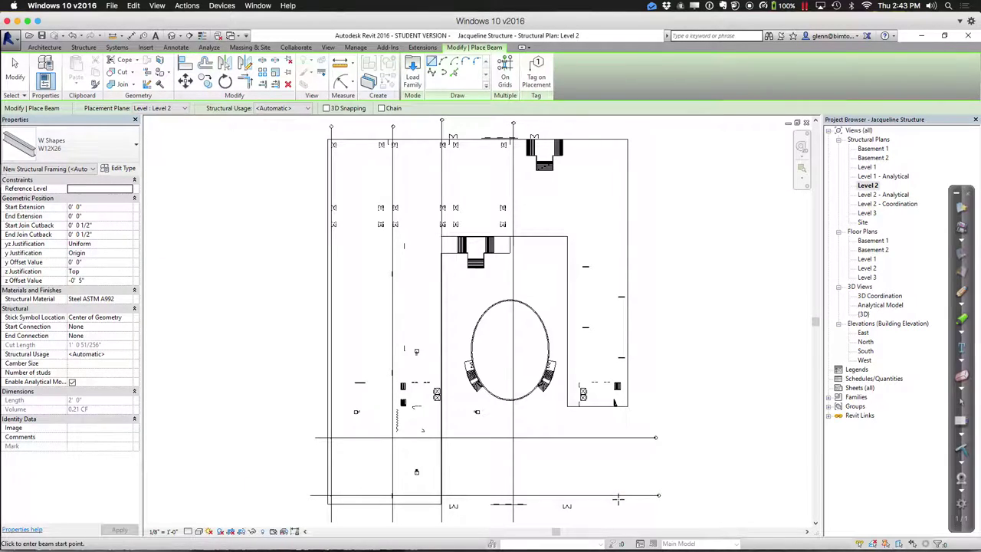
Place W12X26 beams along two selected grid lines and view them in 3D.
left_click(505, 73)
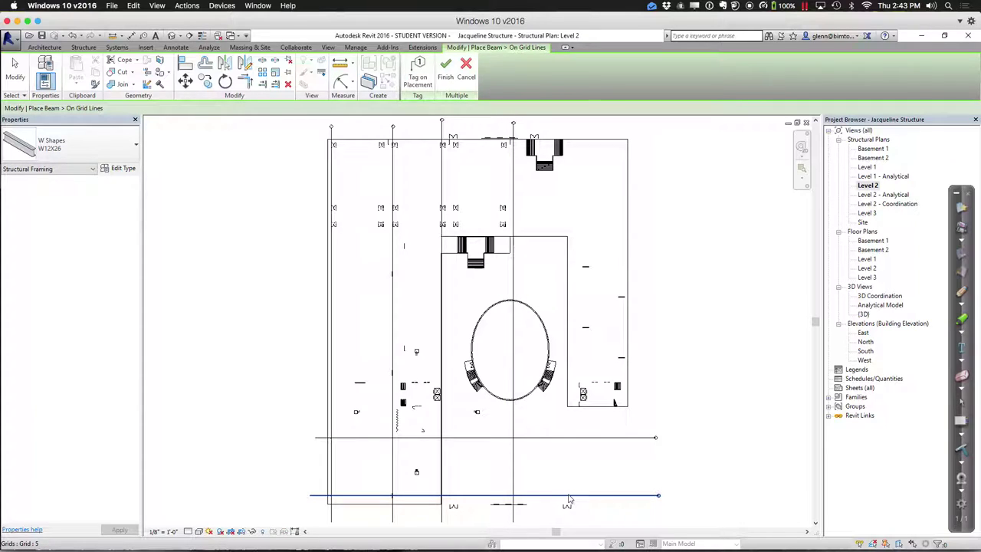
left_click(561, 443)
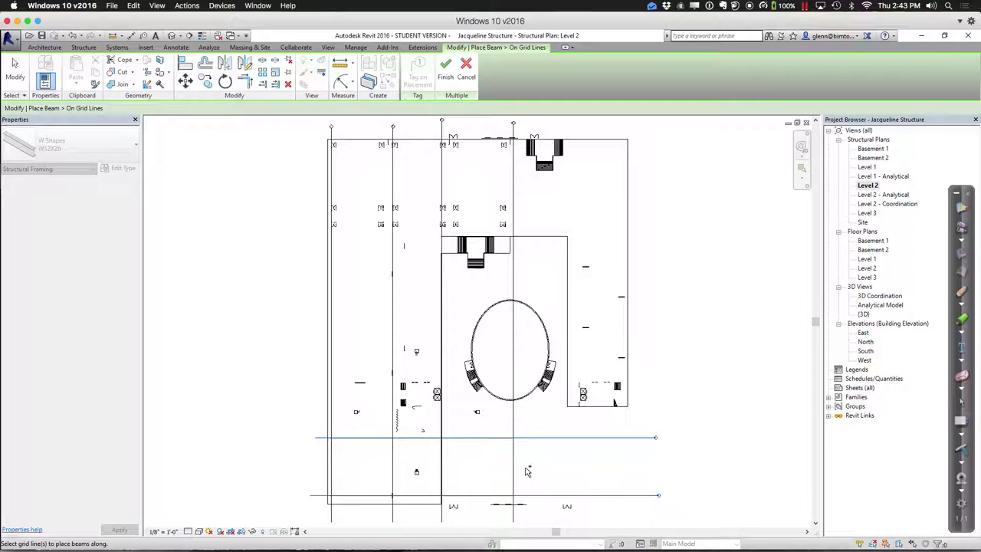
left_click(515, 473, "ctrl")
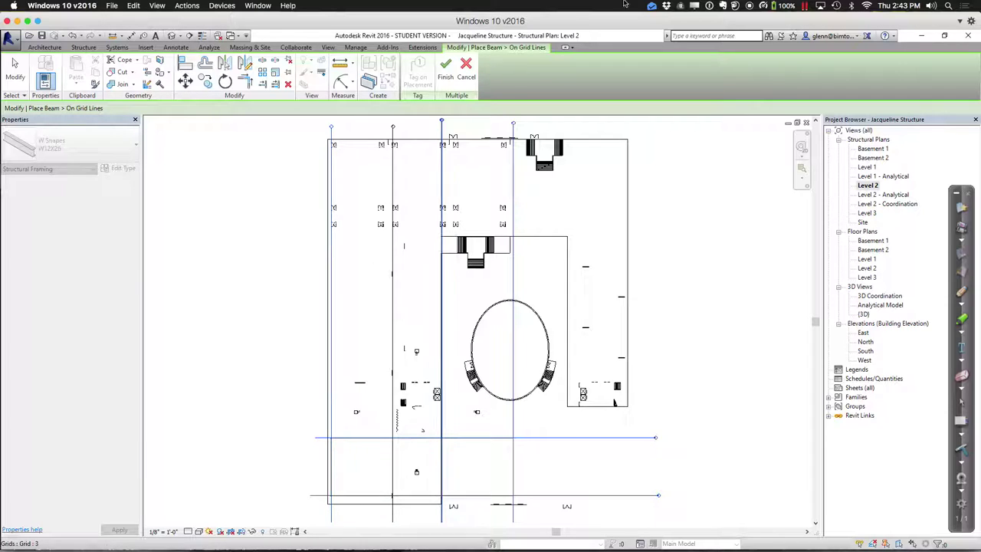
left_click(445, 71)
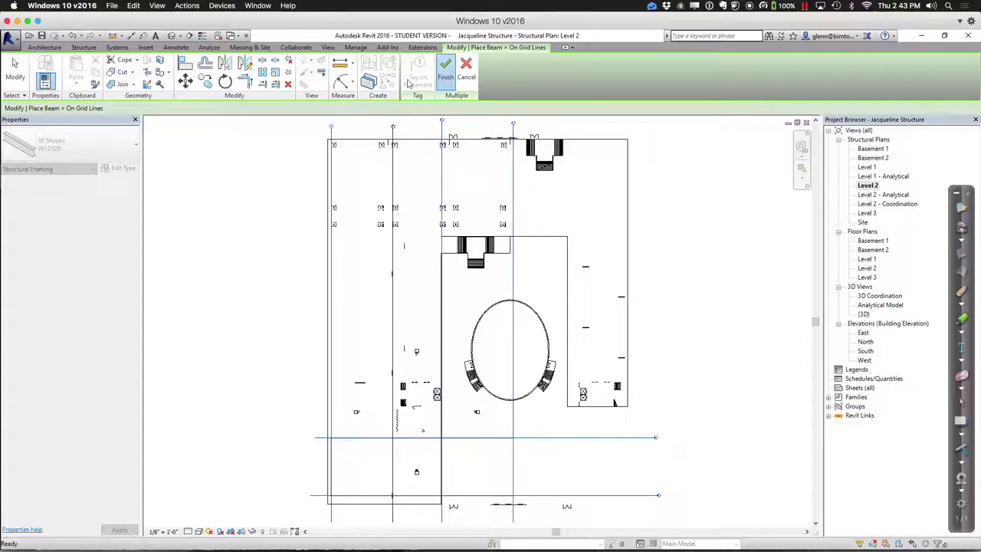
left_click(170, 36)
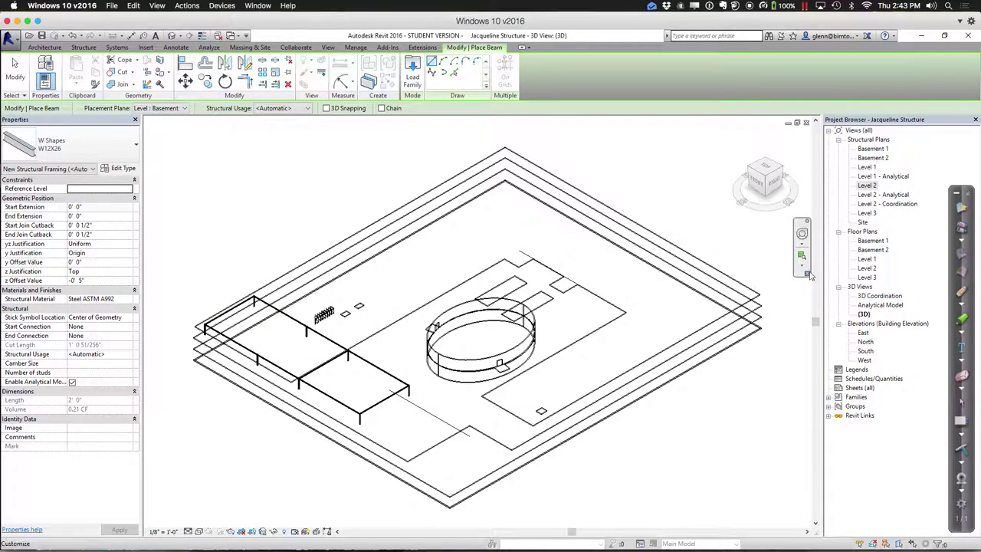
Orbit, zoom and pan the 3D view toward the steel framing.
left_click(801, 234)
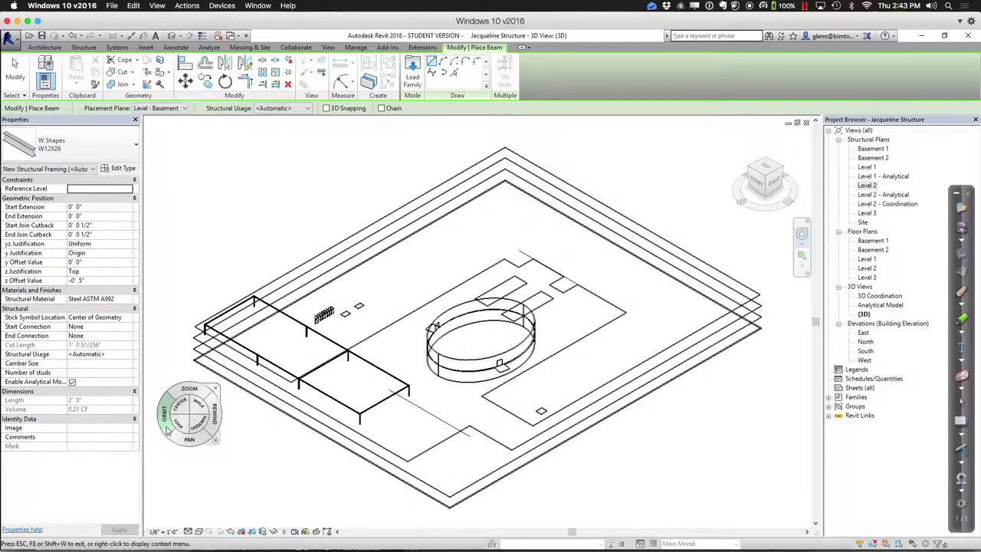
left_click_drag(200, 406, 421, 370)
scroll(418, 353, "up", 3)
scroll(414, 331, "up", 3)
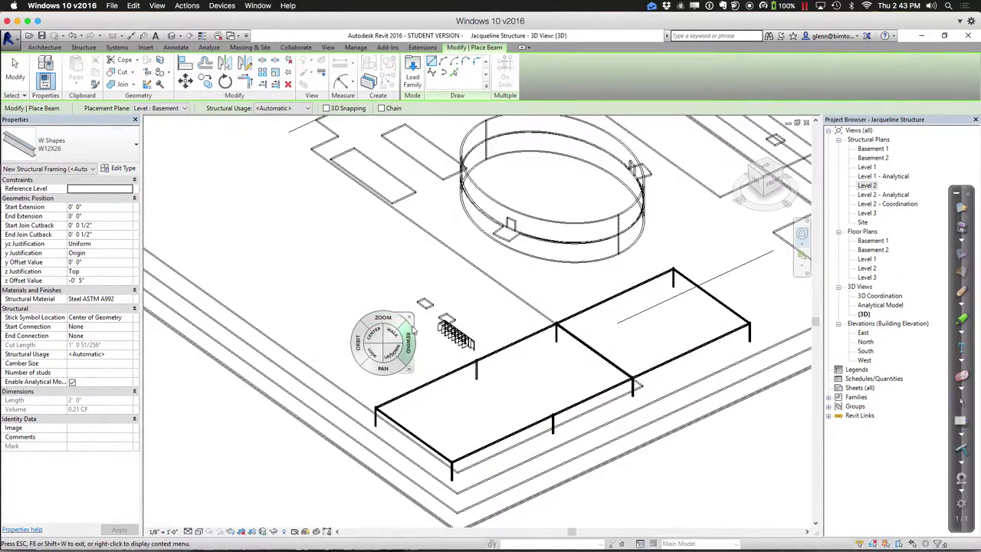
middle_click_drag(414, 331, 369, 299)
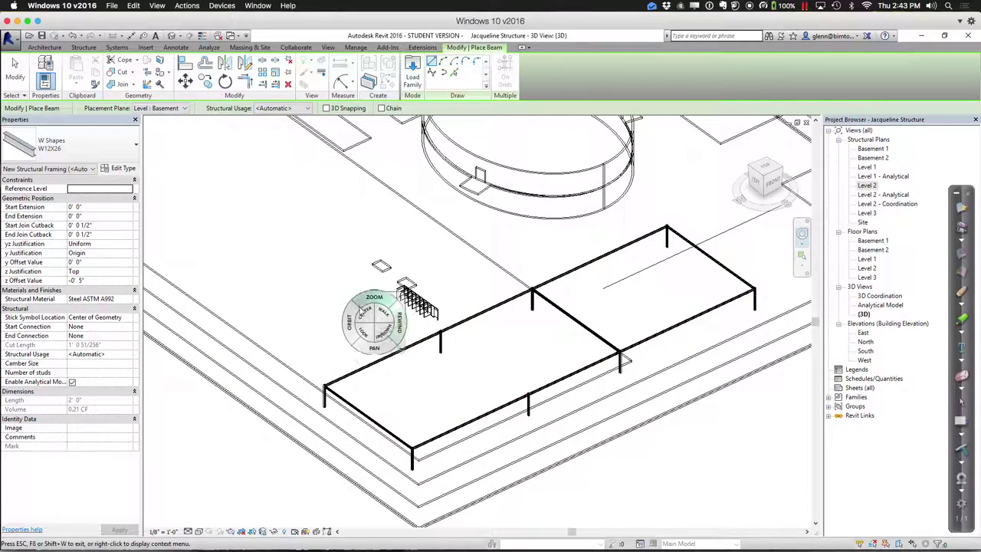
Draw a beam with 3D snapping between the two middle column tops.
left_click(84, 47)
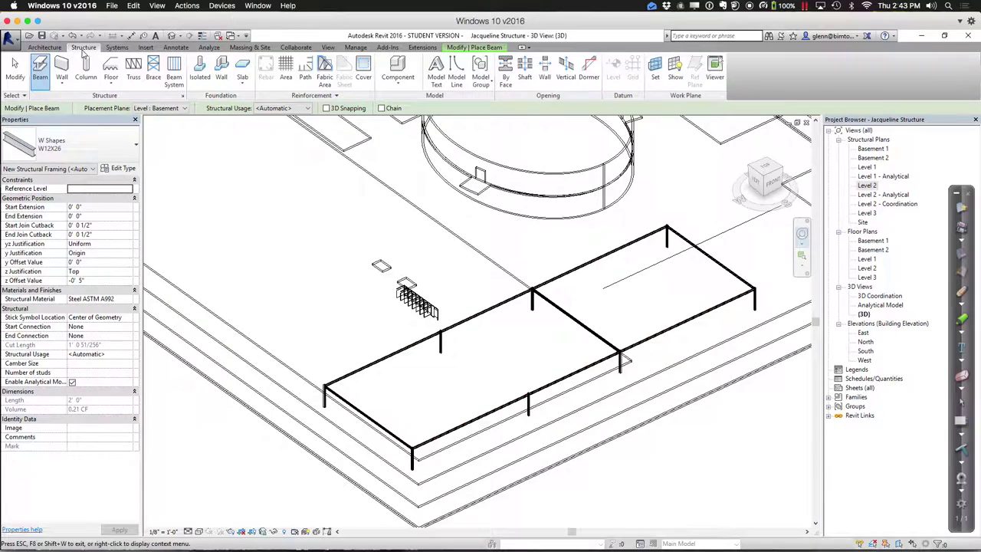
left_click(43, 83)
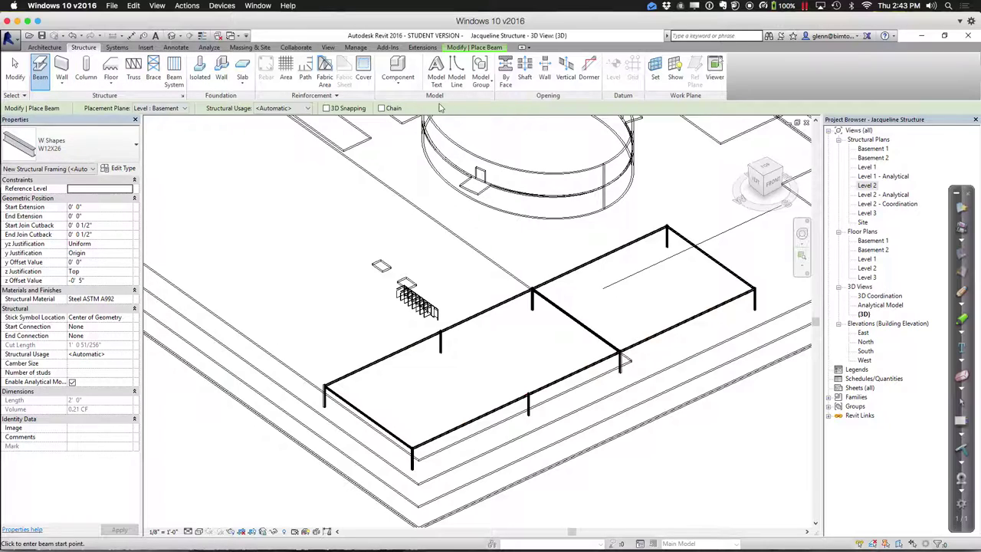
left_click(326, 110)
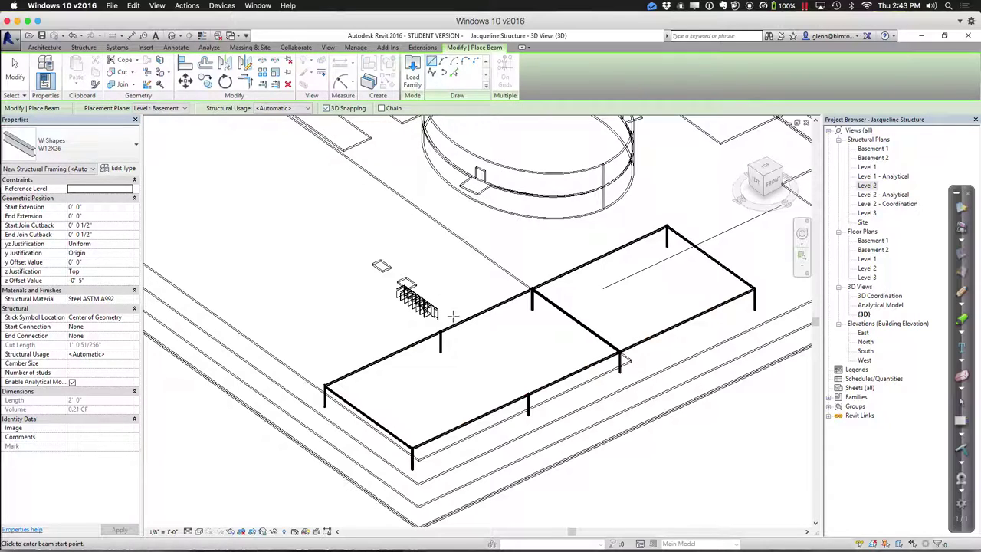
left_click(441, 329)
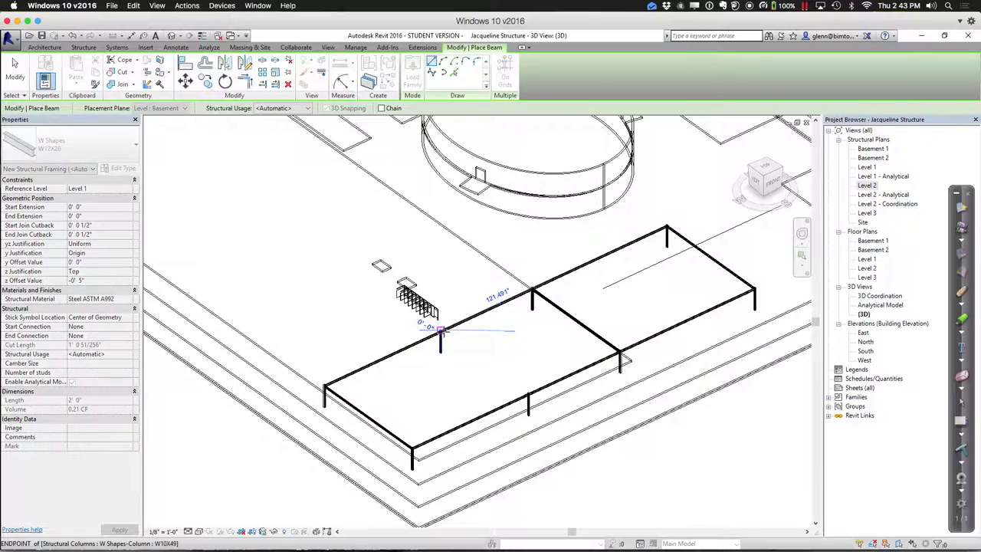
left_click(528, 392)
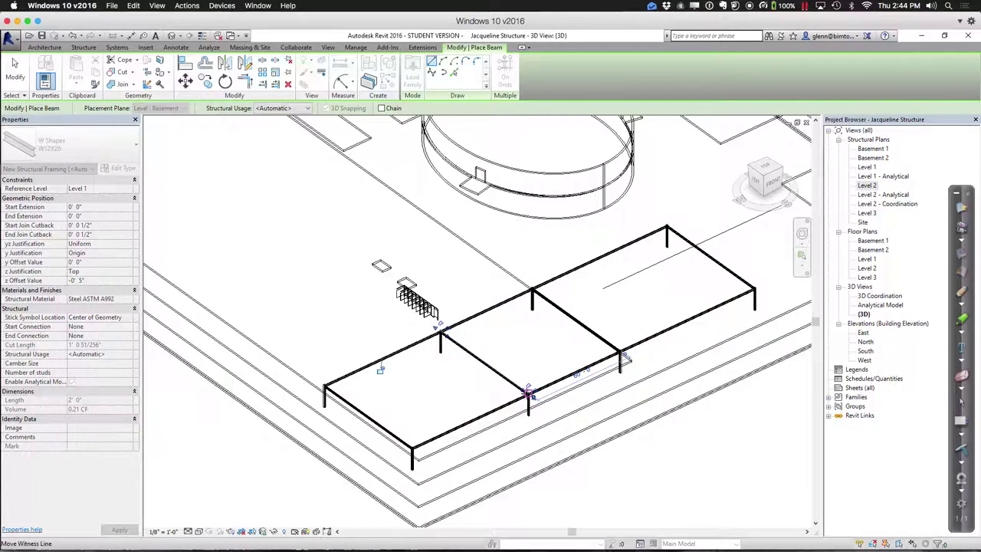
left_click(13, 75)
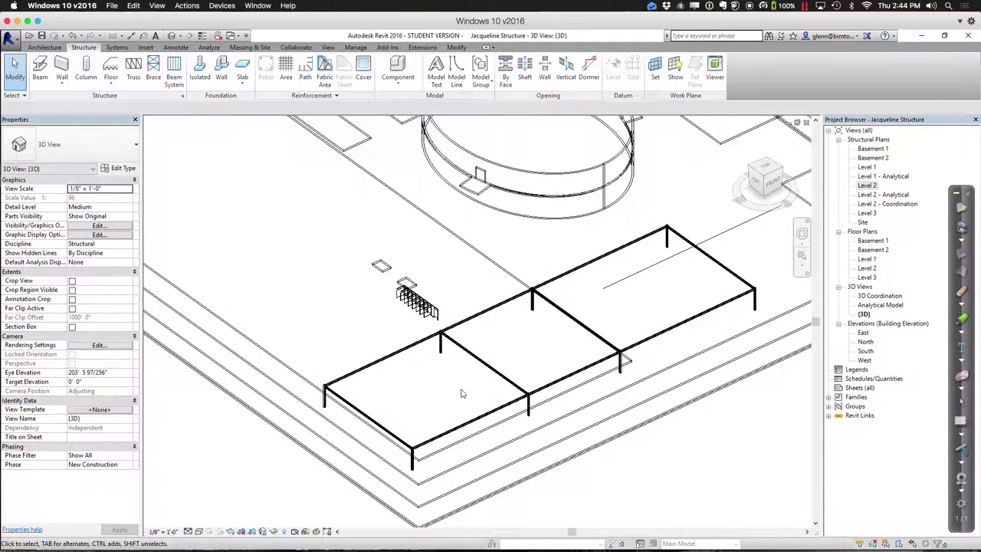
scroll(491, 426, "up", 3)
middle_click_drag(490, 426, 449, 357)
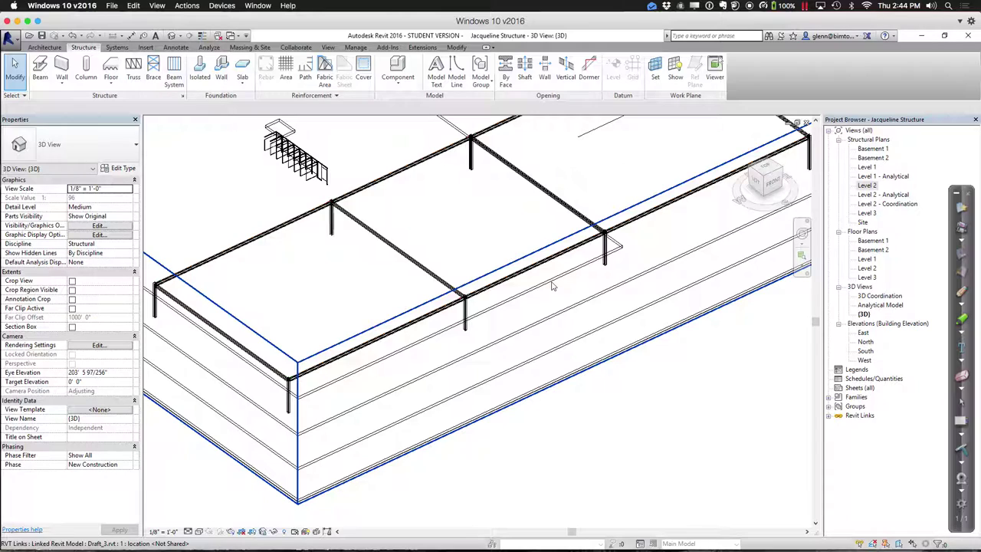
Open the Level 2 structural plan and zoom and pan to the framing.
left_click(868, 185)
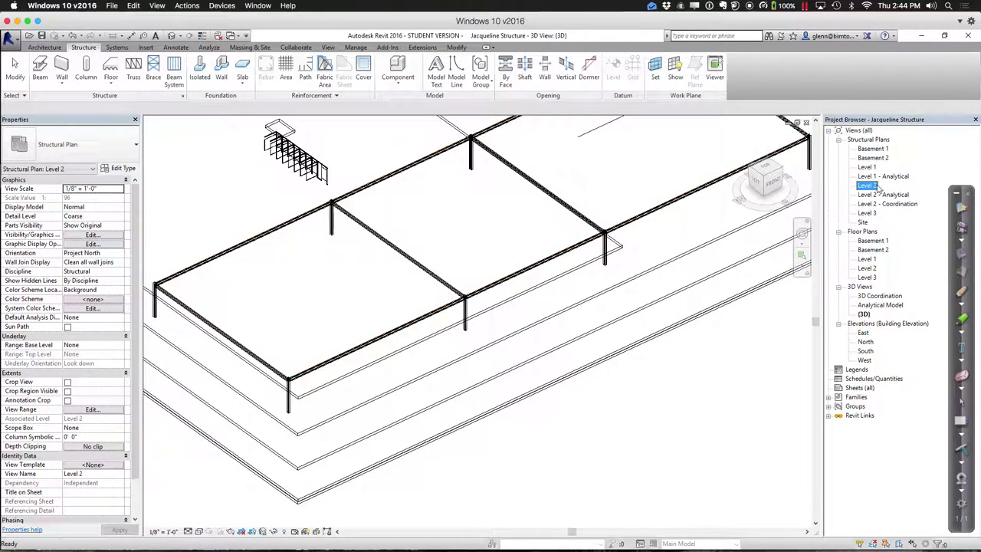
double_click(874, 191)
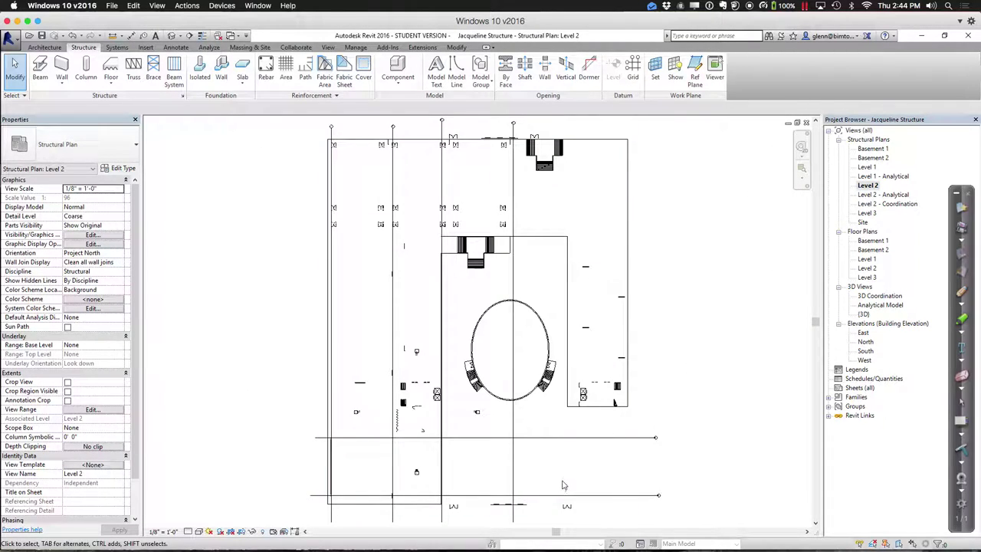
middle_click_drag(573, 462, 579, 441)
scroll(443, 468, "up", 4)
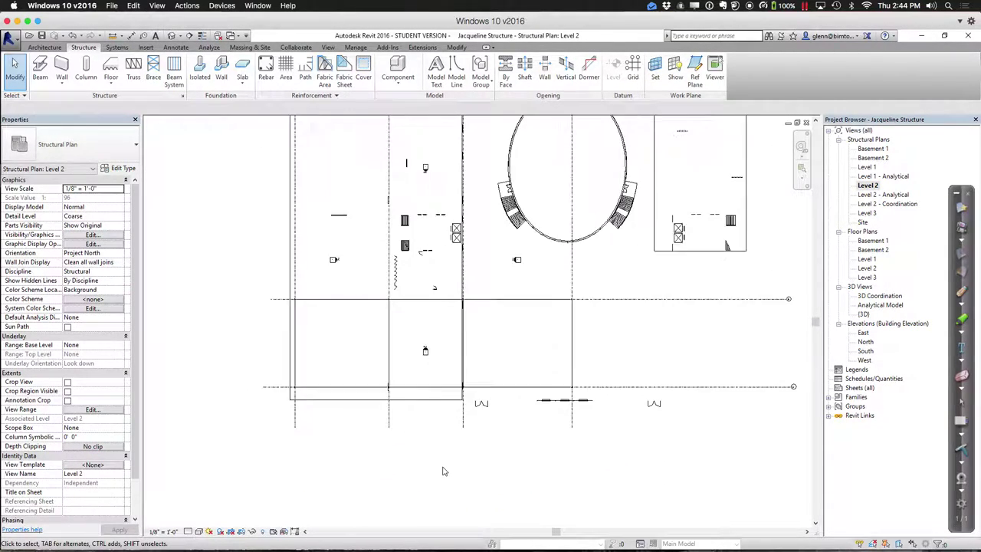
scroll(443, 468, "up", 4)
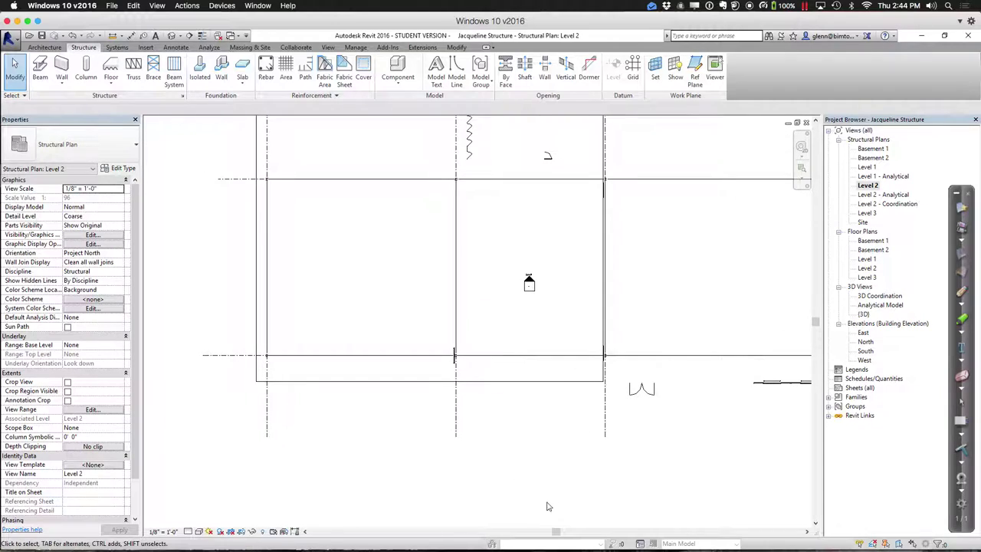
middle_click_drag(514, 490, 615, 528)
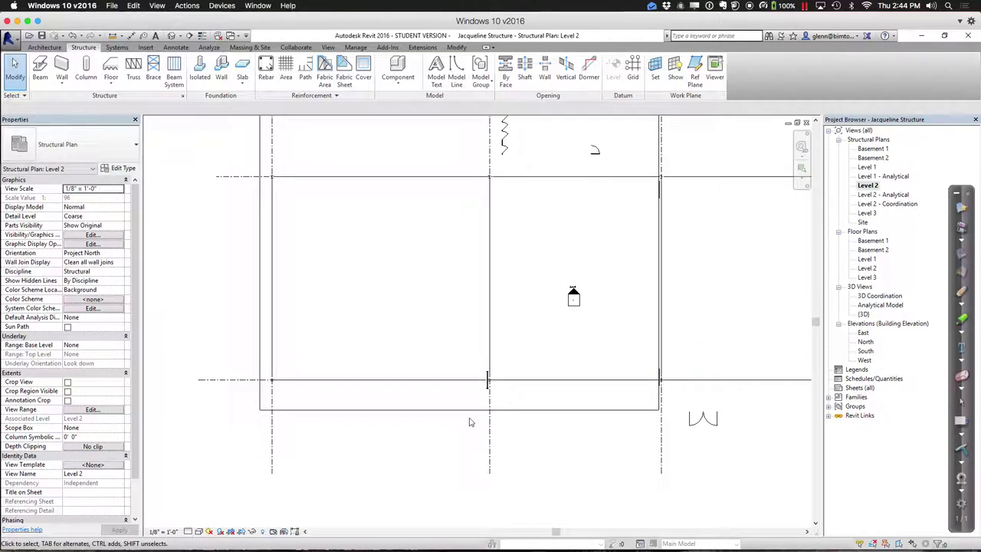
Drag the lower ends of the left, middle and right vertical beams downward.
left_click(273, 282)
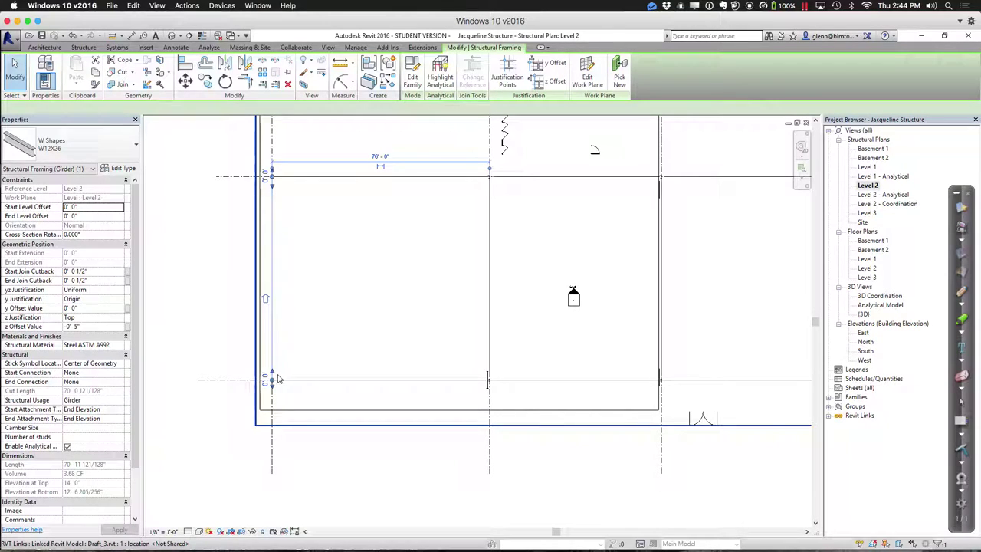
left_click_drag(272, 382, 273, 424)
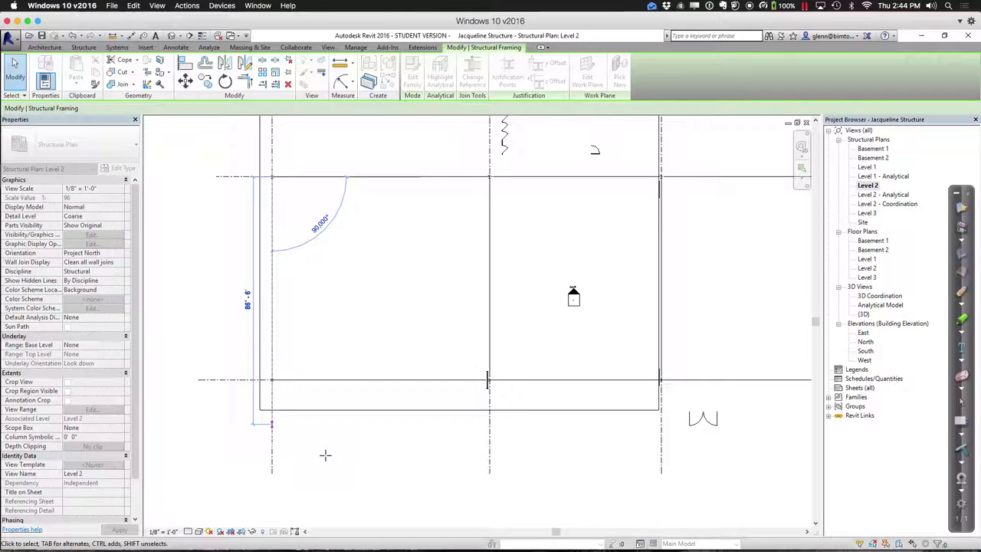
key("Escape")
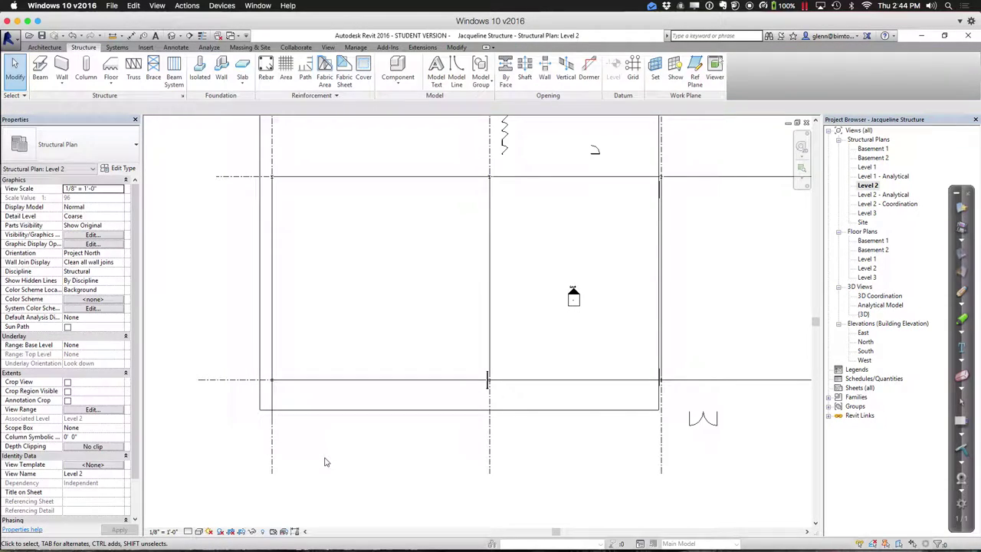
left_click(491, 276)
left_click_drag(494, 385, 492, 434)
left_click(540, 468)
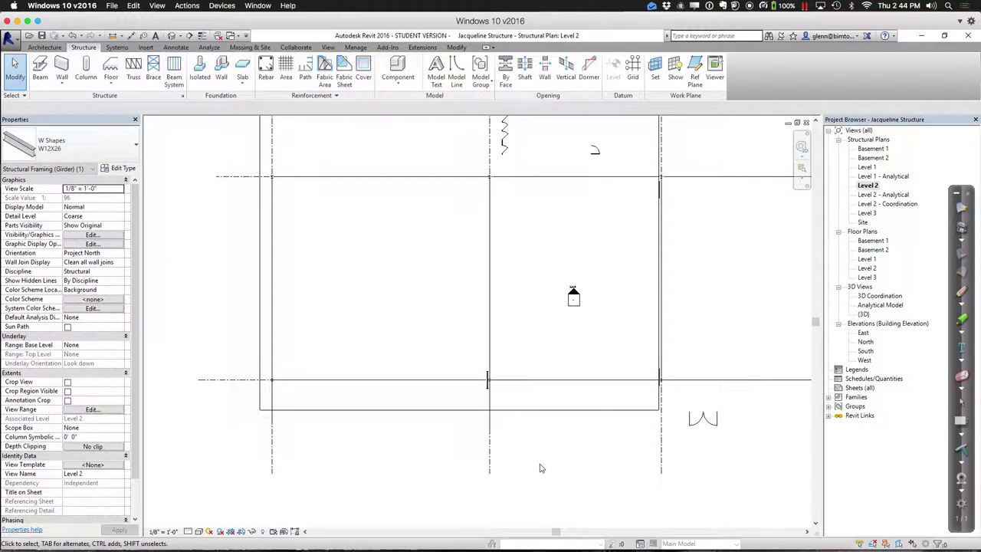
left_click(663, 306)
left_click_drag(660, 378, 661, 431)
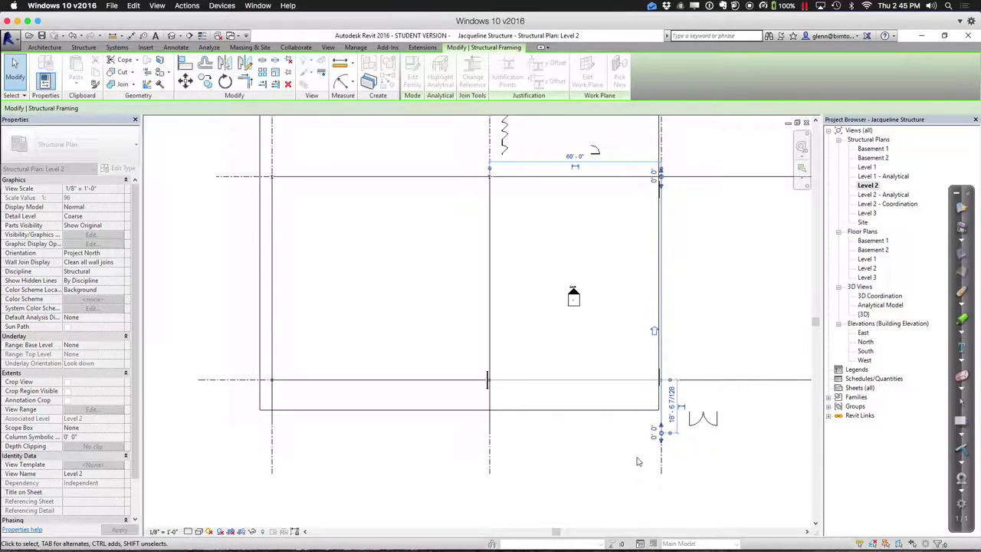
left_click(635, 461)
Zoom in and pull the three vertical beams back to end at Grid 2, then view in 3D.
left_click(801, 167)
left_click_drag(242, 345, 666, 456)
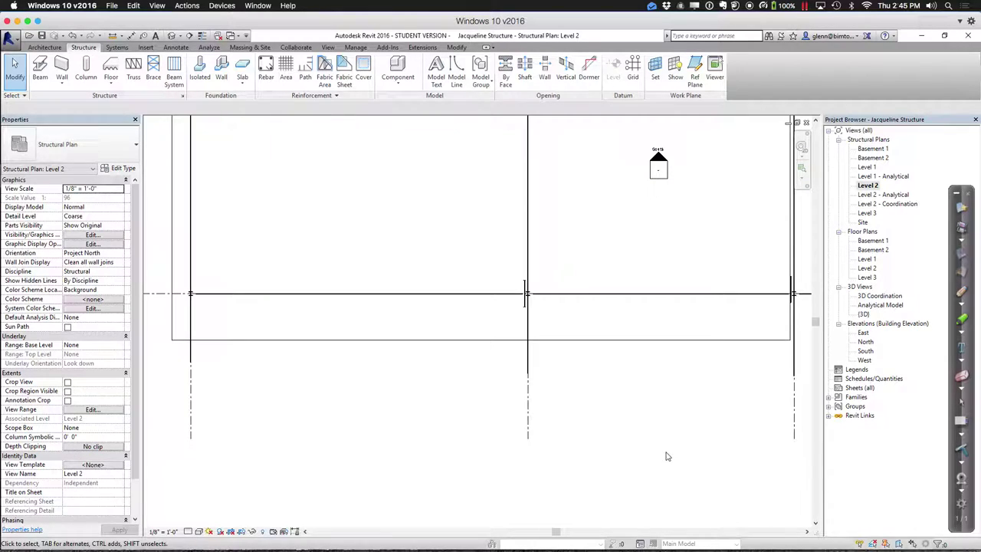
left_click(190, 354)
left_click_drag(190, 354, 190, 337)
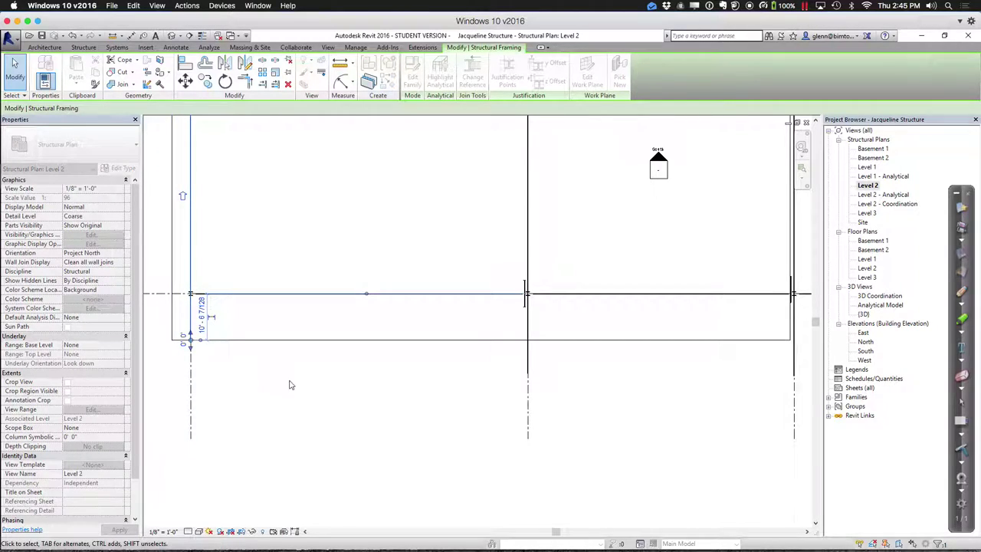
left_click(289, 384)
left_click(528, 381)
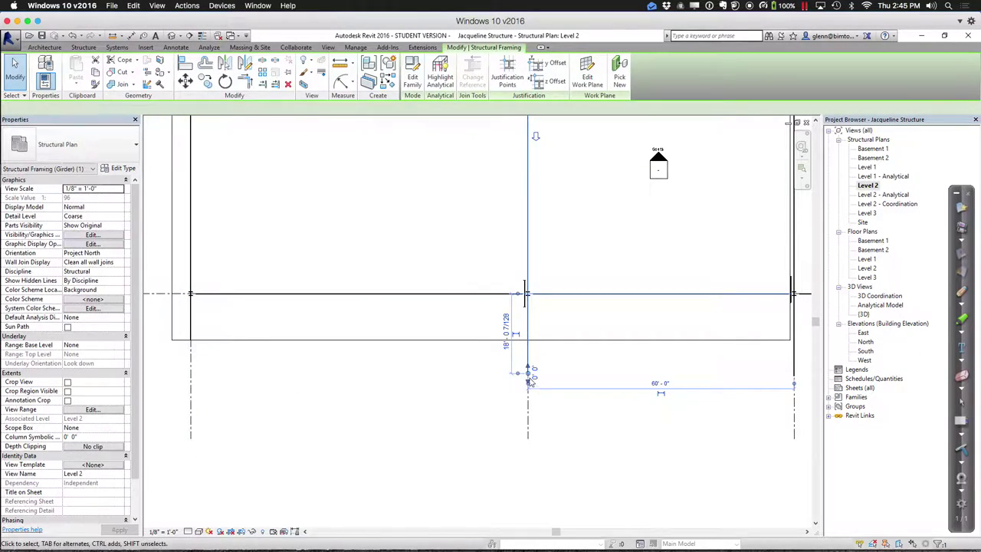
left_click_drag(529, 381, 528, 341)
left_click(609, 396)
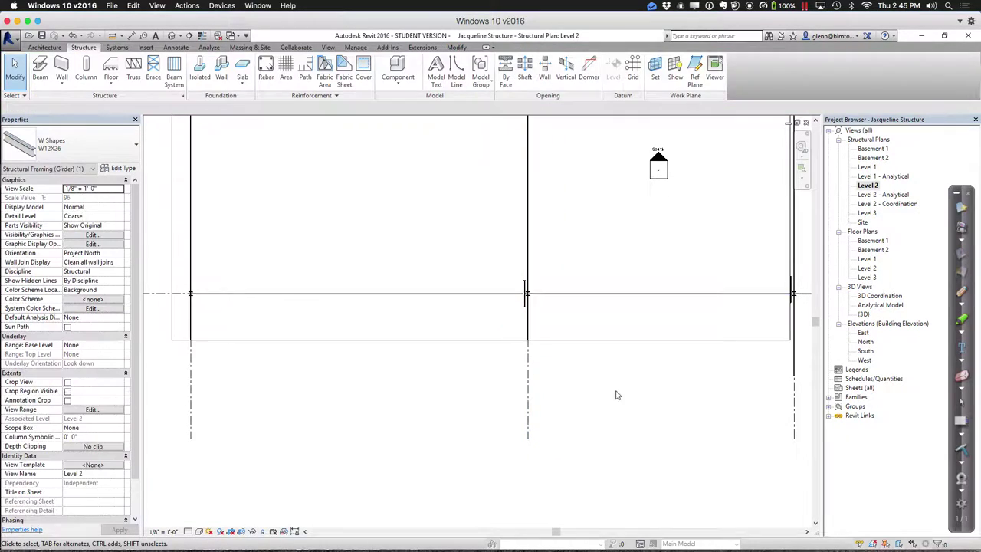
left_click(796, 362)
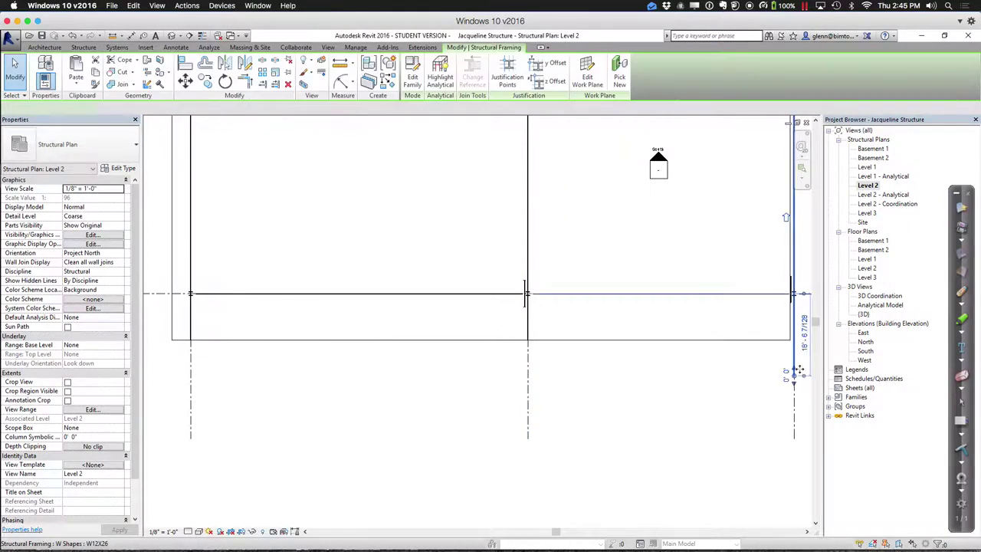
left_click_drag(793, 361, 792, 341)
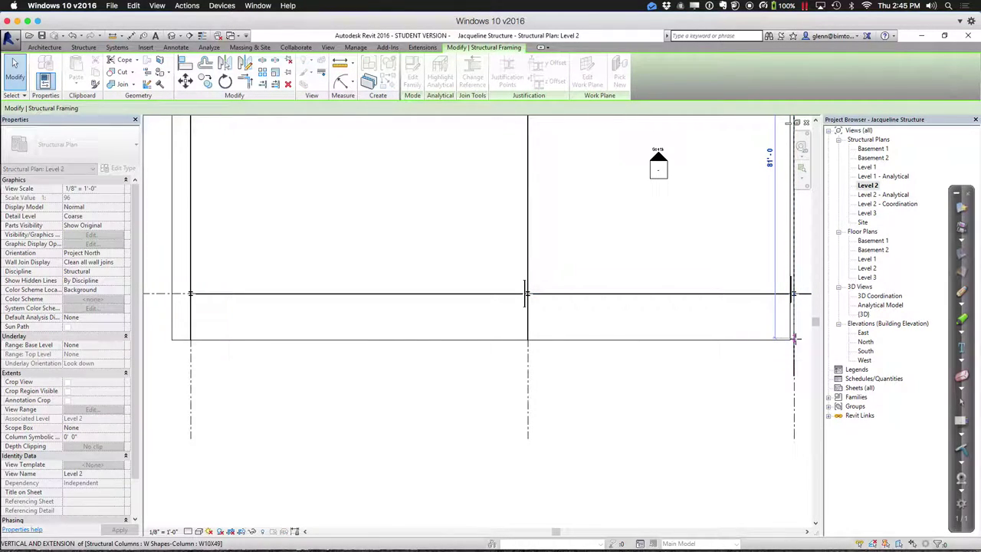
left_click(774, 381)
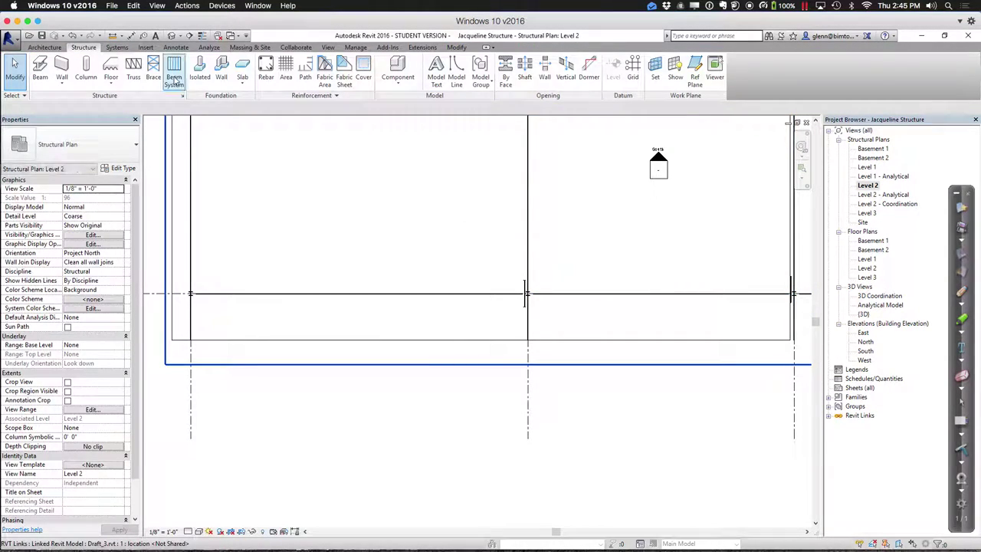
left_click(173, 36)
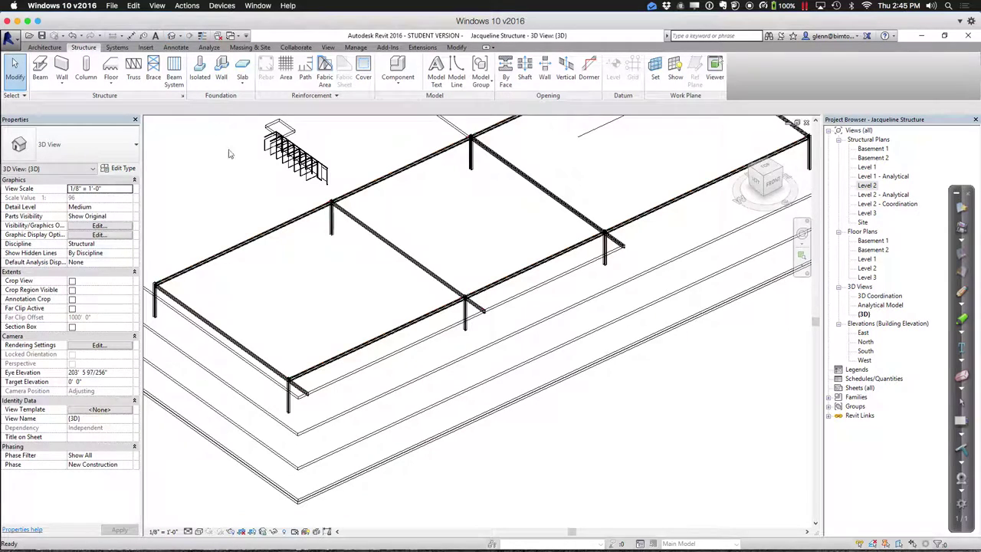
Draw two front-edge W12X26 beams: corner column to middle column, then middle to far column.
key("Tab")
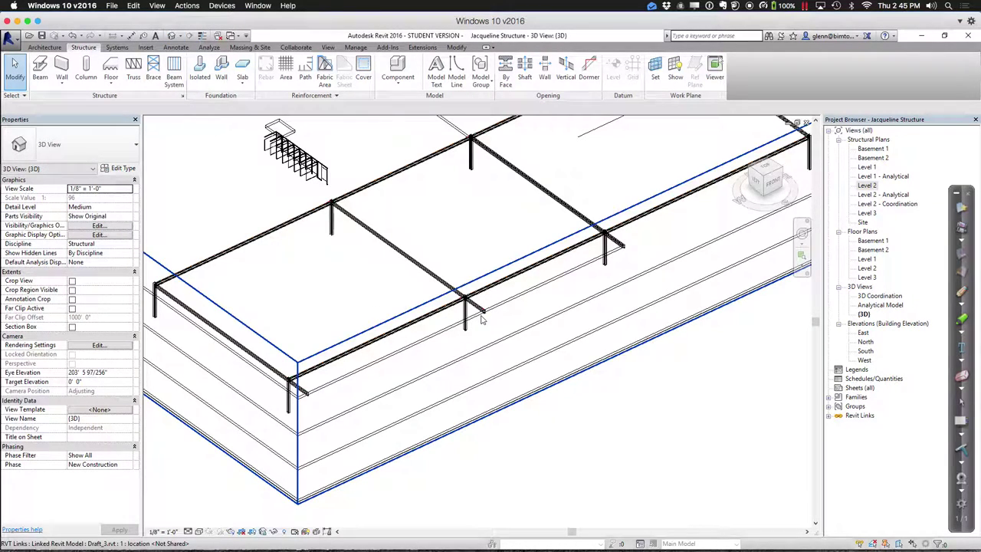
left_click(40, 76)
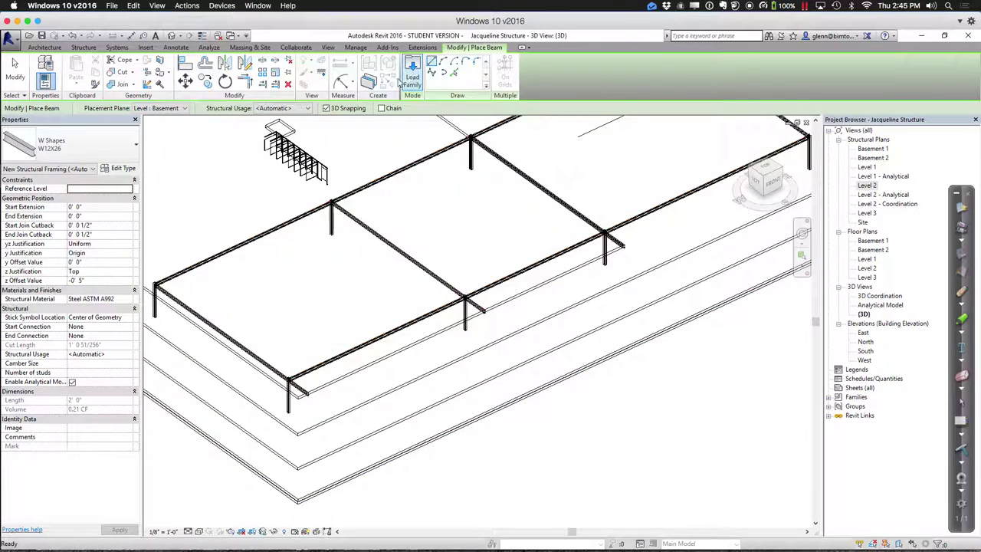
left_click(307, 391)
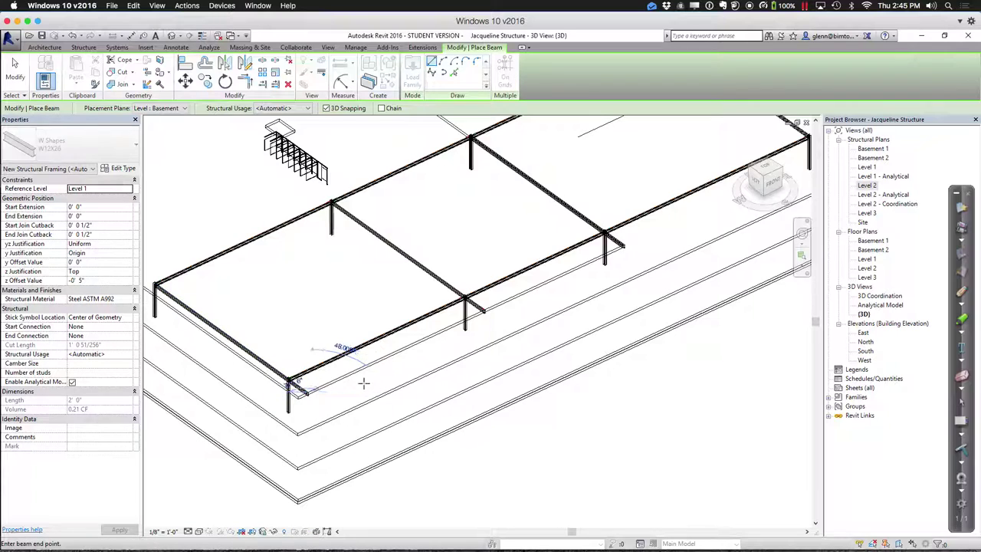
left_click(484, 308)
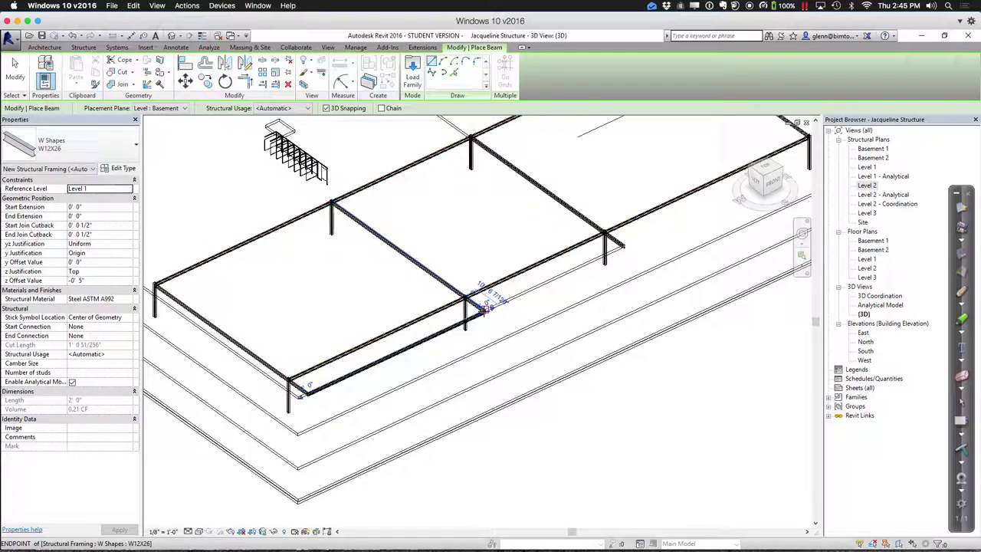
left_click(484, 308)
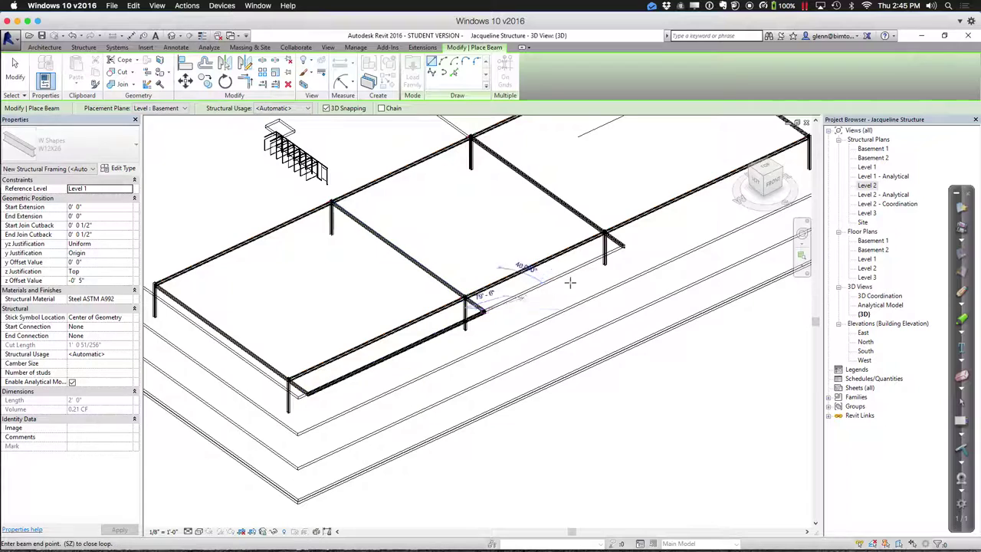
left_click(622, 244)
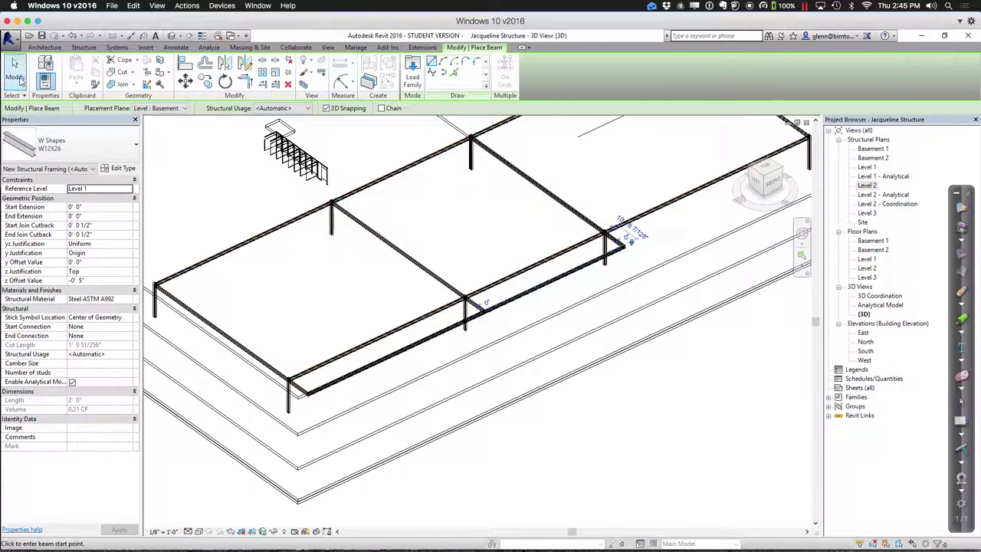
left_click(20, 79)
middle_click_drag(188, 298, 250, 343)
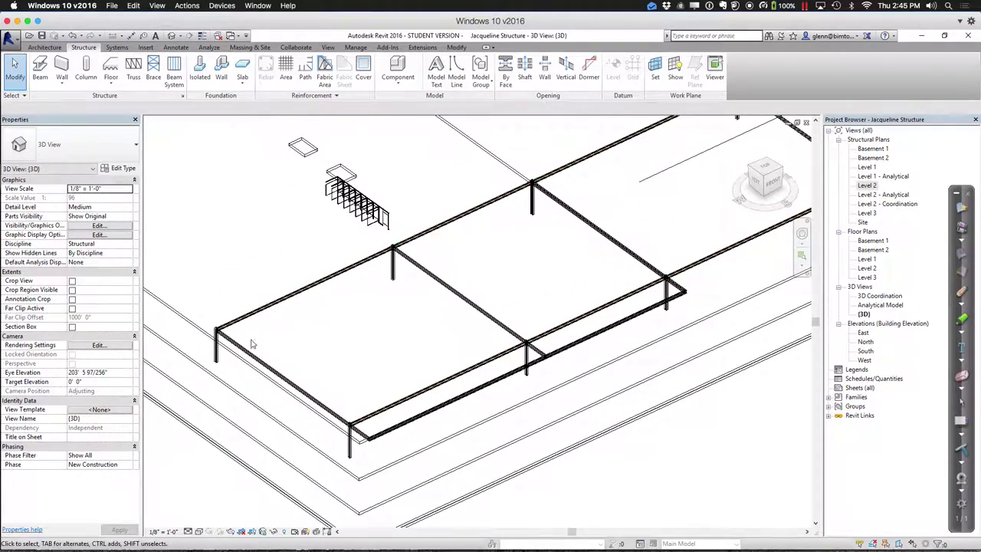
Zoom and pan to the corner beam junction and select the W10X49 column there.
scroll(268, 357, "up", 5)
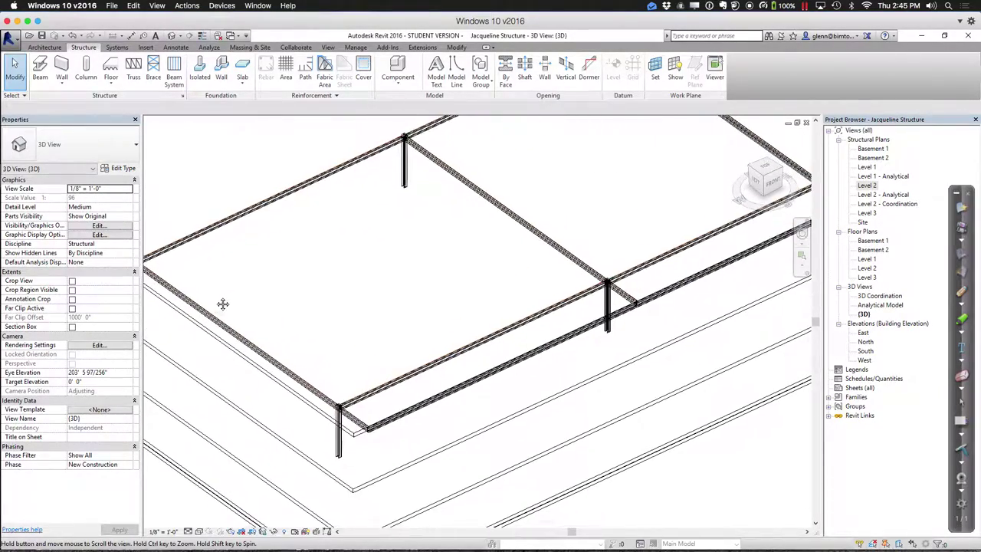
scroll(288, 329, "up", 3)
middle_click_drag(289, 330, 210, 322)
scroll(265, 329, "down", 3)
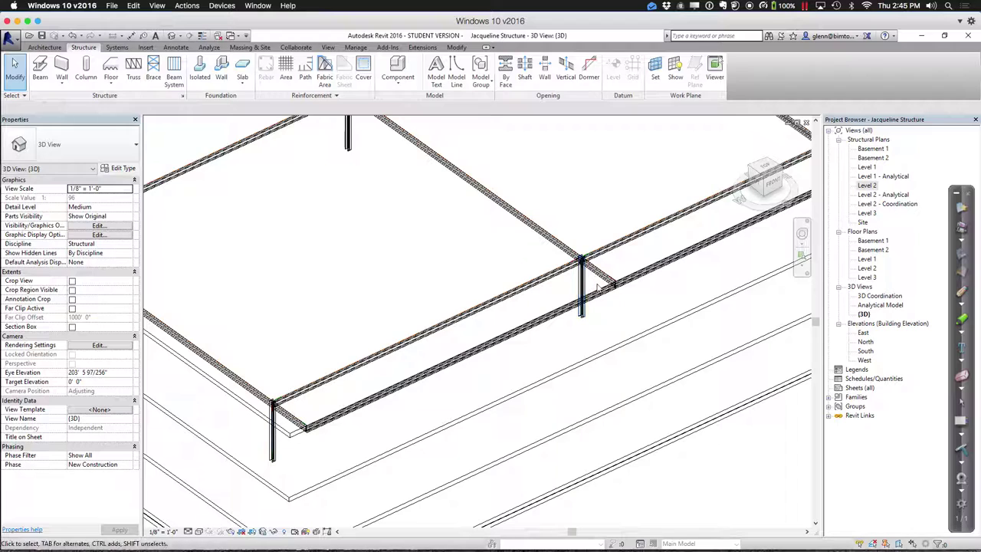
scroll(585, 267, "up", 5)
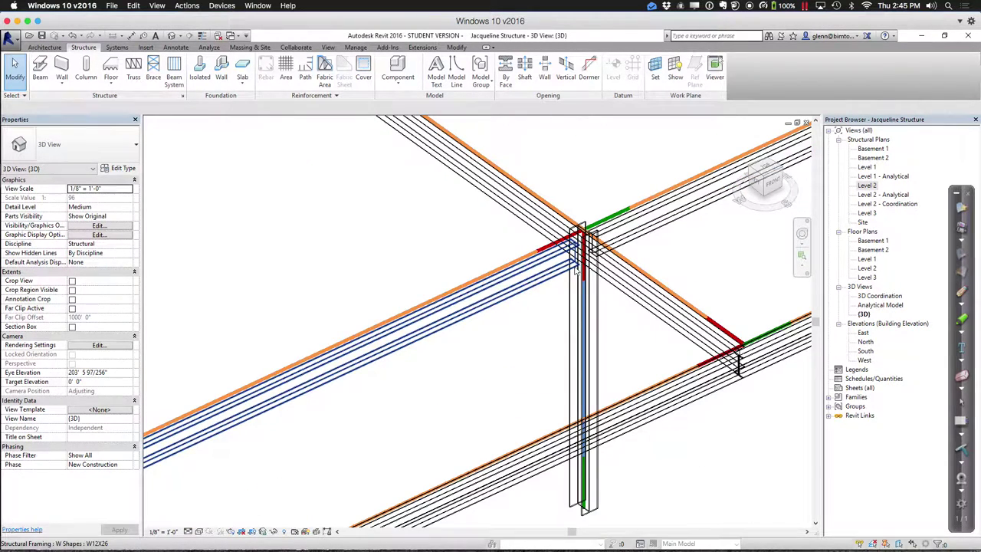
left_click(586, 329)
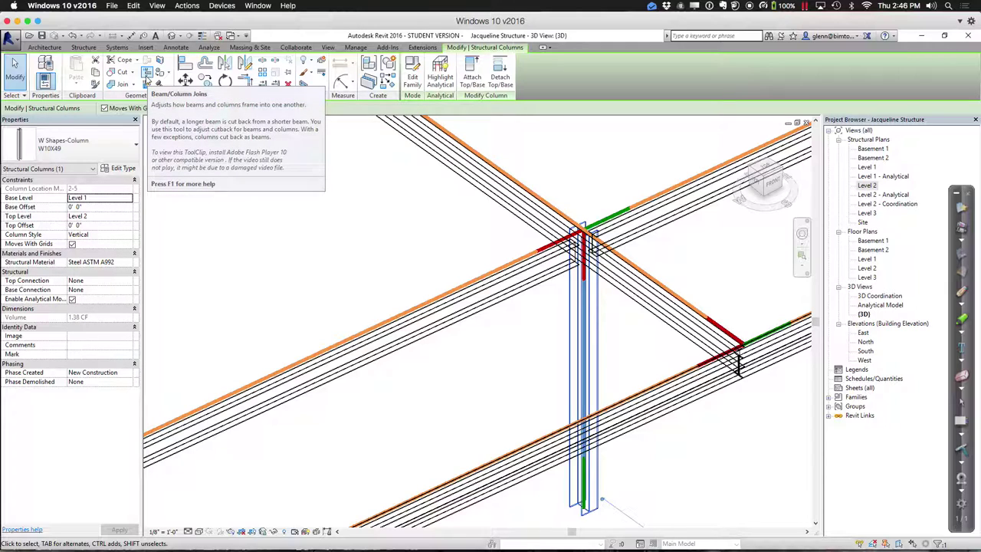
left_click(147, 74)
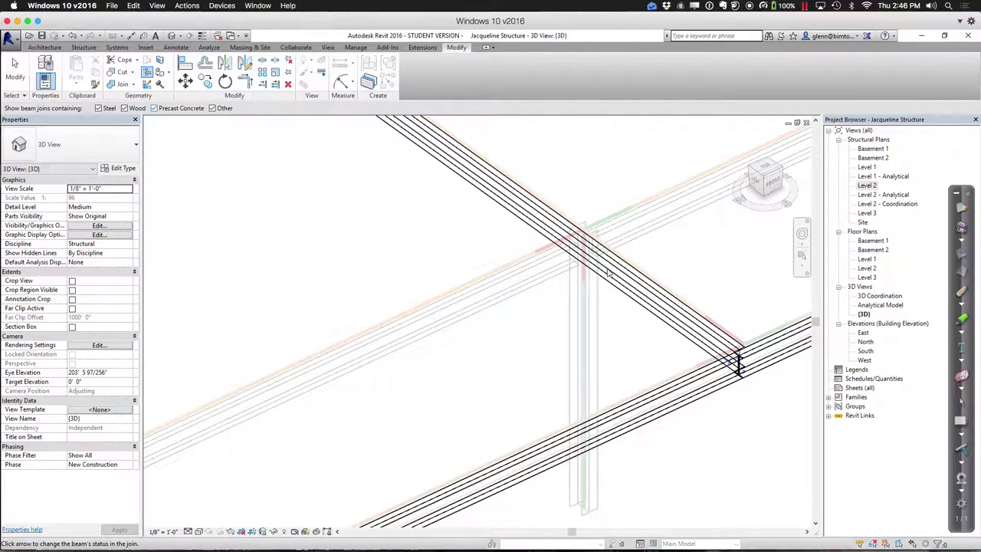
left_click(18, 70)
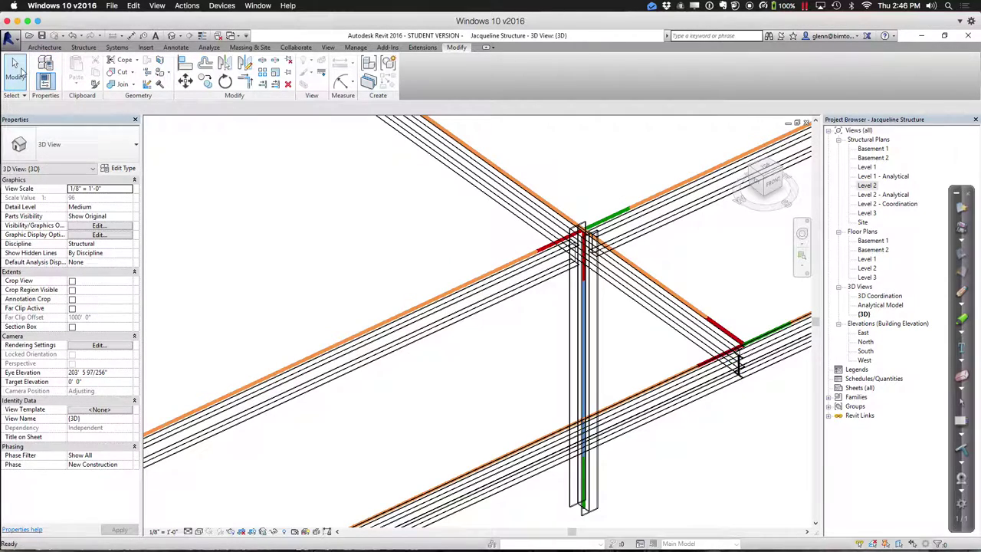
left_click(573, 336)
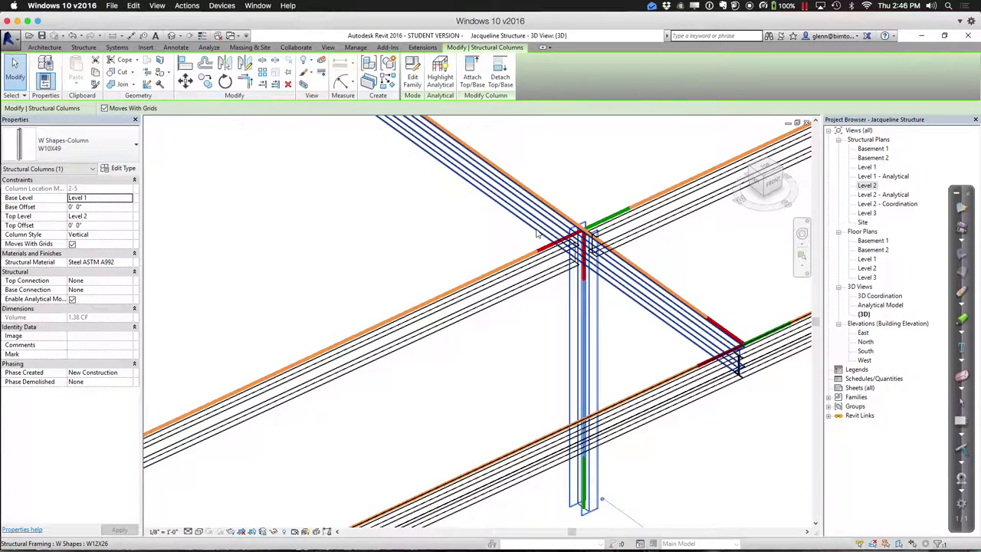
Use Attach Top/Base to join the W10X49 column's top to the overhead W12X26 beam.
left_click(472, 76)
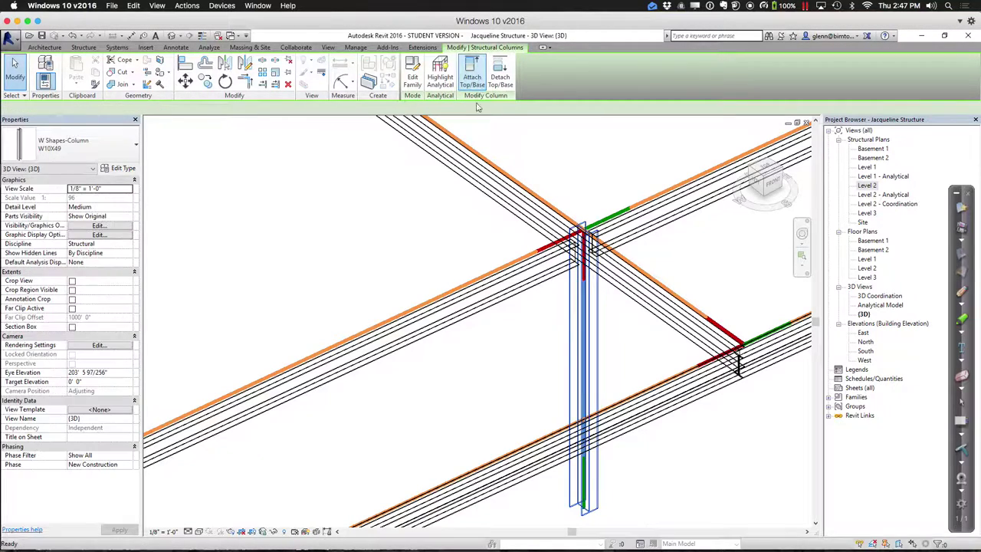
left_click(603, 292)
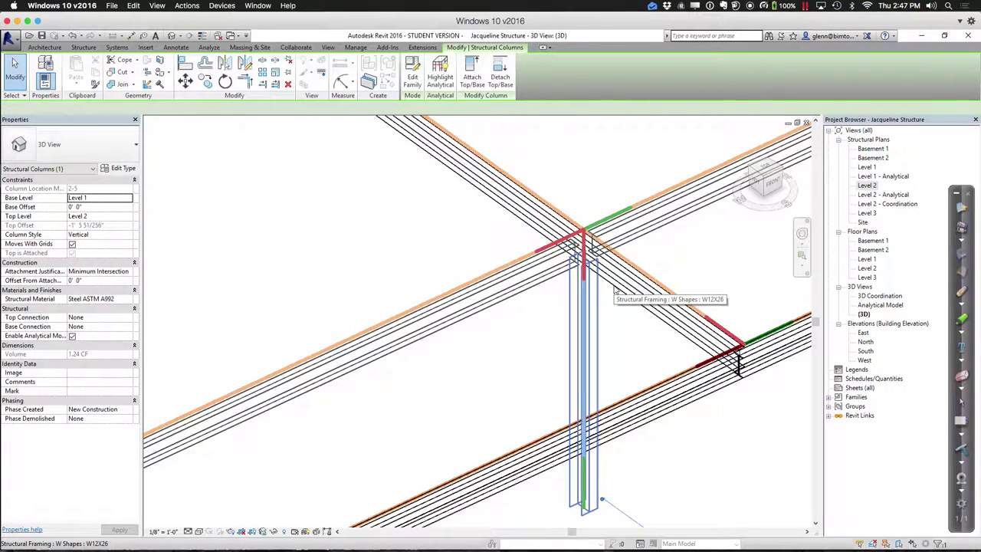
key("Escape")
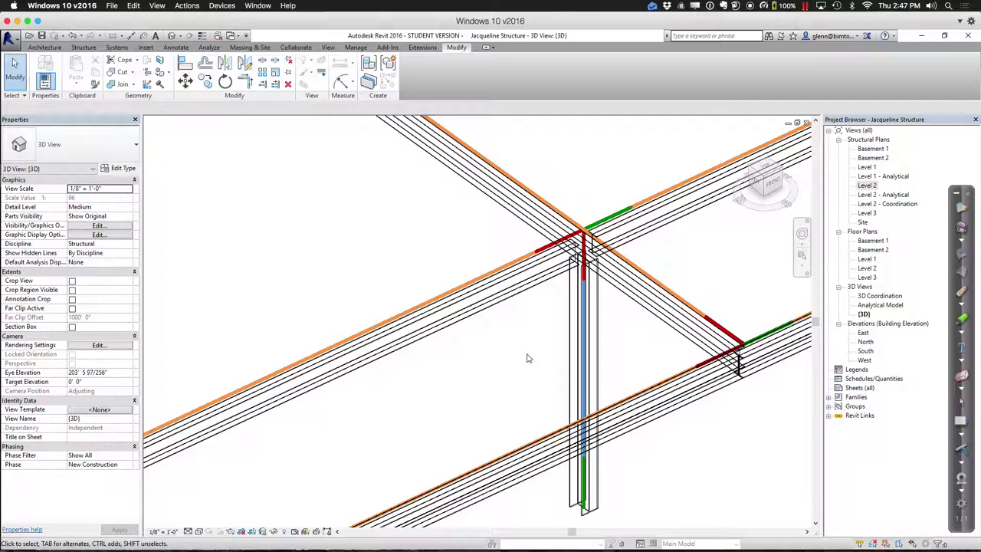
scroll(570, 328, "up", 3)
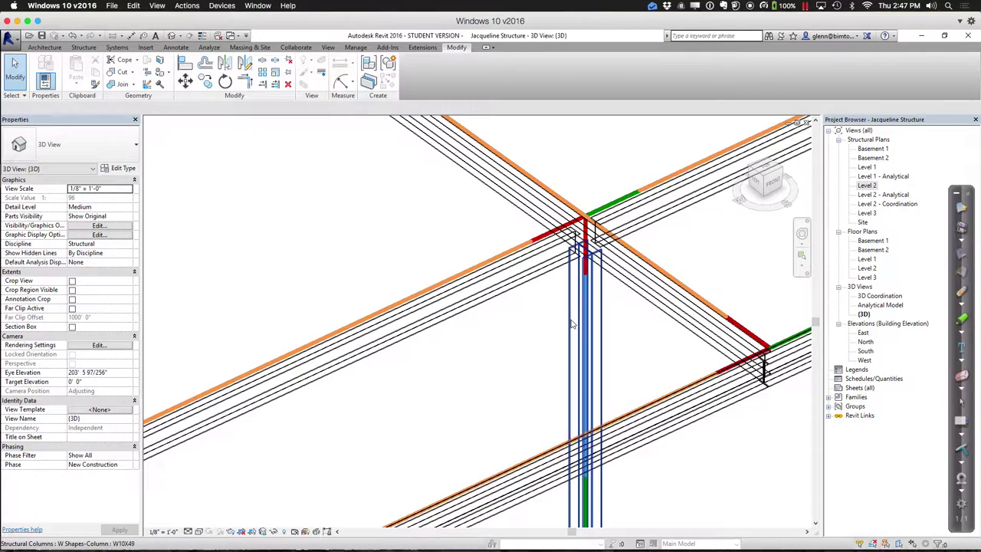
middle_click_drag(571, 328, 445, 361)
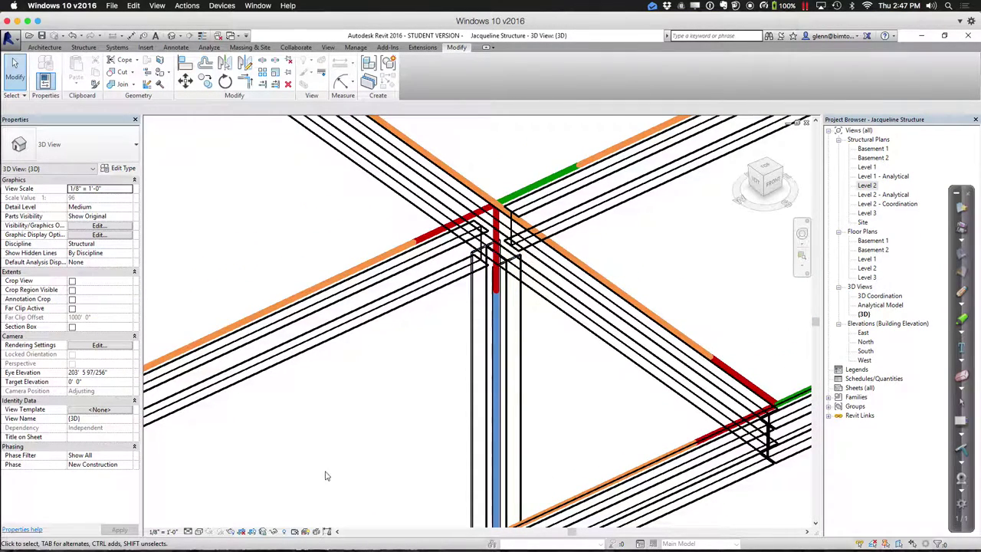
Switch the 3D view's visual style to Shaded.
left_click(192, 533)
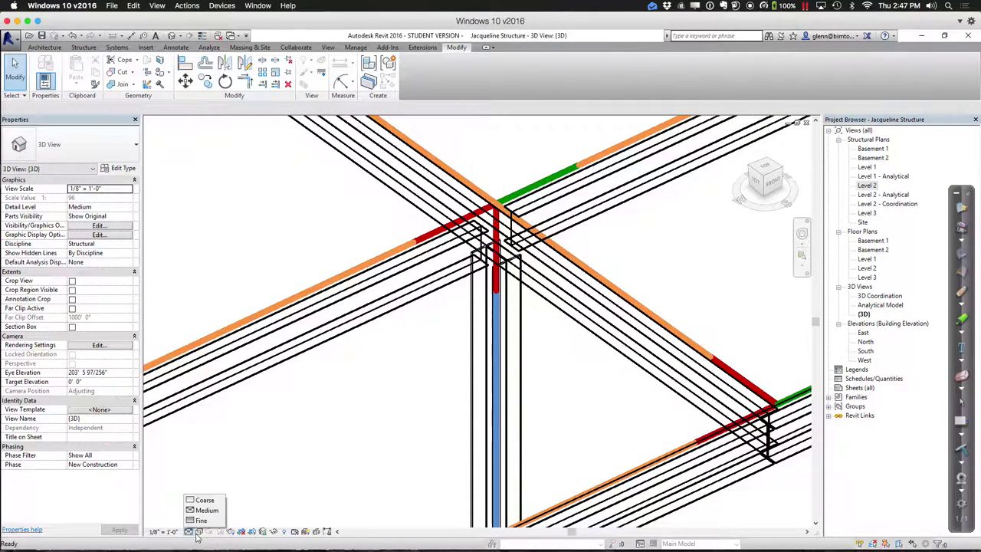
left_click(199, 531)
left_click(215, 490)
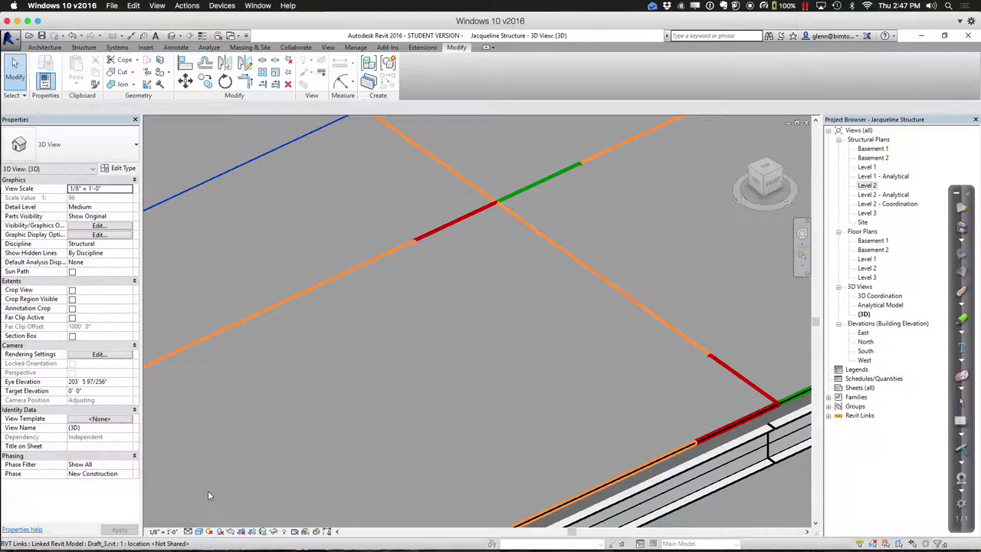
scroll(524, 426, "down", 5)
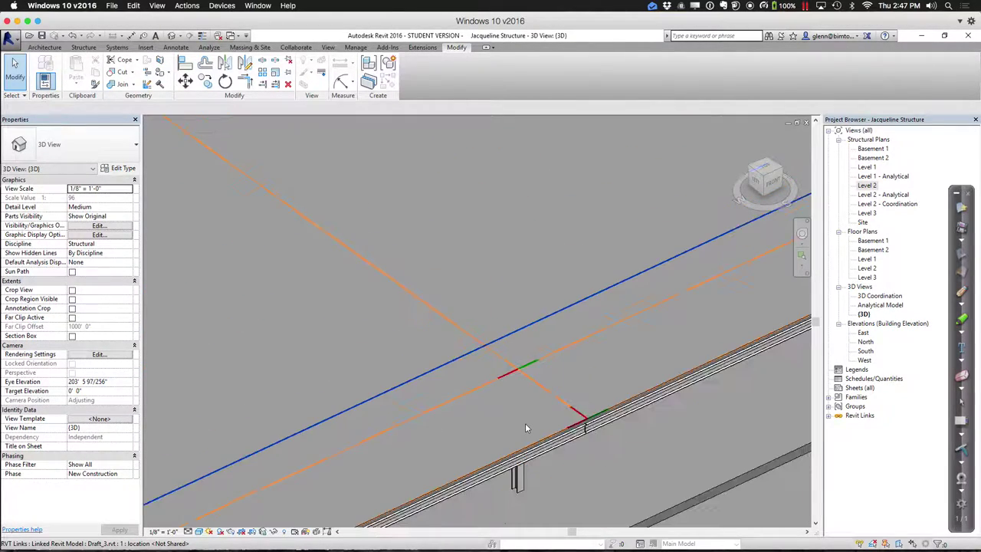
scroll(526, 427, "down", 2)
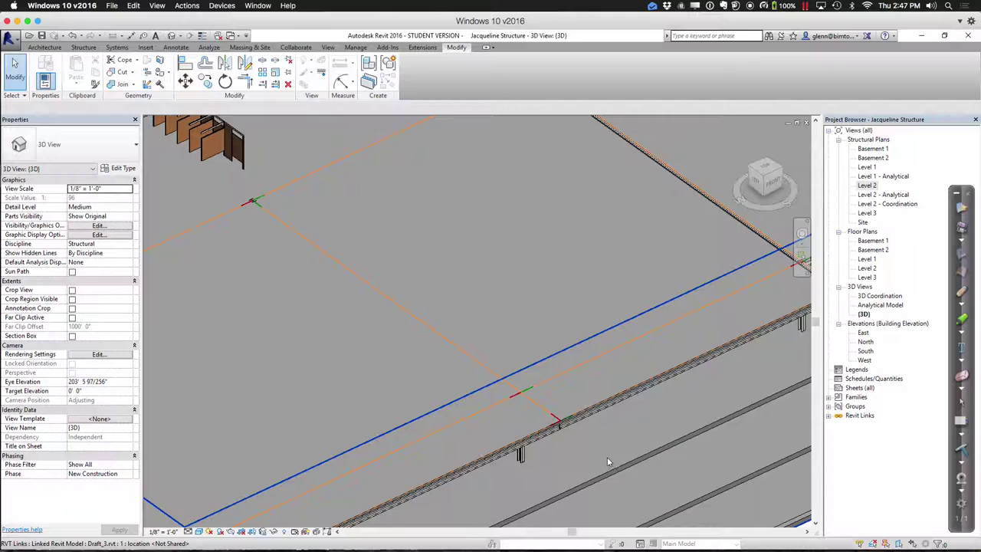
scroll(607, 459, "down", 3)
Turn off the Floors category in the view's Visibility/Graphic Overrides with VG.
key("v")
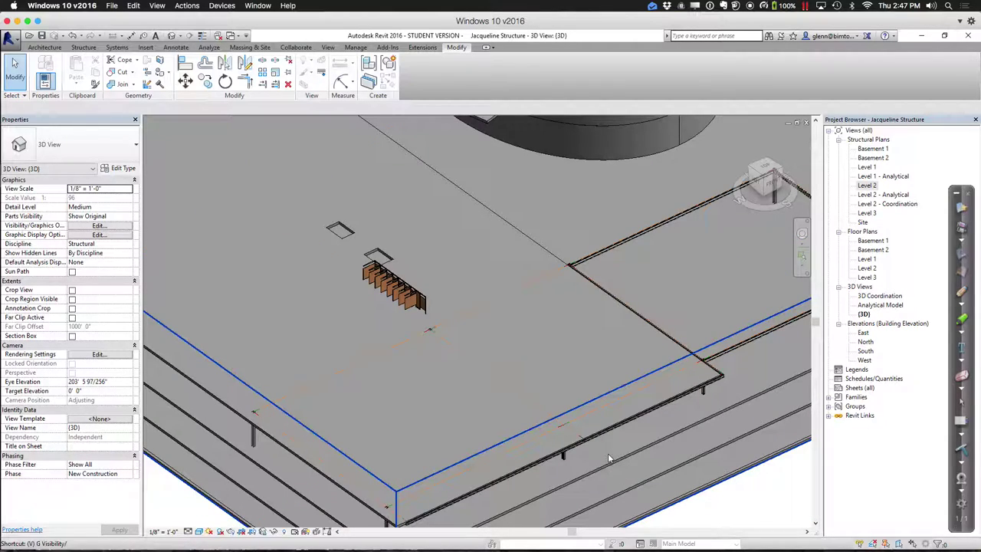
key("g")
left_click_drag(896, 201, 900, 242)
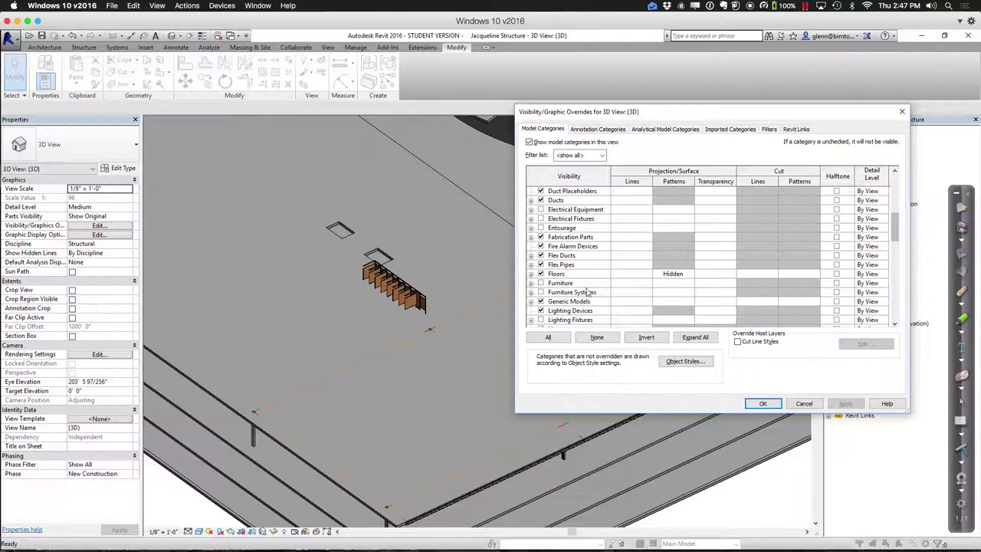
left_click(763, 403)
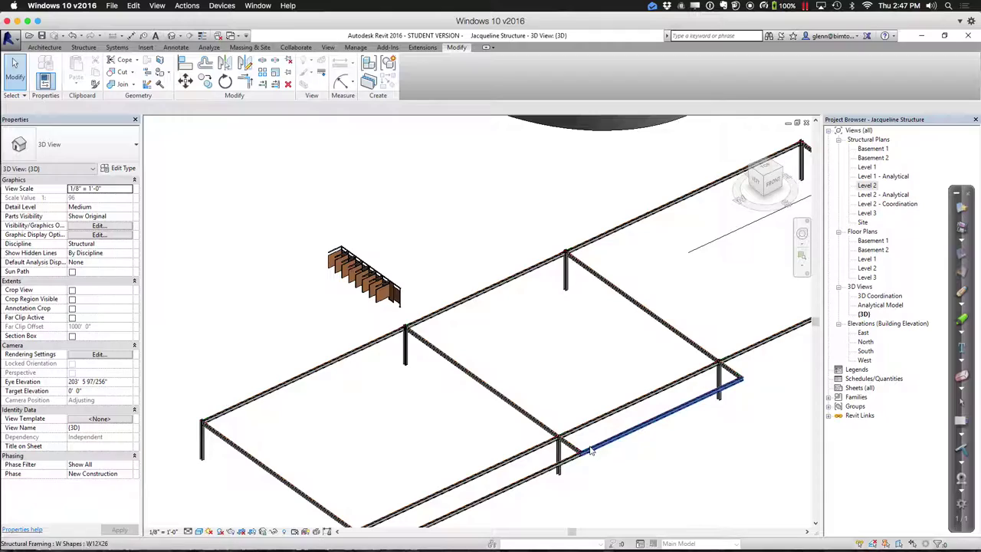
Zoom and pan the 3D view onto the column top where the W12X26 beams cross.
scroll(599, 366, "up", 5)
middle_click_drag(605, 363, 619, 317)
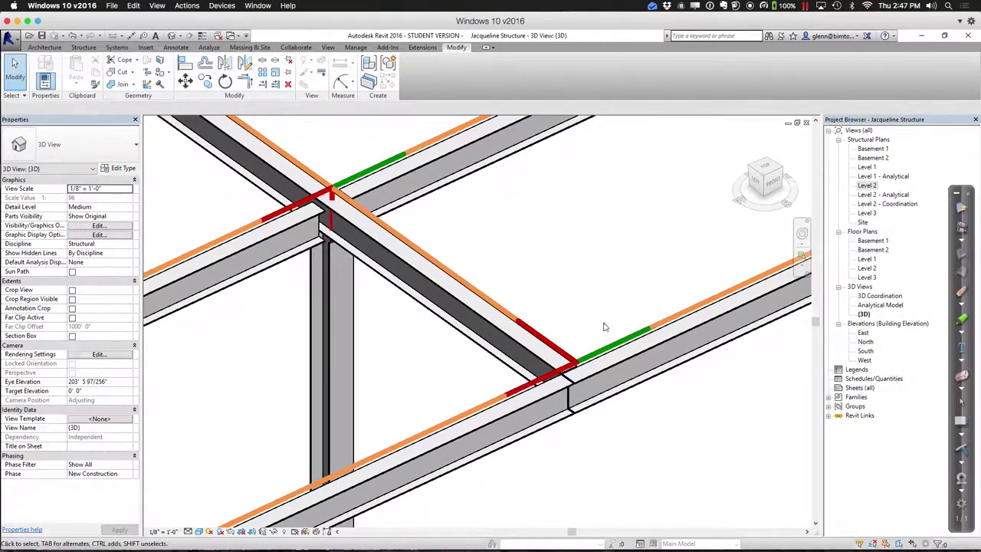
middle_click_drag(399, 268, 467, 265)
scroll(376, 258, "up", 1)
scroll(376, 258, "up", 1)
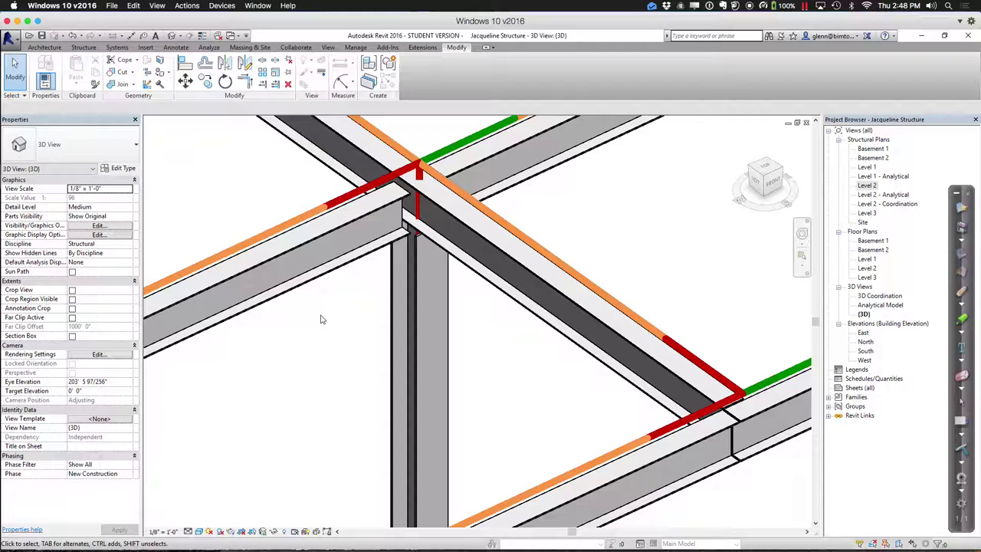
Inspect the girders framing into the column, starting and then cancelling a cope.
left_click(258, 269)
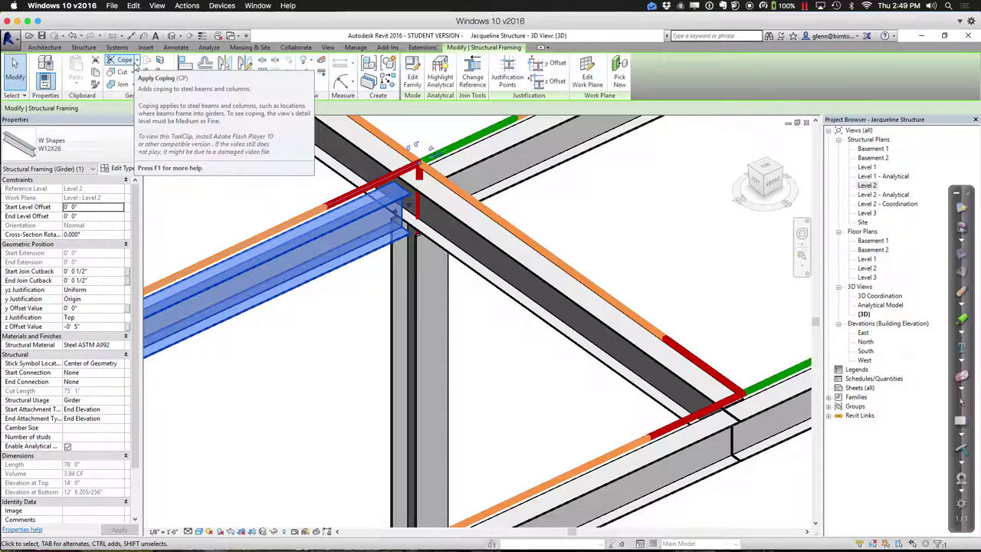
left_click(251, 421)
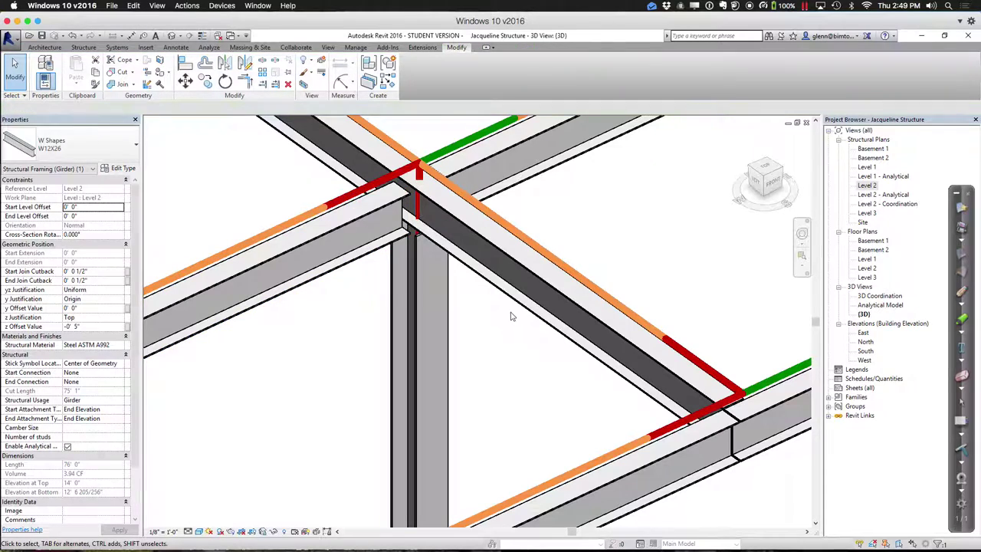
left_click(513, 306)
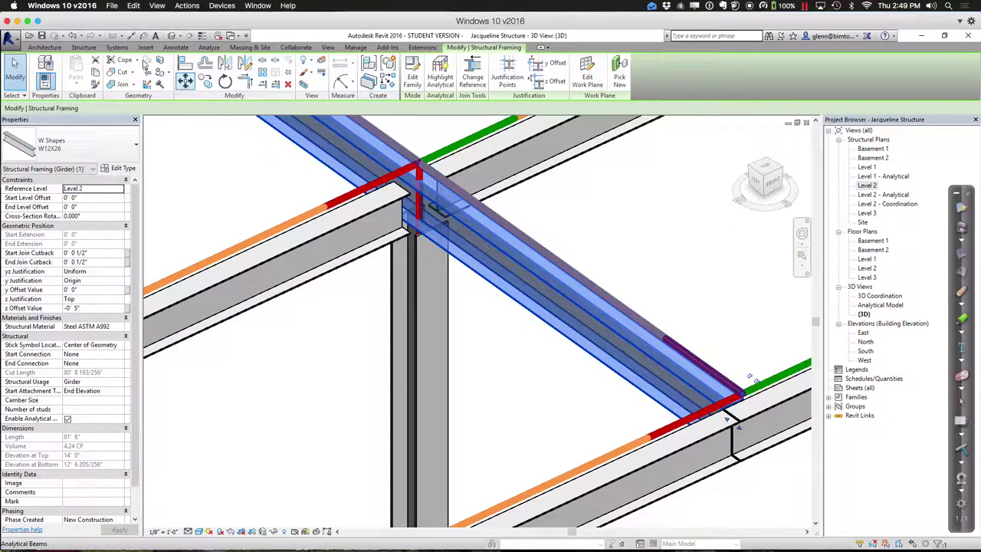
left_click(255, 171)
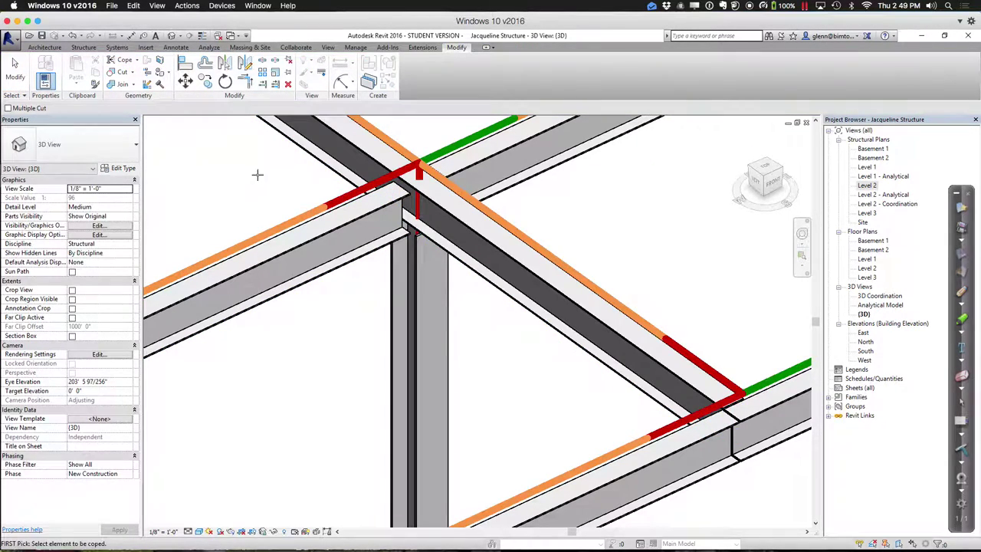
left_click(331, 236)
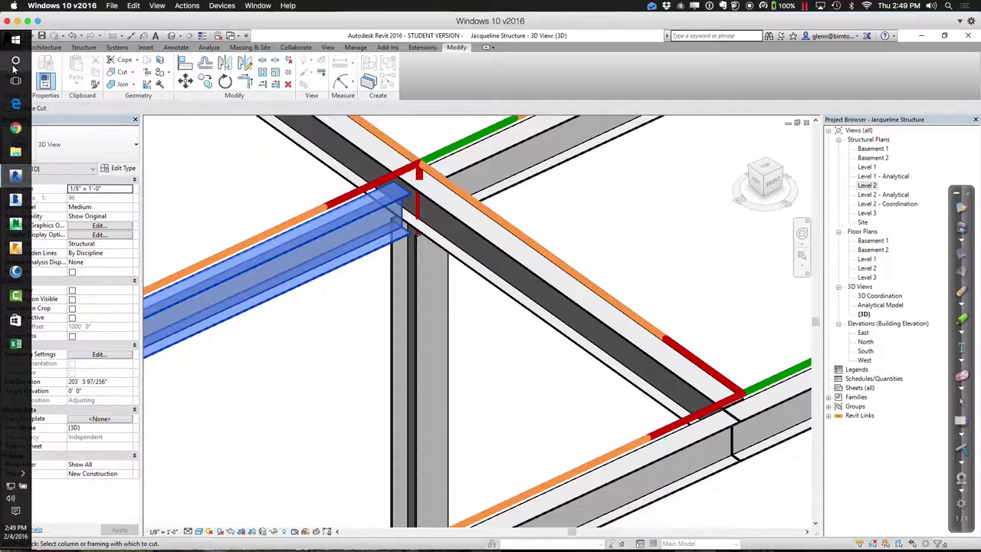
left_click(15, 72)
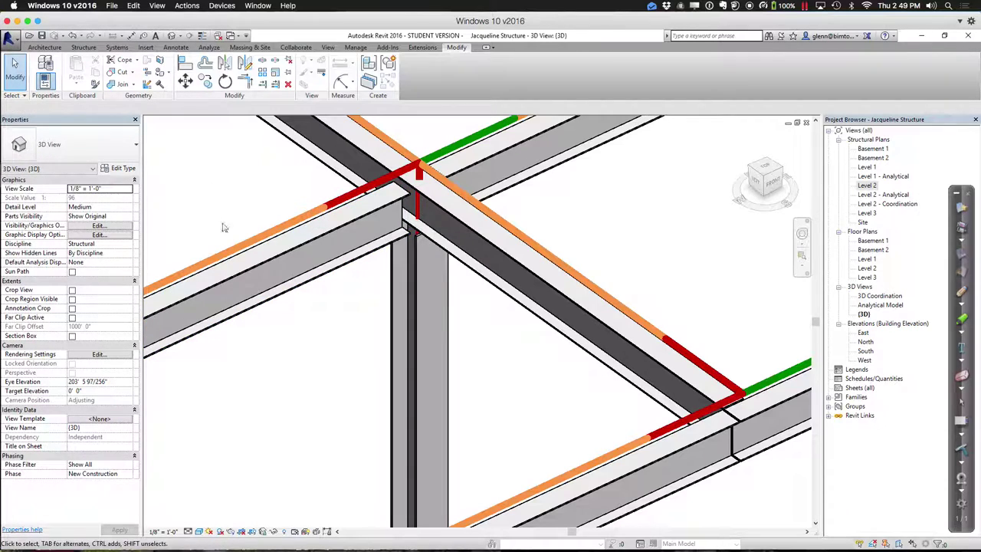
Give the left W12X26 girder an End Join Cutback of -2' 0" and check its end.
left_click(262, 261)
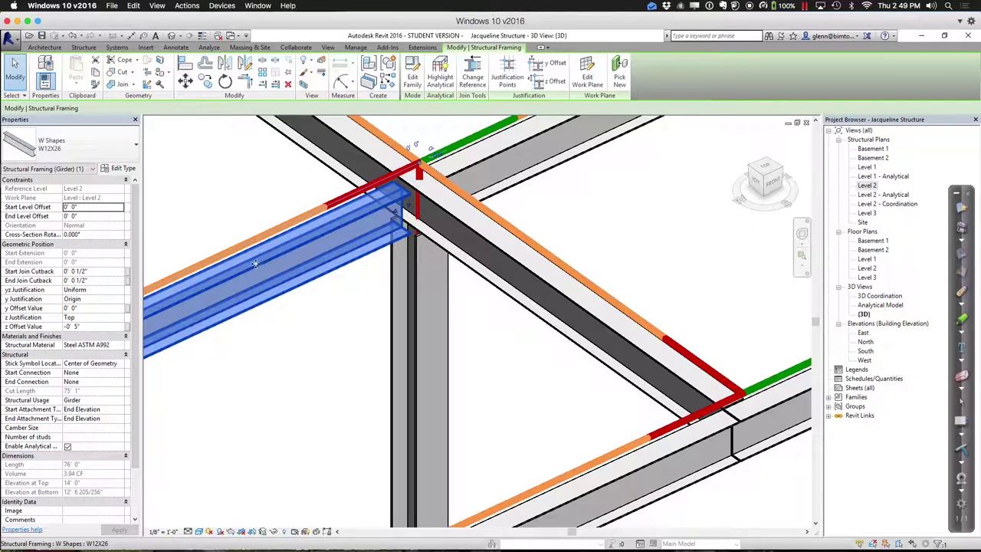
left_click(101, 281)
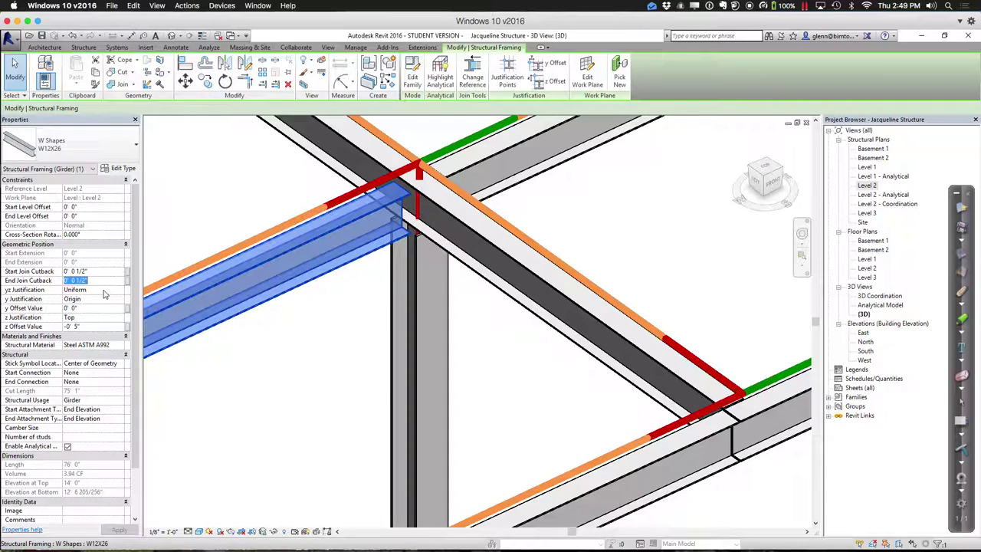
type("-")
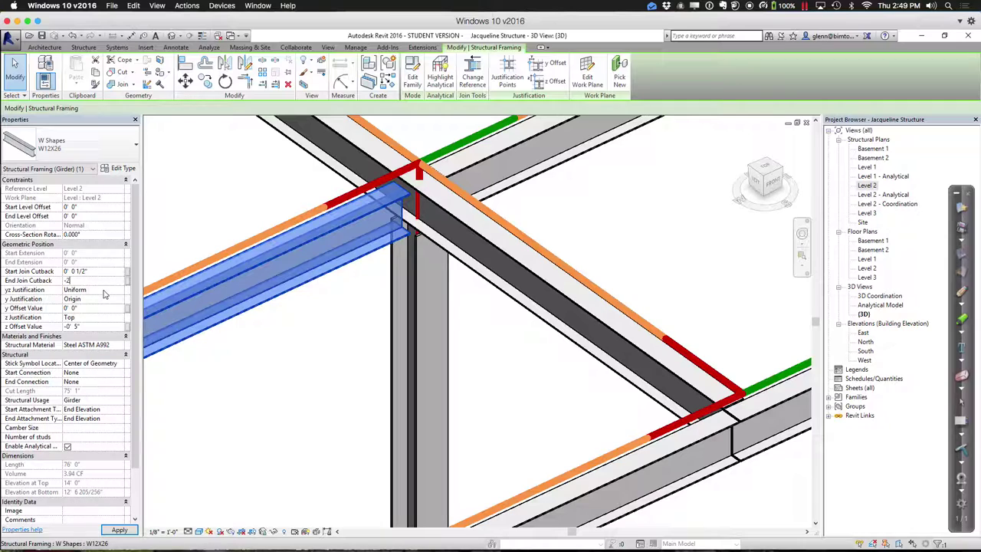
type("2")
key("Return")
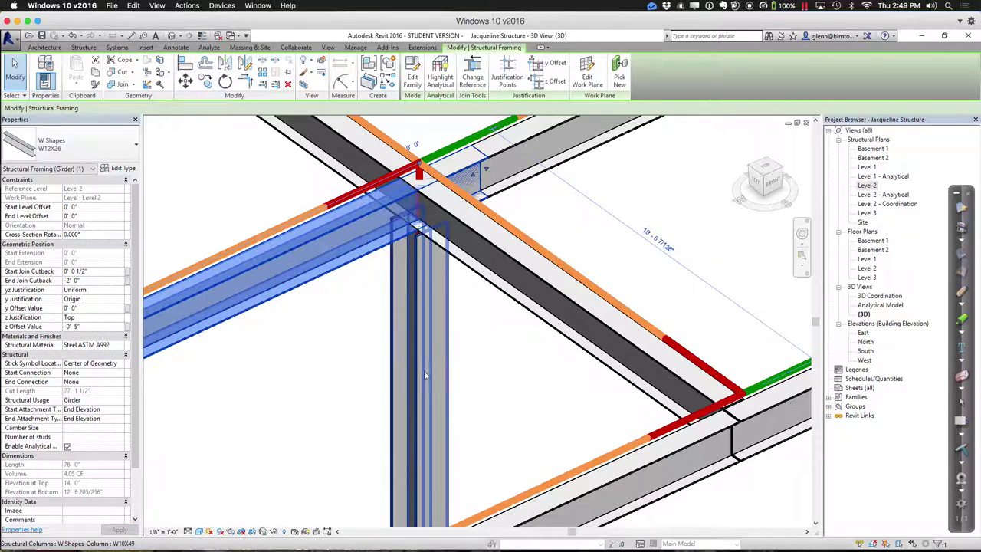
left_click(492, 379)
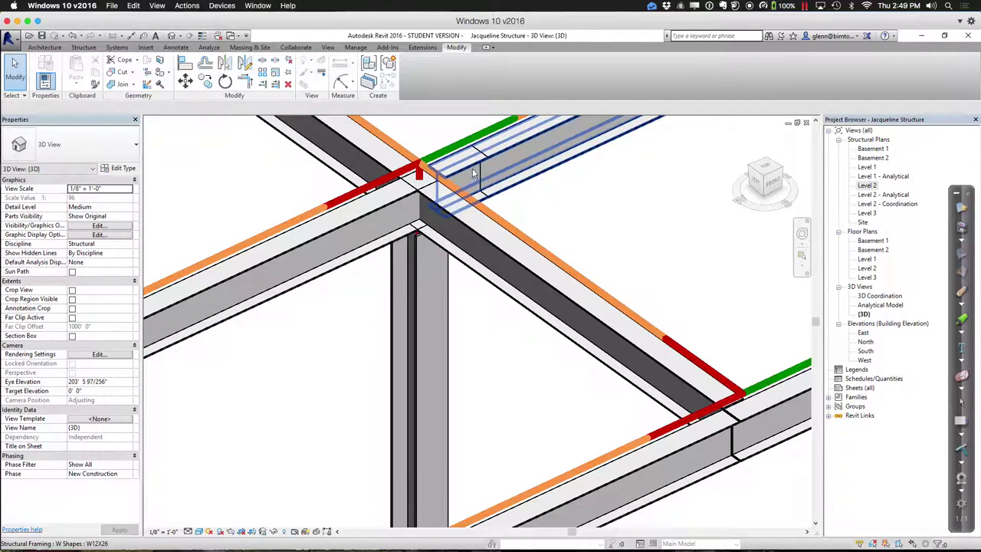
left_click(369, 220)
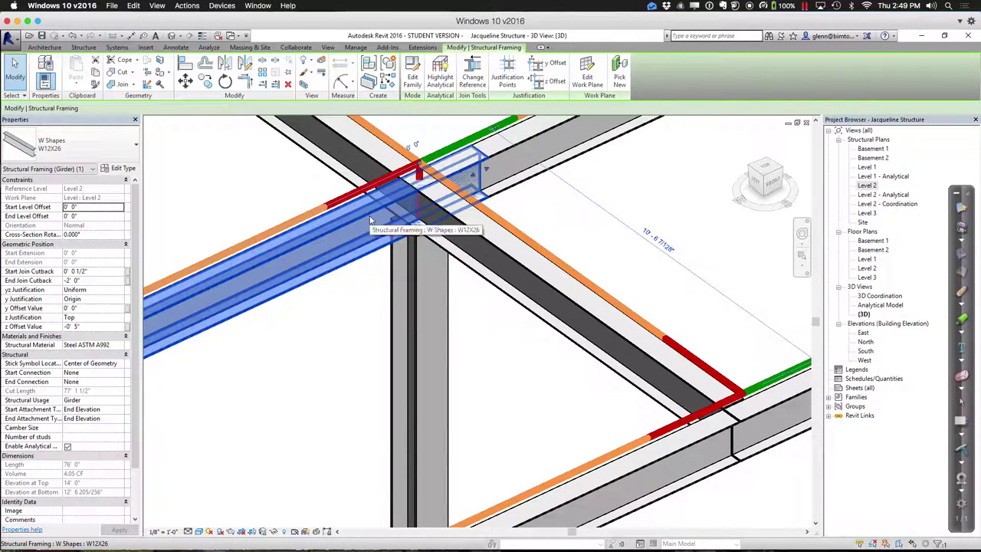
left_click(387, 298)
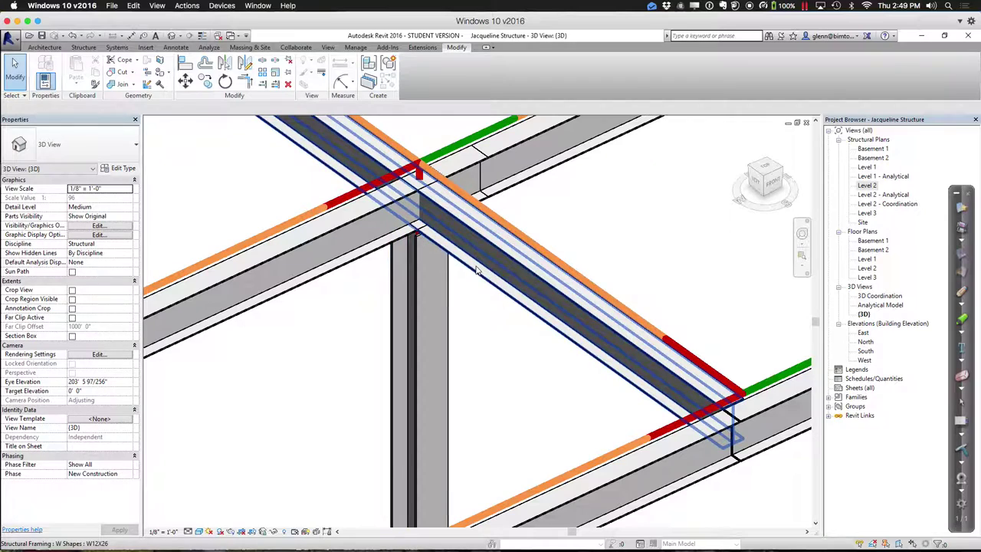
left_click(470, 271)
Cope the column top beneath the left girder.
key("Escape")
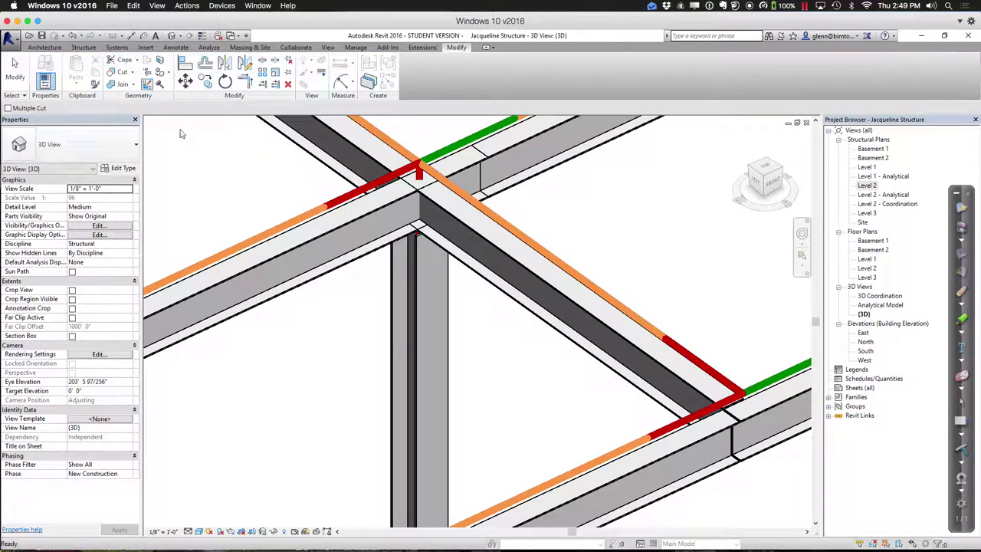
left_click(337, 238)
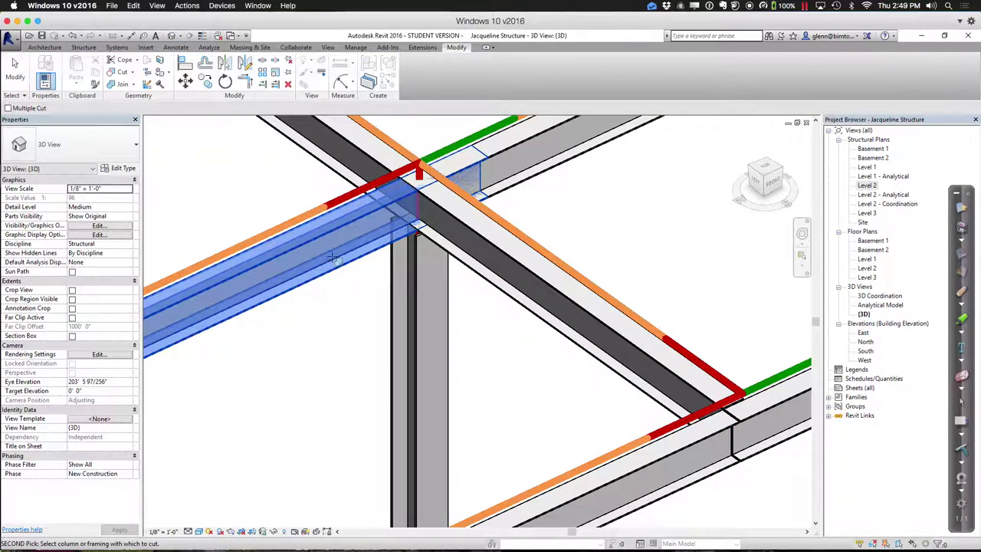
key("Escape")
key("Escape")
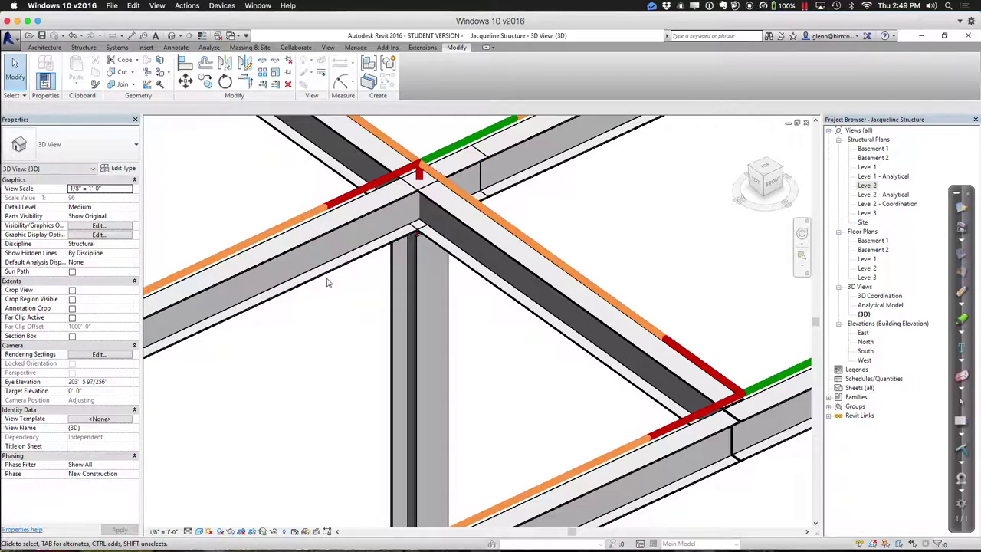
left_click(327, 276)
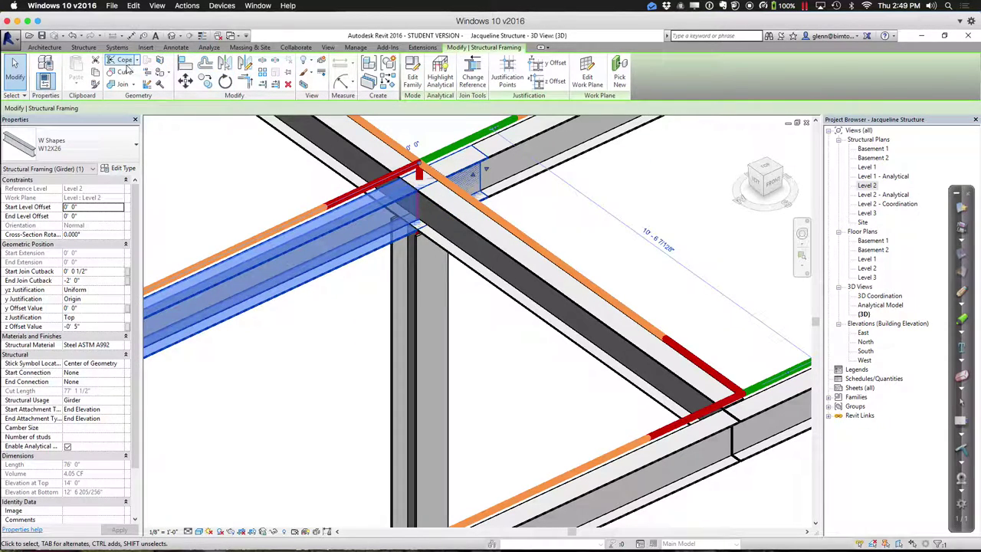
key("Escape")
key("Return")
left_click(438, 219)
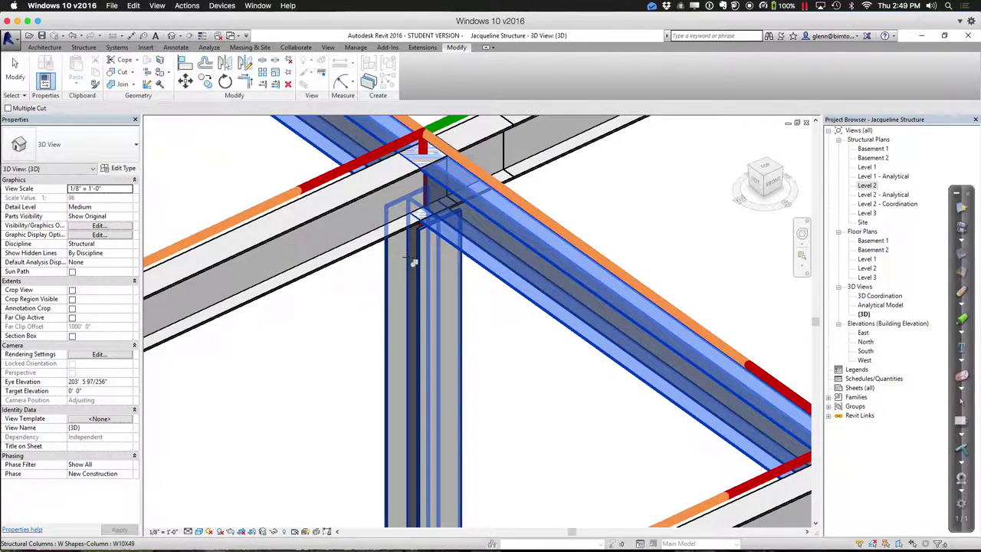
left_click(411, 254)
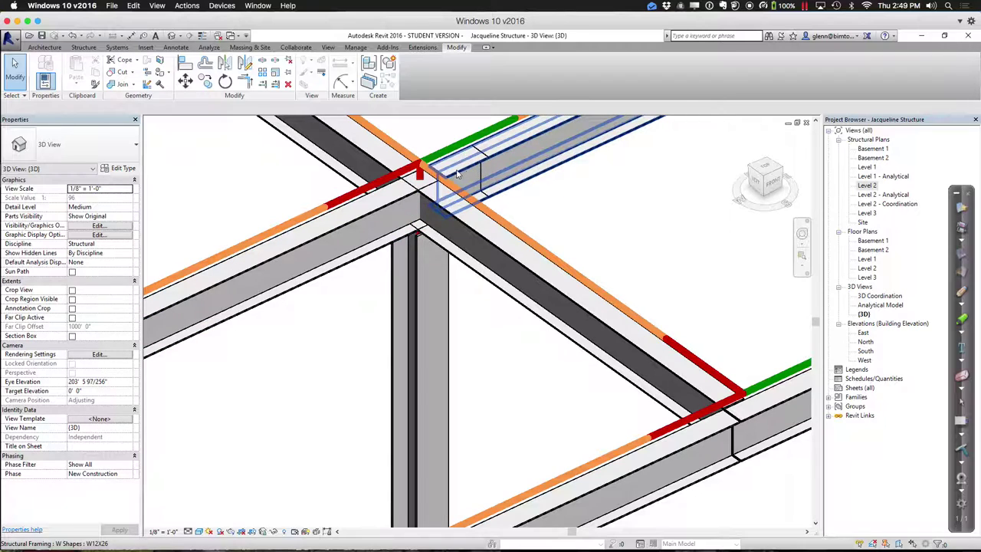
Set the left girder's End Join Cutback back to 0' 0 1/2".
left_click(365, 214)
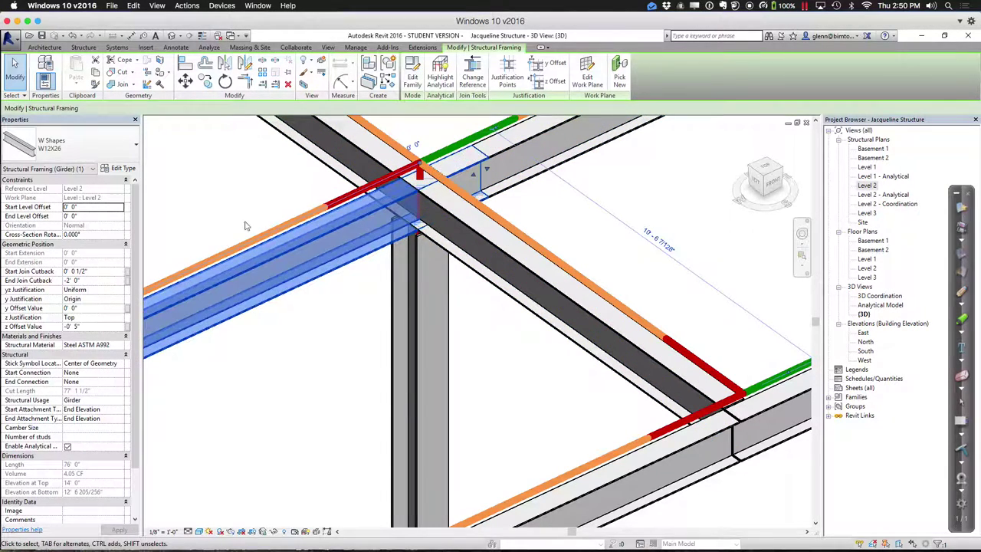
left_click(96, 281)
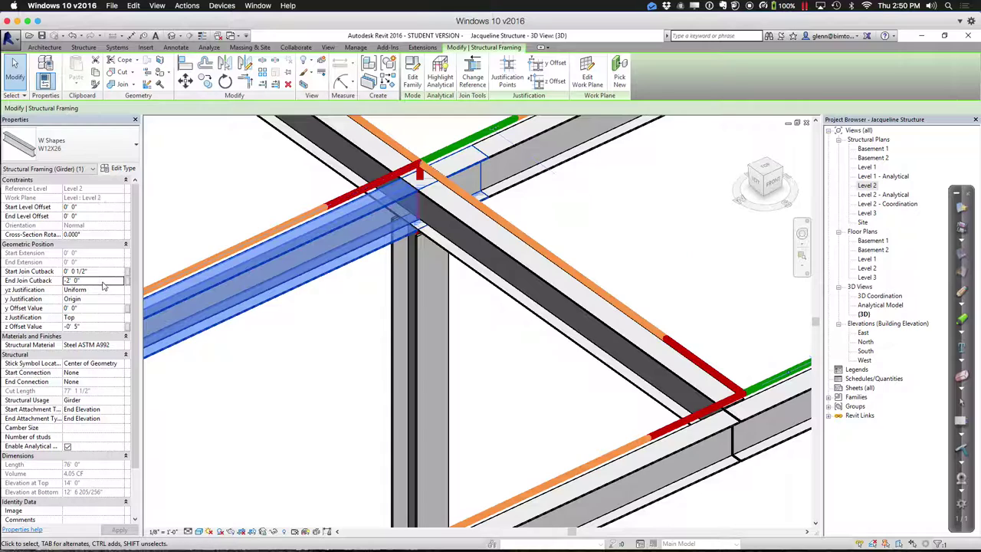
type("1/2")
key("Return")
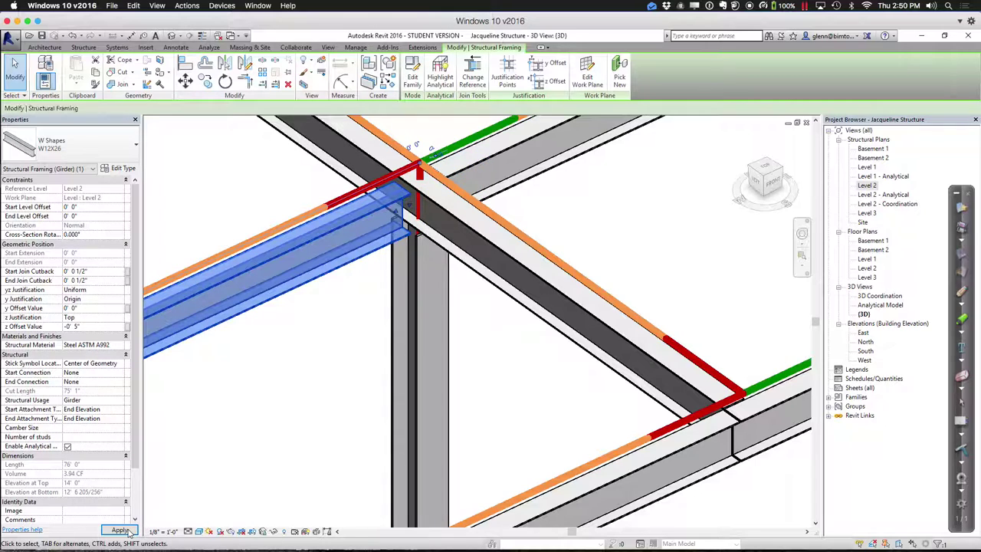
left_click(285, 448)
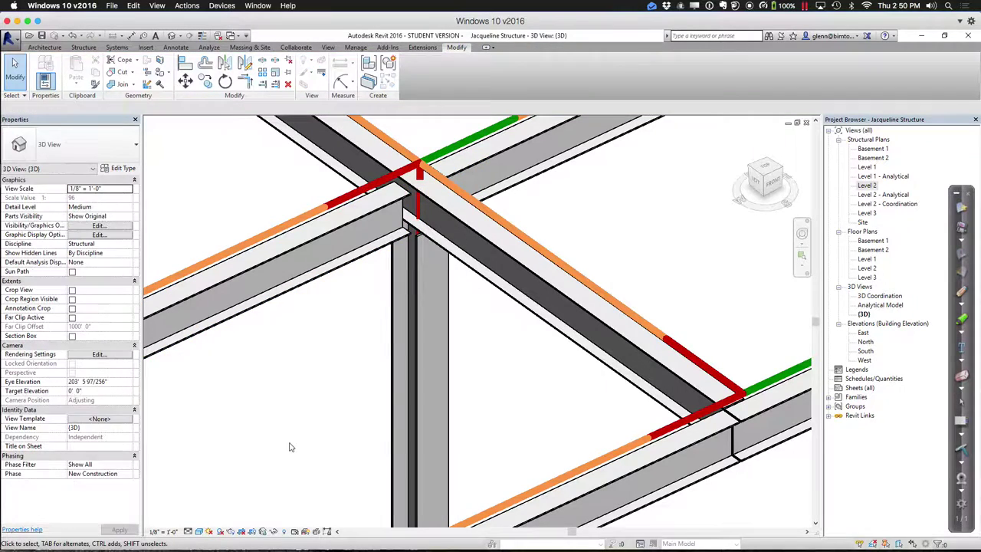
left_click(352, 265)
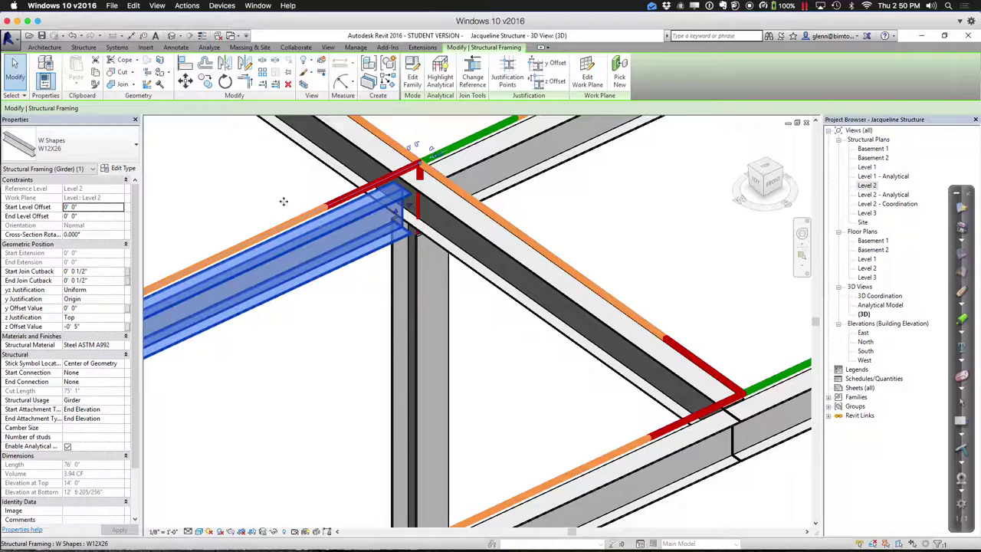
Try coping the left beam against the diagonal beam, dismissing the no-cut warning.
left_click(137, 61)
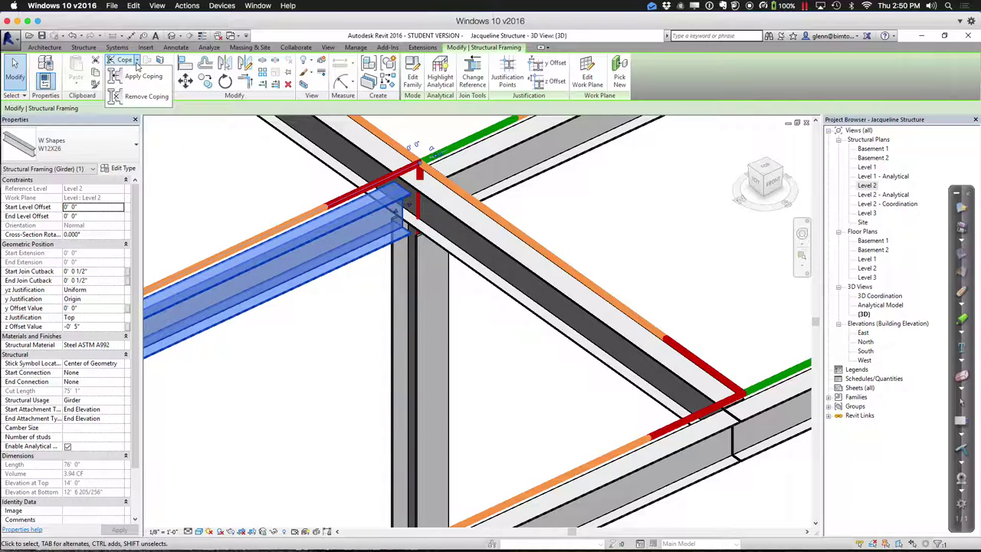
left_click(138, 76)
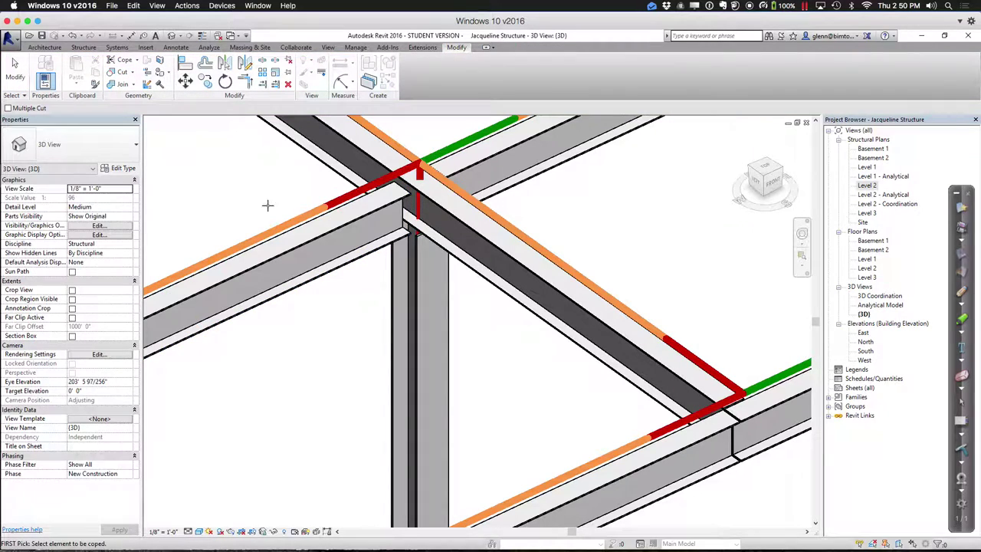
left_click(317, 227)
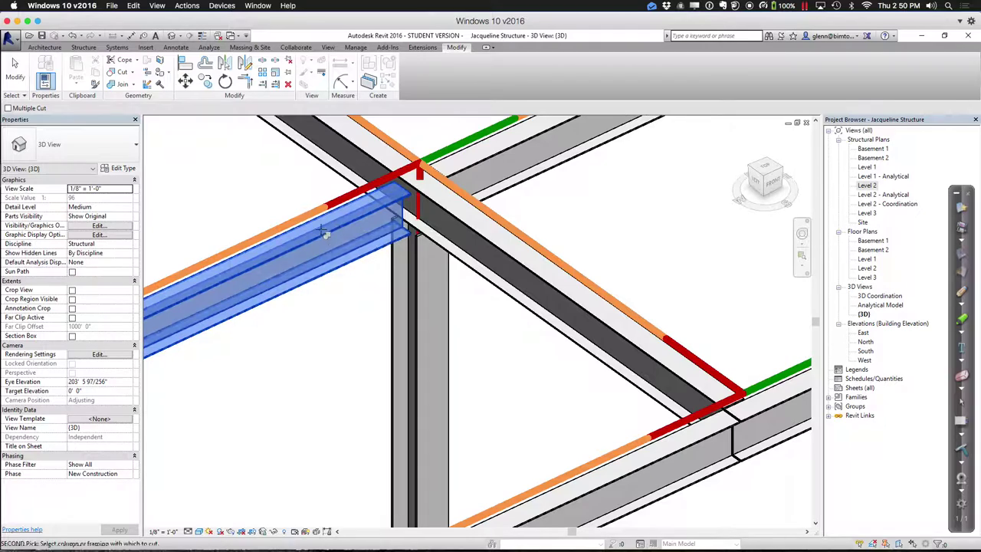
left_click(454, 217)
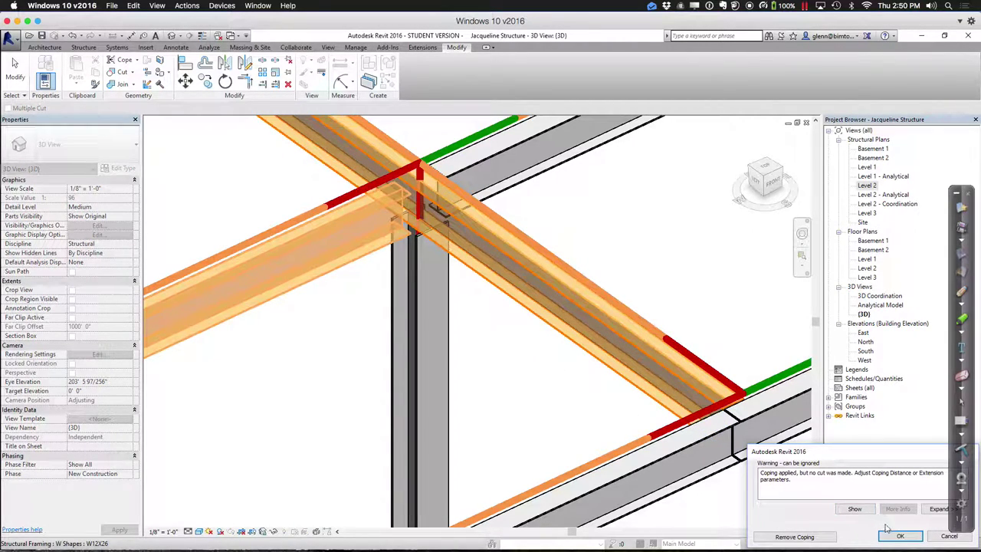
left_click(949, 536)
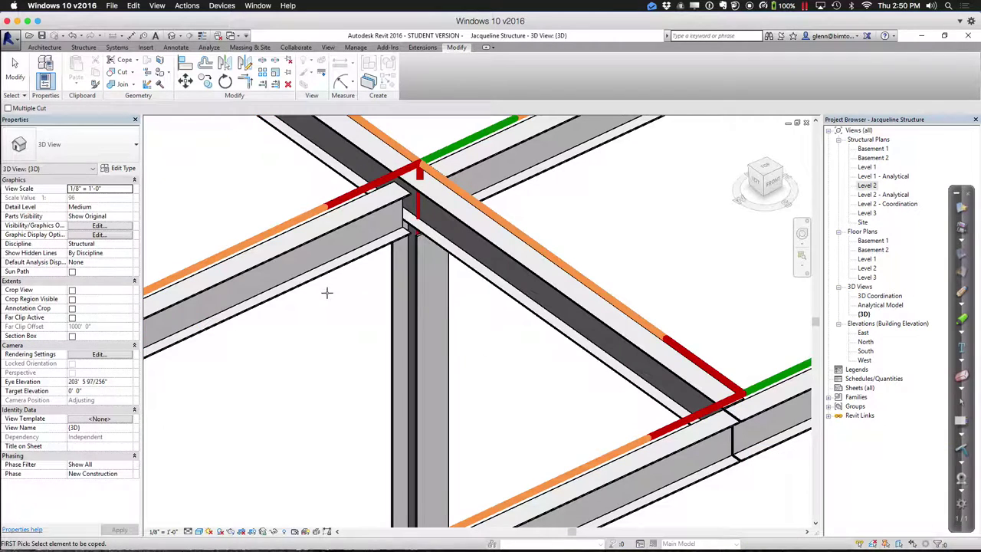
key("Escape")
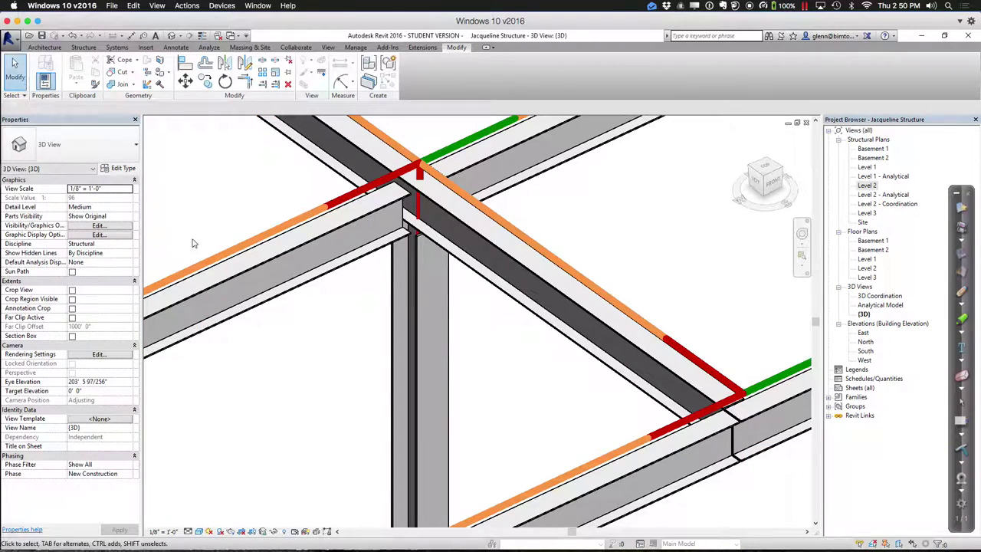
Stretch the left girder's end to meet the crossing beam.
left_click(257, 291)
left_click_drag(403, 234, 440, 196)
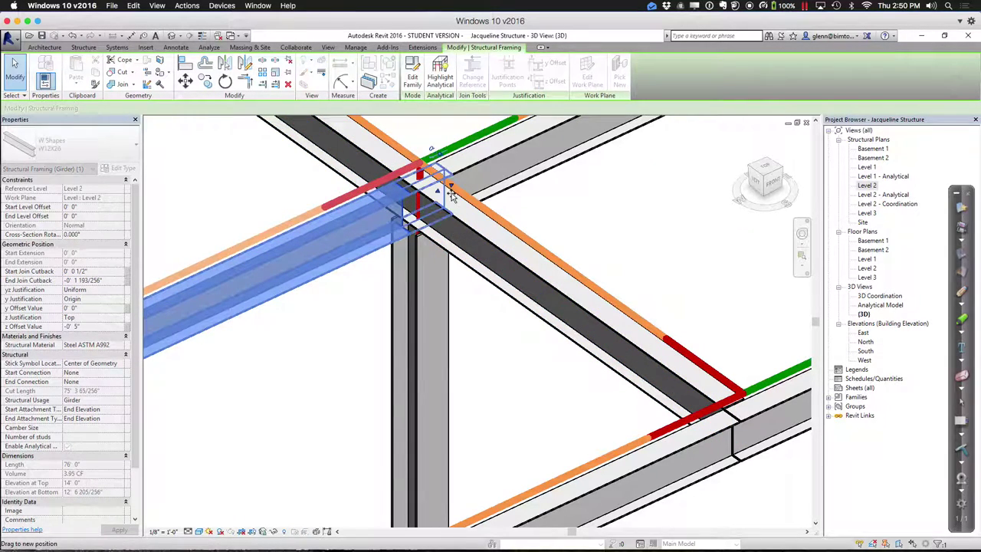
left_click(363, 266)
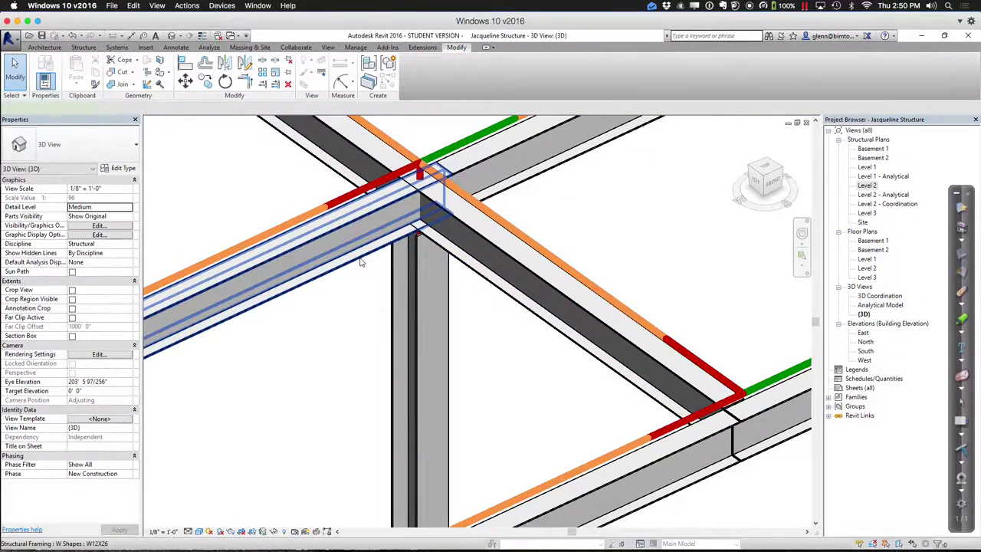
left_click(360, 250)
left_click(254, 173)
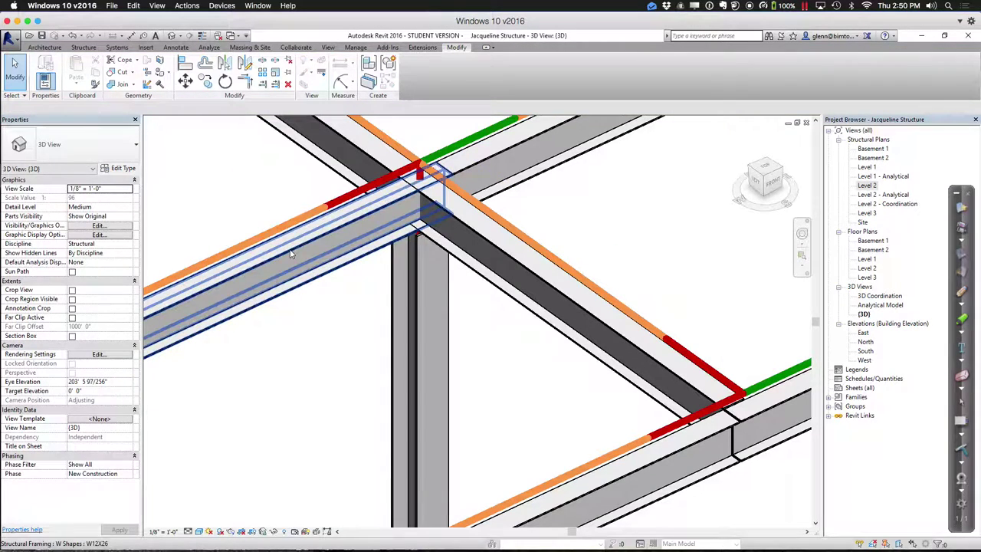
left_click(289, 250)
Cut the left beam against the crossing beam, then close the 3D view.
left_click(123, 62)
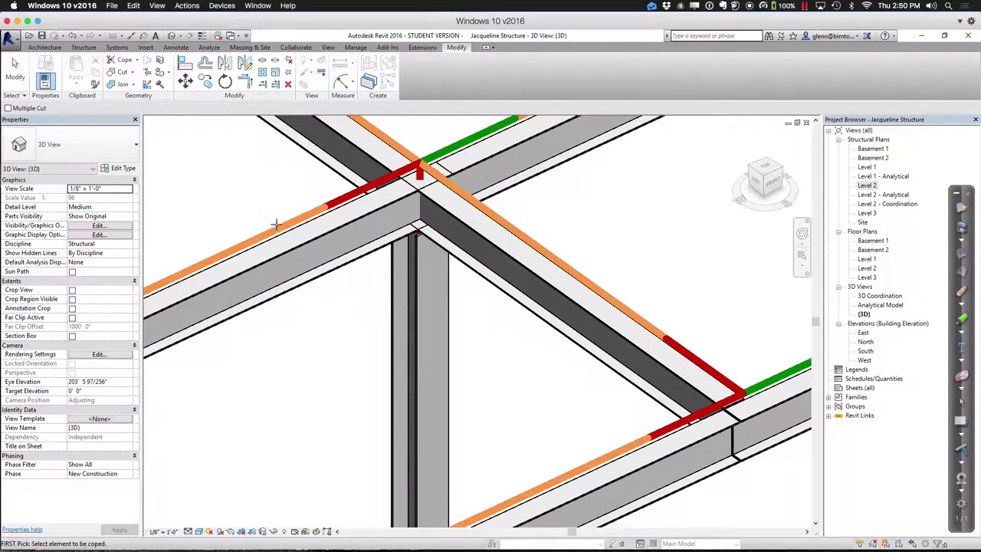
left_click(406, 219)
left_click(473, 234)
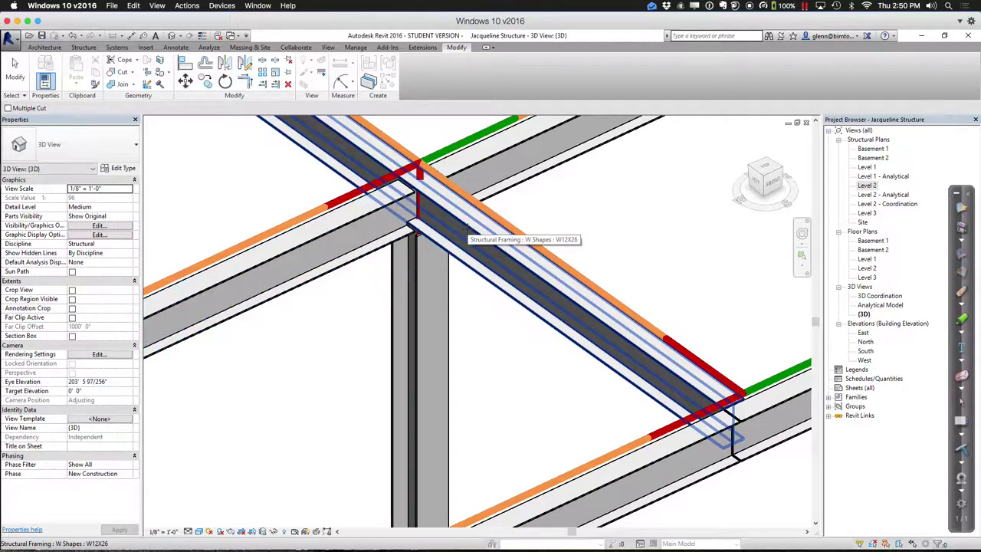
scroll(397, 325, "up", 2)
scroll(397, 324, "down", 2)
scroll(362, 304, "up", 3)
left_click(13, 67)
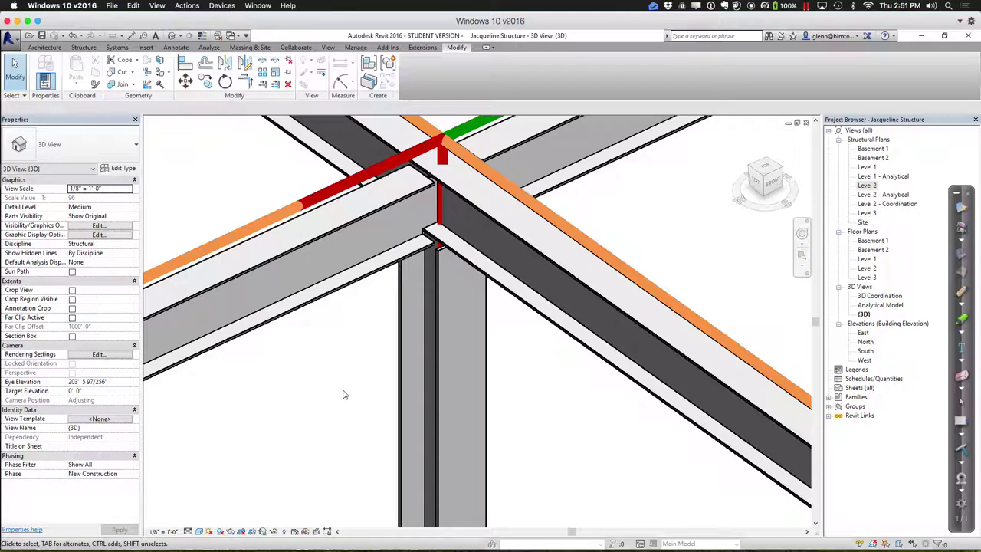
left_click(805, 123)
Close the Level 2 view and open CEE 220B (Initial Masses)_ANG from the USB drive.
left_click(808, 124)
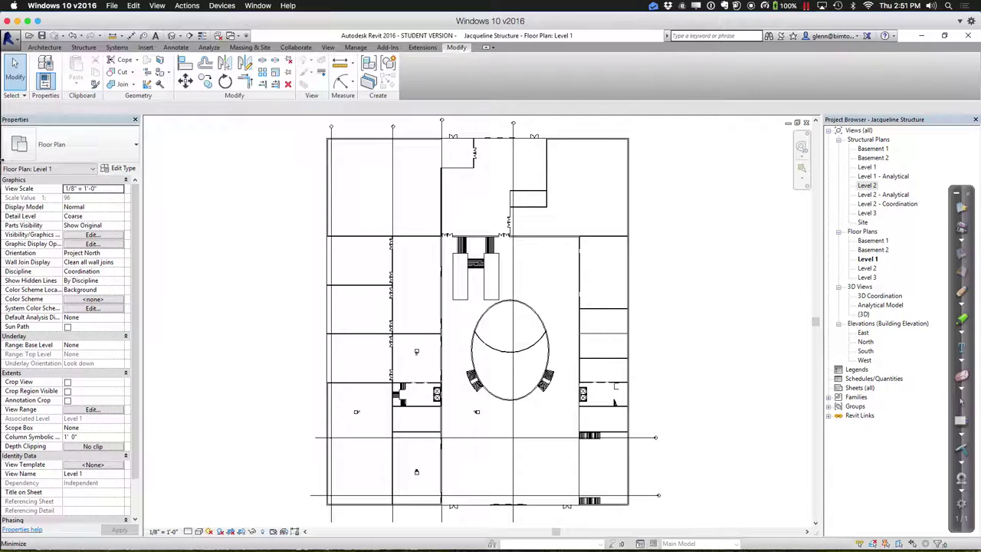
mouse_move(4, 276)
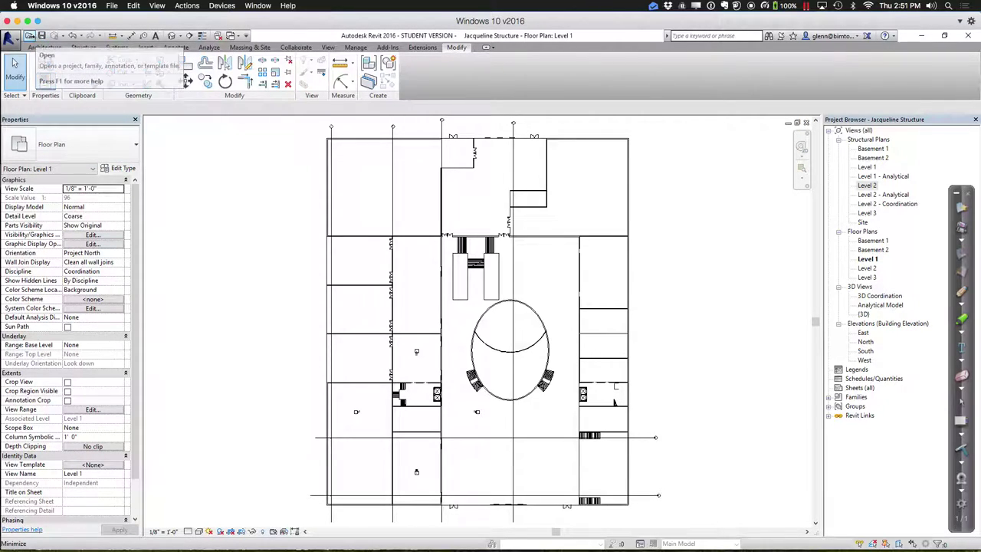
left_click(28, 37)
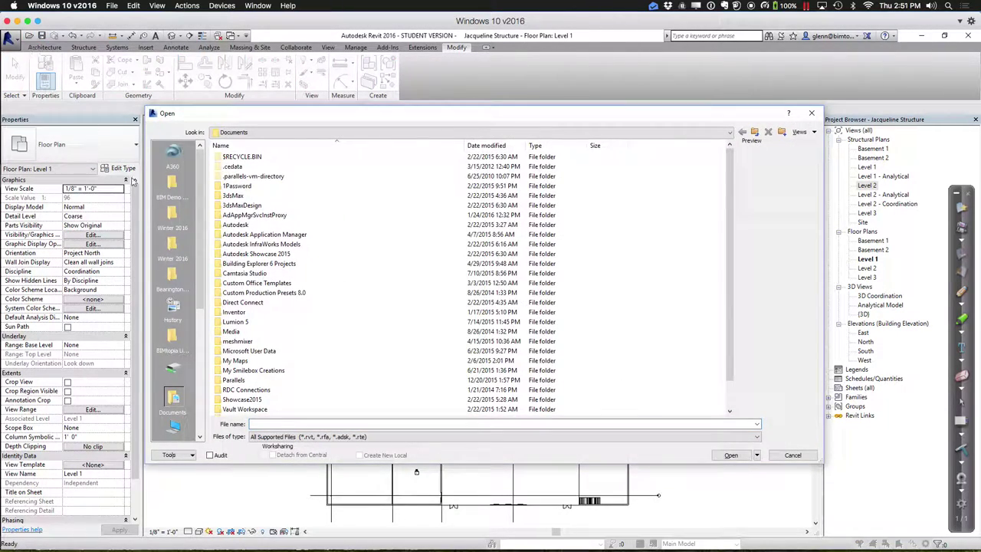
left_click(230, 133)
scroll(229, 136, "up", 4)
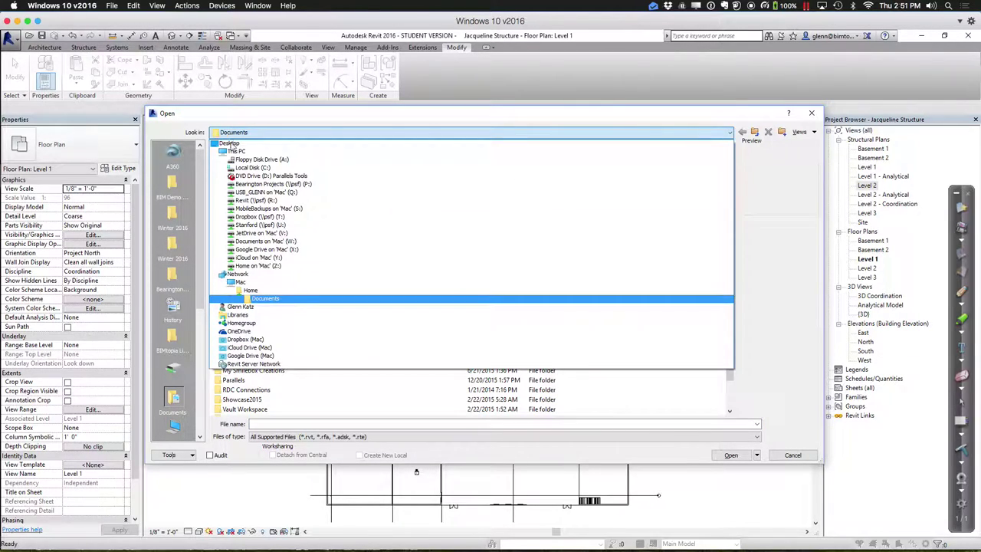
left_click(249, 191)
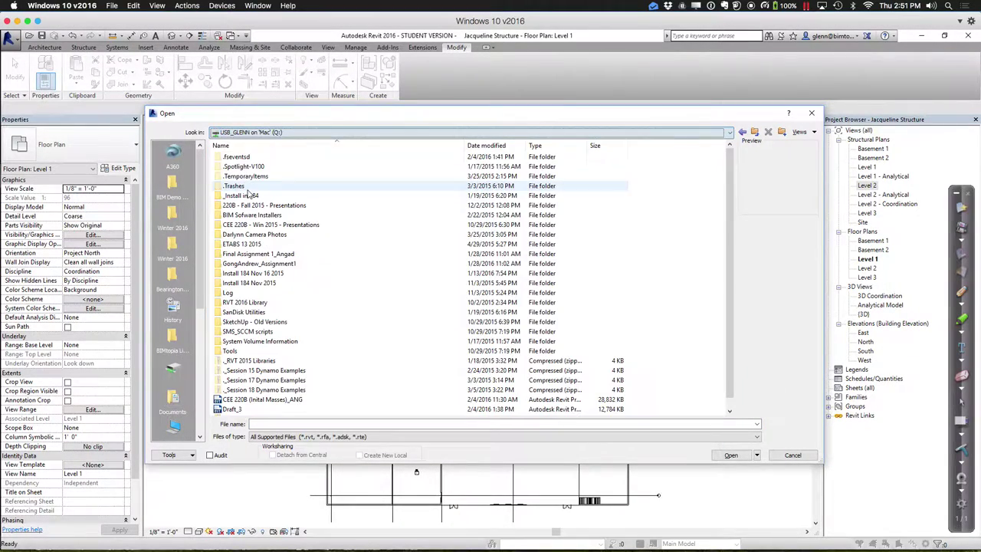
left_click(244, 401)
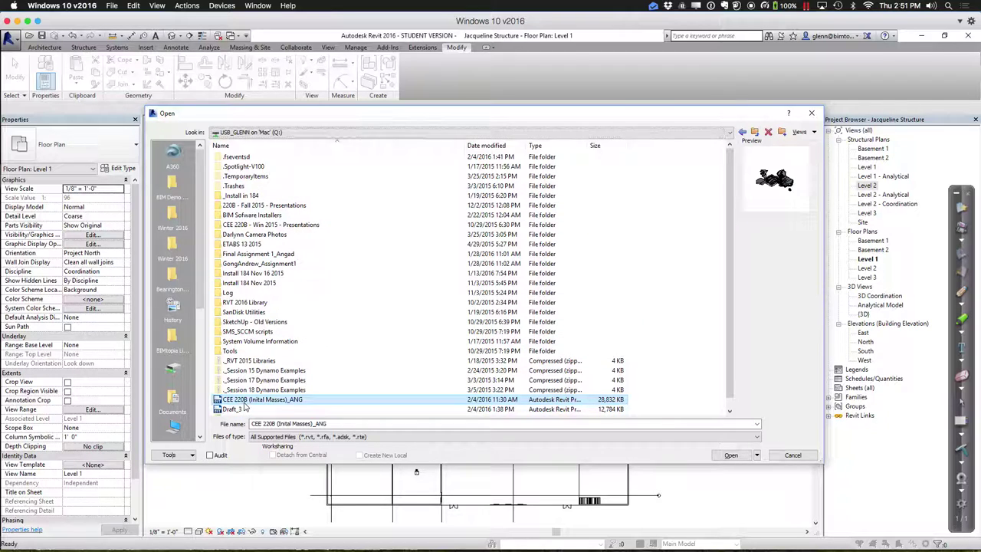
left_click(731, 455)
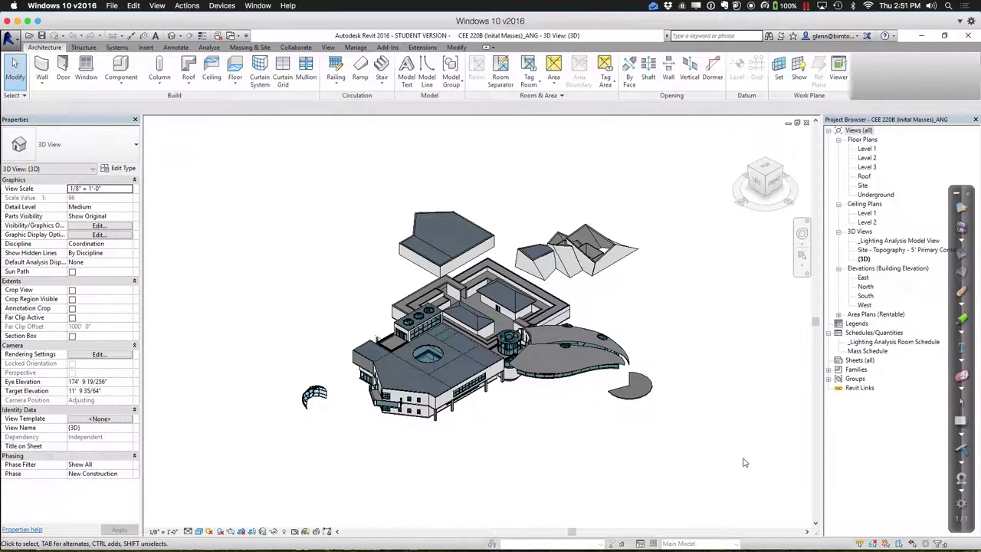
Zoom in on the curved canopy and pool area, then zoom out and reframe it.
left_click(800, 256)
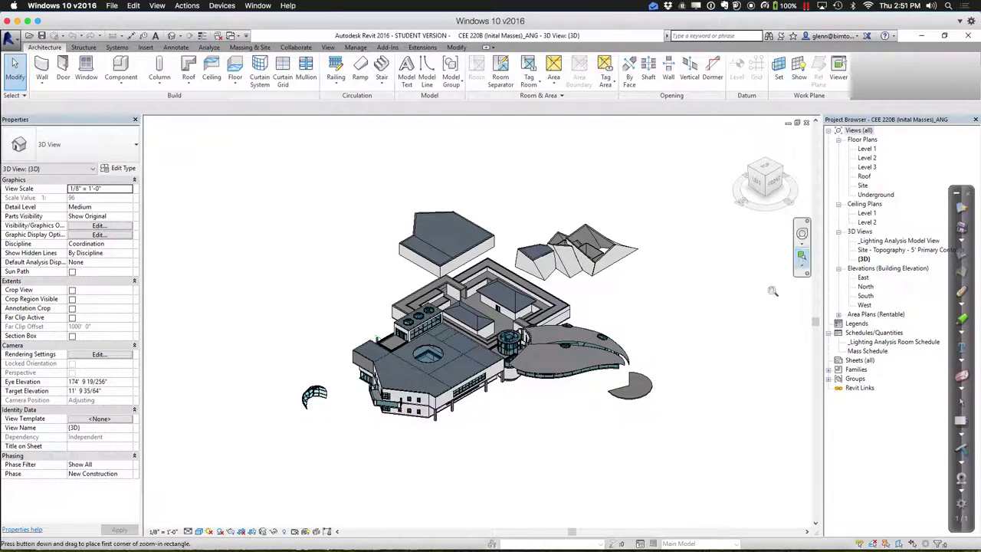
left_click_drag(492, 303, 689, 416)
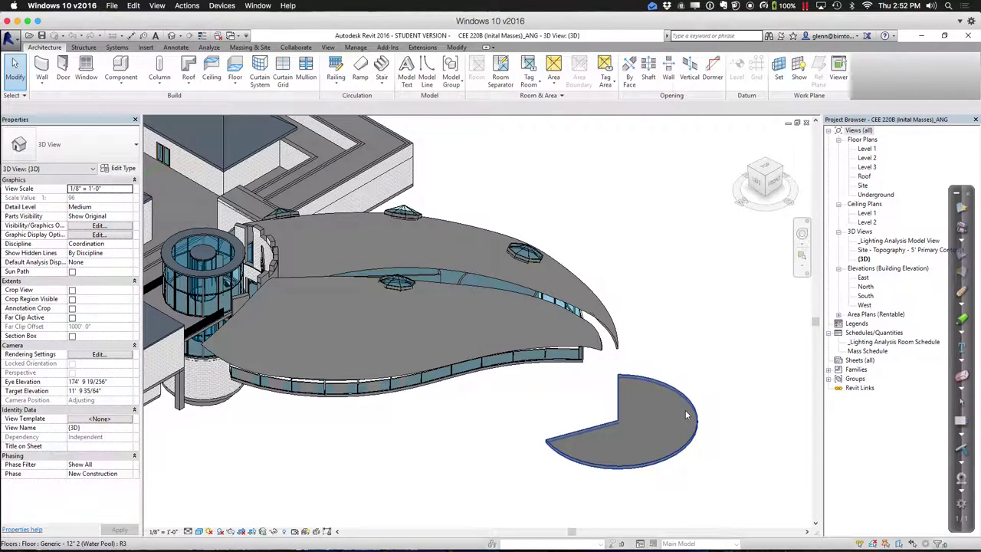
key("z")
key("o")
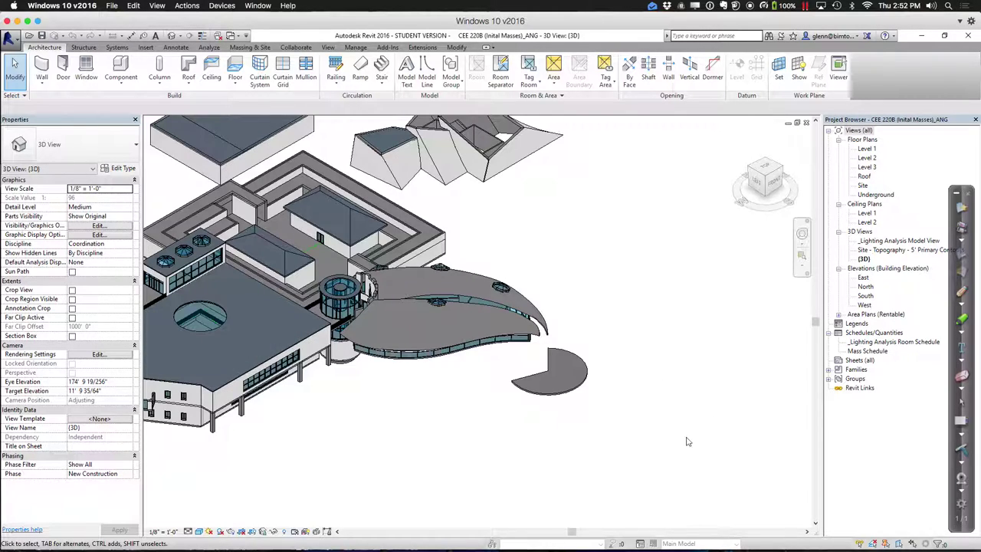
middle_click_drag(570, 475, 665, 455)
scroll(674, 460, "up", 2)
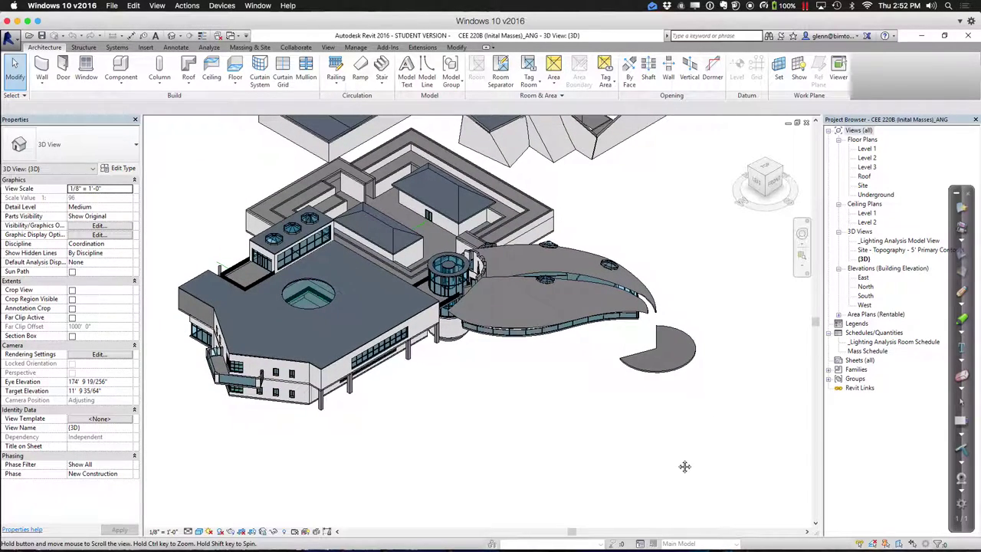
scroll(591, 455, "up", 3)
middle_click_drag(590, 452, 665, 479)
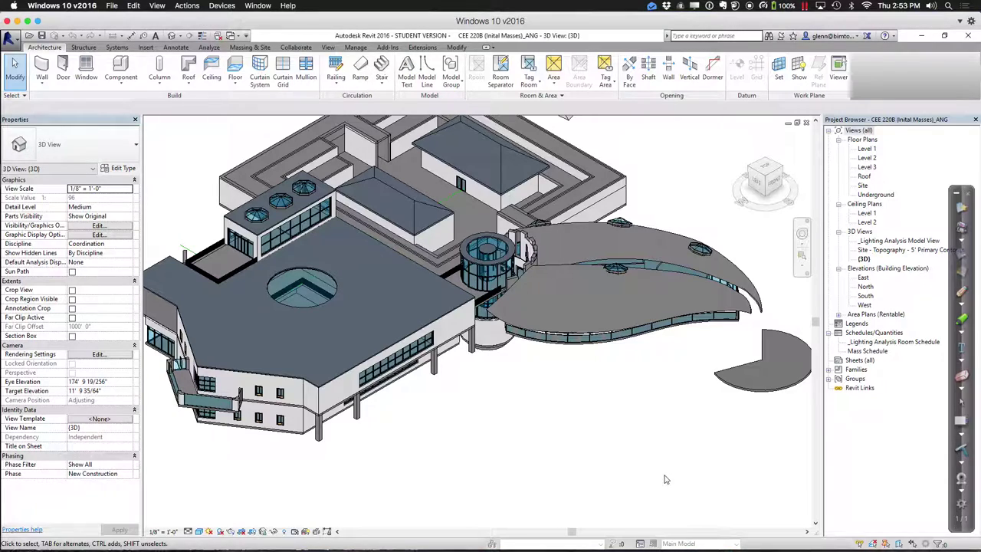
Orbit with the Full Navigation Wheel to a near-level view of the skylit canopy.
left_click(801, 233)
left_click_drag(724, 330, 544, 326)
scroll(329, 318, "up", 3)
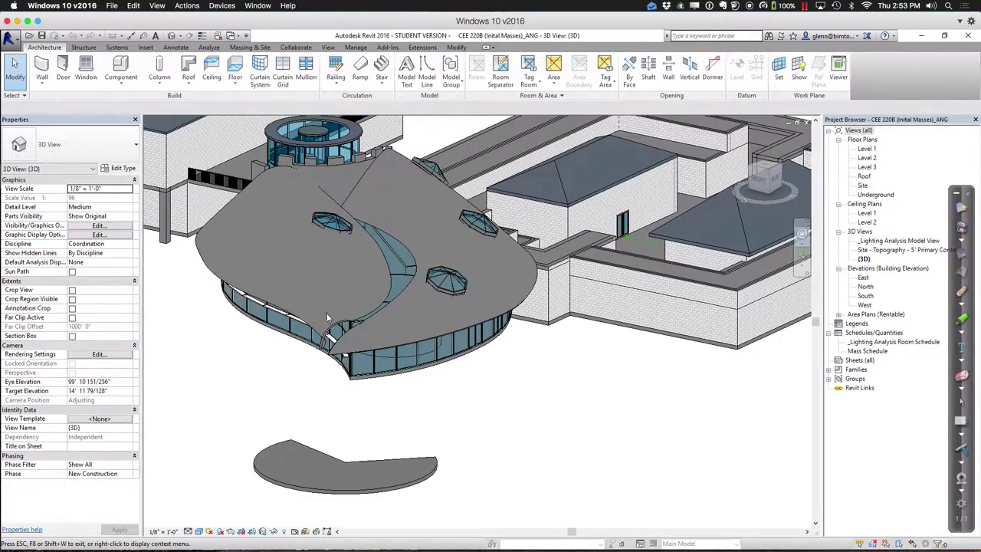
mouse_move(416, 385)
left_mouse_down()
mouse_move(397, 395)
mouse_move(394, 365)
mouse_move(397, 386)
left_mouse_up()
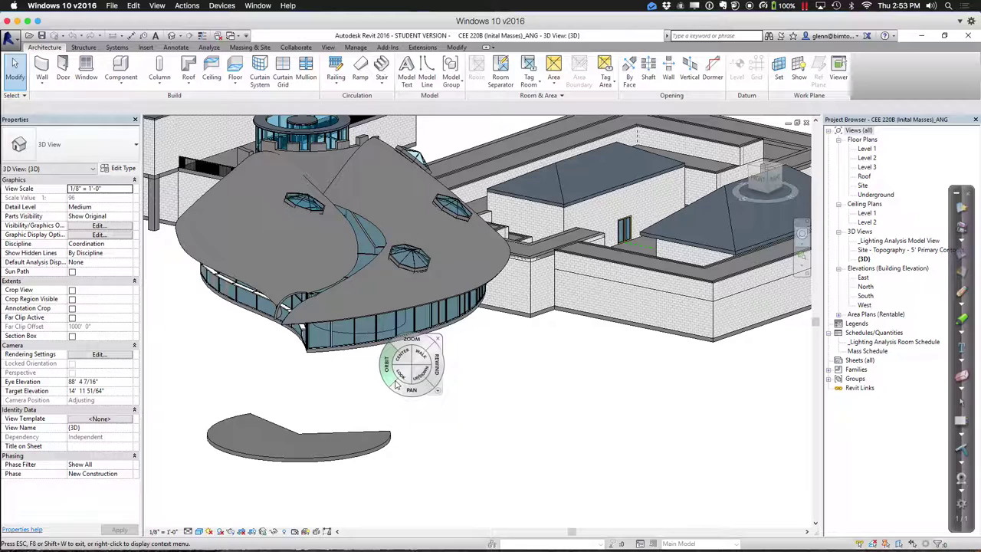
Open the Level 1 floor plan and zoom into the leaf-shaped wing by the stair tower.
double_click(868, 149)
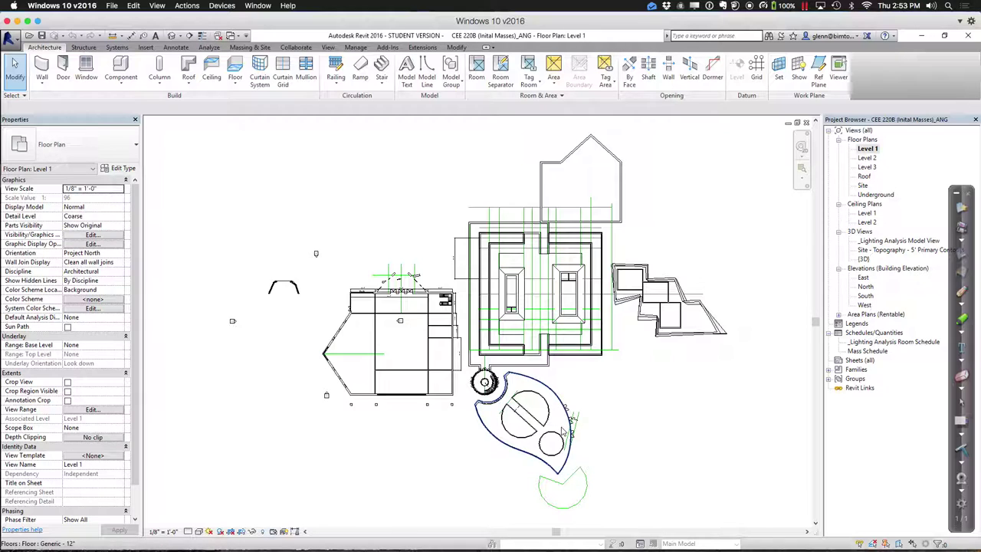
scroll(563, 433, "up", 5)
scroll(633, 331, "up", 3)
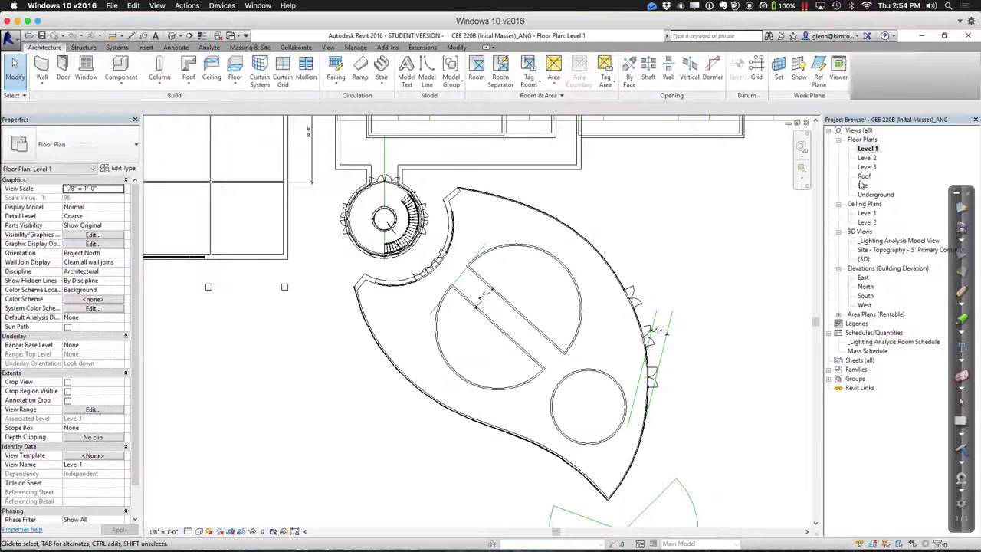
Open the Level 1 reflected ceiling plan and pan toward the canopy.
left_click(865, 214)
double_click(867, 215)
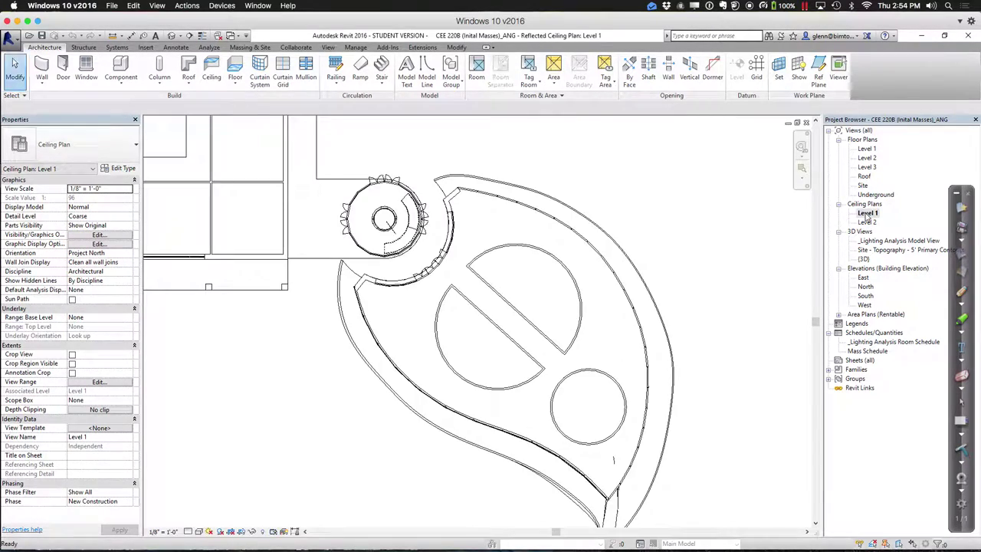
mouse_move(806, 391)
middle_mouse_down()
mouse_move(792, 366)
mouse_move(723, 339)
middle_mouse_up()
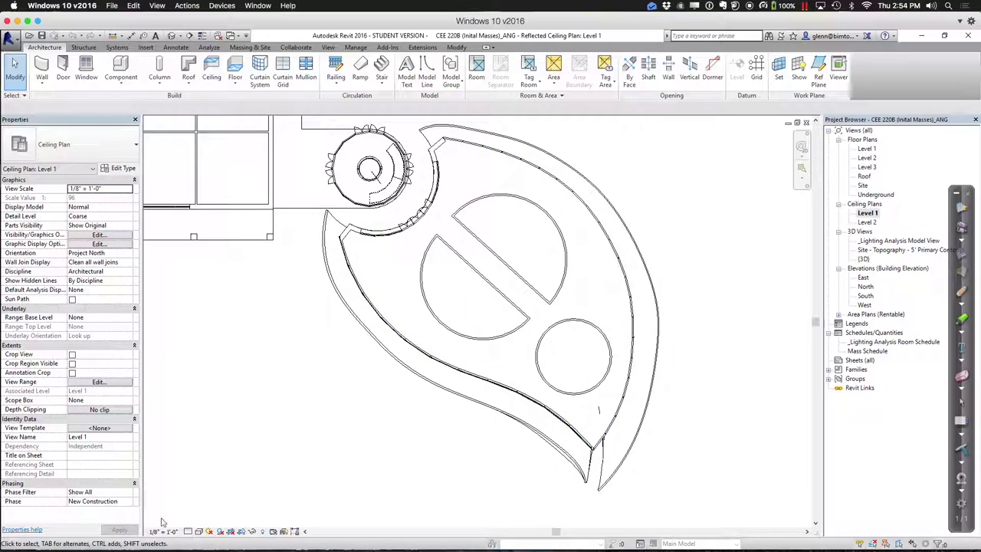
Apply a different visual style and frame the octagonal skylight outlines over the canopy.
left_click(199, 532)
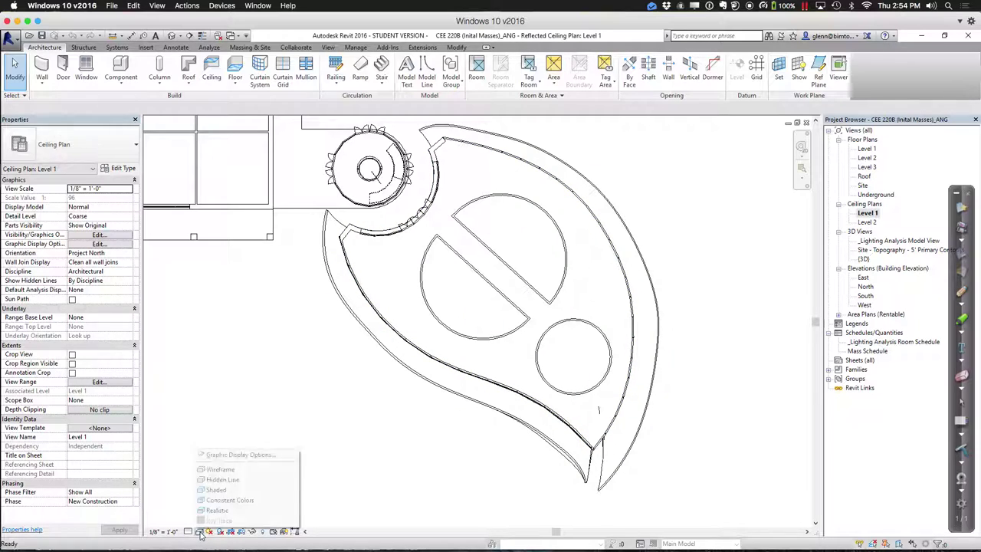
left_click(222, 479)
mouse_move(363, 446)
middle_mouse_down()
mouse_move(321, 416)
mouse_move(226, 481)
middle_mouse_up()
scroll(321, 415, "up", 3)
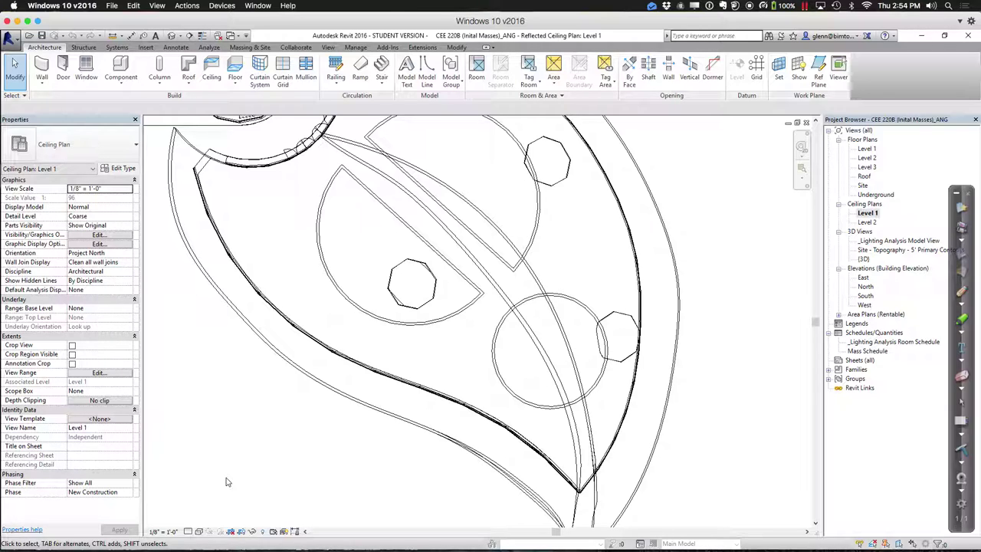
middle_click_drag(383, 406, 387, 451)
scroll(387, 450, "down", 3)
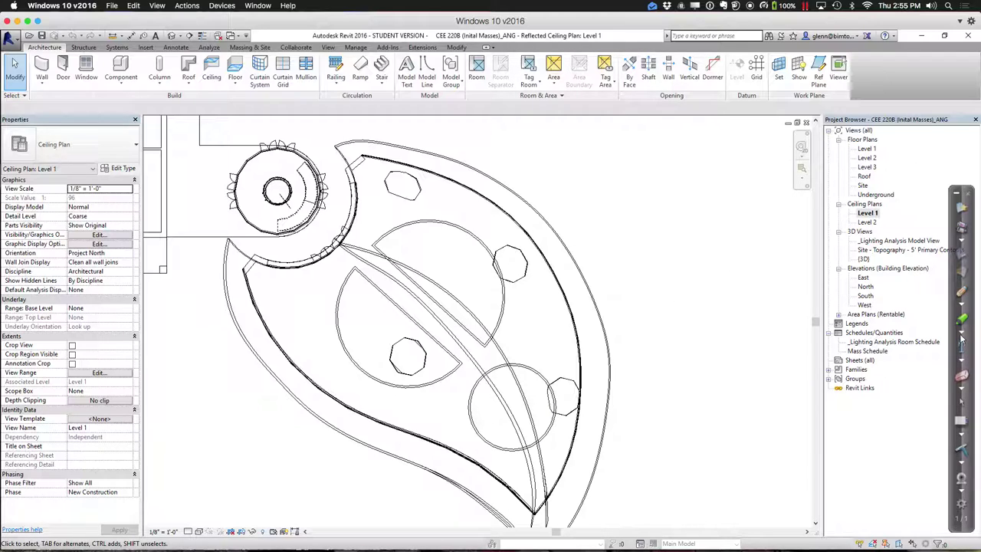
Switch the Ink2Go pen to red and dot column spots along the canopy's lower, top and right edges.
left_click(960, 308)
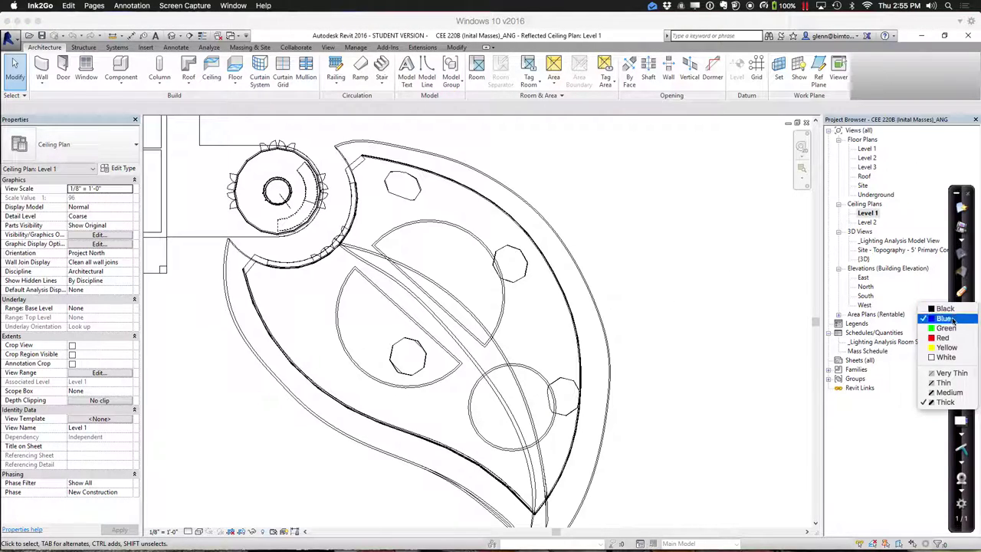
left_click(947, 337)
left_click_drag(265, 299, 263, 297)
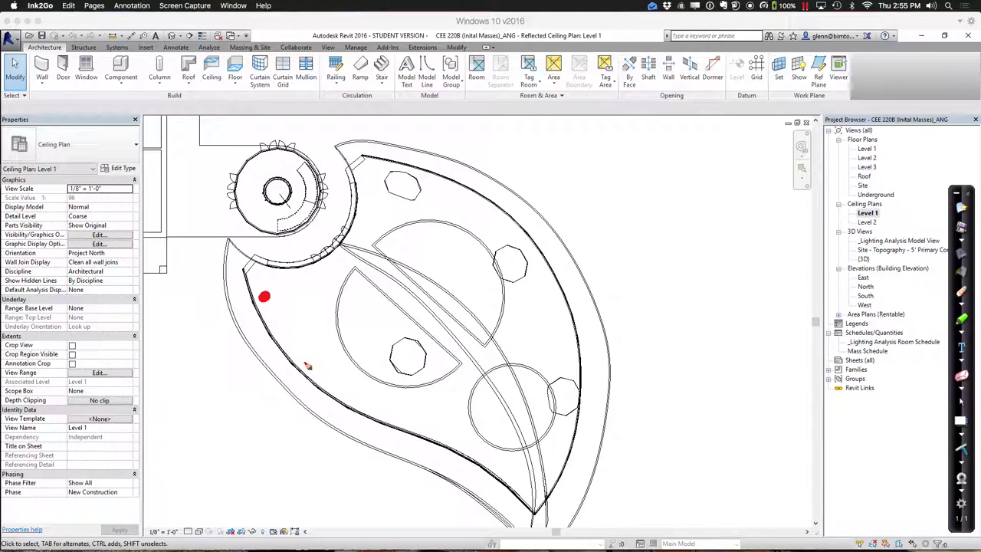
left_click(305, 363)
left_click(354, 399)
left_click(419, 426)
left_click(478, 455)
left_click(526, 492)
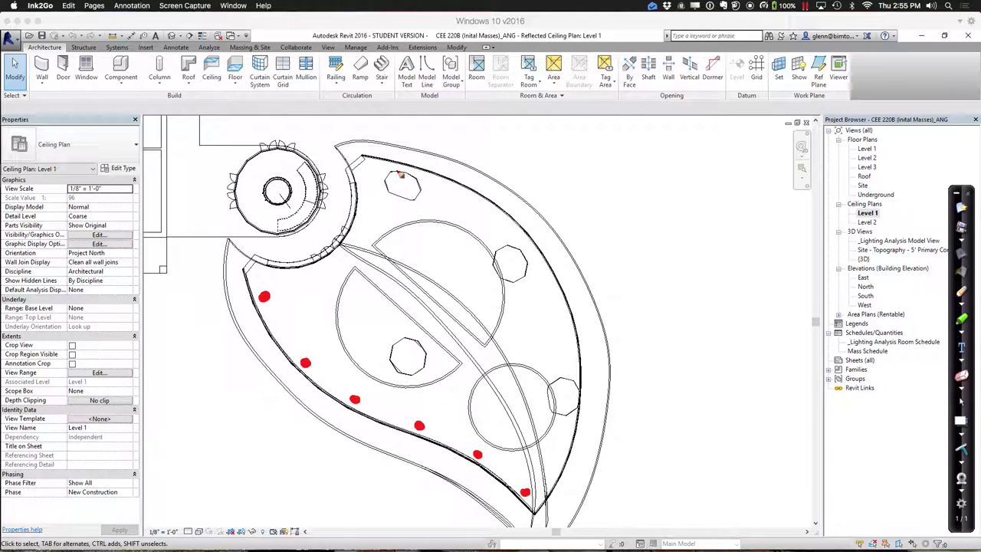
left_click(388, 166)
left_click(454, 191)
left_click(516, 234)
left_click(552, 293)
left_click(569, 359)
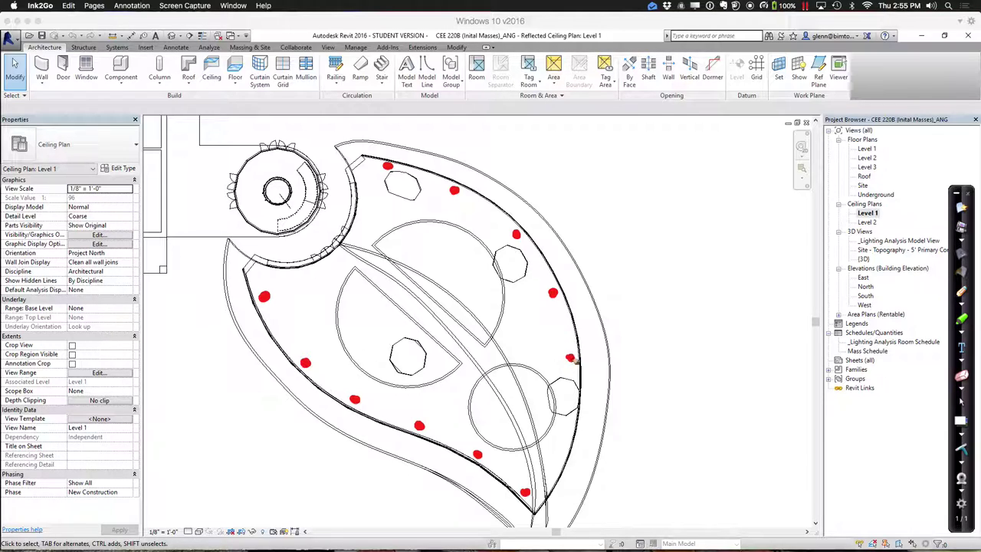
left_click(556, 468)
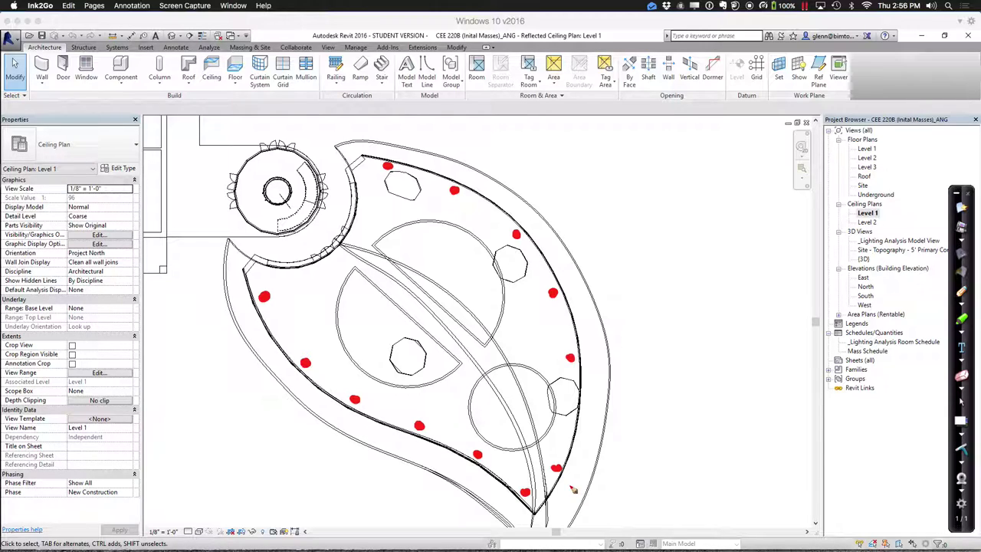
In blue, draw parallel diagonal strokes linking opposite red dots across the plan.
left_click(961, 309)
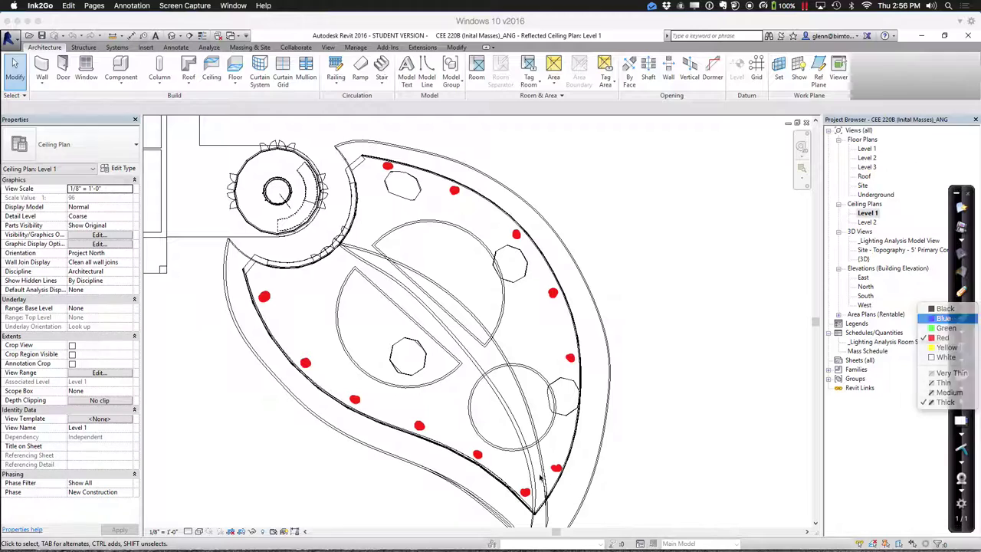
mouse_move(263, 296)
left_mouse_down()
mouse_move(334, 247)
mouse_move(391, 180)
left_mouse_up()
left_click_drag(321, 354, 453, 198)
left_click_drag(369, 388, 517, 237)
left_click_drag(423, 418, 544, 306)
left_click_drag(478, 453, 568, 371)
left_click_drag(528, 488, 554, 475)
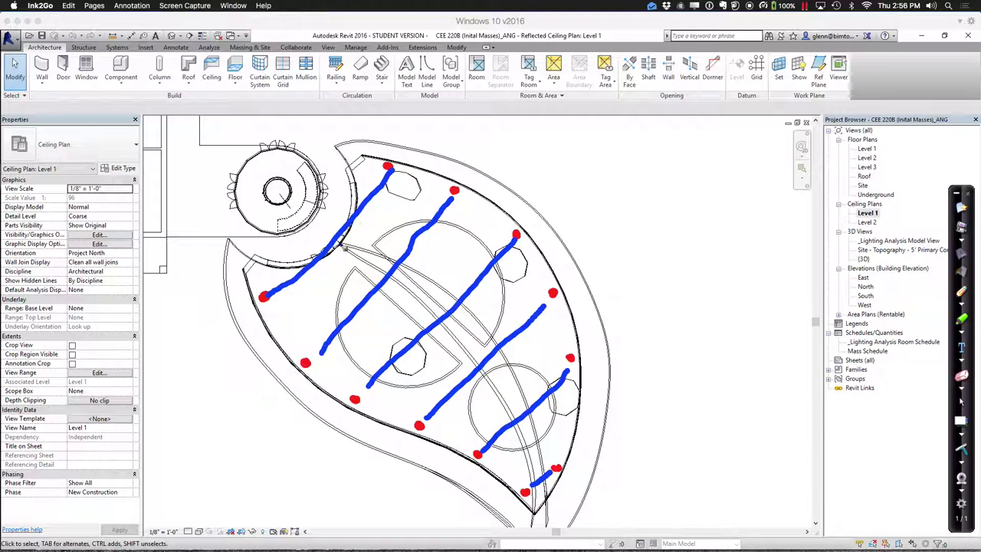
Sketch two crossing down-right strokes, then undo both with Cmd+Z.
mouse_move(341, 205)
left_mouse_down()
mouse_move(454, 324)
mouse_move(635, 462)
left_mouse_up()
left_click_drag(315, 233, 563, 475)
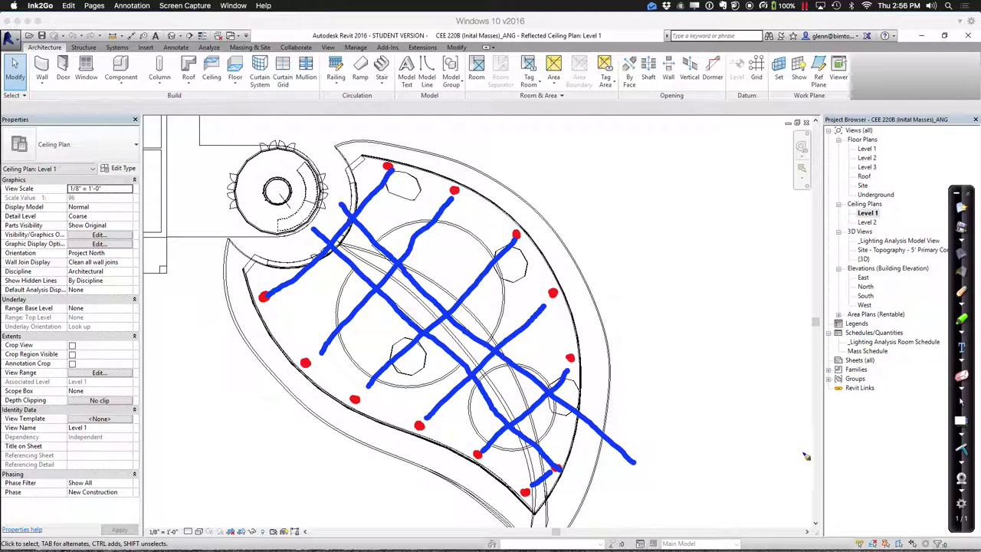
key("super+z")
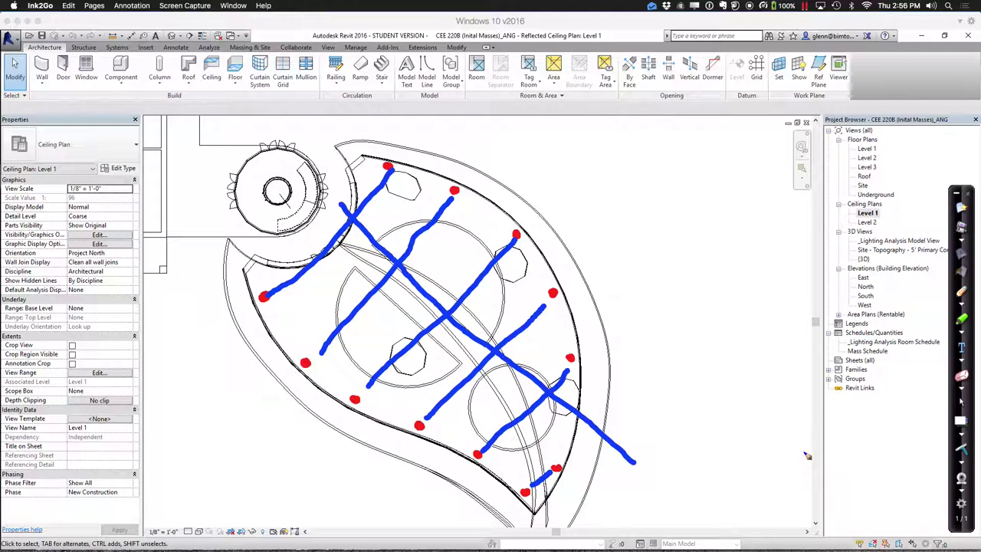
key("super+z")
key("super+z")
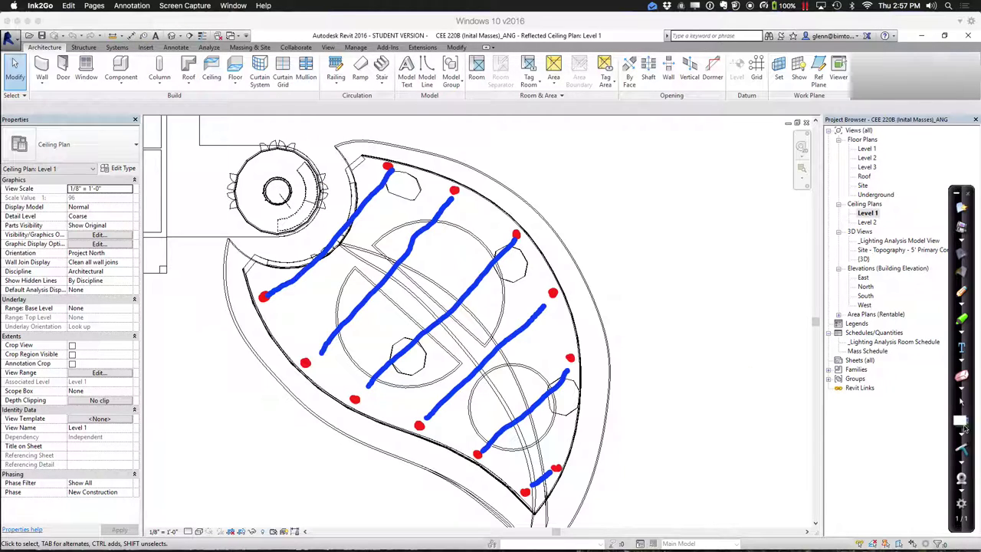
left_click(114, 46)
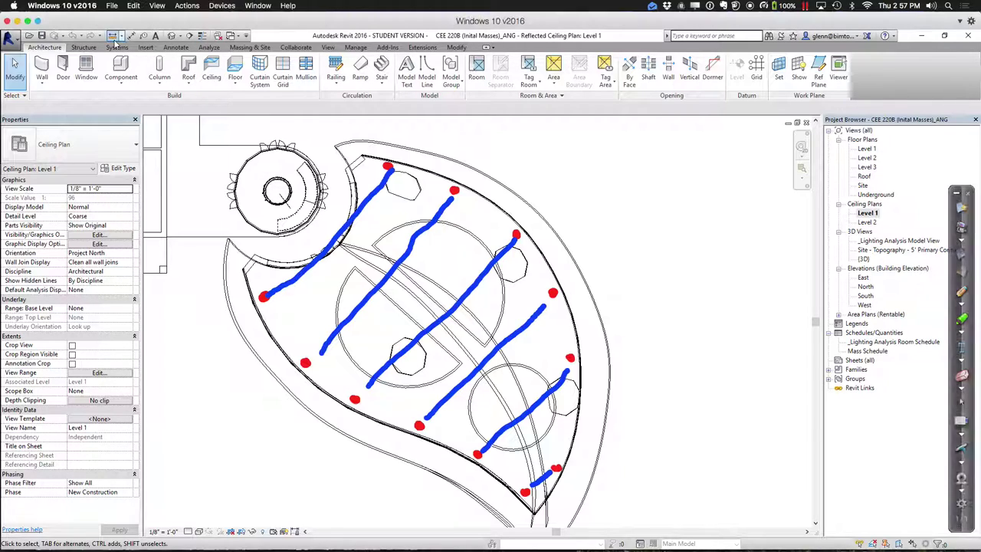
left_click(112, 35)
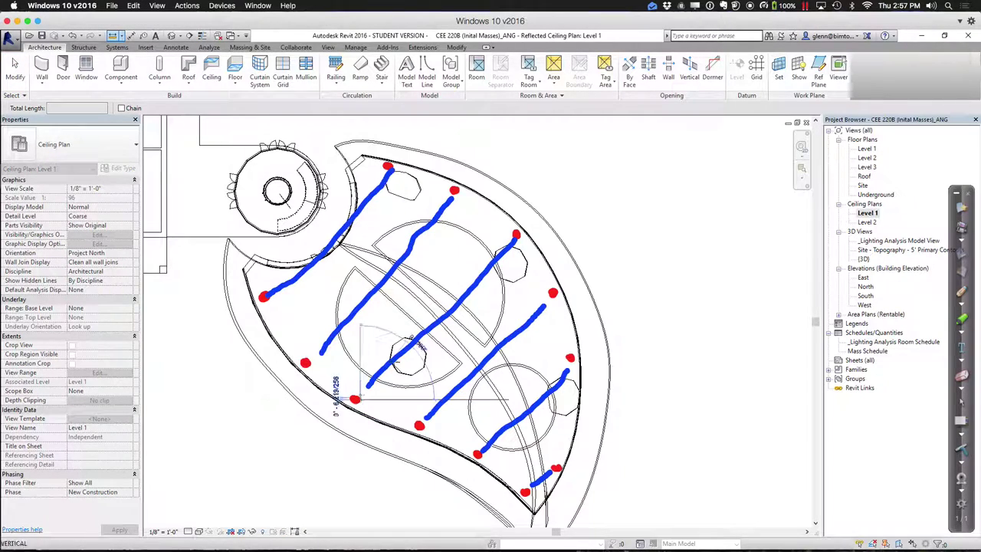
left_click(517, 234)
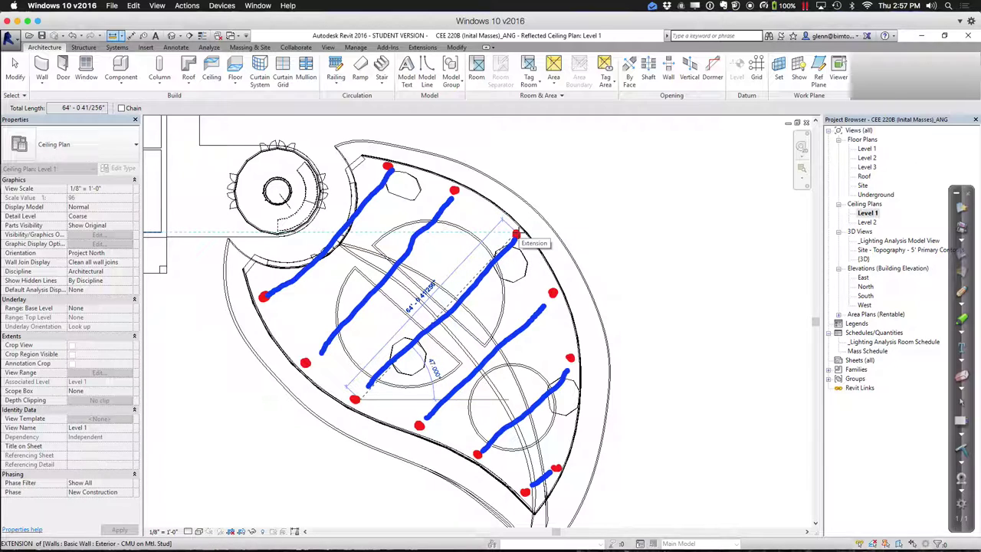
left_click(518, 234)
left_click(355, 398)
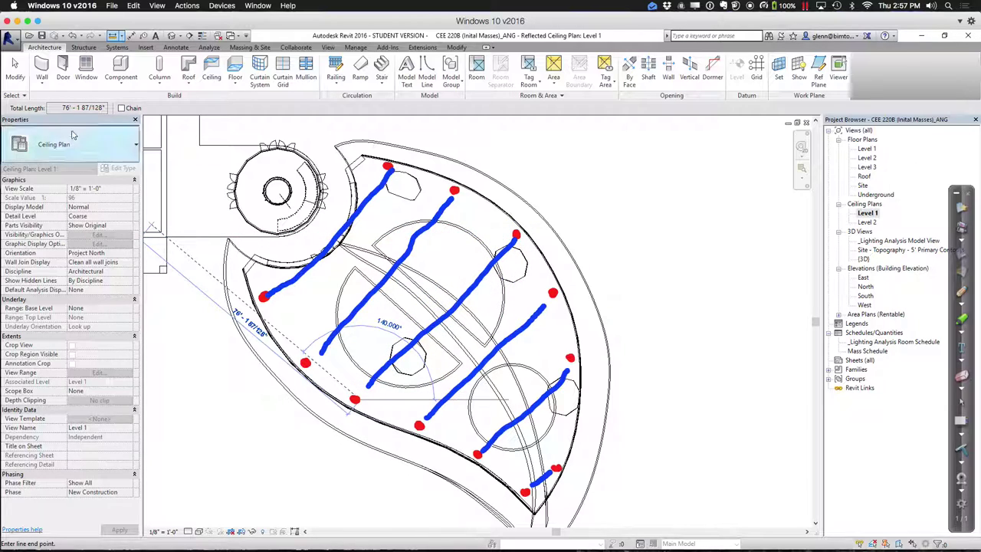
left_click(15, 69)
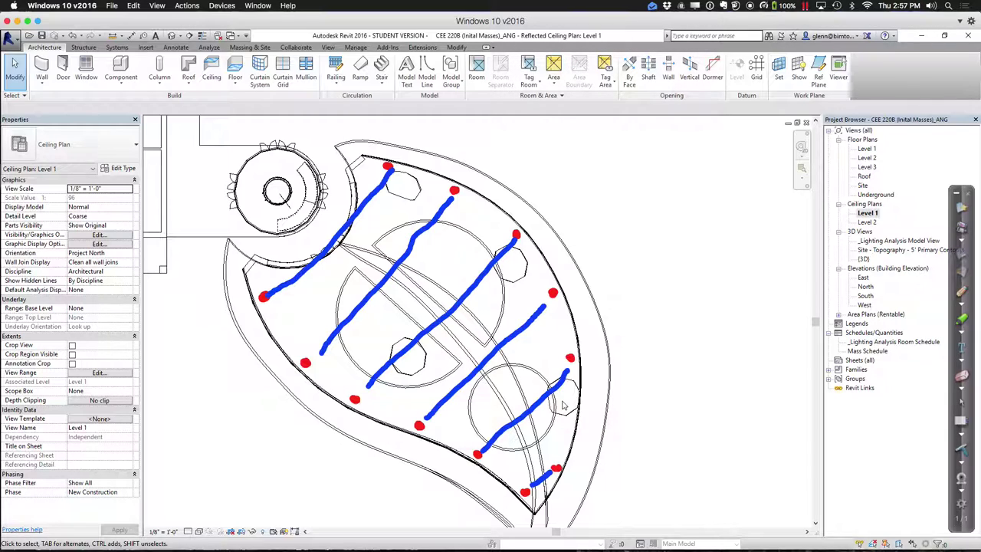
mouse_move(756, 360)
middle_mouse_down()
mouse_move(729, 309)
mouse_move(762, 368)
mouse_move(769, 362)
middle_mouse_up()
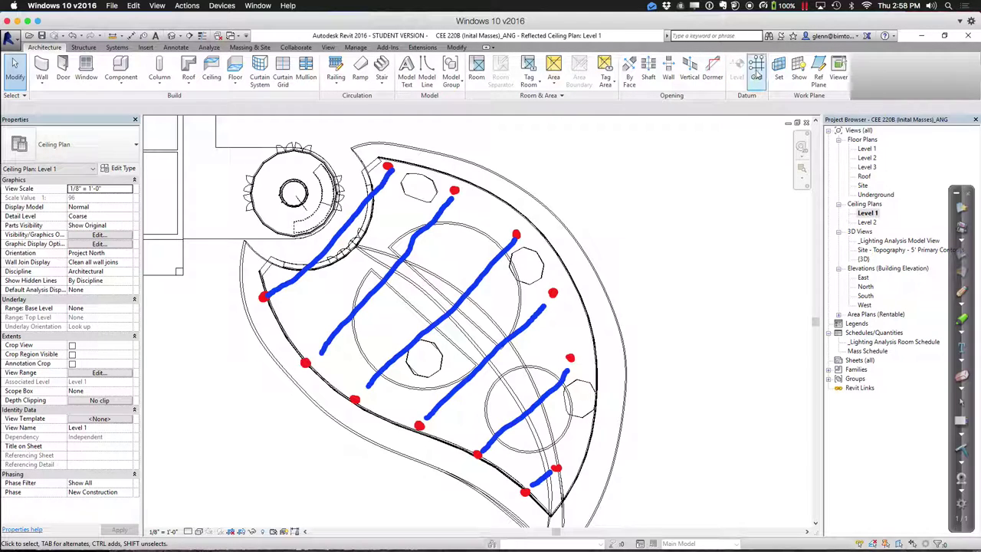
Draw grid 1 as a 45° diagonal across the floor, then drag it parallel toward the upper-left.
left_click(756, 71)
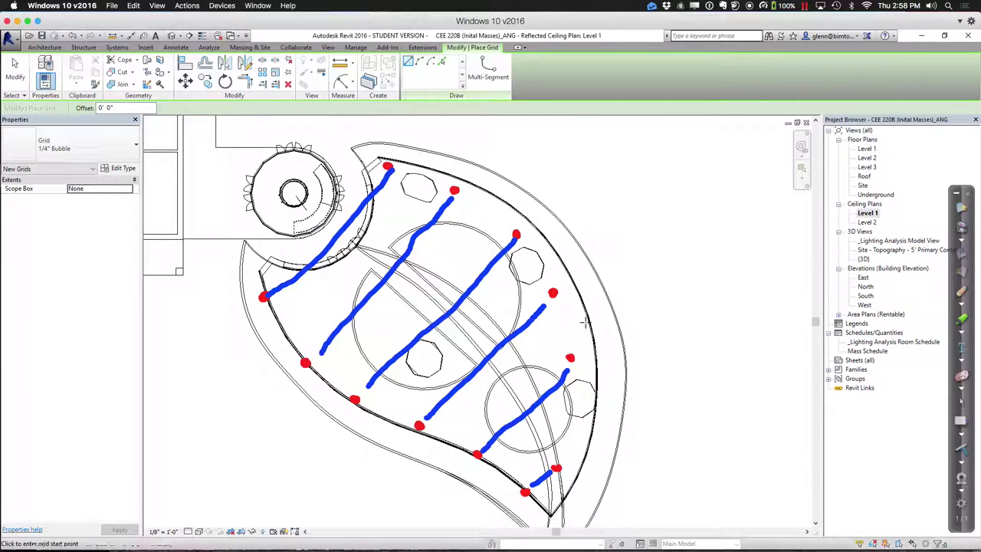
left_click(310, 444)
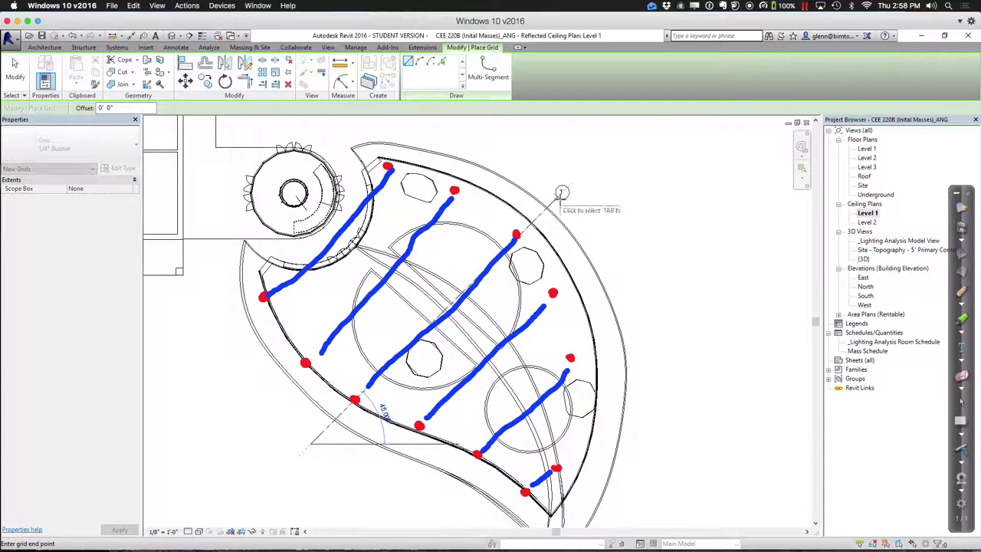
left_click(567, 168)
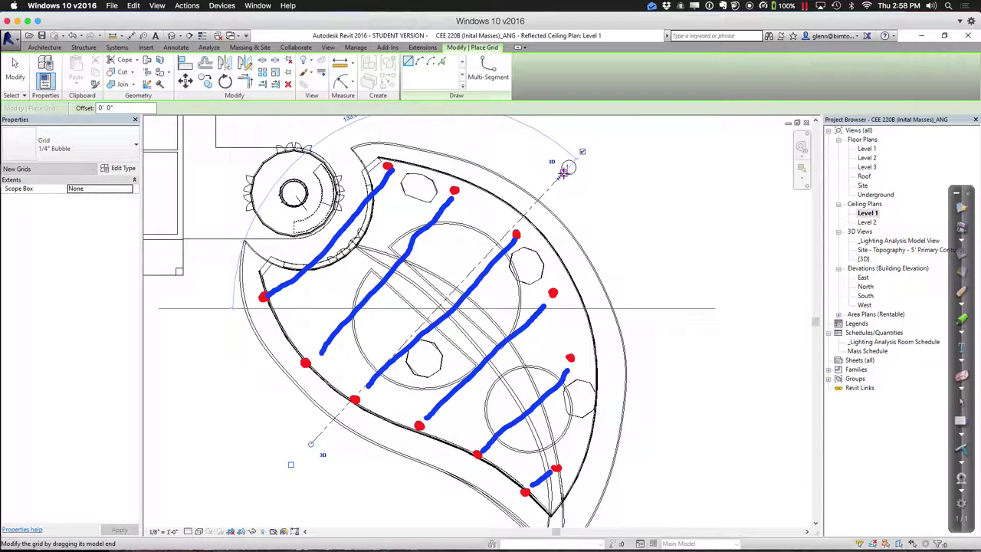
left_click(15, 69)
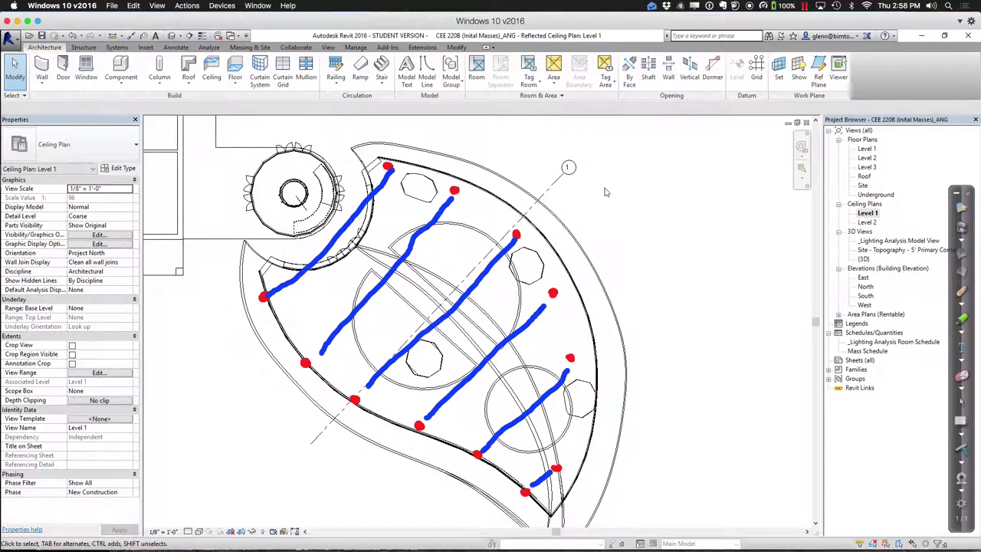
left_click_drag(547, 190, 423, 140)
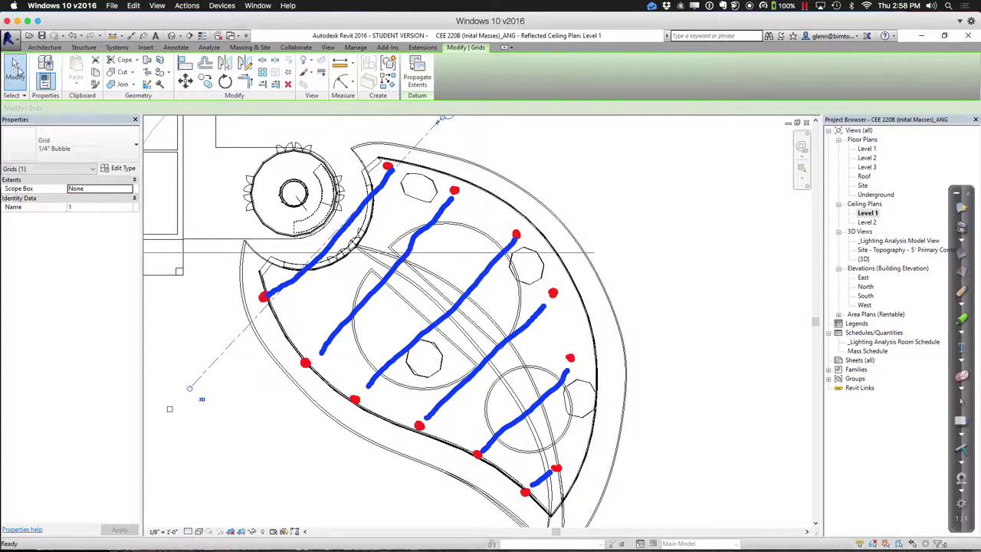
left_click(21, 70)
Use Pick Lines with a 16' offset to create grids 2 through 7, each from the previous grid.
left_click(756, 69)
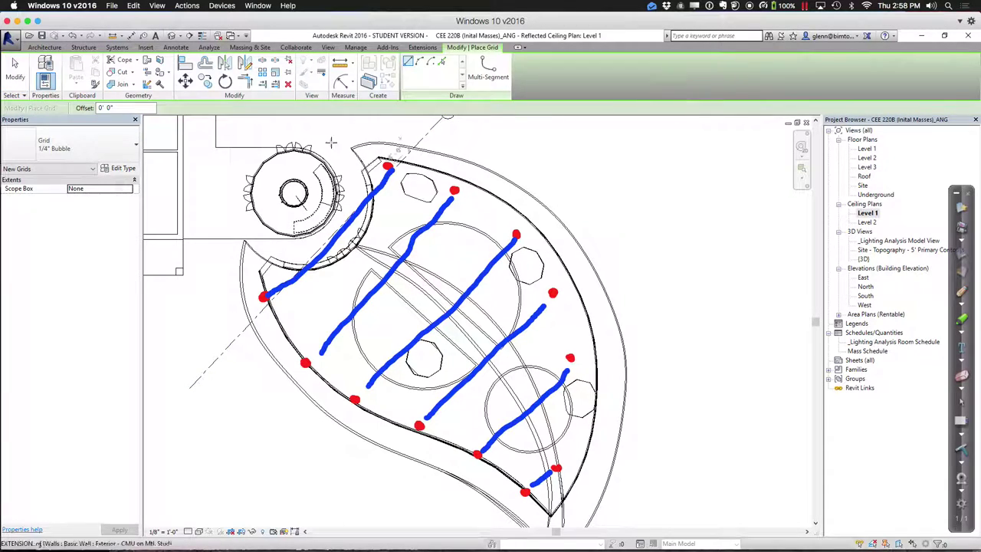
type("16")
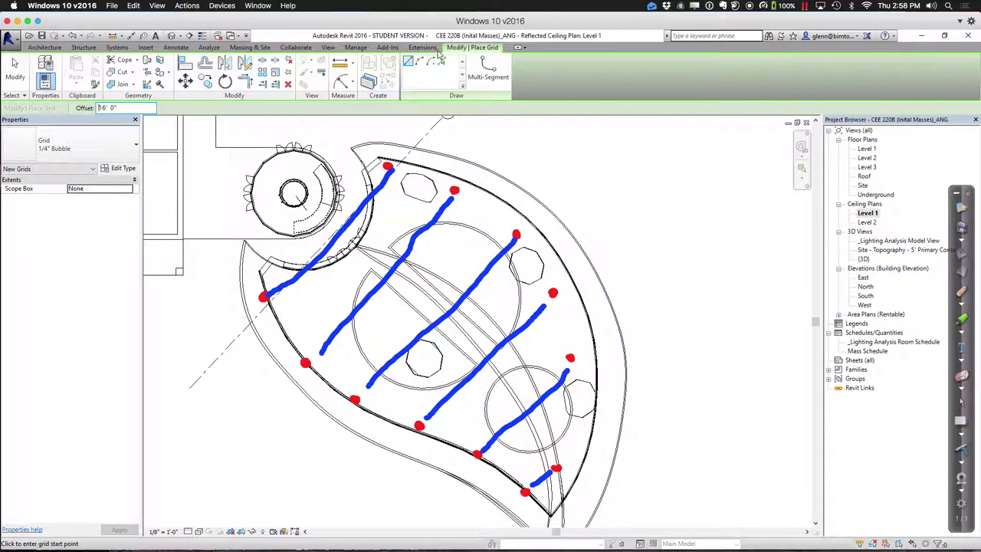
left_click(441, 61)
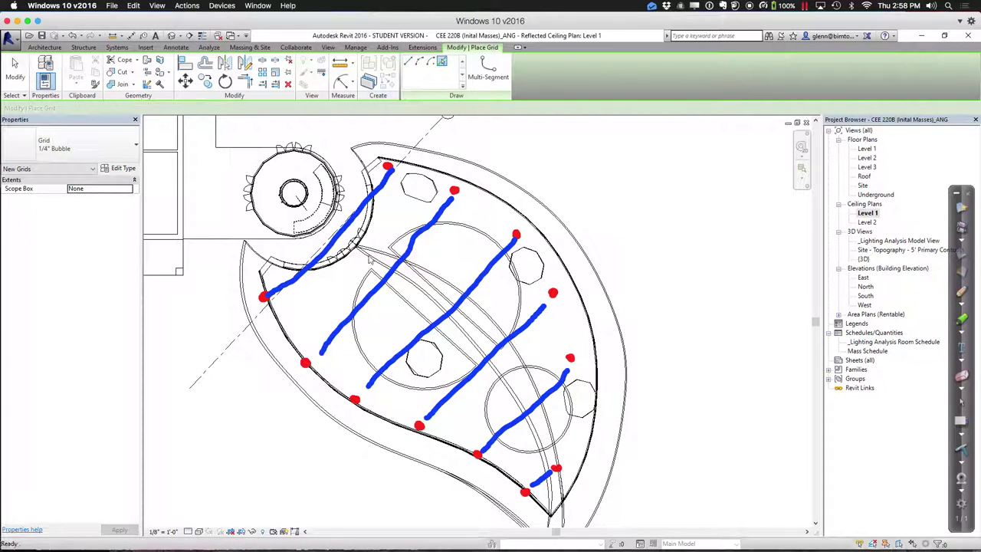
left_click(236, 344)
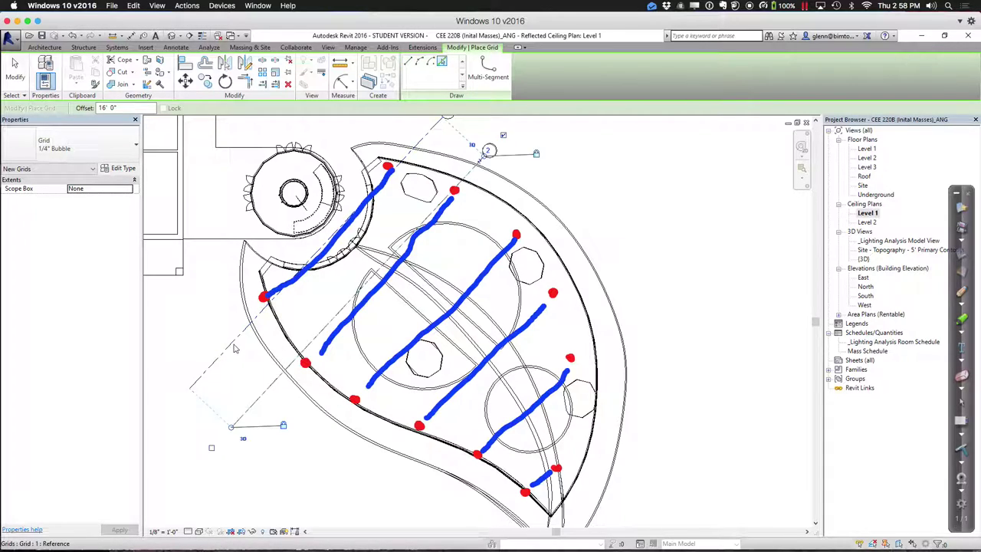
left_click(265, 400)
left_click(307, 438)
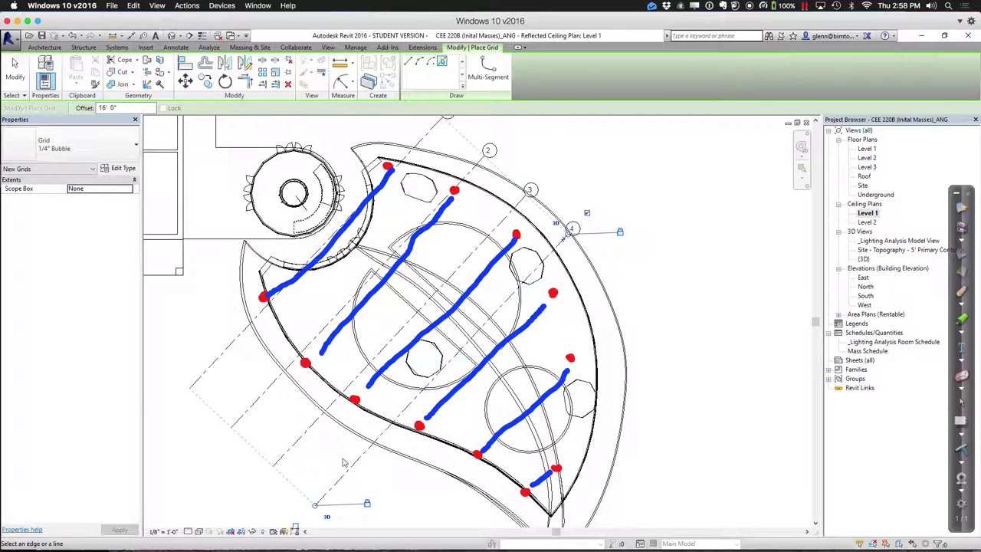
left_click(367, 457)
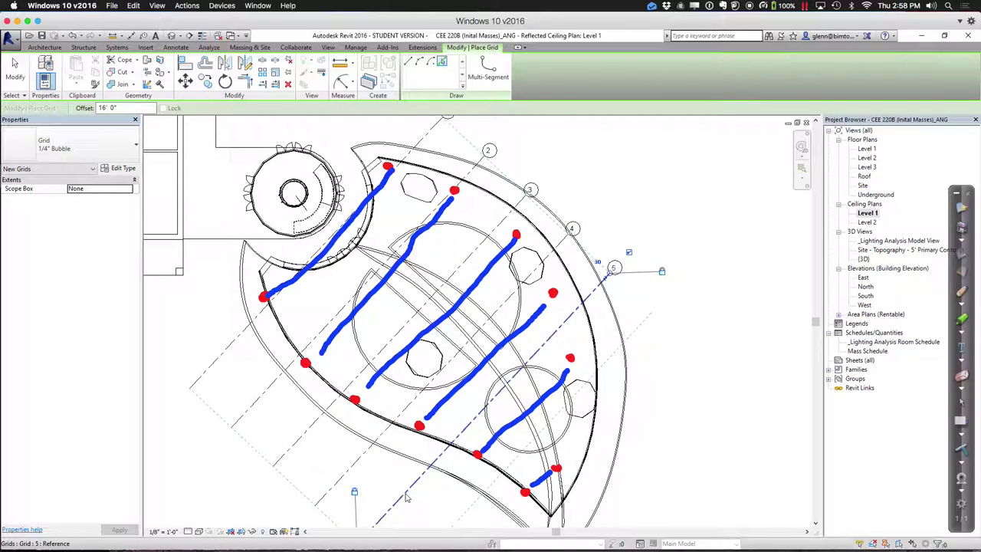
left_click(417, 481)
left_click(461, 524)
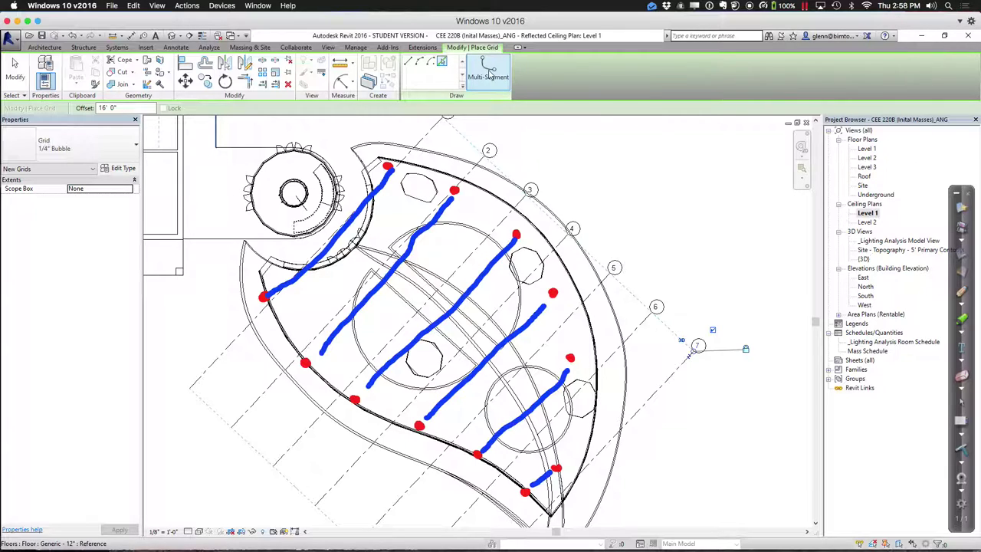
Start a multi-segment grid 8 with an arc from the top red dot along the curved edge.
left_click(489, 74)
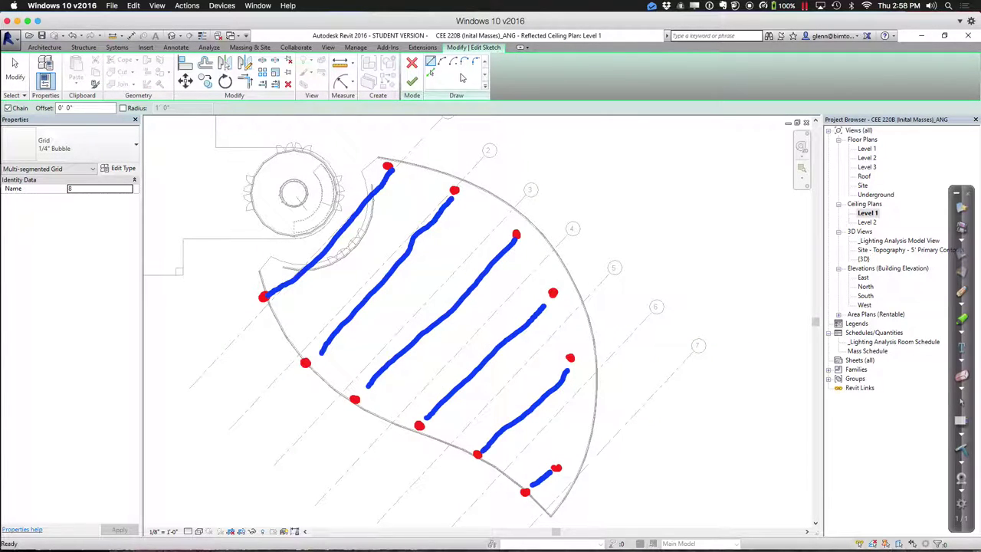
left_click(443, 66)
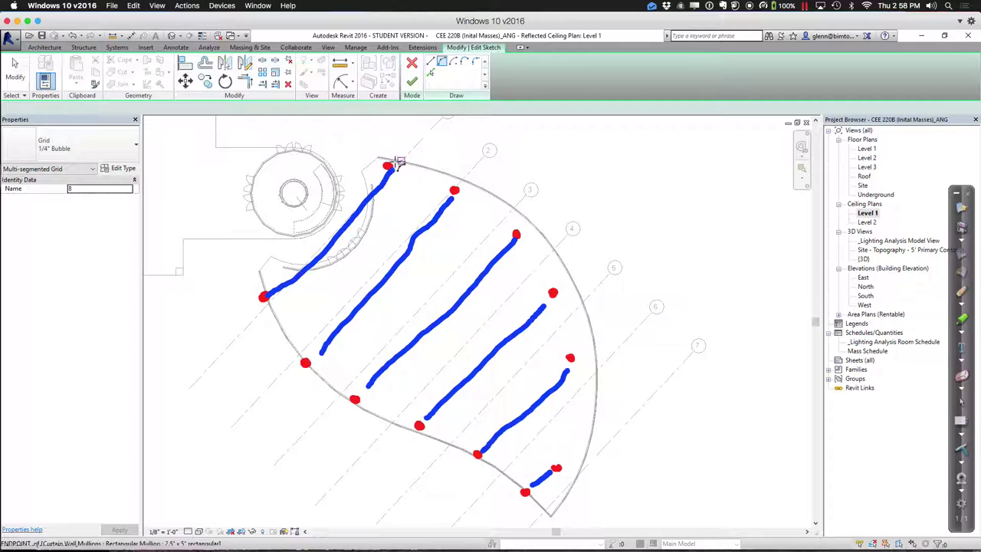
left_click(370, 163)
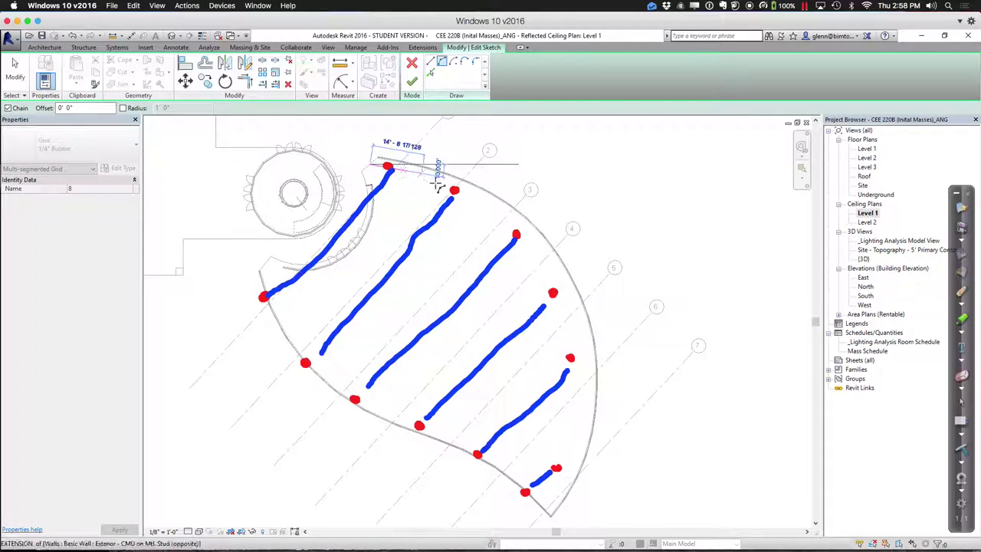
left_click(520, 222)
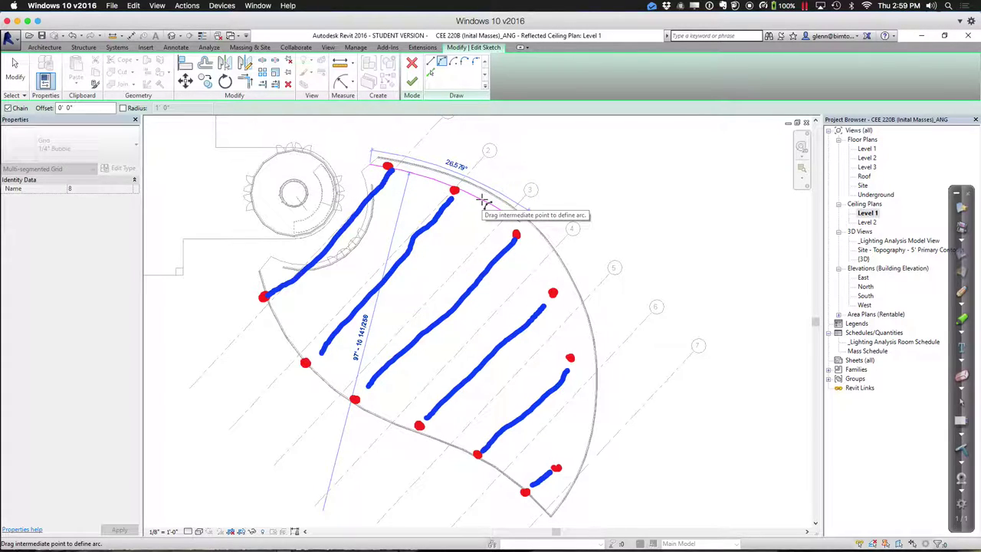
left_click(483, 201)
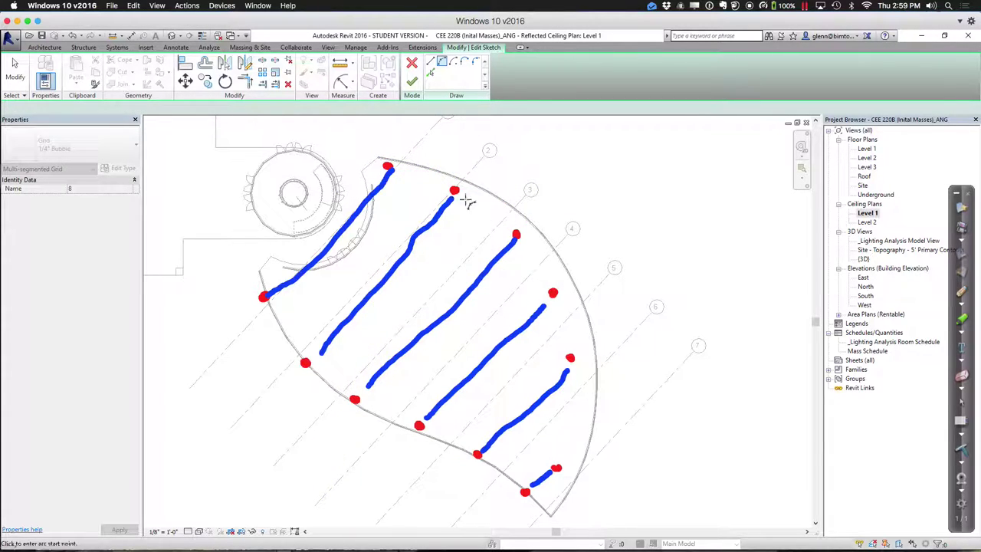
left_click(366, 163)
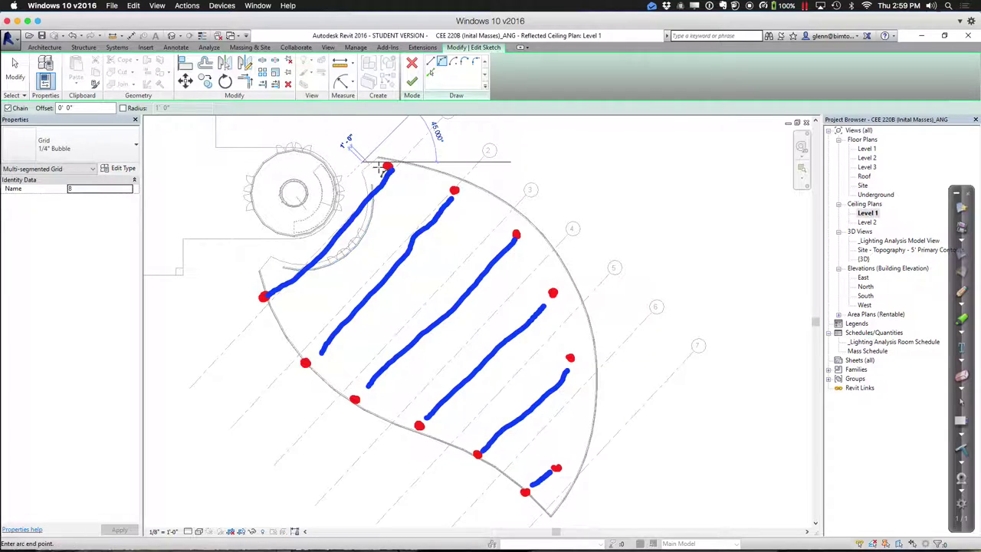
left_click(517, 235)
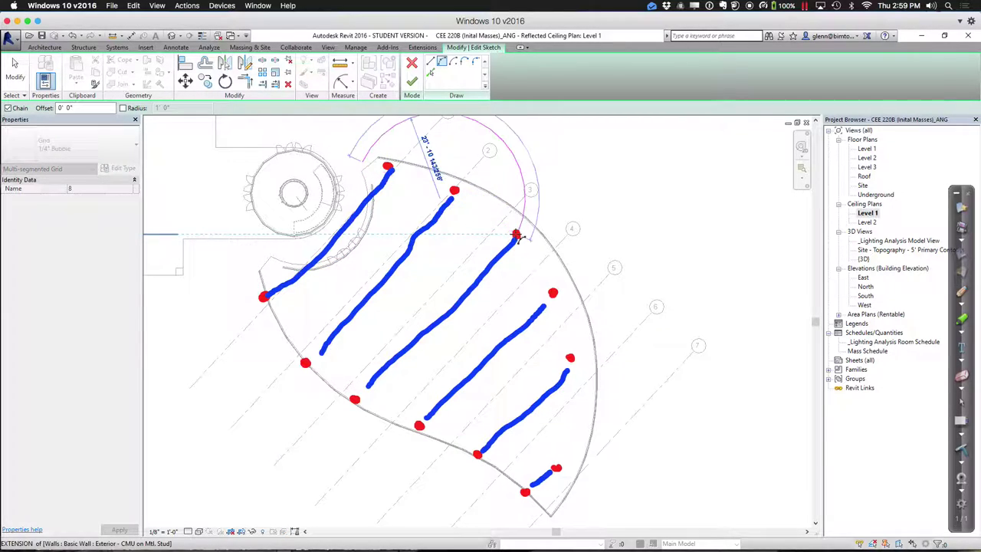
left_click(483, 207)
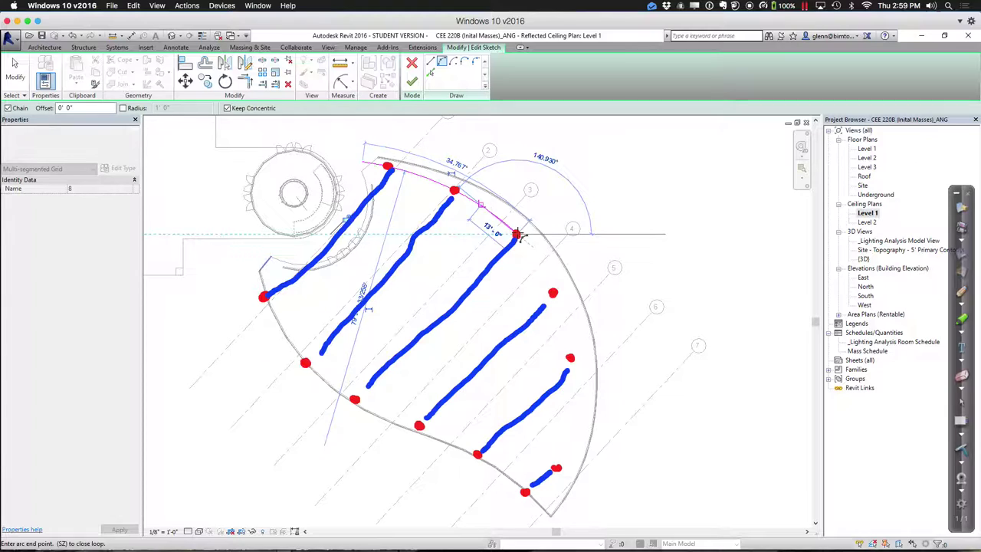
Extend grid 8 with tangent arcs down to the lower tip, finish the sketch, and start a new grid.
left_click(572, 359)
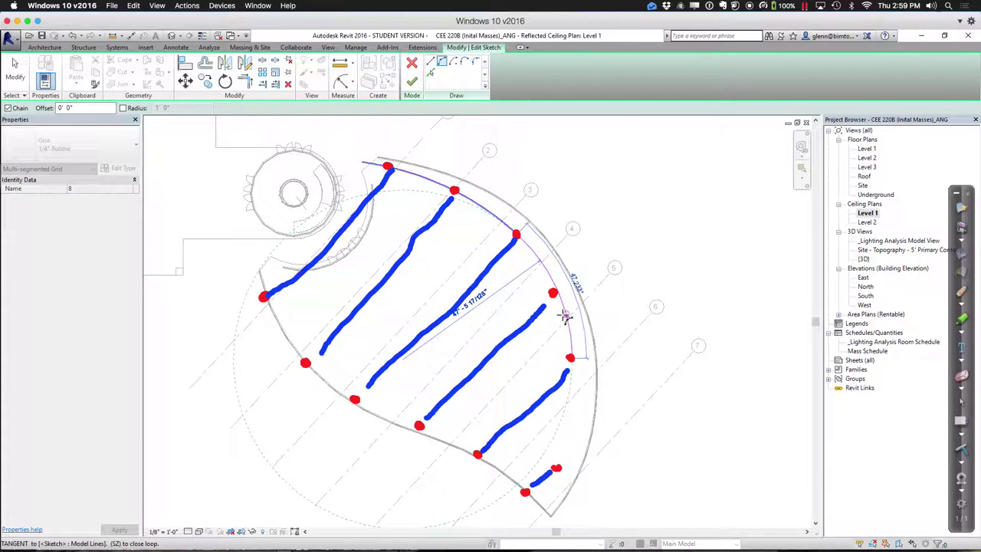
left_click(569, 344)
mouse_move(585, 449)
middle_mouse_down()
mouse_move(586, 387)
mouse_move(602, 456)
mouse_move(620, 462)
mouse_move(620, 453)
mouse_move(602, 454)
middle_mouse_up()
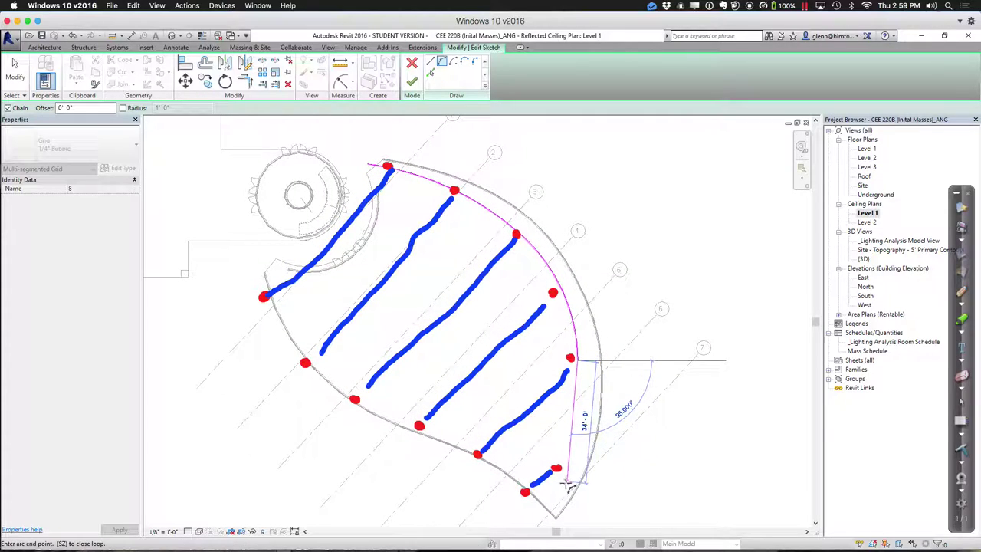
left_click(550, 509)
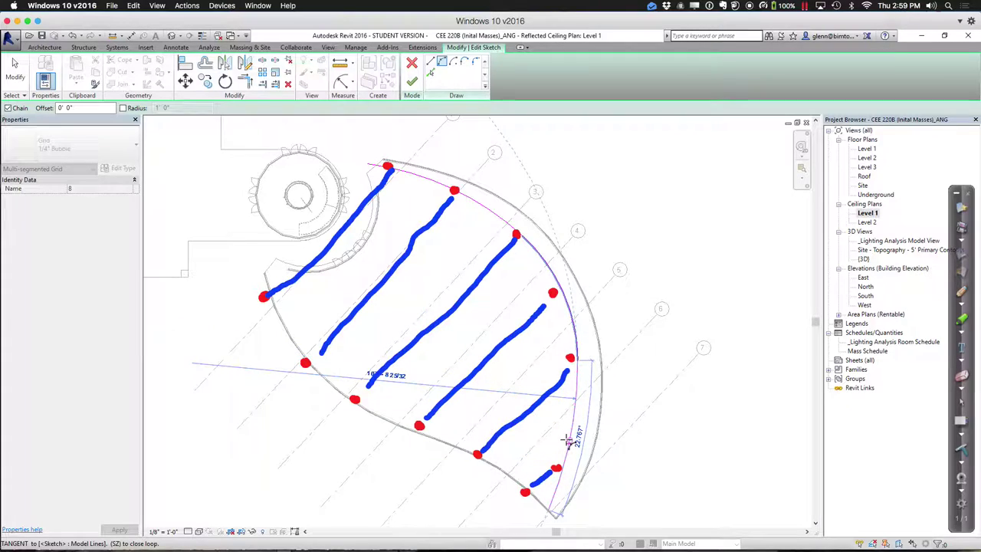
left_click(568, 439)
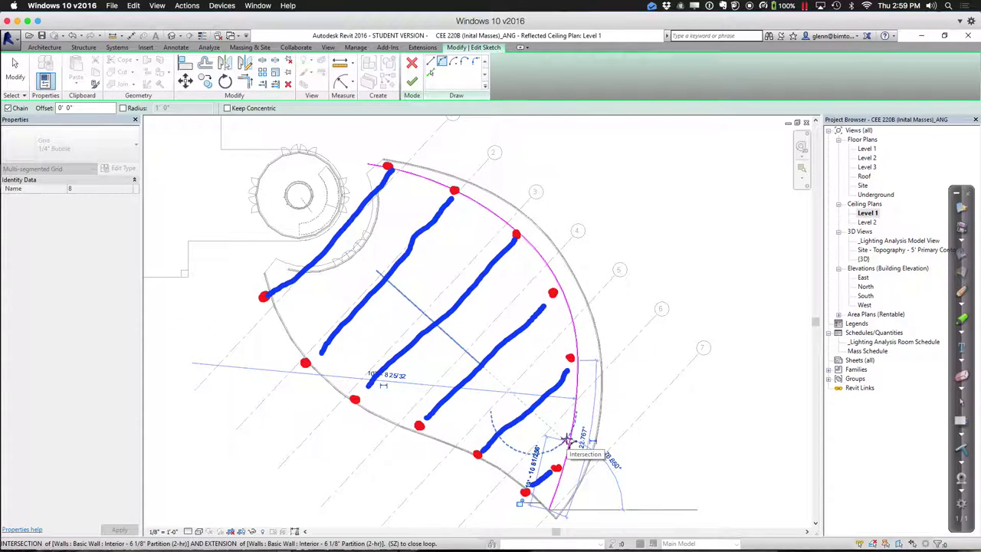
key("Escape")
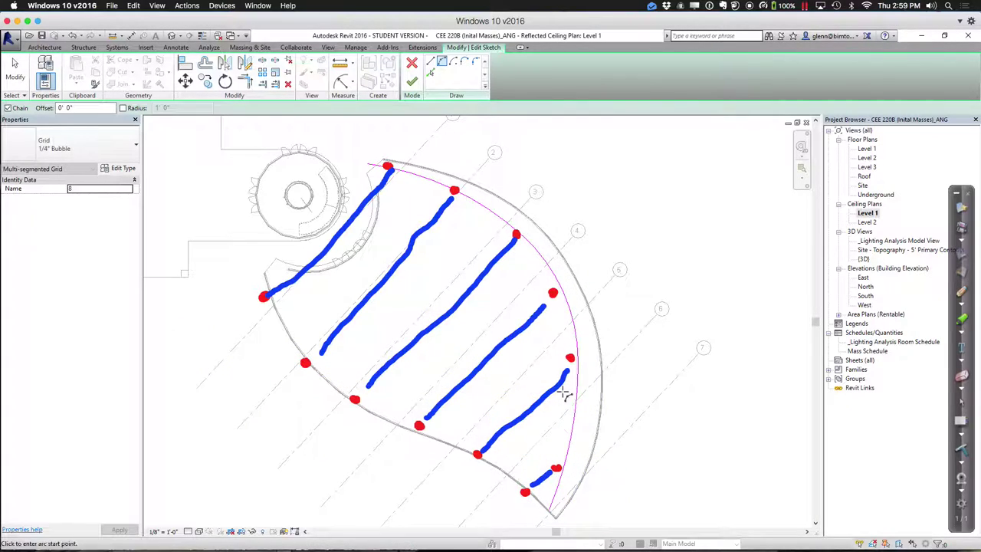
left_click(411, 81)
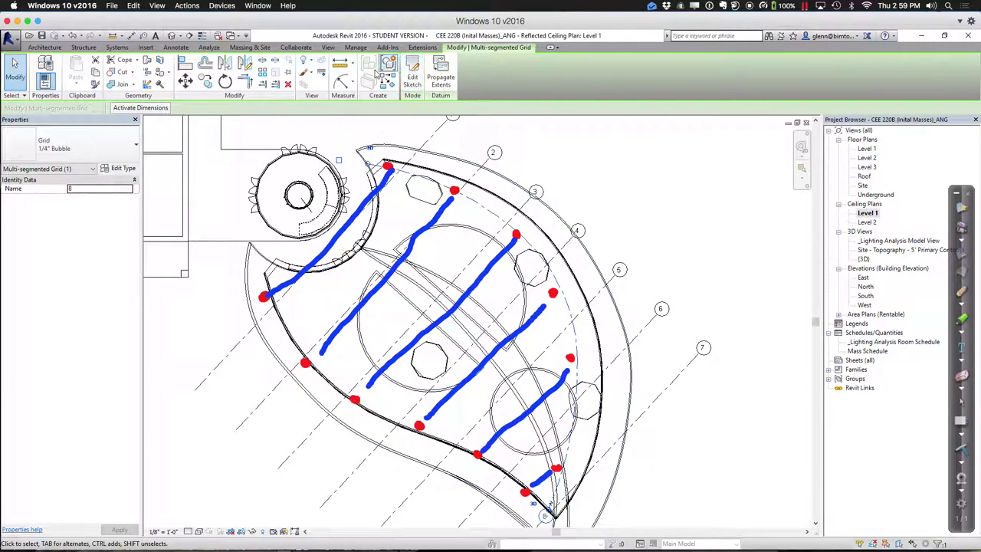
left_click(46, 47)
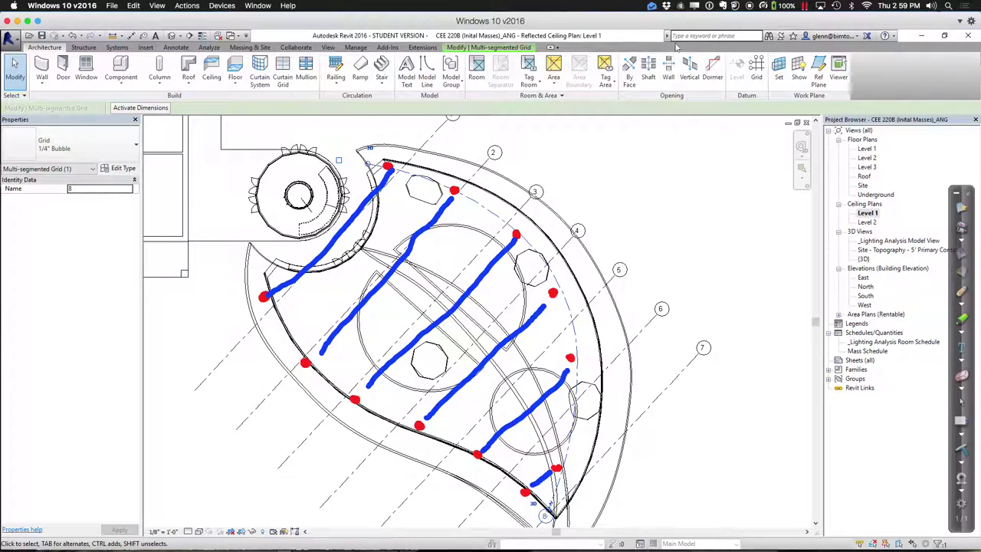
left_click(757, 75)
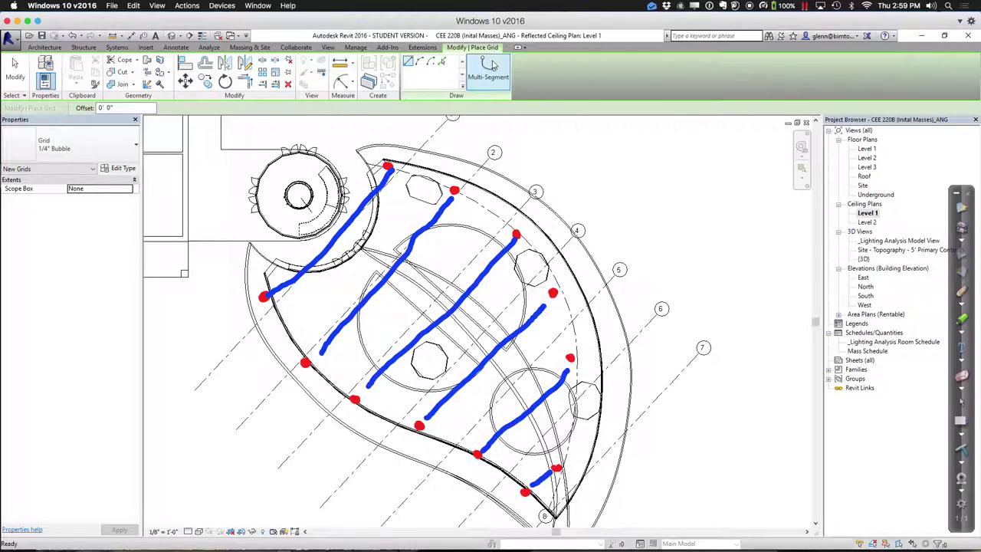
Begin grid 9 along the lower-left wall, redrawing its first segment as a start-end arc.
left_click(488, 69)
left_click(256, 262)
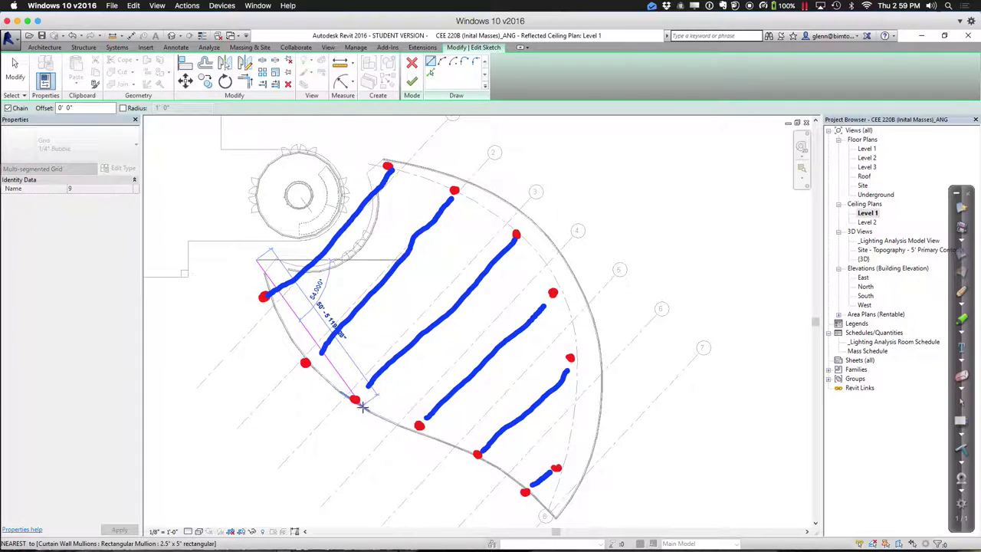
left_click(364, 407)
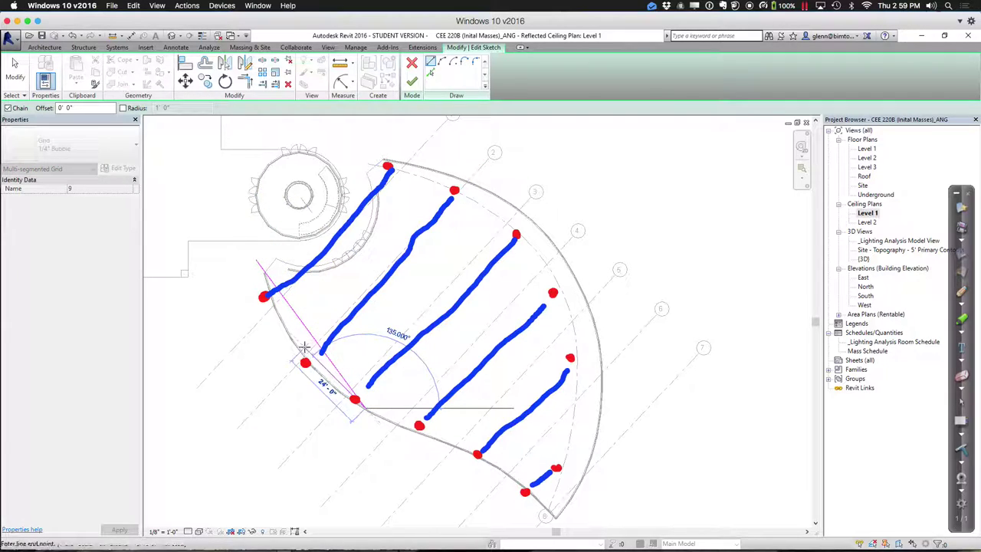
key("Escape")
key("Escape")
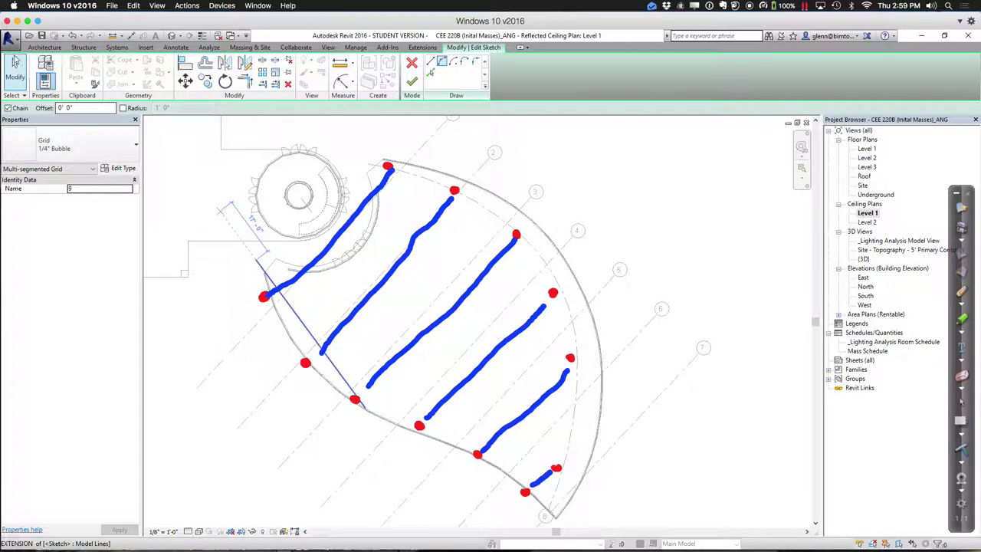
left_click(304, 323)
left_click(298, 327)
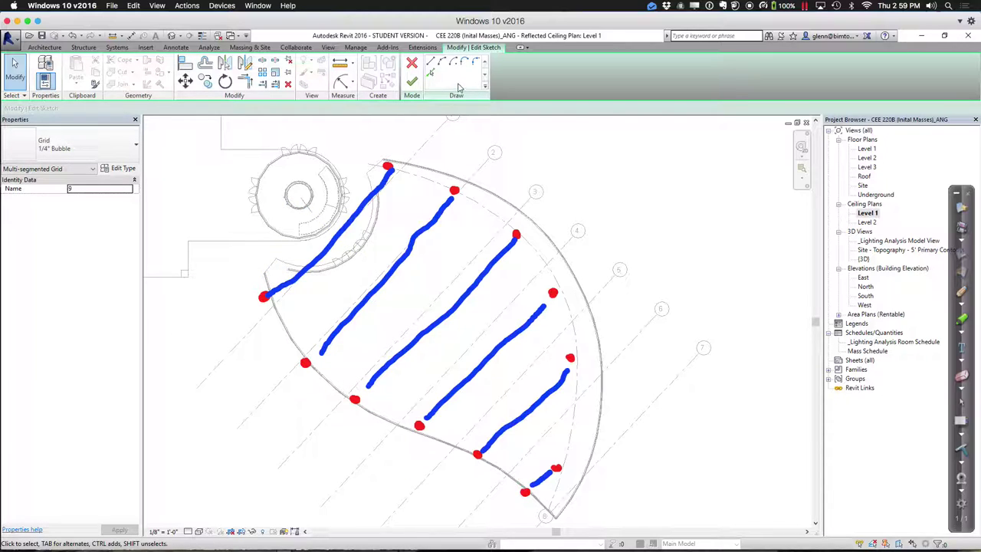
left_click(443, 62)
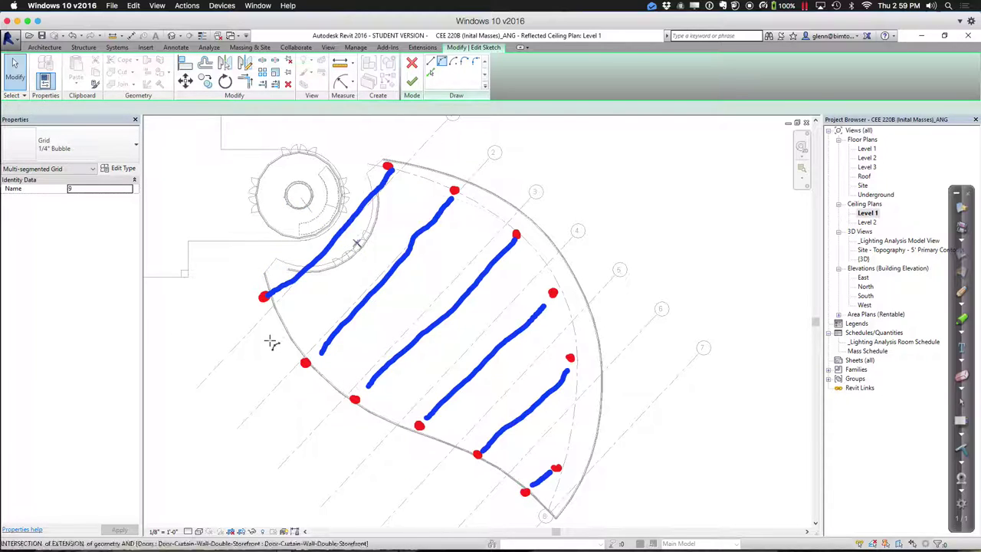
left_click(259, 265)
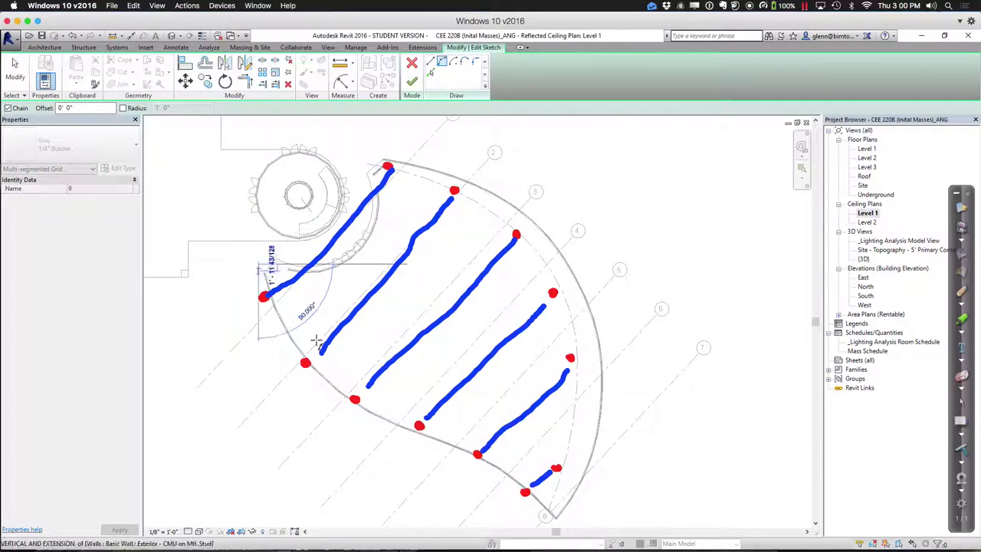
left_click(367, 427)
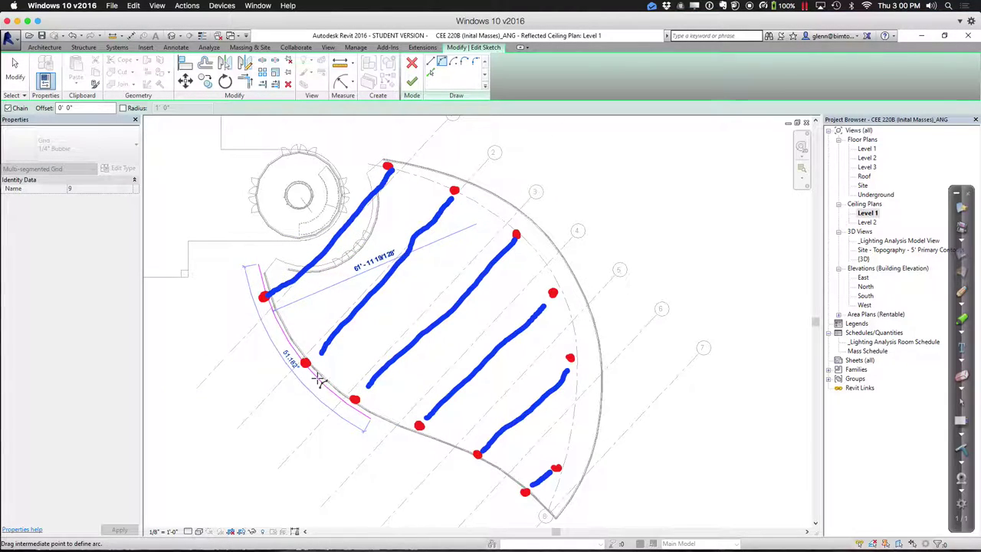
left_click(322, 384)
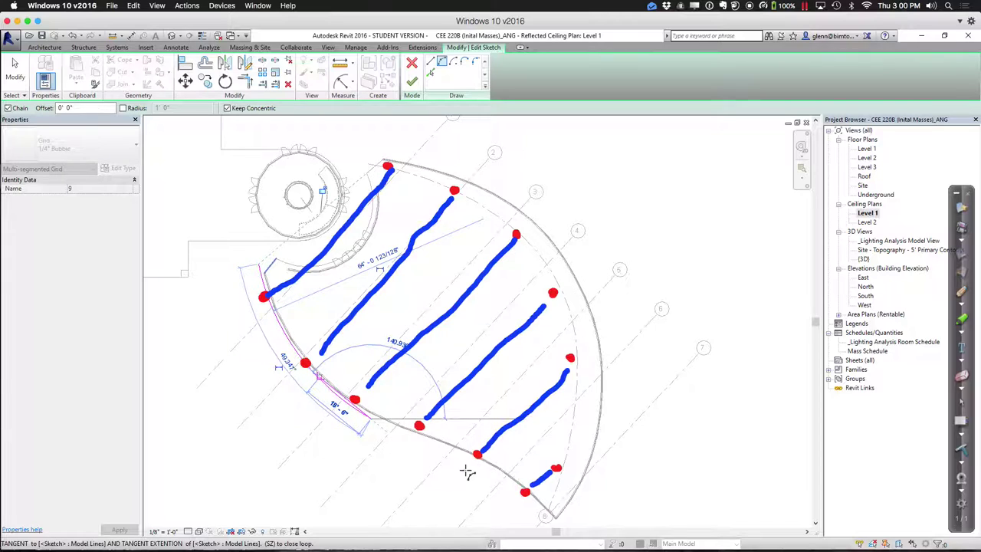
Add a straight segment and tangent arc down the wall, finish grid 9, and open Structural Column.
key("l")
key("i")
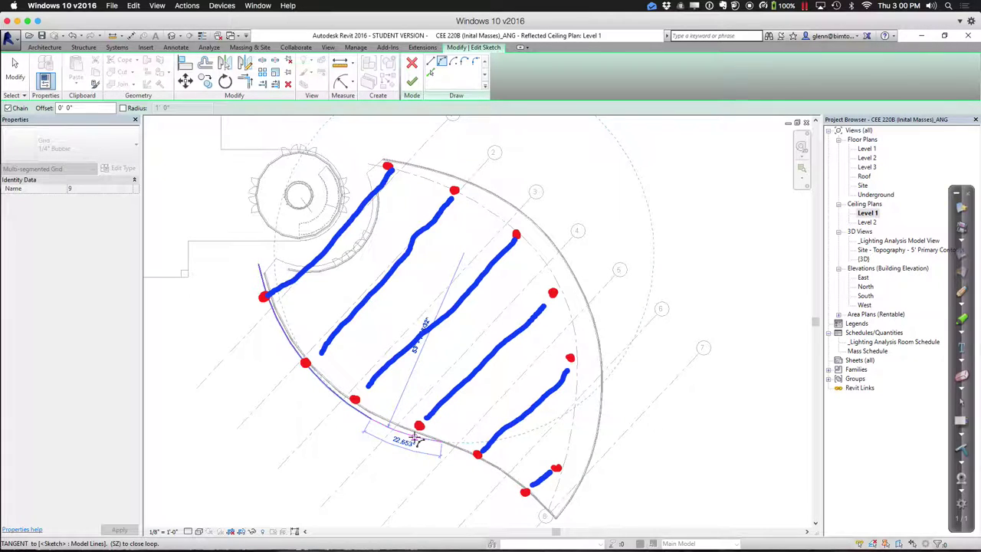
left_click(530, 501)
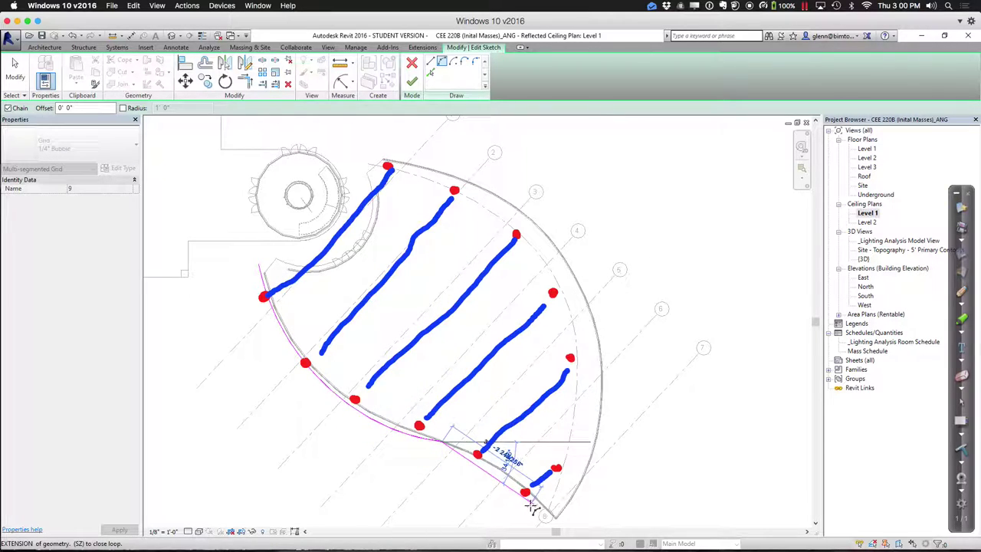
left_click(507, 474)
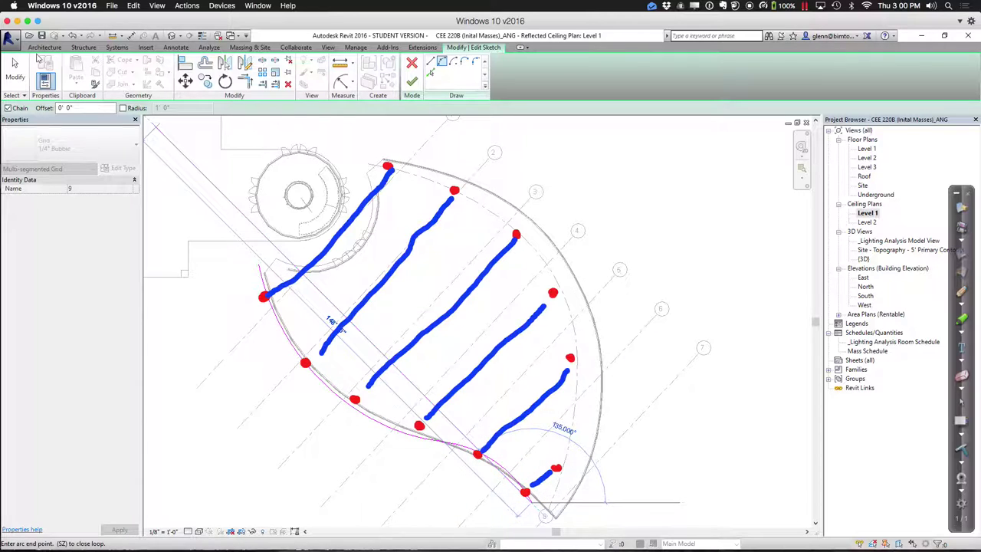
left_click(26, 77)
mouse_move(401, 420)
middle_mouse_down()
mouse_move(396, 383)
mouse_move(365, 405)
mouse_move(396, 394)
mouse_move(421, 443)
mouse_move(409, 434)
middle_mouse_up()
left_click(411, 83)
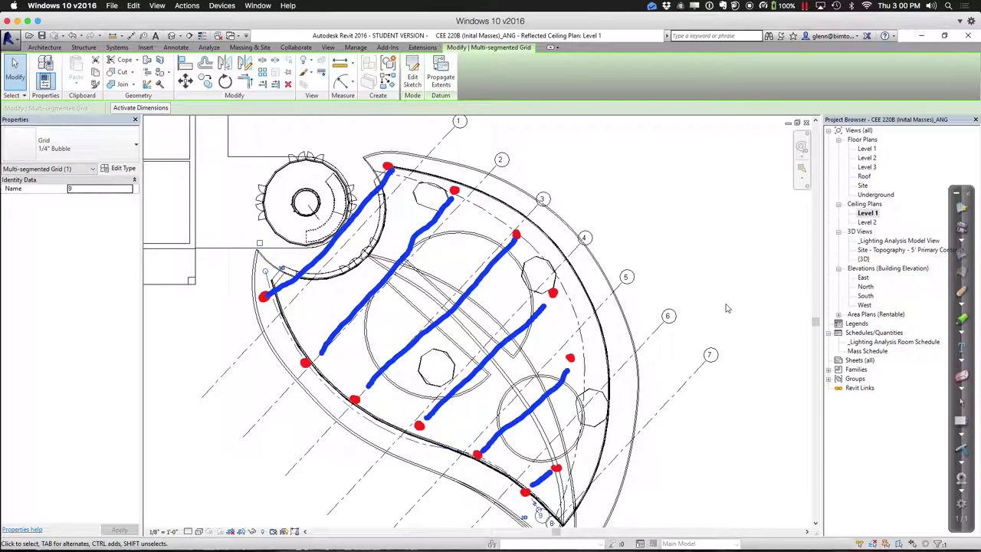
left_click(51, 49)
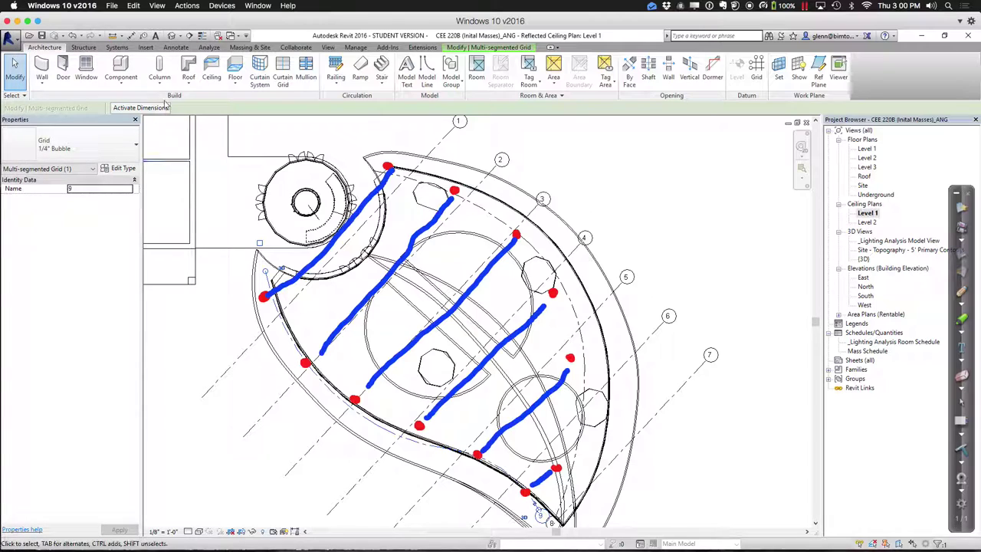
left_click(164, 84)
Choose W10X49 structural columns At Grids, picking grids 2, 3, 4 and the curved grid.
left_click(171, 100)
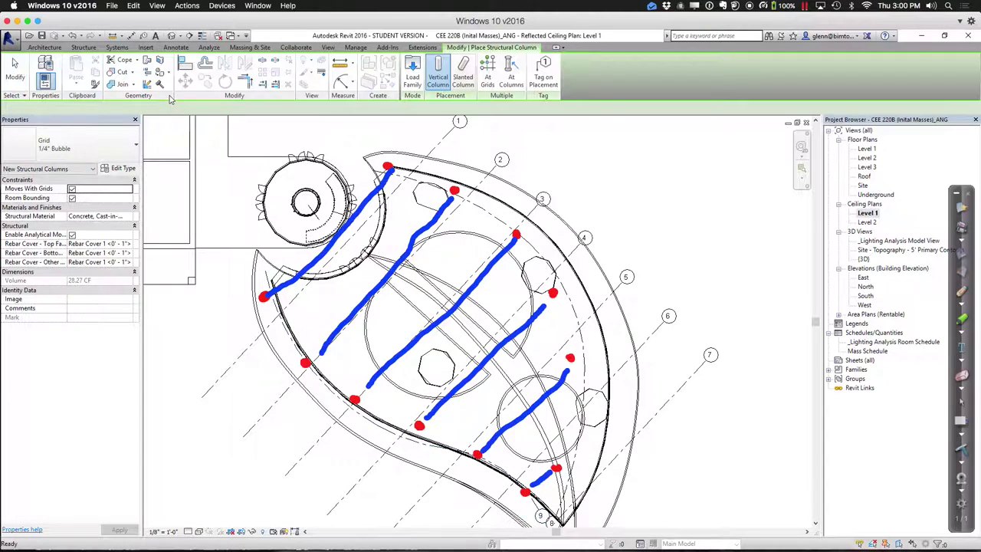
left_click(68, 151)
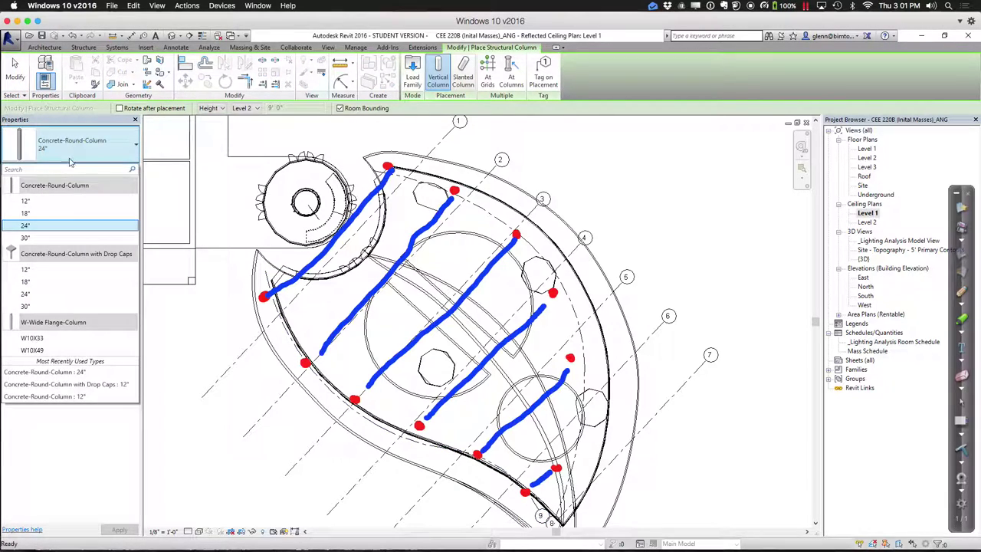
left_click(36, 350)
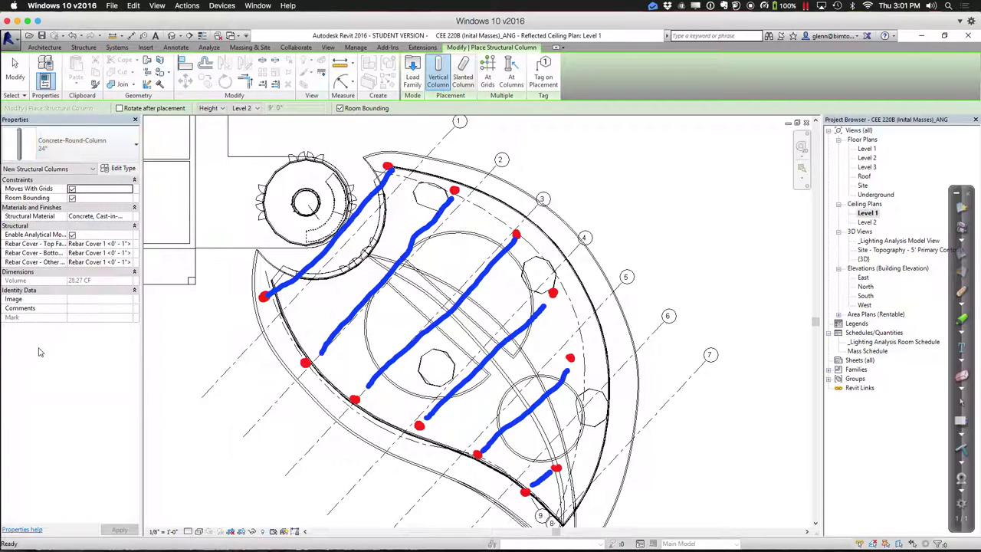
left_click(487, 74)
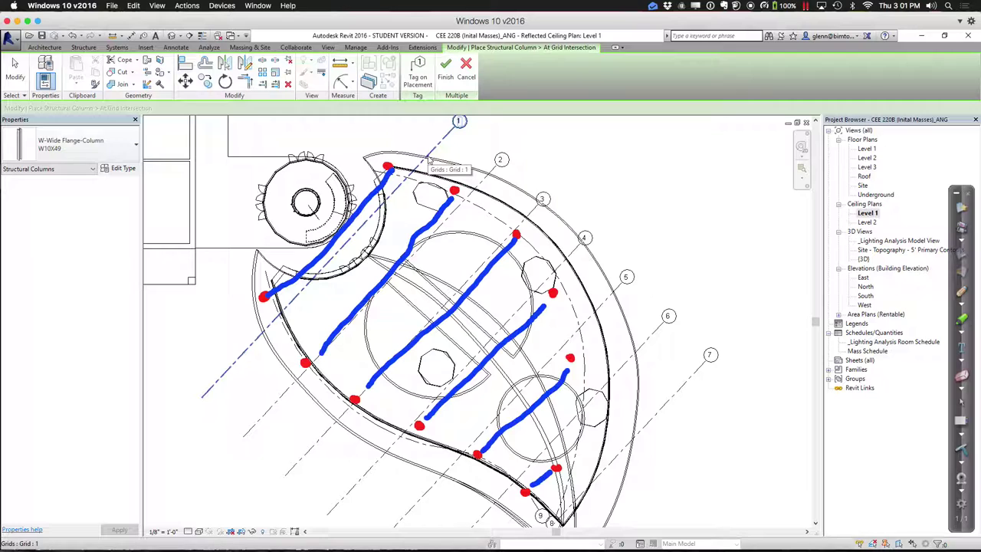
left_click(485, 181)
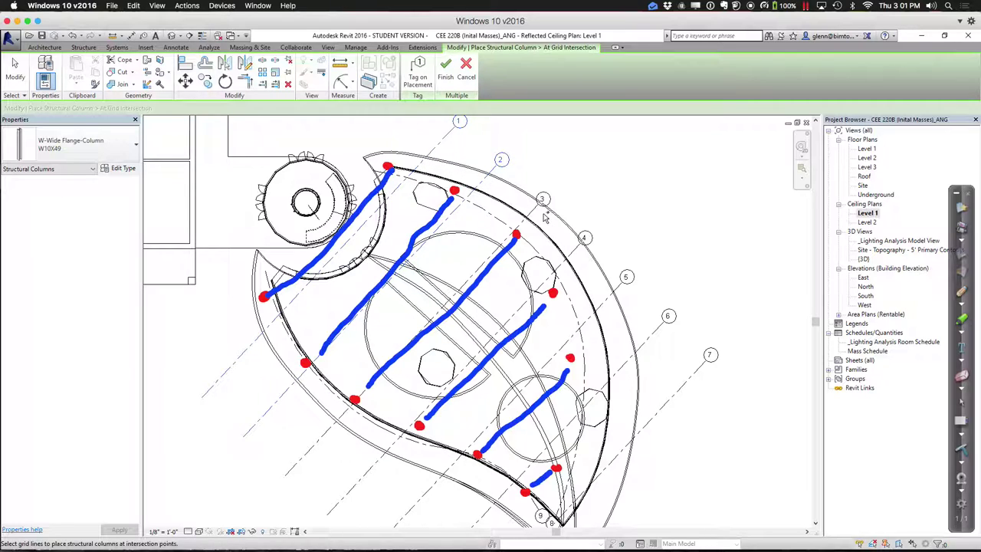
left_click(537, 217, "ctrl")
left_click(574, 251, "ctrl")
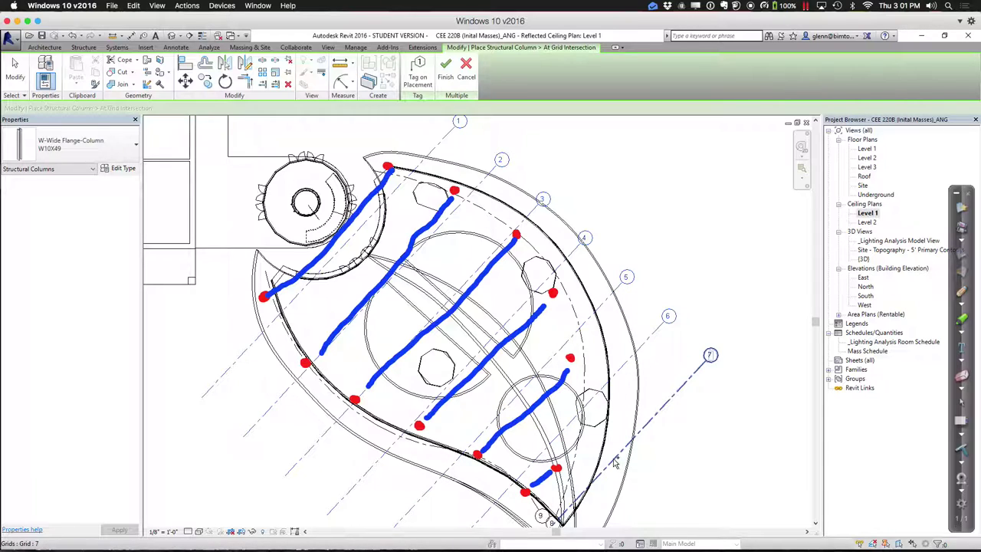
left_click(478, 213)
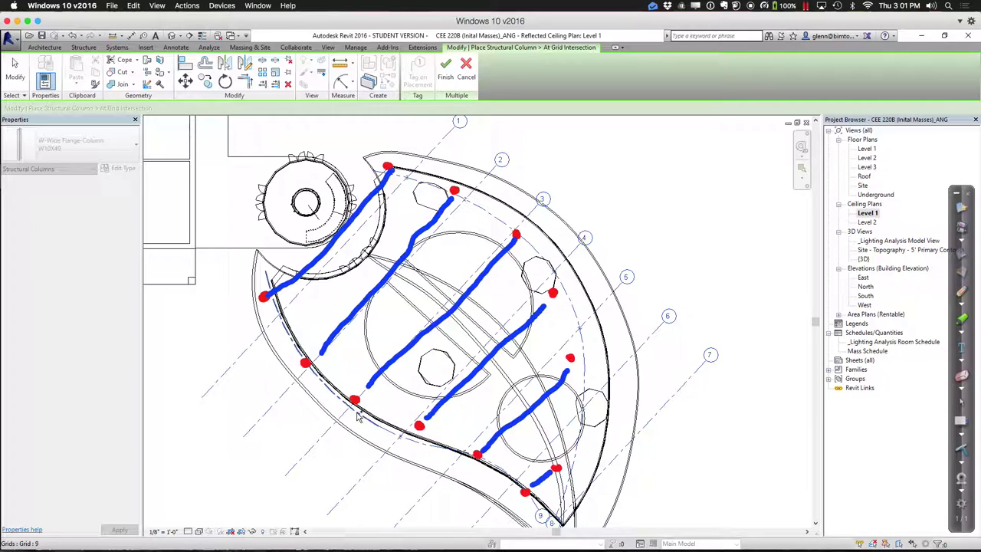
Place the columns at the picked intersections and clear the Ink2Go annotations.
left_click(445, 69)
scroll(517, 179, "up", 3)
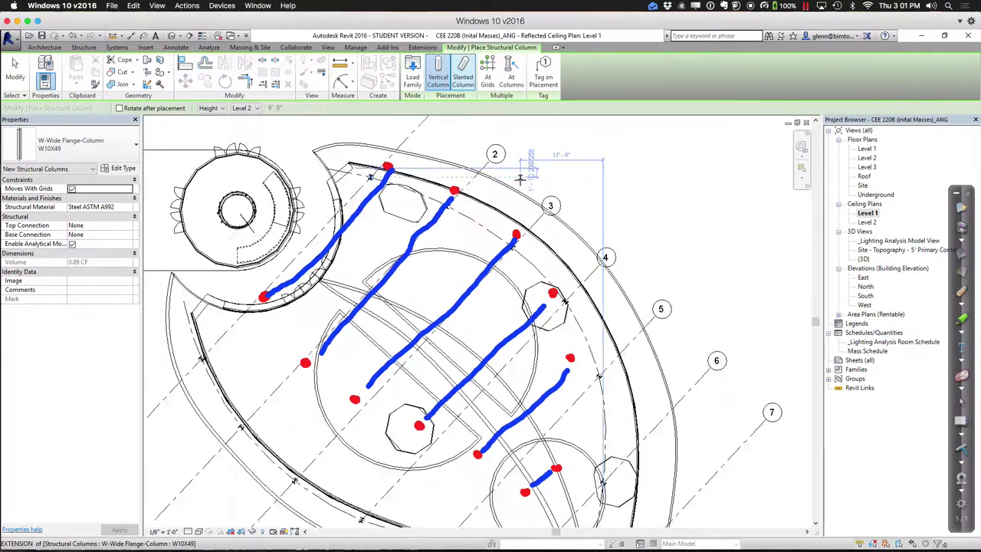
scroll(518, 180, "up", 3)
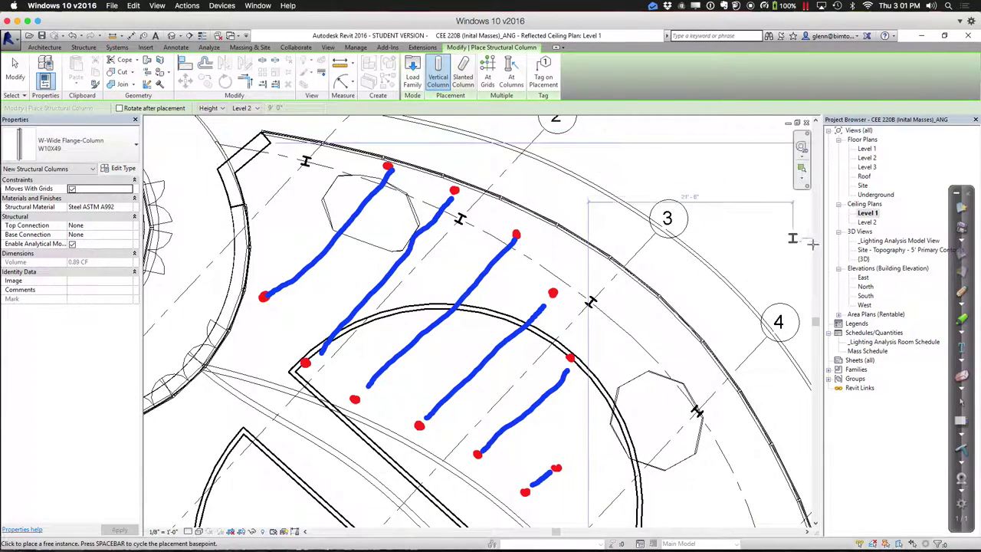
left_click(960, 454)
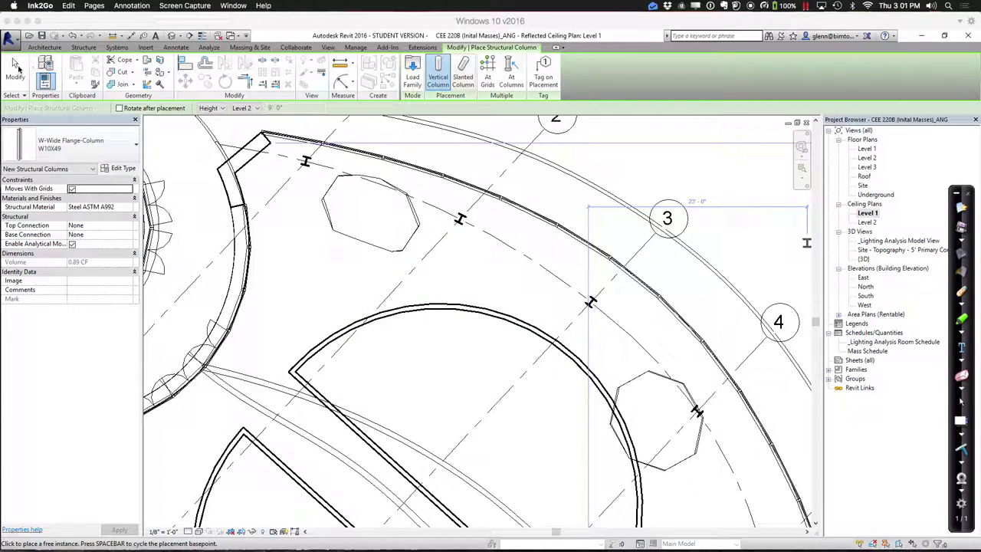
left_click(15, 69)
Rotate the grid 2 column toward its diagonal grid line.
left_click(460, 221)
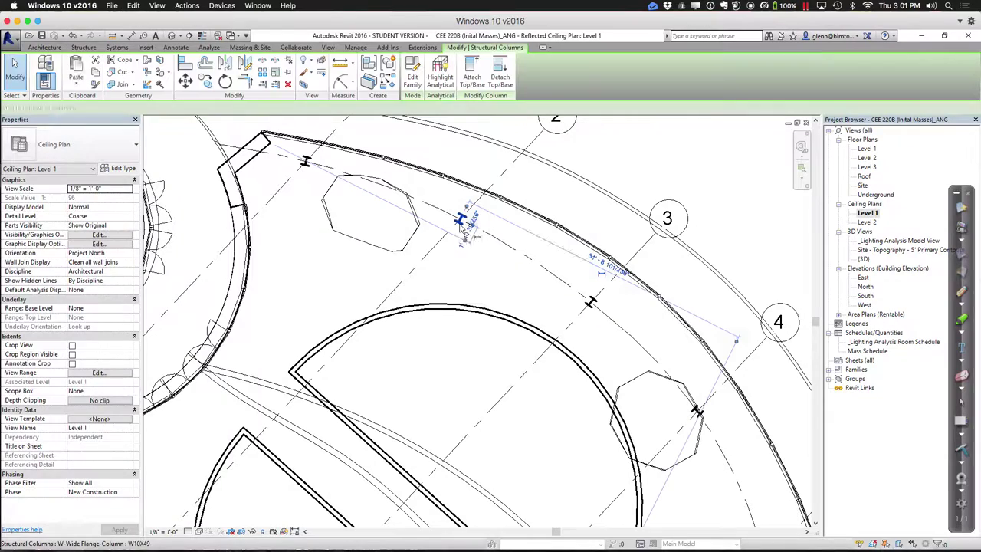
left_click(224, 80)
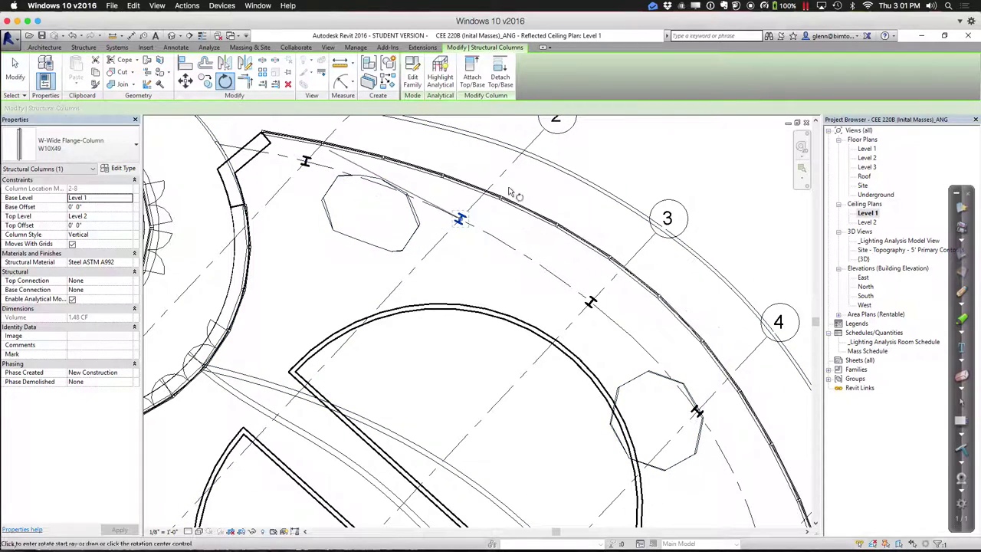
left_click(491, 167)
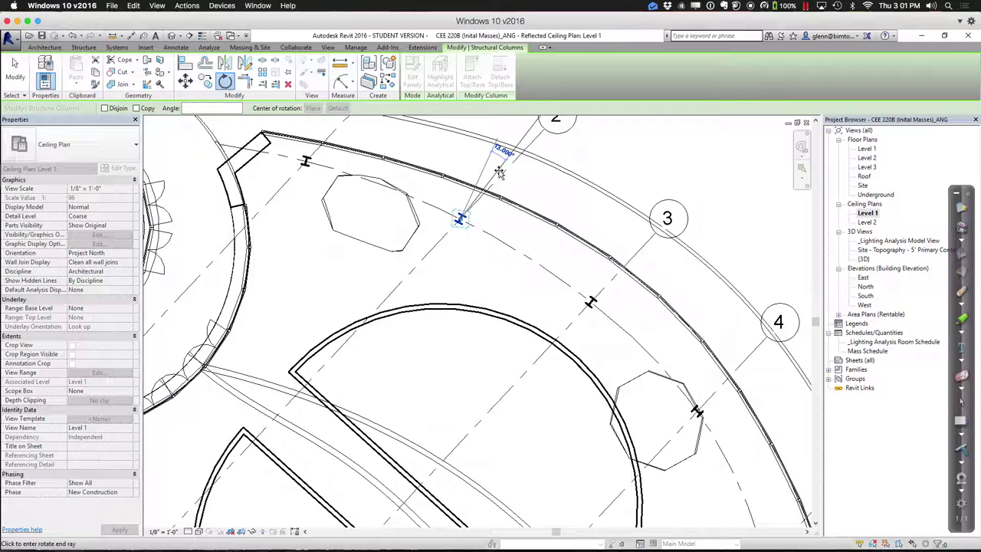
left_click(499, 161)
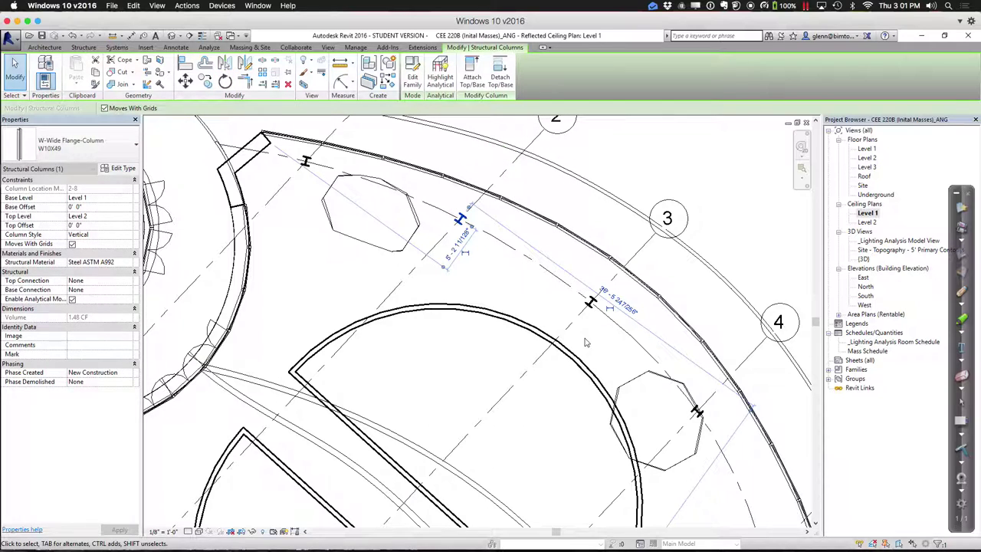
key("Escape")
Rotate the grid 4 column in two passes using RO until it lies on grid 4.
left_click(589, 303)
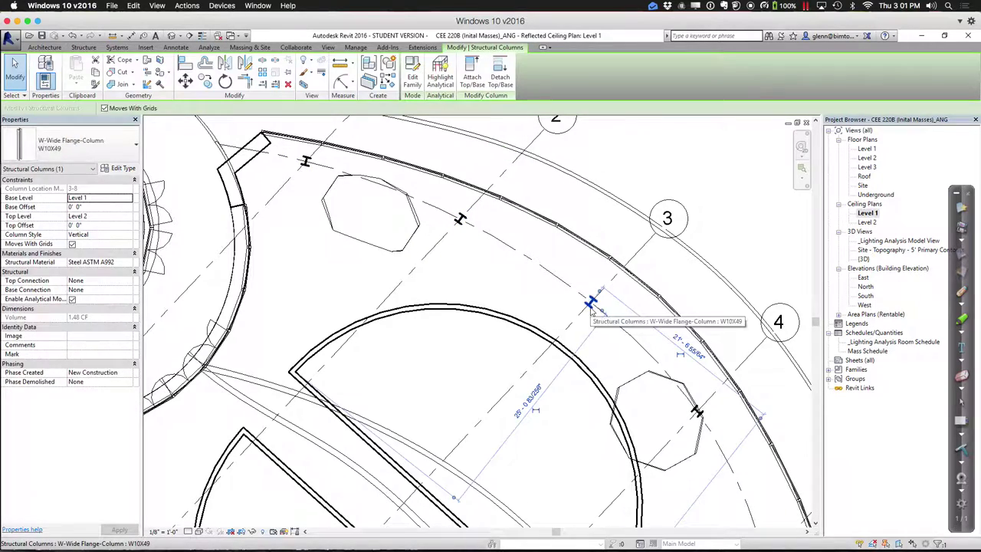
left_click(698, 413)
key("r")
key("o")
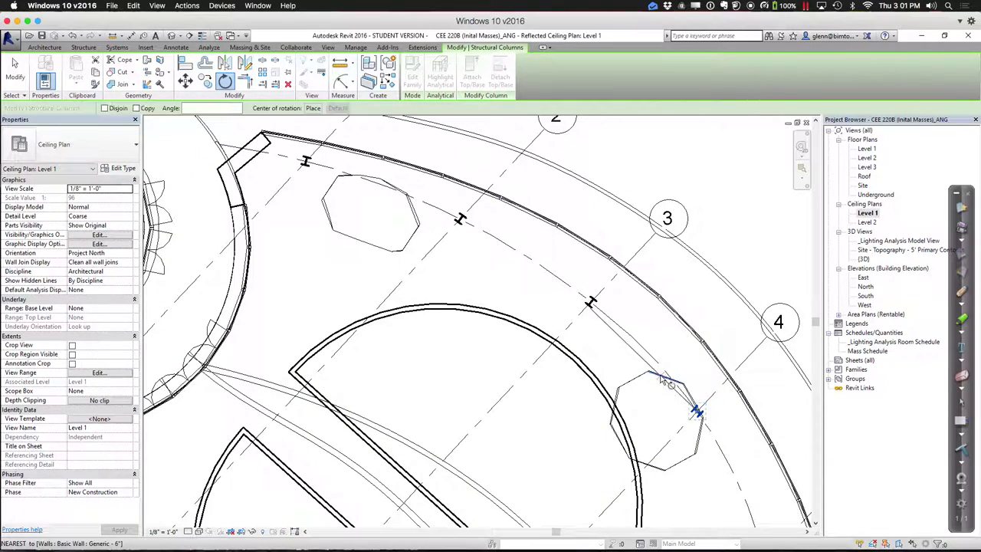
left_click(667, 379)
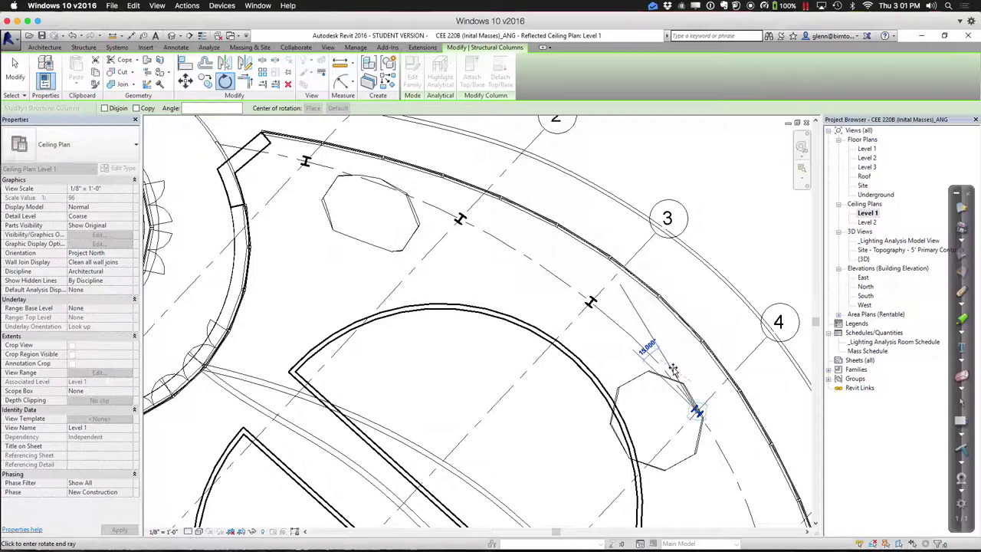
left_click(674, 371)
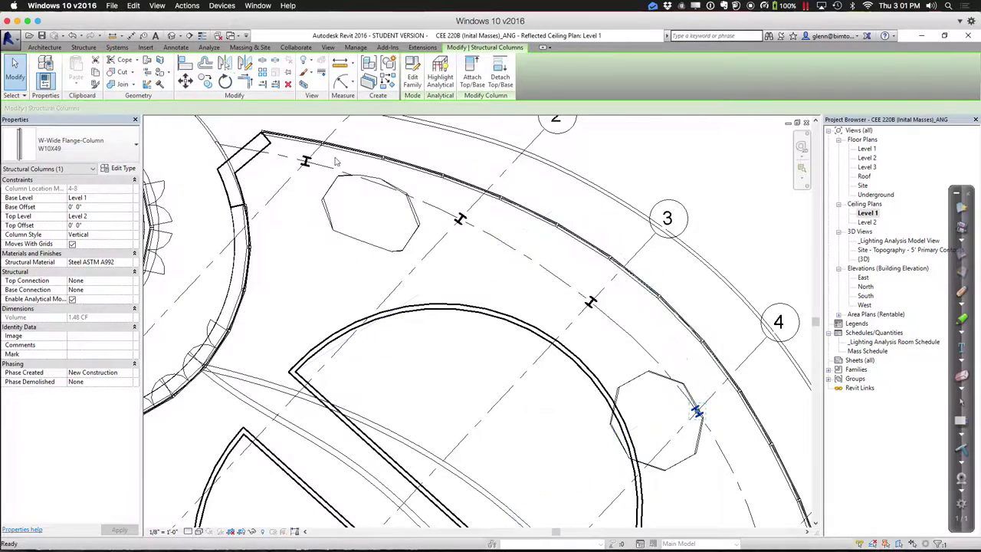
key("r")
key("o")
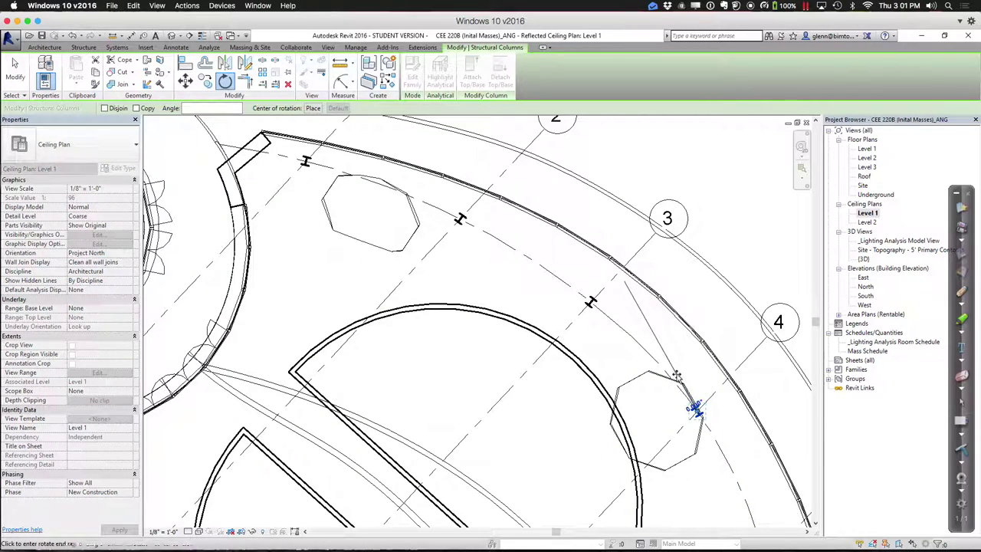
left_click(659, 341)
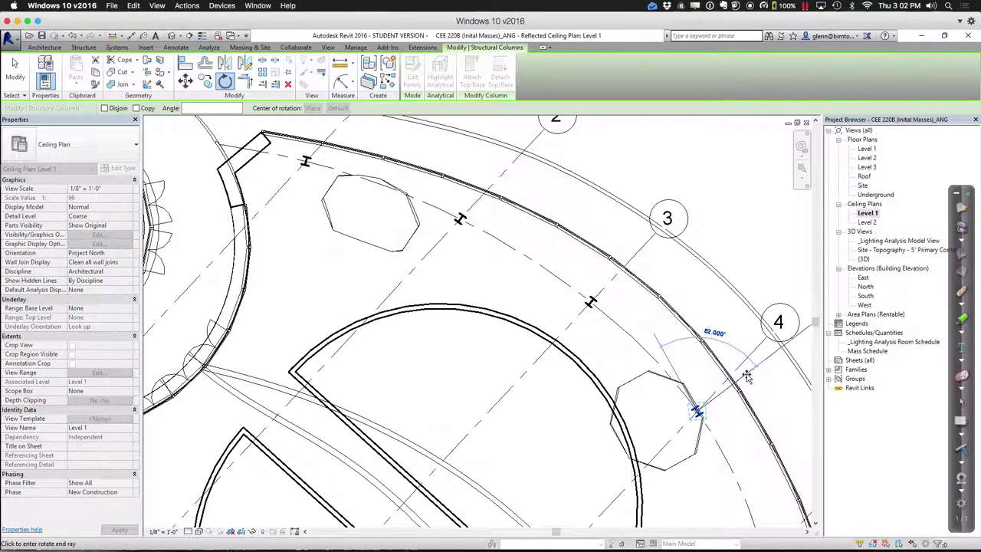
left_click(747, 375)
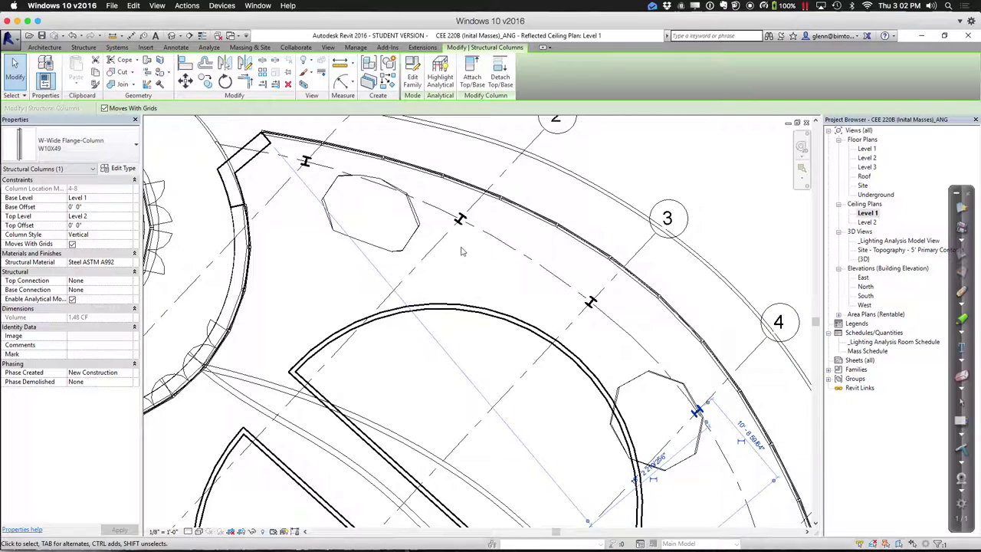
Re-rotate the grid 2 column so it lines up exactly with its grid line.
left_click(459, 220)
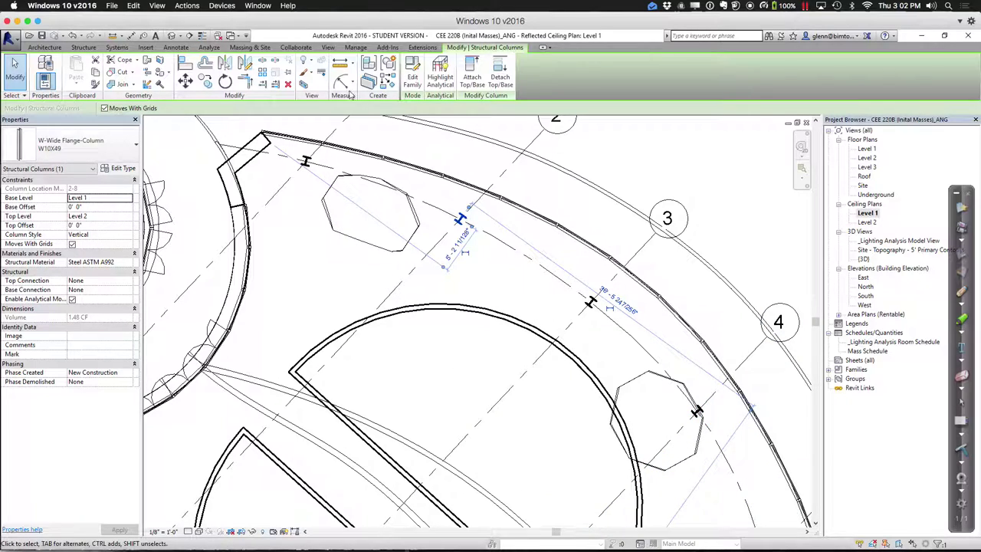
left_click(225, 81)
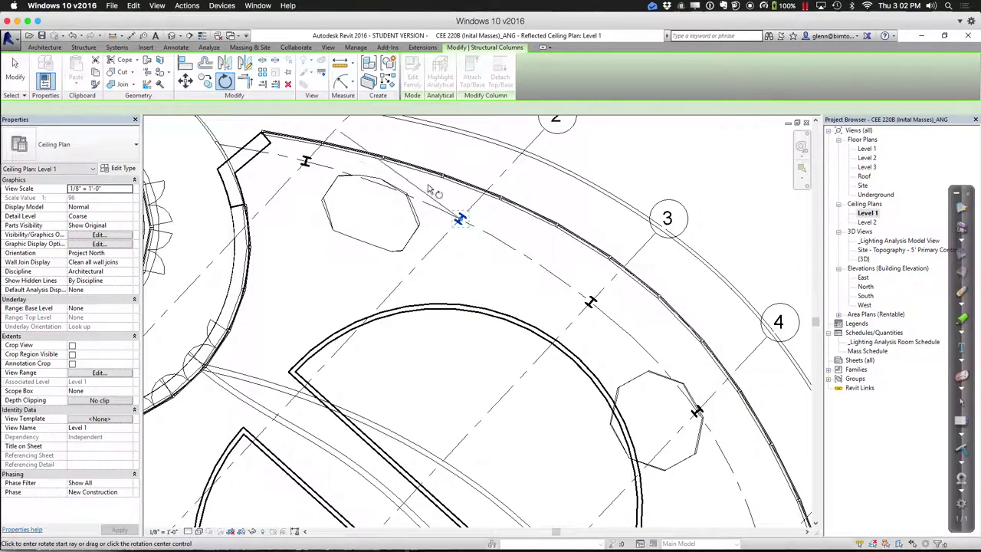
left_click(496, 170)
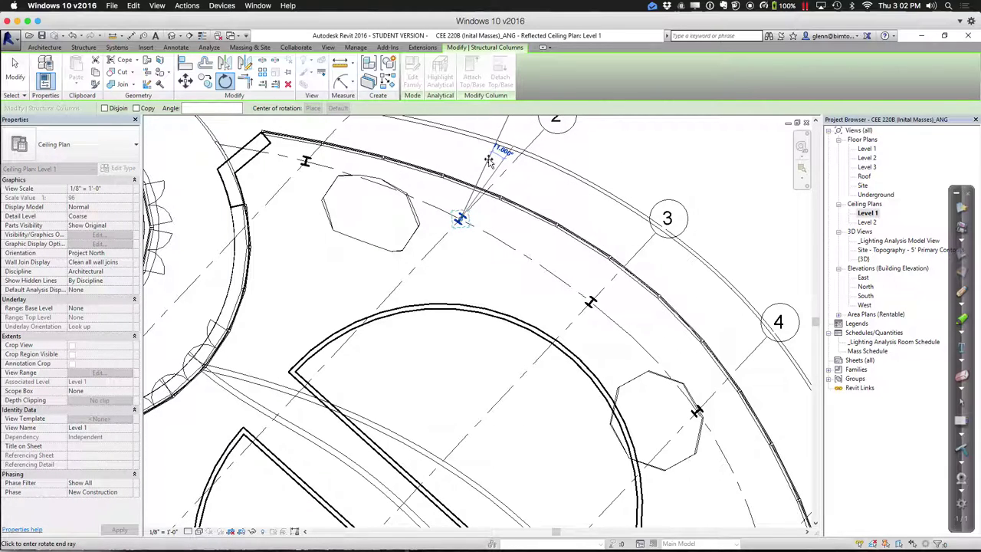
left_click(489, 164)
key("Escape")
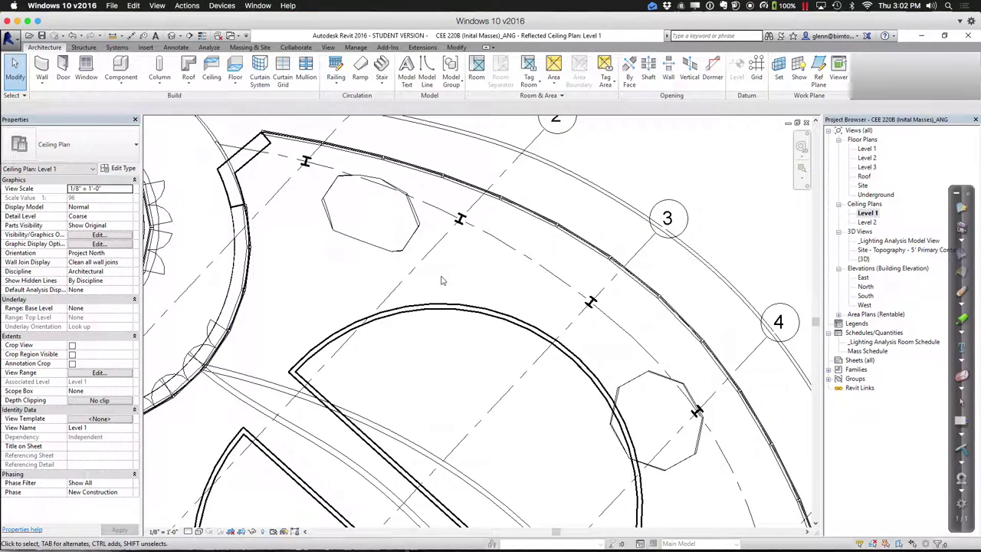
Rotate the grid 5 column to align with the grid 5 line.
middle_click_drag(484, 308, 413, 170)
middle_click_drag(596, 396, 548, 283)
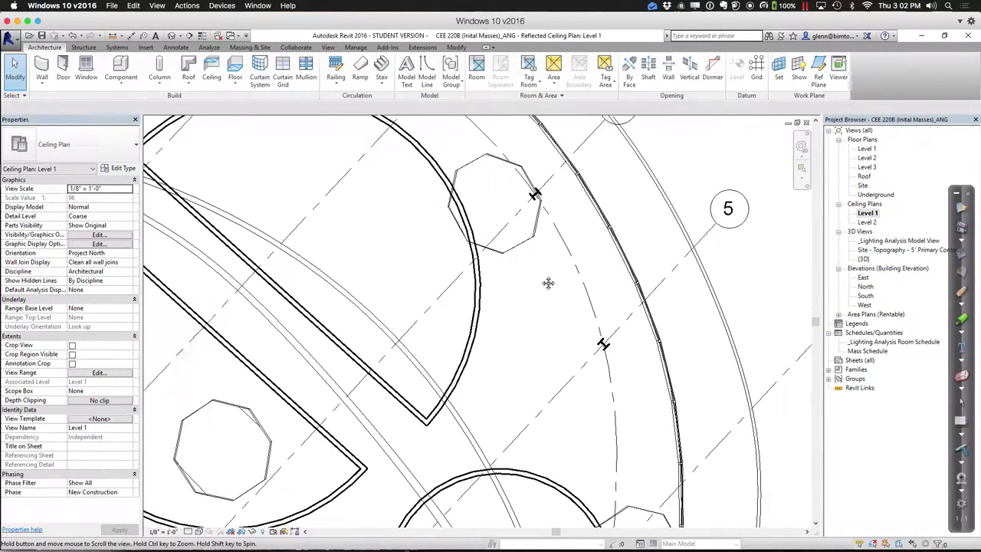
left_click(603, 344)
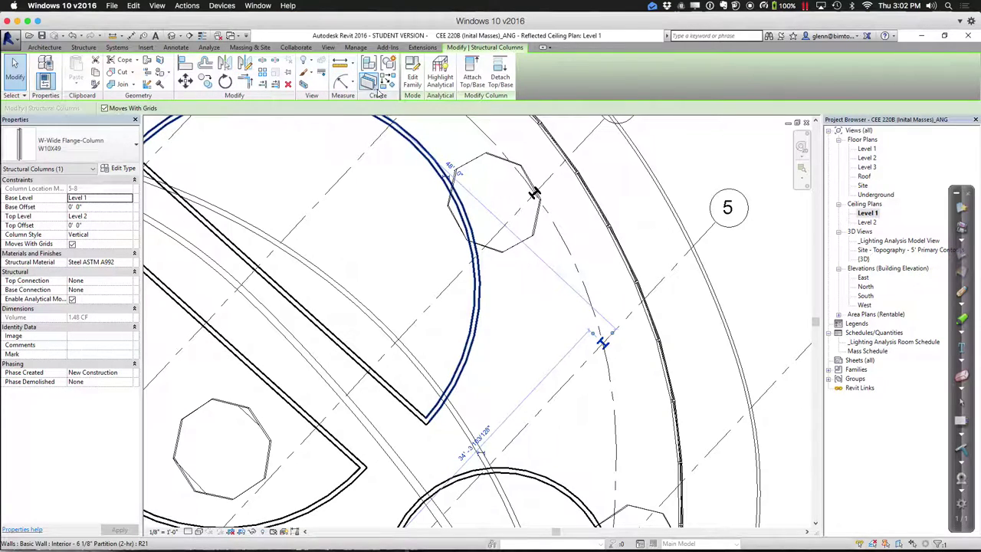
left_click(225, 82)
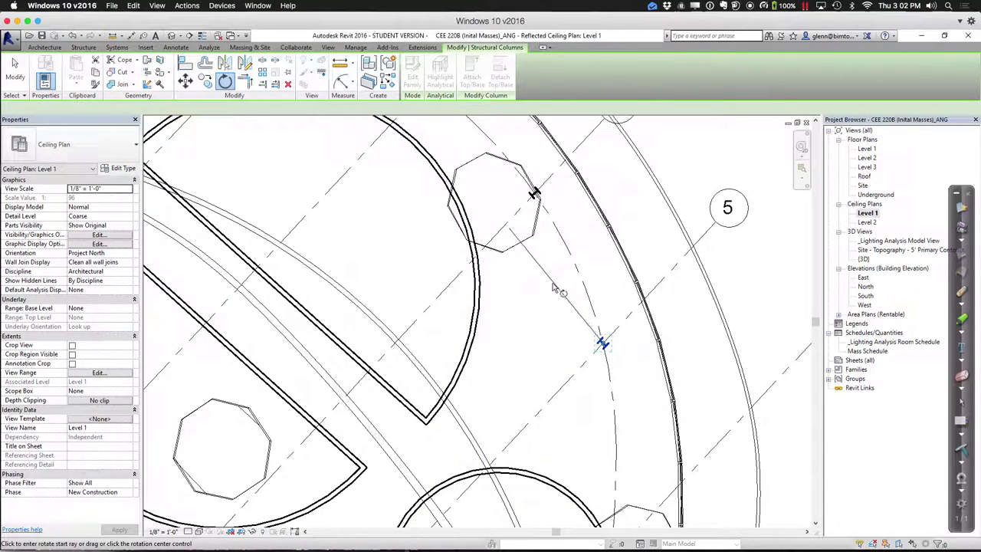
left_click(550, 280)
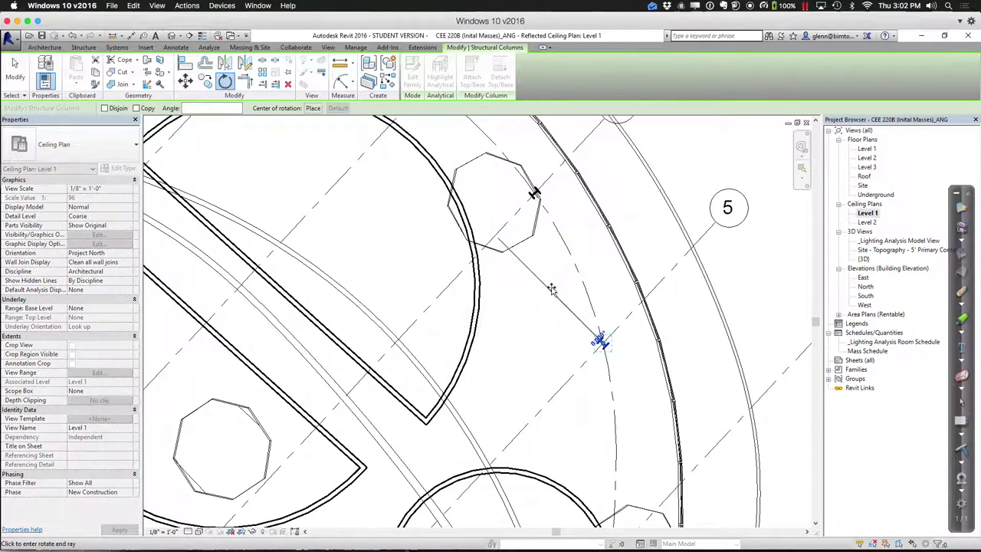
left_click(710, 291)
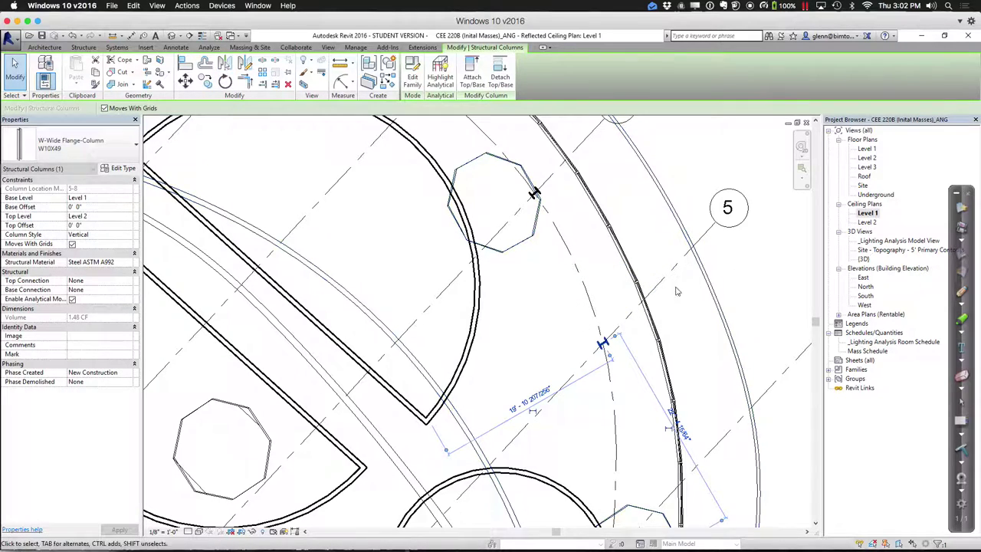
key("Escape")
Zoom out and window-select every element across the whole Level 1 plan.
scroll(535, 328, "down", 2)
middle_click_drag(534, 328, 575, 319)
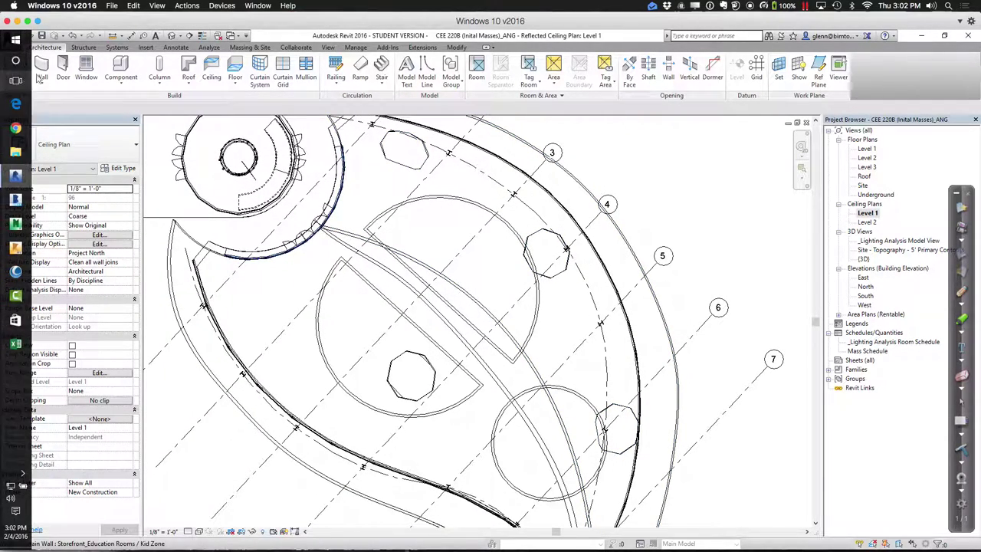
scroll(406, 266, "down", 3)
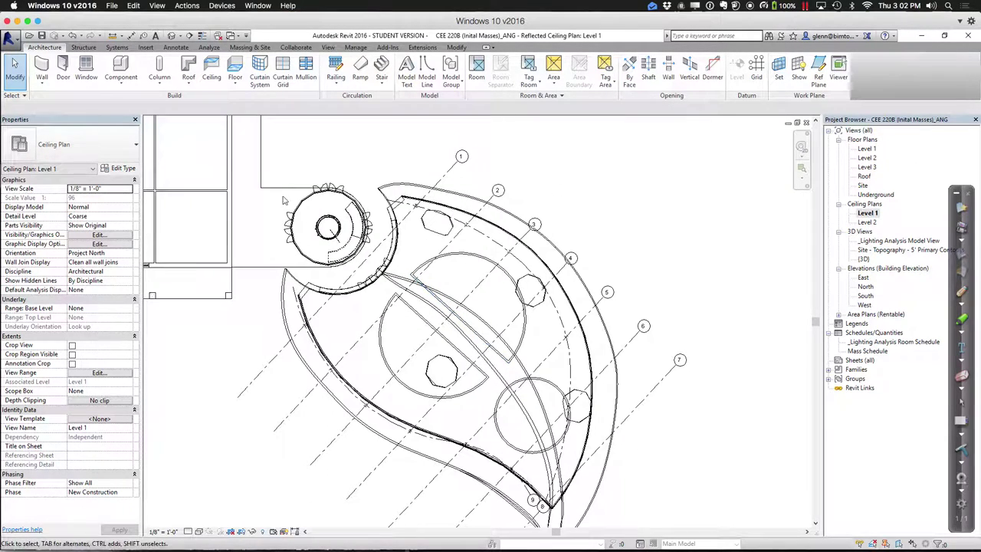
left_click_drag(265, 163, 699, 526)
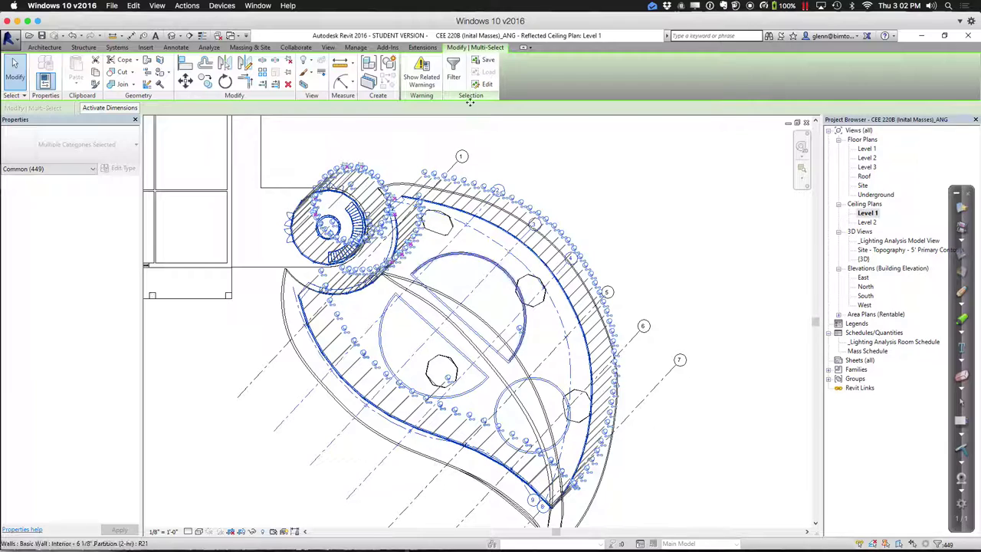
Filter the selection to Structural Columns only, confirming 12 columns, then deselect them.
left_click(454, 76)
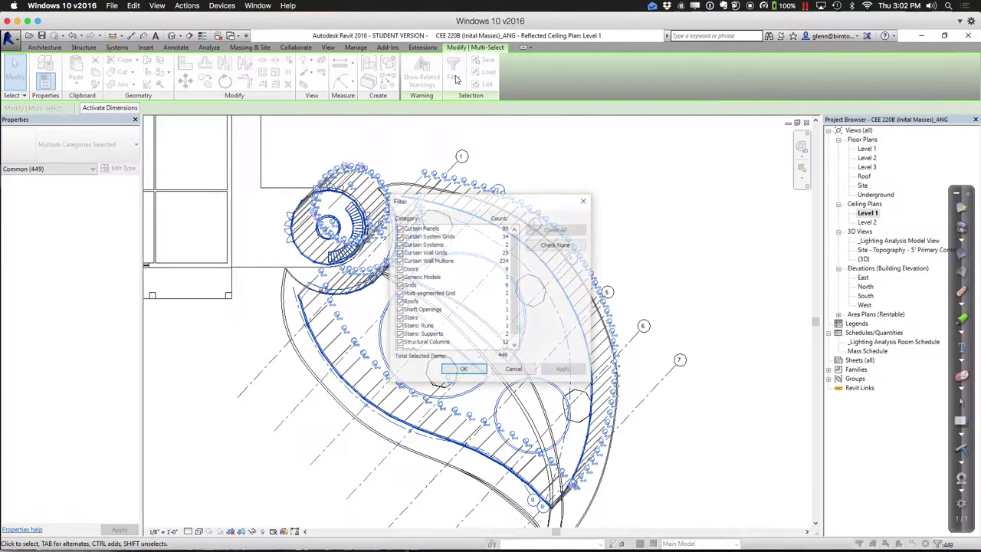
left_click(555, 244)
scroll(520, 302, "down", 1)
scroll(518, 318, "up", 1)
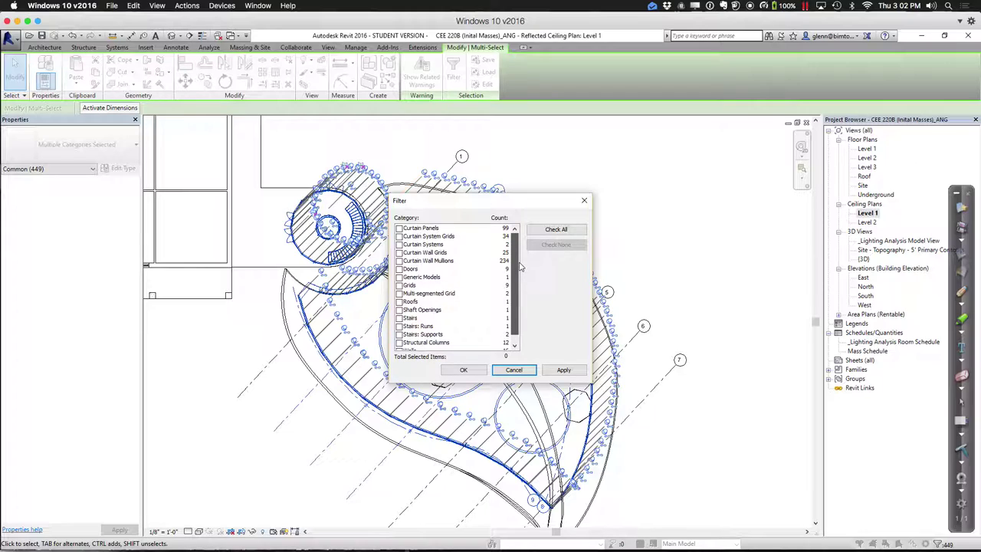
scroll(511, 316, "down", 1)
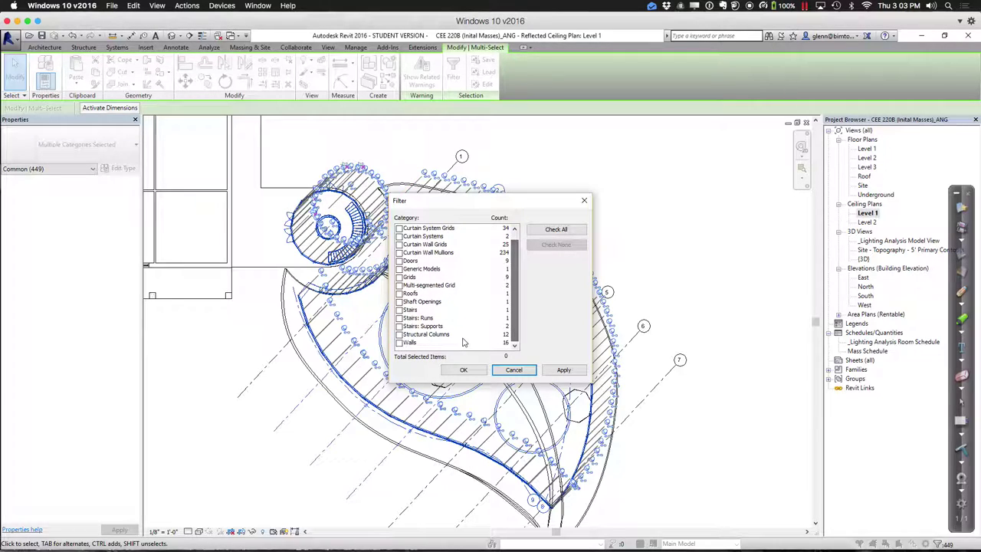
left_click(434, 334)
left_click(398, 335)
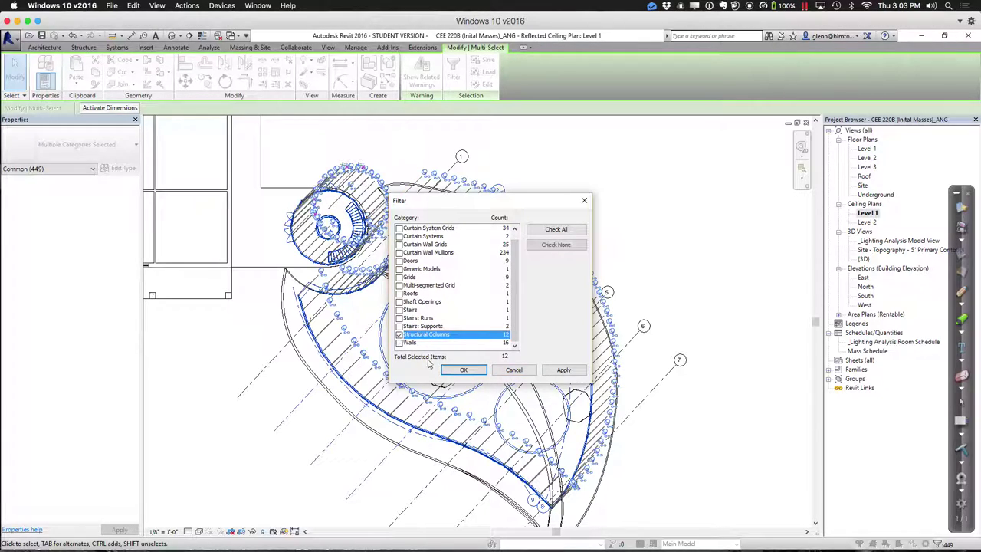
left_click(462, 369)
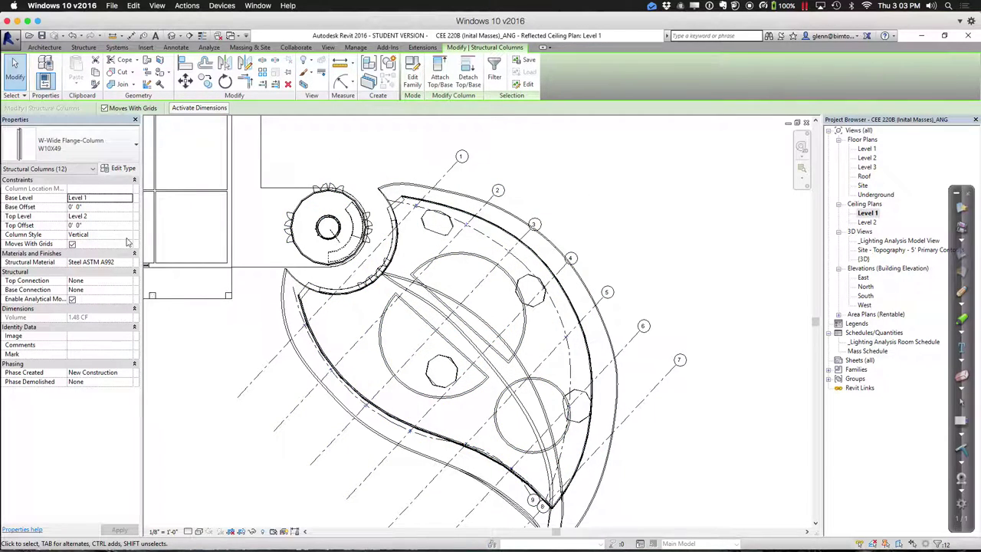
left_click(196, 365)
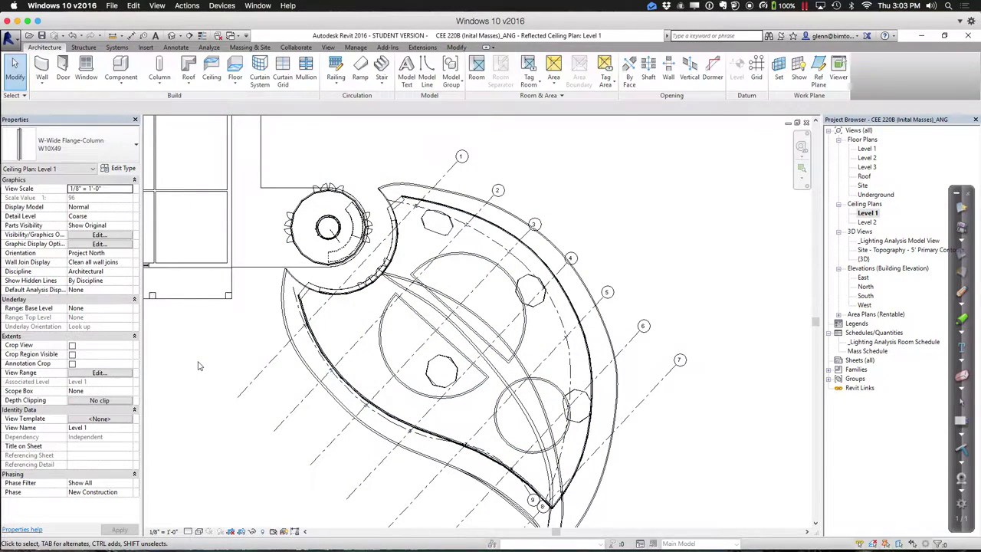
Switch to the default {3D} view and pan the model to the right.
left_click(172, 36)
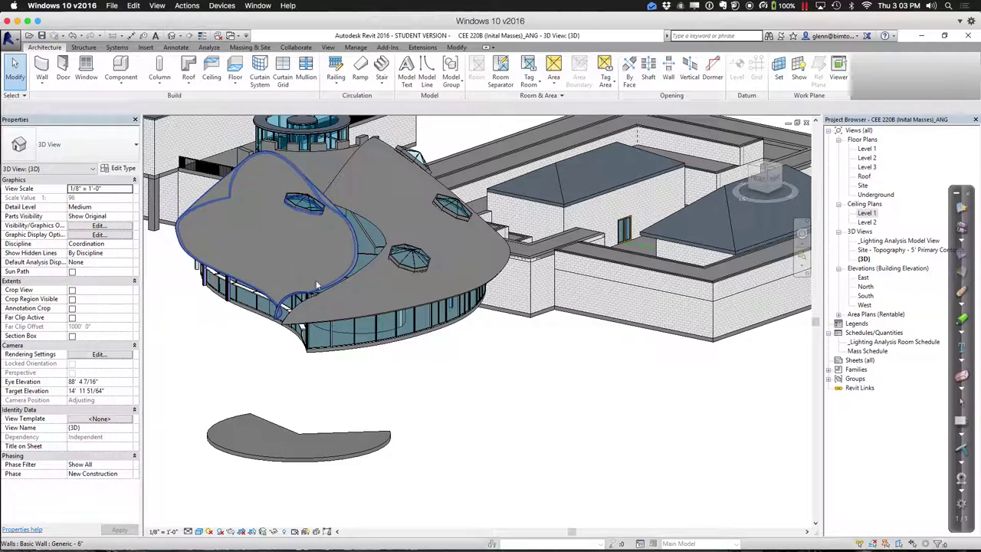
middle_click_drag(437, 372, 490, 385)
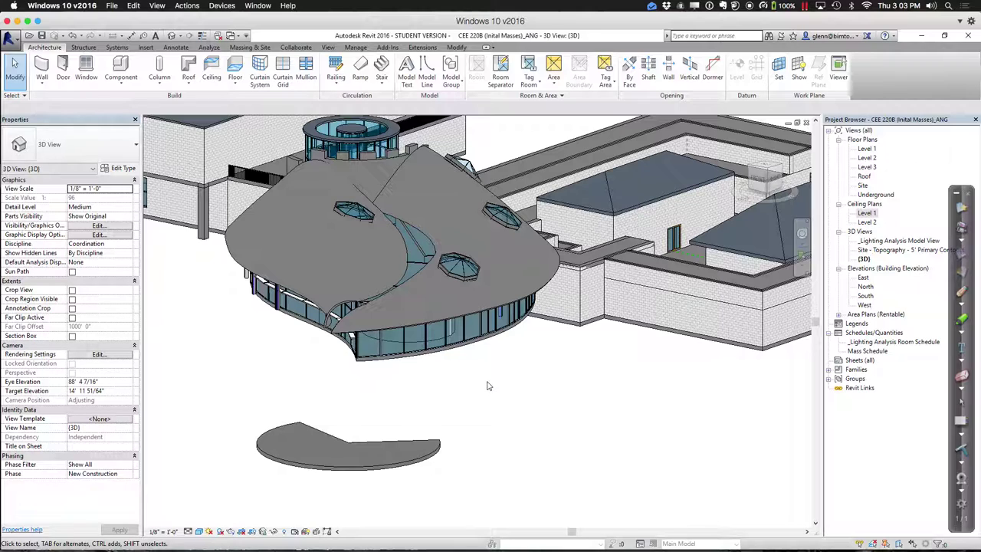
Go from the 3D view to the Level 2 floor plan of the rotunda through Level 1.
middle_click_drag(487, 386, 490, 385, "shift")
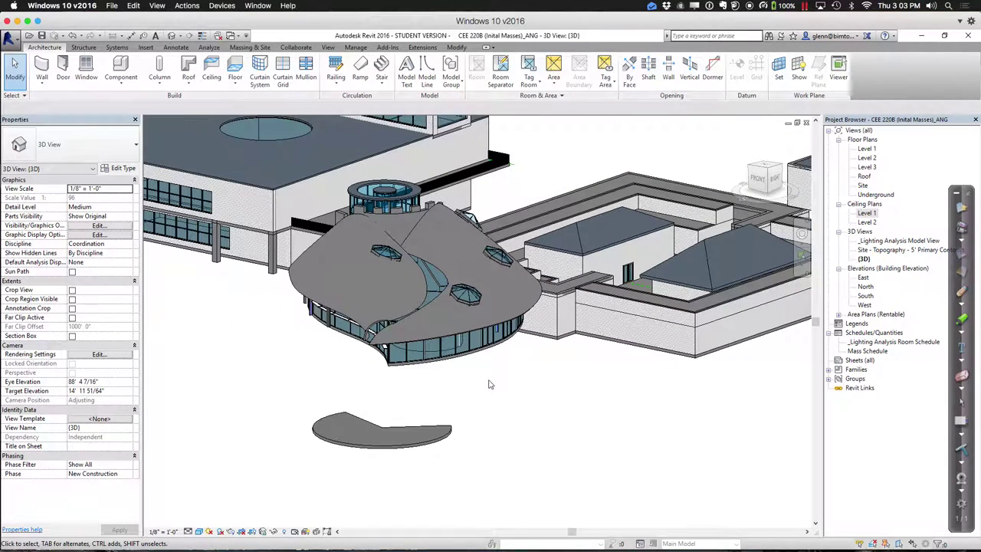
double_click(864, 149)
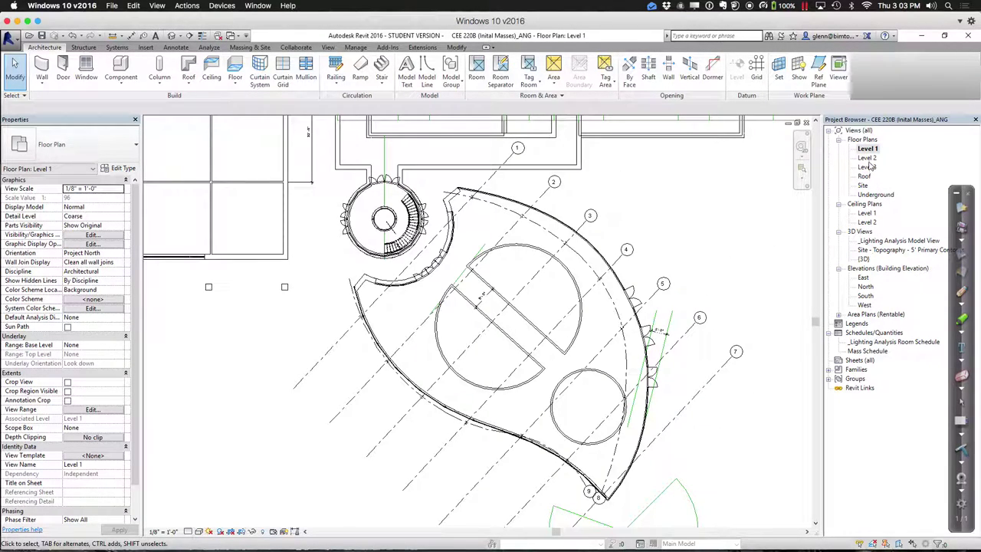
double_click(867, 159)
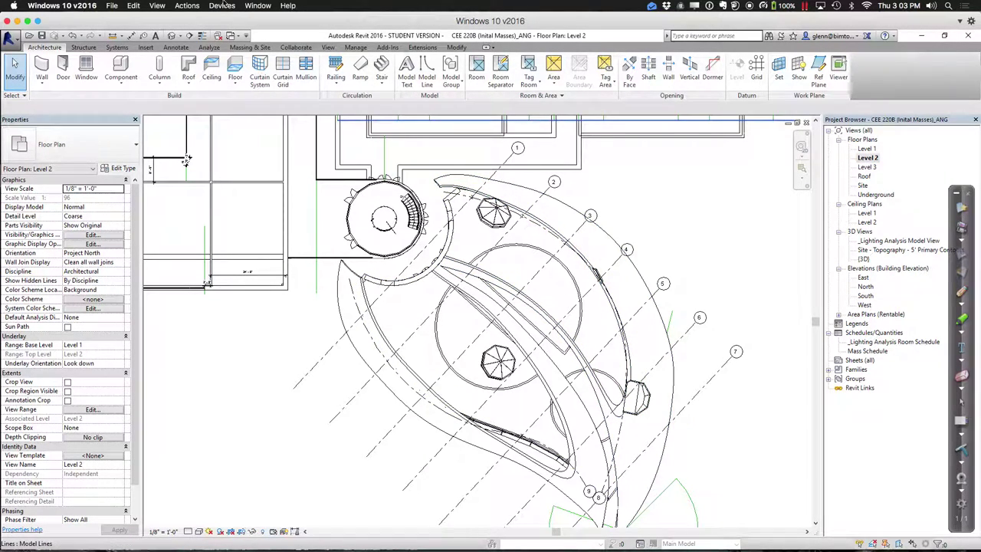
left_click(83, 47)
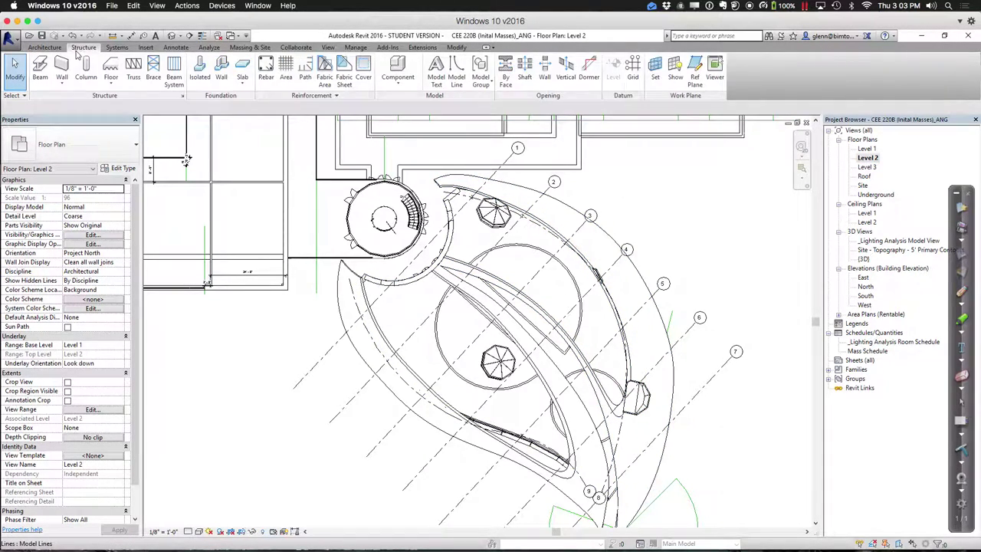
Start the Truss tool, agree to load a family and browse to the Structural Trusses folder.
left_click(132, 76)
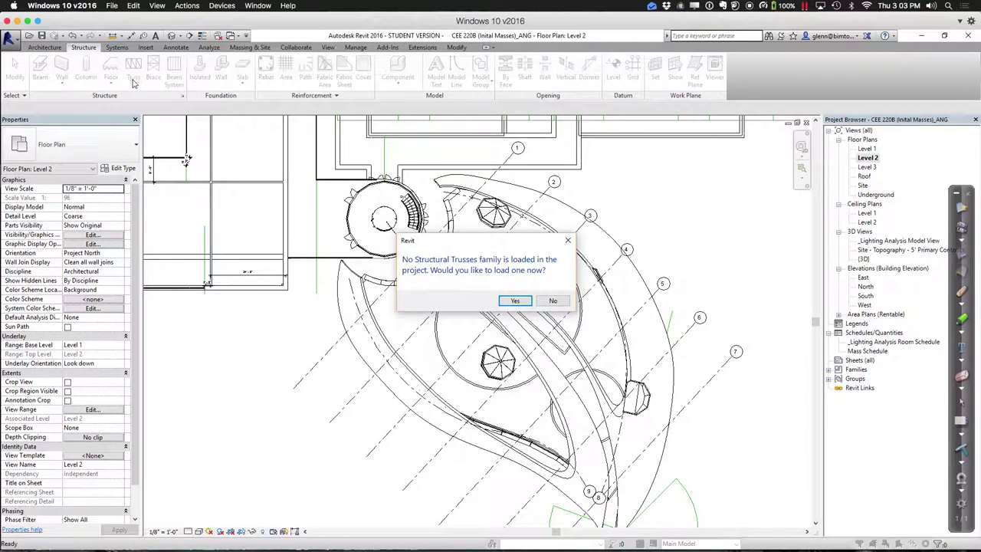
left_click(517, 300)
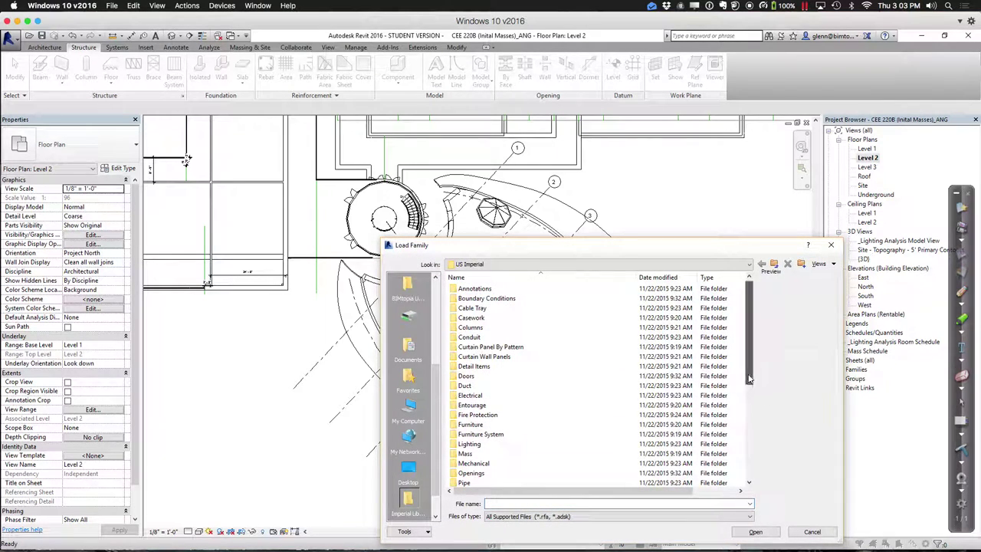
left_click_drag(748, 372, 748, 466)
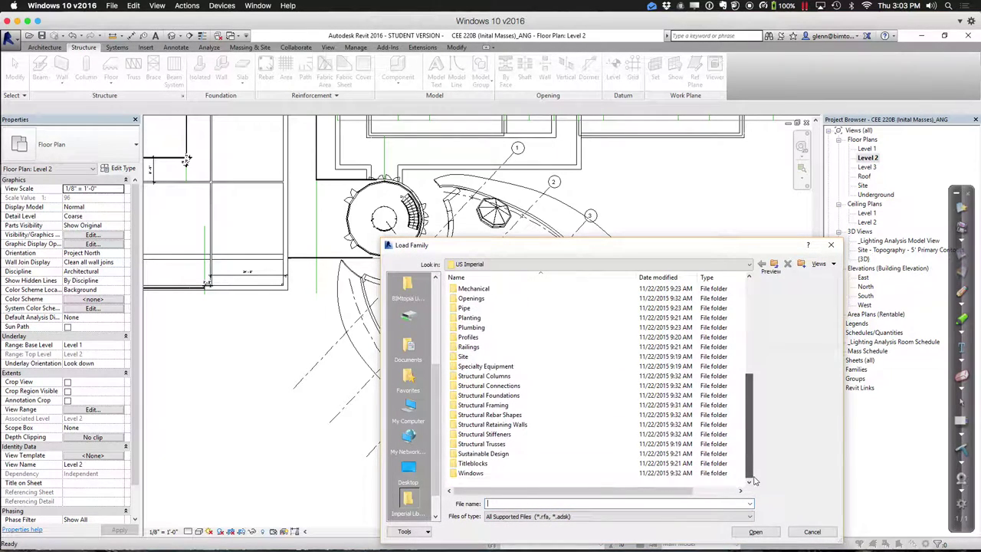
double_click(484, 445)
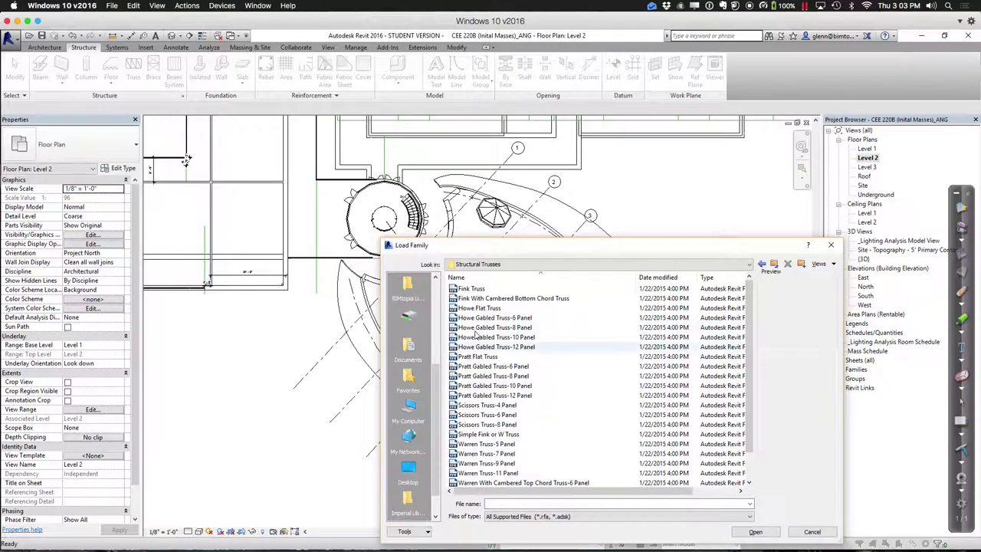
Compare the truss families and load Warren With Cambered Top Chord Truss-6 Panel.
left_click(467, 290)
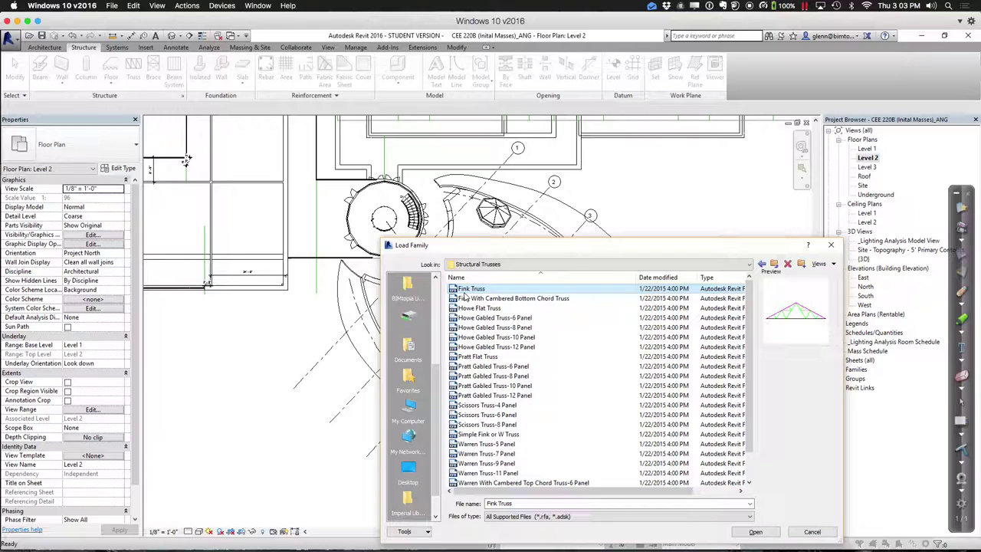
key("Down")
key("Down")
key("Down")
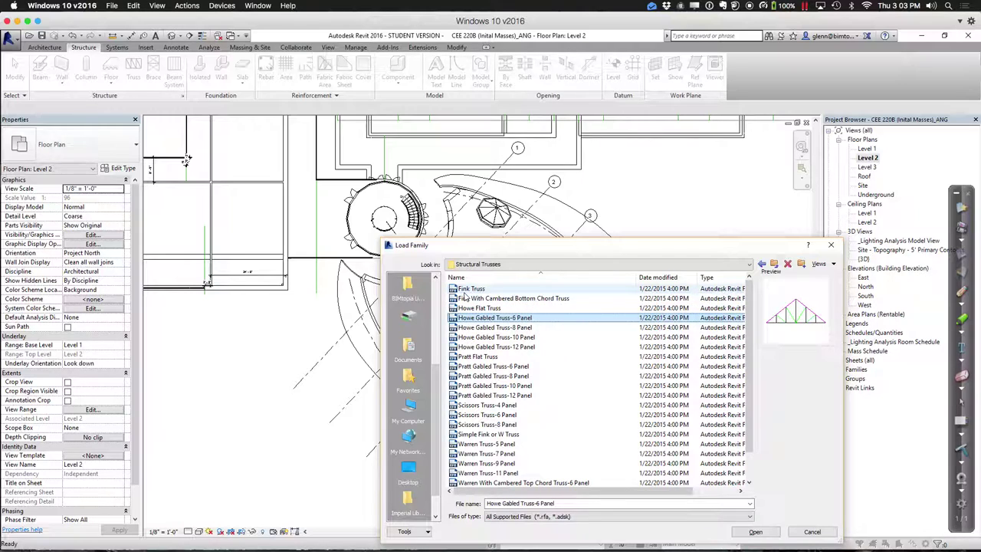
key("Down")
key("Down")
key("Down")
key("Down")
key("Down")
key("Down")
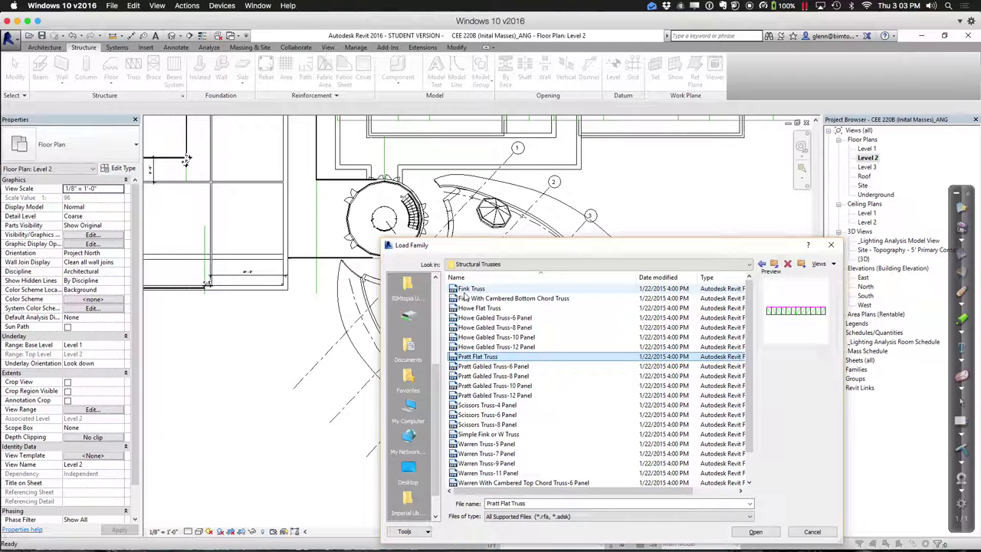
key("Down")
key("Down")
key("Down")
key("Down")
key("Down")
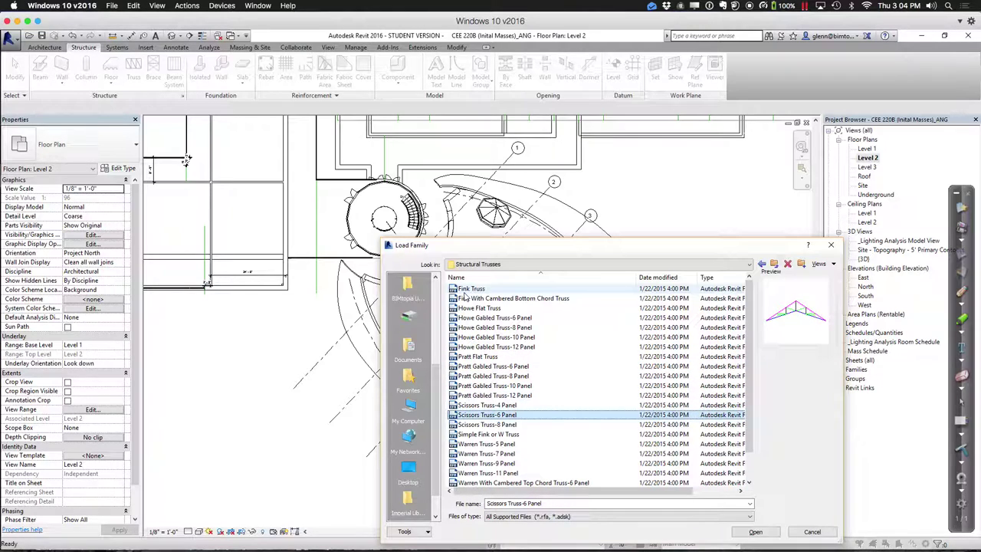
key("Down")
key("Down")
key("Down")
key("Down")
key("Down")
key("Down")
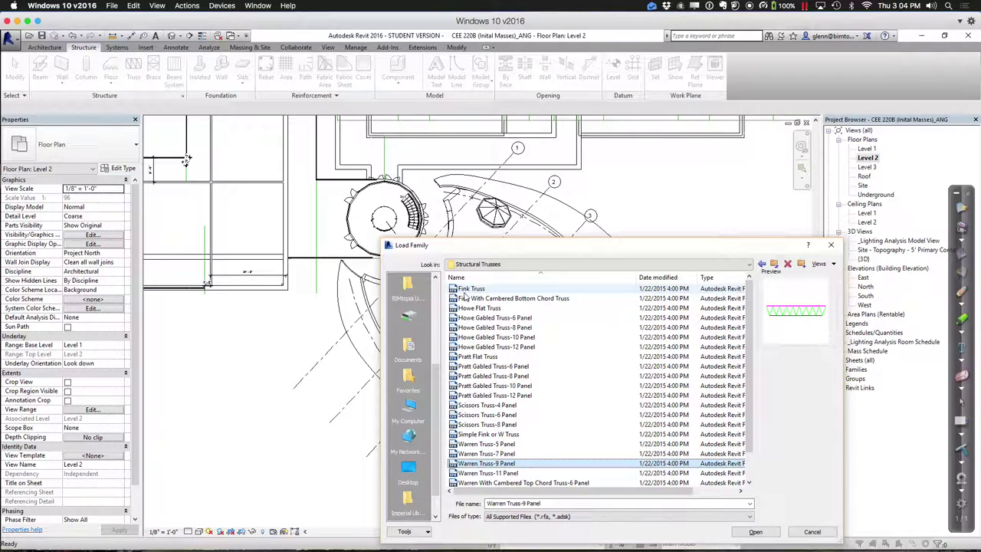
key("Down")
key("Down")
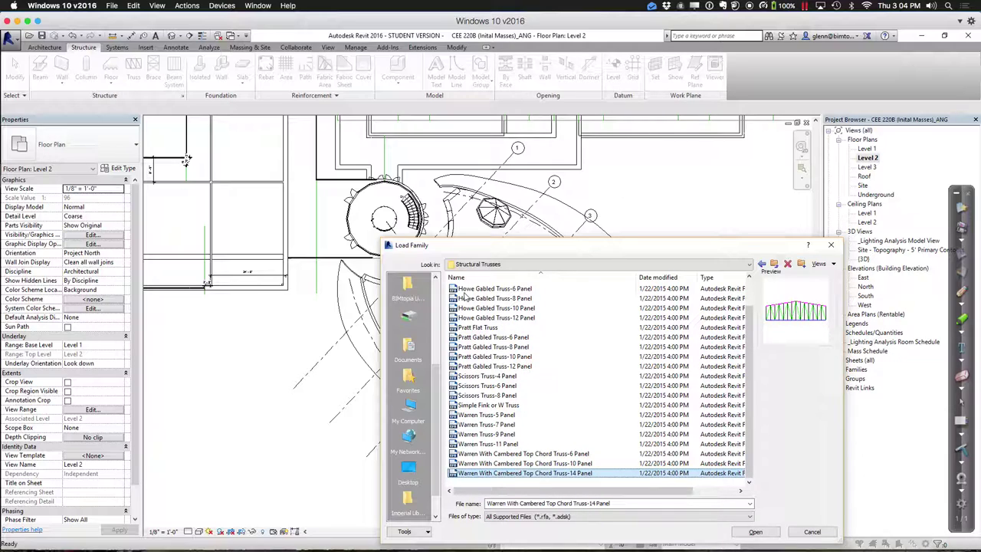
key("Up")
key("Up")
key("Up")
key("Up")
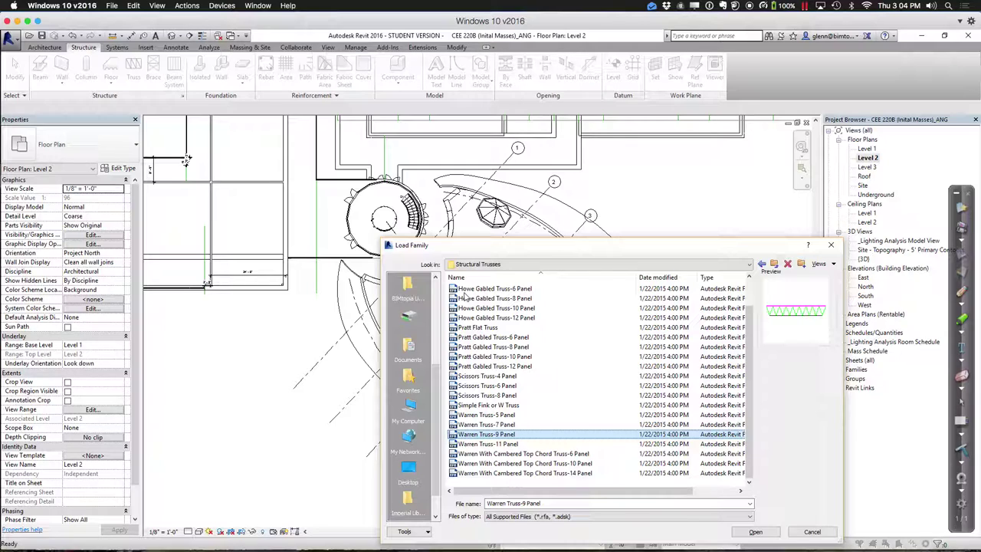
key("Down")
key("Down")
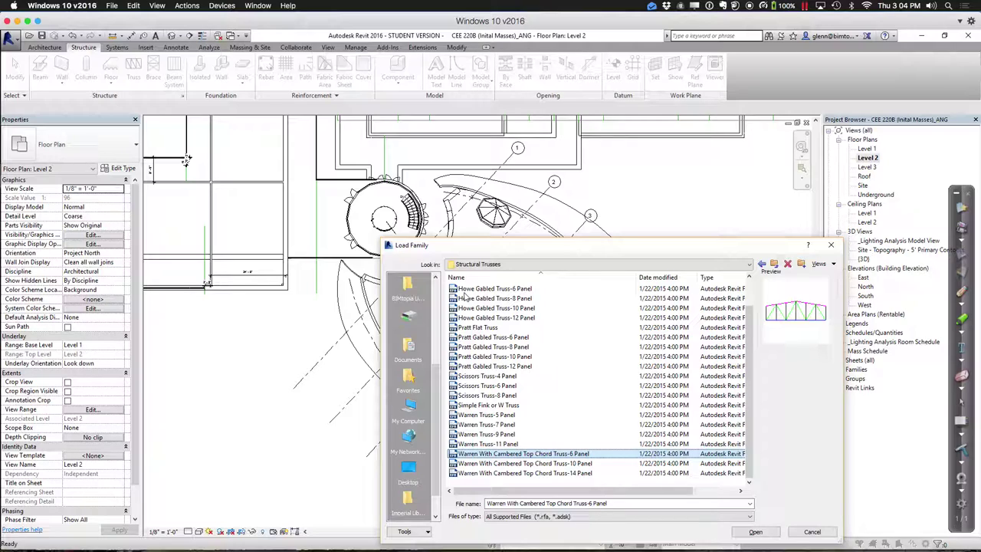
key("Up")
key("Down")
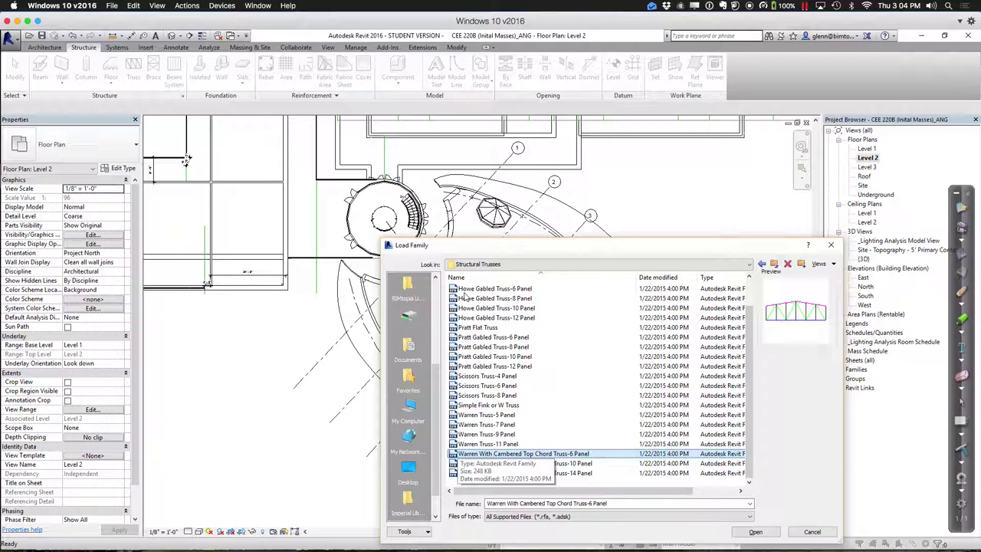
left_click(760, 535)
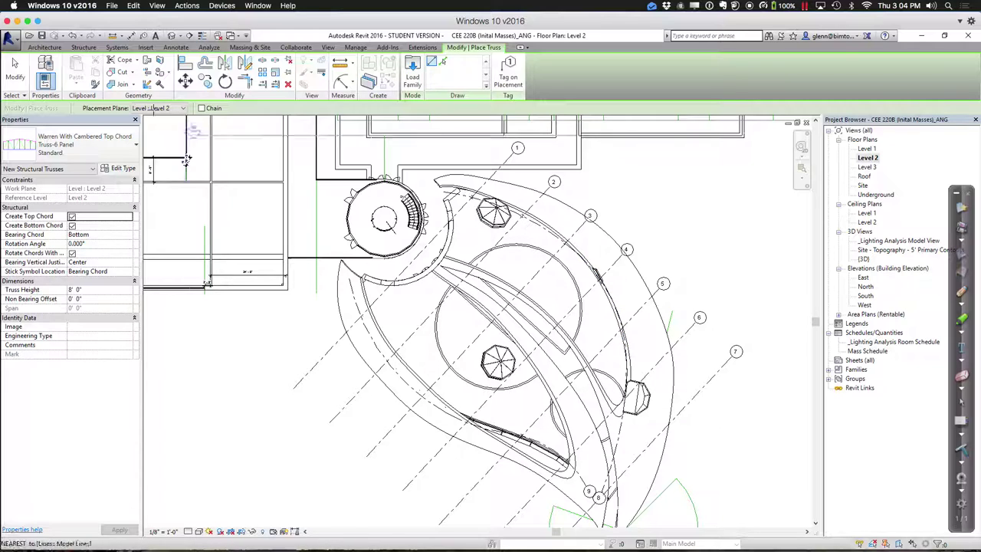
key("Escape")
key("Escape")
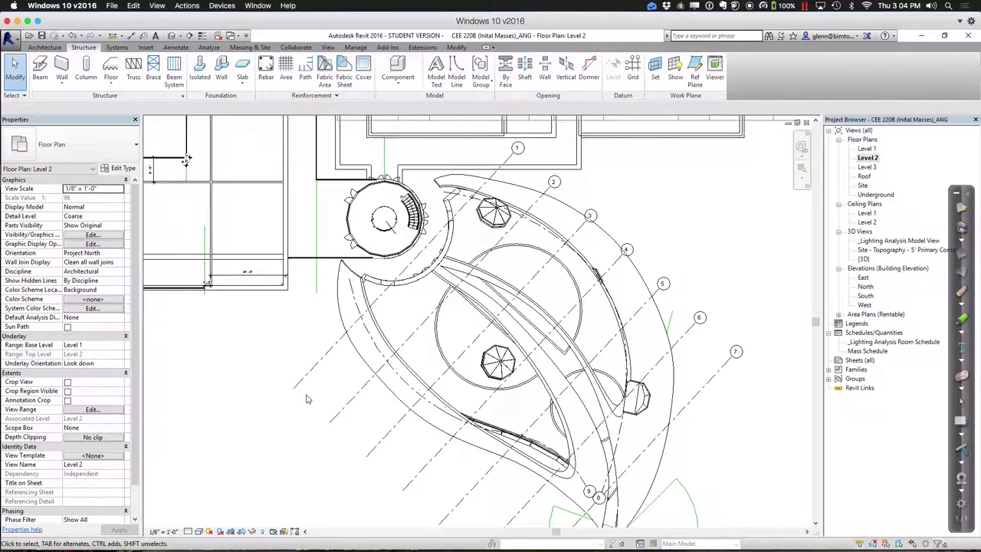
Place W10X49 columns At Grids on every intersection along curved grid 9.
left_click(89, 70)
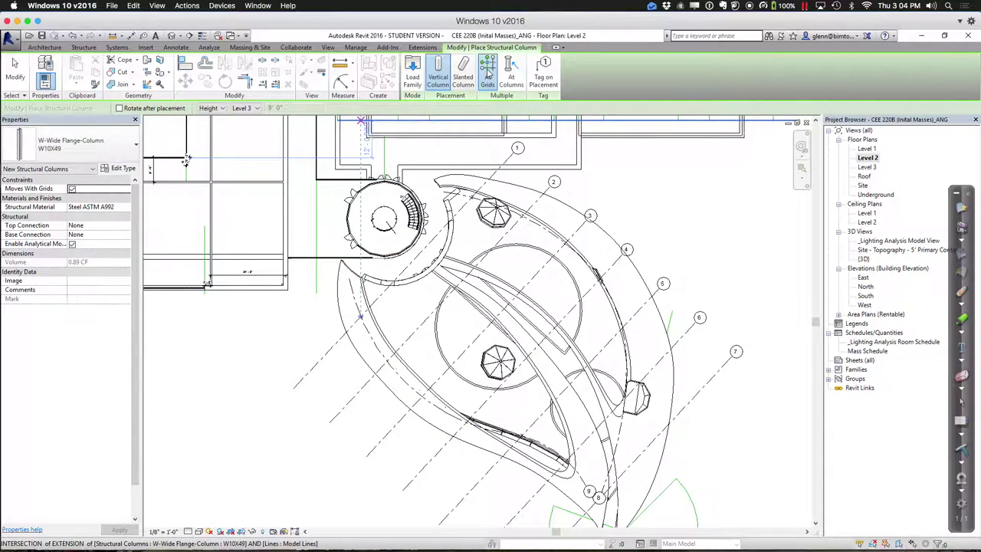
left_click(487, 75)
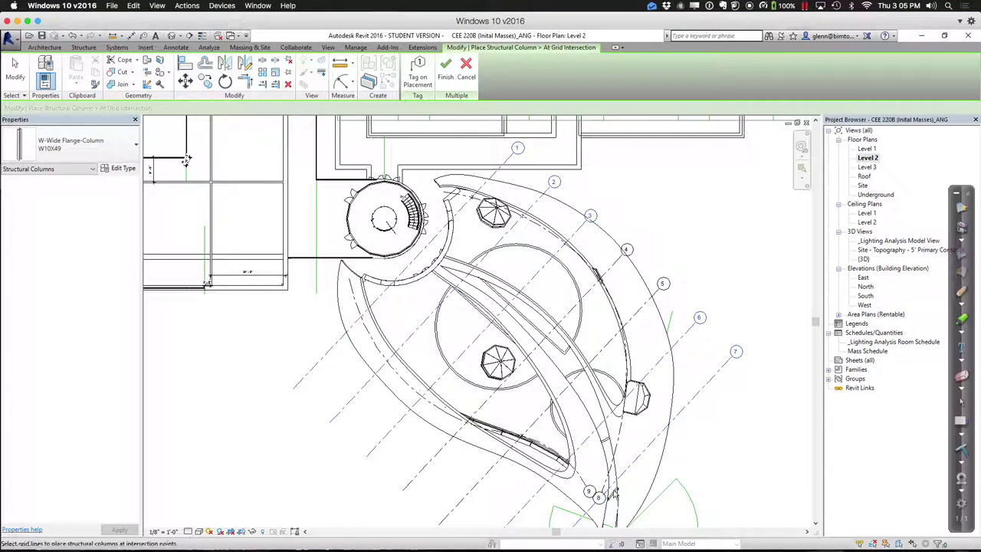
scroll(525, 273, "up", 3)
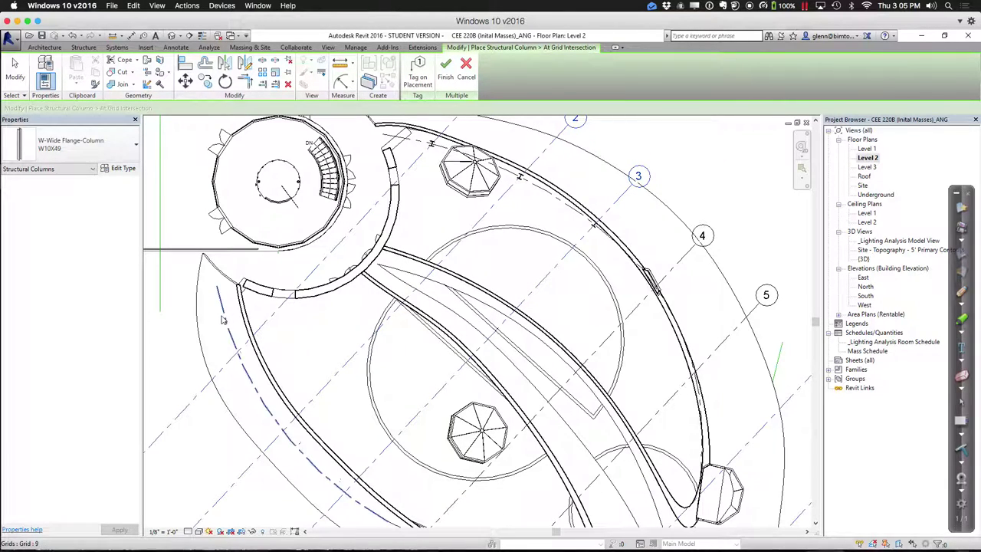
left_click(222, 320)
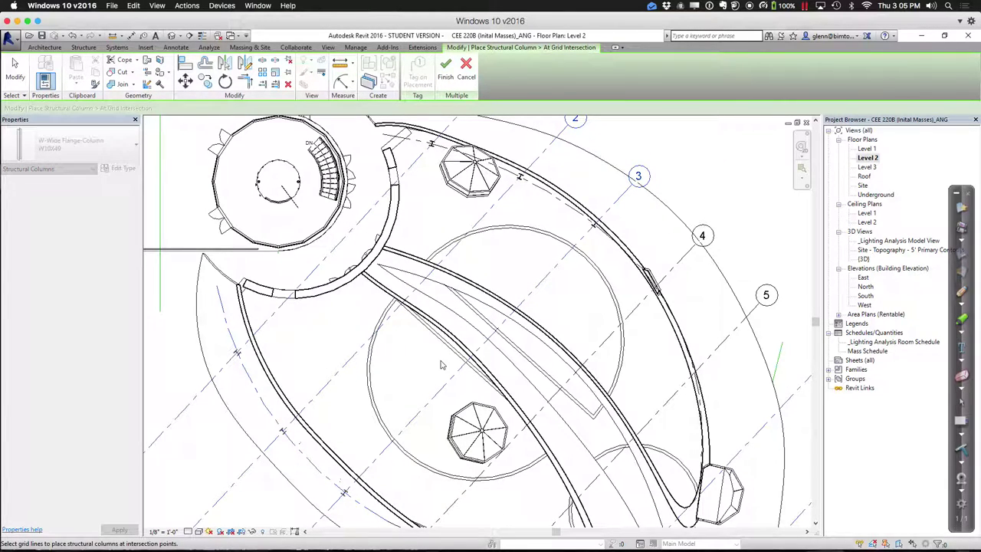
left_click(446, 73)
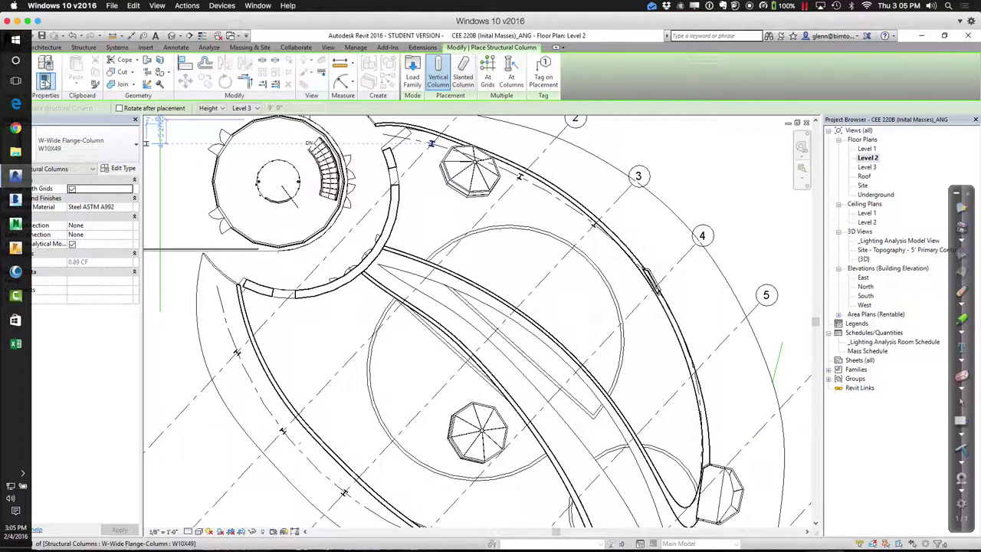
left_click(58, 49)
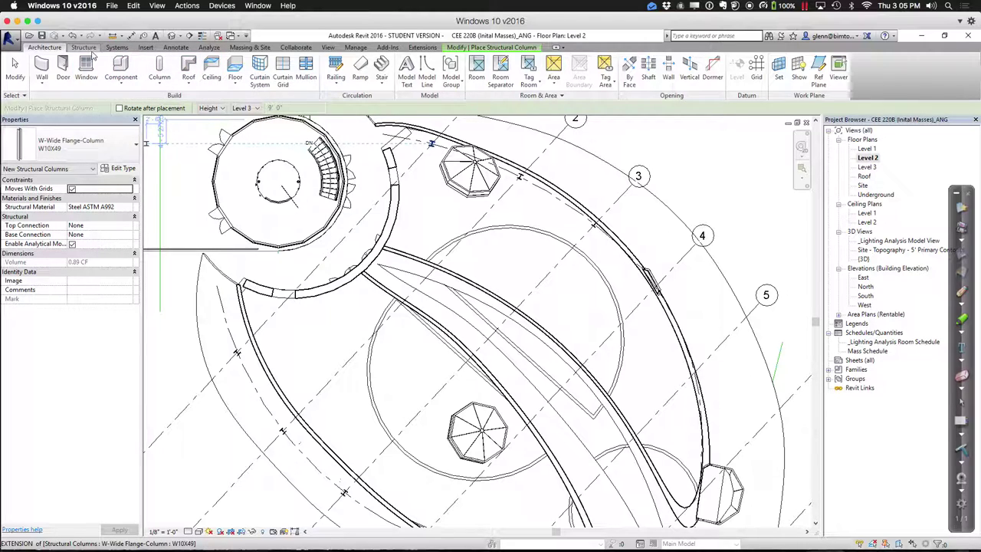
Draw two cambered Warren trusses between the Level 2 columns and switch to the default 3D view.
left_click(84, 47)
left_click(132, 77)
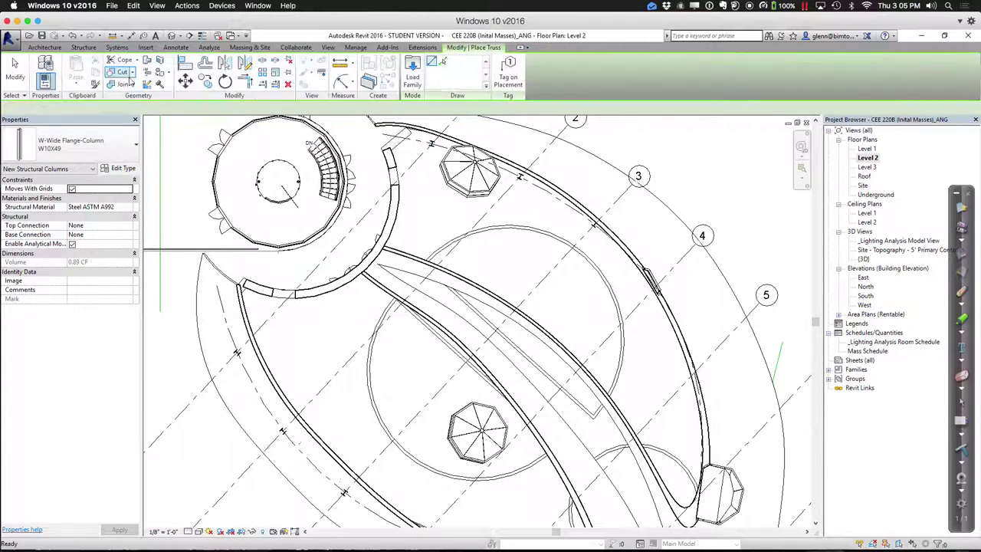
left_click(282, 432)
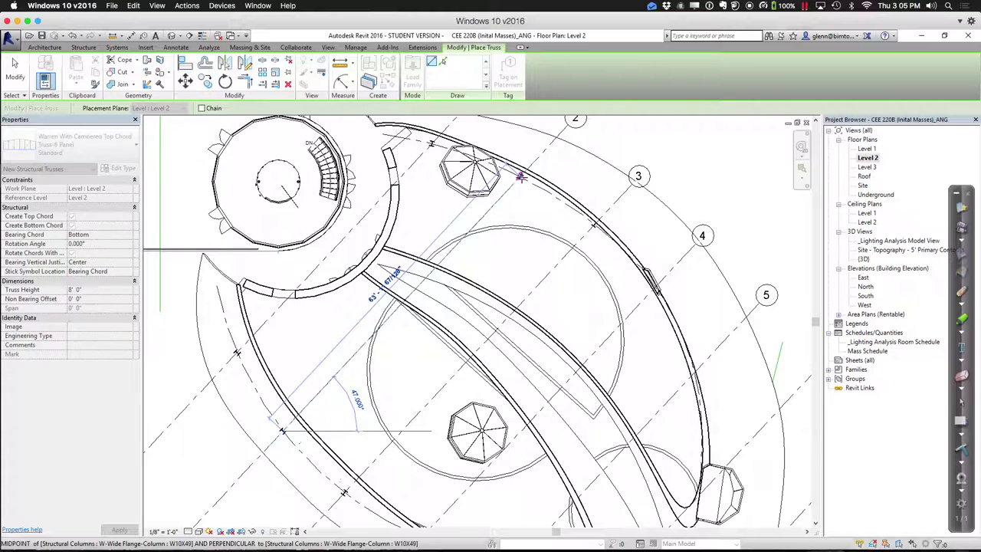
left_click(520, 176)
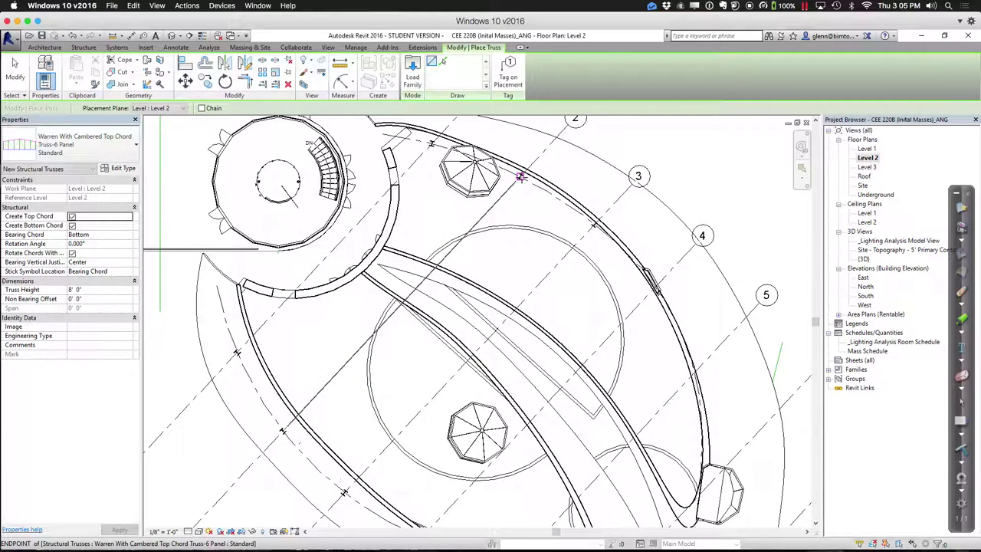
left_click(345, 491)
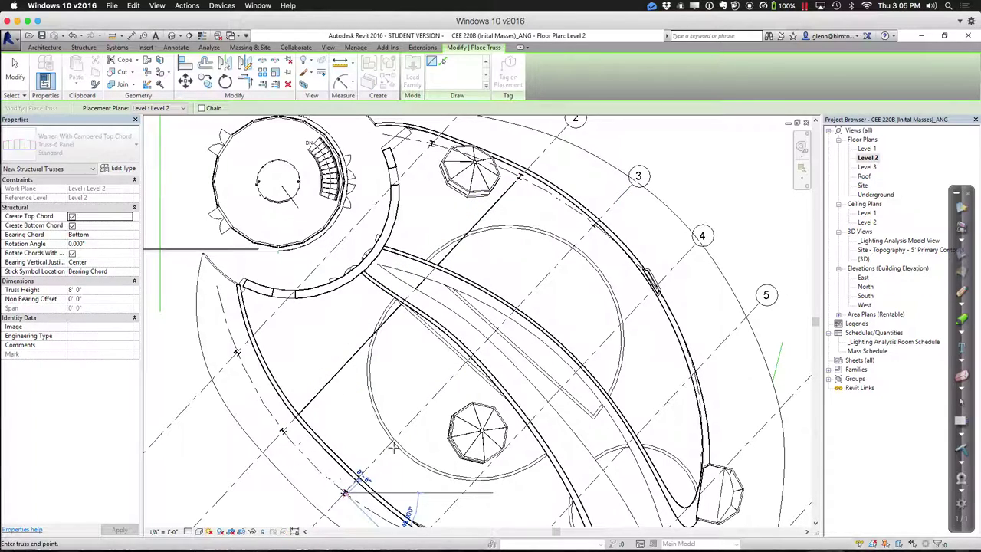
left_click(594, 224)
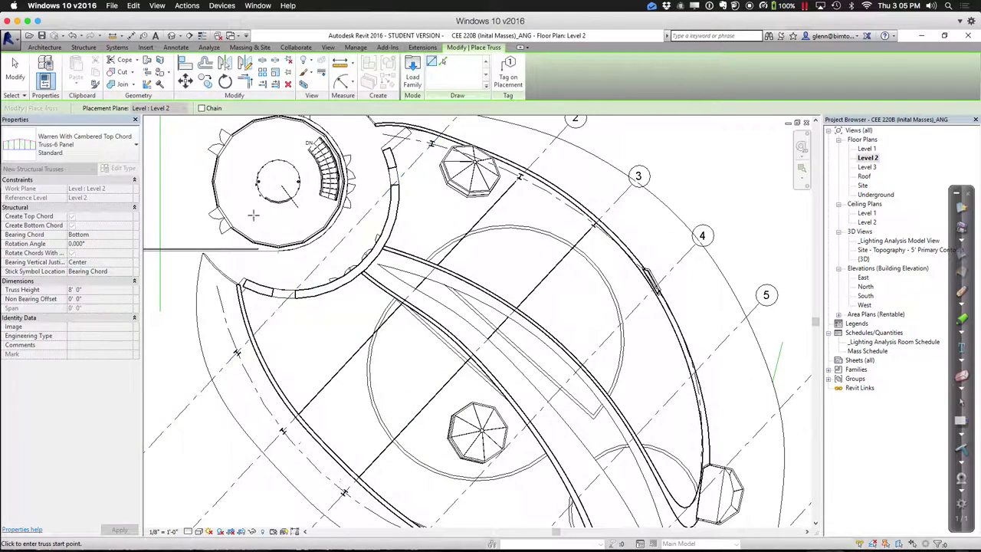
left_click(172, 36)
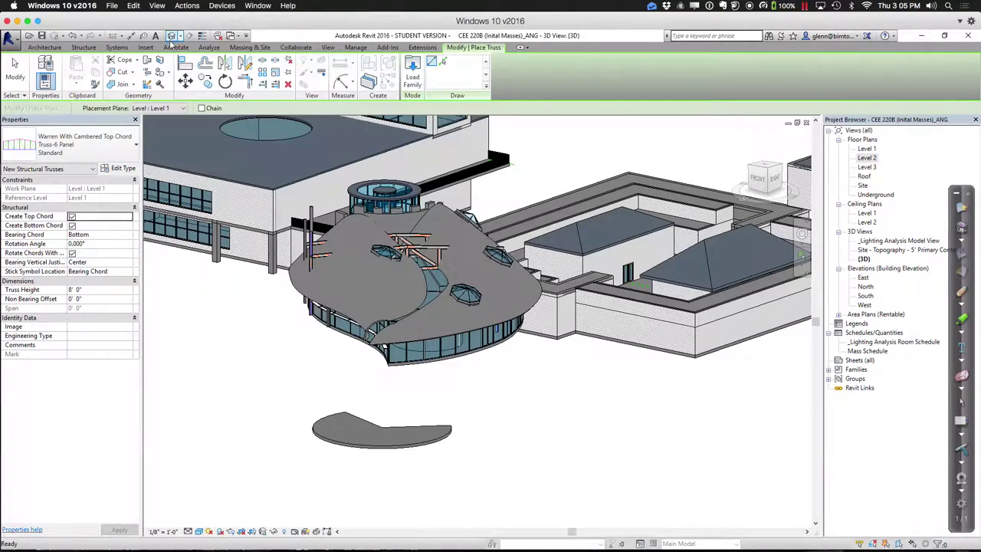
Zoom and pan the 3D view onto the rotunda roof and exit the Truss tool.
scroll(474, 400, "up", 2)
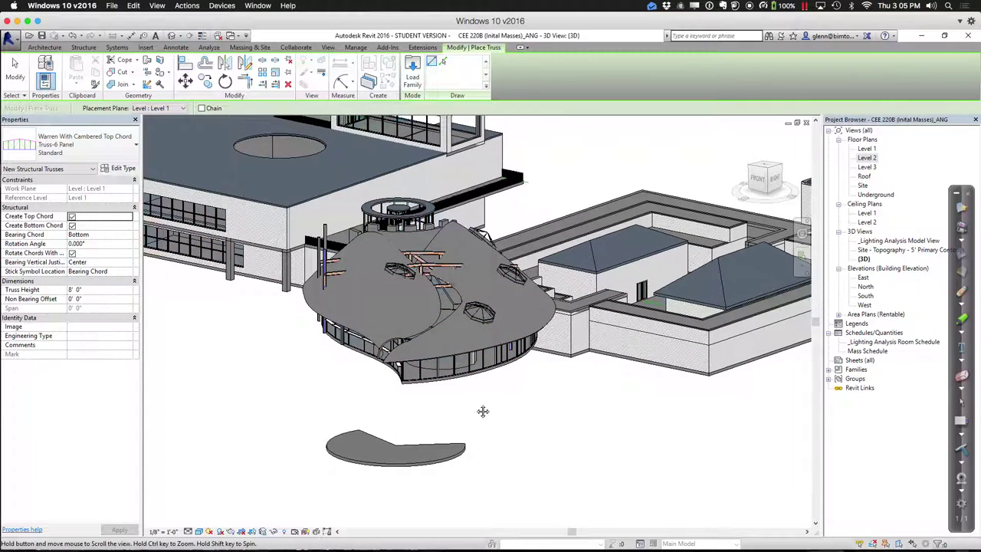
scroll(483, 398, "up", 2)
scroll(470, 399, "up", 2)
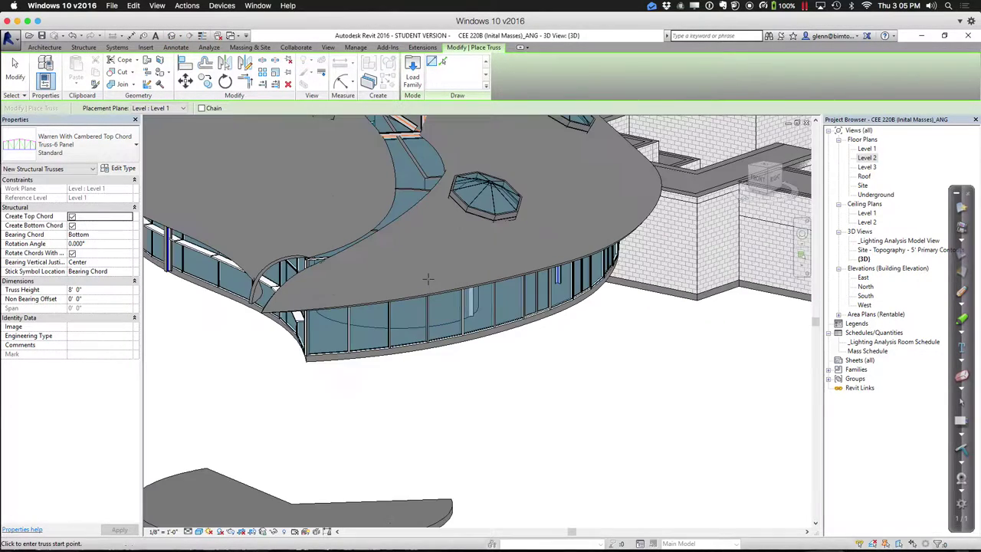
middle_click_drag(515, 375, 474, 273)
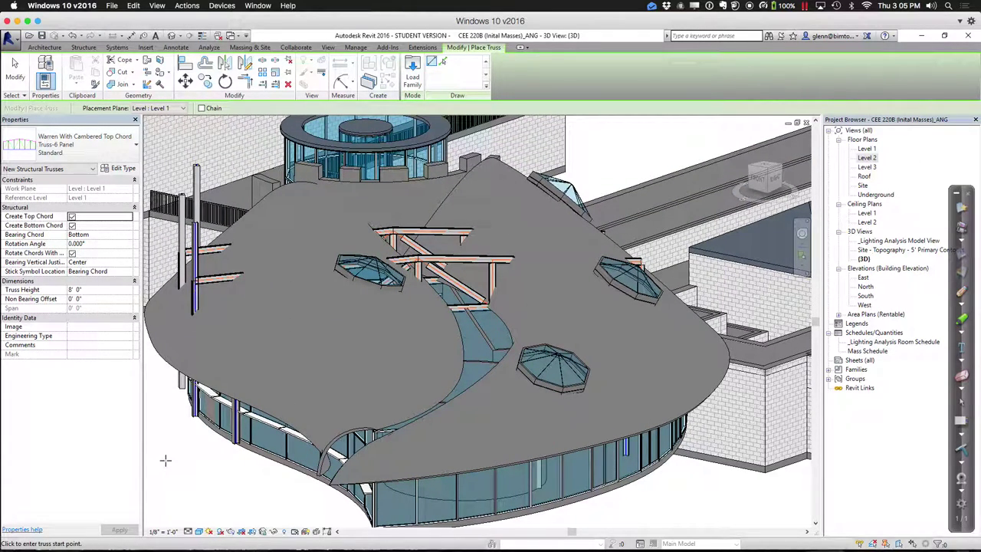
key("Escape")
key("Escape")
Override the curved wall's surface transparency to 72 in this 3D view only.
left_click(173, 370)
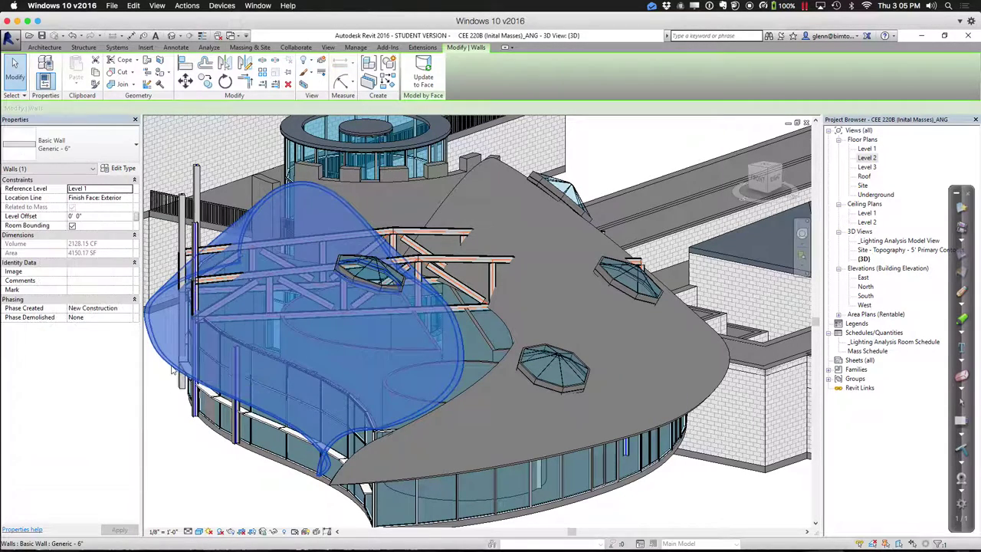
right_click(173, 370)
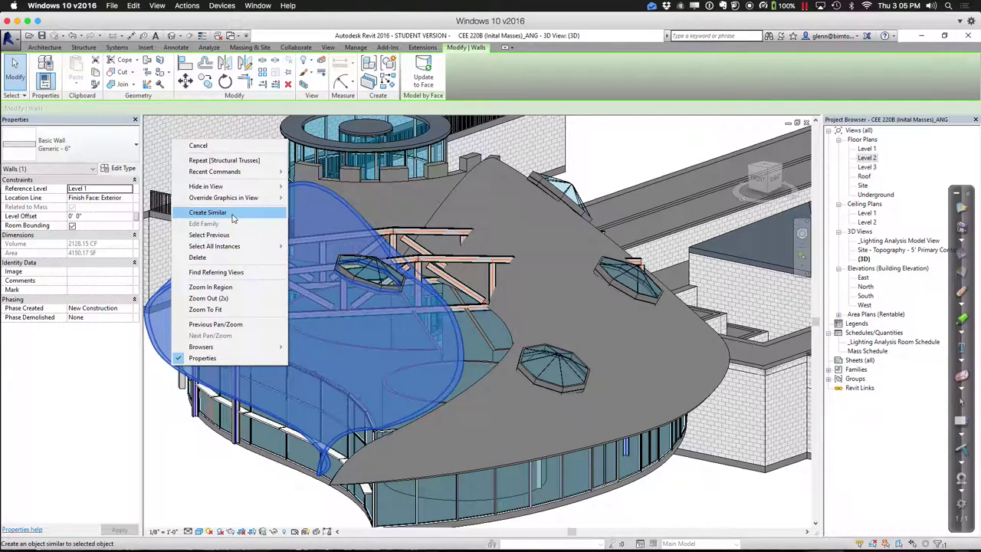
mouse_move(231, 200)
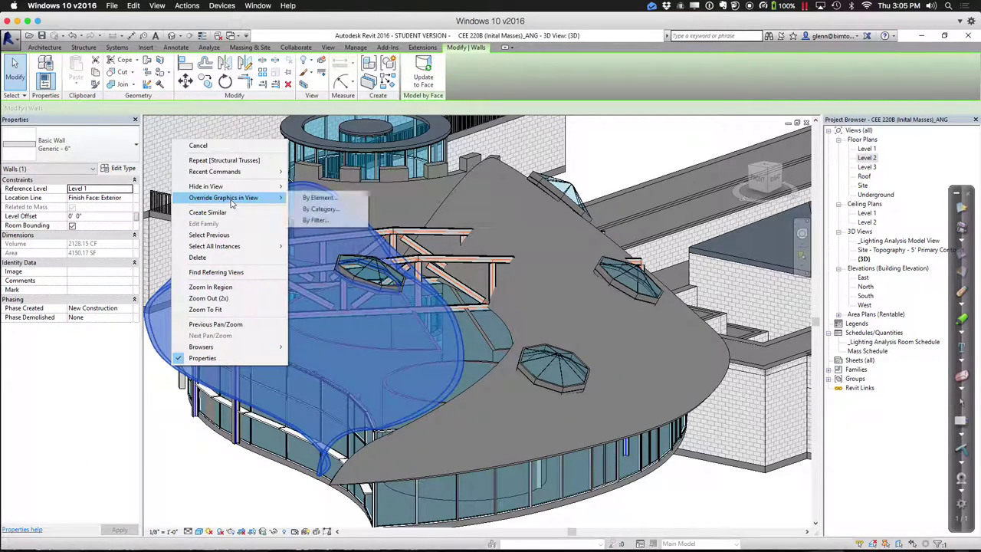
left_click(313, 199)
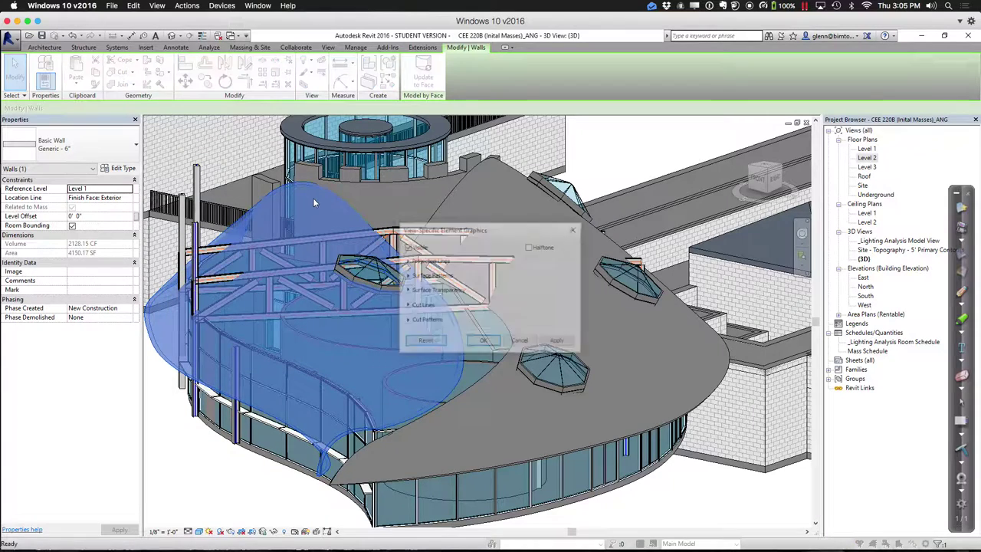
left_click(407, 291)
left_click_drag(467, 302, 521, 307)
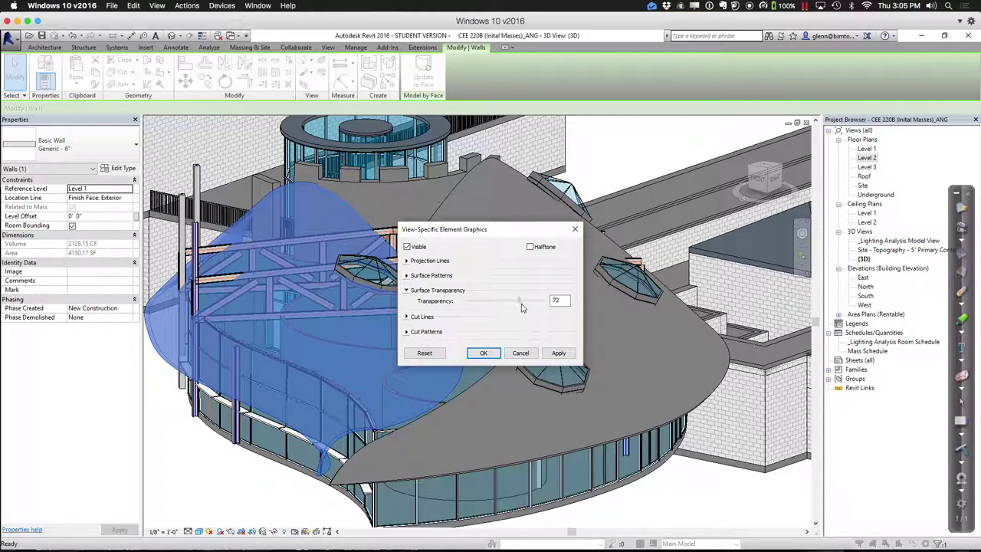
left_click(557, 354)
left_click(483, 352)
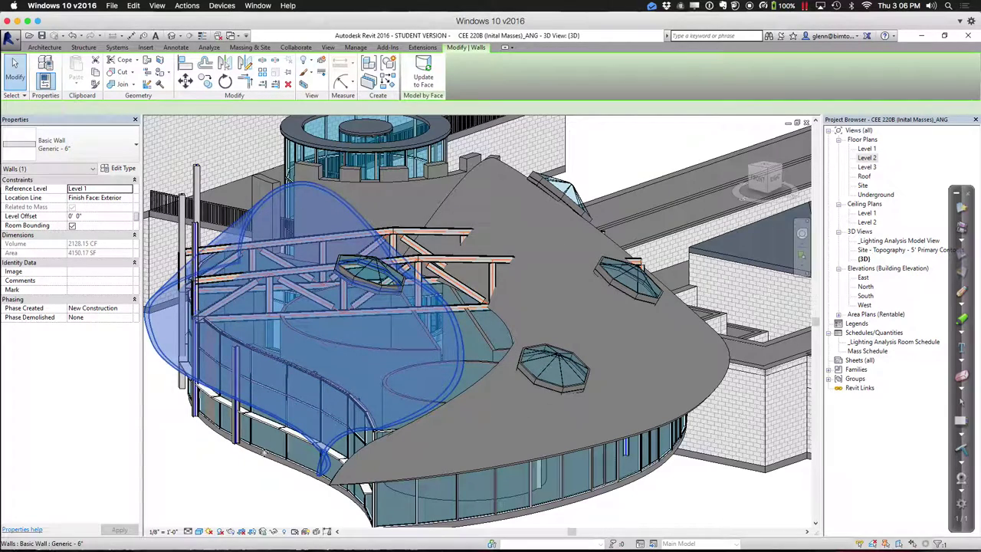
left_click(229, 490)
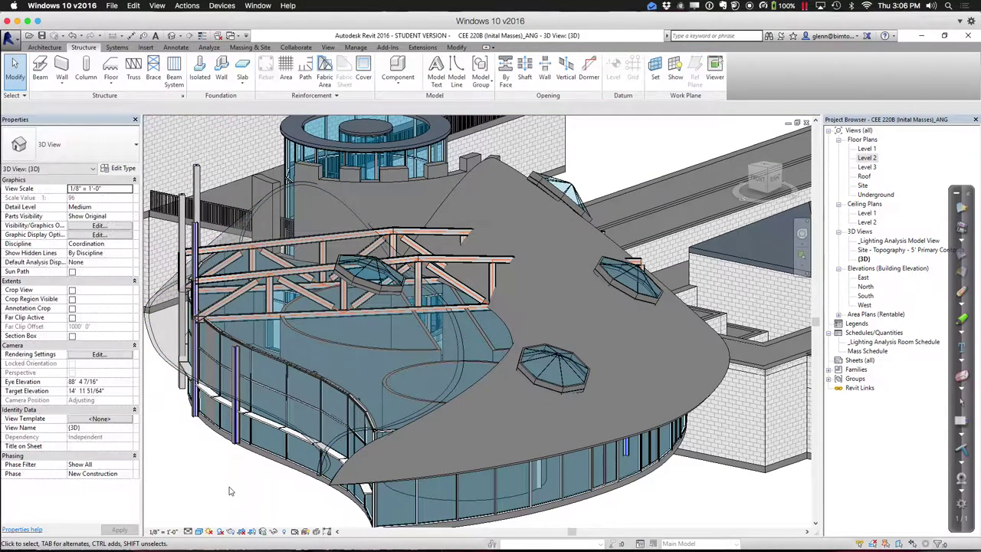
Attach the top of a roof truss to the curved wall.
left_click(237, 283)
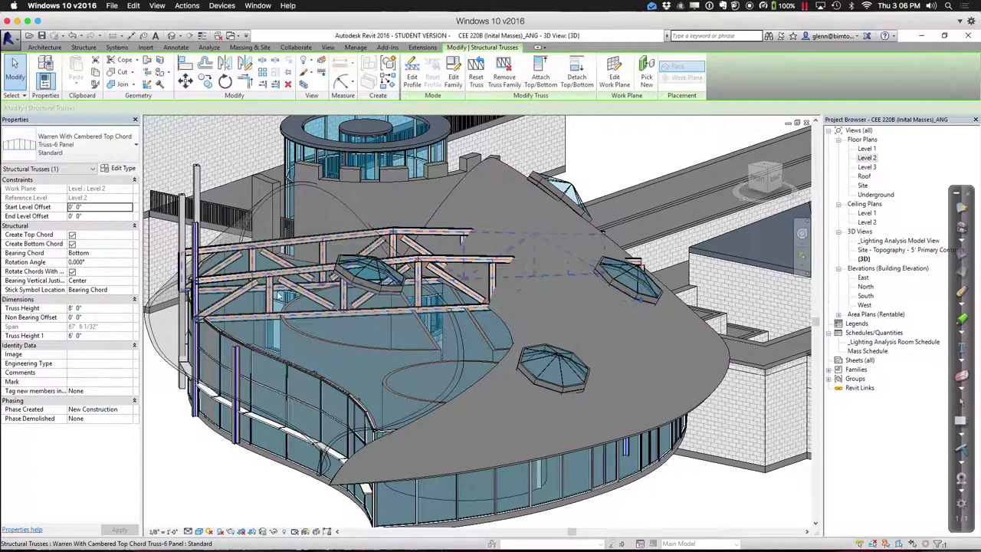
left_click(174, 373)
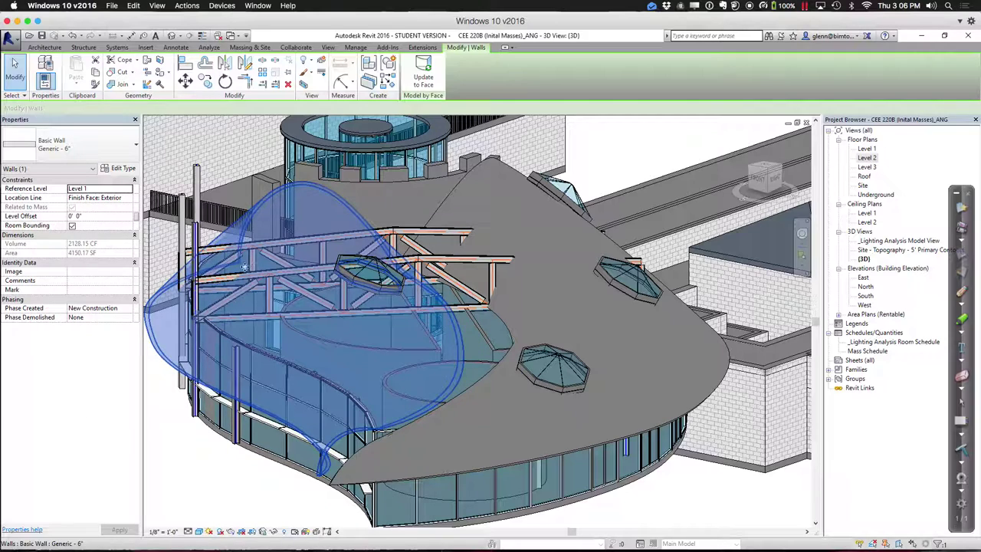
left_click(233, 284)
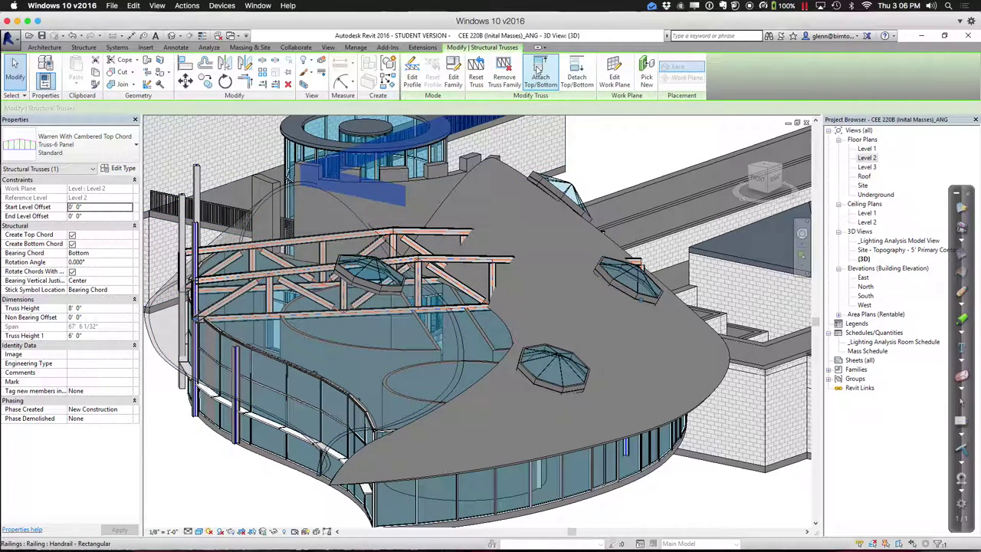
left_click(539, 73)
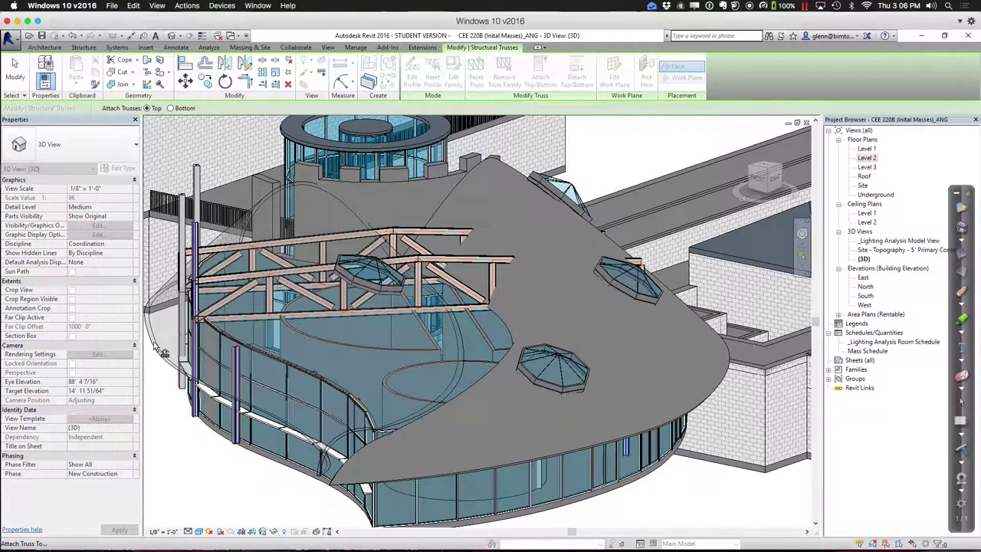
left_click(164, 351)
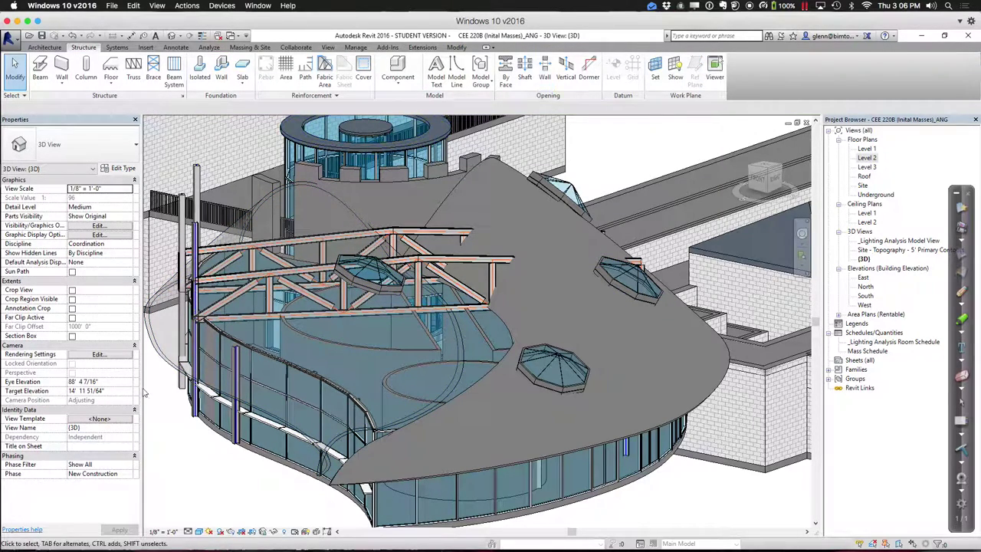
Attach a truss top to the curved wall again and re-centre the rotunda in 3D.
left_click(270, 257)
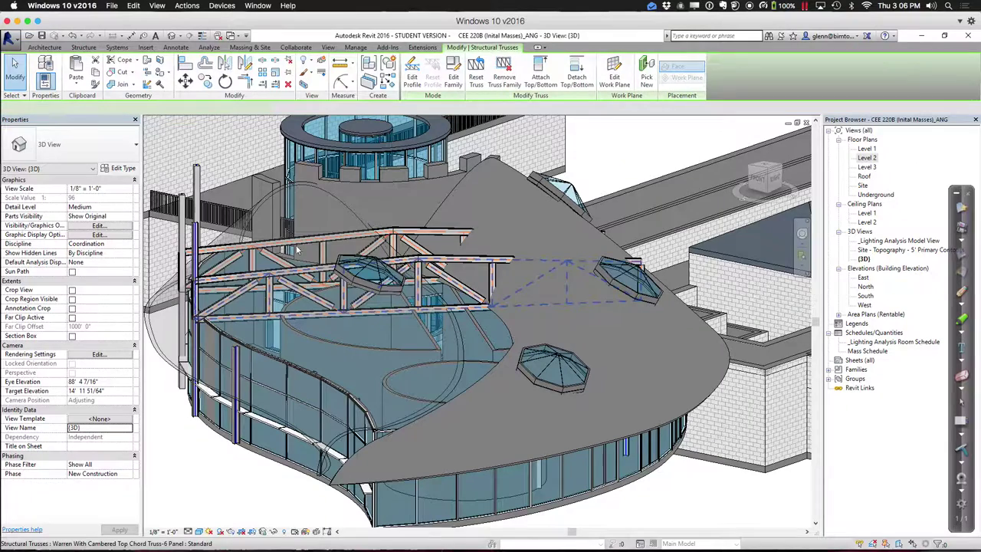
left_click(540, 76)
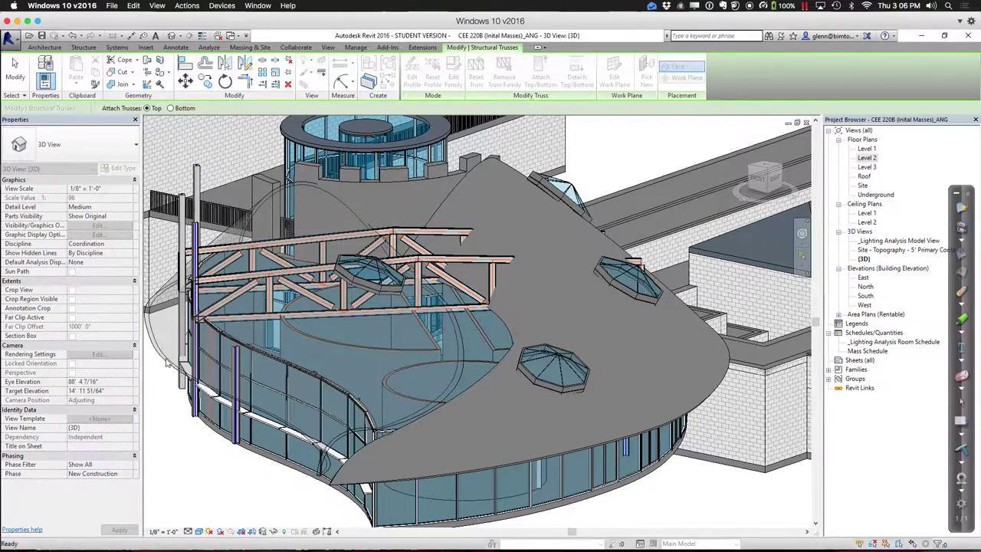
left_click(166, 364)
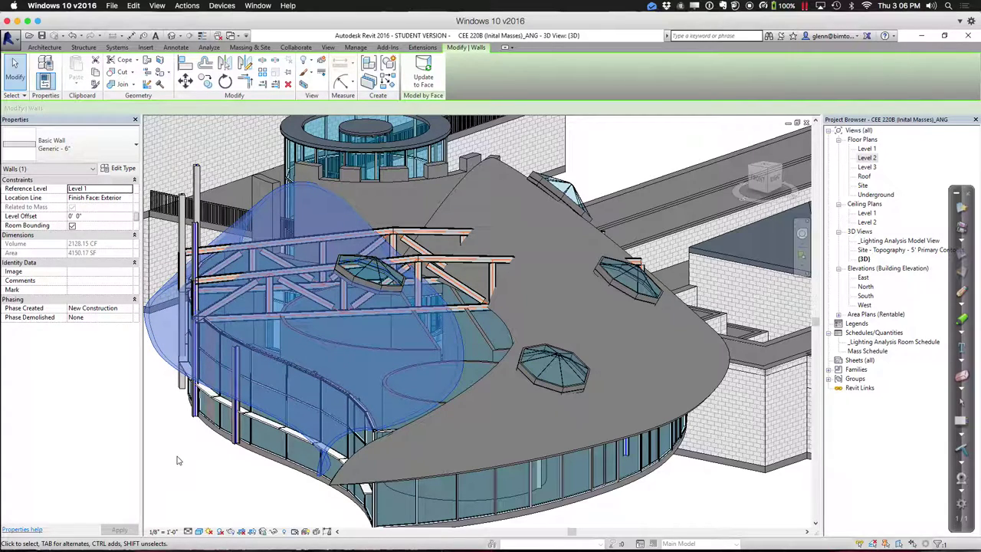
middle_click_drag(240, 478, 259, 493)
scroll(259, 492, "up", 3)
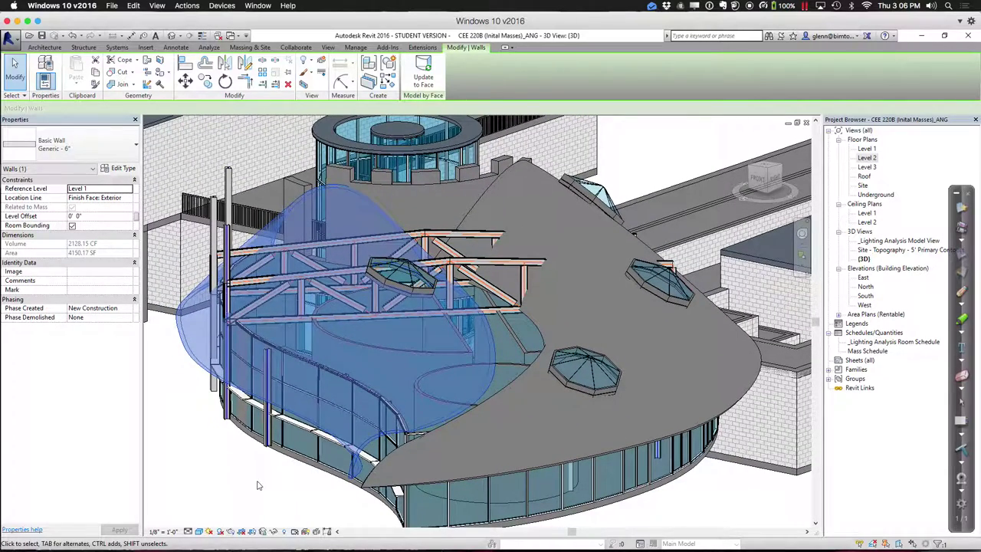
scroll(259, 486, "up", 2)
scroll(258, 484, "down", 2)
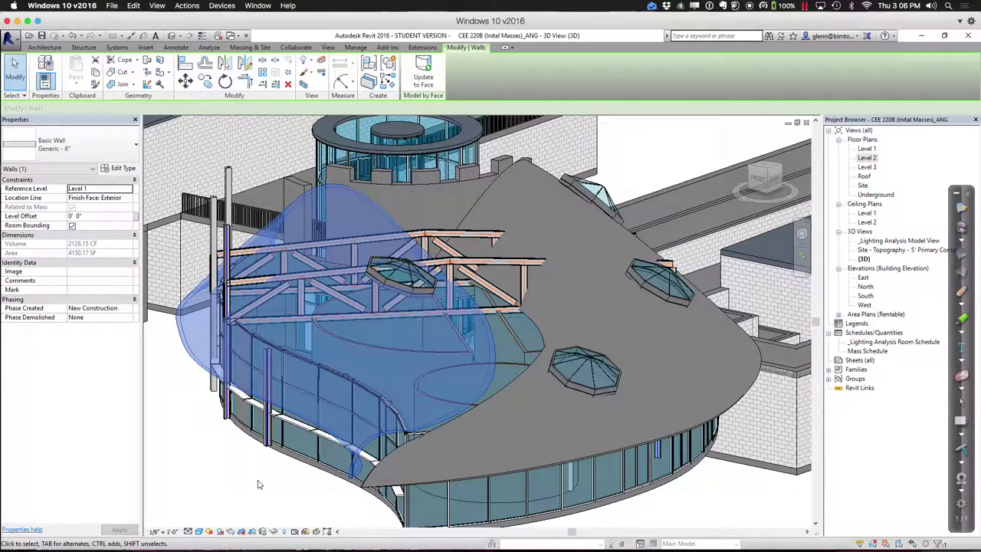
scroll(258, 485, "down", 1)
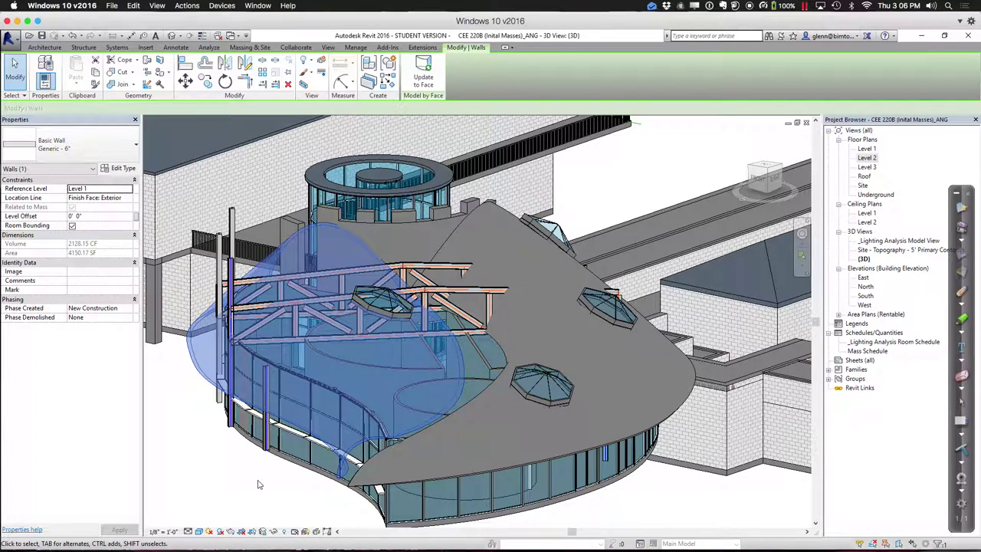
Open the Level 2 floor plan and frame the rotunda.
left_click(873, 156)
double_click(868, 158)
middle_click_drag(626, 262, 622, 234)
scroll(623, 236, "up", 3)
scroll(623, 236, "down", 4)
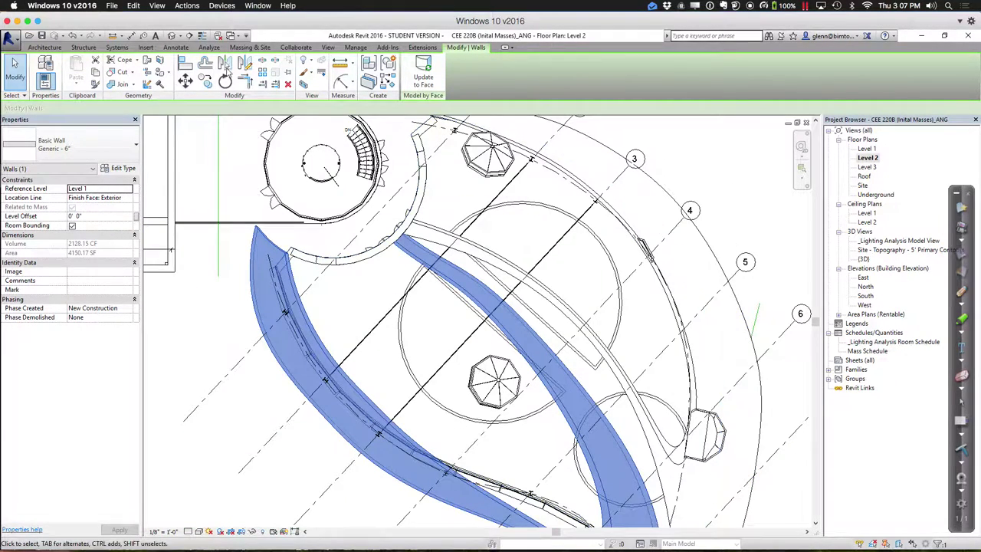
Draw Section 1 from the lower left to near grid 2 and open it.
left_click(327, 47)
left_click(346, 72)
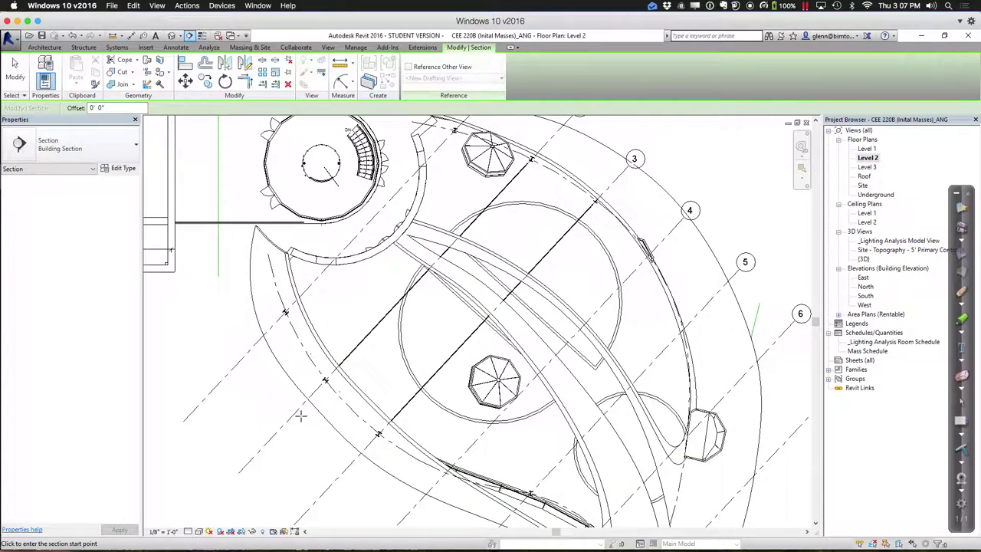
left_click(293, 420)
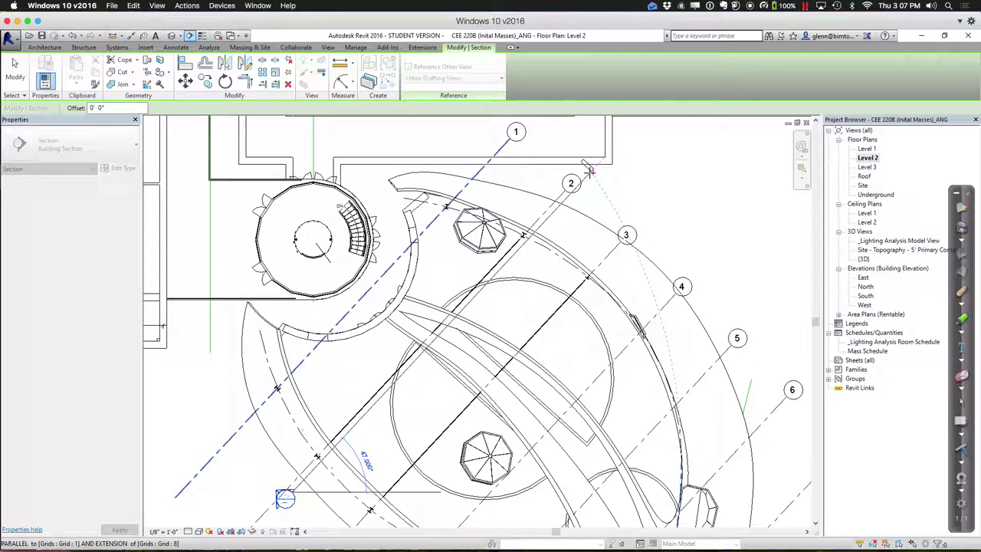
left_click(588, 172)
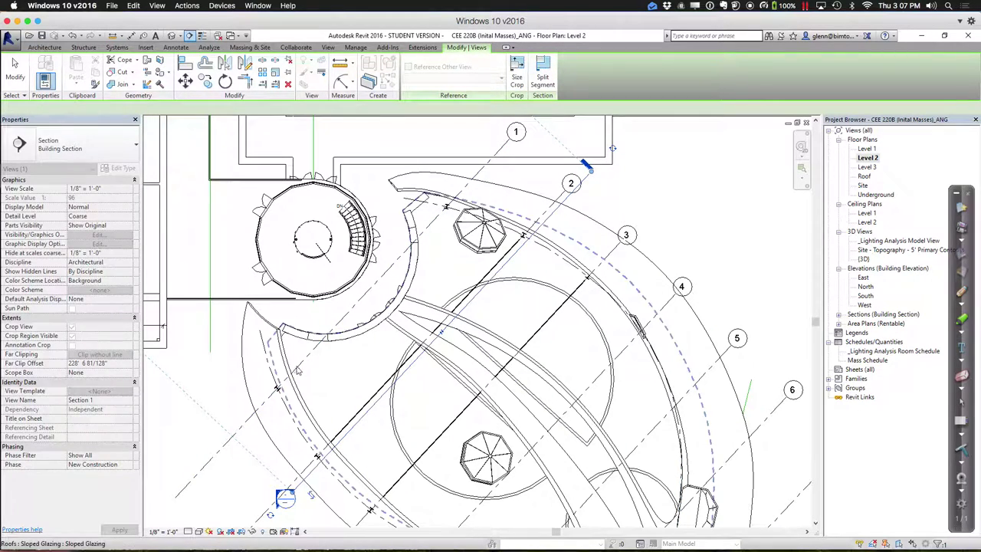
key("Escape")
key("Escape")
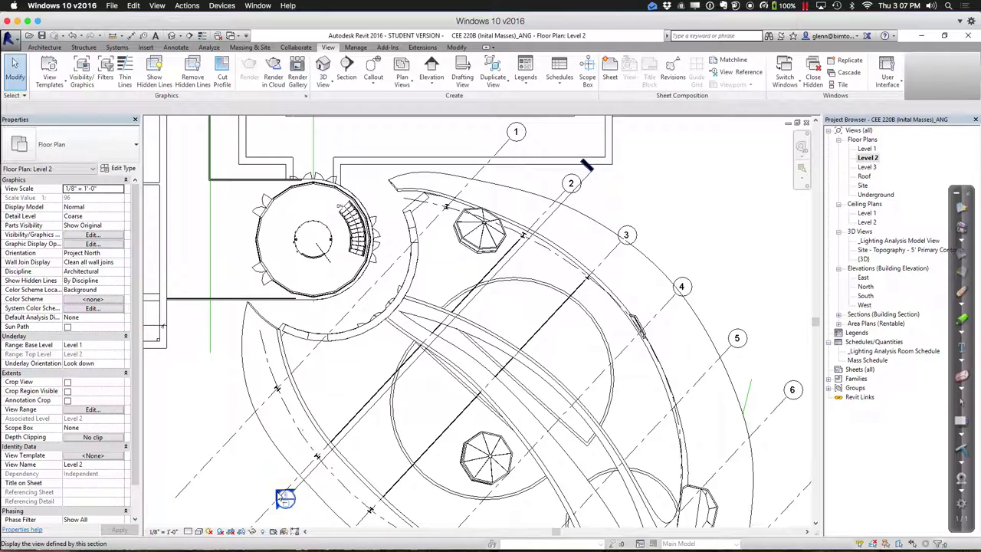
double_click(285, 498)
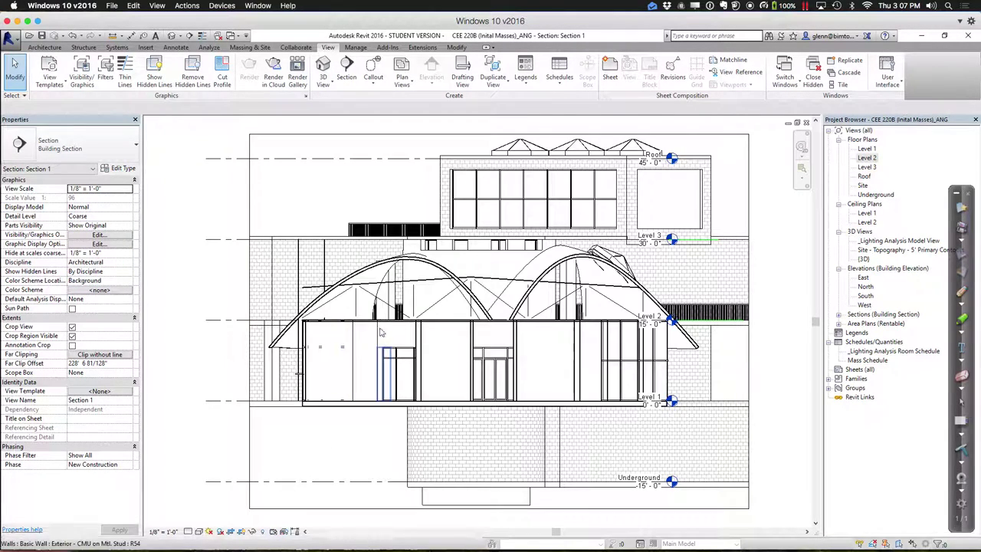
Set Section 1 to Fine detail and inspect the truss's W12X26 top chord.
scroll(390, 295, "up", 2)
scroll(396, 297, "up", 1)
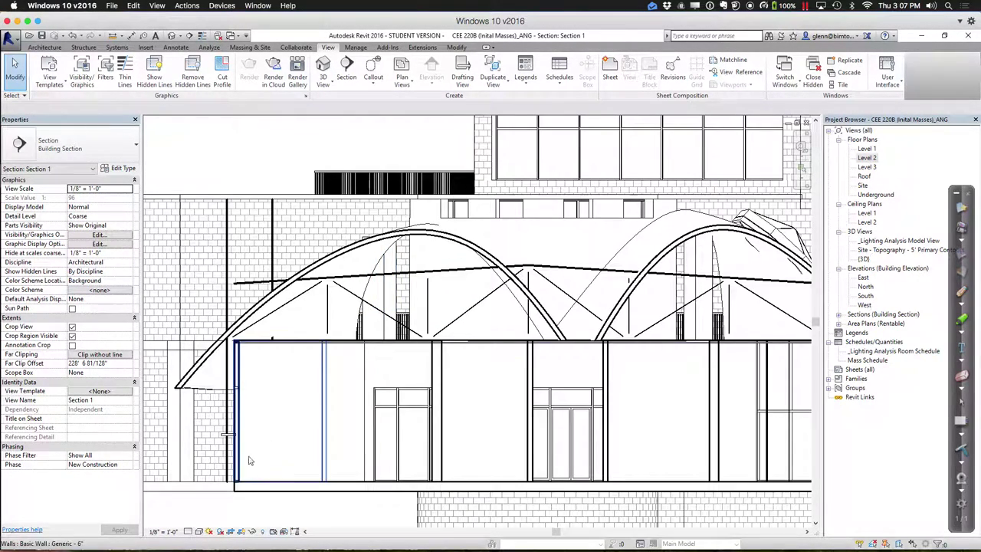
left_click(188, 531)
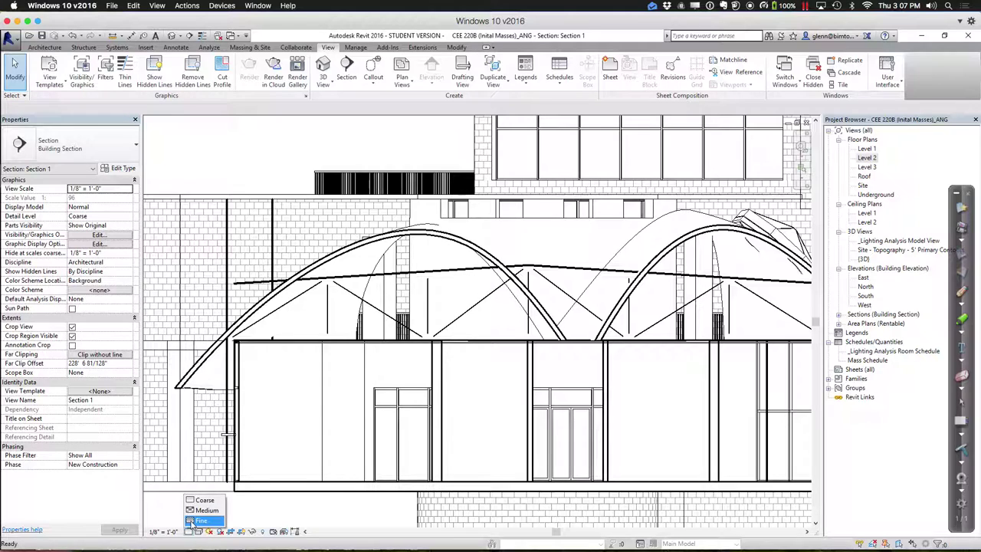
left_click(201, 519)
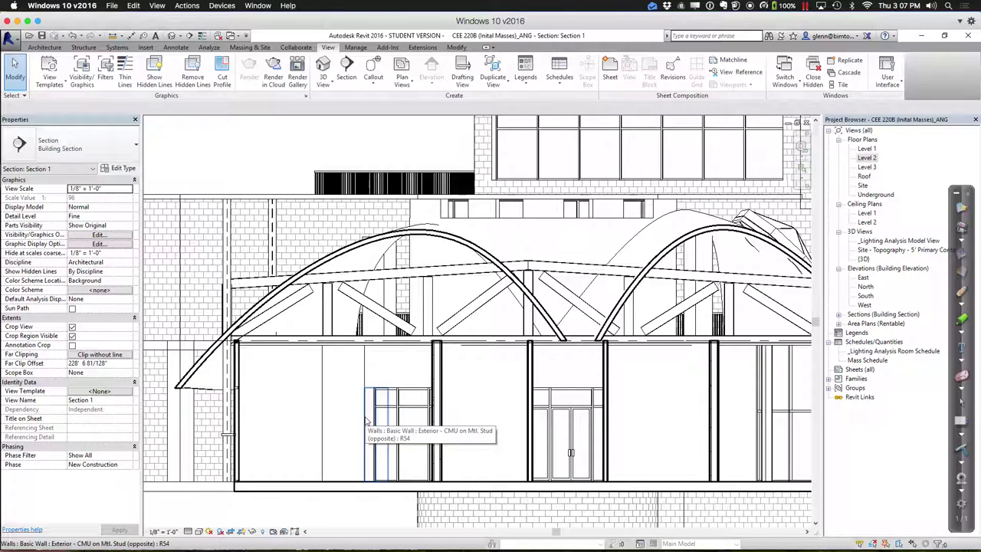
left_click(468, 272)
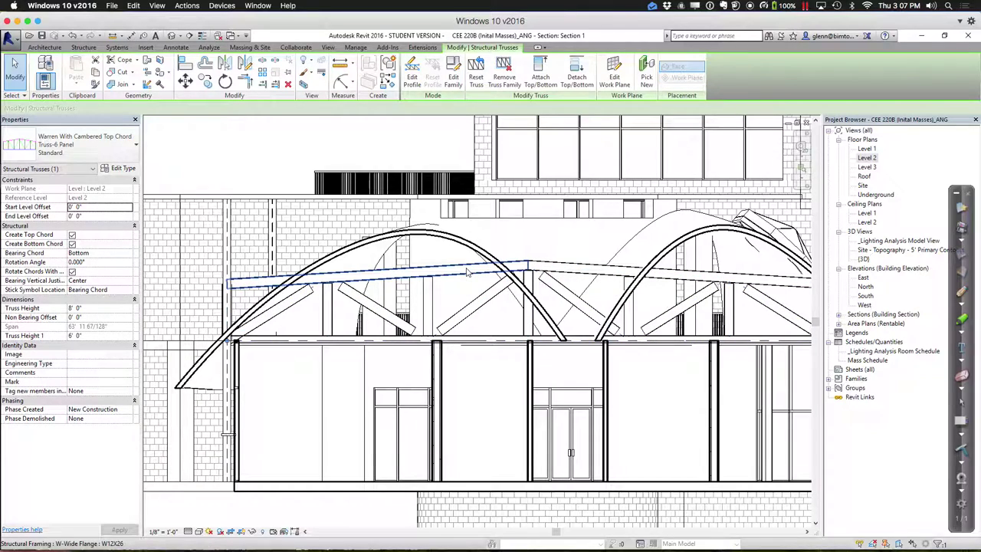
left_click(468, 272)
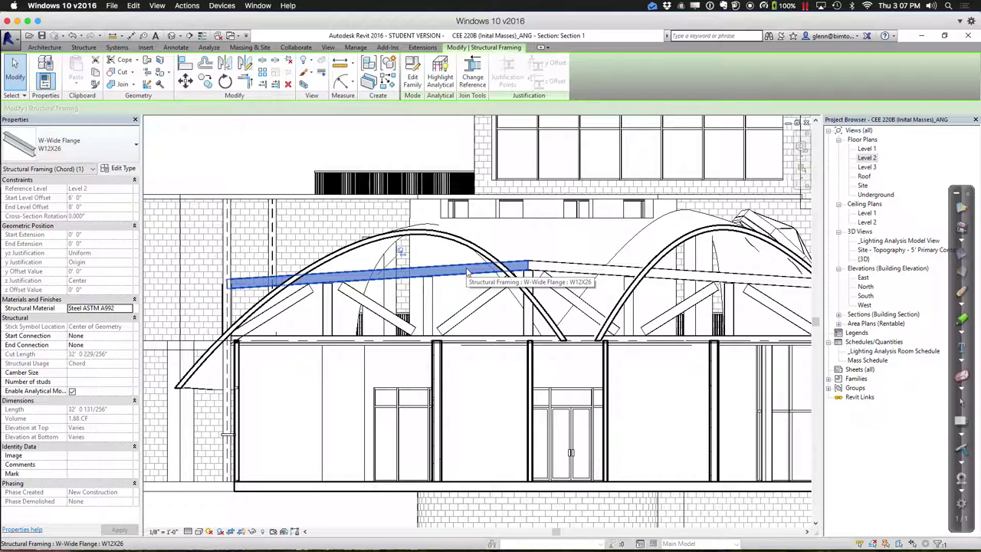
left_click(271, 141)
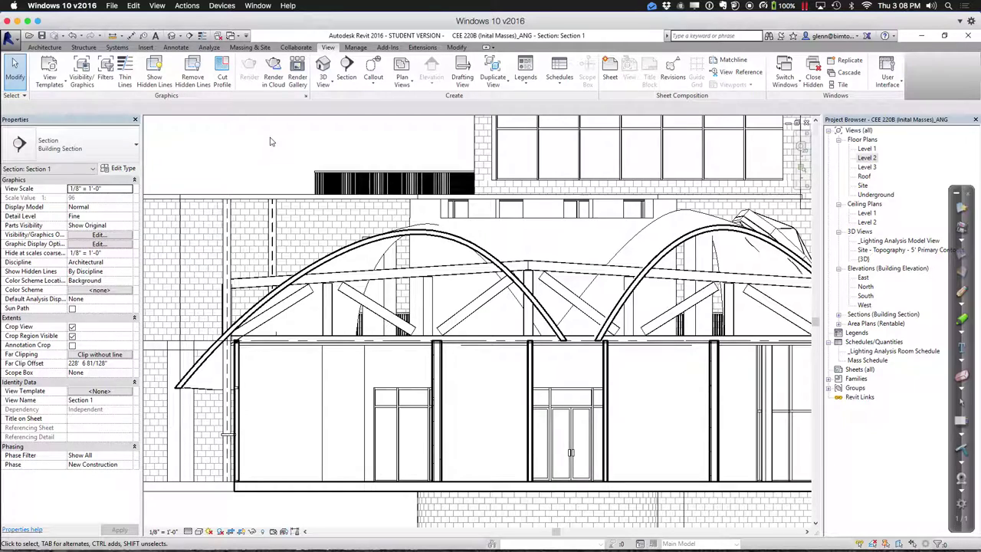
left_click(146, 47)
Load HSS-Hollow Structural Section from Structural Framing > Steel with only the HSS4X4X1/2 type.
left_click(328, 77)
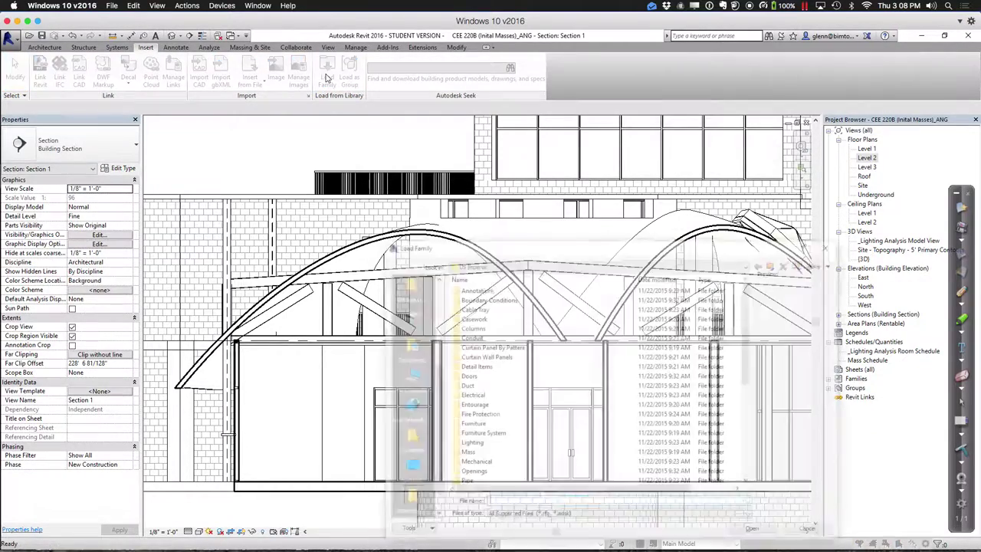
scroll(529, 383, "down", 6)
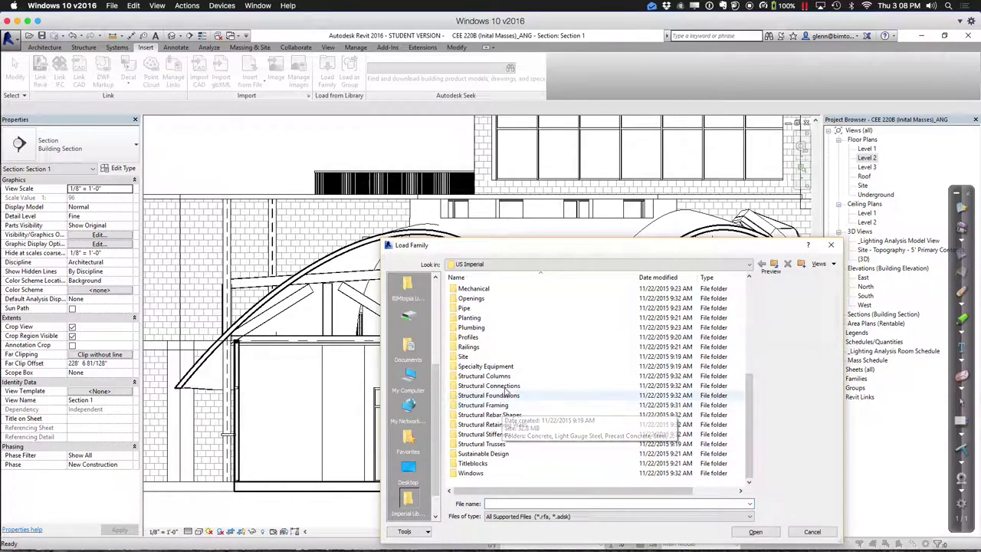
double_click(494, 405)
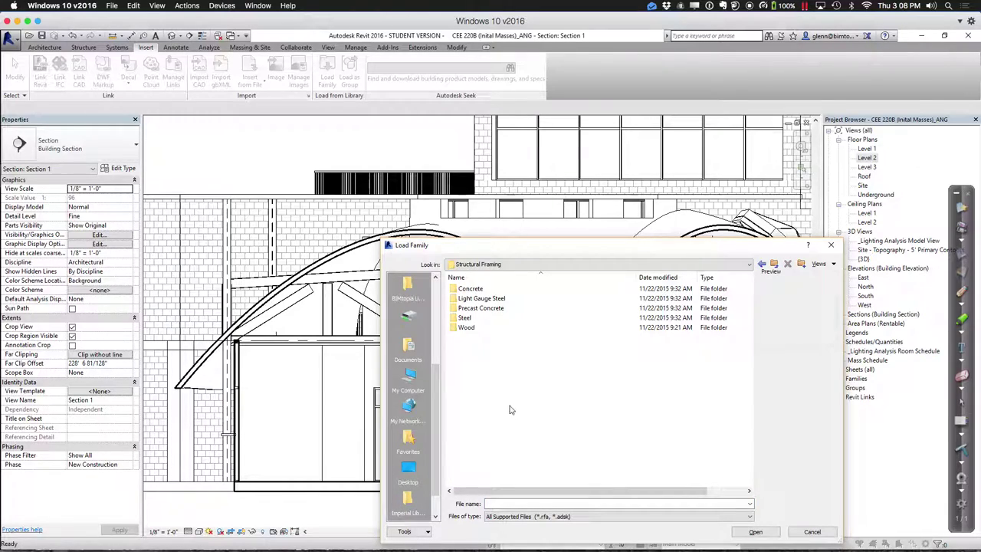
double_click(464, 317)
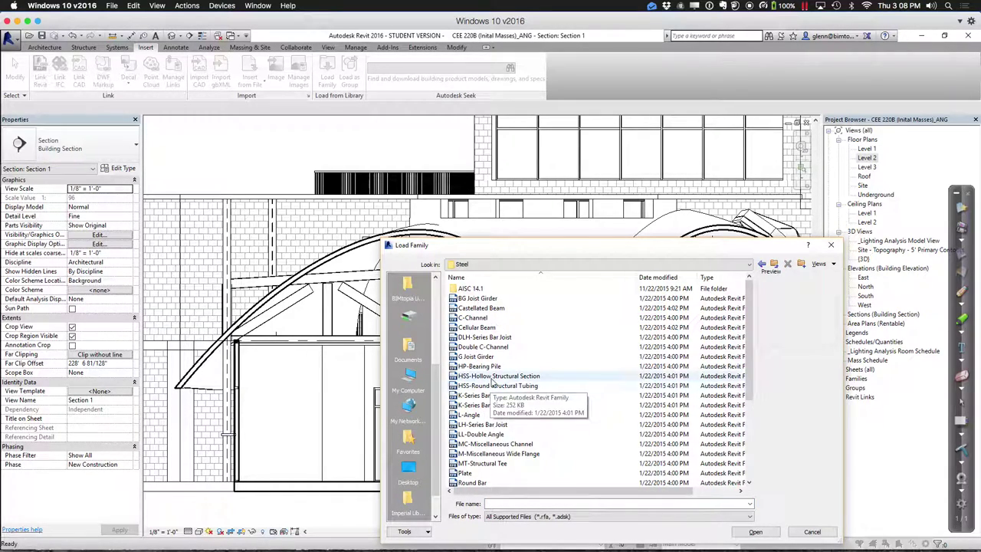
double_click(494, 376)
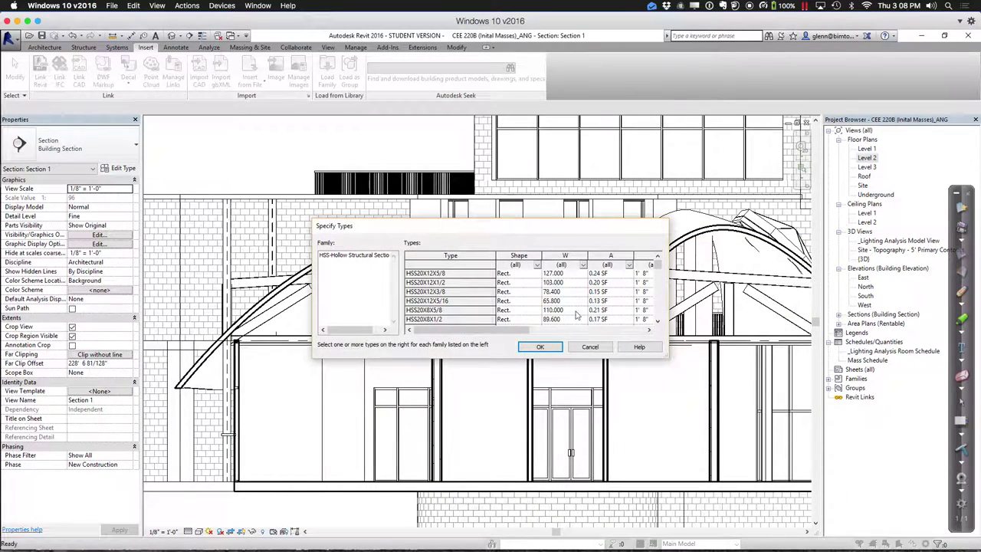
left_click_drag(662, 267, 660, 306)
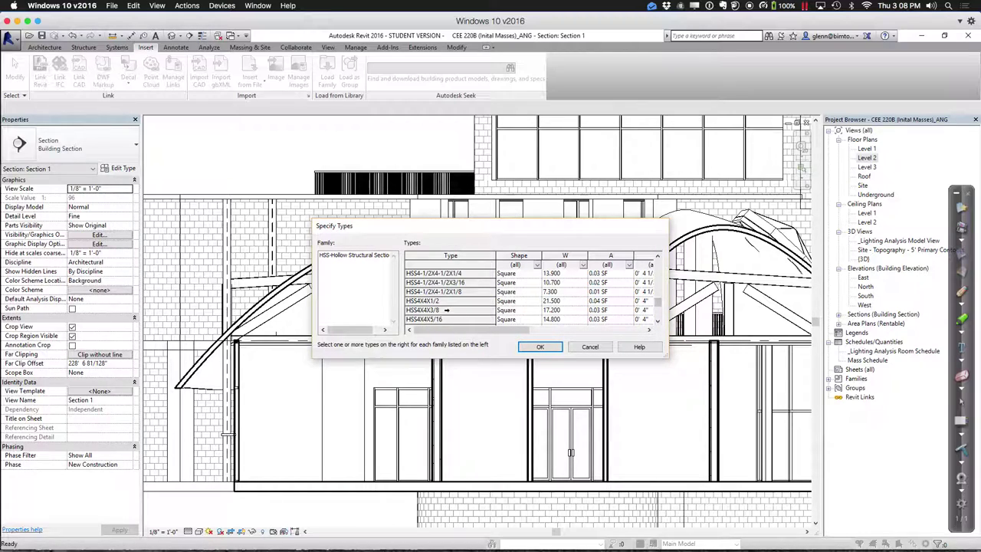
left_click(437, 300)
left_click(555, 351)
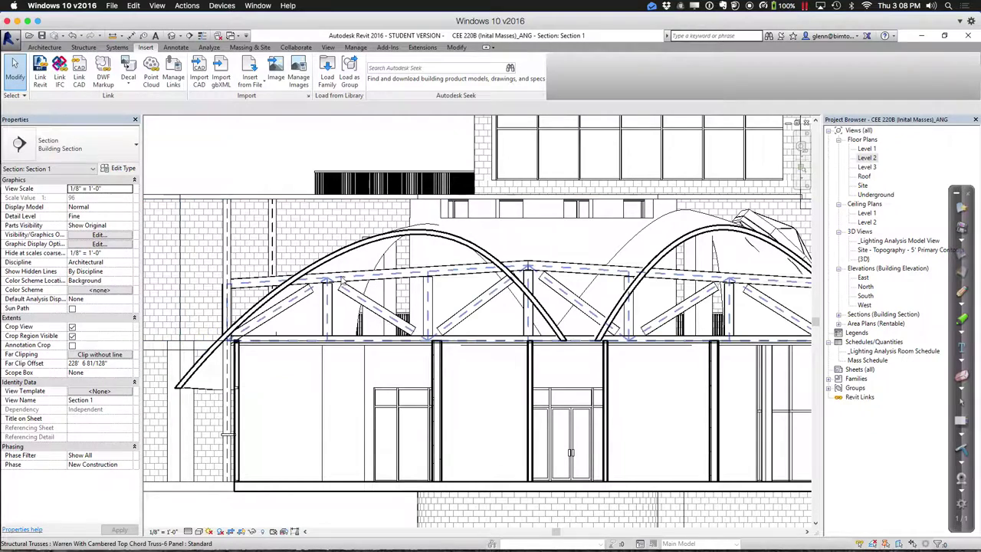
Set the Warren truss type's vertical and diagonal webs to HSS4X4X1/2.
left_click(343, 281)
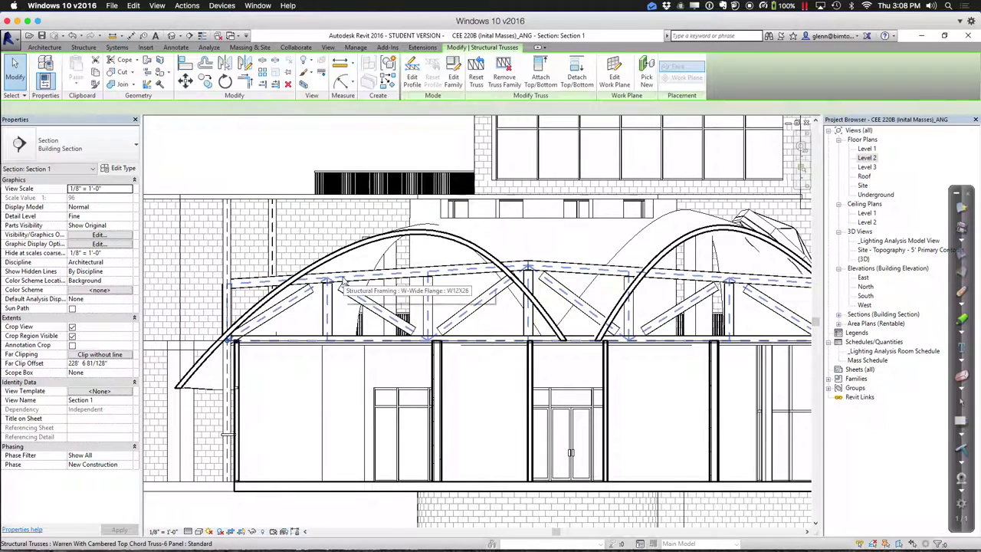
left_click(128, 173)
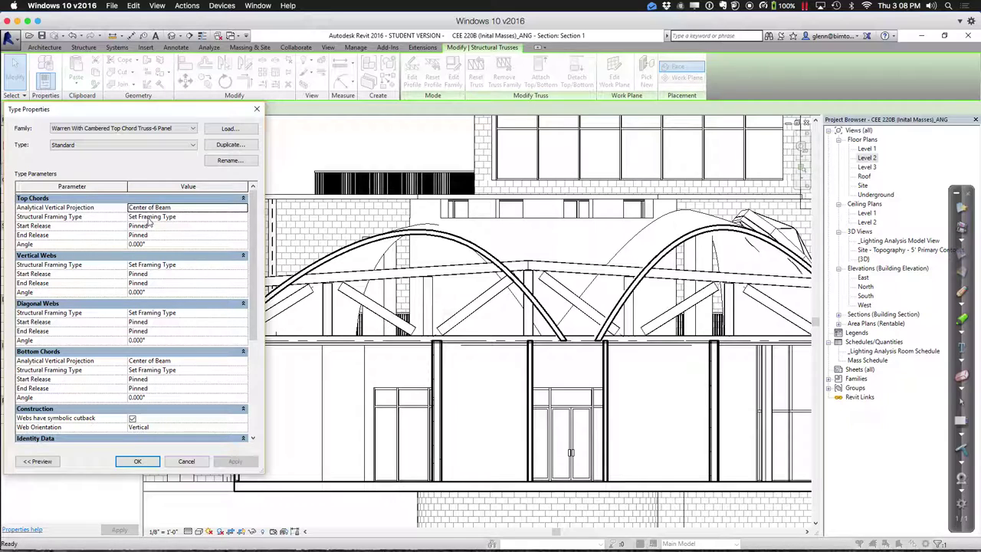
left_click(242, 266)
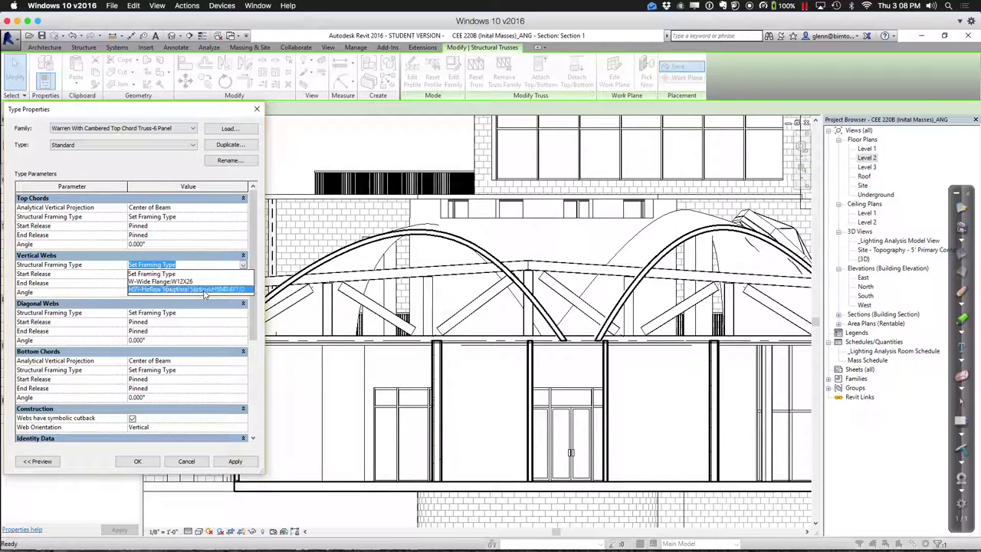
left_click(213, 288)
left_click(242, 318)
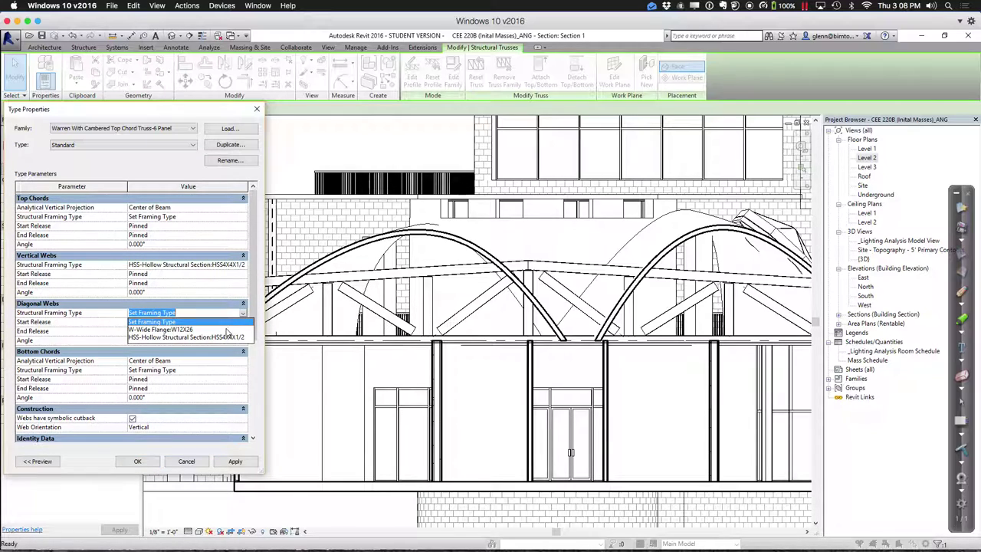
left_click(226, 337)
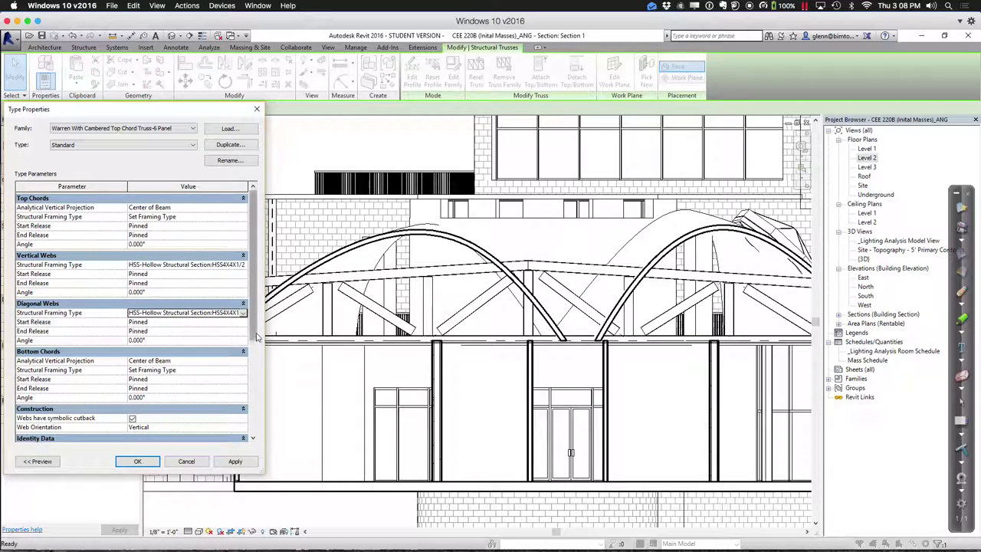
Set the bottom and top chords to HSS4X4X1/2 and apply the type changes.
scroll(253, 353, "down", 2)
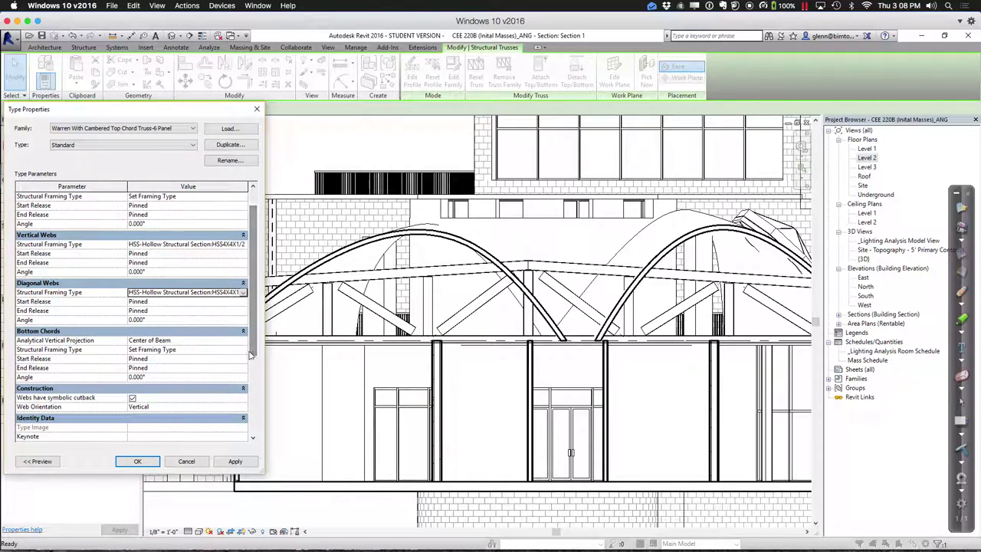
left_click(243, 350)
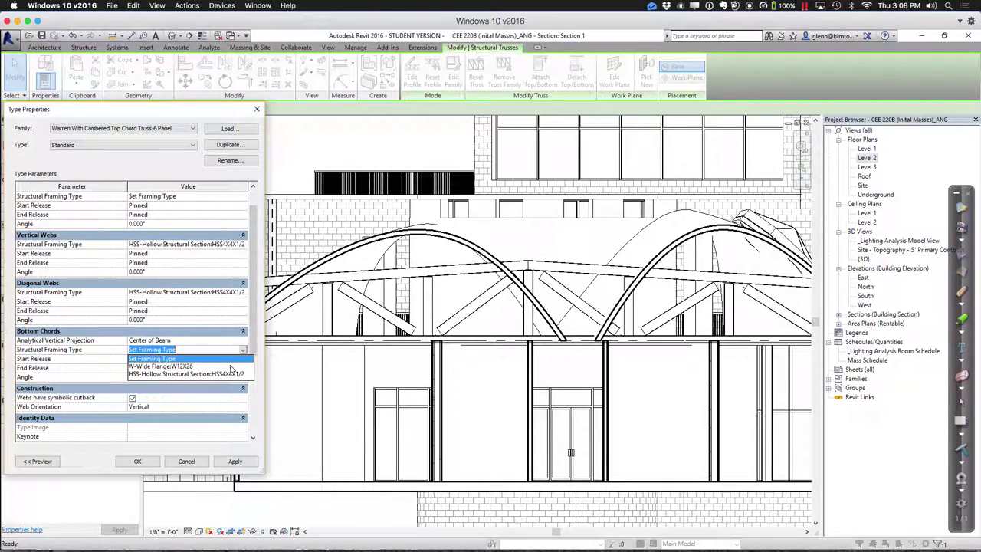
left_click(230, 374)
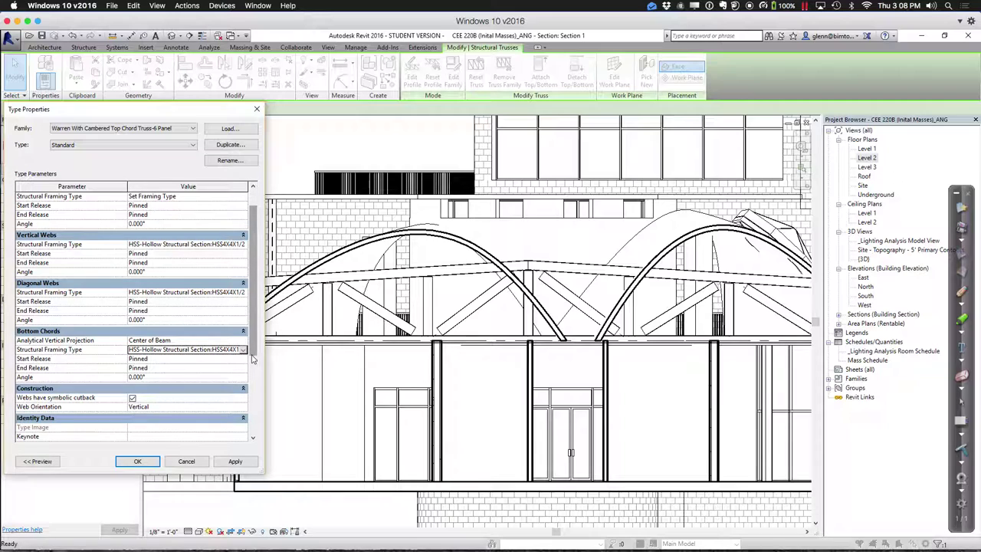
scroll(252, 343, "up", 2)
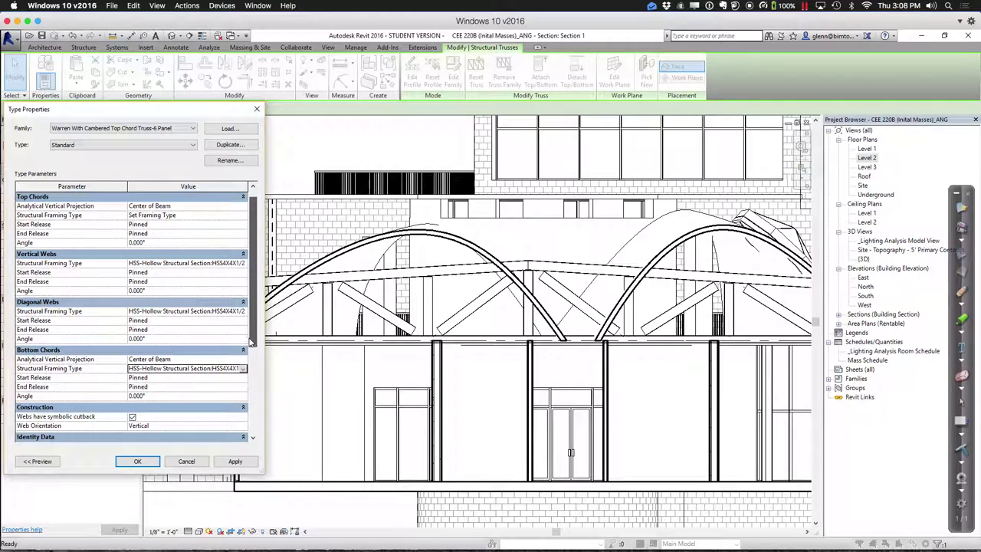
left_click(242, 217)
left_click(225, 241)
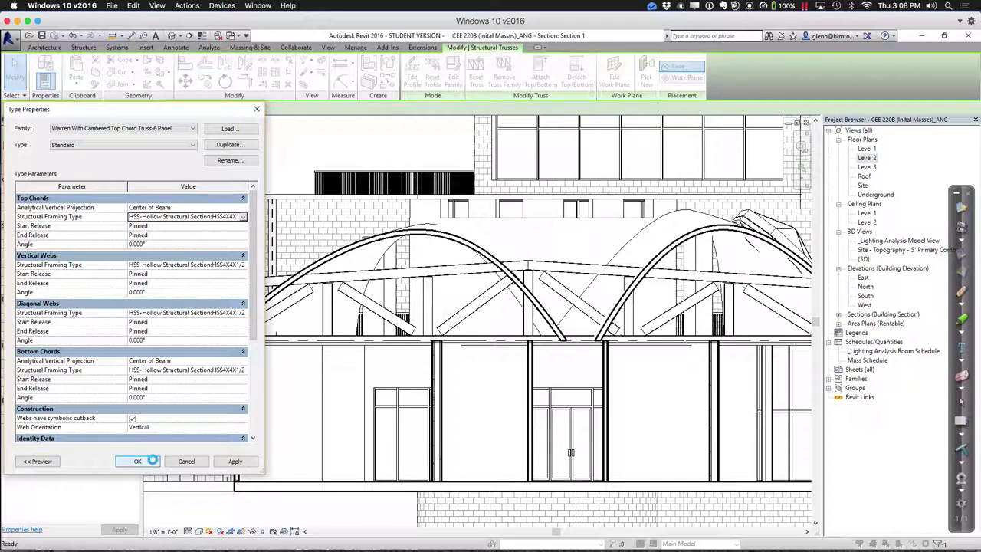
left_click(138, 461)
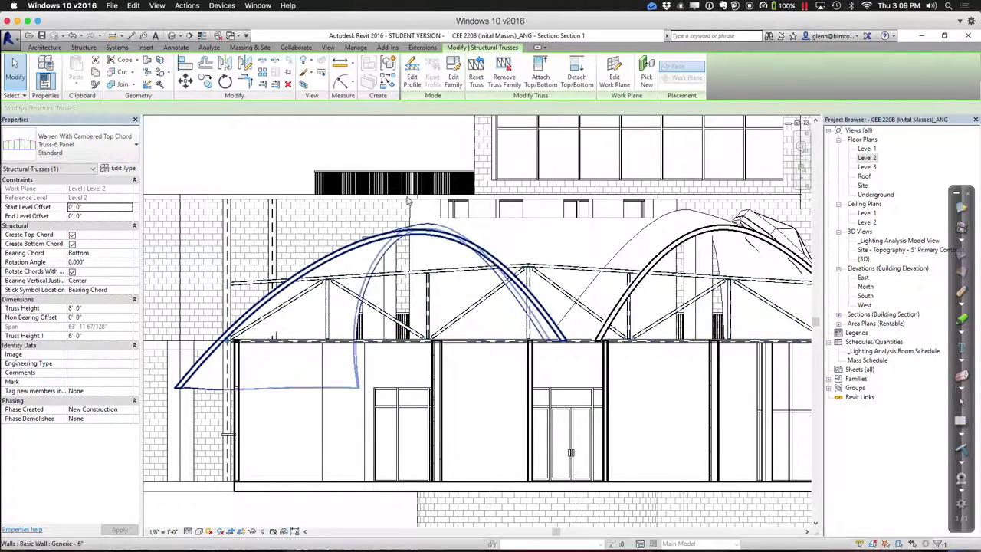
Enter Edit Profile mode on the selected cambered Warren truss.
left_click(412, 75)
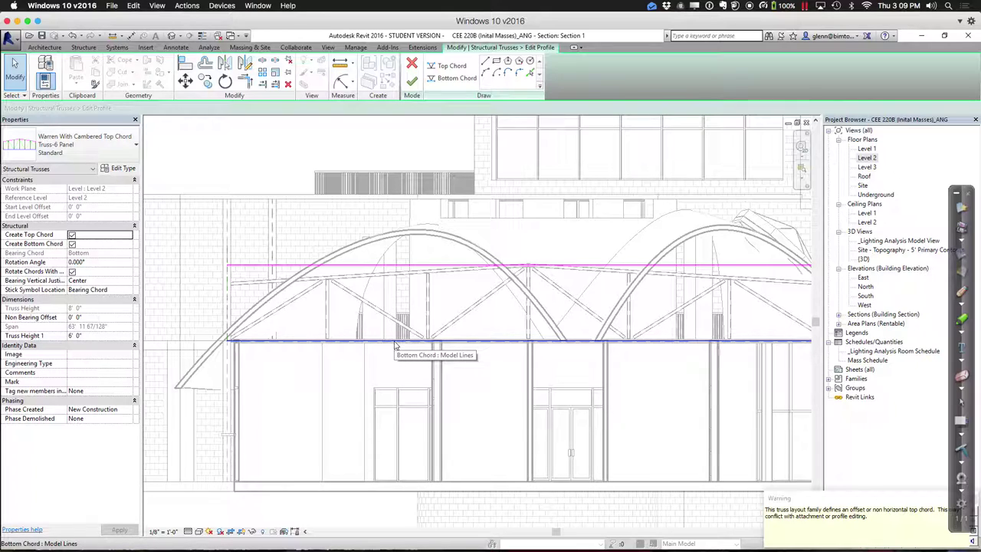
Draw Start-End-Radius top chord arcs from the truss's left end along the first arch.
left_click(529, 74)
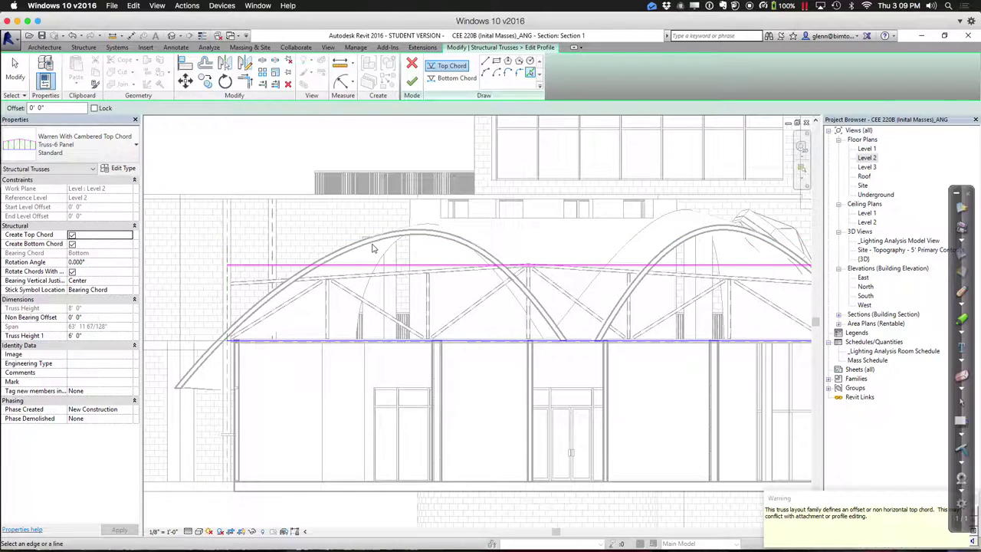
left_click(485, 73)
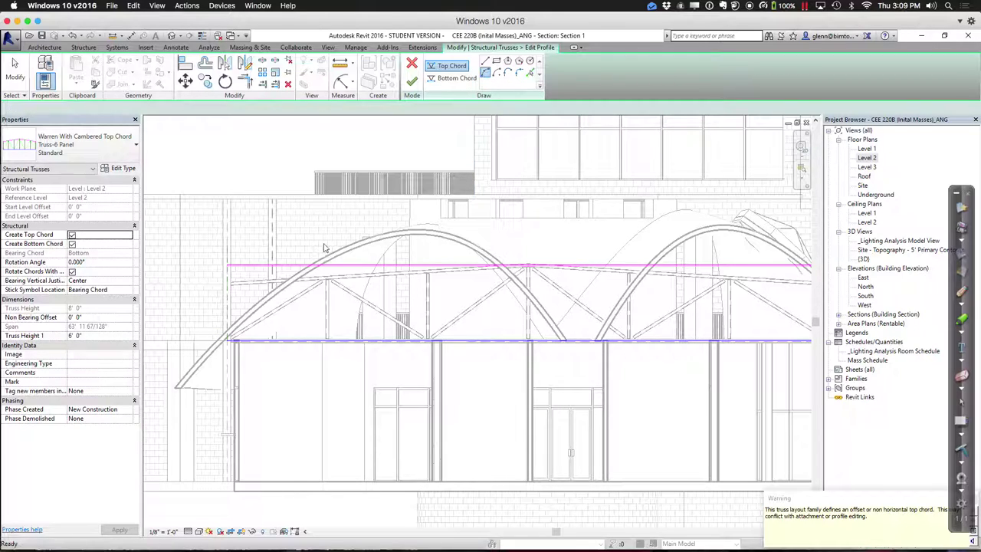
left_click(229, 337)
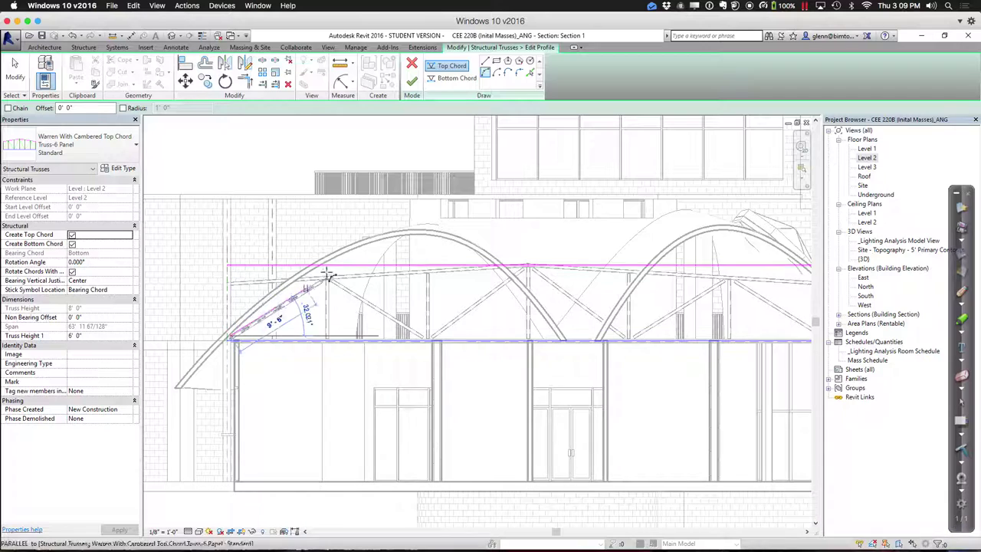
left_click(377, 243)
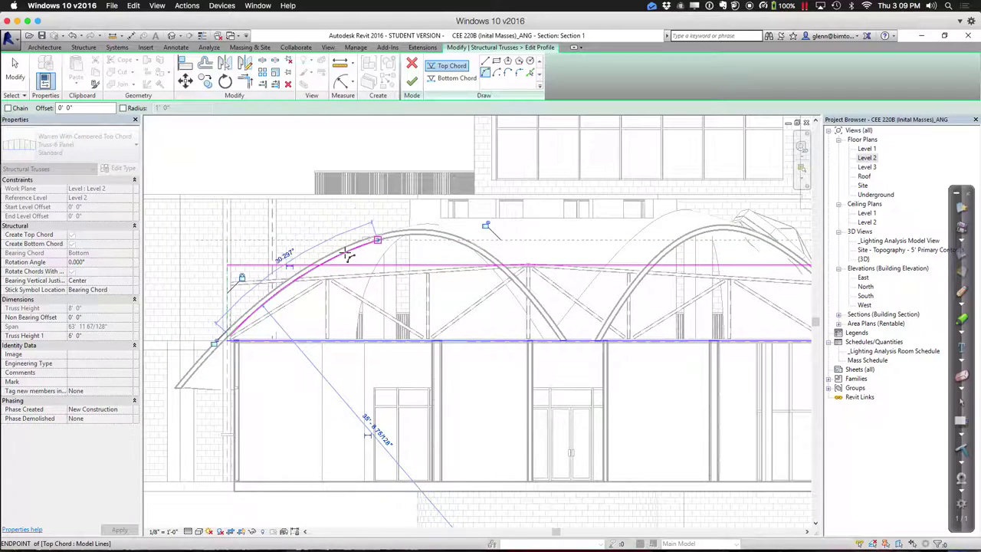
left_click(344, 255)
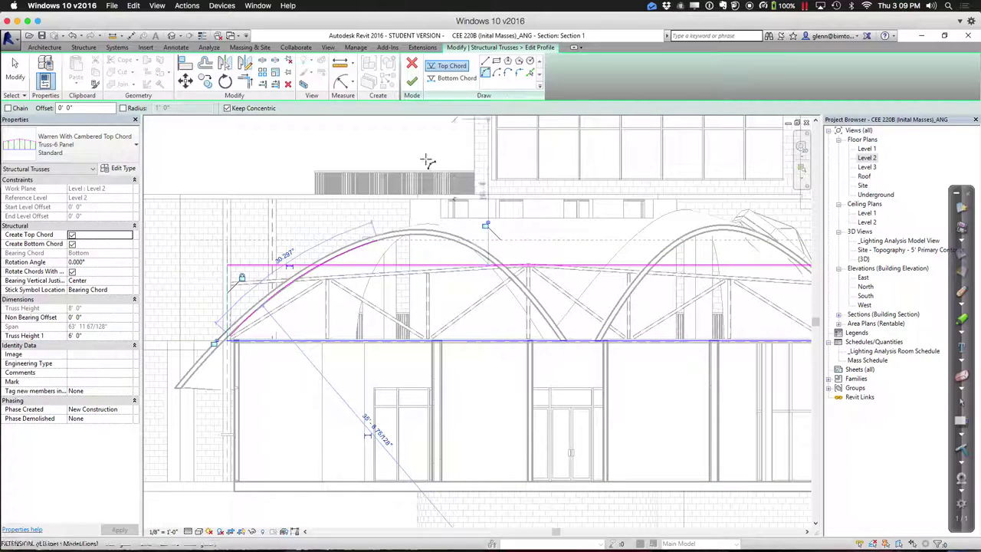
left_click(377, 241)
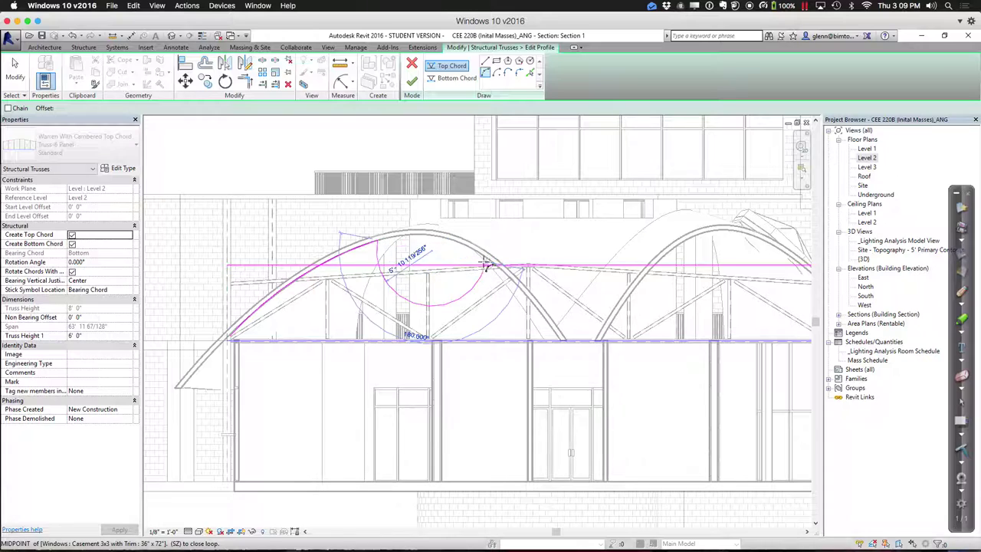
left_click(450, 192)
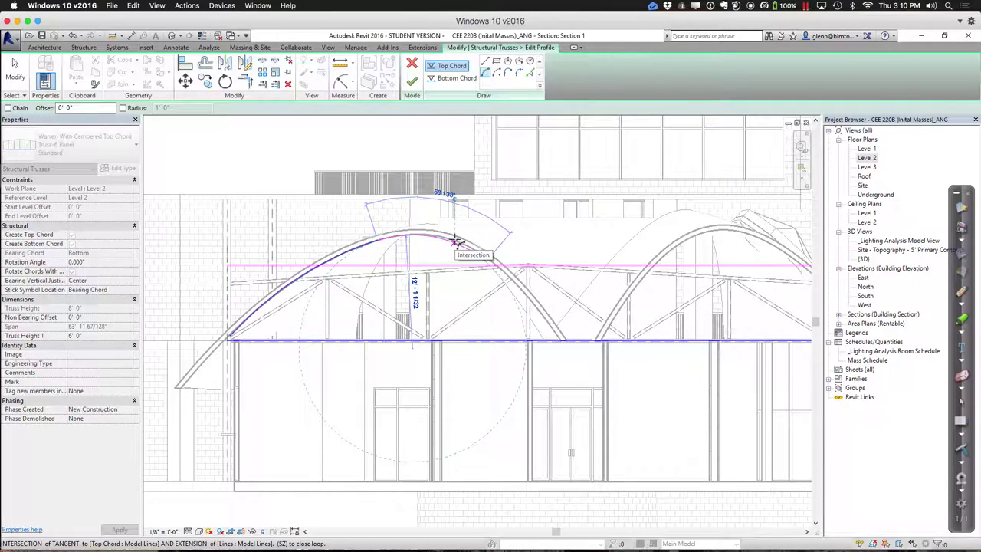
left_click(494, 260)
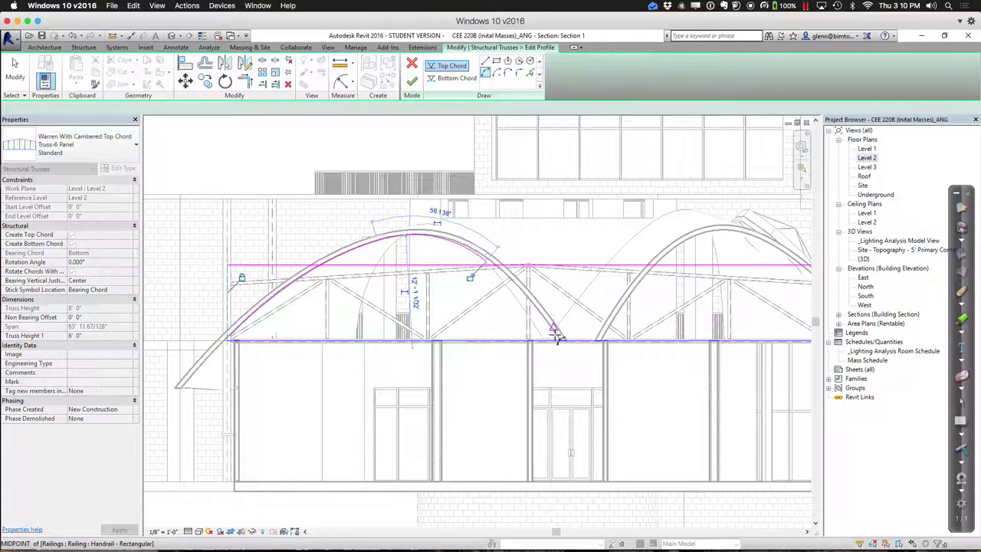
key("Escape")
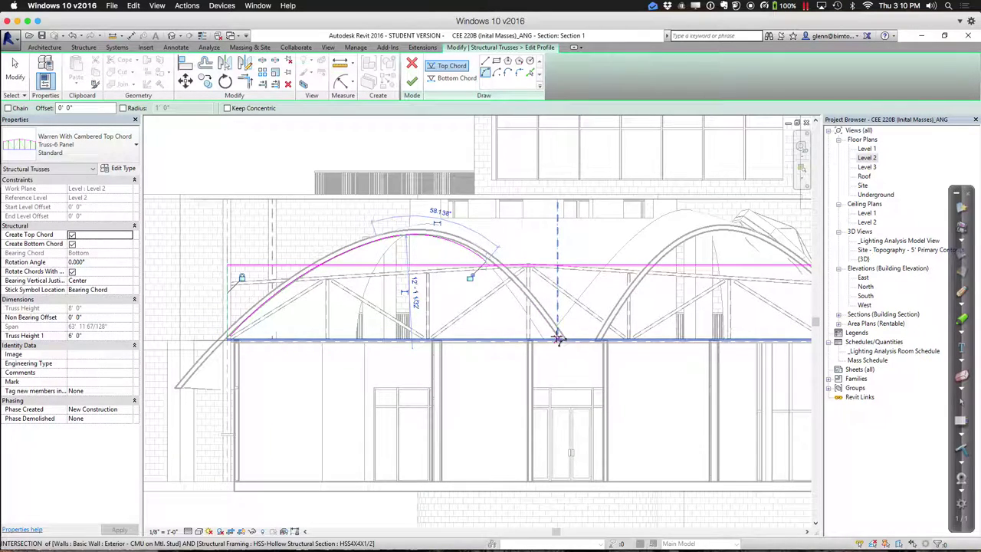
Add another top chord arc from the first arc's end up to the arch apex.
left_click(559, 336)
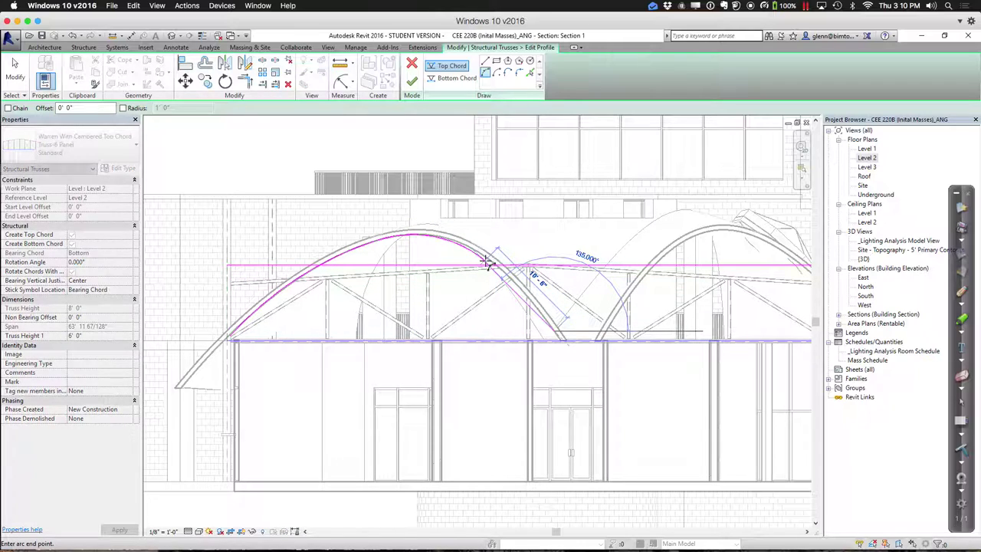
left_click(15, 73)
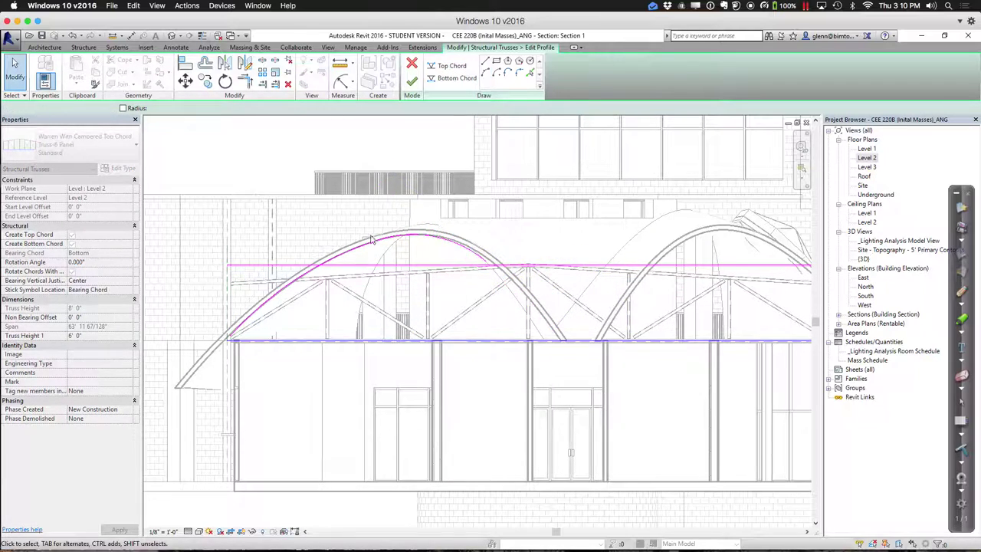
left_click(470, 255)
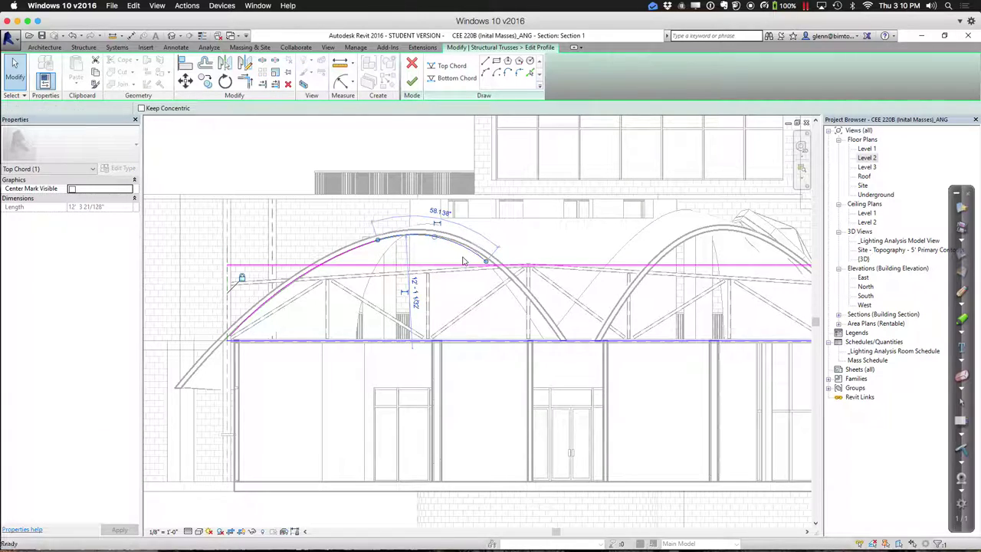
key("Escape")
left_click(484, 72)
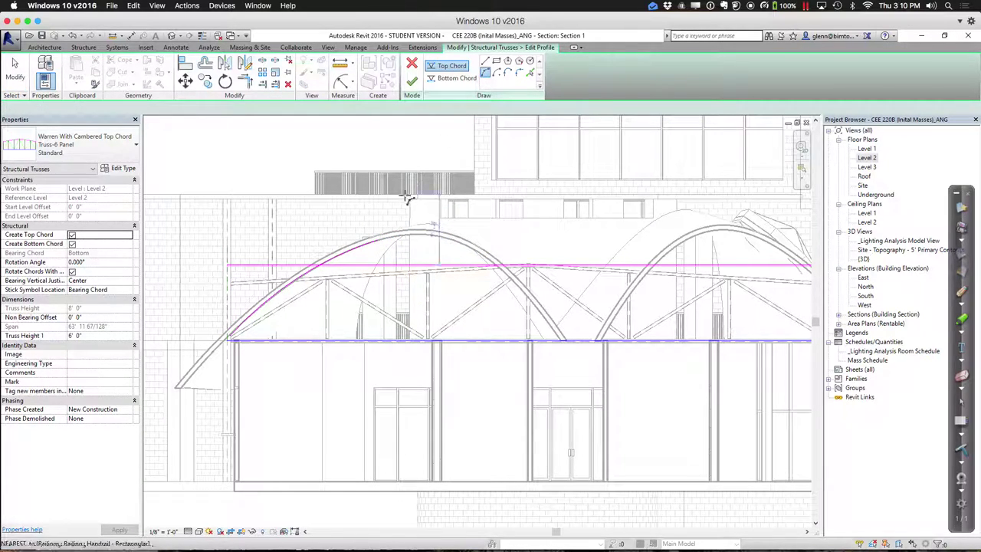
left_click(377, 240)
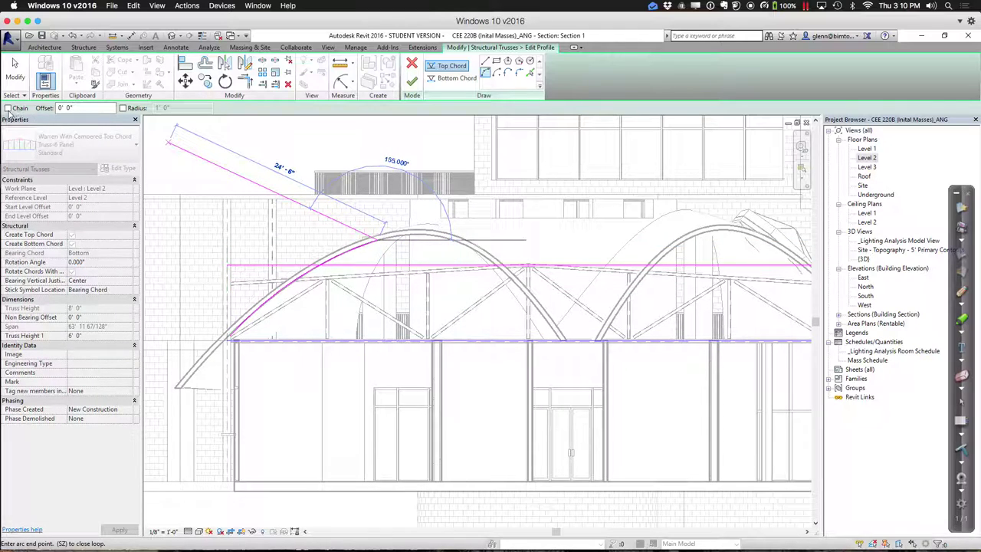
left_click(9, 108)
left_click(377, 244)
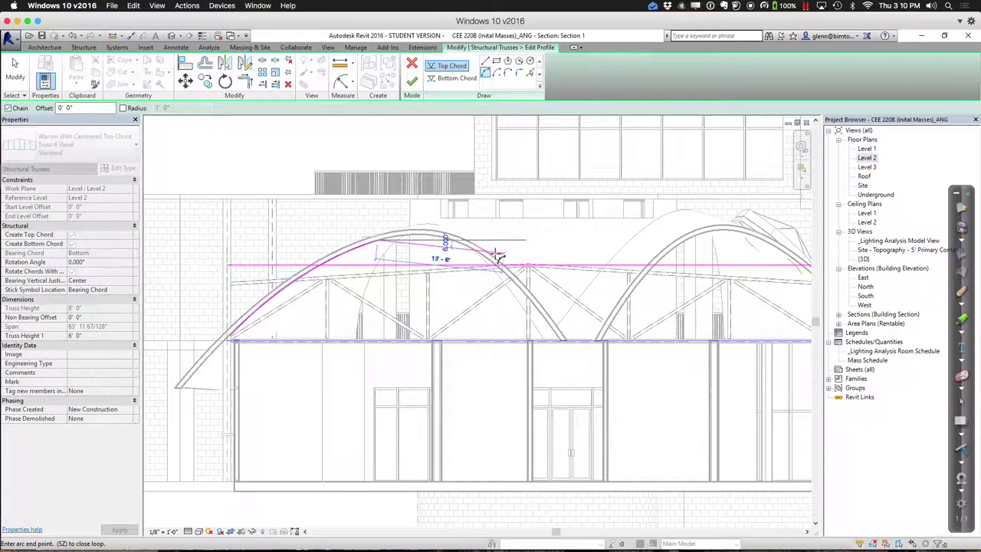
left_click(416, 234)
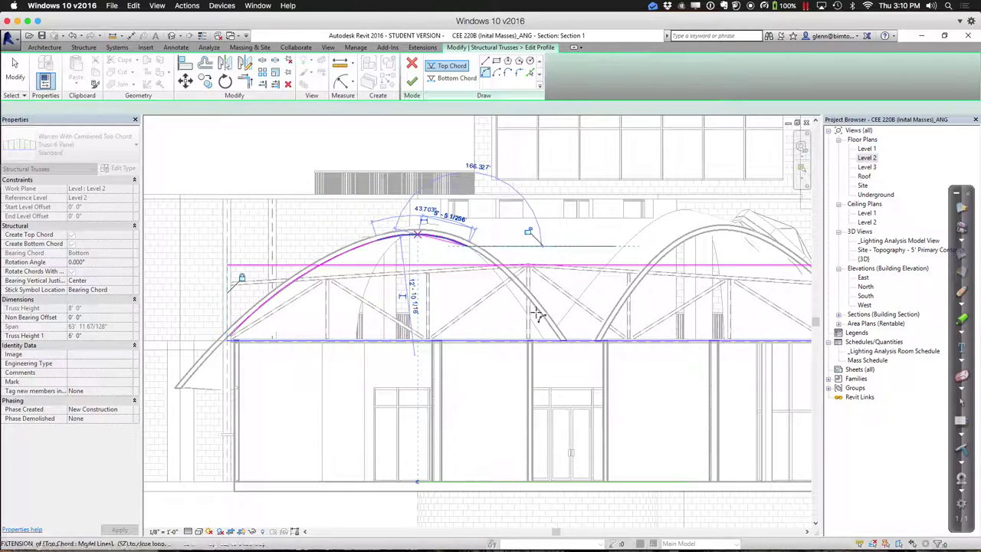
left_click(563, 341)
left_click(562, 343)
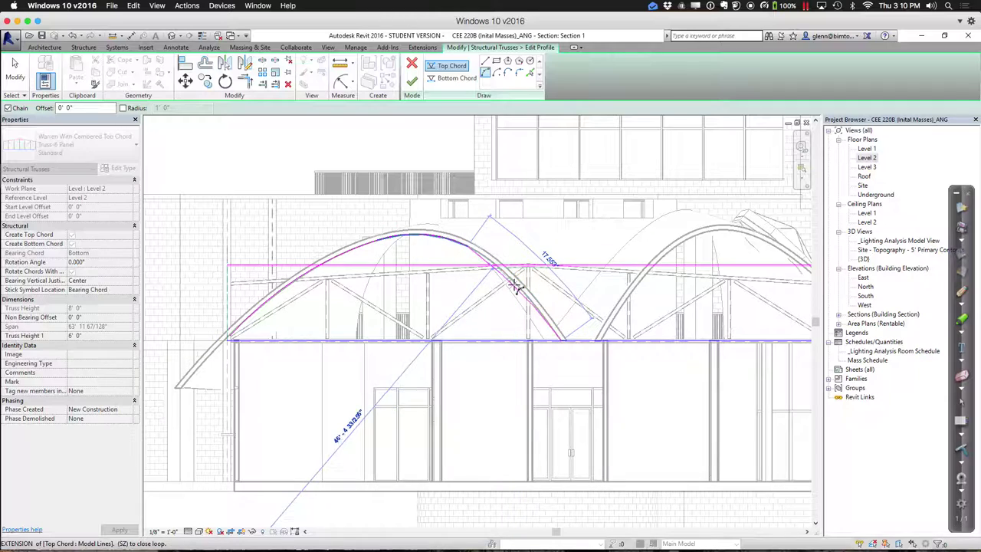
key("Escape")
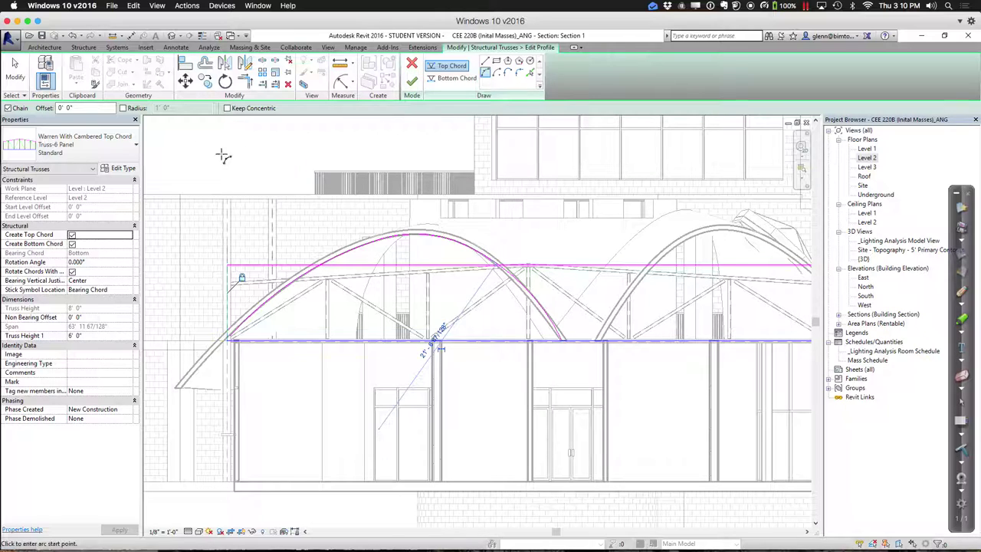
left_click(15, 70)
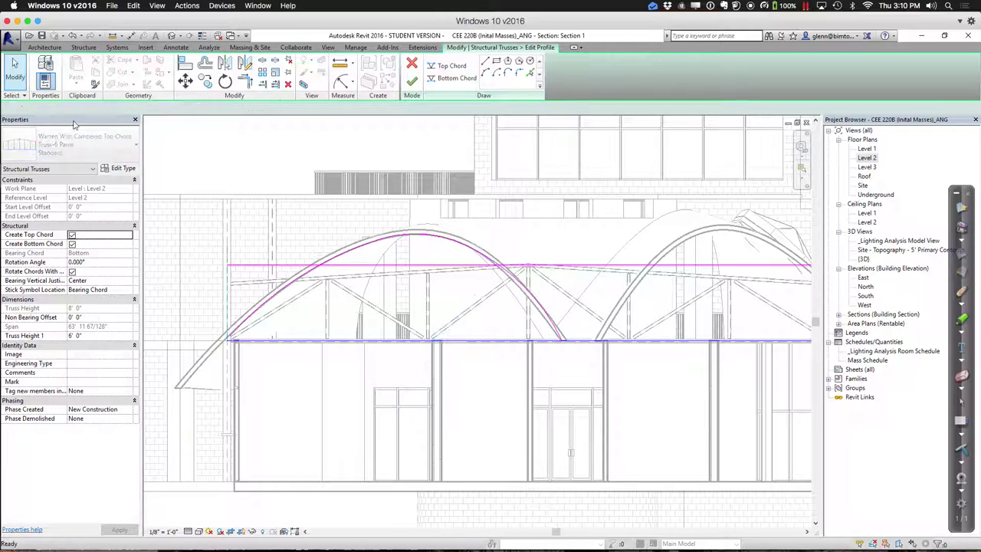
Shorten the straight top chord, remove its constraints, and draw a sloped chord toward the second arch.
left_click(342, 274)
left_click_drag(227, 268, 655, 266)
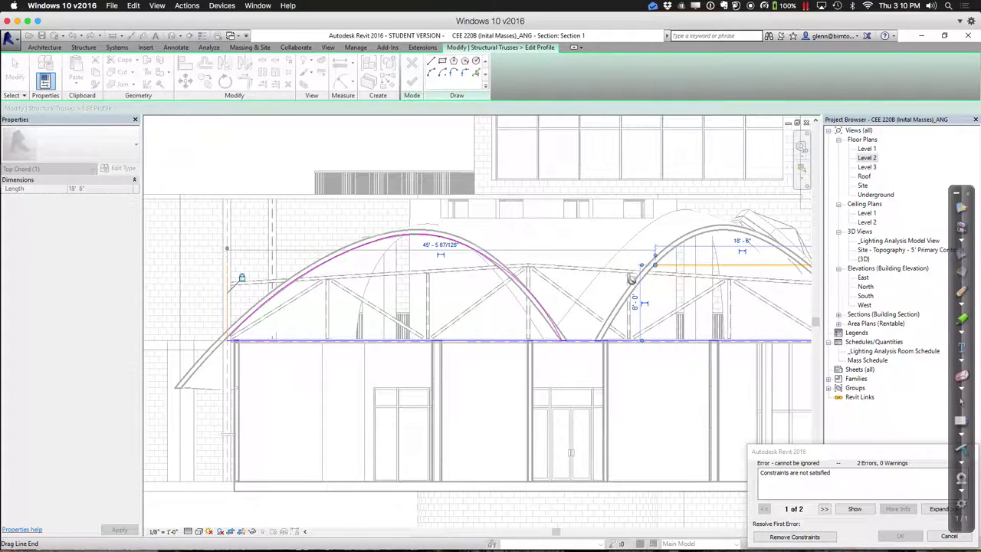
left_click(796, 537)
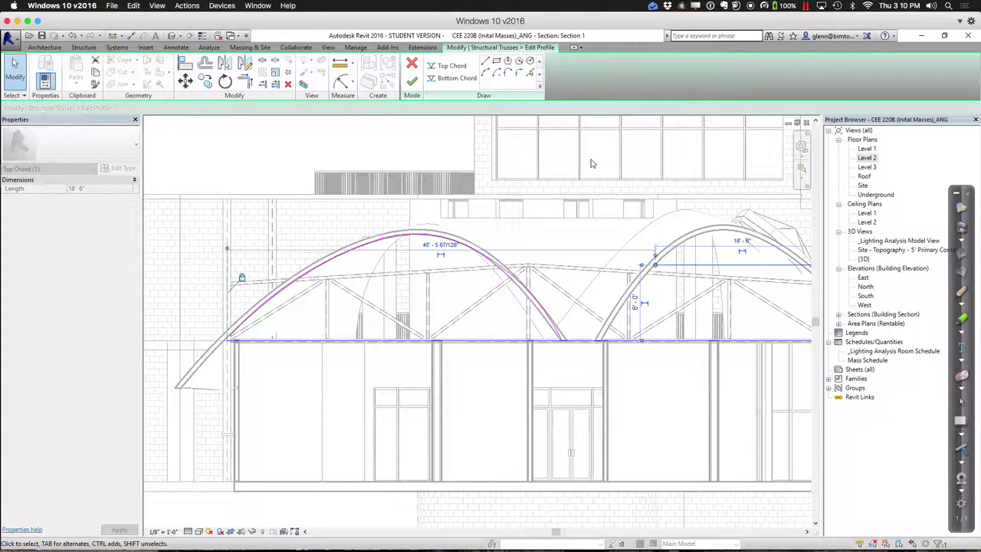
left_click(485, 61)
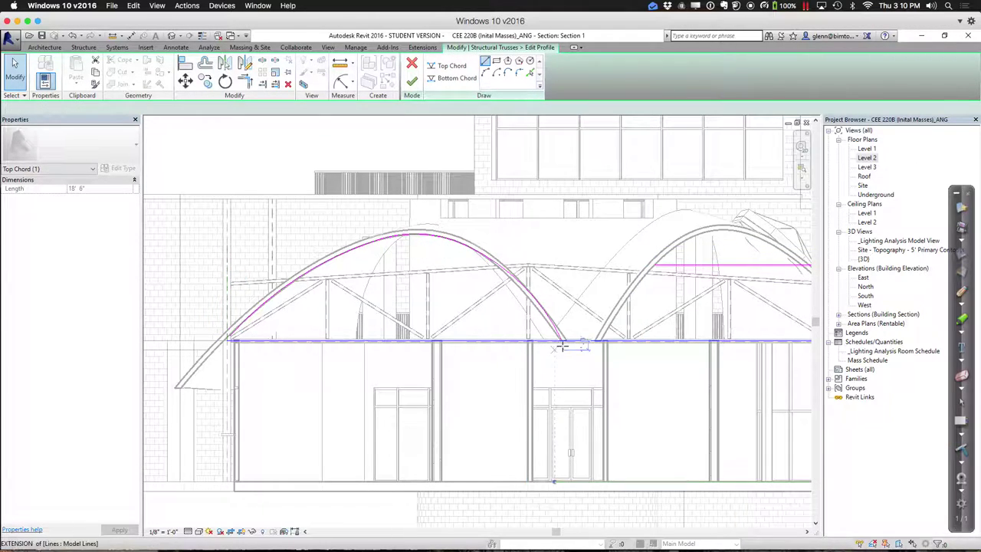
left_click(651, 268)
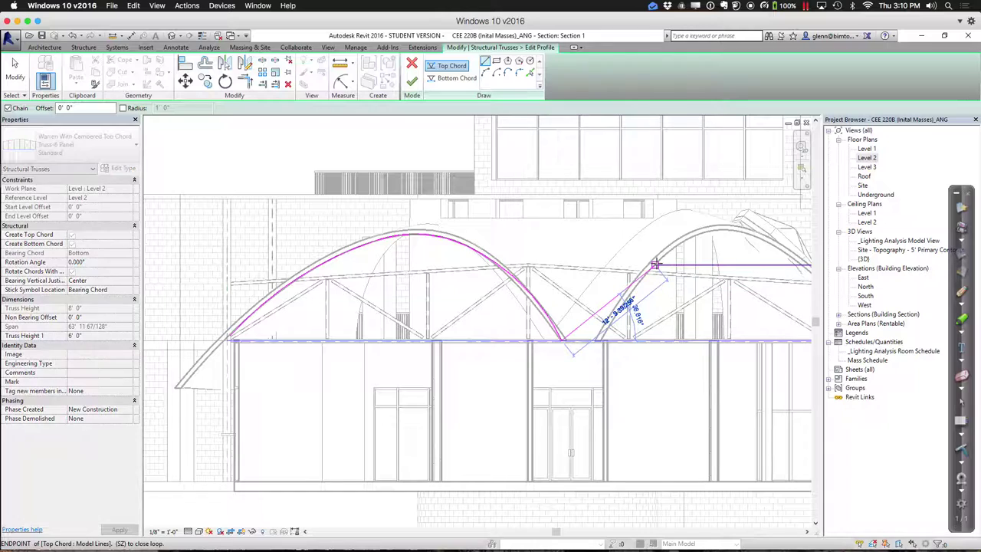
left_click(411, 79)
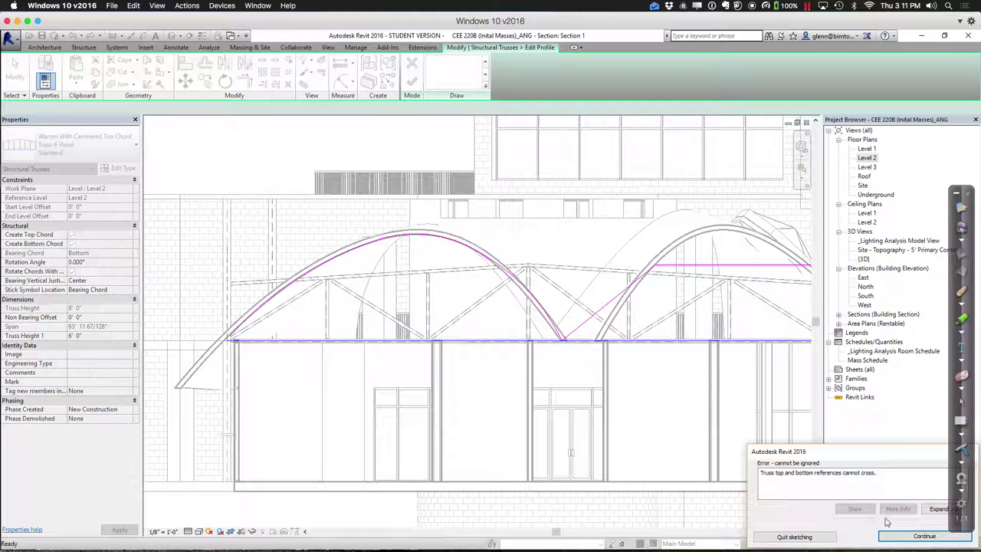
left_click(911, 535)
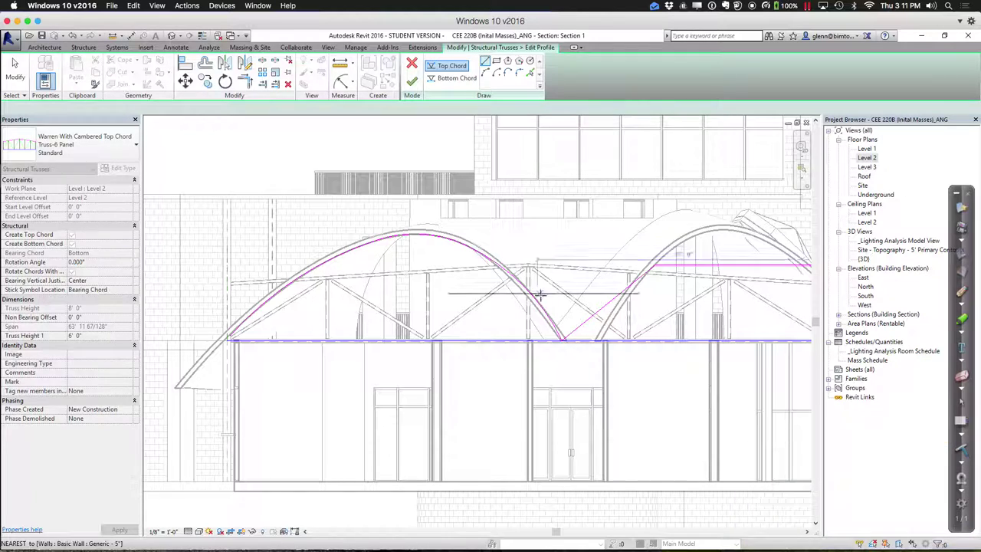
Select the top chord arc and adjust its end point.
scroll(544, 310, "up", 4)
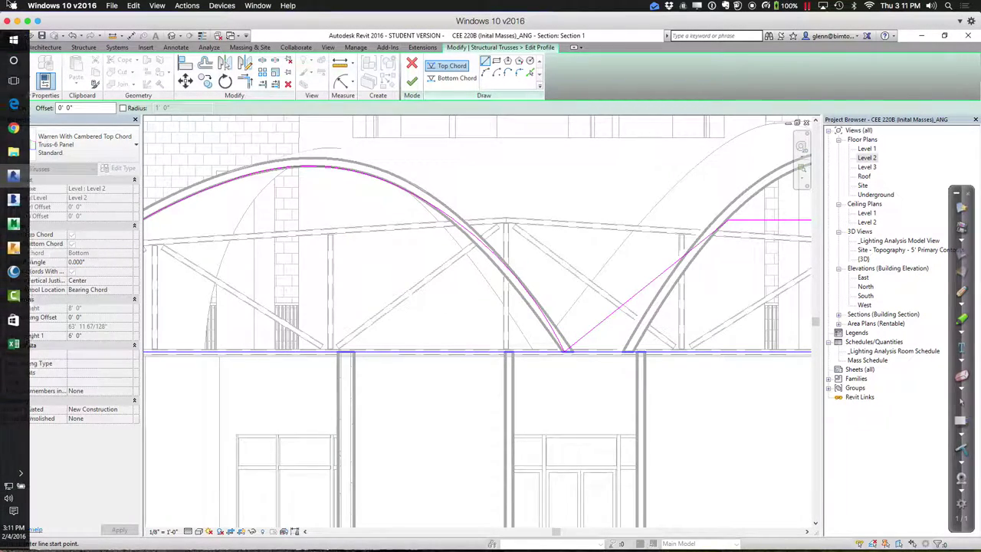
scroll(567, 335, "down", 10)
scroll(547, 276, "down", 2)
scroll(547, 276, "up", 5)
middle_click_drag(485, 238, 455, 210)
scroll(455, 210, "up", 3)
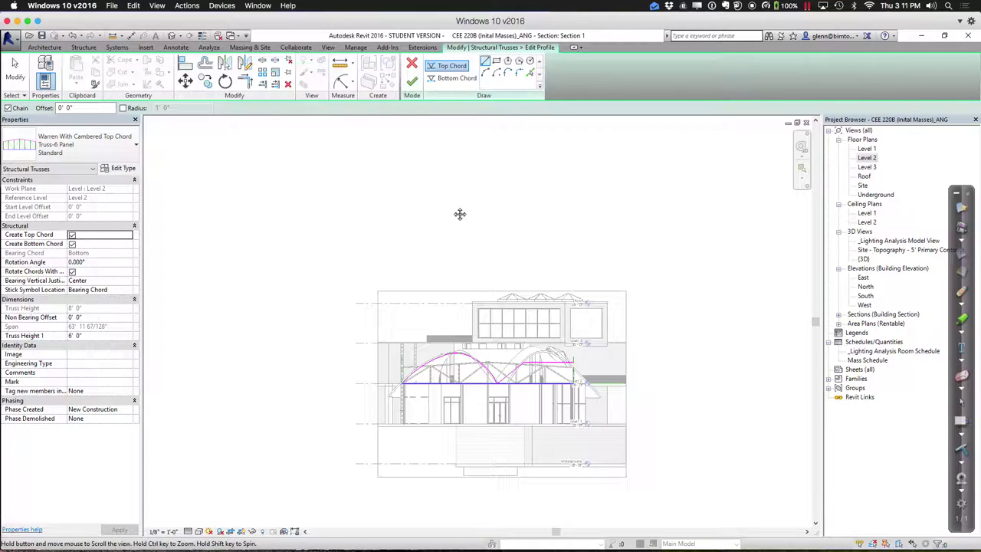
scroll(481, 302, "down", 2)
scroll(480, 301, "down", 1)
scroll(479, 301, "up", 2)
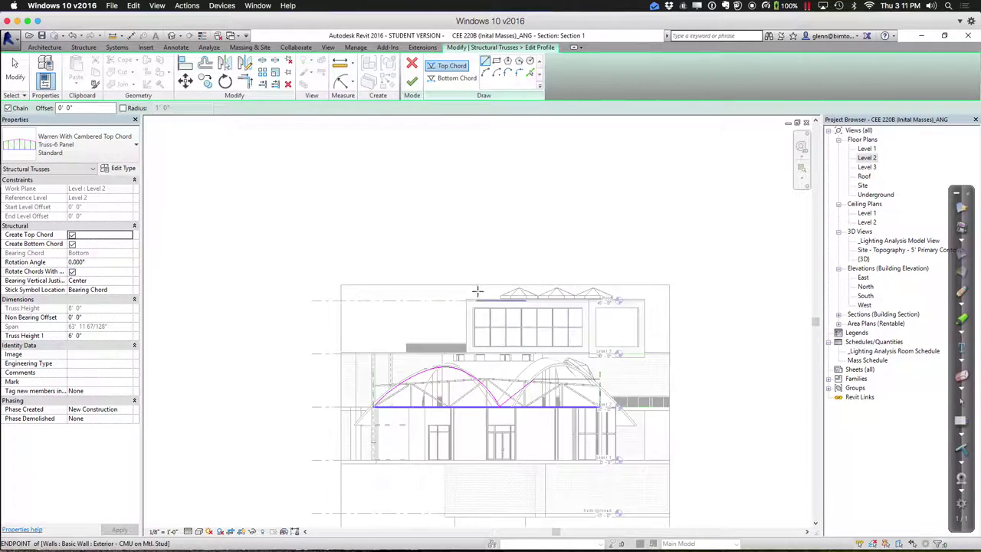
scroll(479, 301, "down", 1)
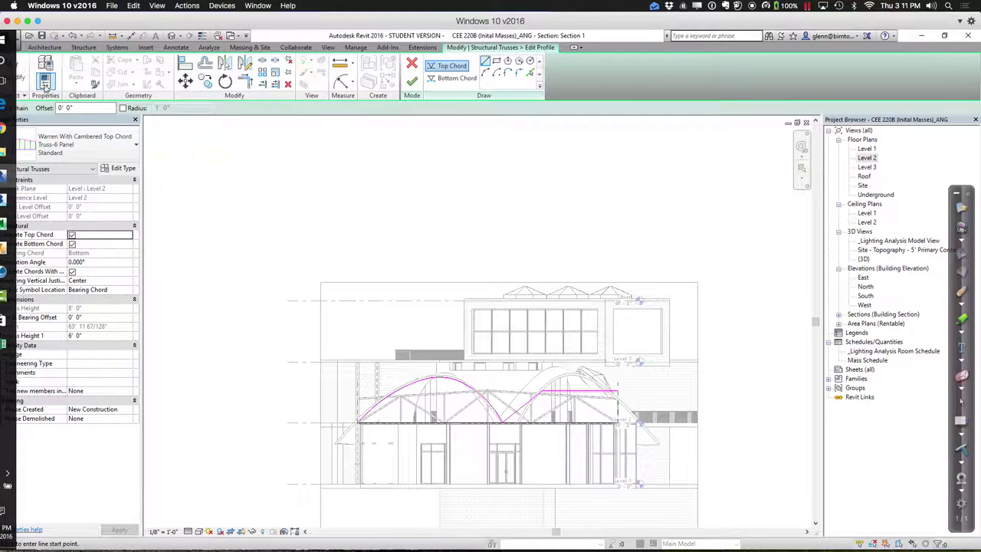
left_click(16, 70)
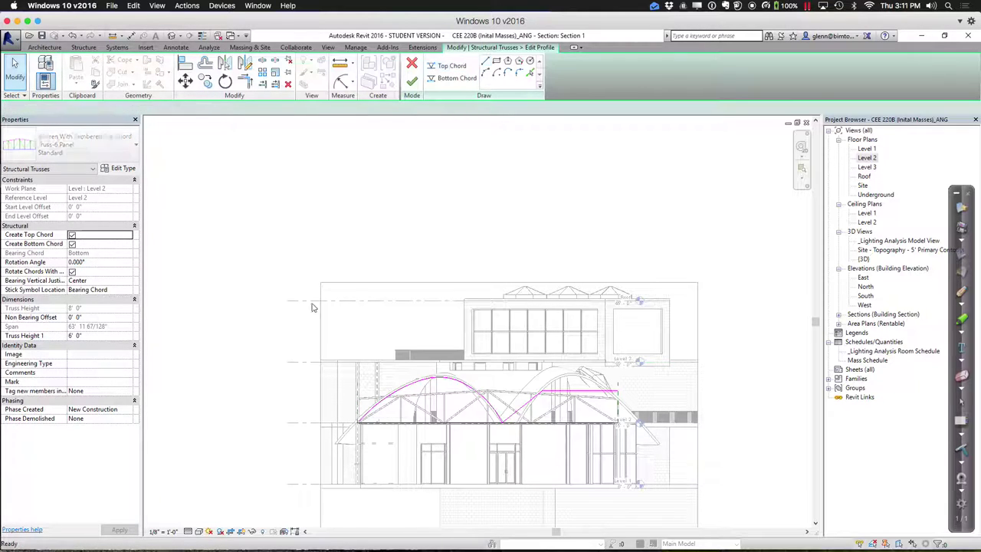
left_click(500, 421)
left_click_drag(501, 426, 498, 417)
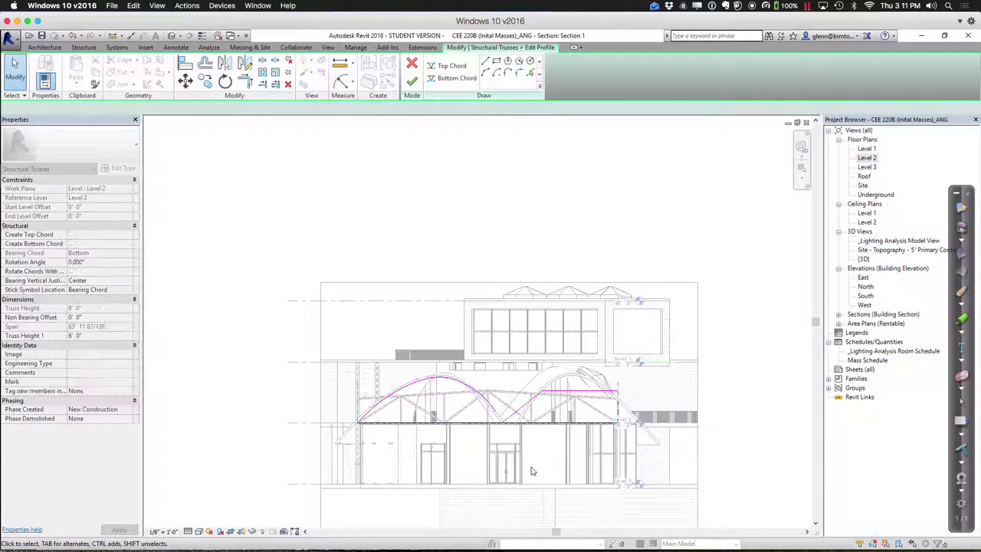
Drag the sloped line's end onto the arc's end and finish the profile edit.
scroll(521, 410, "up", 1)
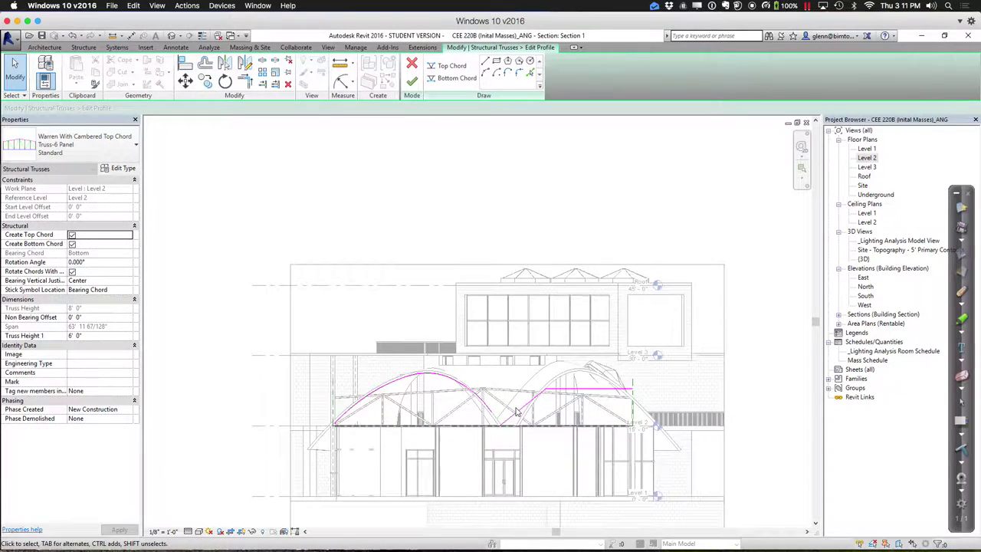
scroll(517, 411, "up", 3)
left_click_drag(481, 455, 462, 399)
left_click(412, 81)
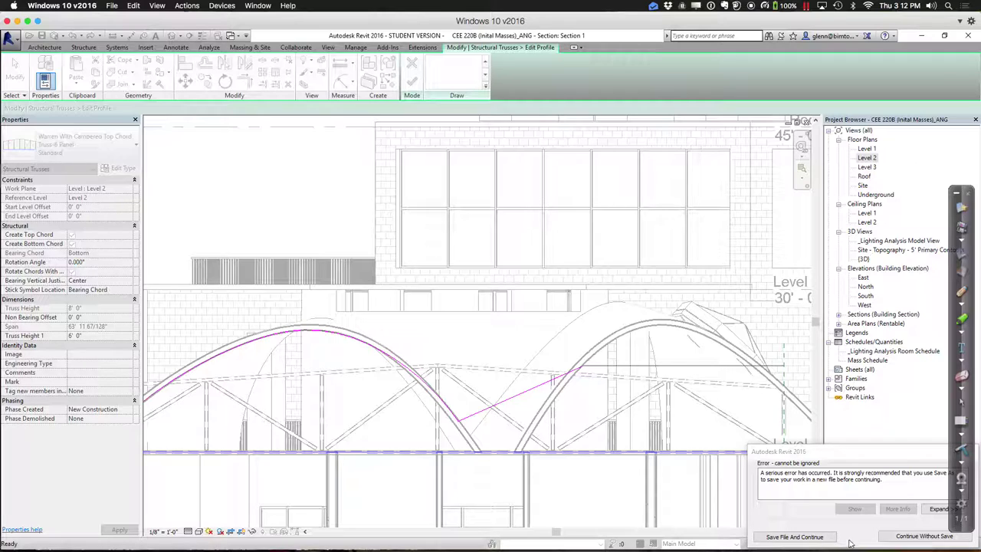
Save the project to the Desktop as 'Seng Chai Structural', then deselect the truss.
left_click(817, 537)
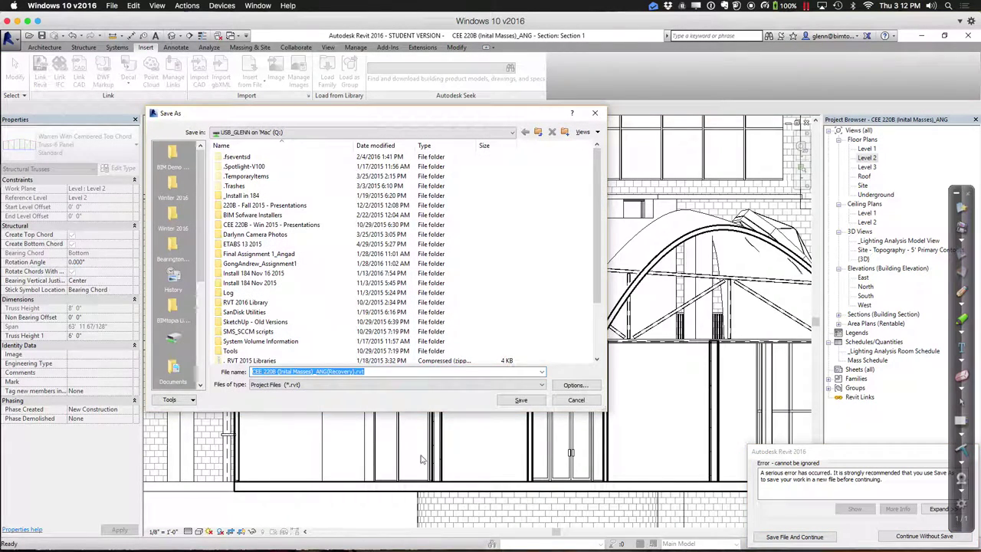
left_click_drag(213, 217, 211, 303)
left_click(173, 337)
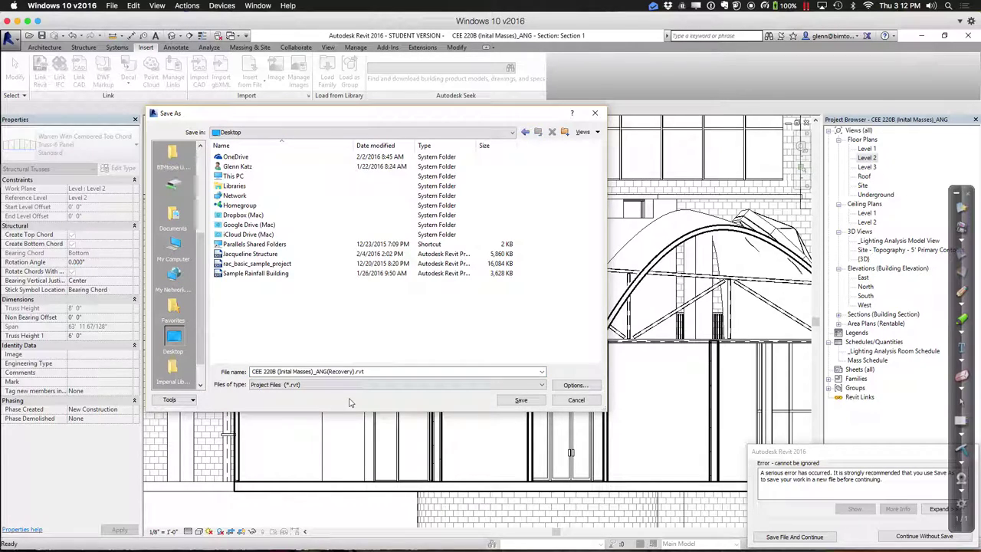
left_click(376, 372)
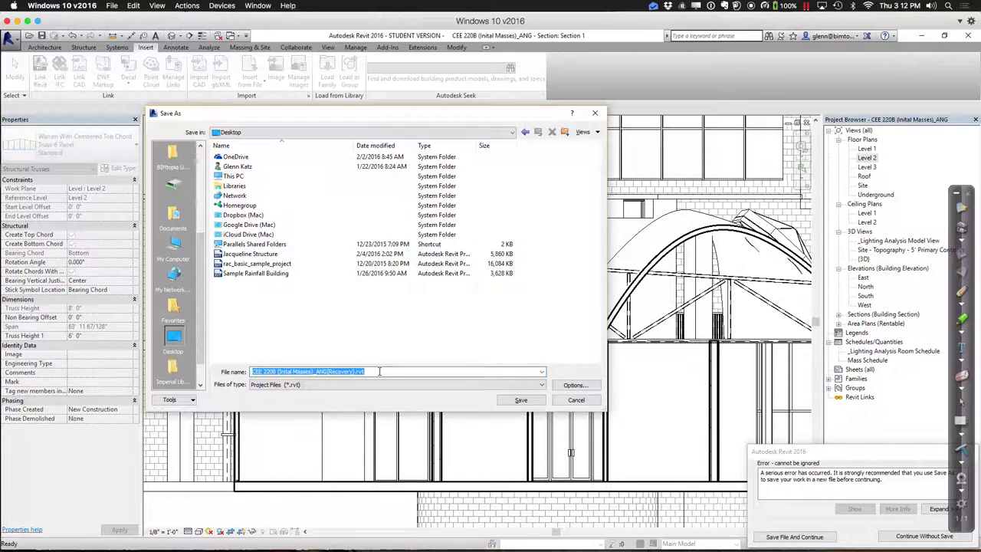
type(":SeSeng Chai Structural")
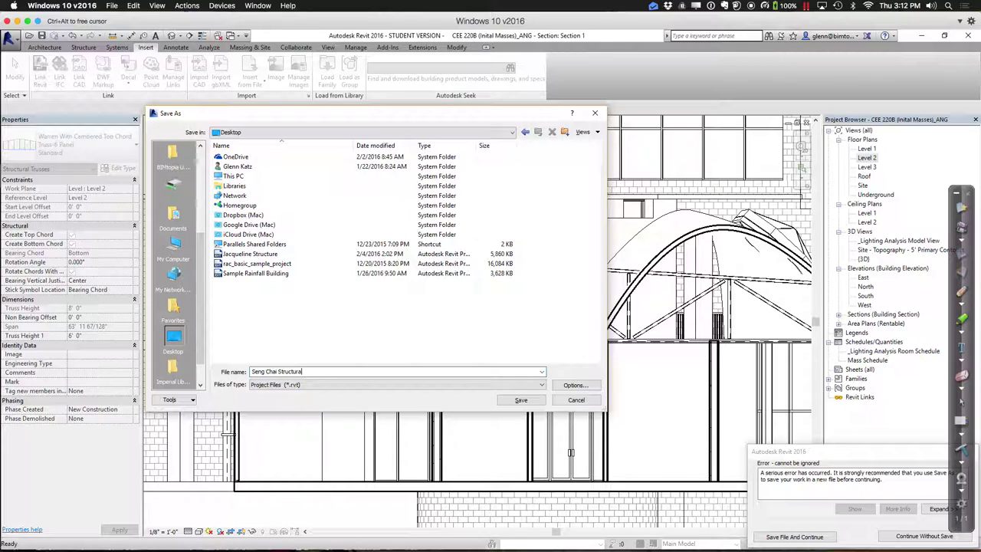
key("Return")
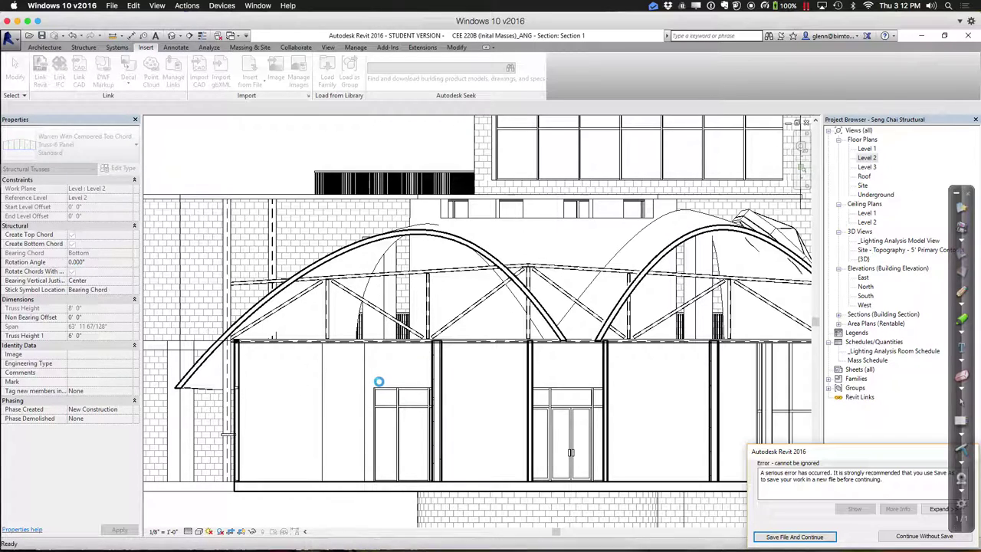
left_click(408, 277)
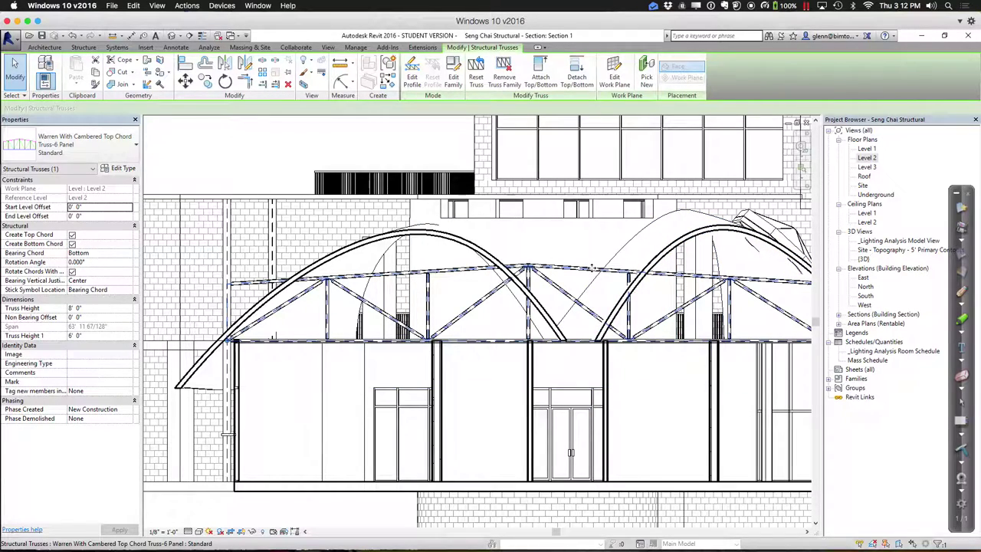
key("Escape")
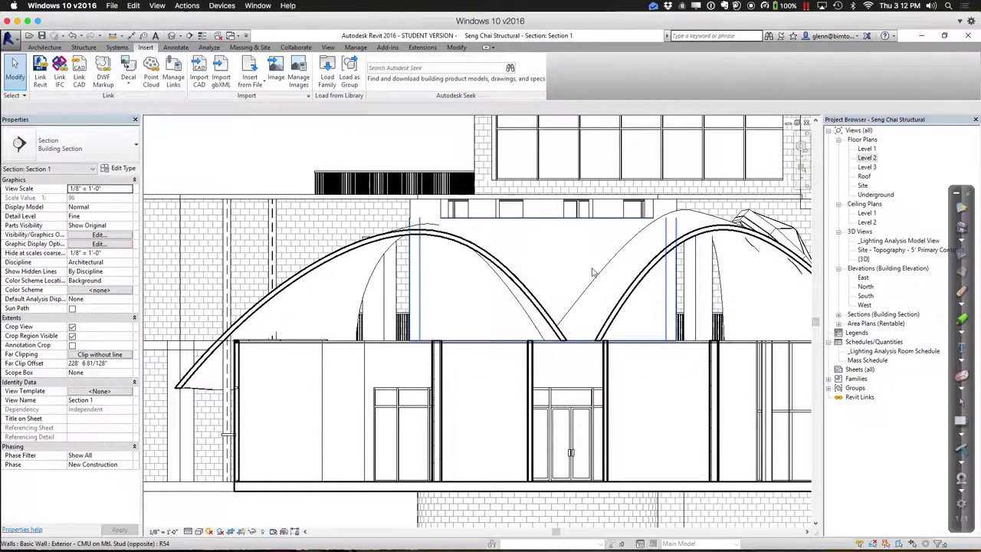
On the Level 1 plan, copy the W10X49 column to the grid 2 intersection.
double_click(865, 150)
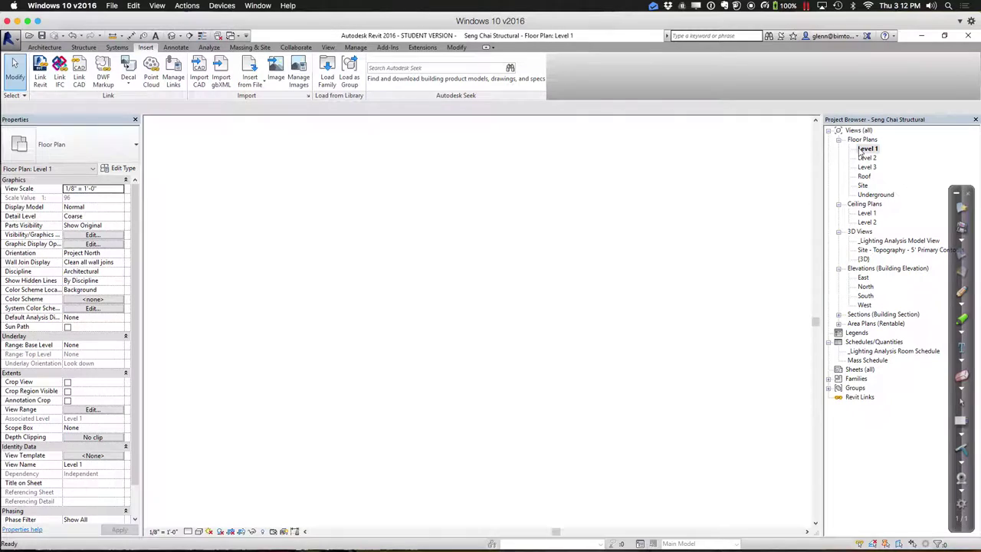
scroll(476, 299, "up", 3)
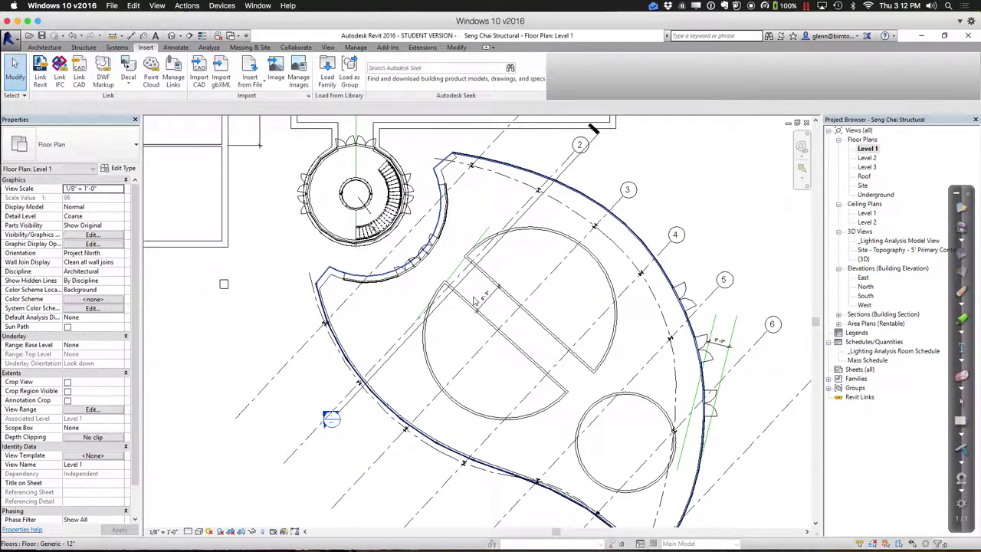
scroll(494, 330, "up", 2)
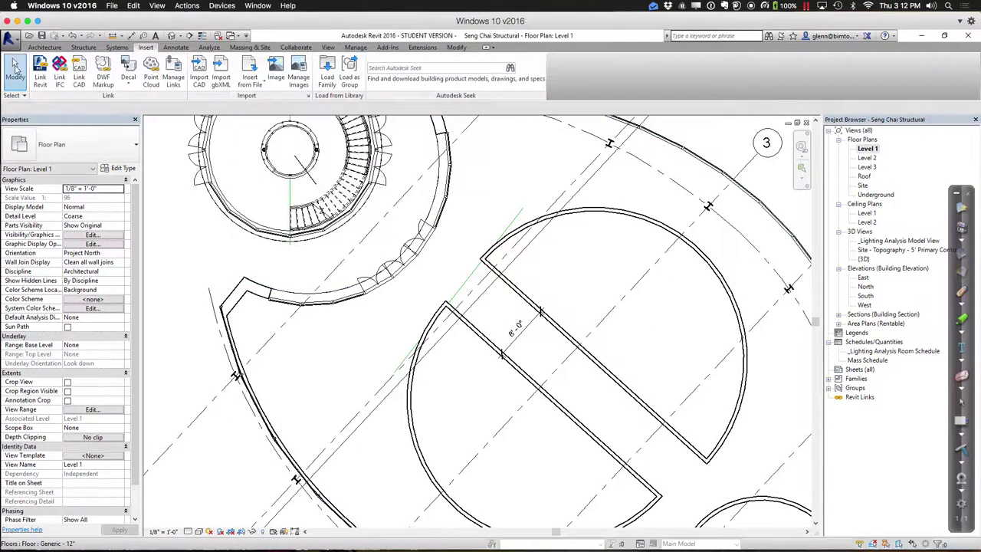
left_click(609, 146)
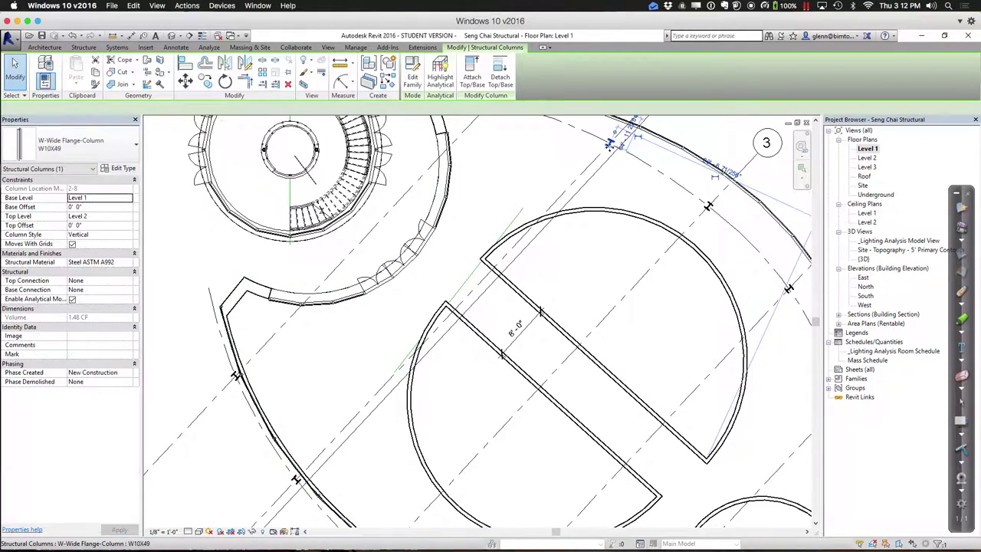
left_click(204, 82)
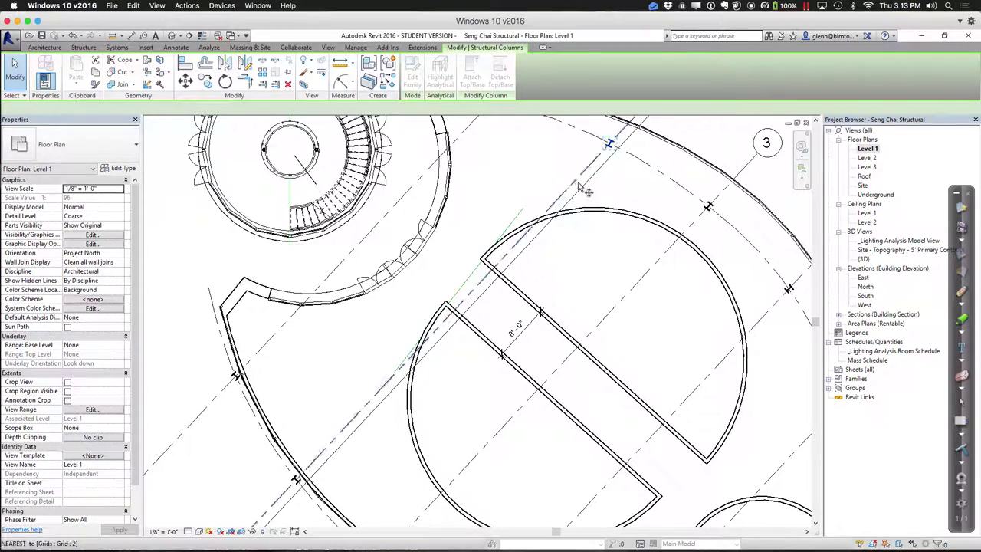
left_click(610, 146)
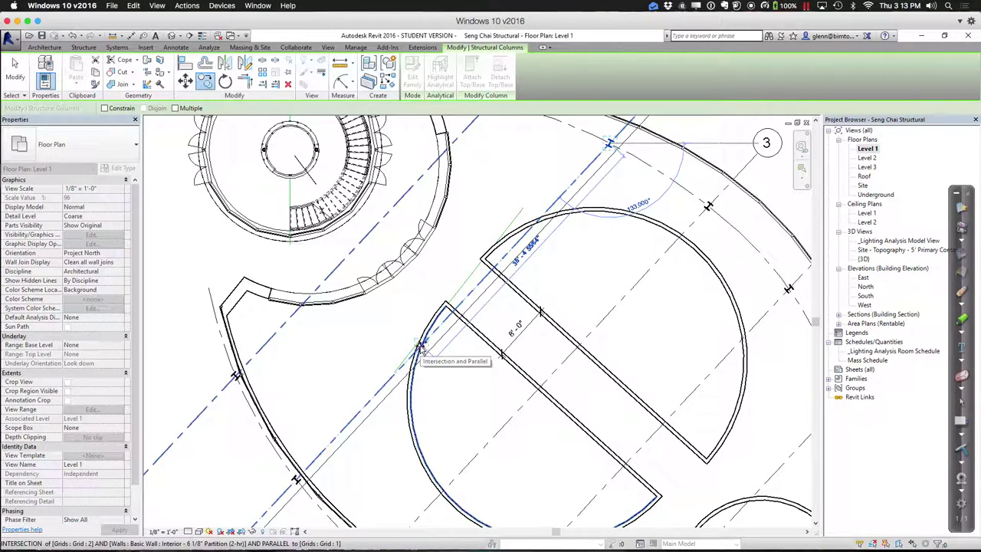
left_click(418, 350)
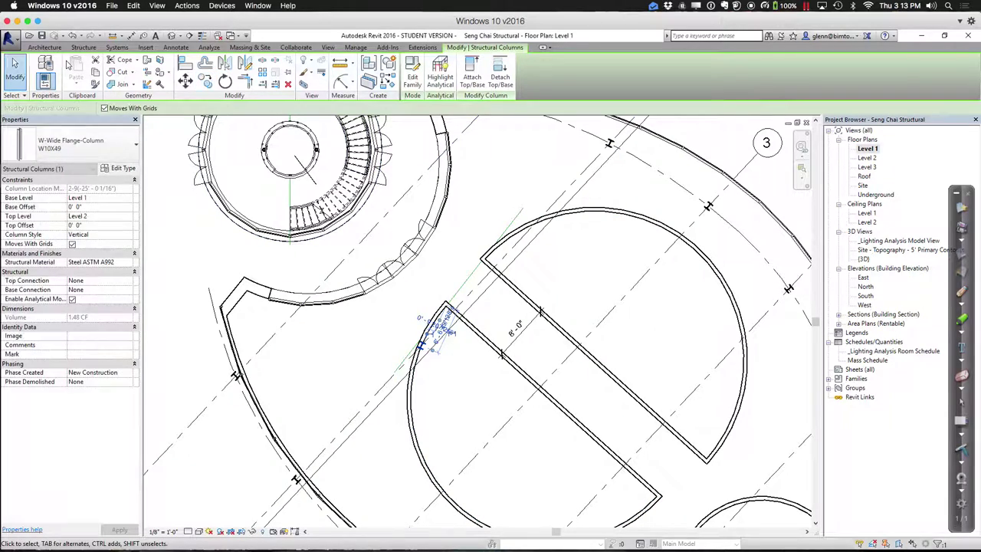
left_click(81, 47)
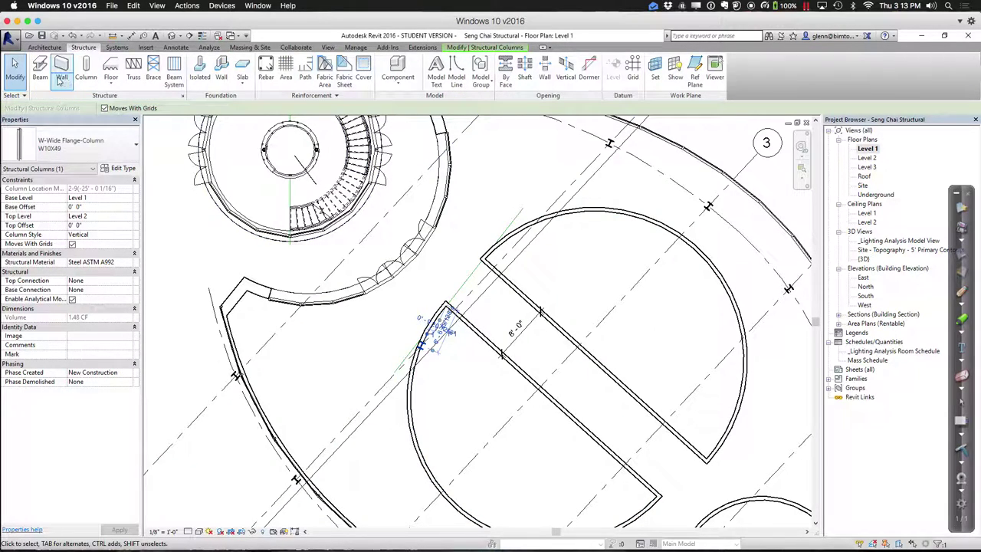
Load the Howe Flat Truss family from the Structural Trusses folder.
left_click(133, 77)
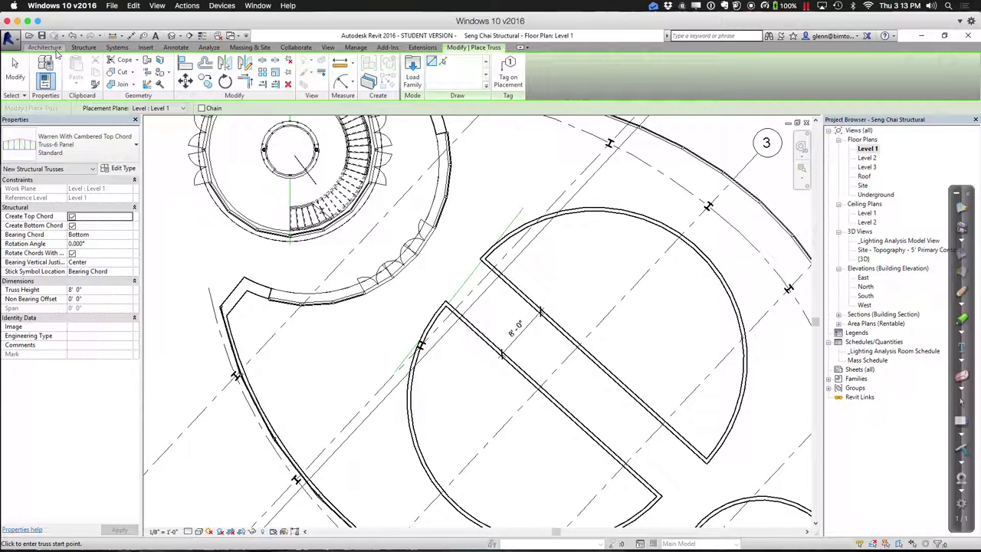
left_click(412, 77)
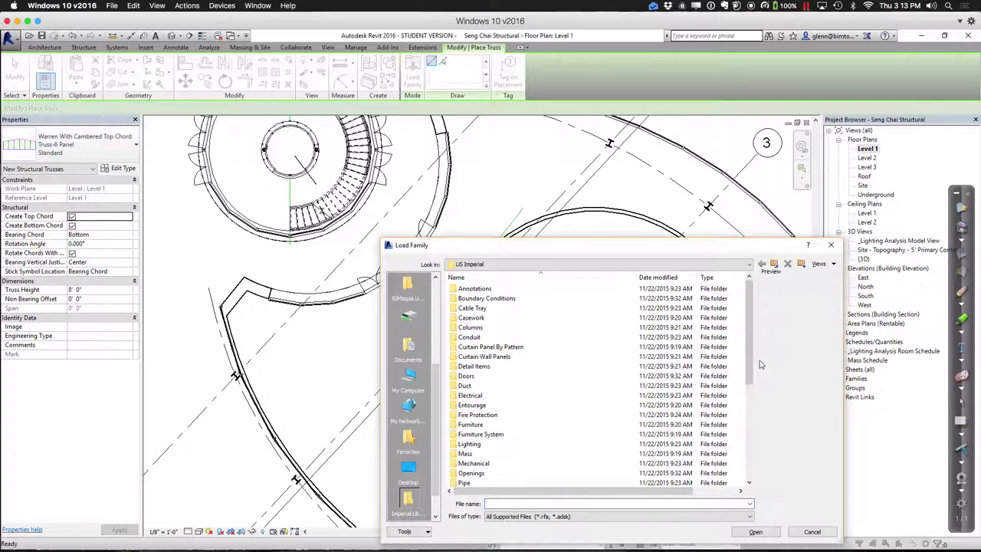
left_click_drag(749, 381, 750, 479)
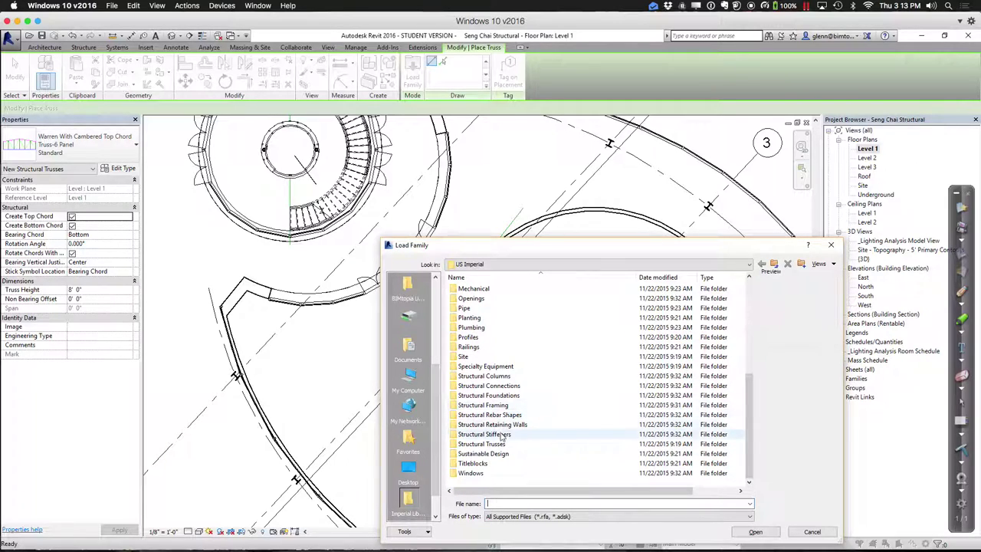
double_click(504, 448)
double_click(485, 313)
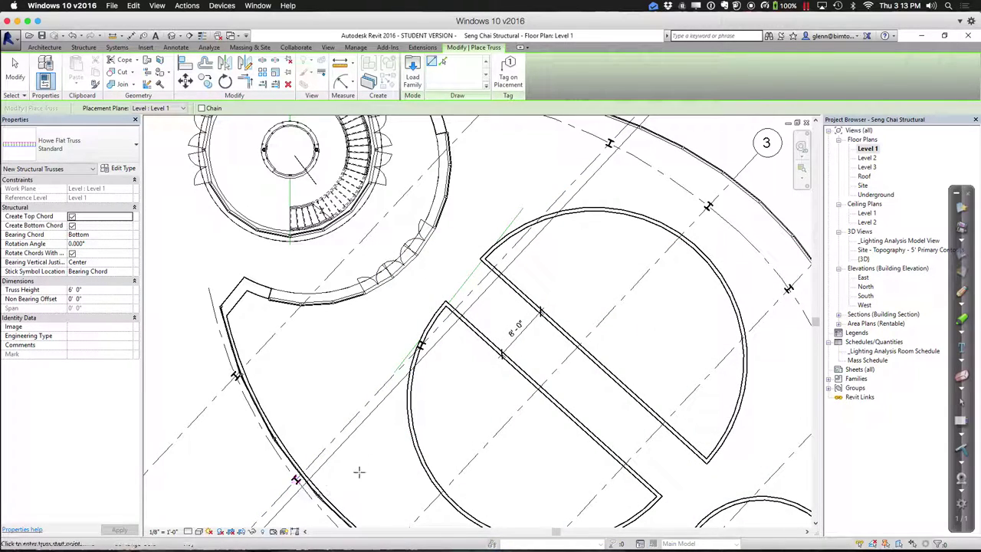
Place a Howe Flat Truss between the two column midpoints and open Section 1.
middle_click_drag(437, 467, 235, 432)
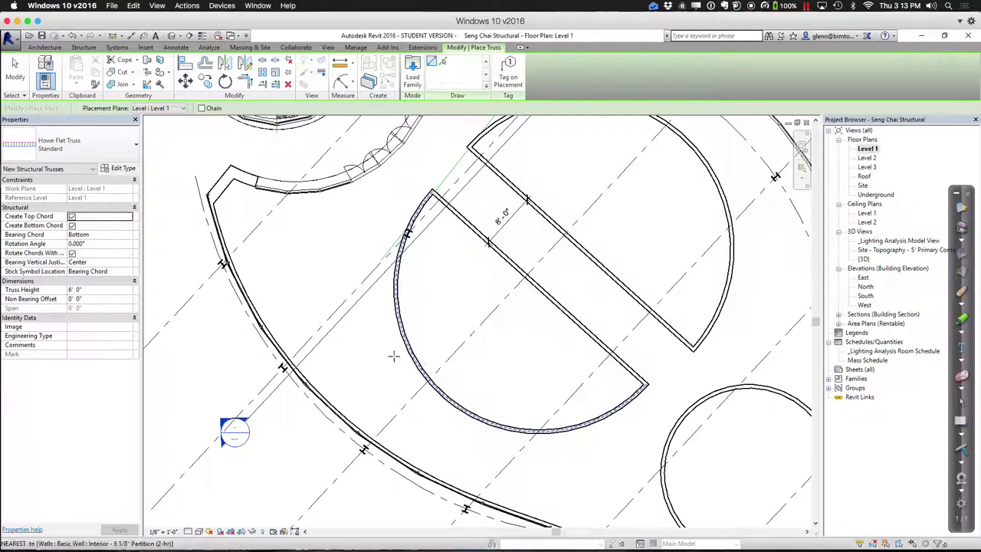
left_click(282, 368)
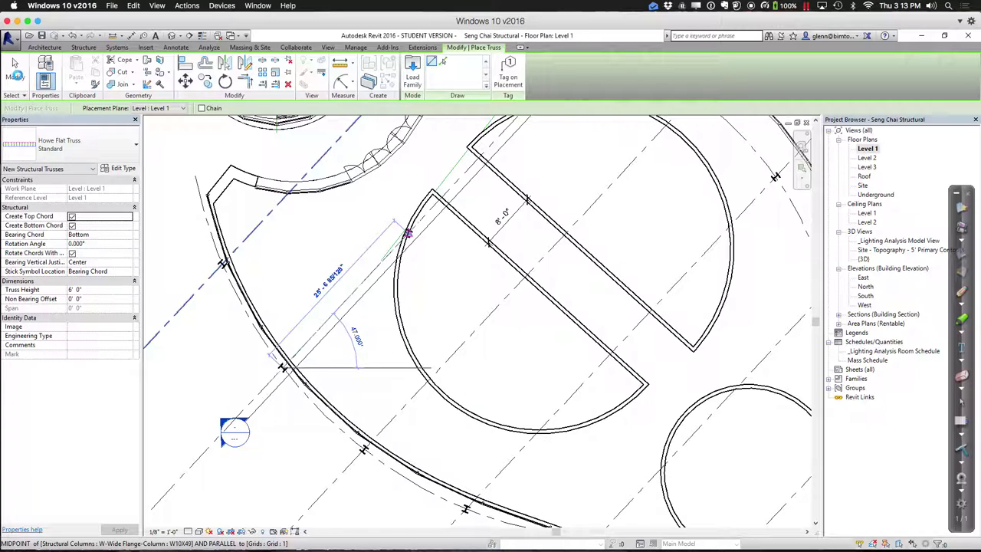
left_click(407, 234)
key("Escape")
key("Escape")
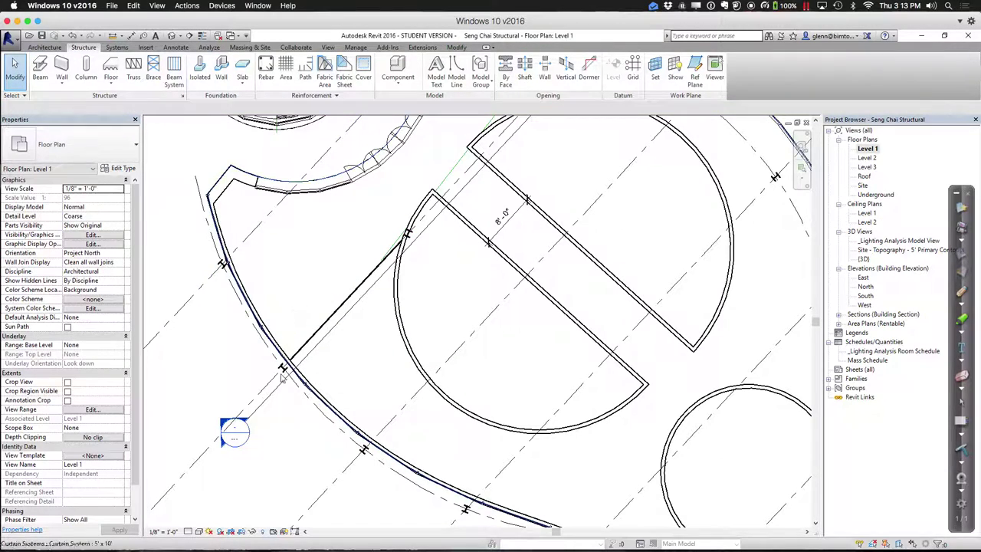
double_click(225, 425)
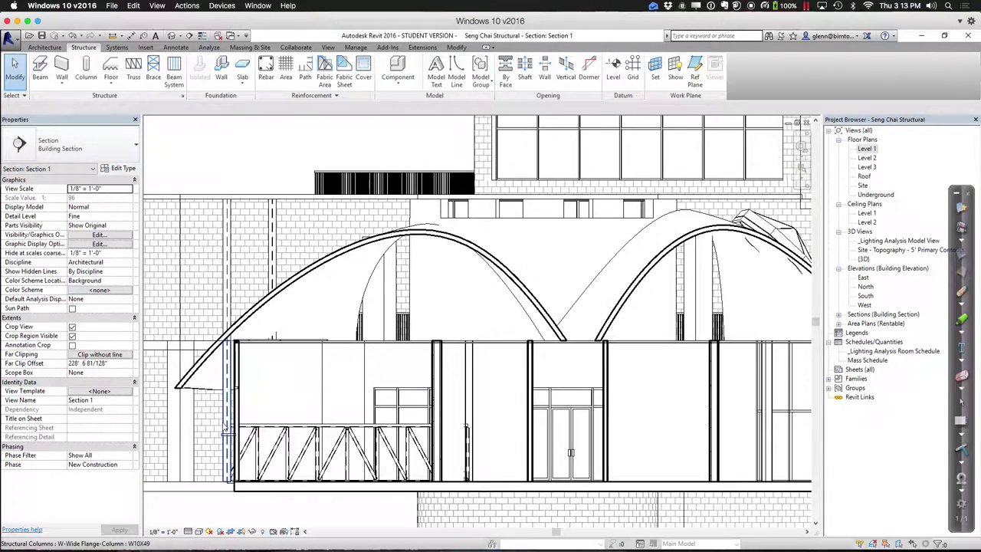
Change the Howe Flat Truss's work plane to Level 2.
left_click(296, 432)
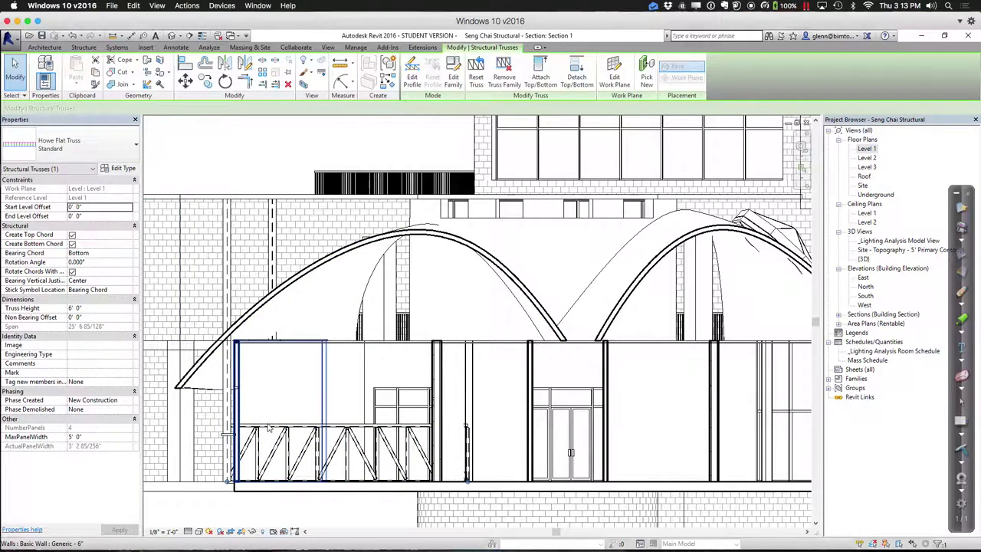
left_click(614, 74)
left_click(517, 294)
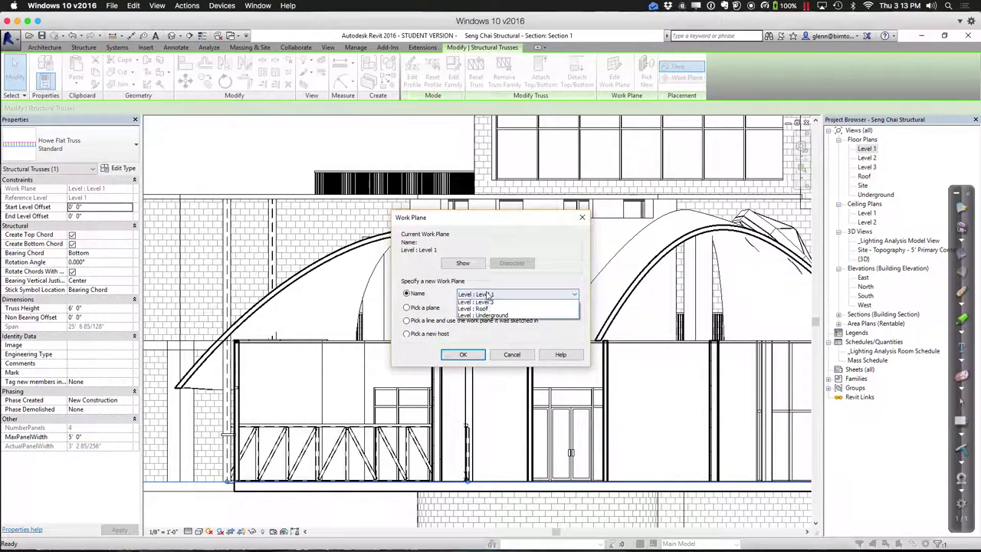
left_click(481, 309)
left_click(479, 357)
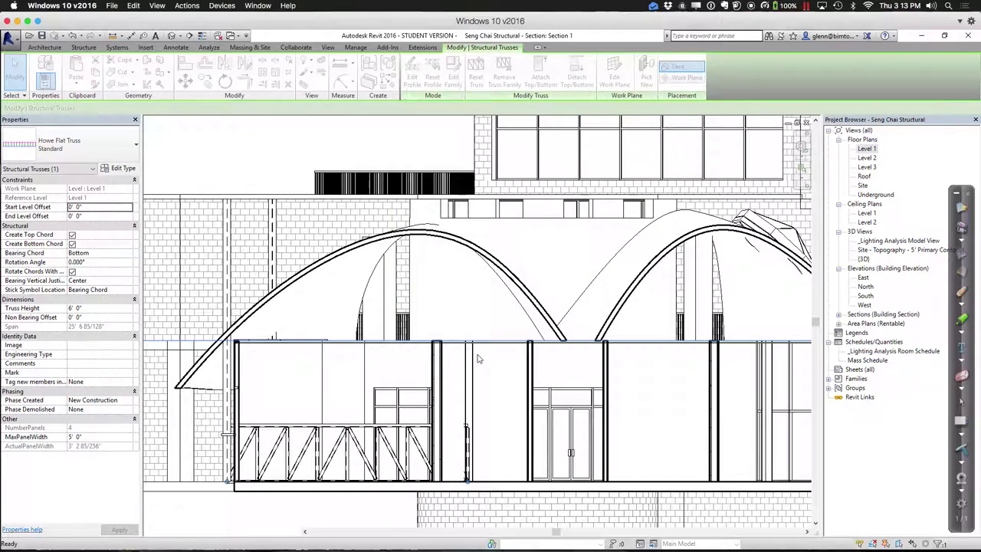
Attach the truss's top to the roof arch.
left_click(341, 432)
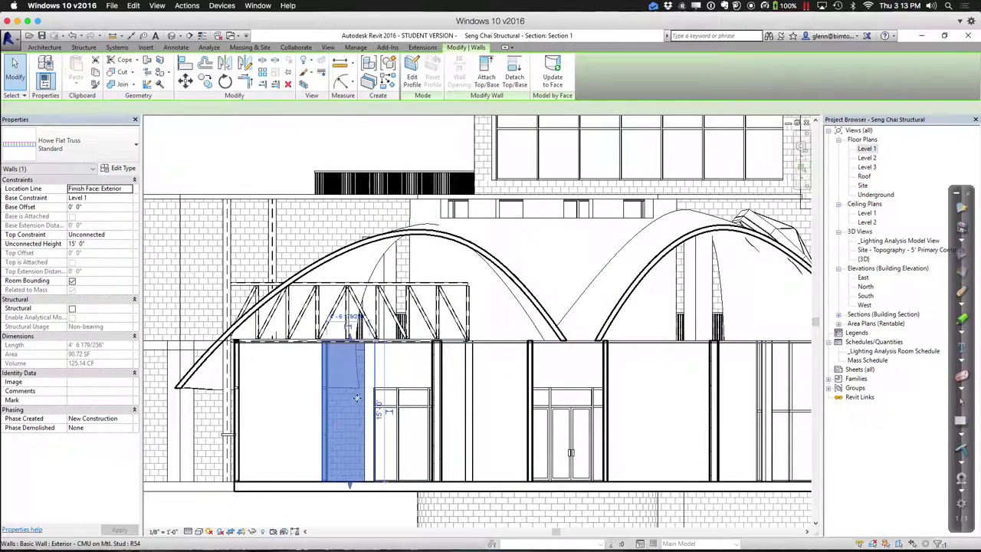
left_click(349, 322)
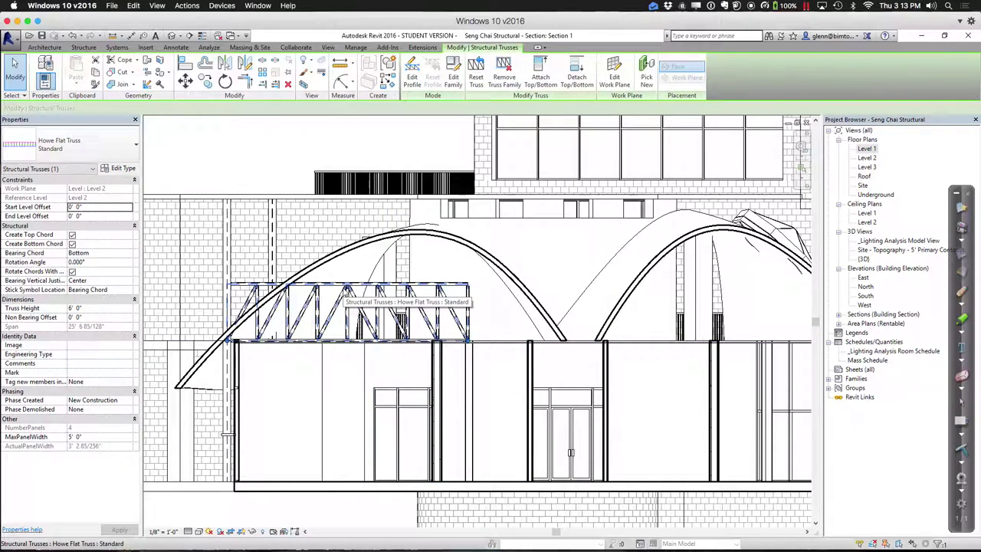
left_click(541, 66)
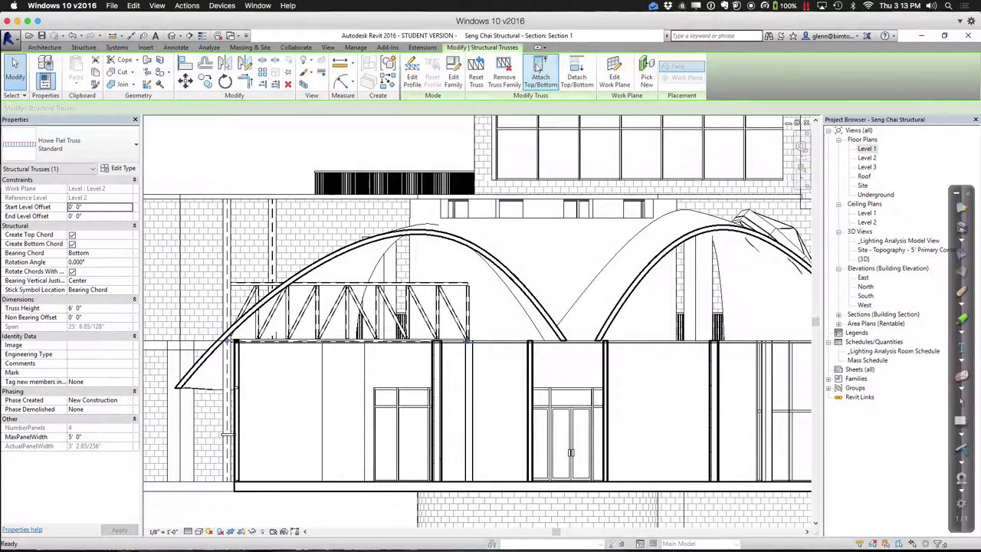
left_click(383, 241)
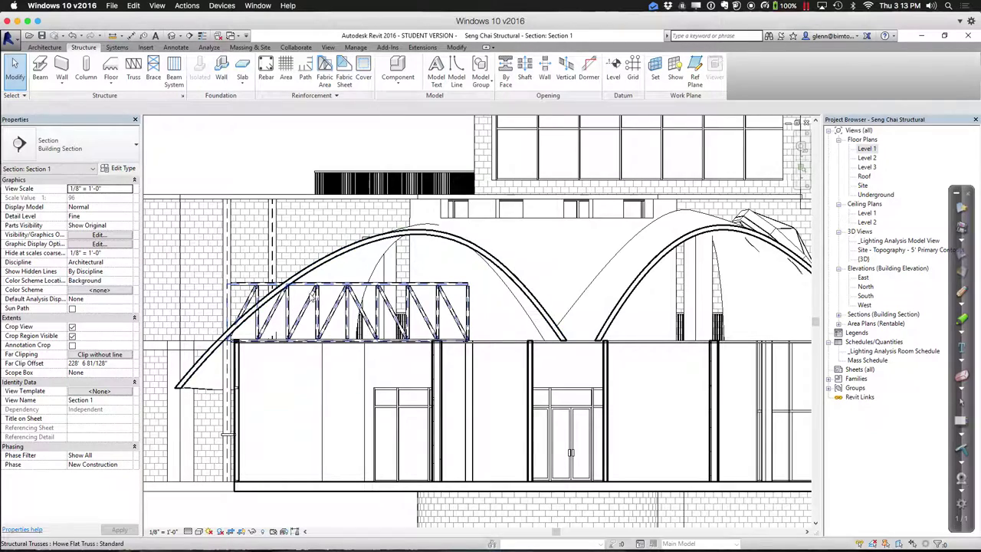
left_click(314, 289)
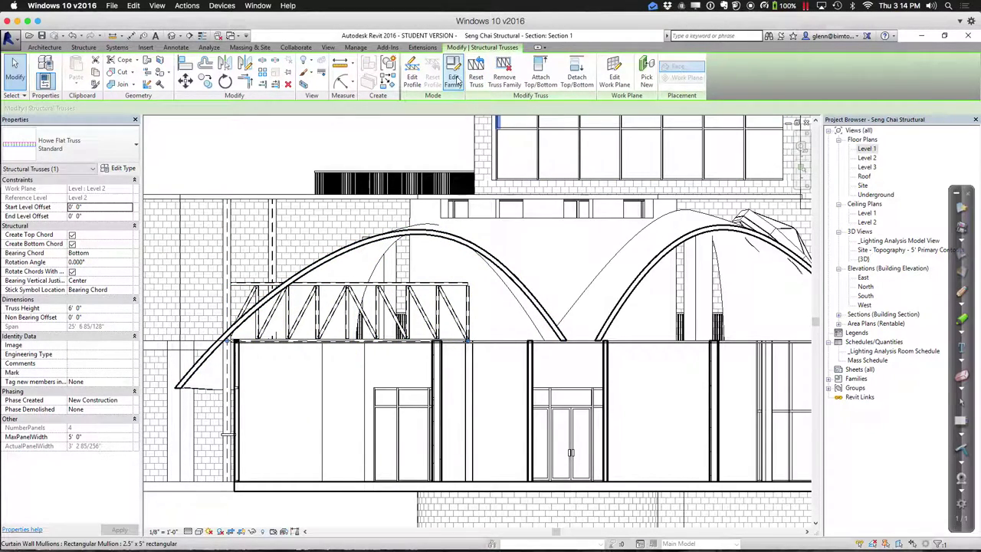
In the truss profile, draw an arched top chord following the left arch.
left_click(412, 72)
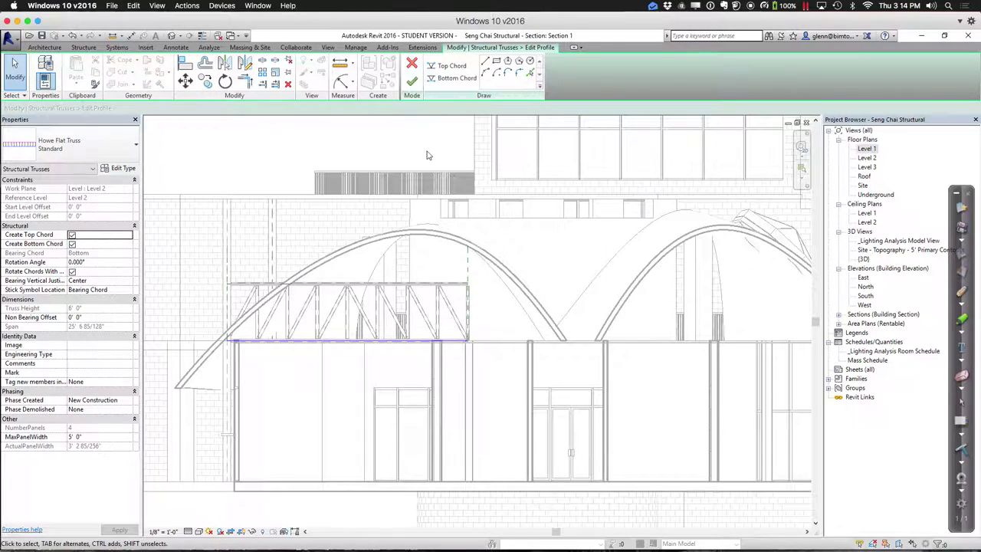
left_click(486, 73)
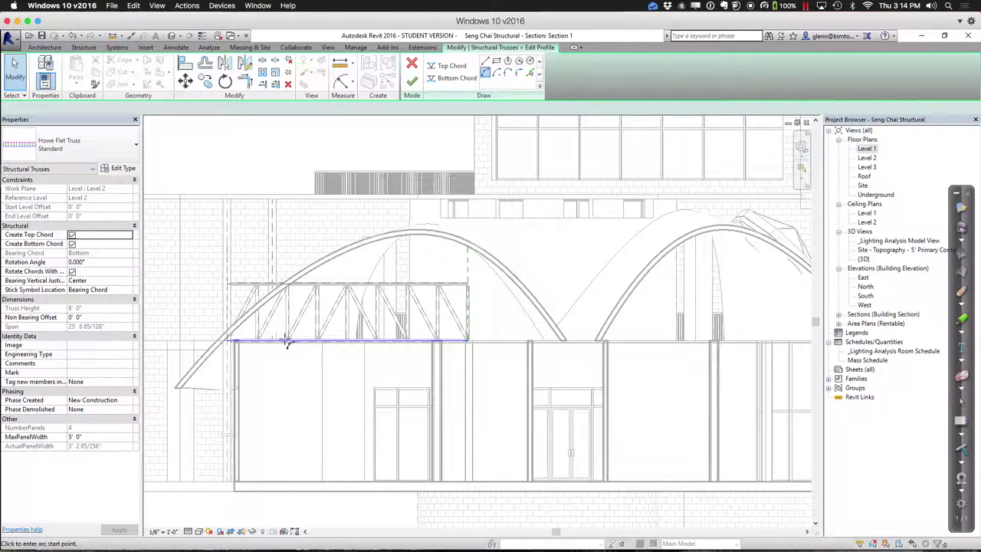
left_click(235, 338)
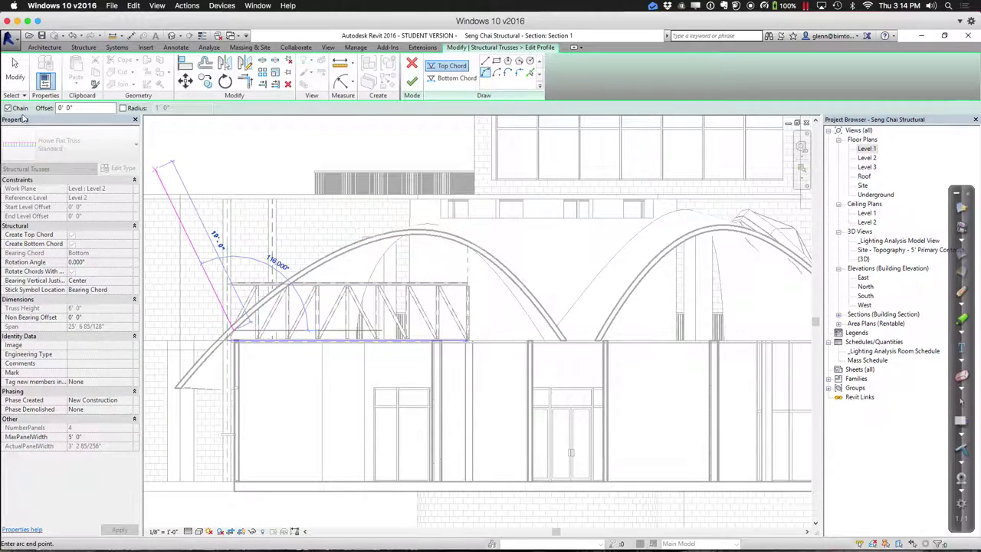
left_click(386, 241)
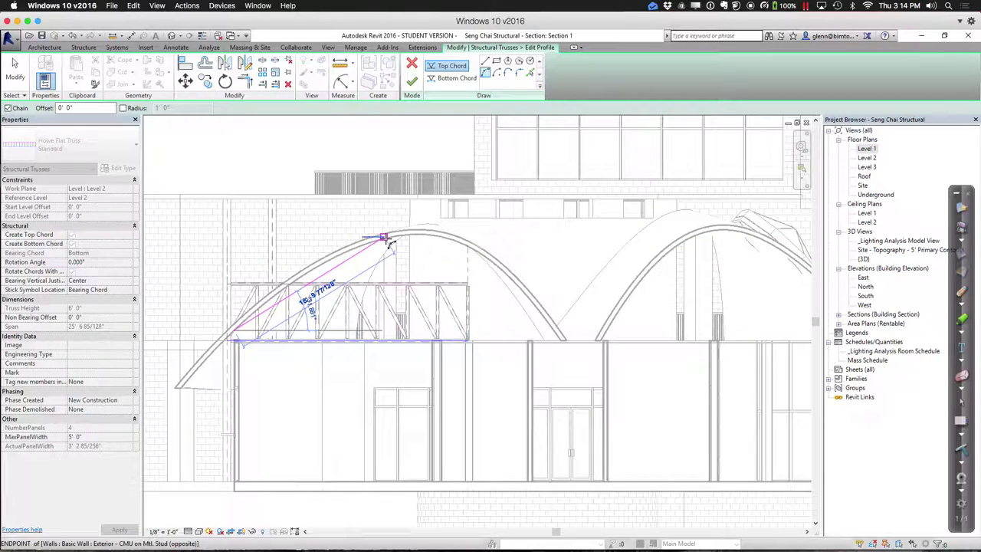
left_click(328, 261)
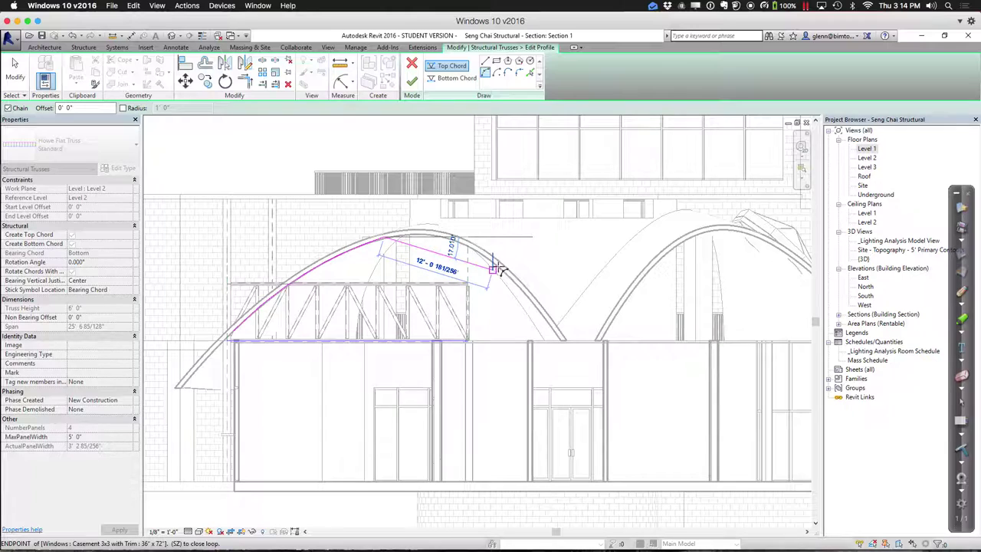
left_click(462, 247)
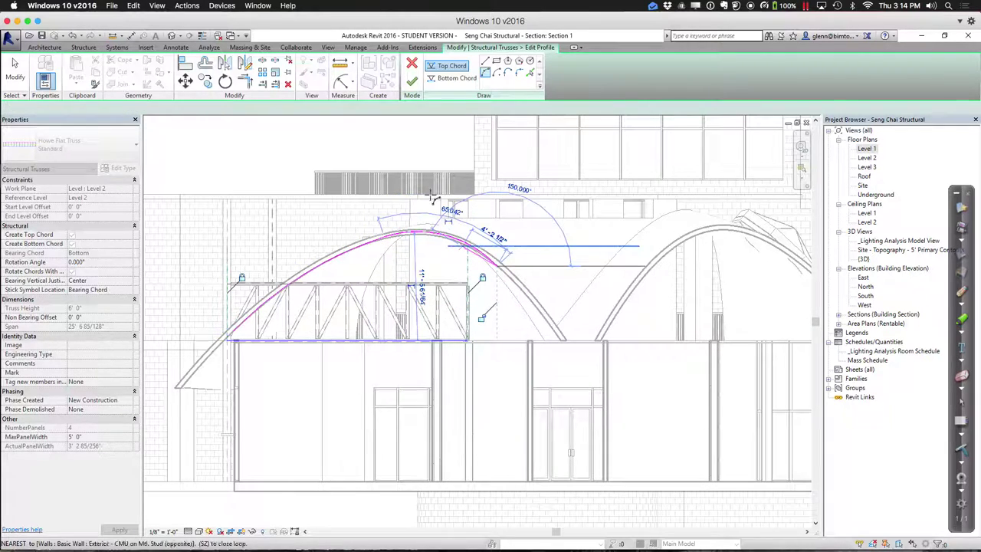
Delete the old straight top chord and finish the truss profile edit.
left_click(412, 83)
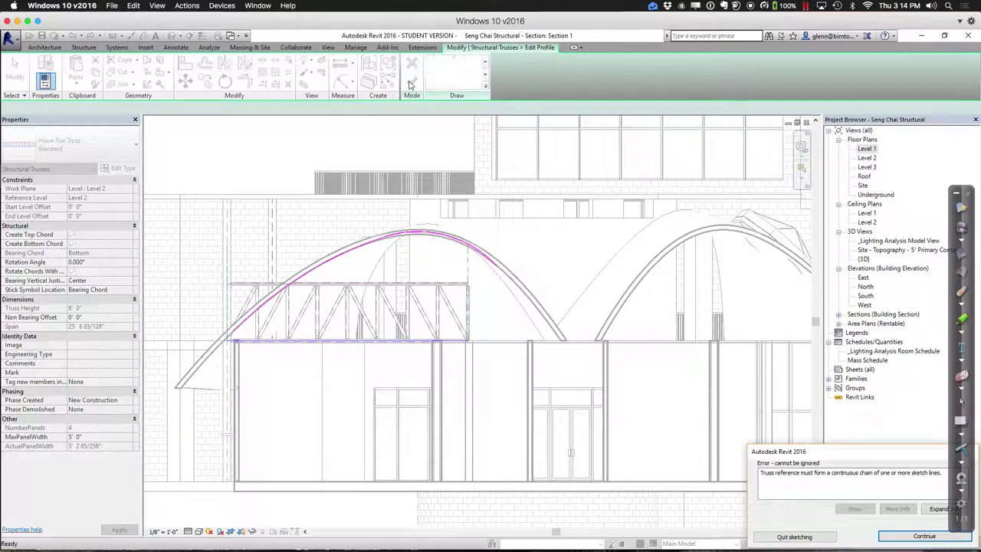
left_click(924, 536)
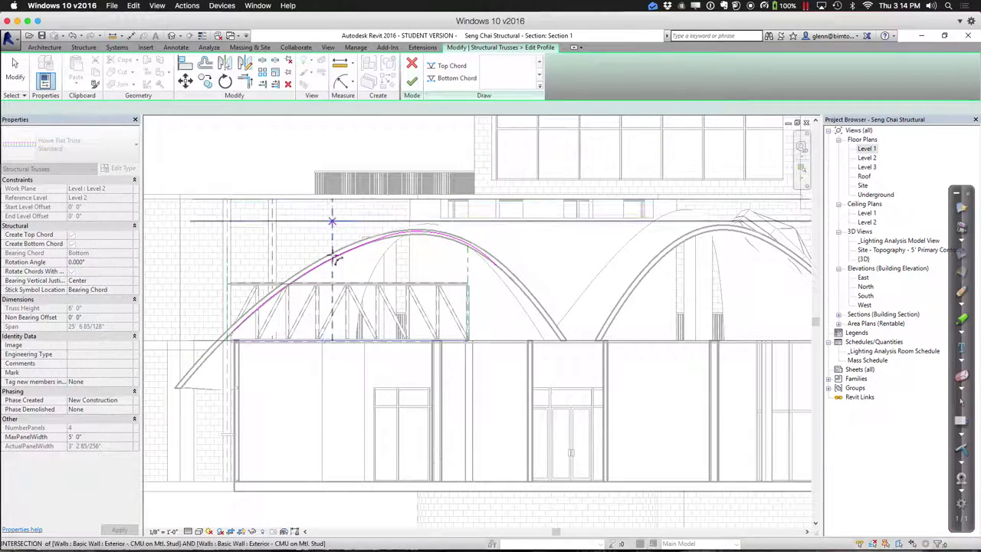
left_click(17, 71)
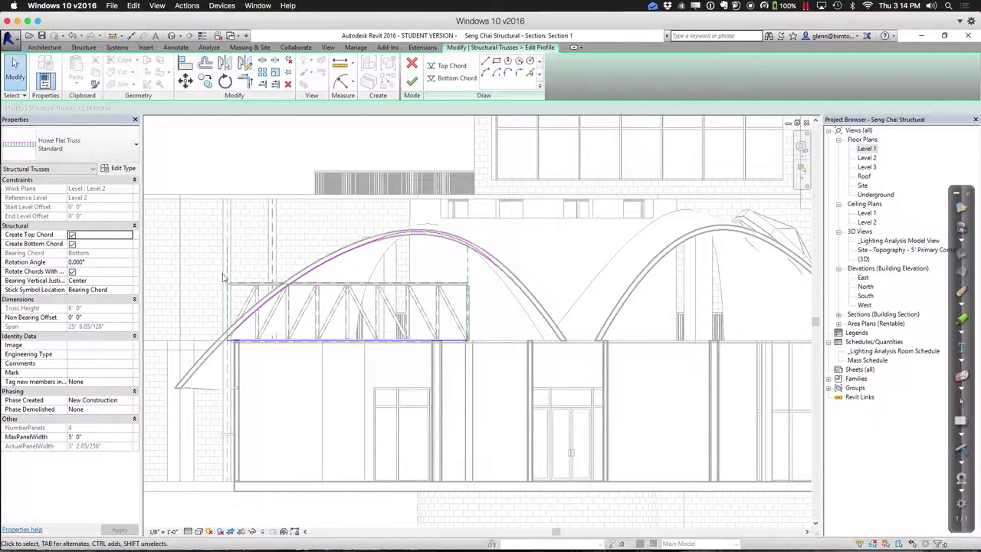
left_click(236, 288)
key("Delete")
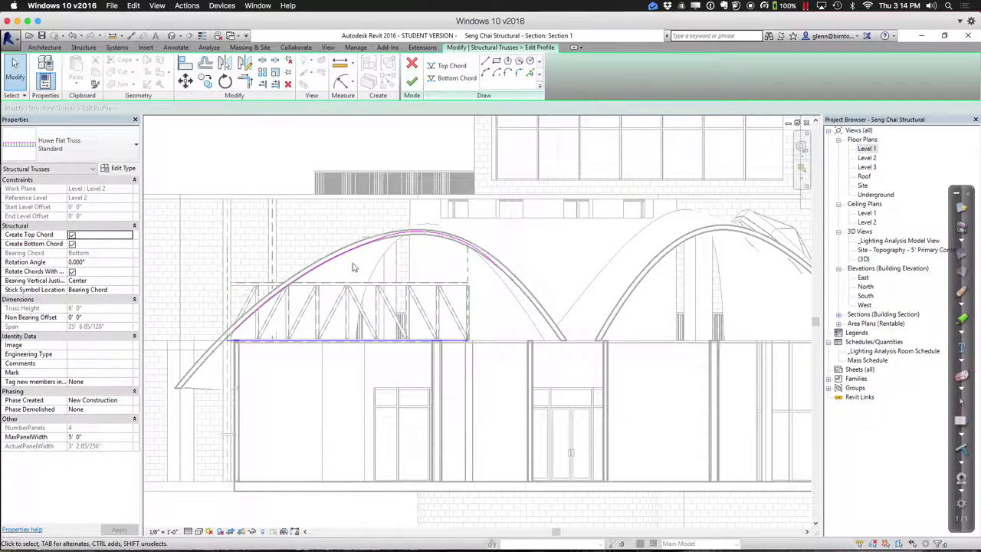
left_click(412, 84)
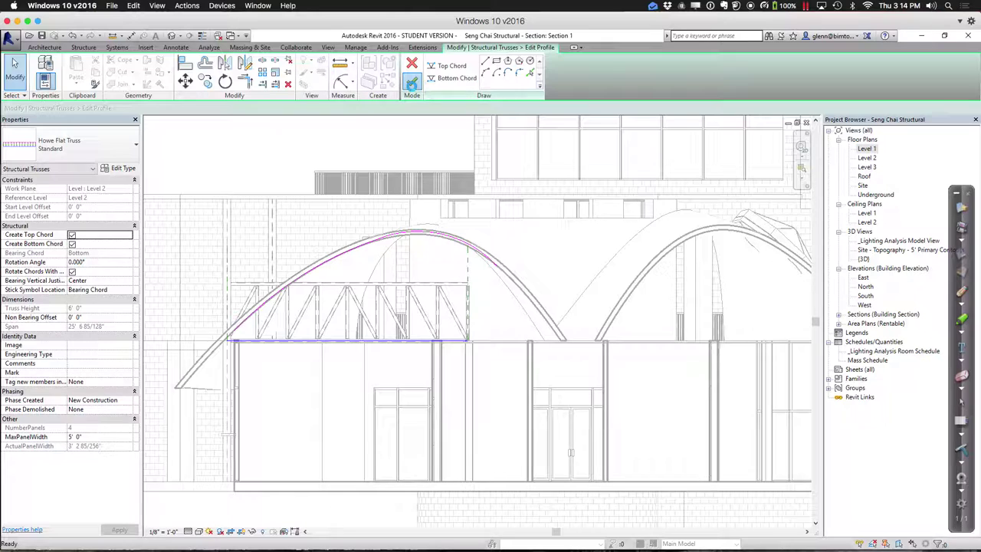
left_click(412, 84)
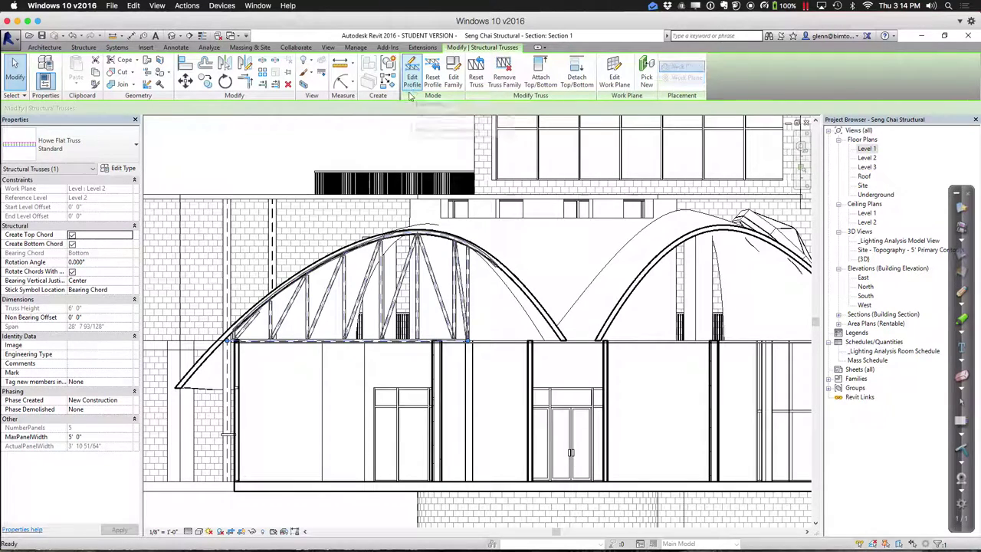
Deselect the curved truss and pick blue ink on the Ink2Go pen toolbar.
left_click(274, 159)
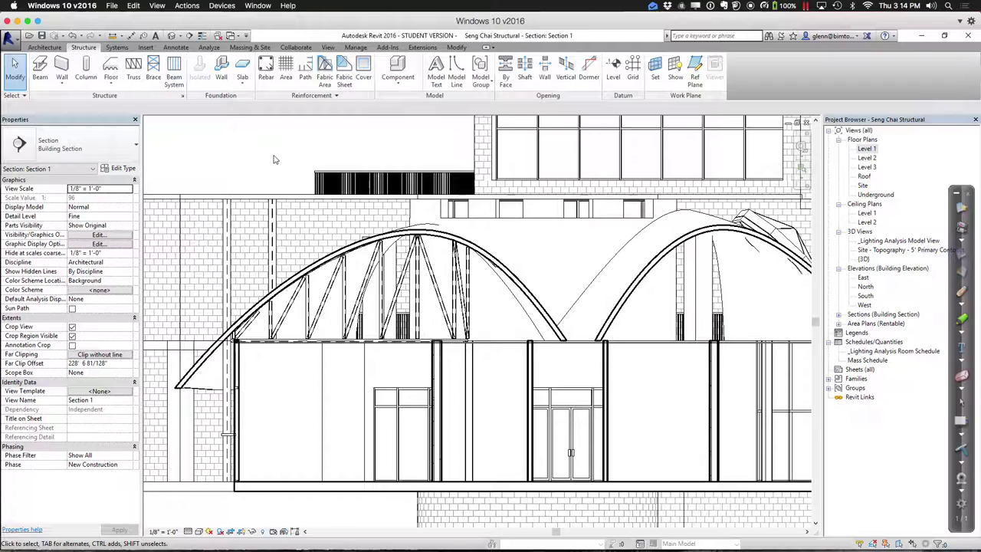
left_click(963, 307)
left_click(955, 323)
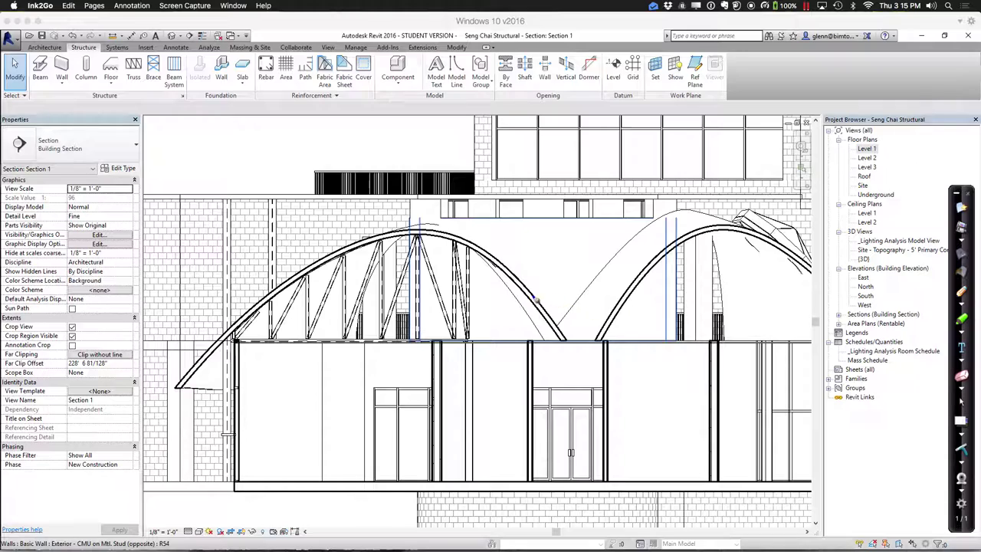
Draw a blue span between the arches, then a red line from the left roof edge to it.
left_click_drag(527, 293, 634, 297)
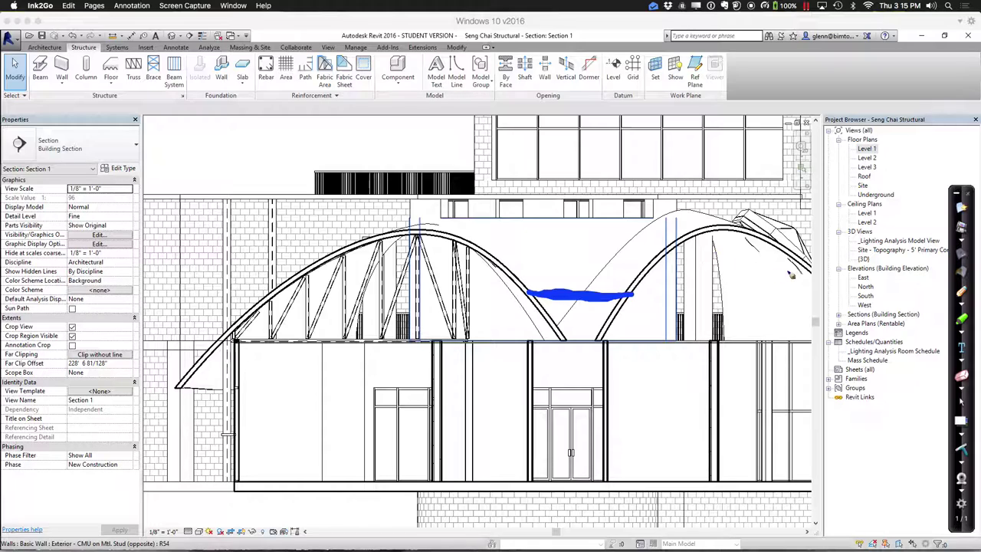
left_click(964, 307)
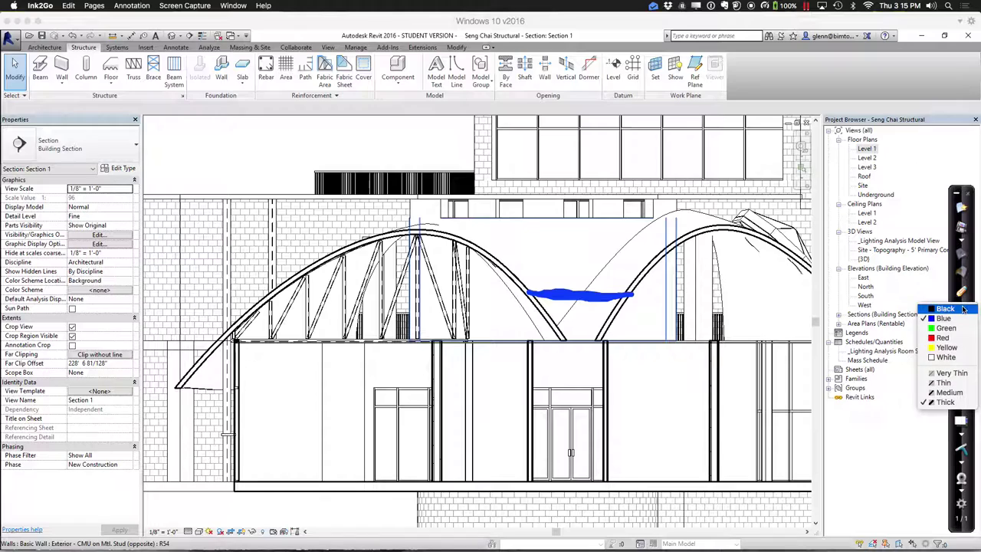
left_click(938, 338)
mouse_move(234, 337)
left_mouse_down()
mouse_move(529, 296)
mouse_move(539, 297)
mouse_move(534, 367)
left_mouse_up()
Sketch red zigzag truss webs under the arch and two red columns down to the floor.
mouse_move(468, 247)
left_mouse_down()
mouse_move(495, 298)
mouse_move(504, 279)
mouse_move(532, 300)
left_mouse_up()
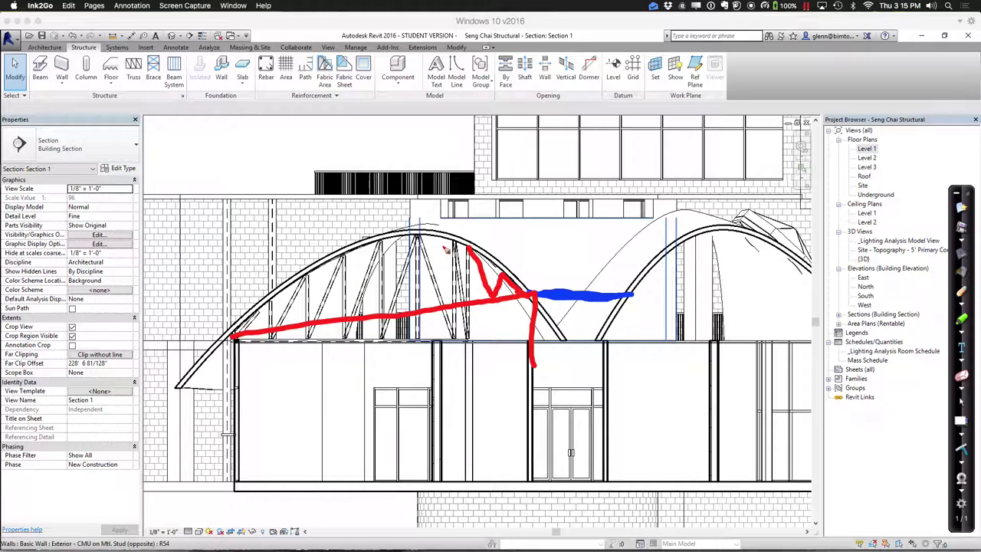
mouse_move(466, 246)
left_mouse_down()
mouse_move(458, 305)
mouse_move(407, 239)
mouse_move(393, 323)
mouse_move(383, 293)
mouse_move(339, 254)
mouse_move(338, 321)
mouse_move(292, 288)
mouse_move(285, 329)
mouse_move(252, 314)
left_mouse_up()
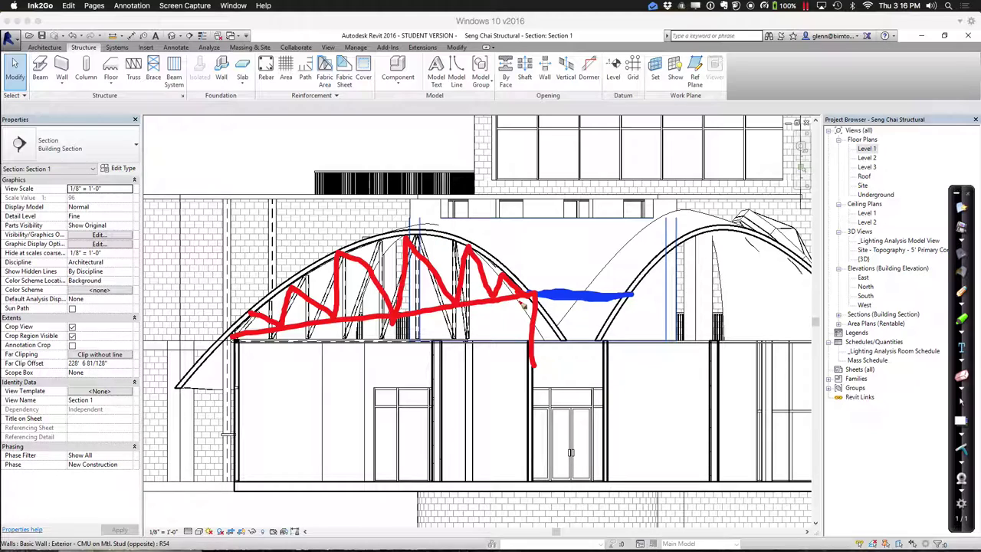
mouse_move(529, 300)
left_mouse_down()
mouse_move(515, 481)
mouse_move(525, 479)
mouse_move(534, 401)
mouse_move(528, 288)
mouse_move(515, 478)
mouse_move(519, 461)
left_mouse_up()
mouse_move(628, 294)
left_mouse_down()
mouse_move(637, 351)
mouse_move(627, 478)
mouse_move(636, 474)
mouse_move(637, 281)
left_mouse_up()
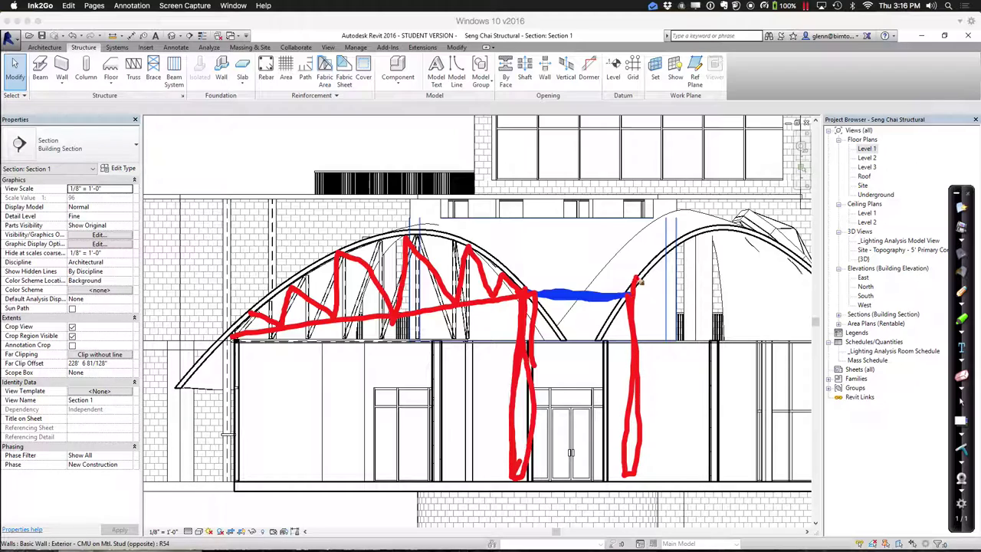
Draw a long green loop across the lower walls of the building.
left_click(958, 305)
left_click(946, 328)
mouse_move(346, 370)
left_mouse_down()
mouse_move(349, 393)
mouse_move(376, 397)
mouse_move(634, 404)
mouse_move(799, 397)
mouse_move(778, 375)
left_mouse_up()
mouse_move(354, 383)
left_mouse_down()
mouse_move(477, 400)
mouse_move(789, 392)
left_mouse_up()
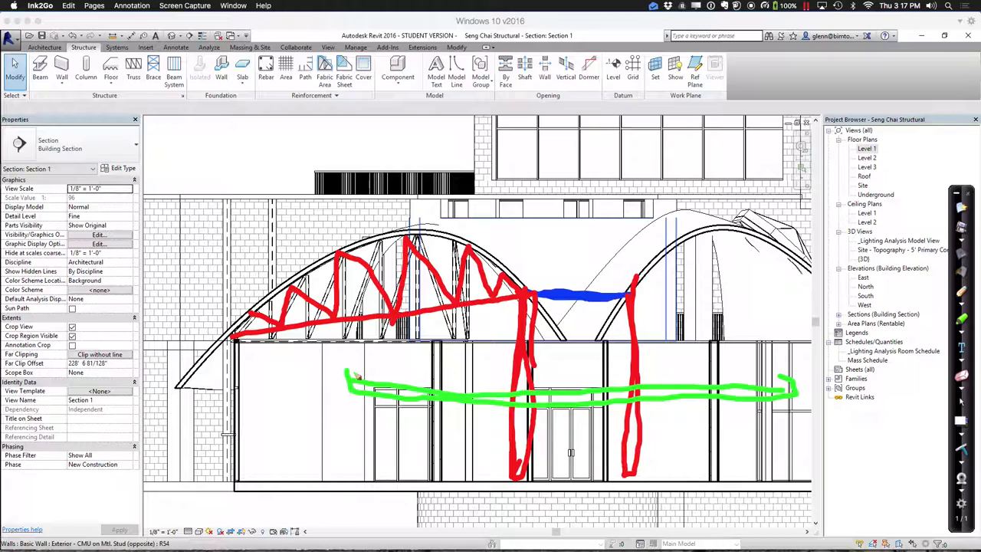
mouse_move(353, 379)
left_mouse_down()
mouse_move(346, 360)
mouse_move(358, 382)
left_mouse_up()
mouse_move(770, 365)
left_mouse_down()
mouse_move(780, 390)
mouse_move(787, 360)
mouse_move(786, 396)
left_mouse_up()
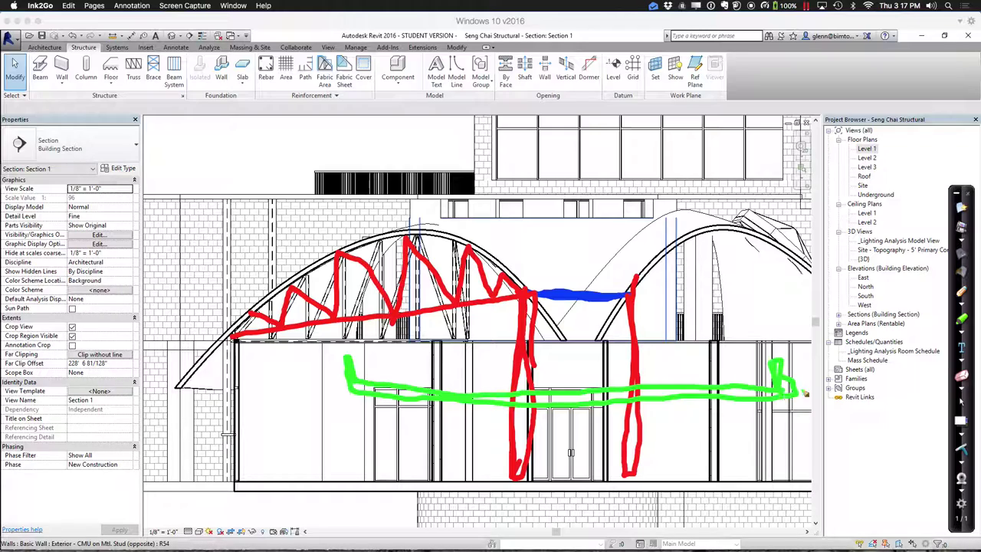
Add a small black stick figure on the green line and circle the truss's left end in turquoise.
left_click(958, 317)
mouse_move(368, 345)
left_mouse_down()
mouse_move(370, 386)
mouse_move(371, 360)
mouse_move(341, 360)
left_mouse_up()
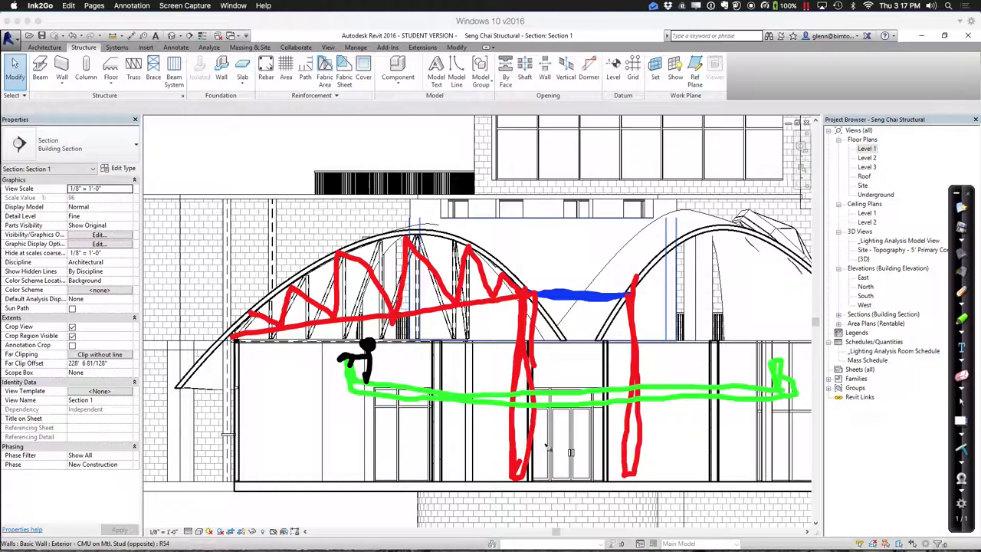
left_click(961, 337)
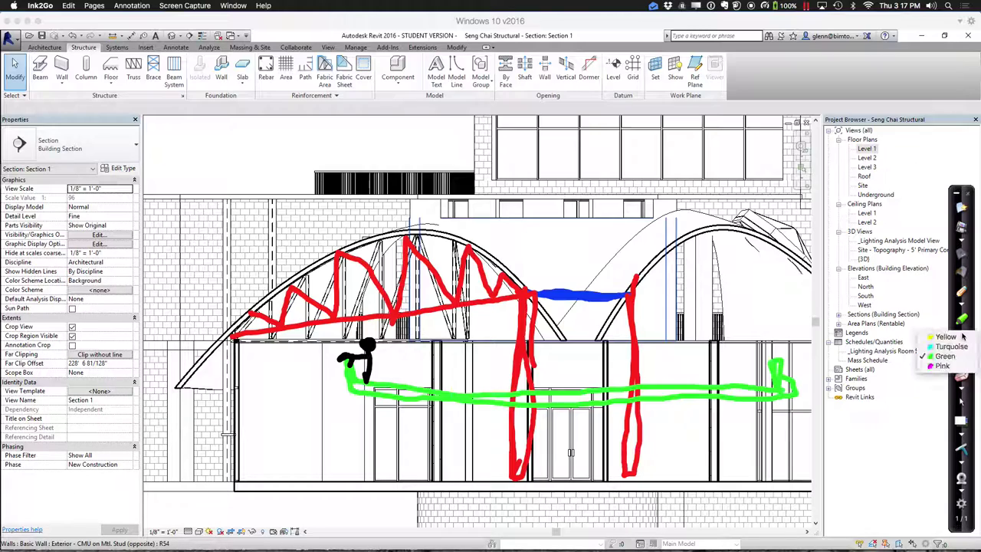
left_click(934, 348)
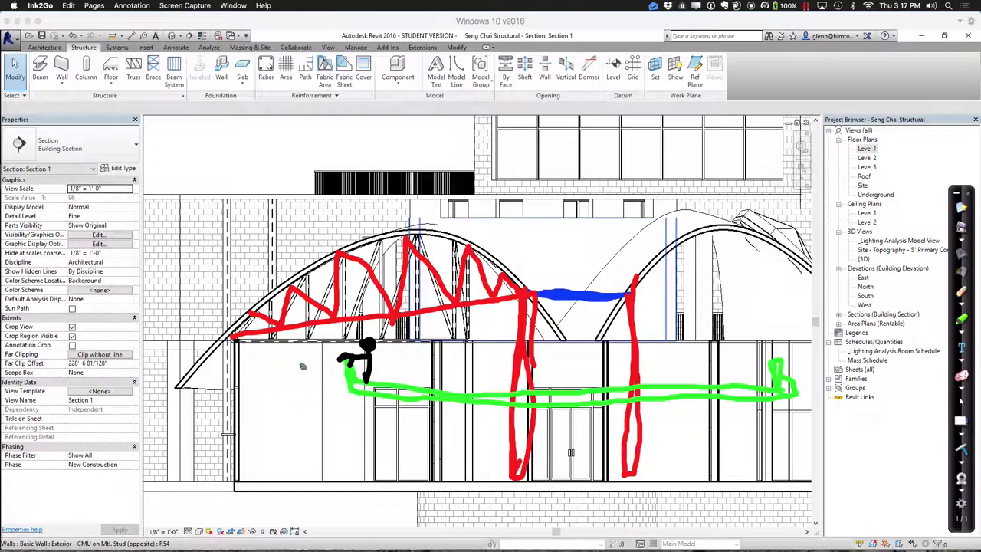
mouse_move(327, 290)
left_mouse_down()
mouse_move(294, 327)
mouse_move(262, 418)
mouse_move(272, 477)
mouse_move(321, 489)
mouse_move(348, 455)
mouse_move(363, 391)
mouse_move(364, 297)
mouse_move(333, 266)
mouse_move(302, 286)
left_mouse_up()
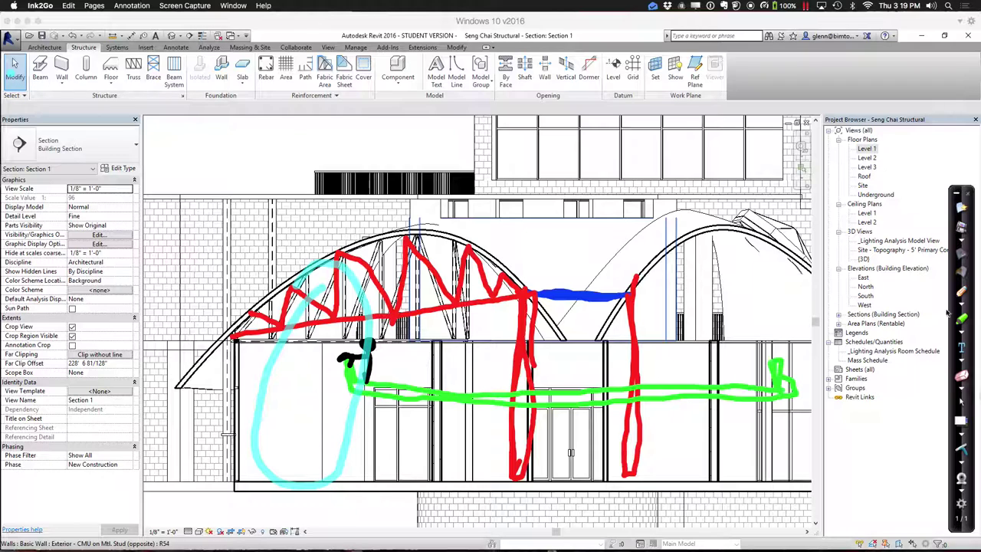
Switch Revit behind the markup to the Default 3D View and pan across the rotunda.
left_click(171, 35)
middle_click_drag(209, 510, 178, 469)
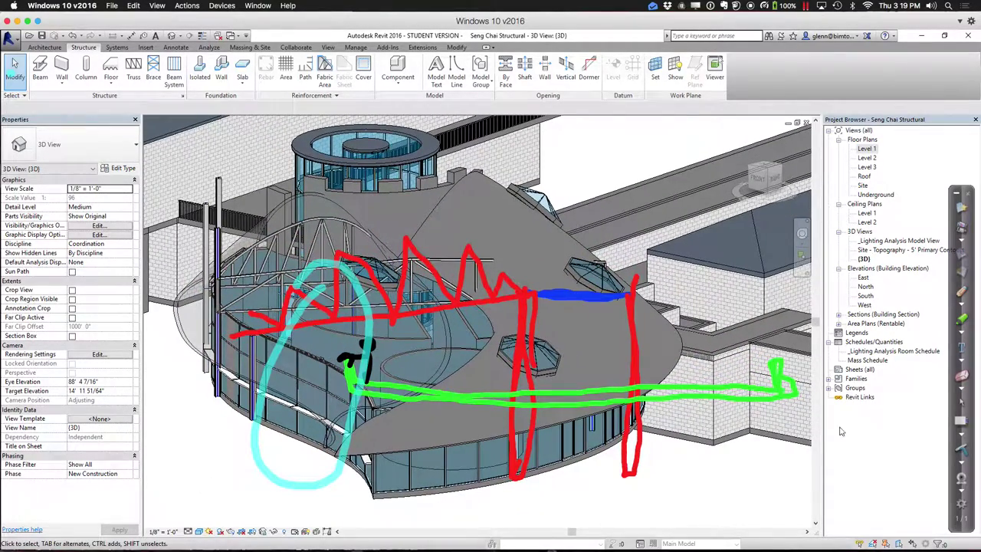
Clear all annotation ink and select a W10X49 structural column in Revit.
left_click(963, 450)
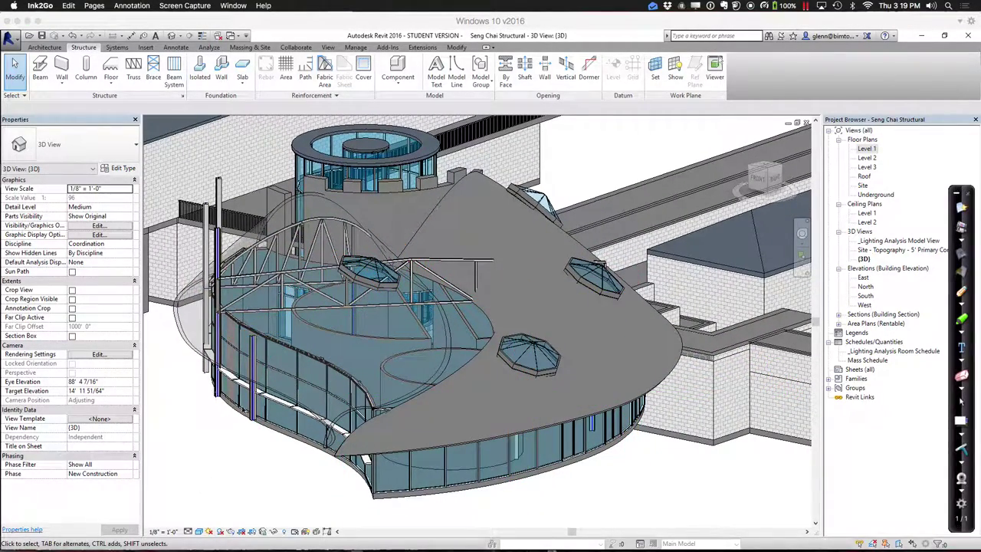
left_click(15, 76)
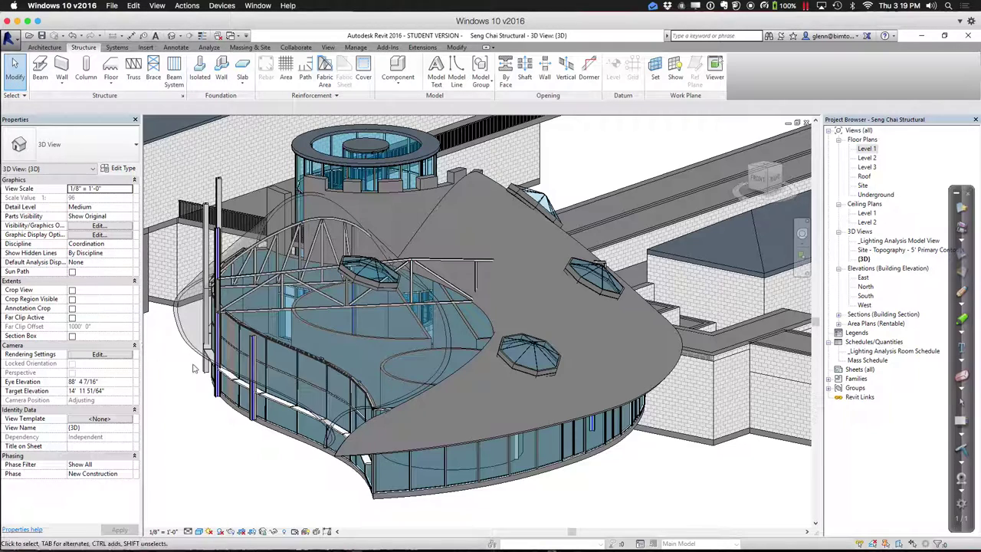
left_click(255, 409)
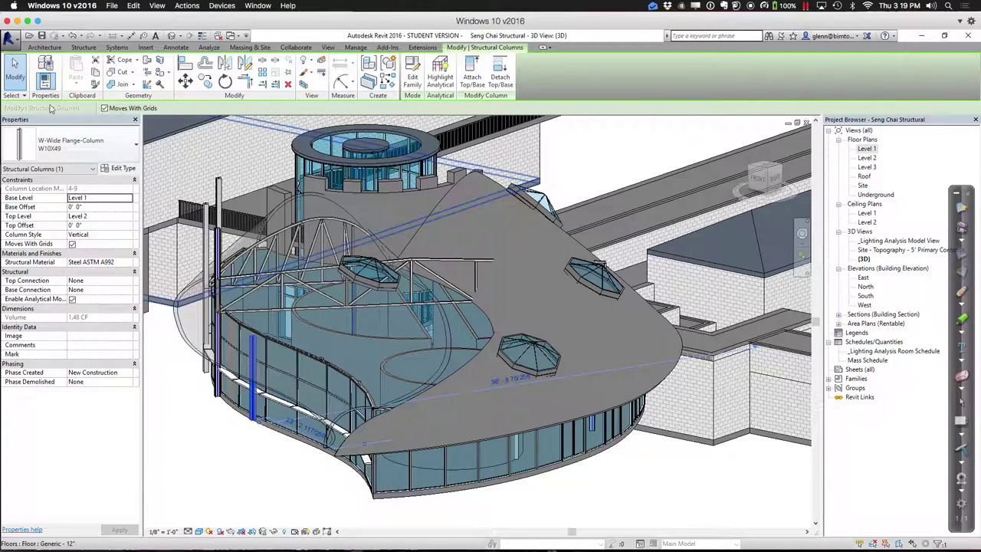
Load the Footing-Rectangular family from the Structural Foundations library for an isolated foundation.
left_click(84, 46)
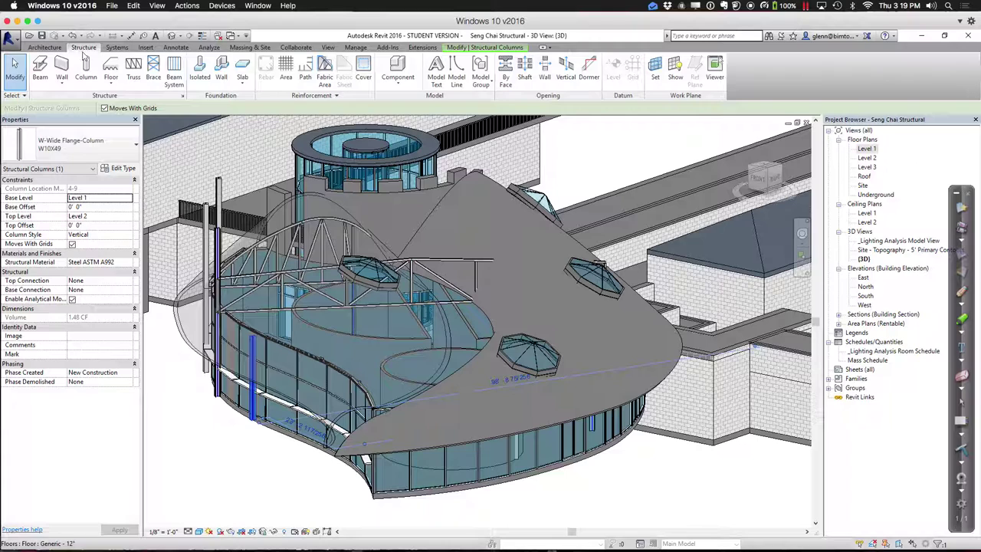
left_click(204, 78)
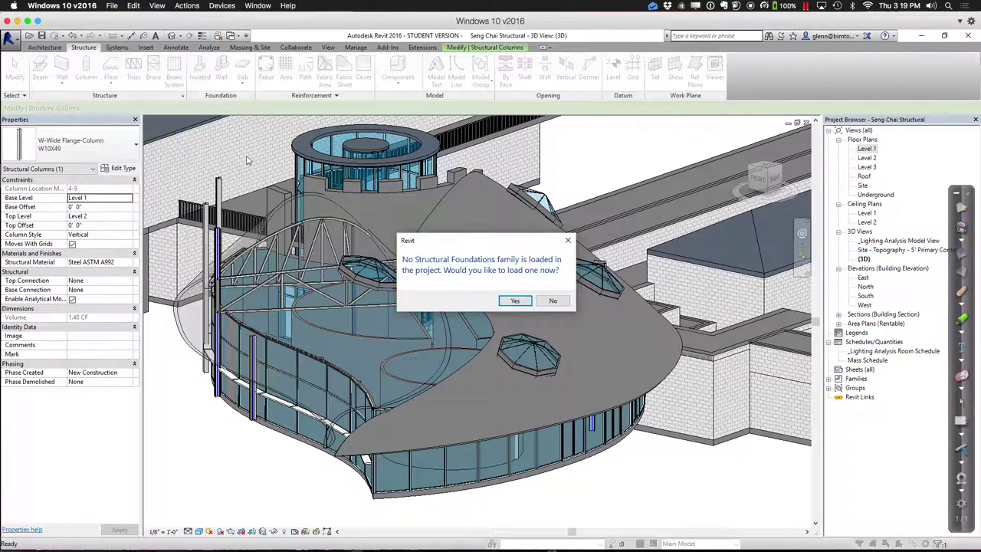
left_click(514, 300)
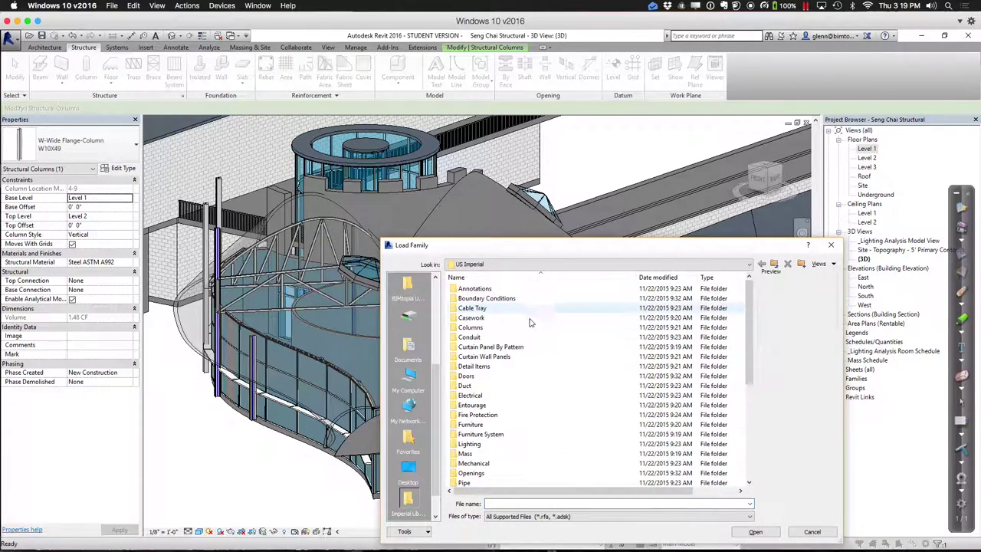
scroll(693, 437, "down", 6)
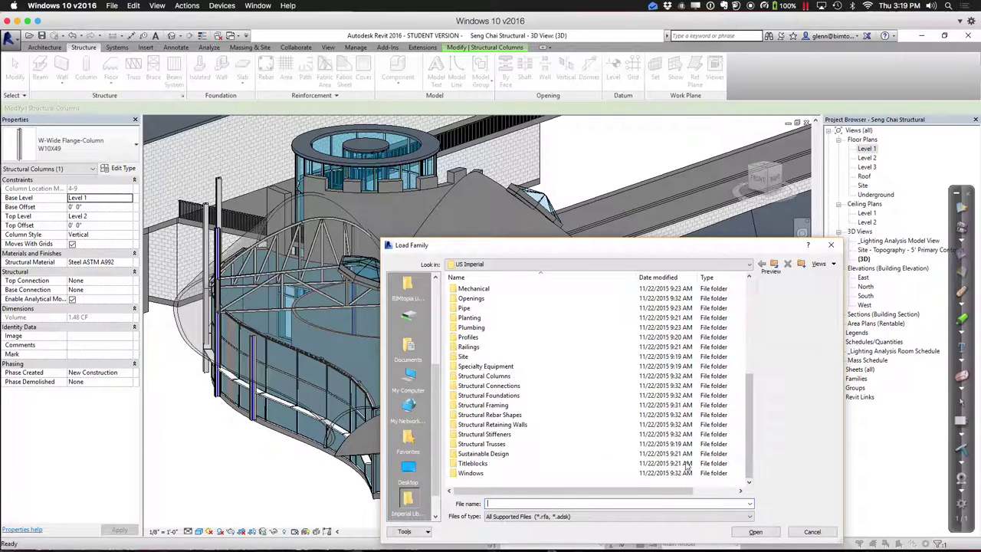
double_click(502, 396)
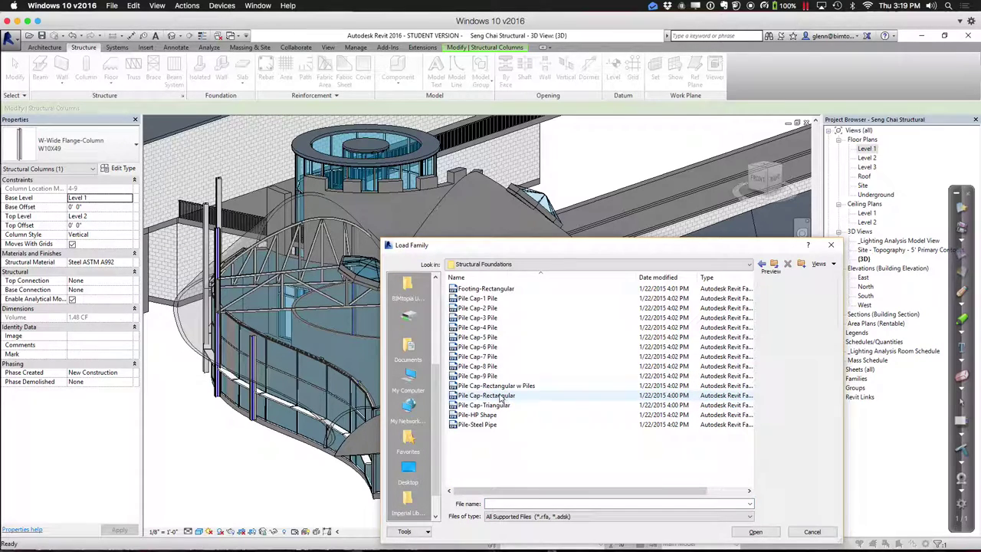
left_click(490, 288)
left_click(754, 531)
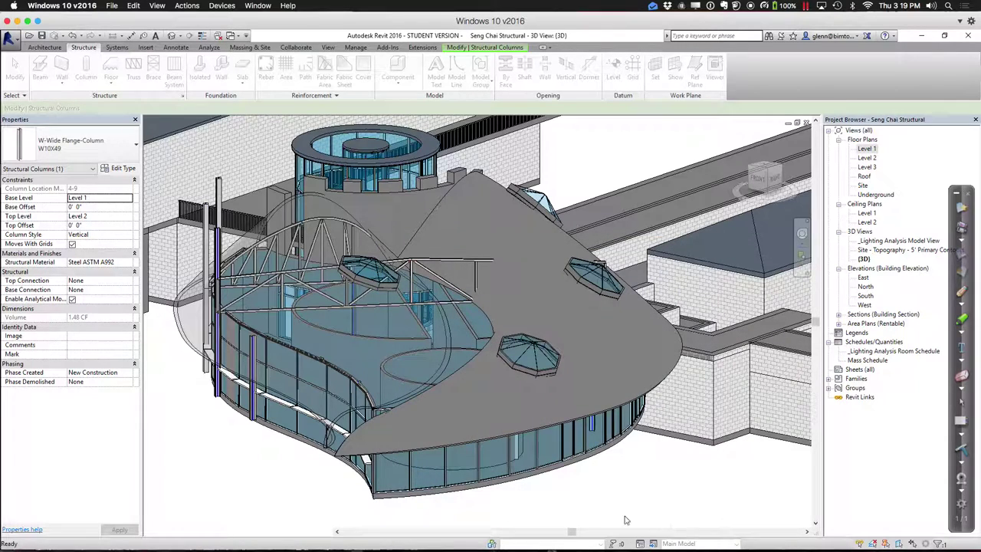
Place a rectangular footing at the column, finish, and select the new footing.
left_click(483, 74)
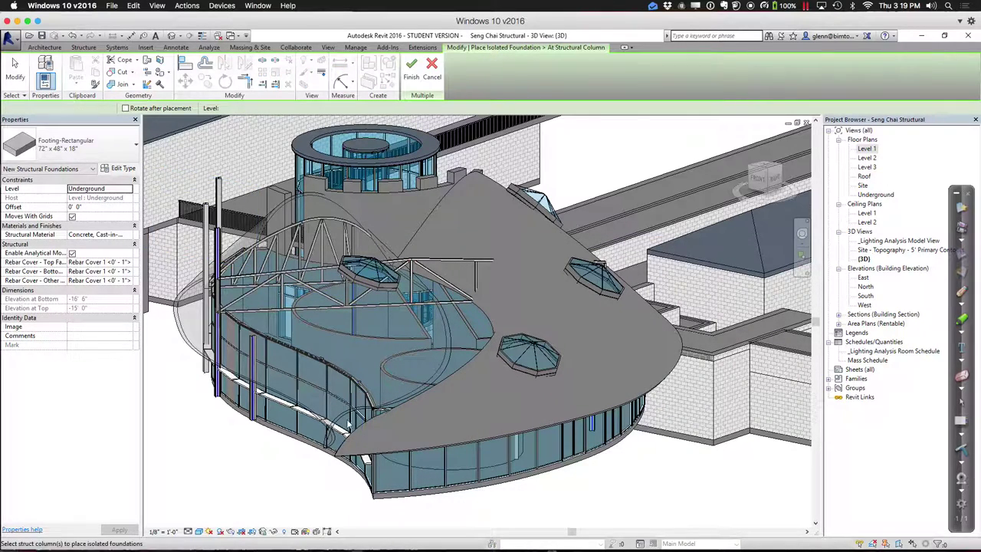
left_click(253, 420)
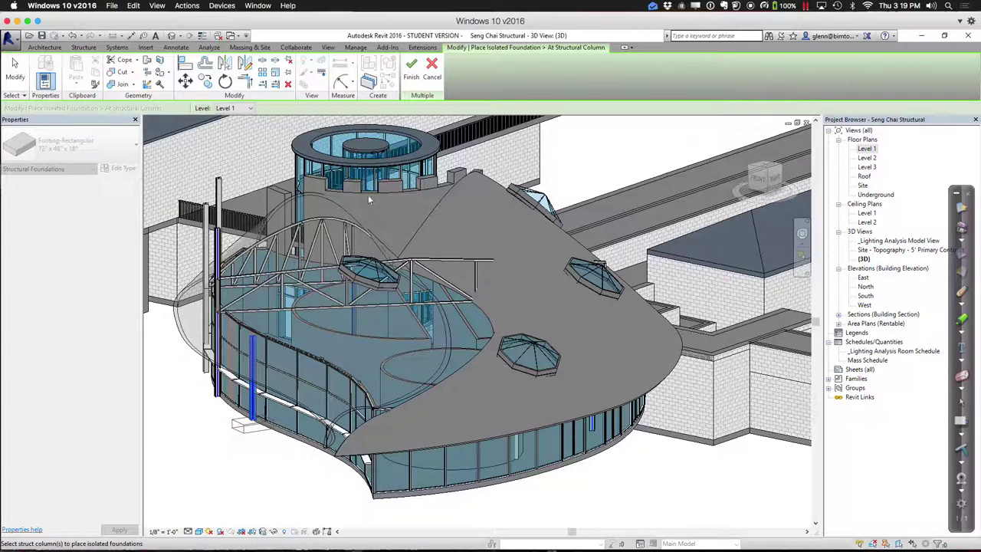
left_click(412, 80)
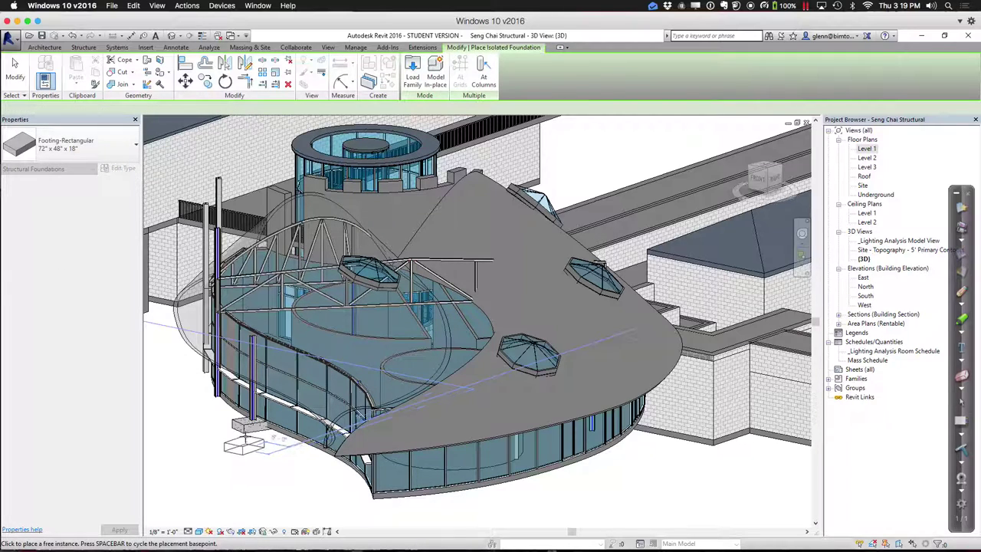
left_click(14, 70)
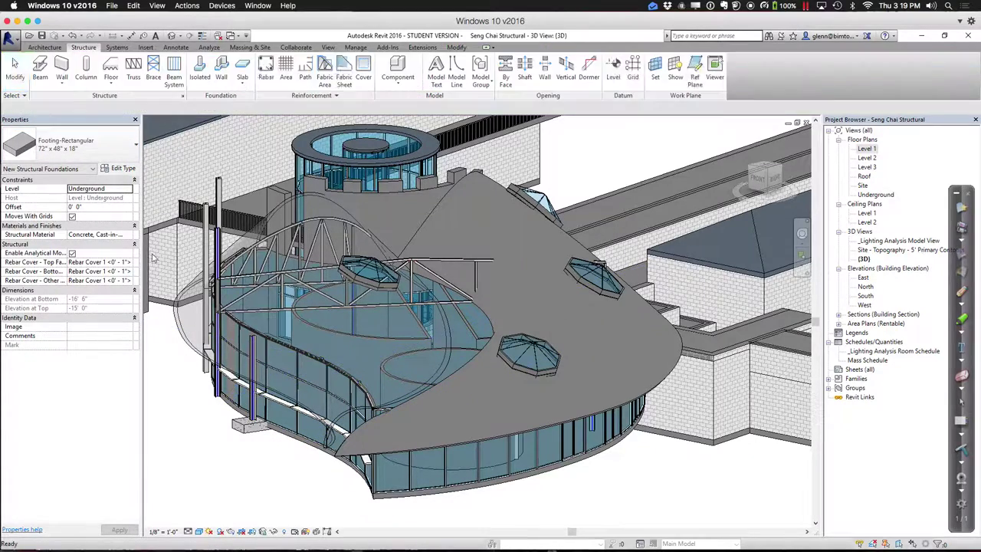
left_click(255, 431)
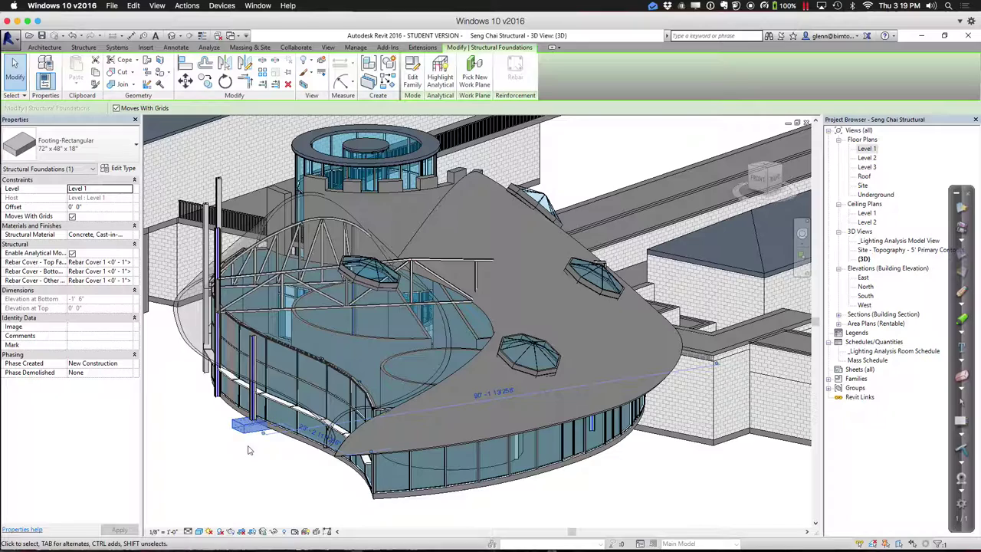
Zoom and pan in on the 72" x 48" x 18" footing beneath the column, then deselect it.
scroll(248, 450, "up", 3)
scroll(253, 452, "up", 5)
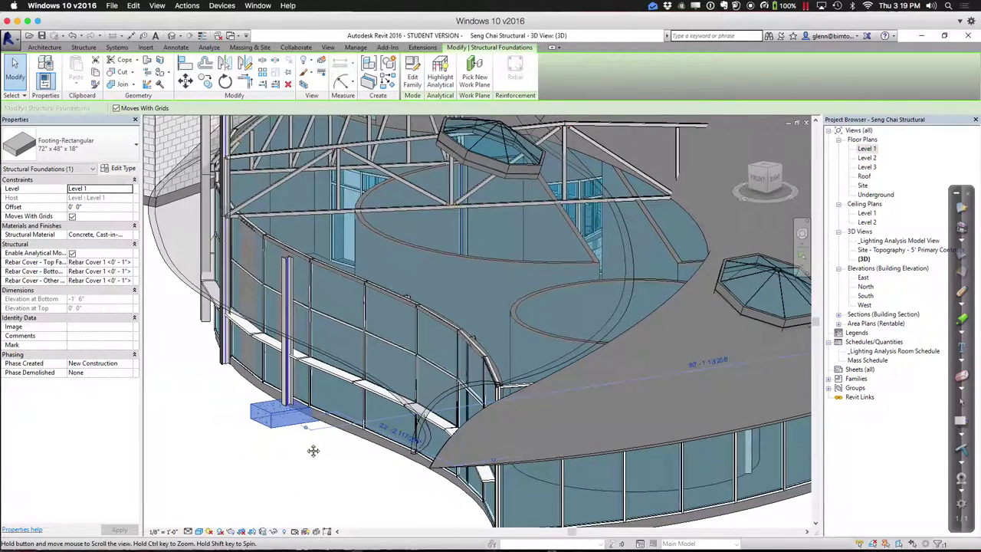
middle_click_drag(314, 443, 342, 424)
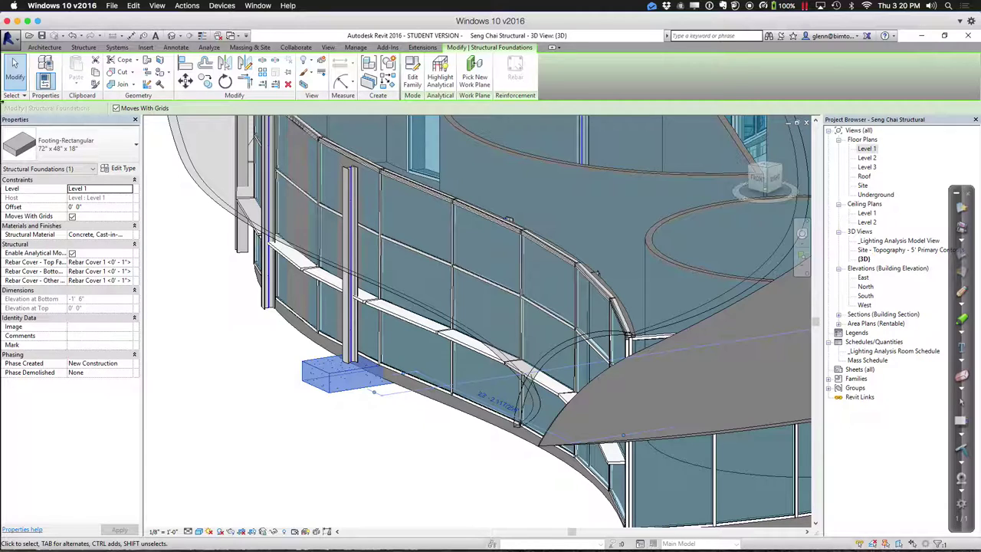
mouse_move(2, 275)
key("Escape")
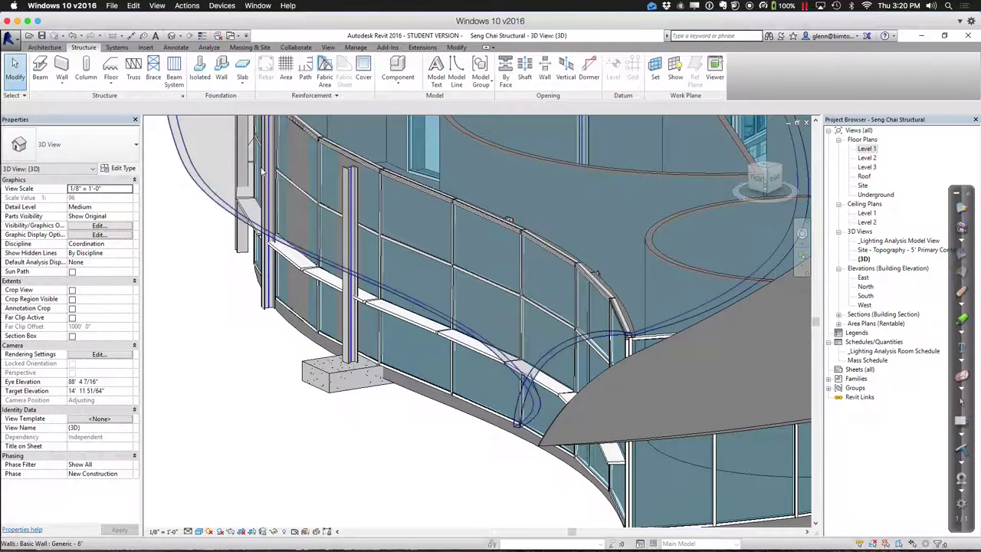
Open the Load Family library from the Isolated foundation tool.
left_click(353, 376)
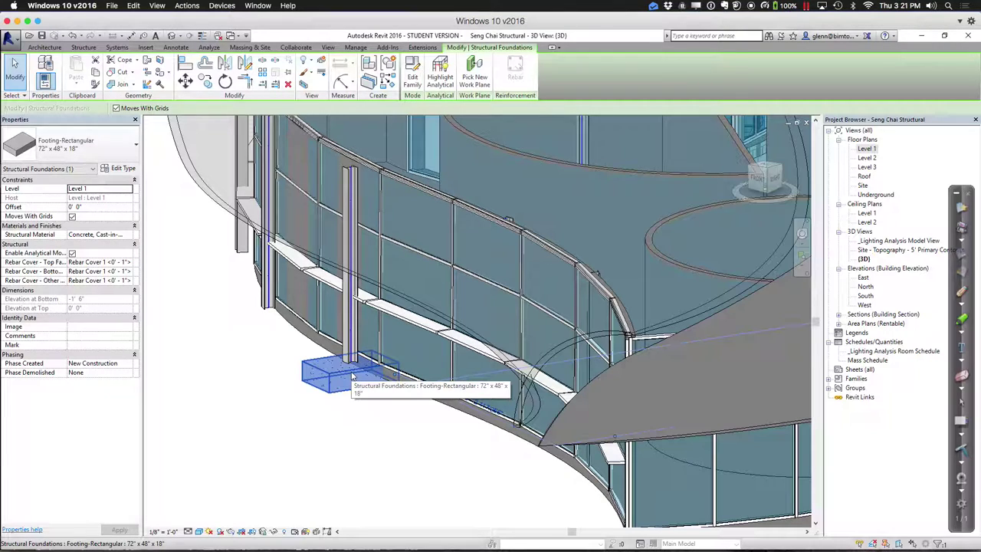
left_click(257, 469)
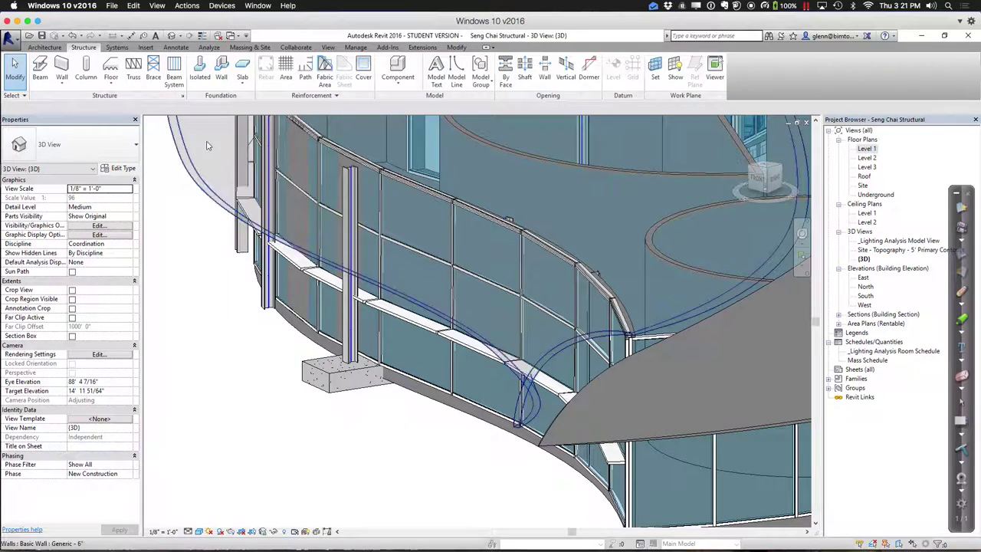
left_click(202, 69)
left_click(420, 80)
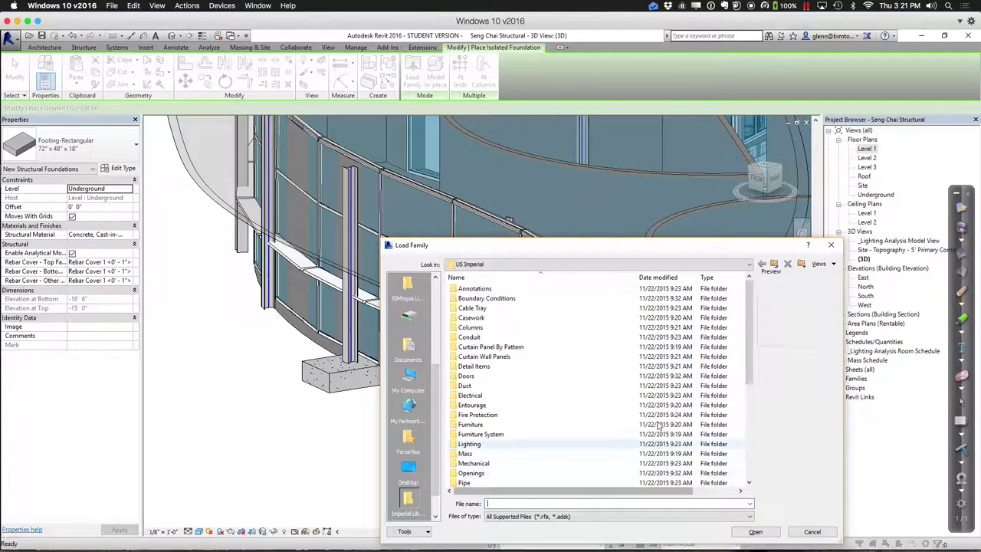
left_click_drag(751, 360, 750, 456)
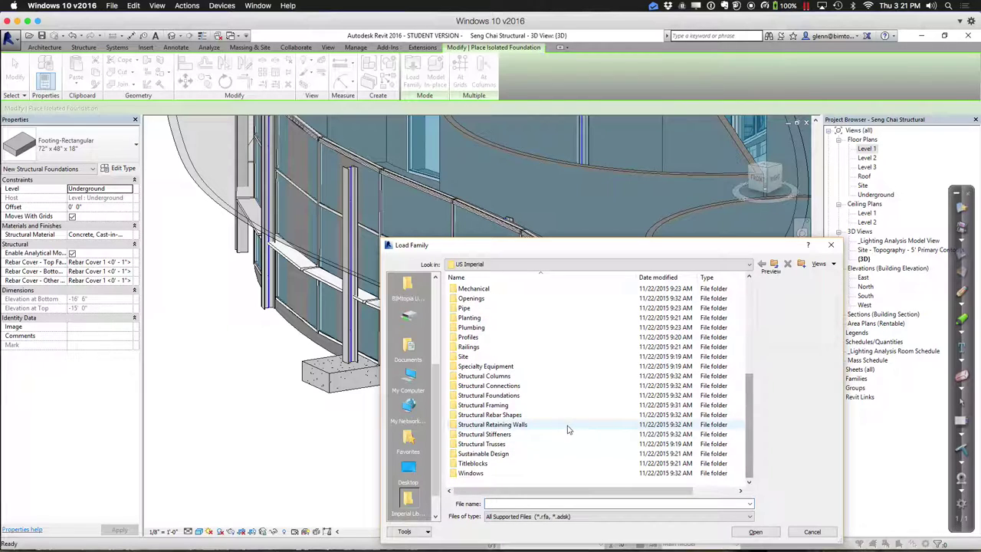
Preview the pile cap families in Structural Foundations and load Pile Cap-4 Pile.
double_click(506, 395)
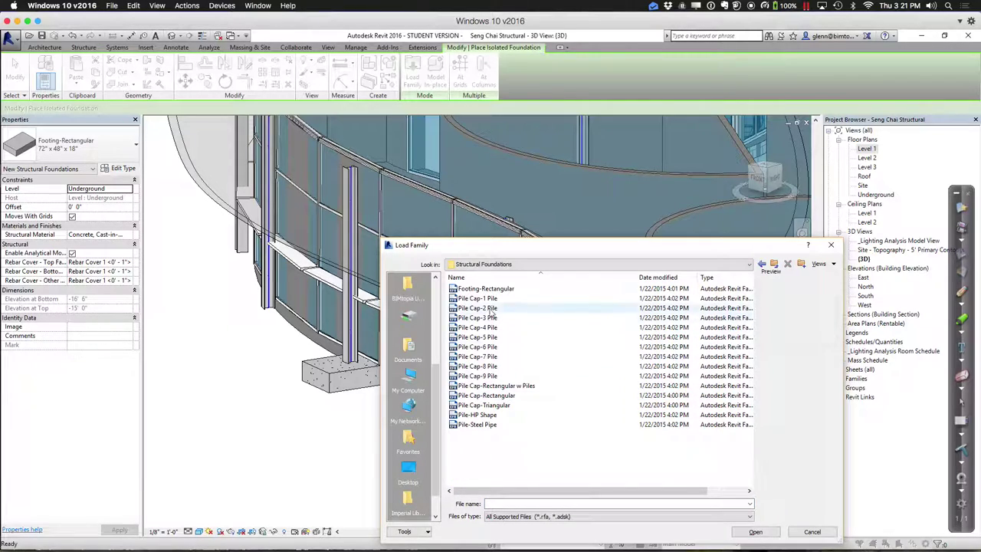
left_click(485, 318)
left_click(485, 328)
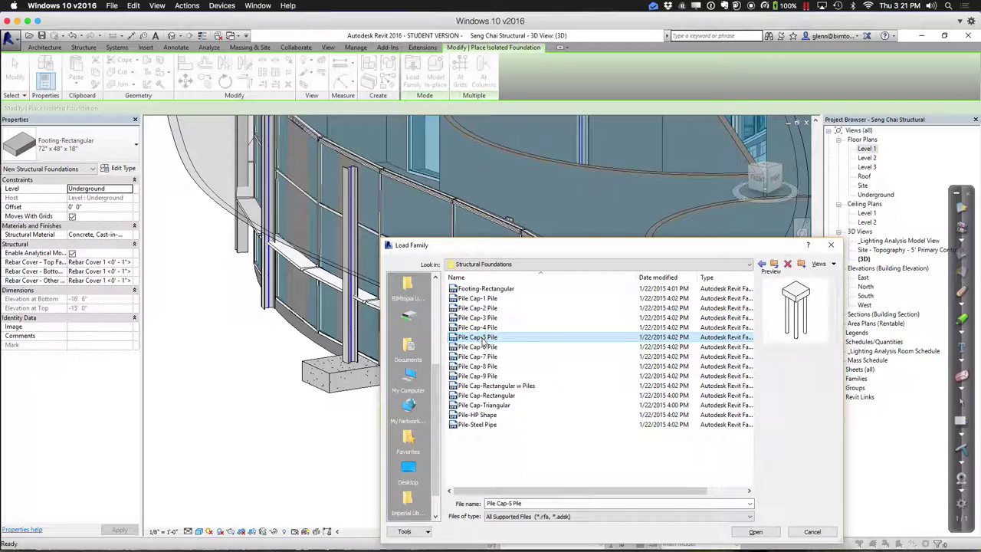
left_click(485, 338)
left_click(485, 347)
left_click(485, 357)
left_click(485, 347)
left_click(485, 337)
left_click(484, 328)
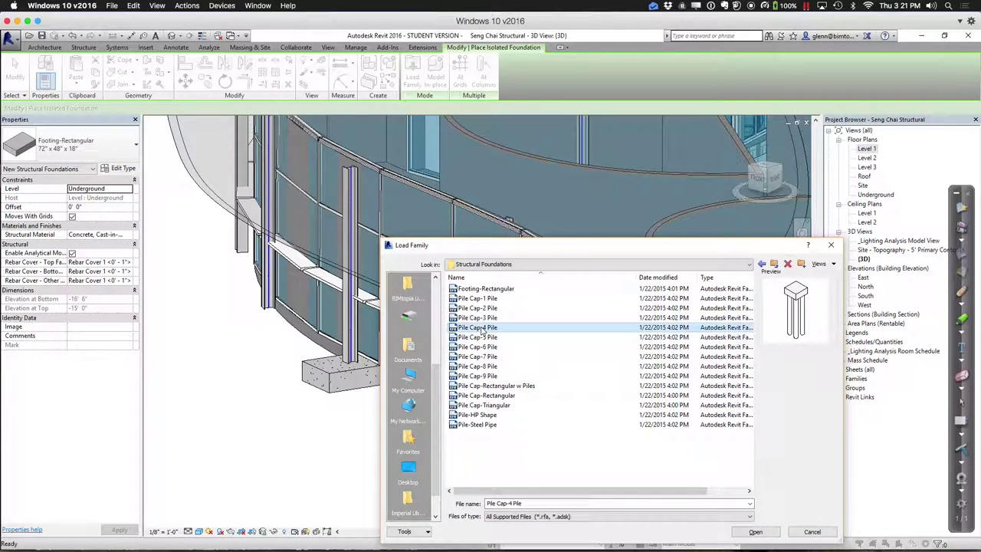
left_click(752, 531)
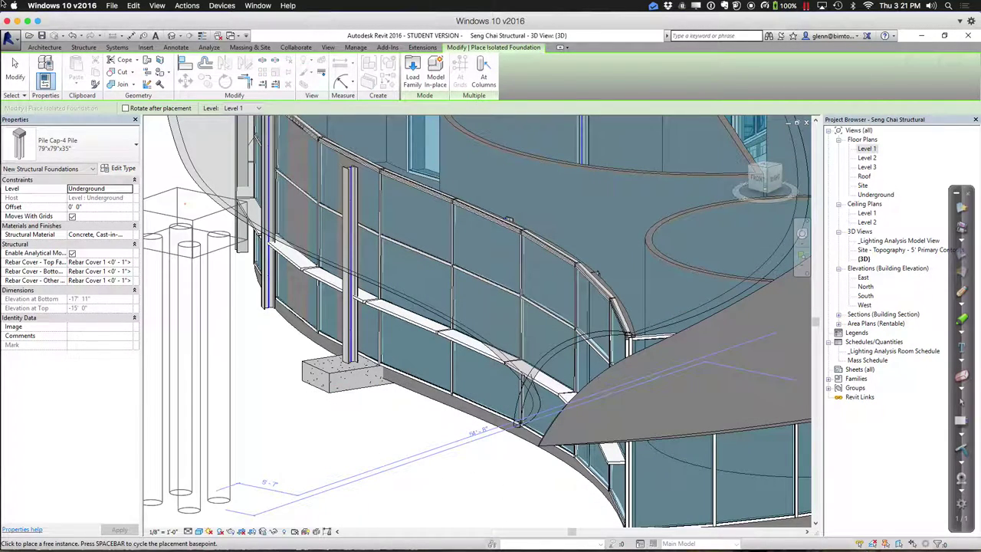
Change the rectangular footing to Pile Cap-4 Pile 79"x79"x35" in the Type Selector.
left_click(15, 69)
left_click(305, 369)
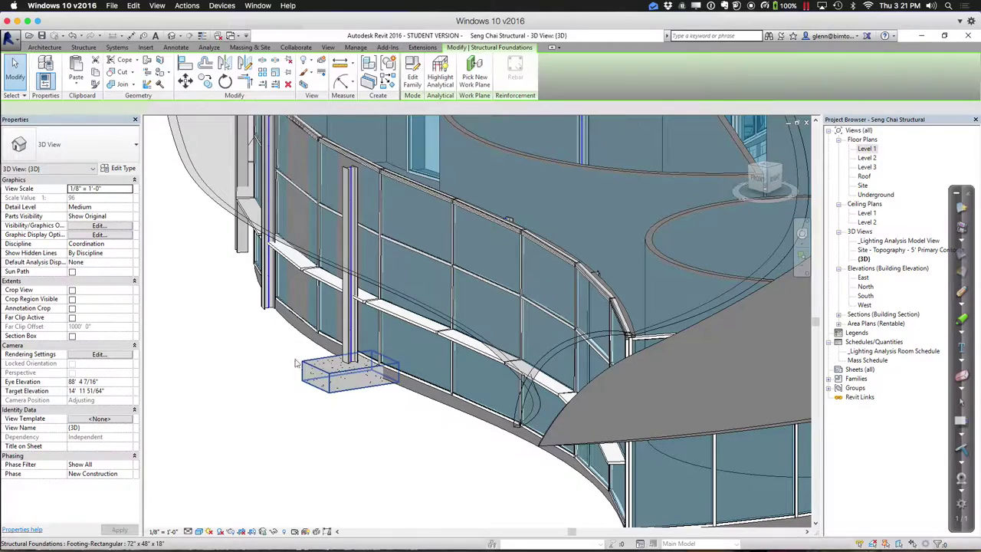
left_click(95, 152)
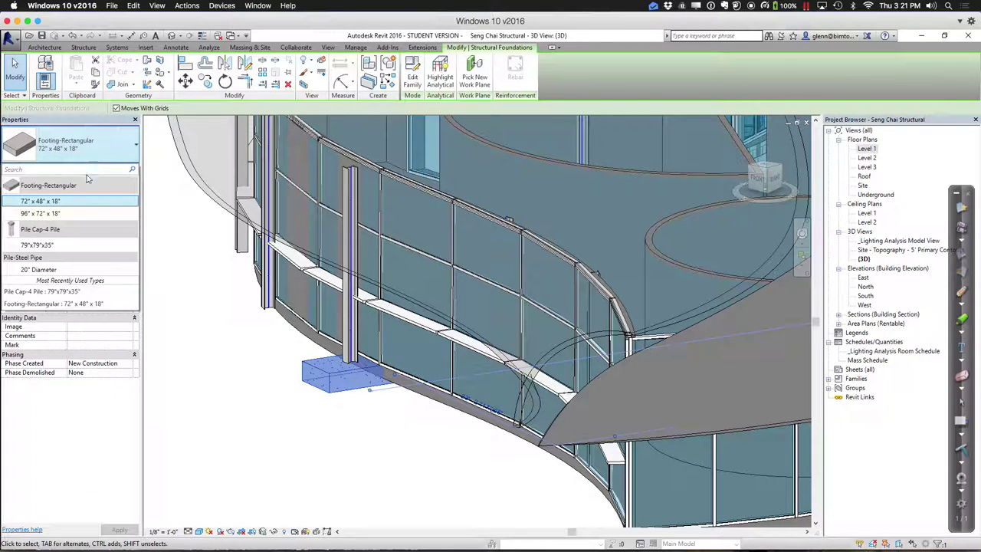
left_click(39, 244)
left_click(225, 394)
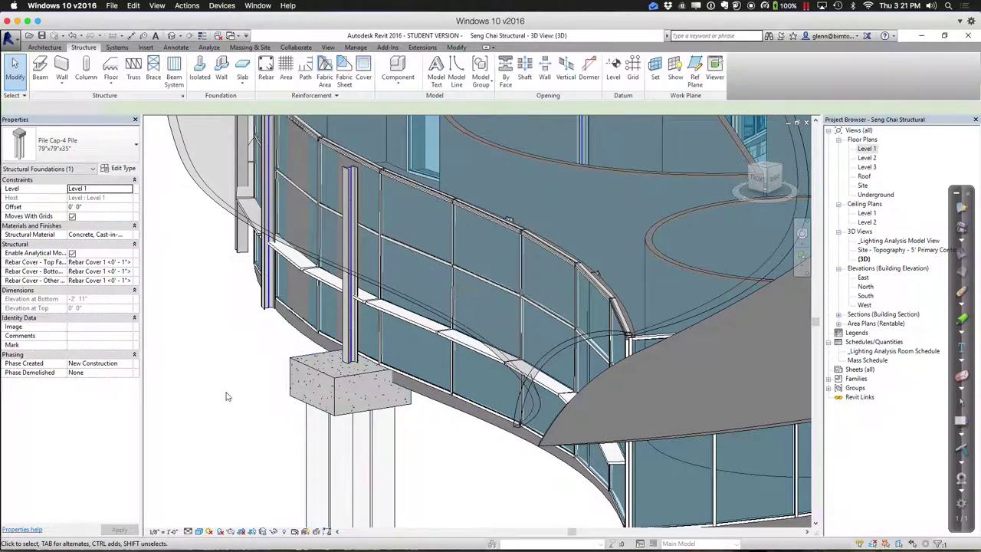
scroll(254, 396, "down", 3)
scroll(263, 386, "up", 5)
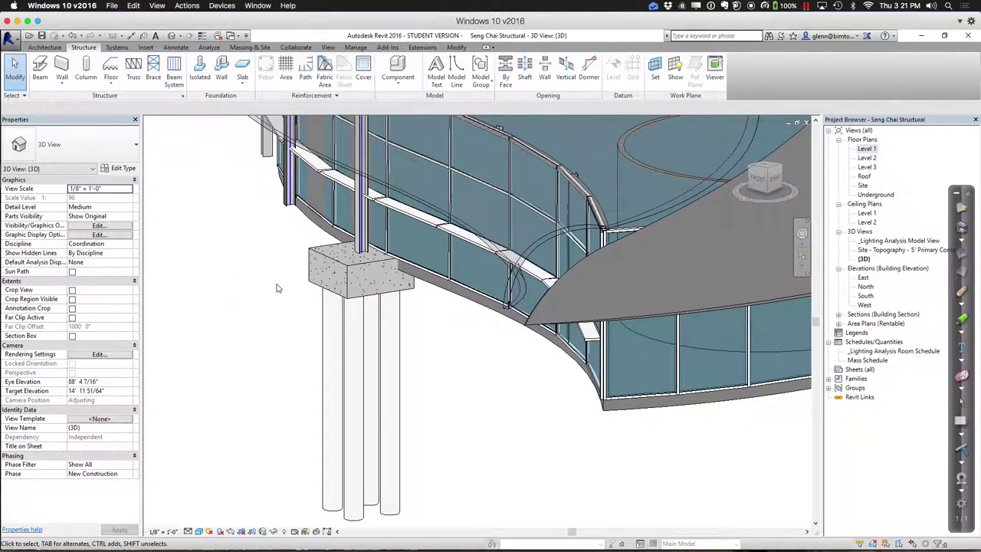
scroll(278, 288, "down", 1)
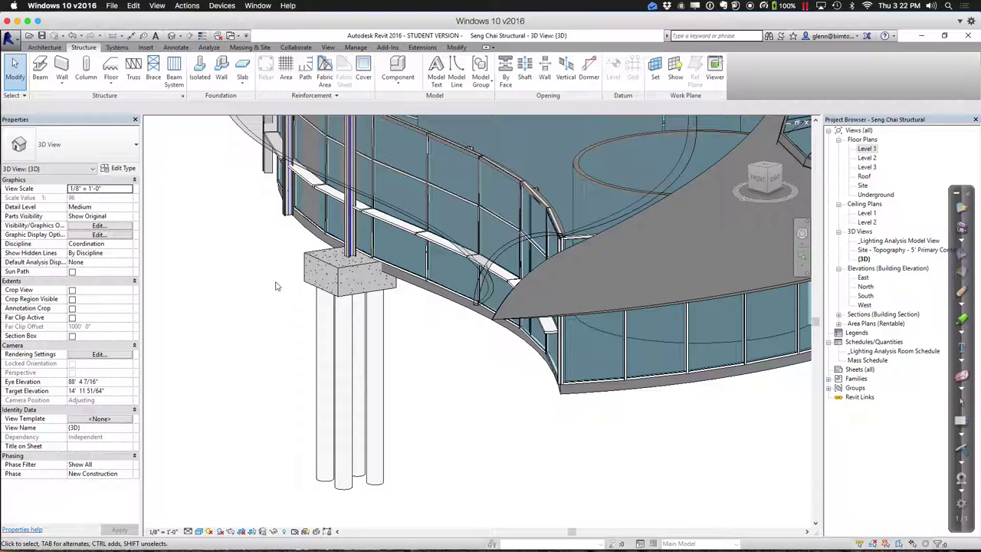
left_click(321, 284)
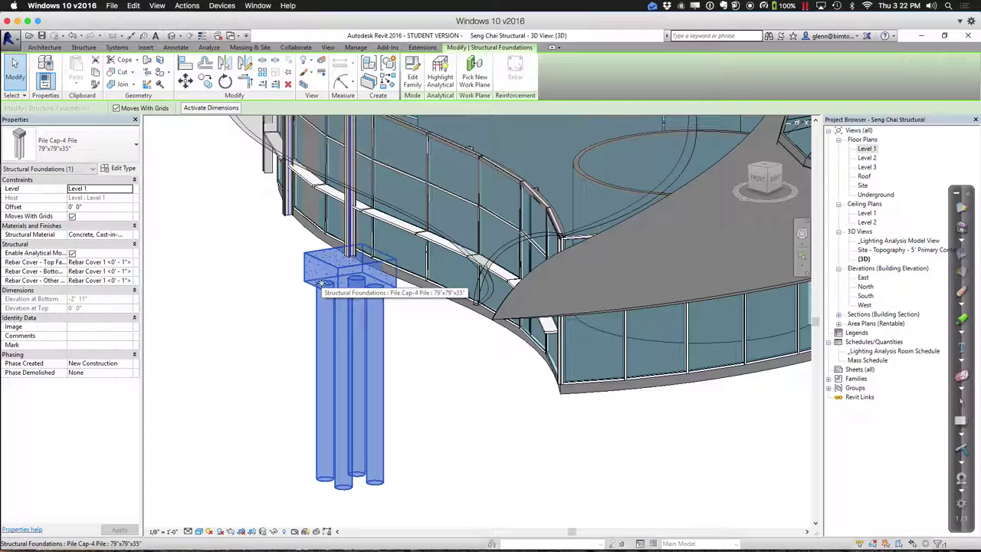